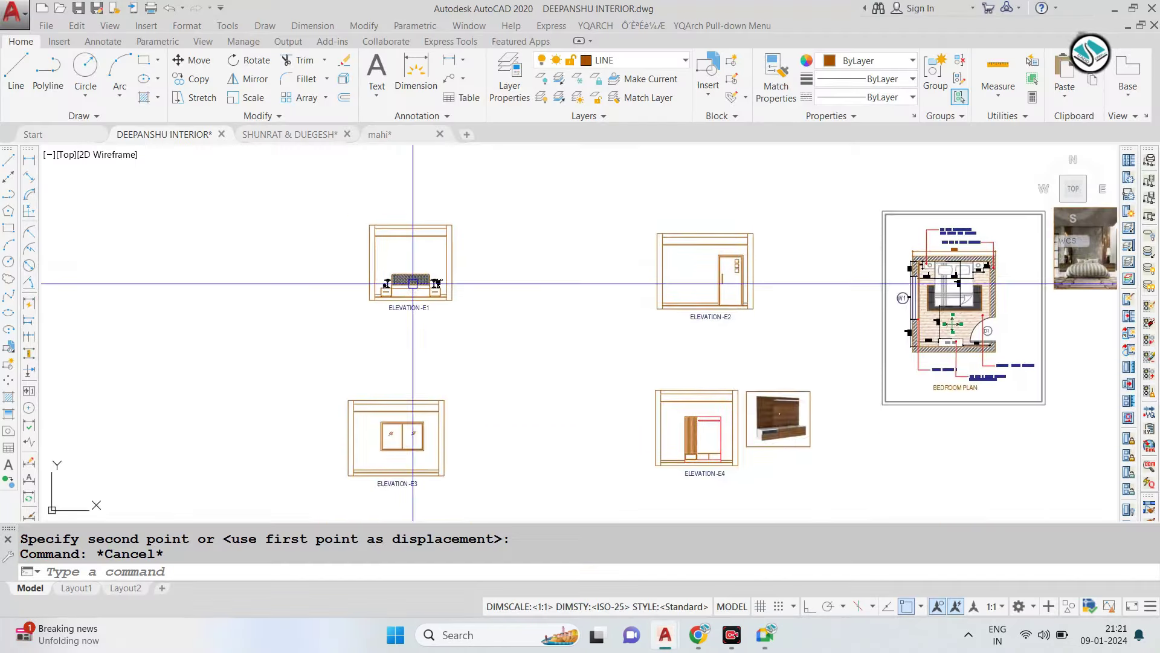
Zoom in on the bedroom ELEVATION -E1 in the DEEPANSHU INTERIOR drawing.
scroll(405, 260, up, 2)
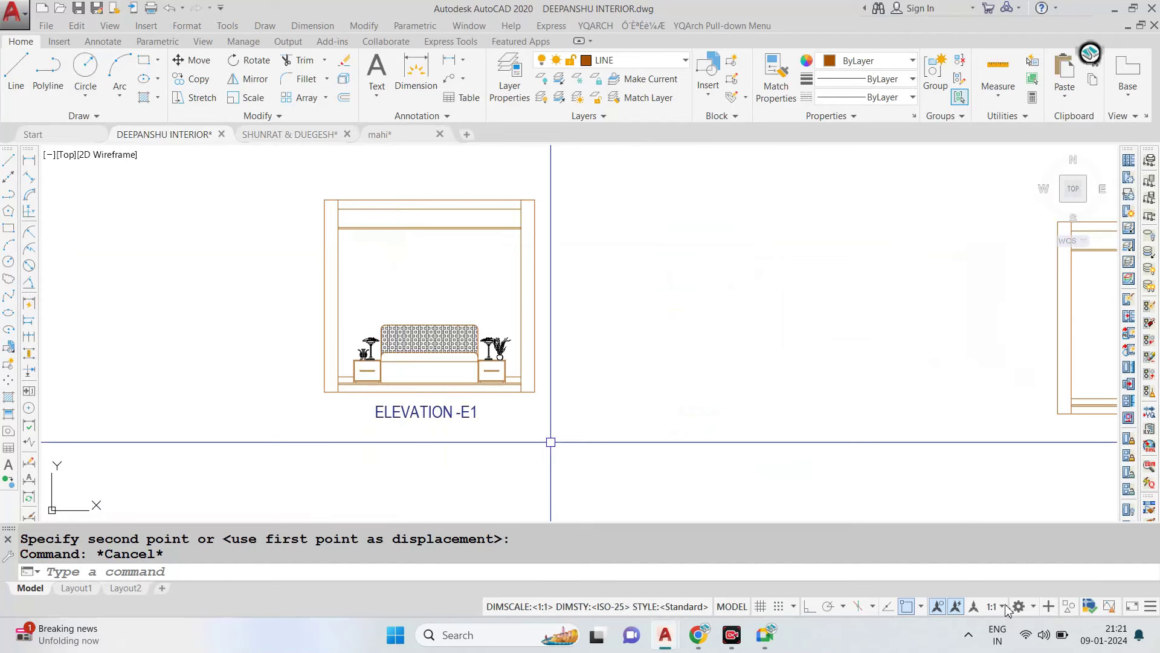
Start a hatch with the ANSI32 pattern in the left and right wall strips.
scroll(345, 271, up, 2)
text(h)
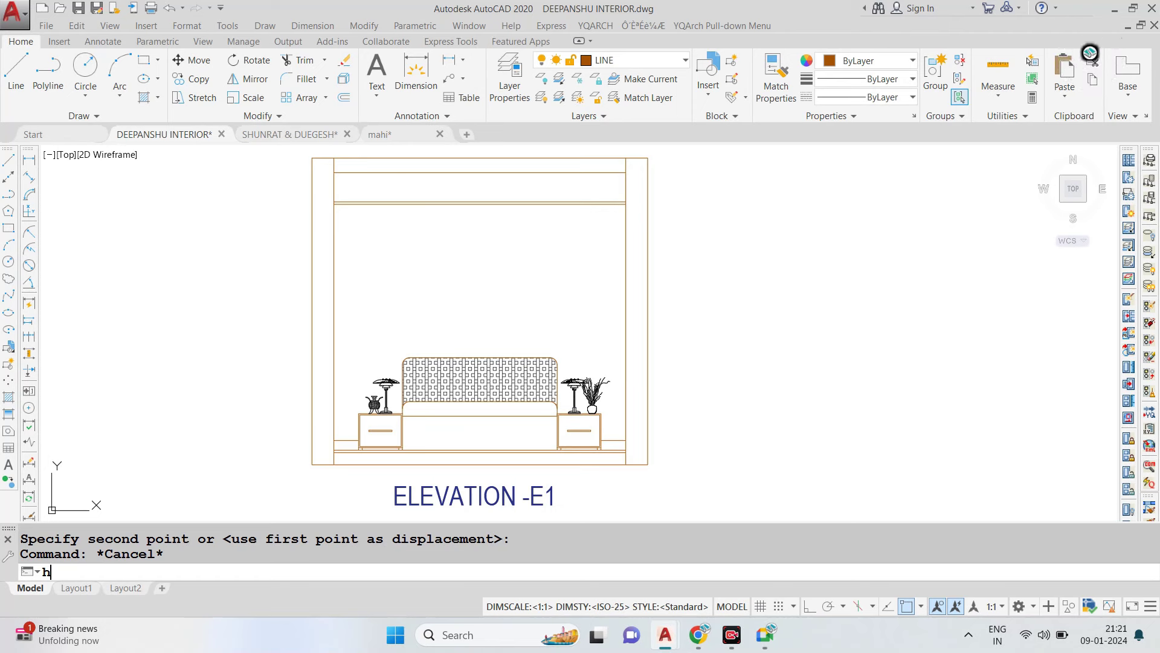
key(Return)
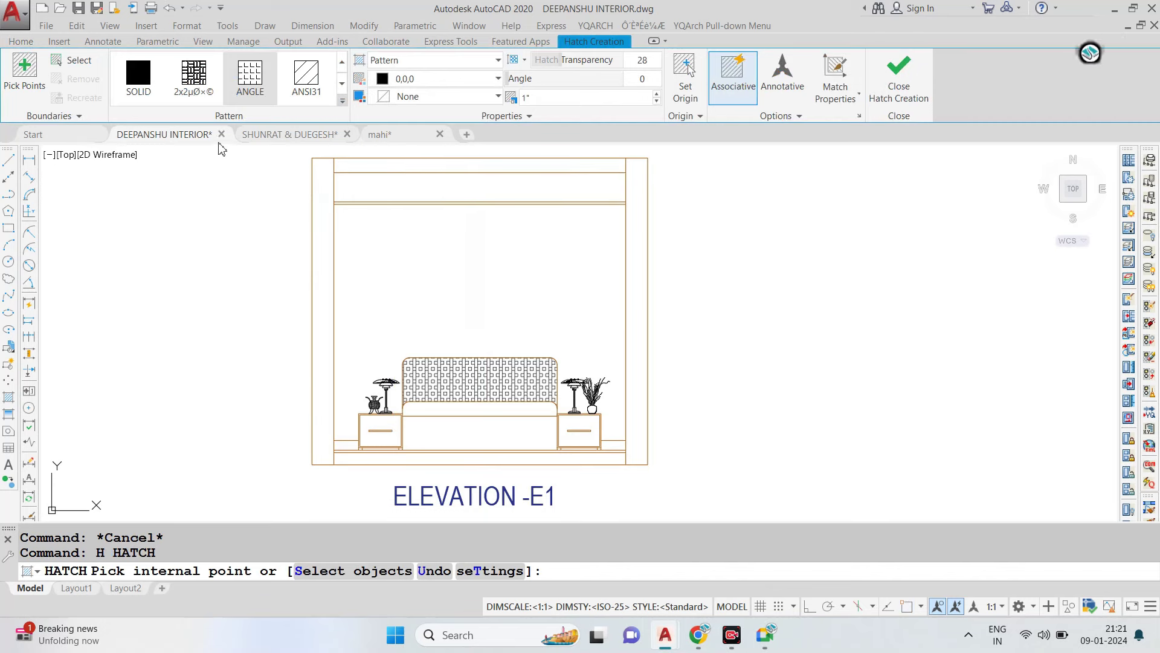
click(342, 109)
click(136, 130)
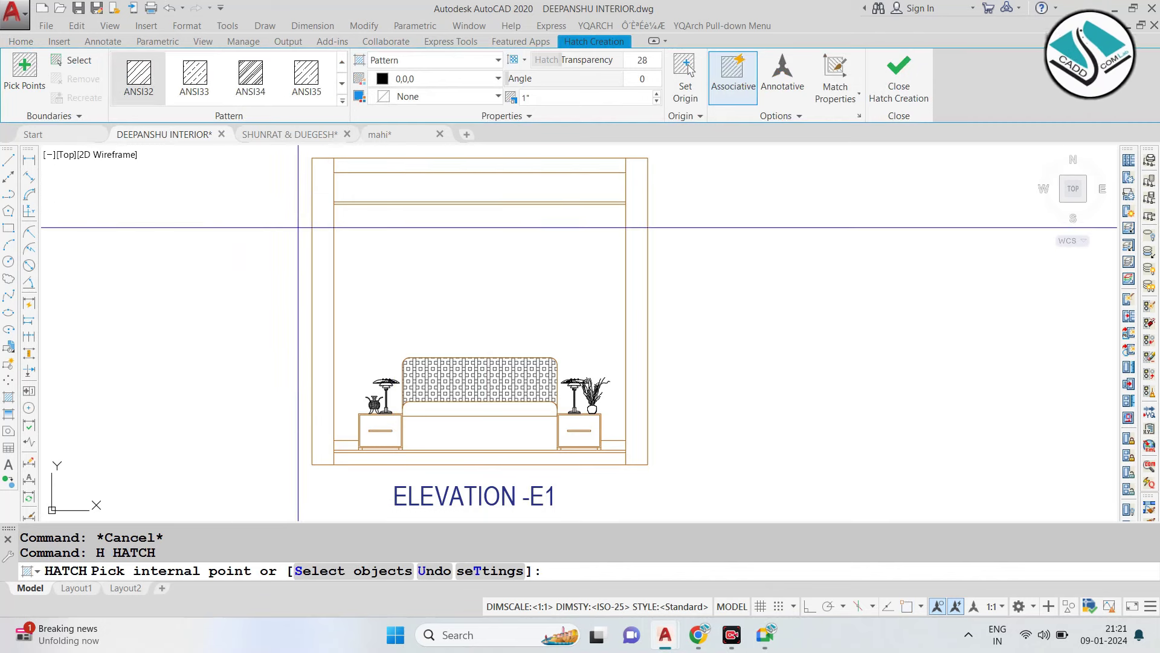
click(323, 303)
click(637, 230)
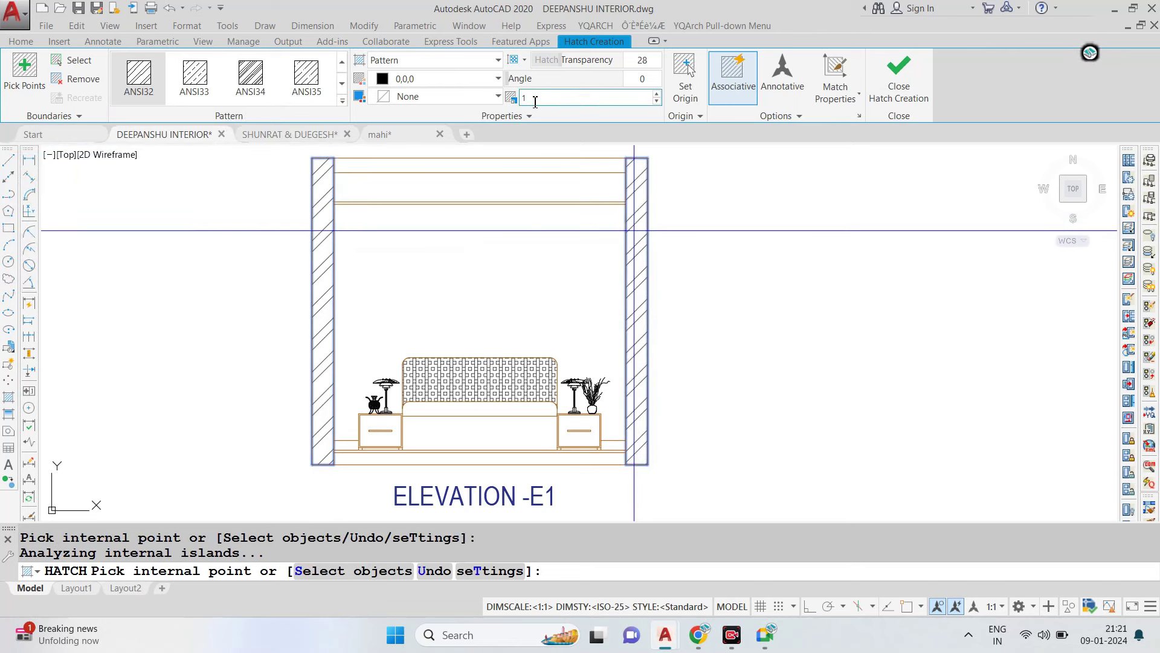
Give the wall hatch scale 0.3 and transparency 50, then finish it.
text(0.5)
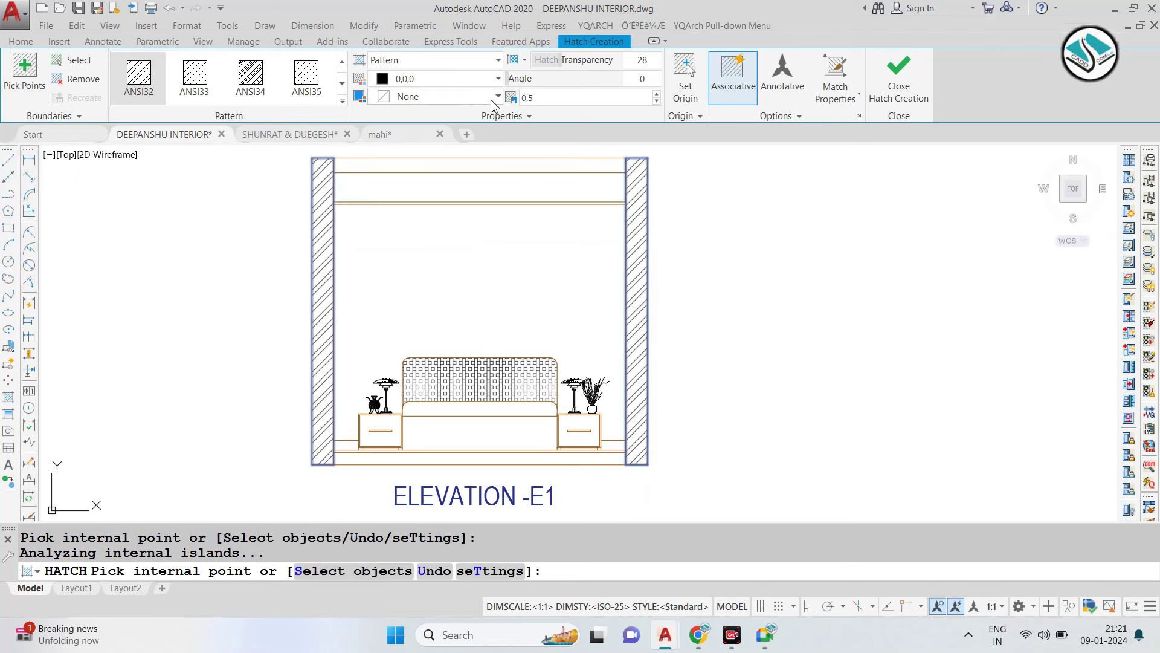
key(Return)
text(.3)
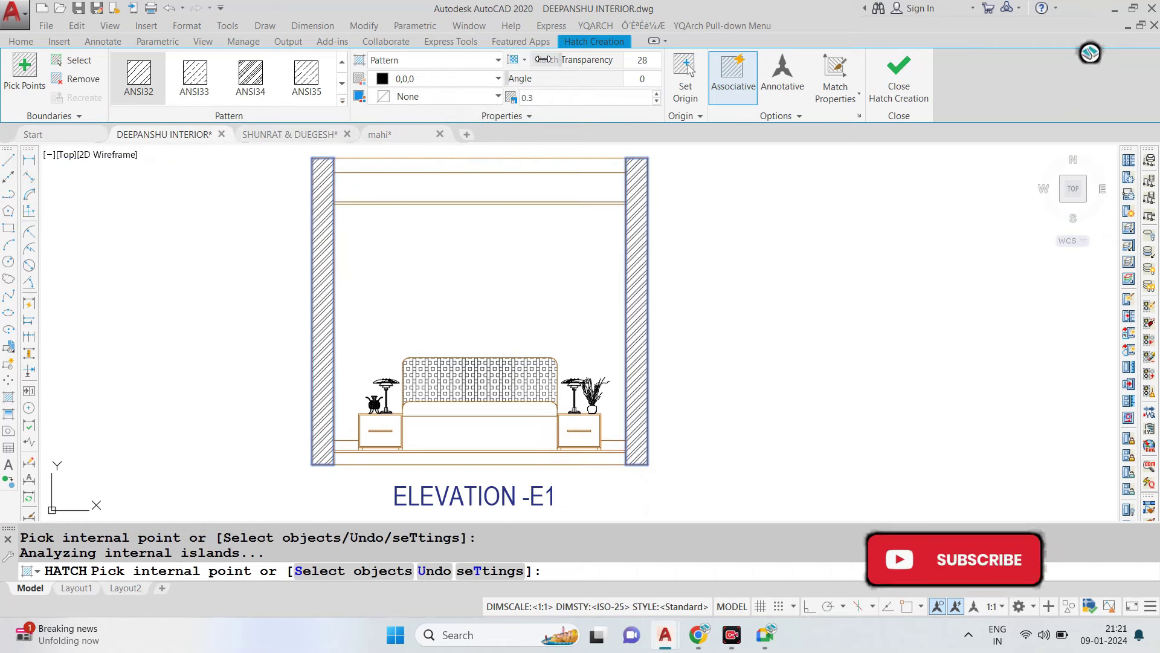
drag(564, 58, 581, 59)
key(Return)
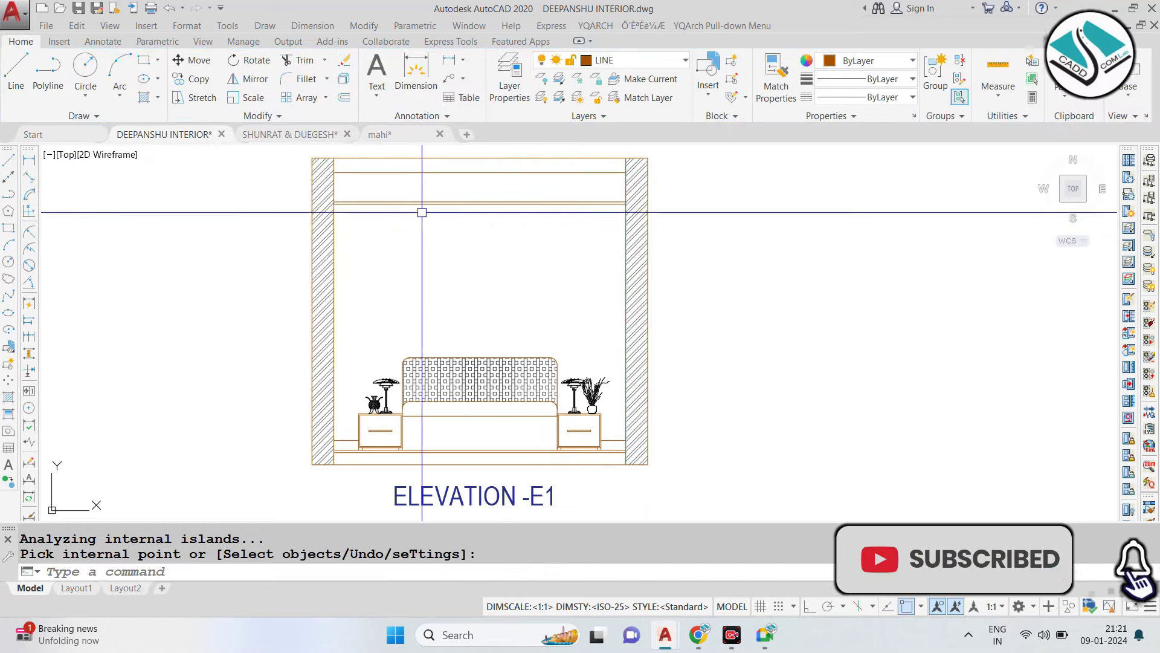
scroll(395, 154, up, 2)
Hatch the top beam strip with AR-CONC concrete at scale 0.023.
key(Return)
click(371, 218)
click(570, 95)
text(0.023)
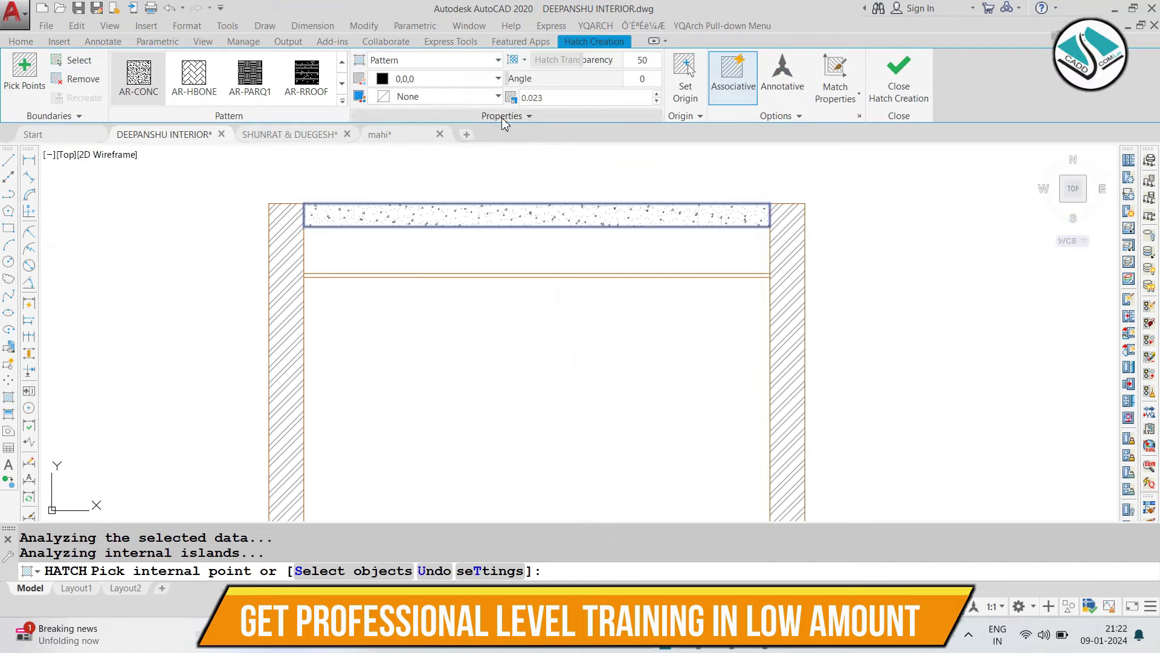
key(Return)
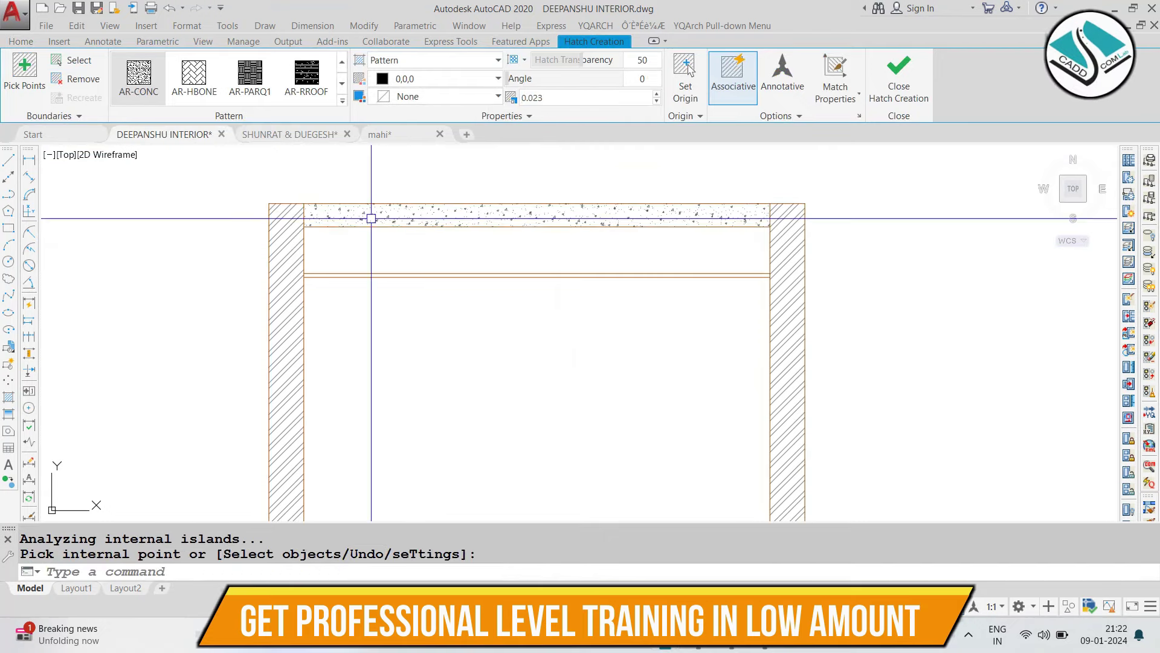
Hatch the floor base strip with the same AR-CONC concrete pattern.
scroll(390, 225, down, 3)
scroll(508, 377, up, 5)
key(Return)
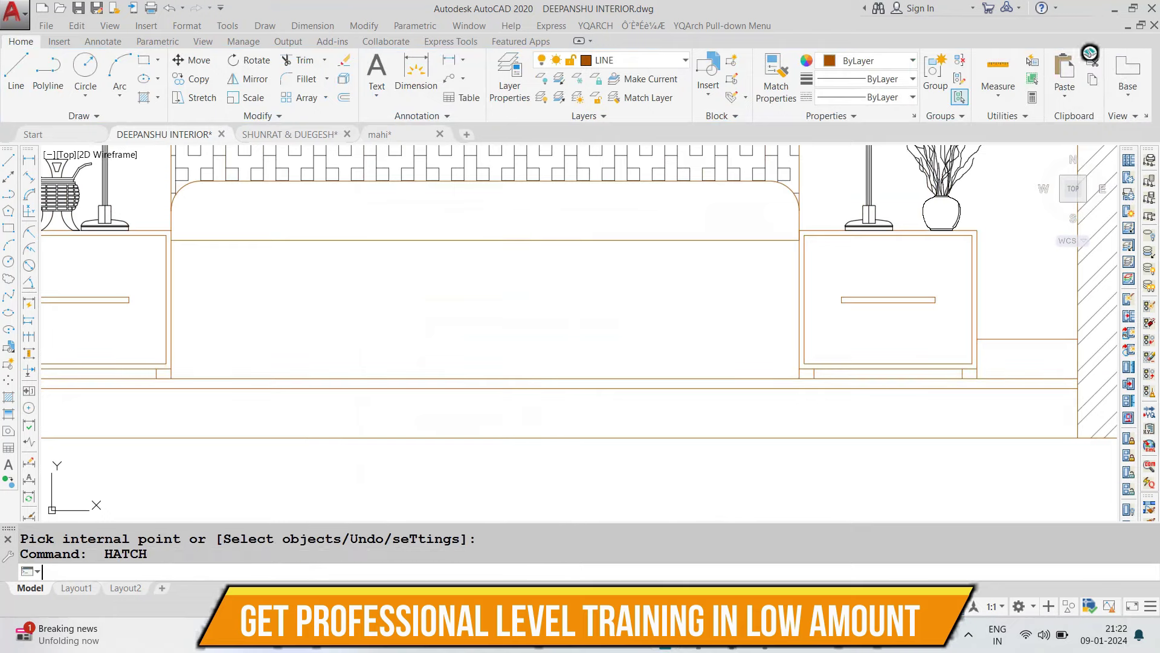
scroll(551, 351, down, 2)
click(551, 387)
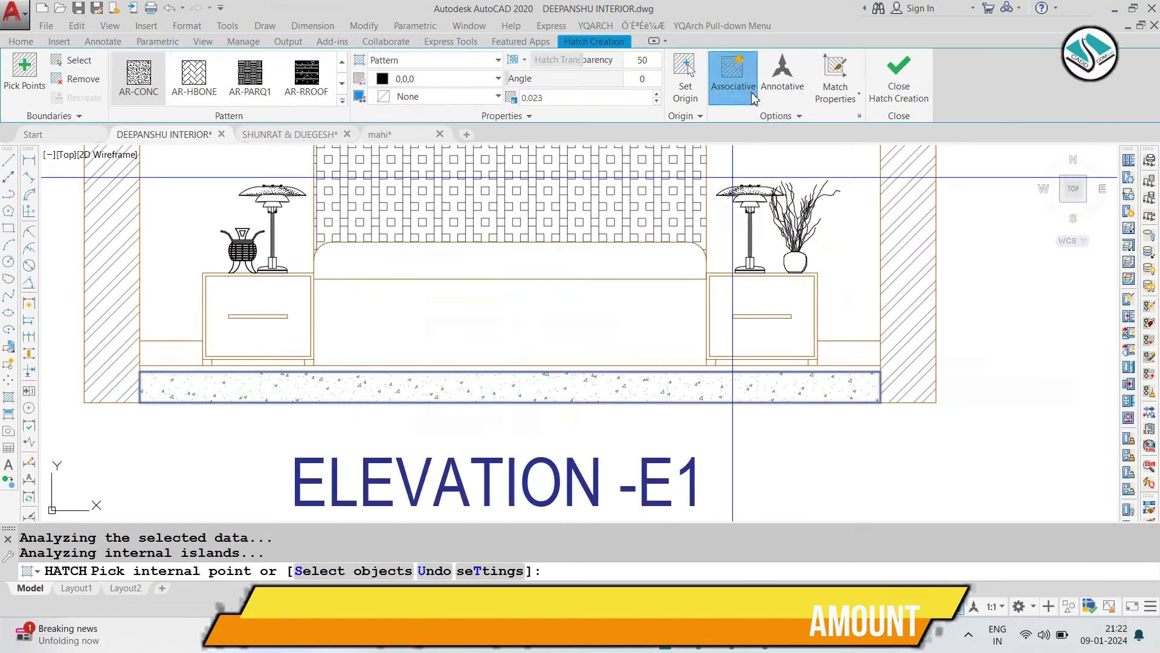
key(Return)
Draw a thin rectangular floor band from the left wall to the right wall, above the concrete base.
text(e)
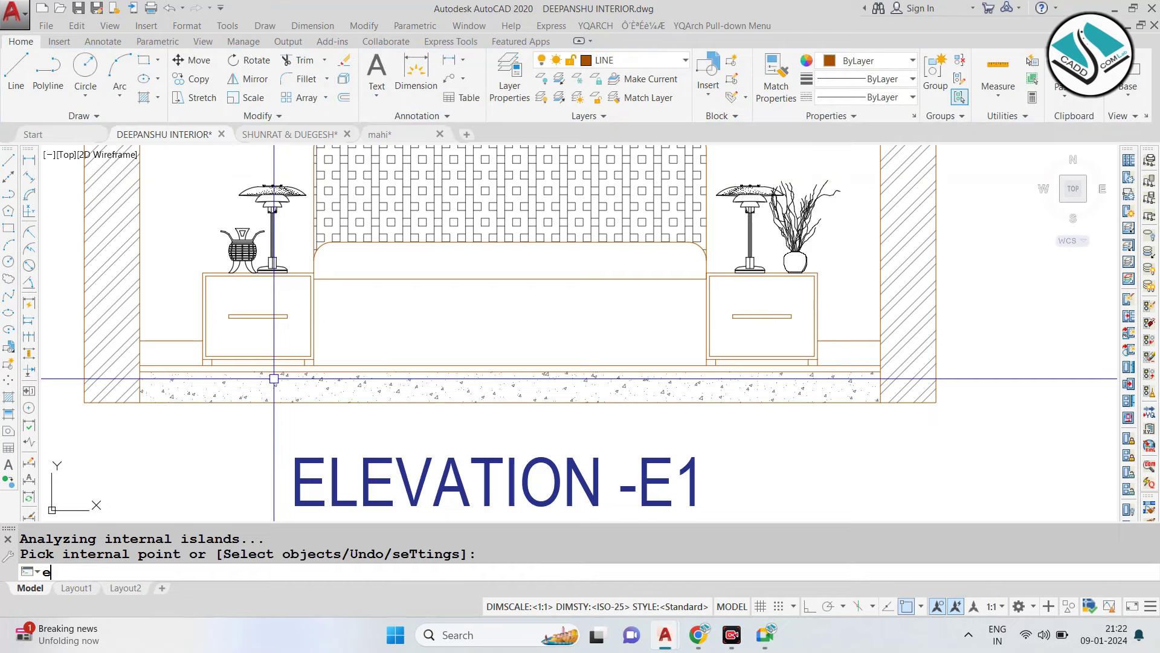
key(Escape)
text(rec)
key(Return)
scroll(119, 365, up, 5)
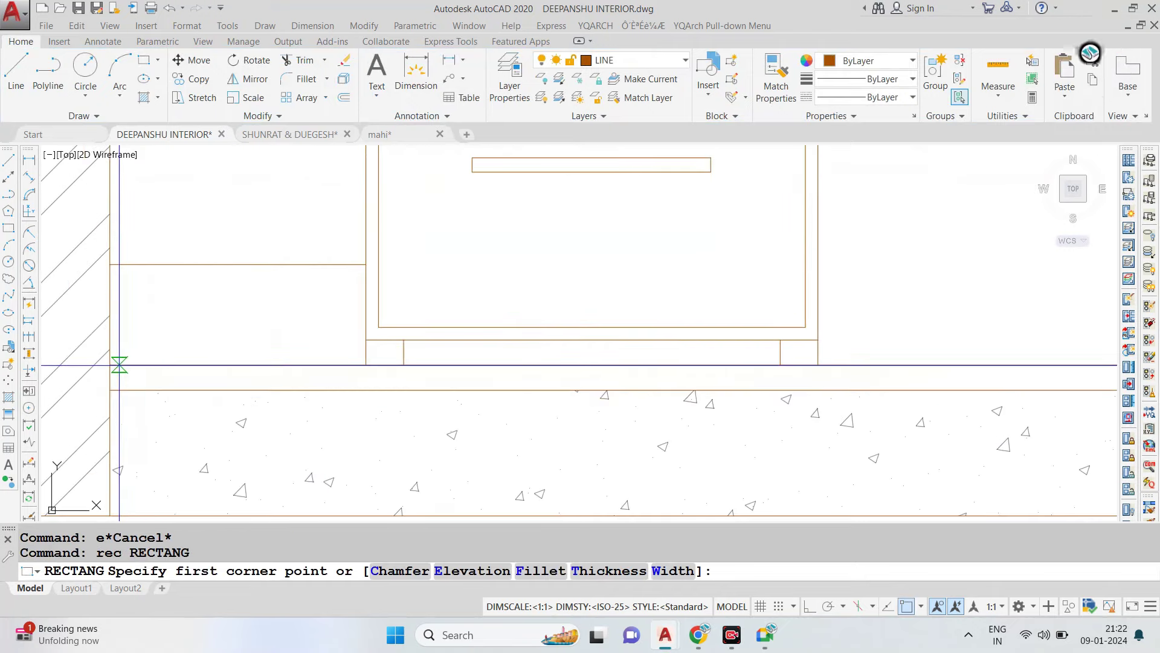
click(119, 365)
scroll(119, 364, down, 3)
scroll(904, 369, up, 3)
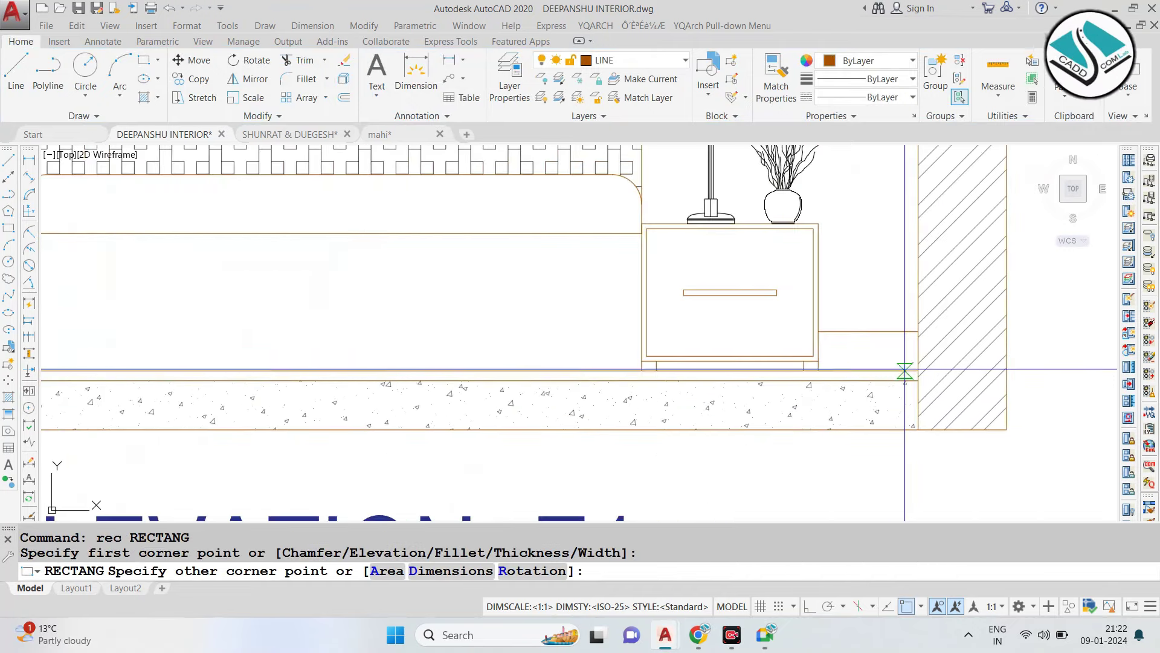
scroll(904, 368, up, 4)
click(931, 400)
Start a CLAY hatch using the new floor band rectangle as the selected boundary.
text(h)
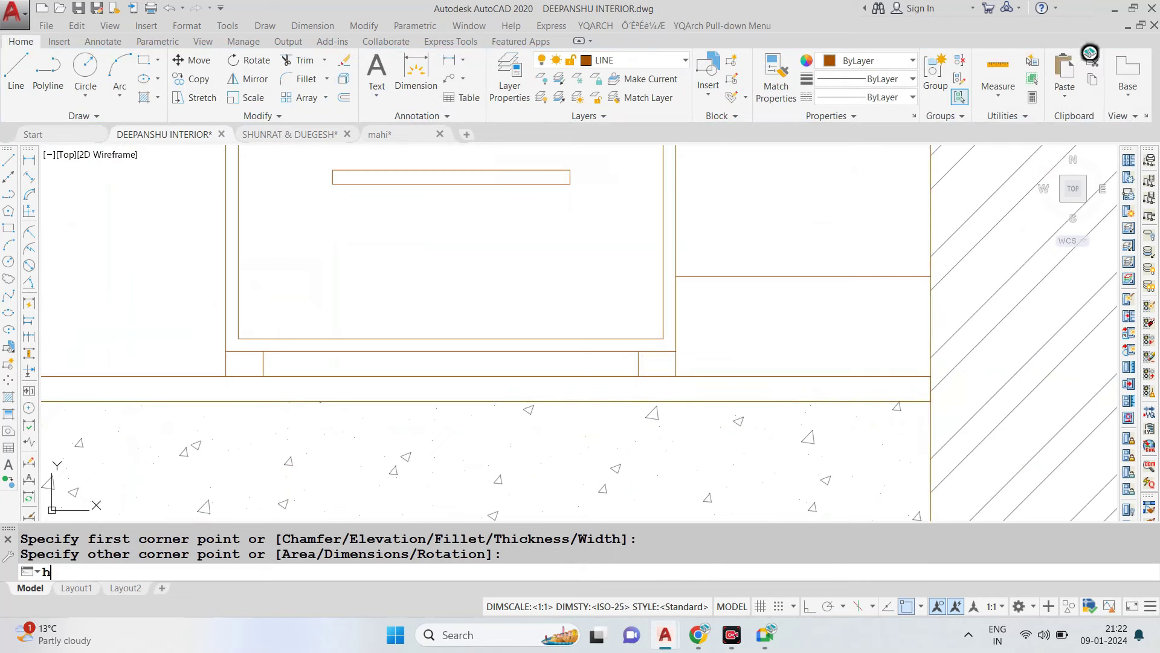
key(Return)
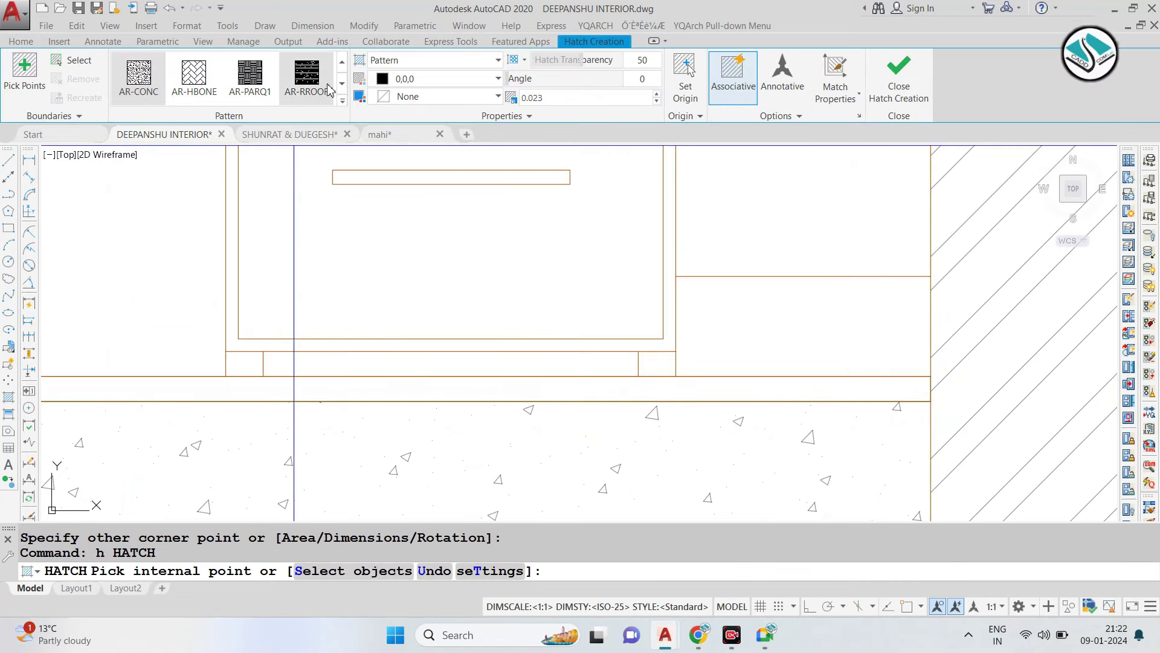
click(341, 102)
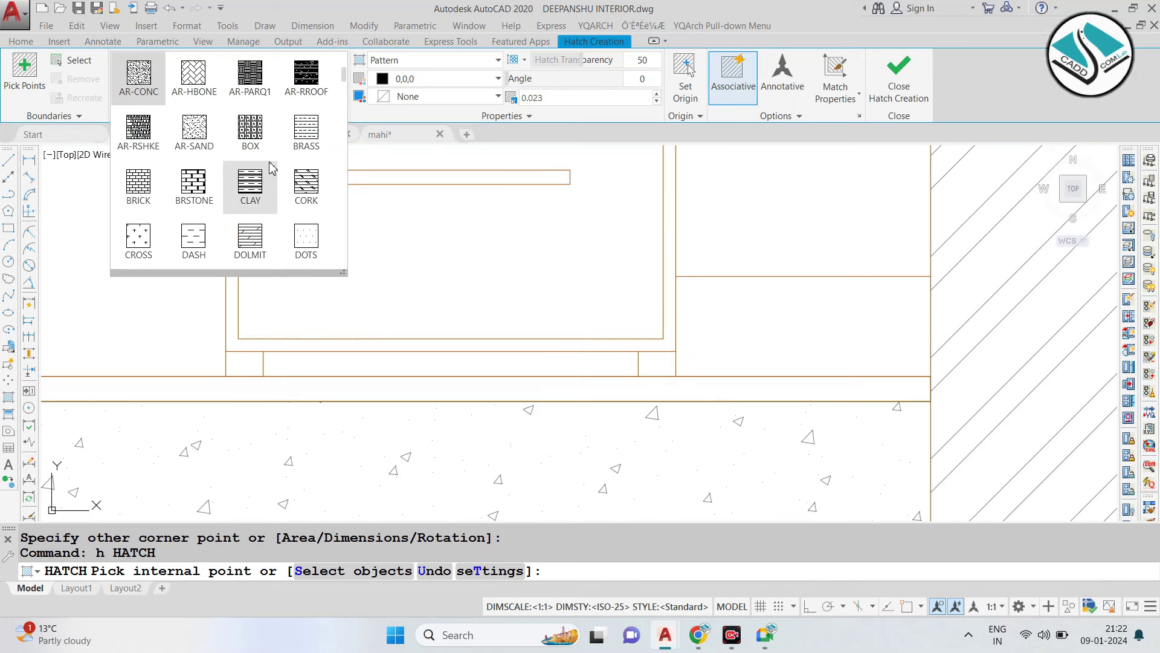
click(250, 184)
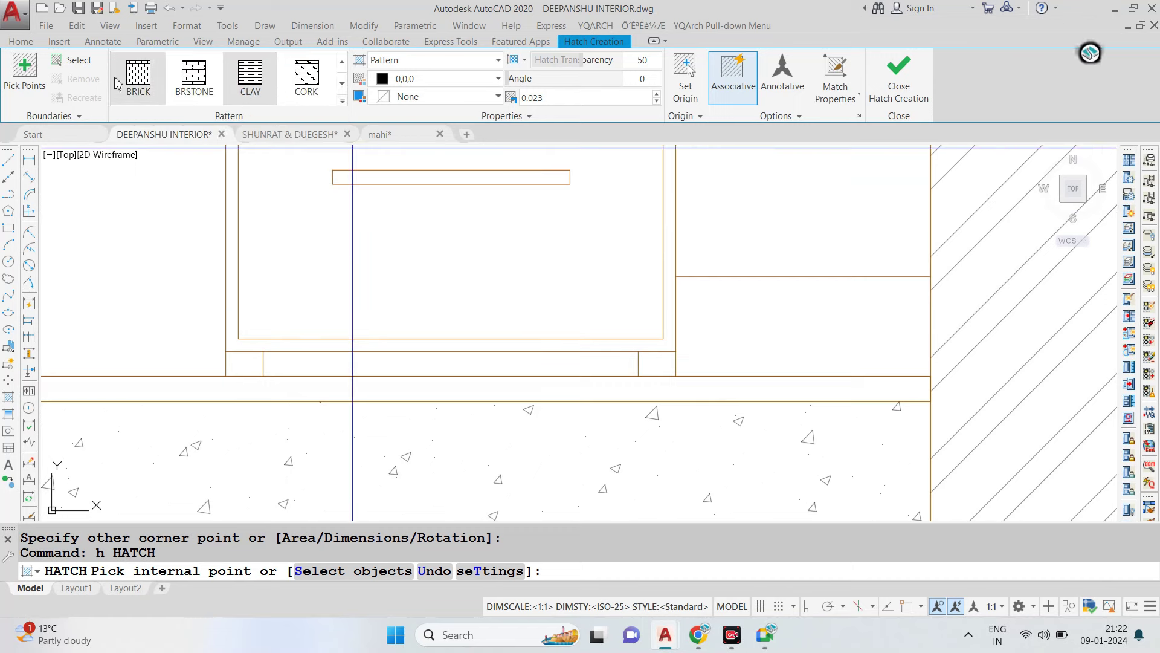
click(72, 61)
click(277, 374)
scroll(525, 324, down, 2)
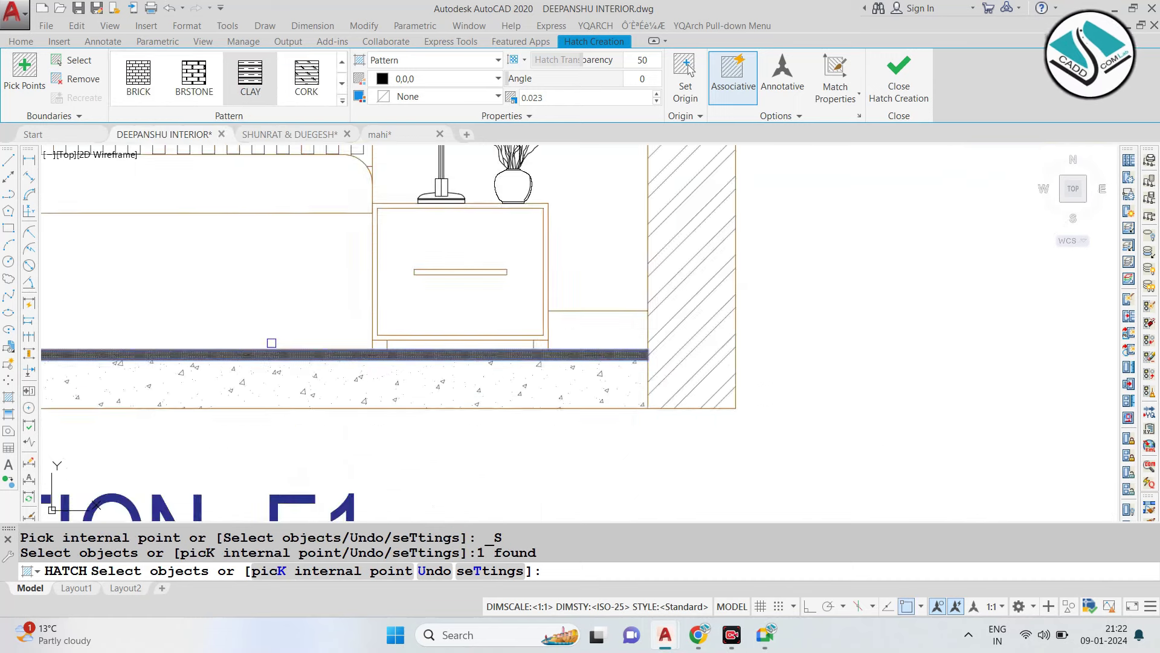
scroll(967, 266, down, 2)
Set the clay hatch to angle 30 and scale 0.3, then finish it.
text(1)
key(Return)
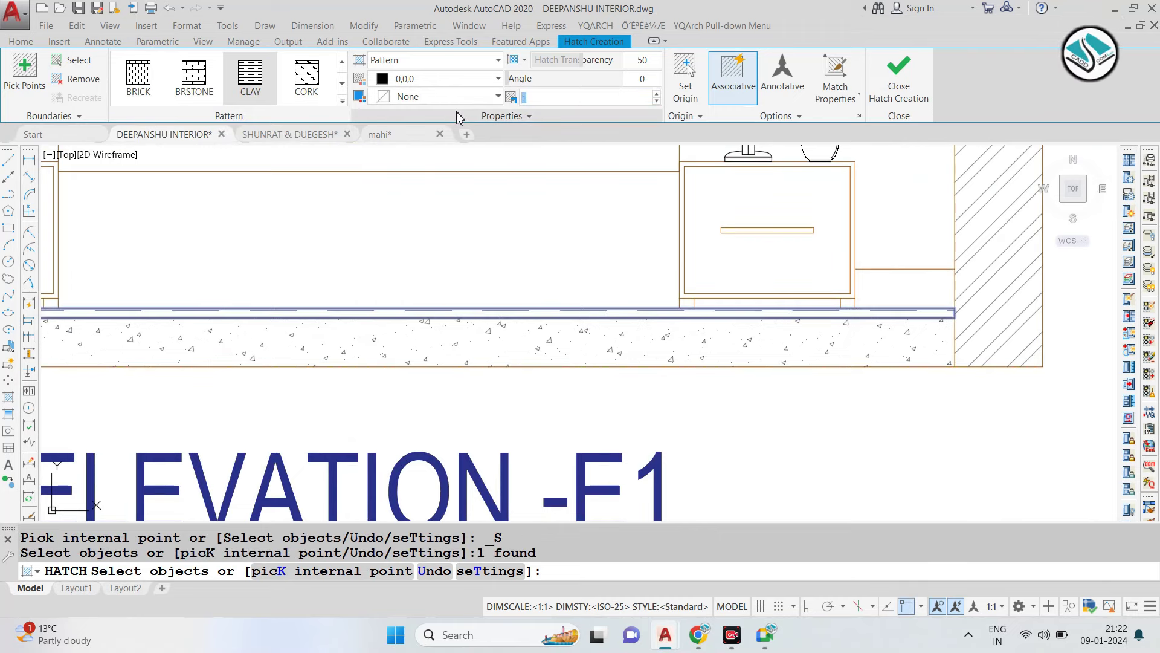
scroll(533, 423, down, 2)
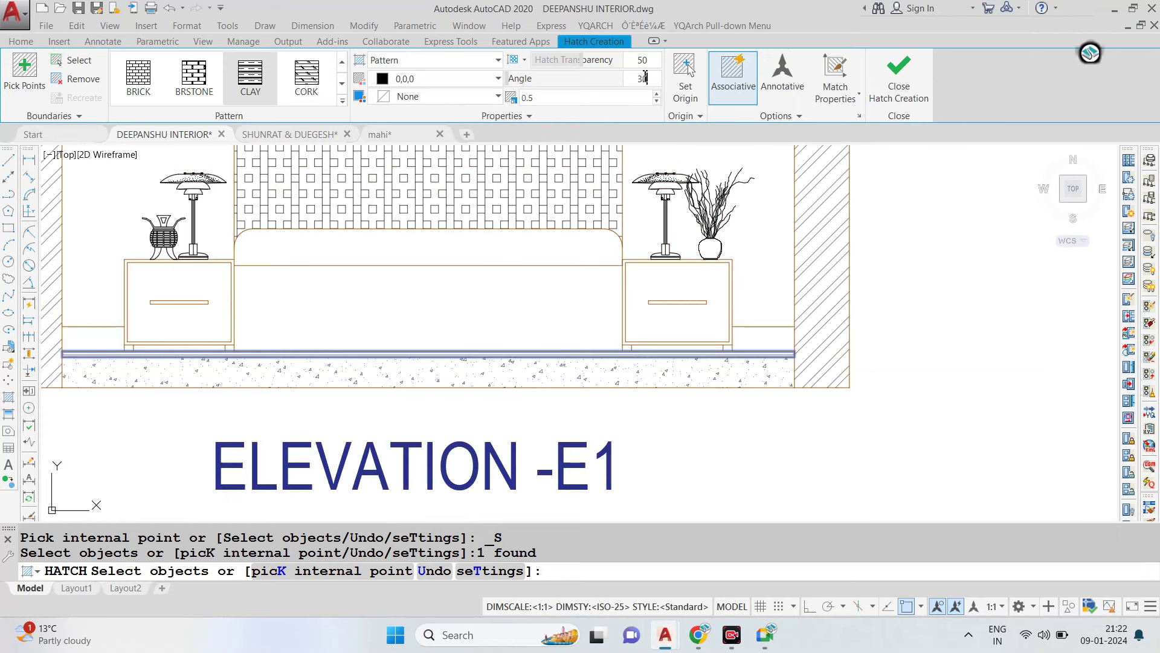
key(Return)
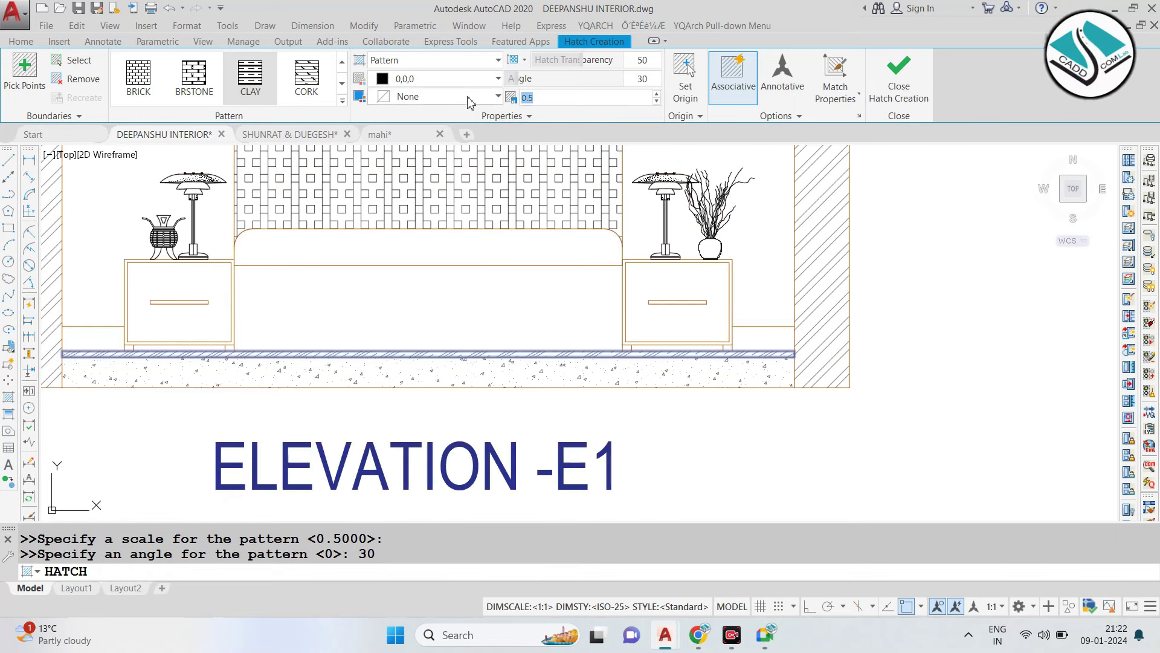
text(0.3)
key(Return)
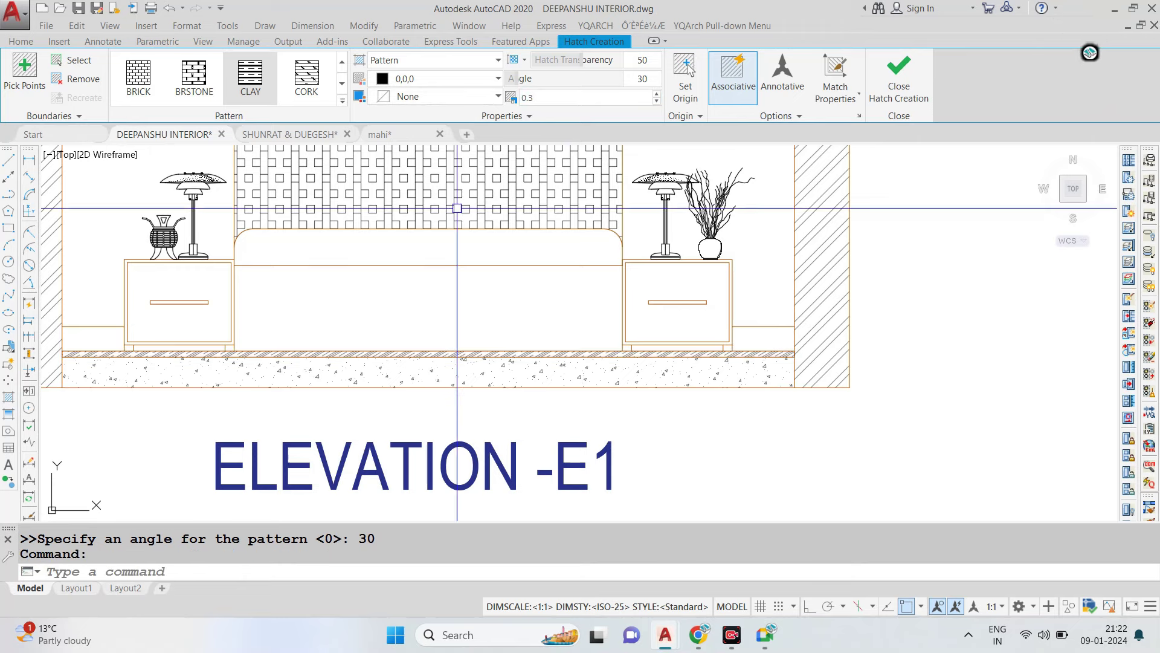
key(Return)
scroll(419, 326, down, 2)
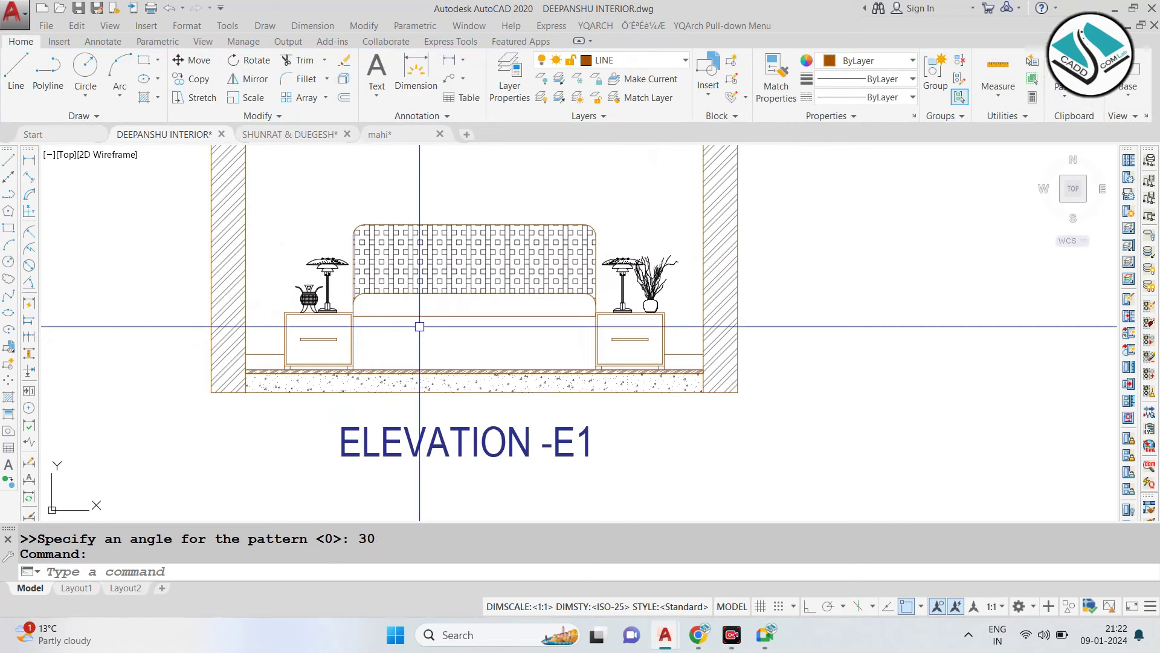
scroll(419, 326, down, 2)
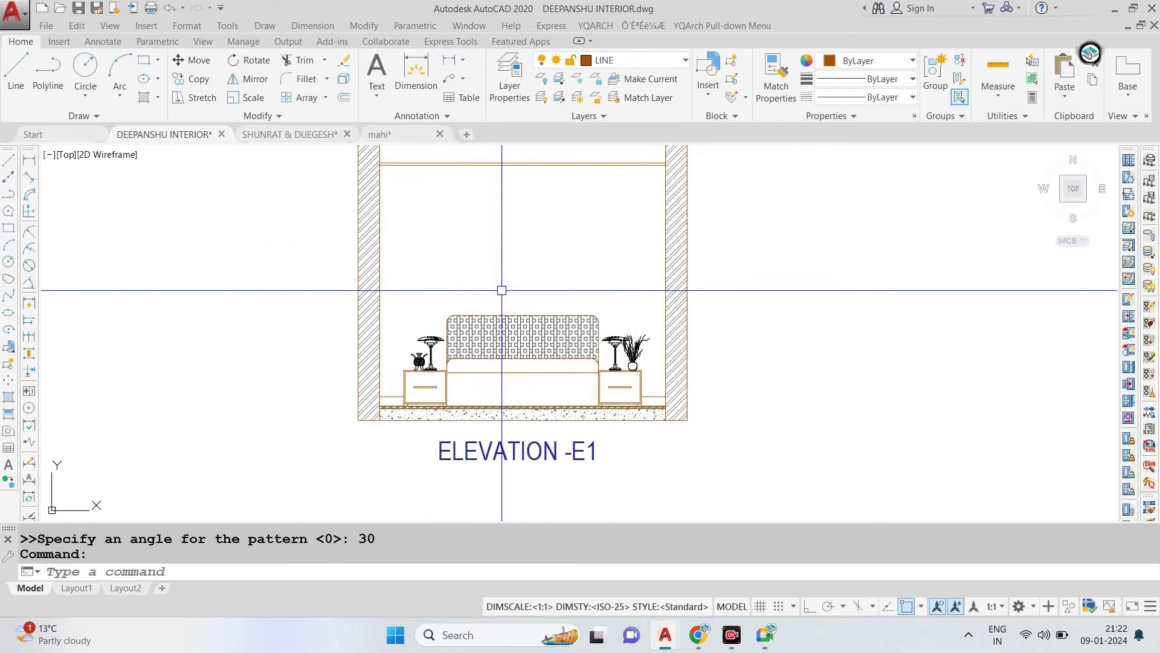
middle_drag(499, 284, 459, 325)
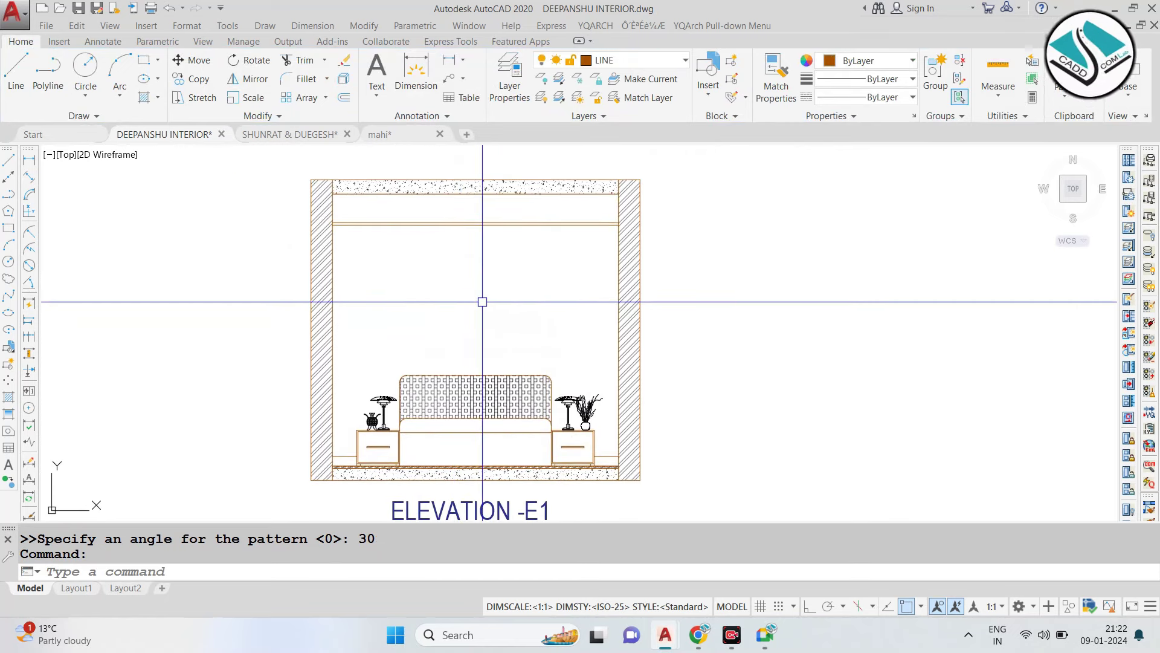
scroll(478, 305, down, 5)
scroll(786, 302, up, 4)
click(923, 206)
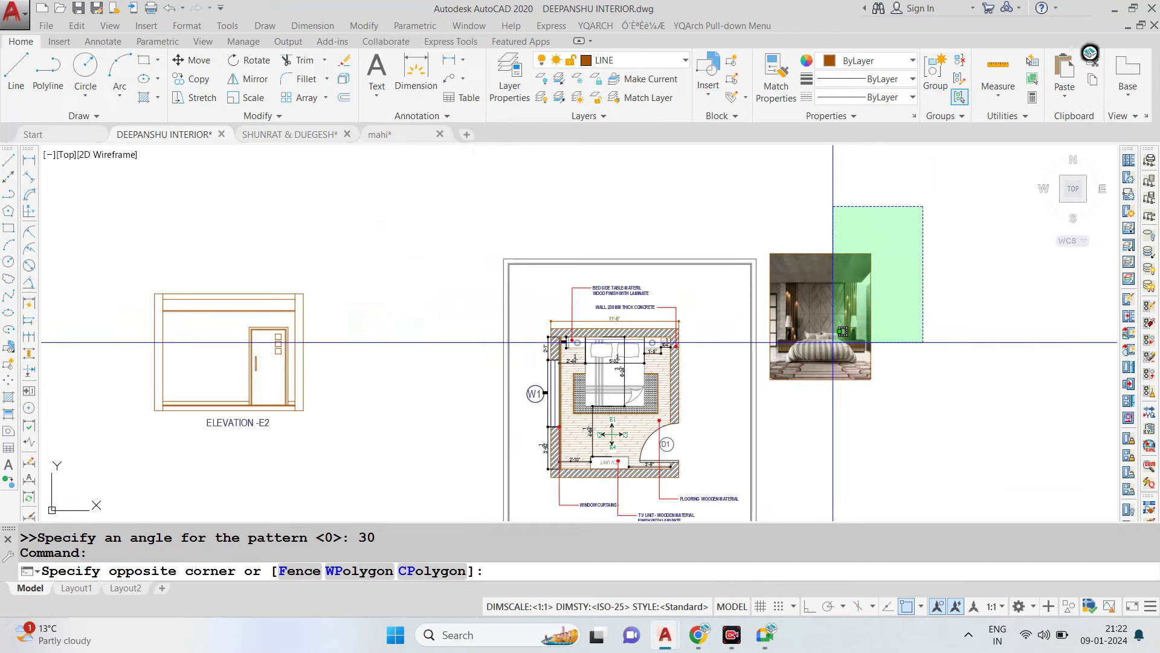
click(833, 342)
text(m)
key(Return)
click(871, 350)
scroll(544, 333, down, 3)
scroll(619, 345, up, 5)
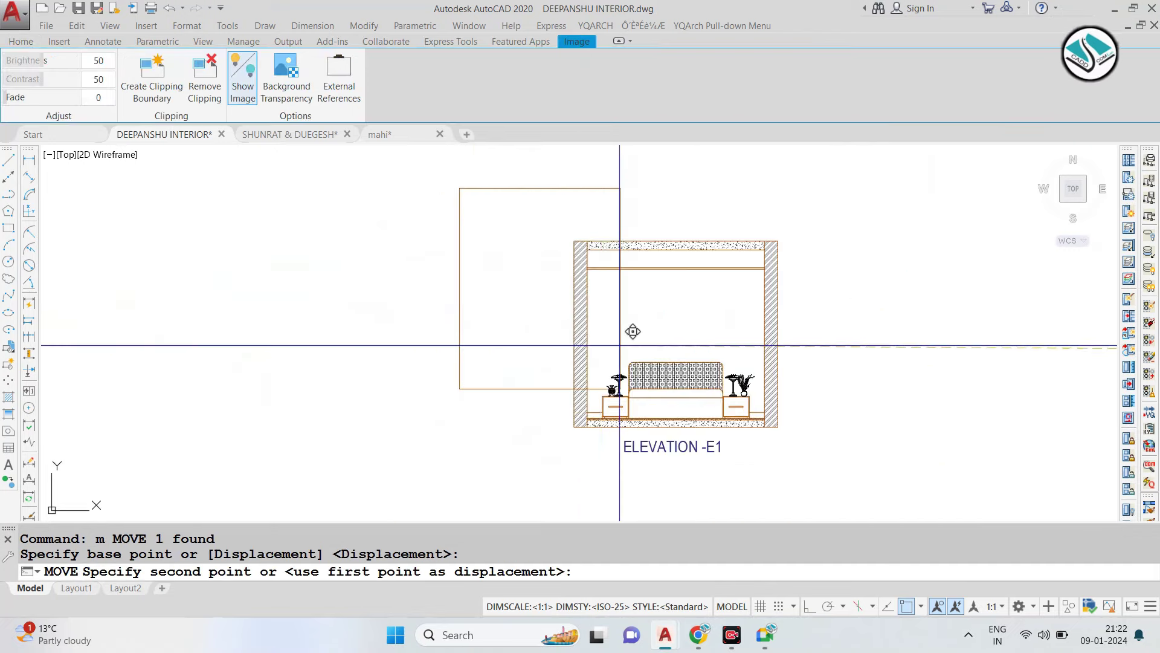
key(Escape)
scroll(588, 327, up, 2)
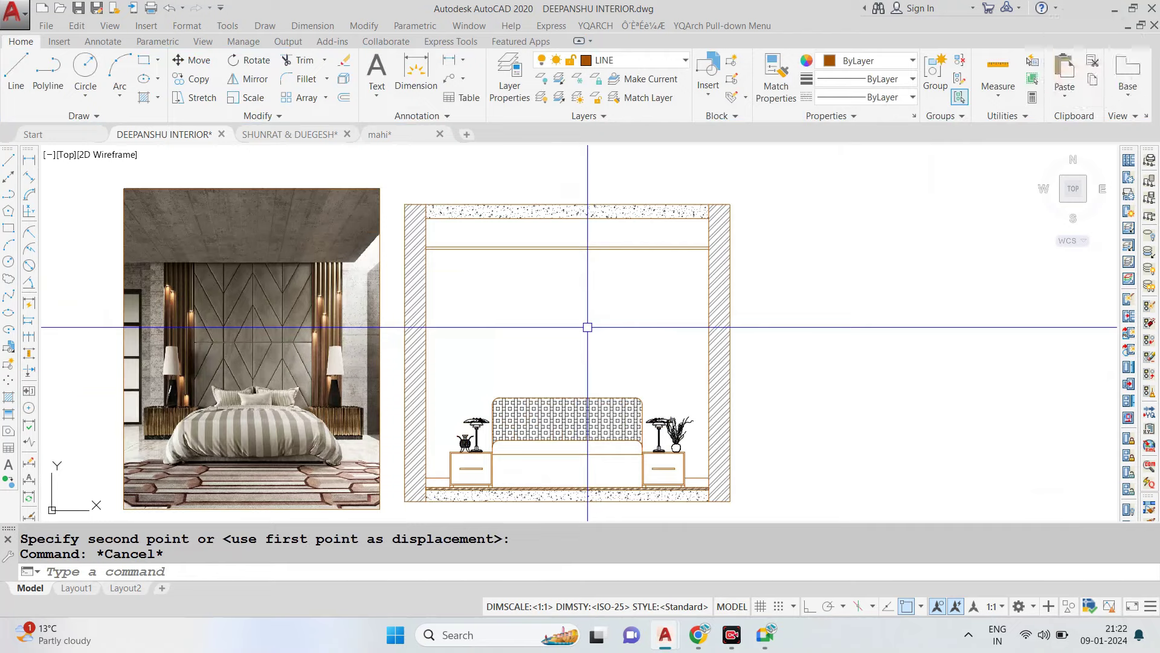
scroll(507, 319, up, 3)
scroll(507, 319, up, 2)
scroll(507, 319, up, 1)
scroll(537, 321, down, 2)
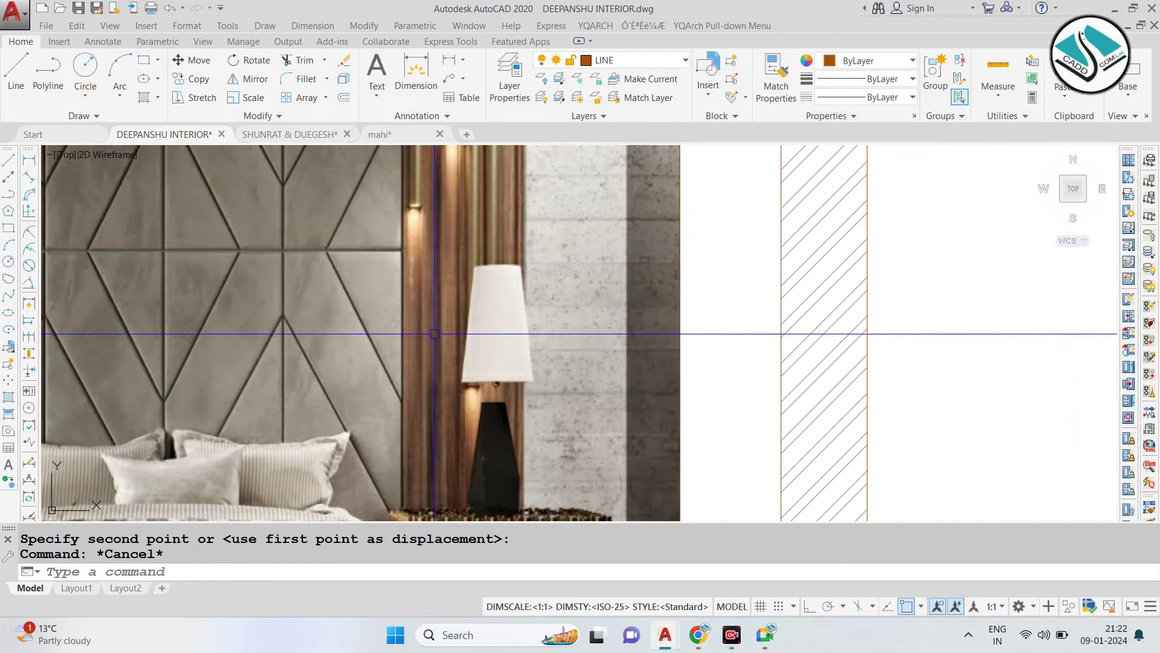
scroll(447, 314, up, 1)
scroll(497, 280, down, 5)
scroll(242, 281, up, 2)
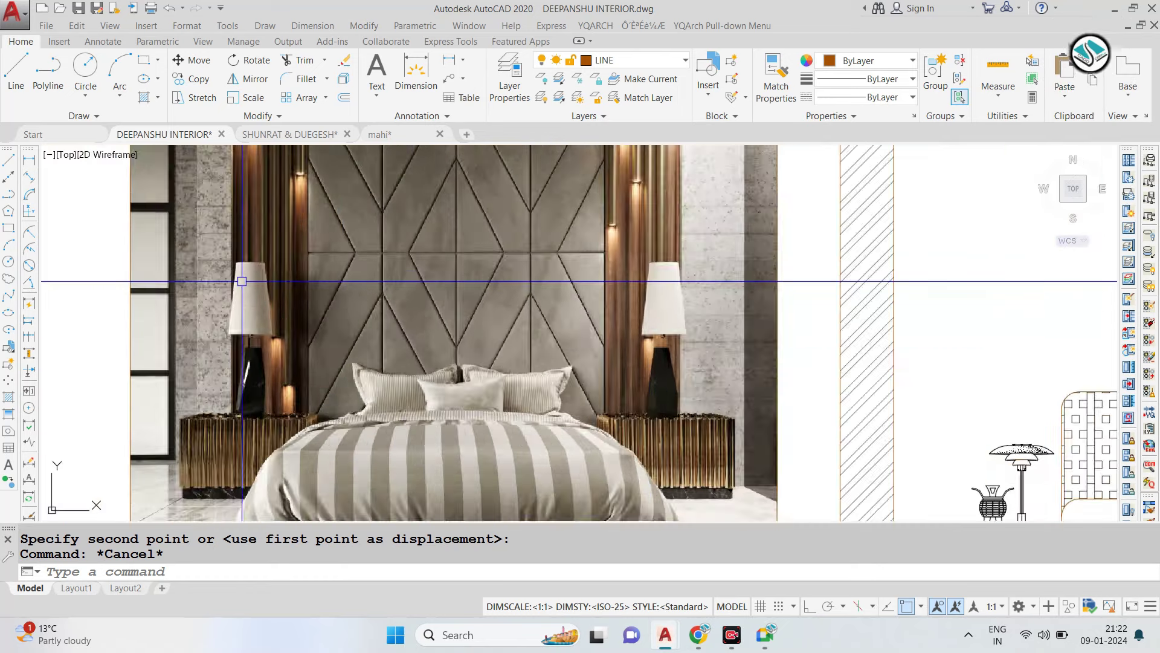
scroll(242, 281, up, 2)
scroll(318, 249, down, 2)
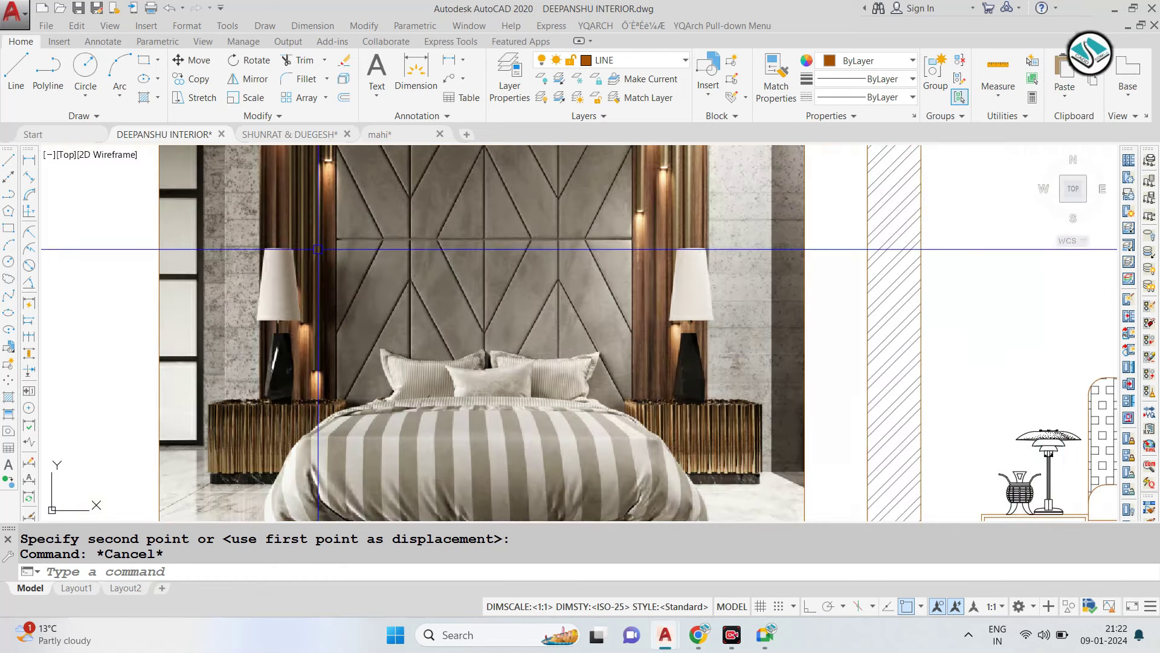
scroll(318, 249, down, 4)
middle_drag(352, 230, 462, 230)
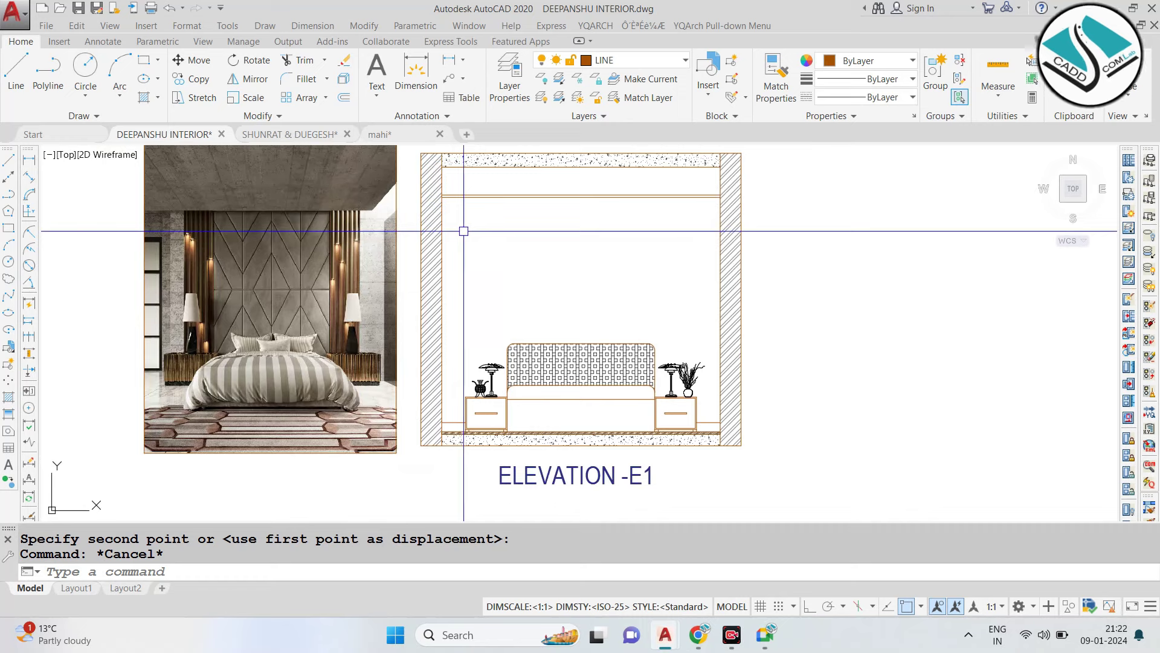
Draw a vertical line along the left inner wall corner.
text(l)
key(Return)
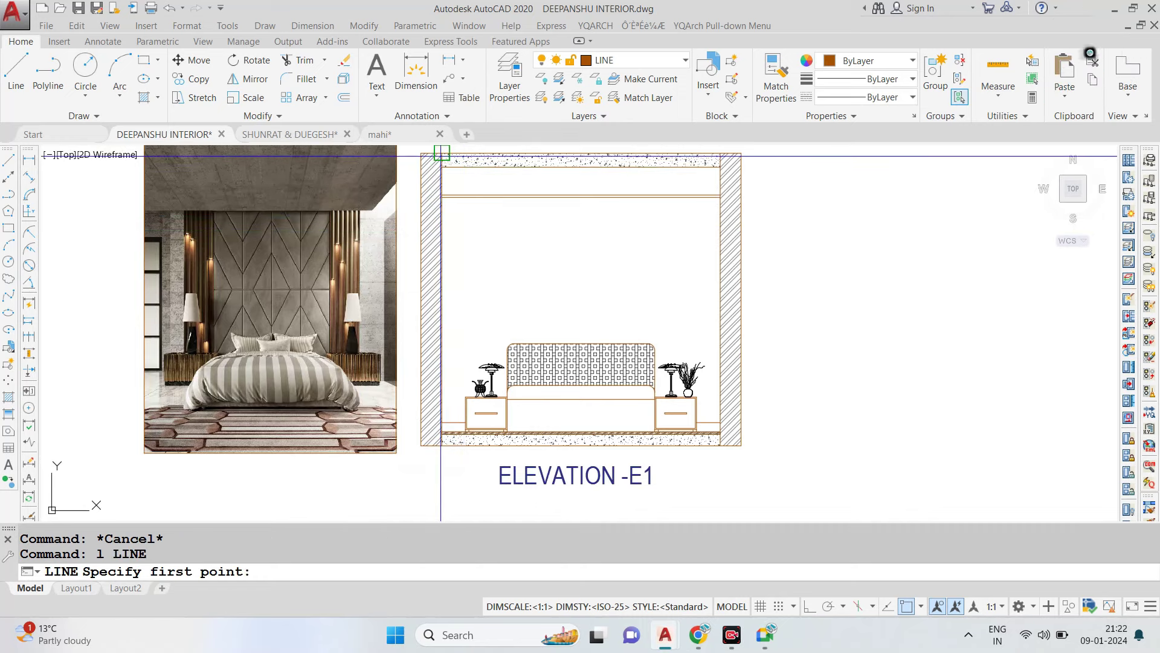
click(442, 166)
scroll(441, 432, up, 3)
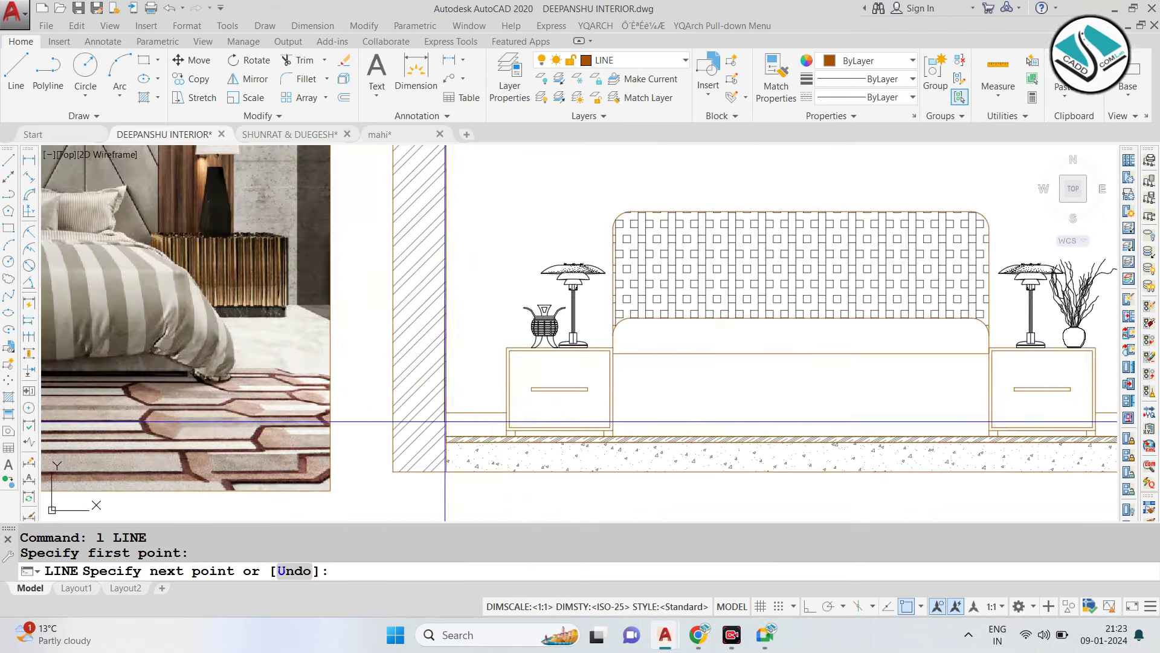
click(443, 431)
scroll(586, 364, down, 3)
key(Escape)
Draw a matching vertical line down the right inner wall to the floor.
key(Return)
scroll(712, 181, up, 2)
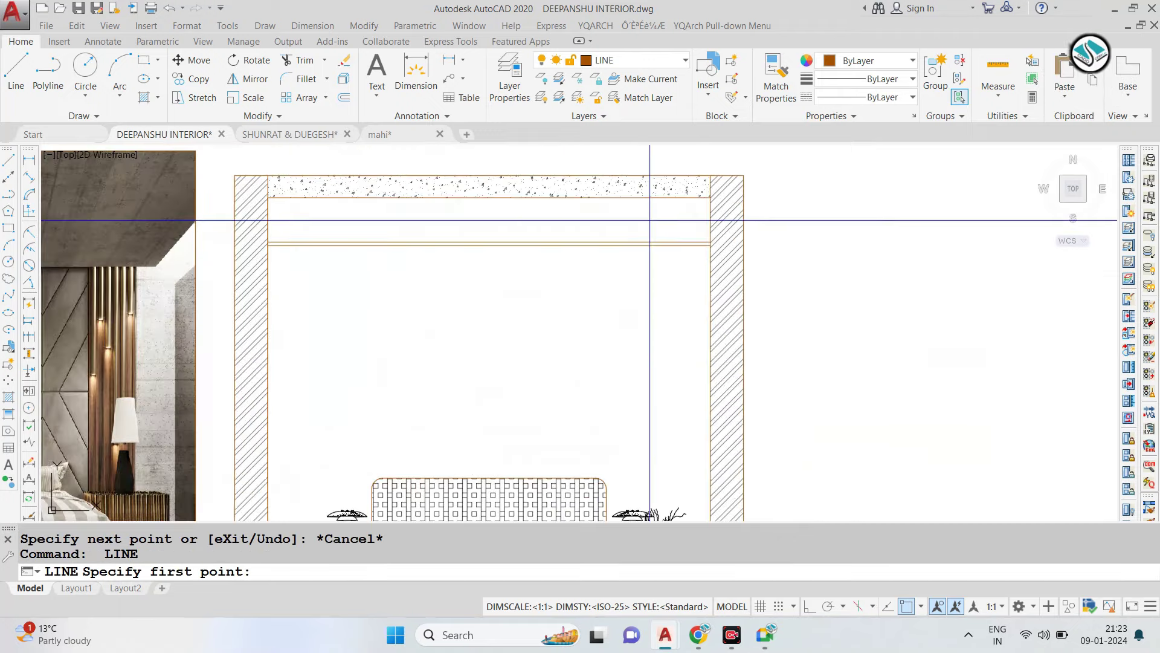
click(710, 197)
scroll(687, 387, up, 3)
middle_drag(687, 387, 665, 255)
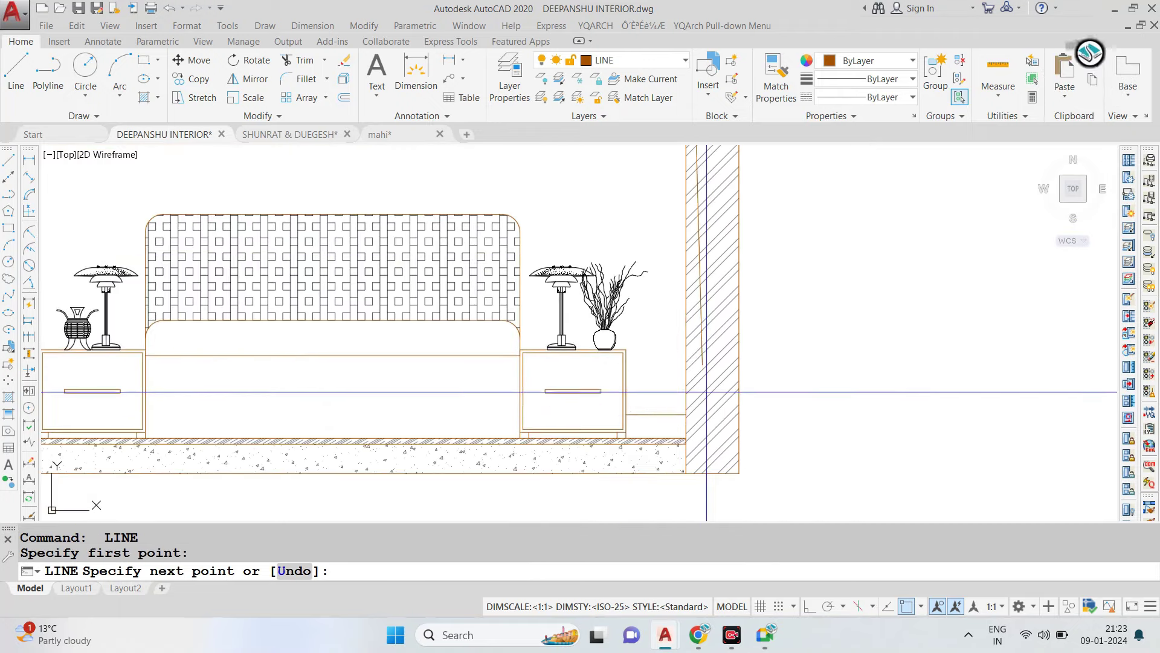
click(685, 437)
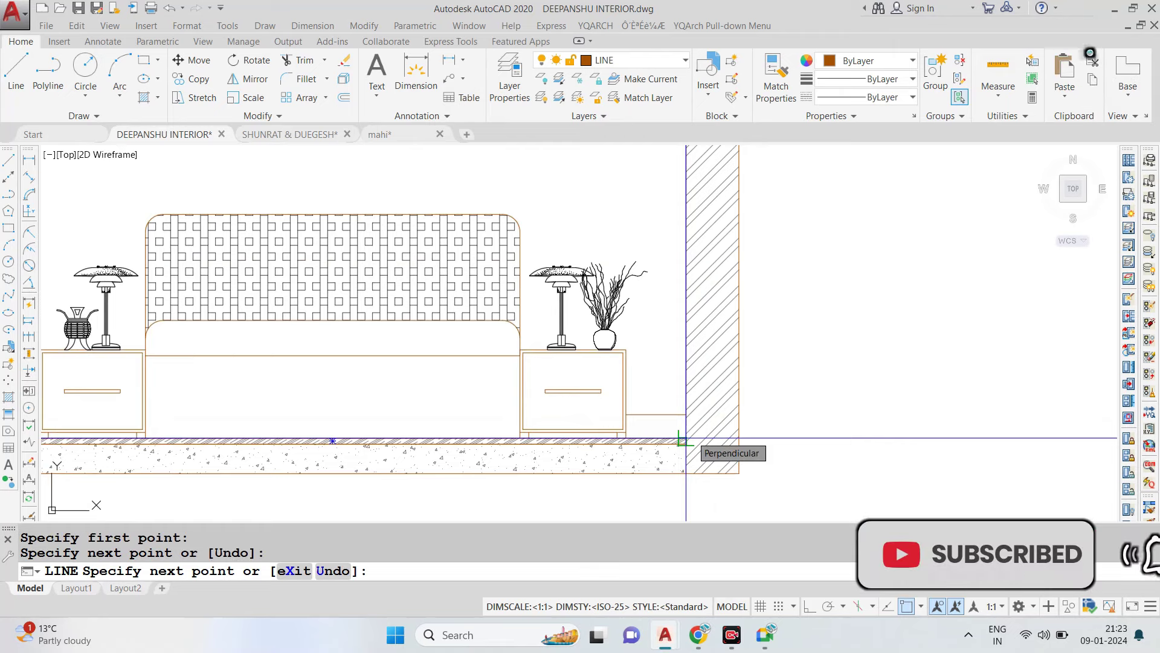
key(Escape)
scroll(640, 290, down, 2)
scroll(641, 290, down, 3)
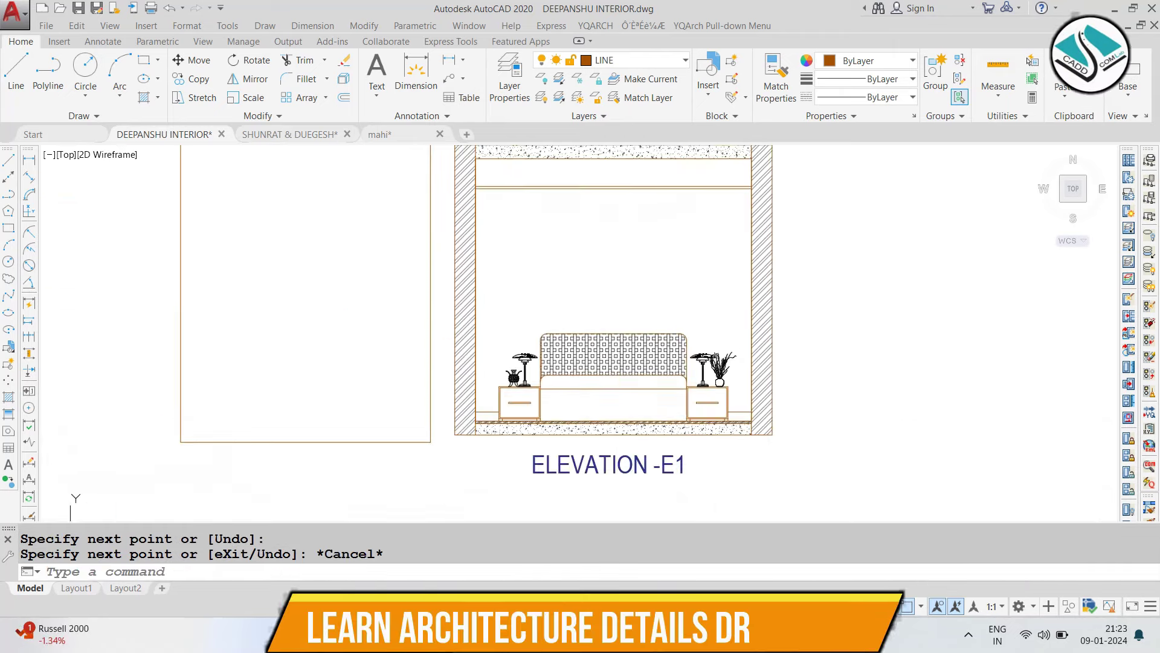
Try a 3' offset of the left inner wall line, then cancel it.
text(o)
key(Return)
text(3')
key(Return)
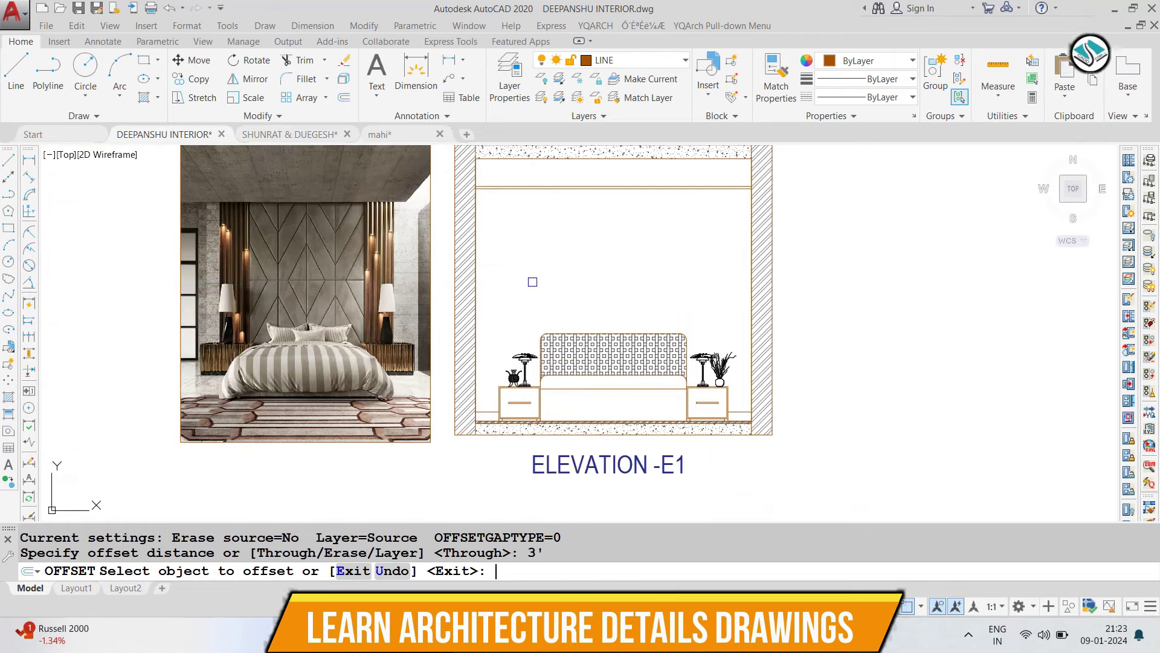
scroll(518, 207, up, 2)
click(454, 232)
key(Escape)
Offset both inner wall lines 1'6" inward, then erase those trial offsets.
text(o)
key(Return)
text(1'6")
key(Return)
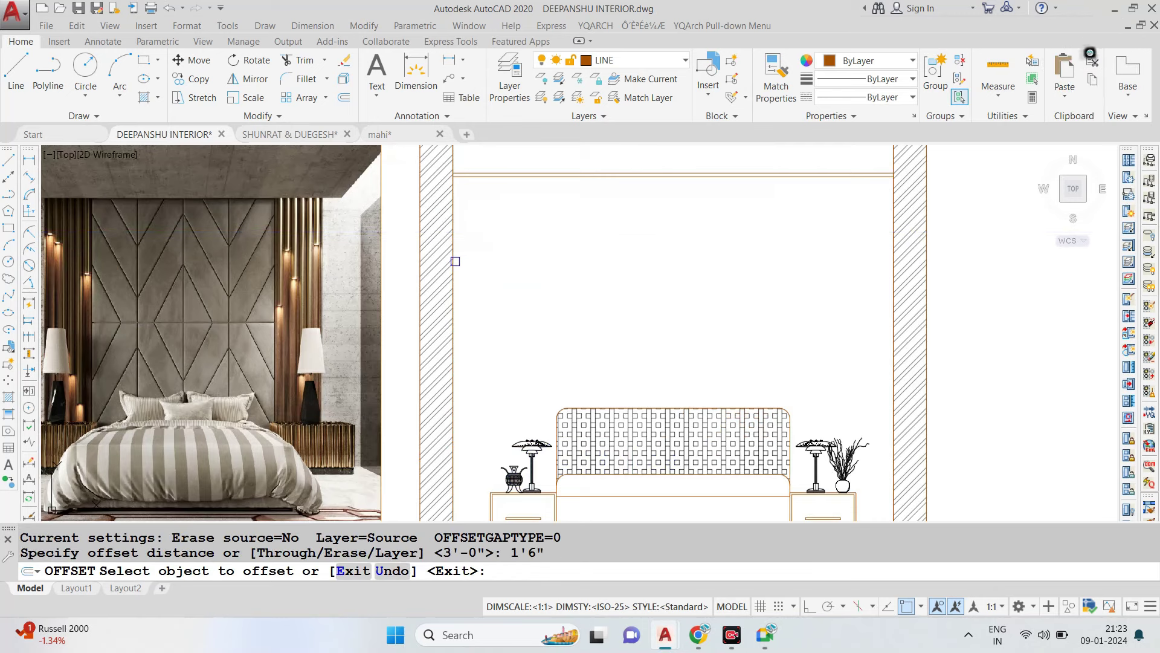
click(455, 261)
click(778, 266)
click(892, 256)
click(735, 255)
key(Escape)
click(844, 238)
click(486, 283)
key(e)
Offset both inner wall lines 2' inward to mark the headboard wall.
key(Return)
key(o)
key(Return)
key(Return)
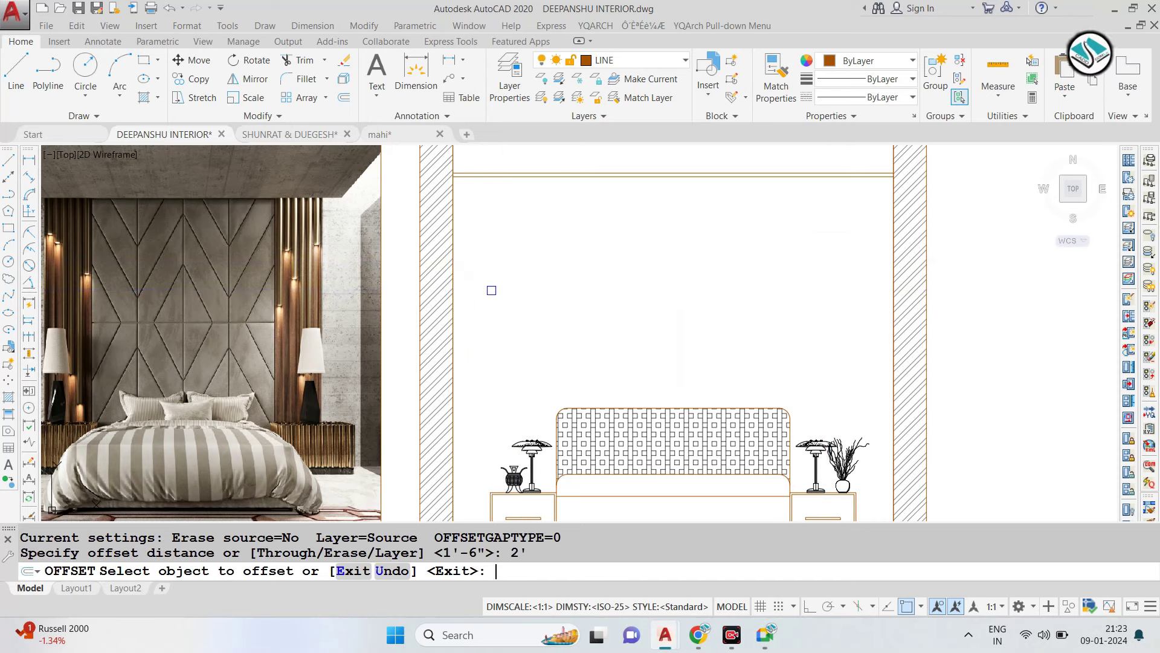
click(454, 289)
click(664, 288)
click(893, 290)
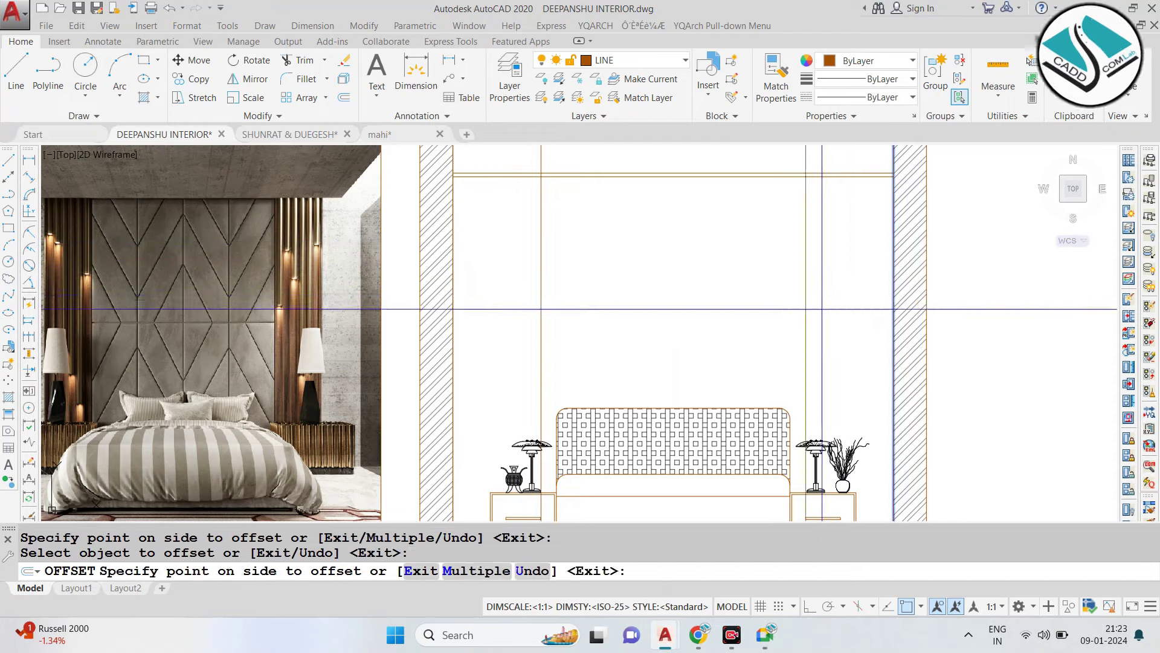
click(785, 284)
key(Escape)
middle_drag(656, 200, 652, 236)
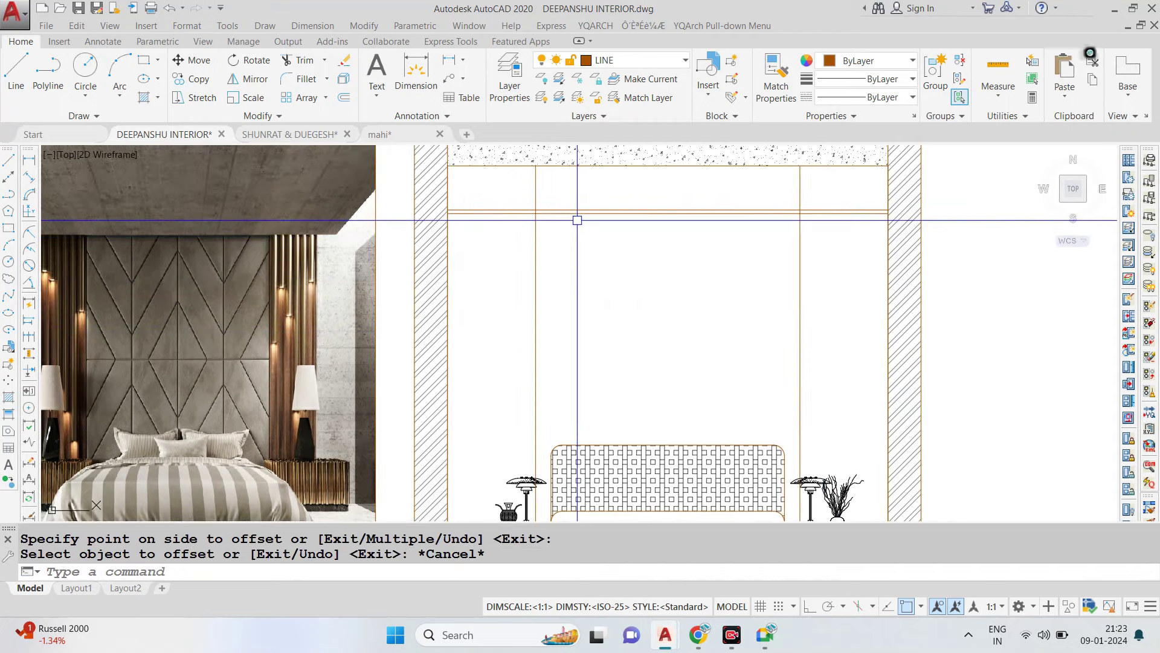
scroll(580, 236, down, 4)
key(Escape)
scroll(375, 235, up, 5)
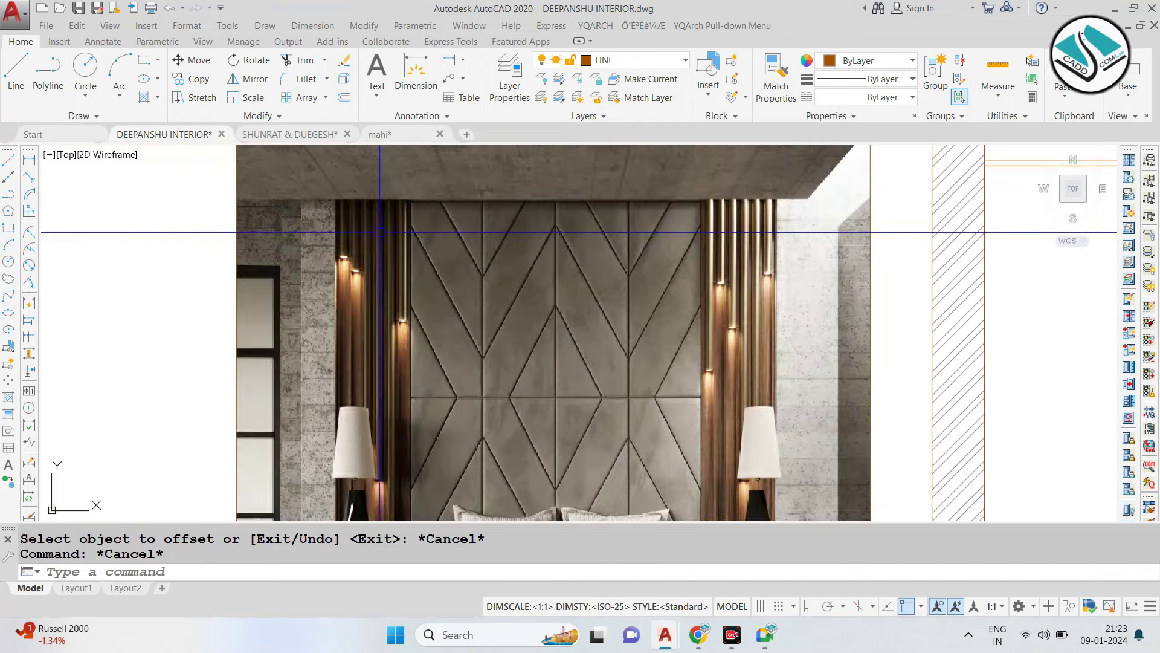
scroll(379, 232, down, 2)
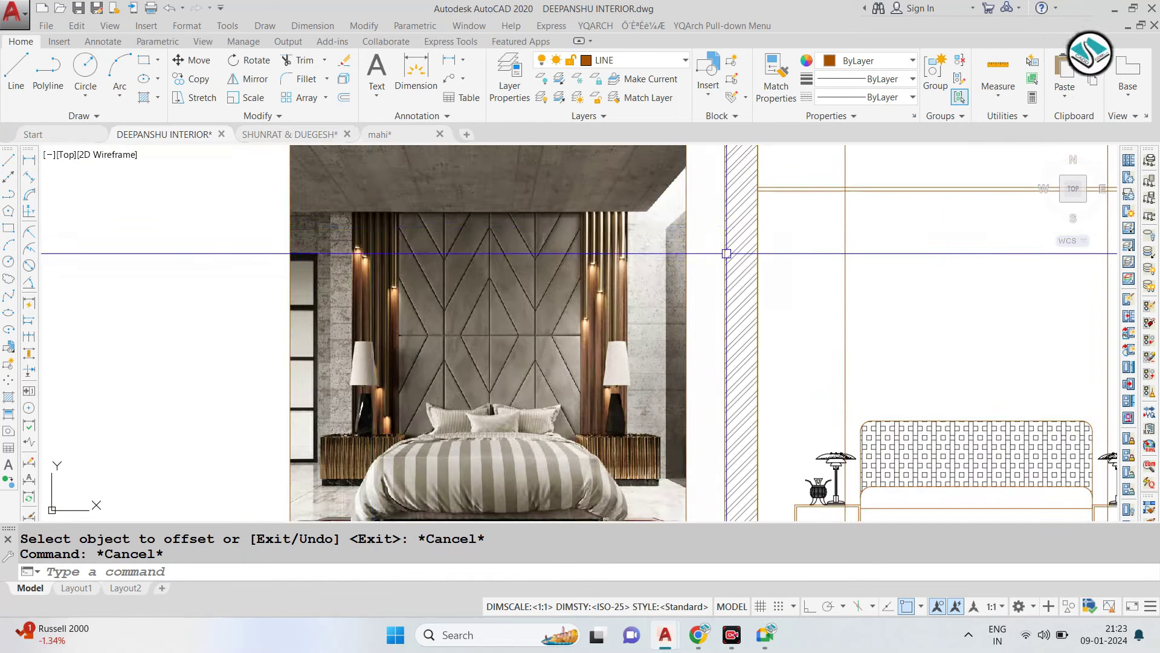
middle_drag(725, 250, 535, 293)
Attempt a window TRIM over the new lines, then cancel it and reposition the view.
text(tr)
key(Return)
key(Return)
scroll(867, 212, up, 3)
click(948, 197)
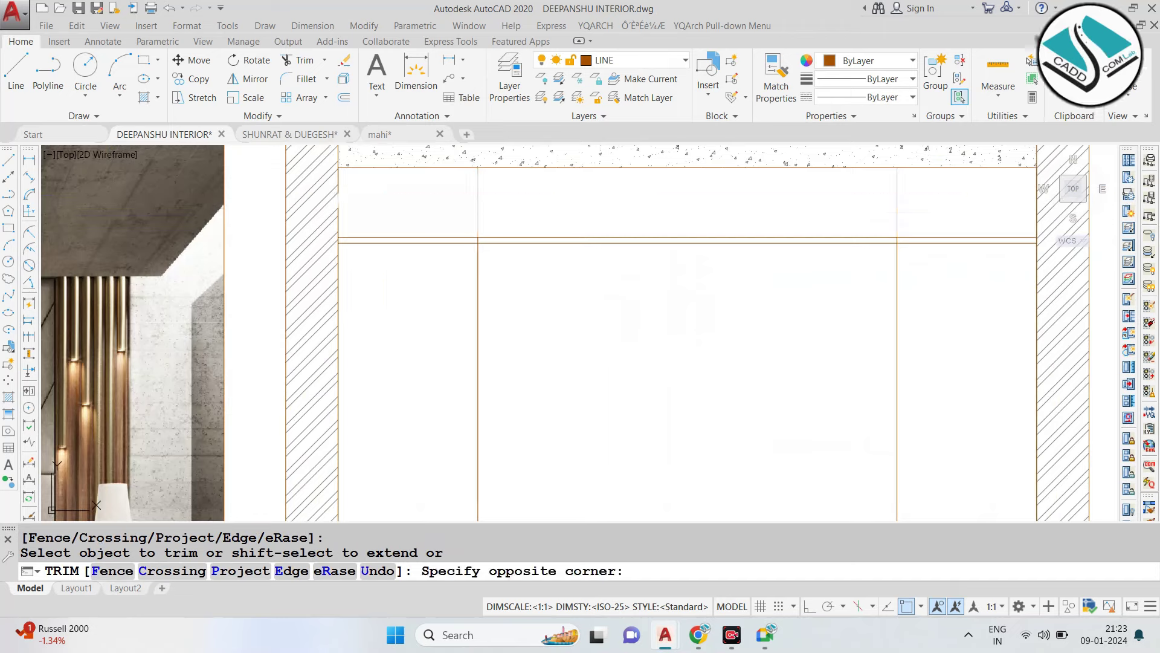
scroll(461, 258, up, 3)
click(462, 259)
scroll(867, 246, down, 2)
scroll(841, 261, up, 2)
scroll(798, 262, down, 2)
key(Escape)
middle_drag(797, 261, 572, 234)
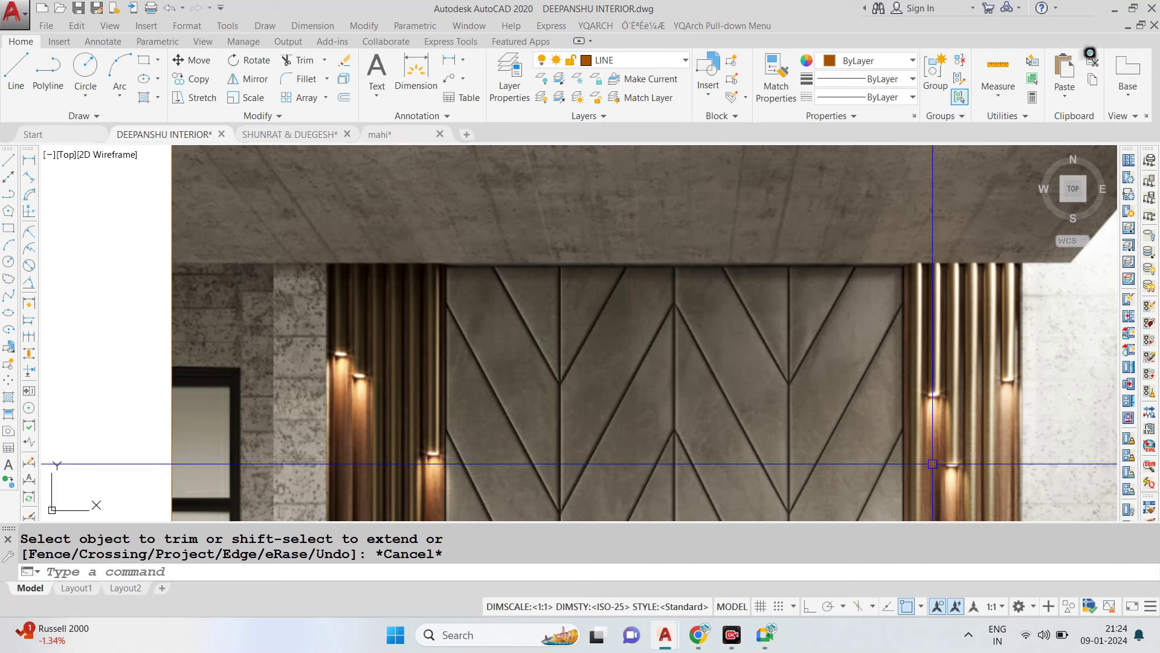
scroll(674, 365, down, 4)
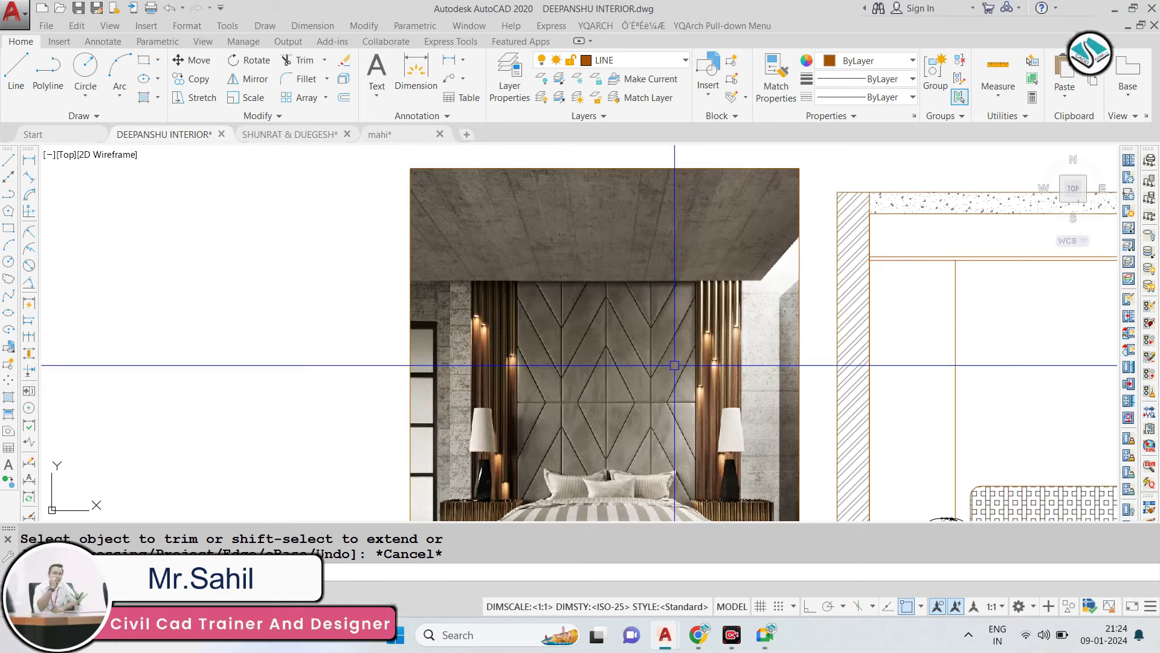
middle_drag(674, 365, 606, 280)
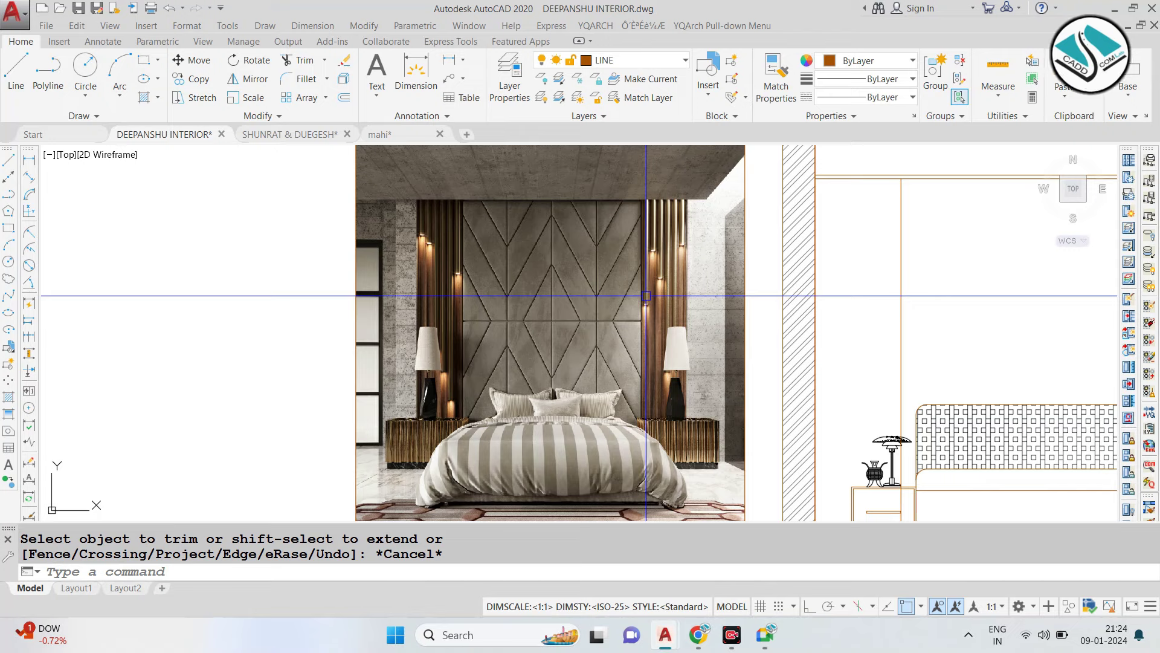
Browse D: to Interior Diploma Course > Furniture Standard > False Ceiling and select Ceiling Details Complete.
key(super+e)
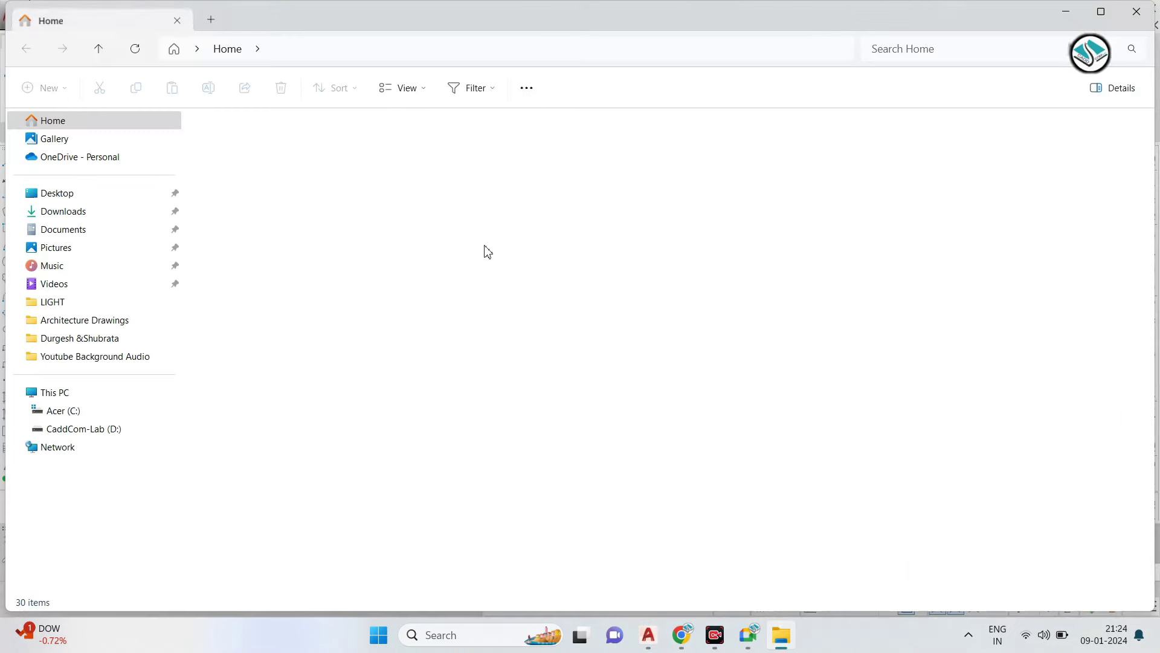
click(111, 394)
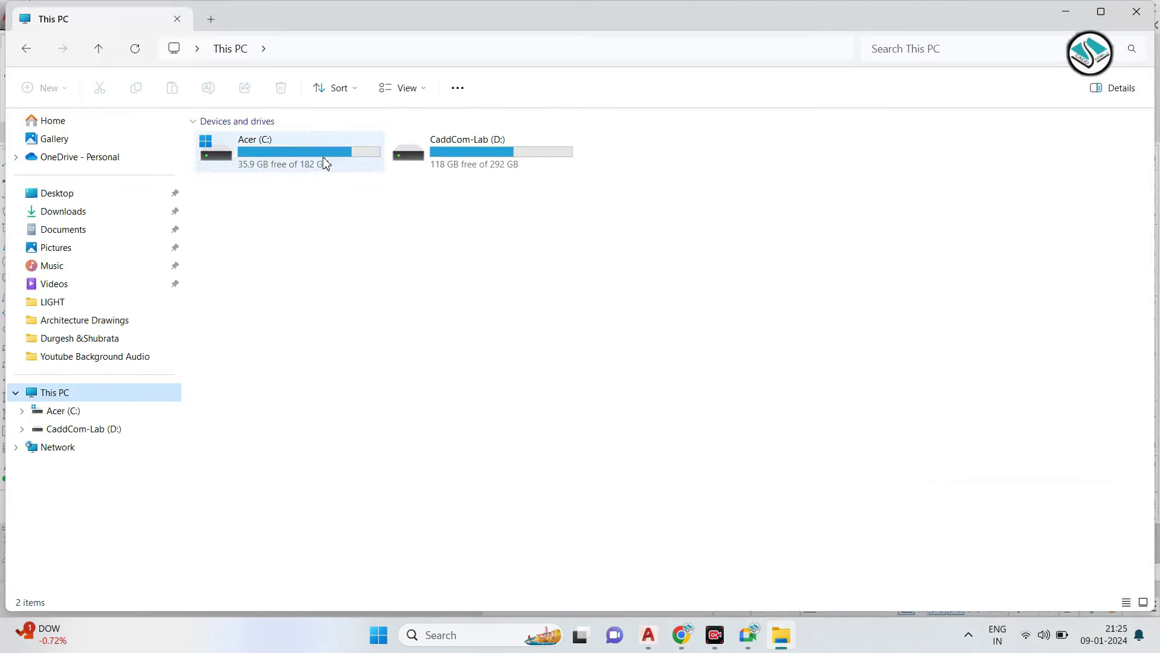
double_click(469, 151)
double_click(227, 149)
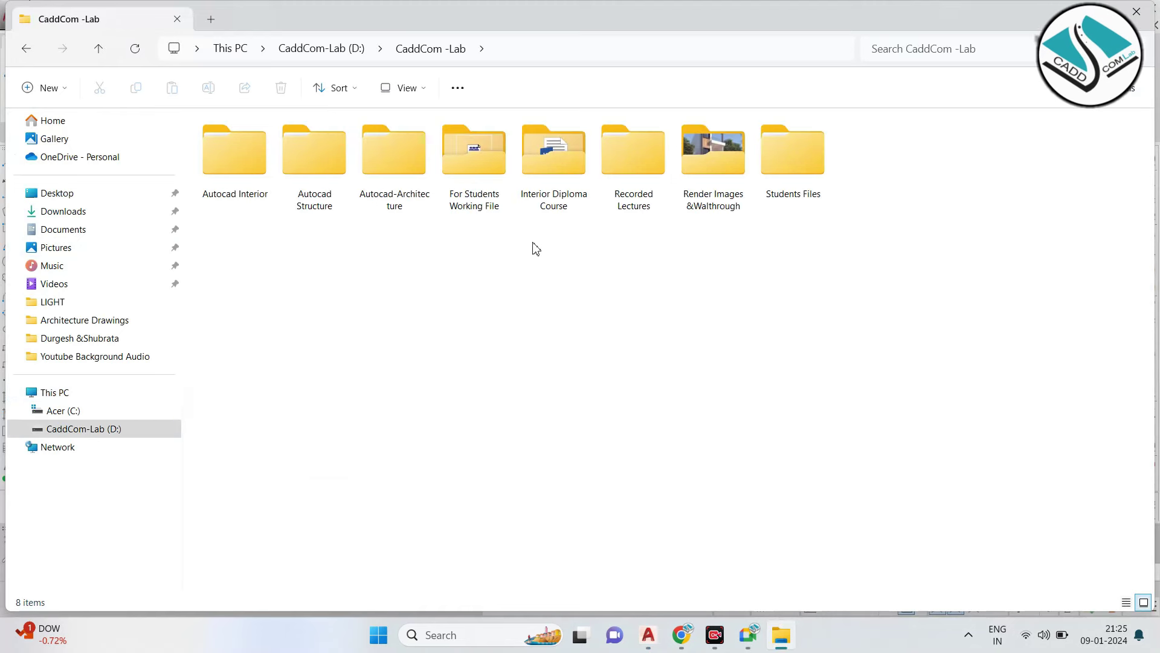
double_click(554, 152)
double_click(571, 184)
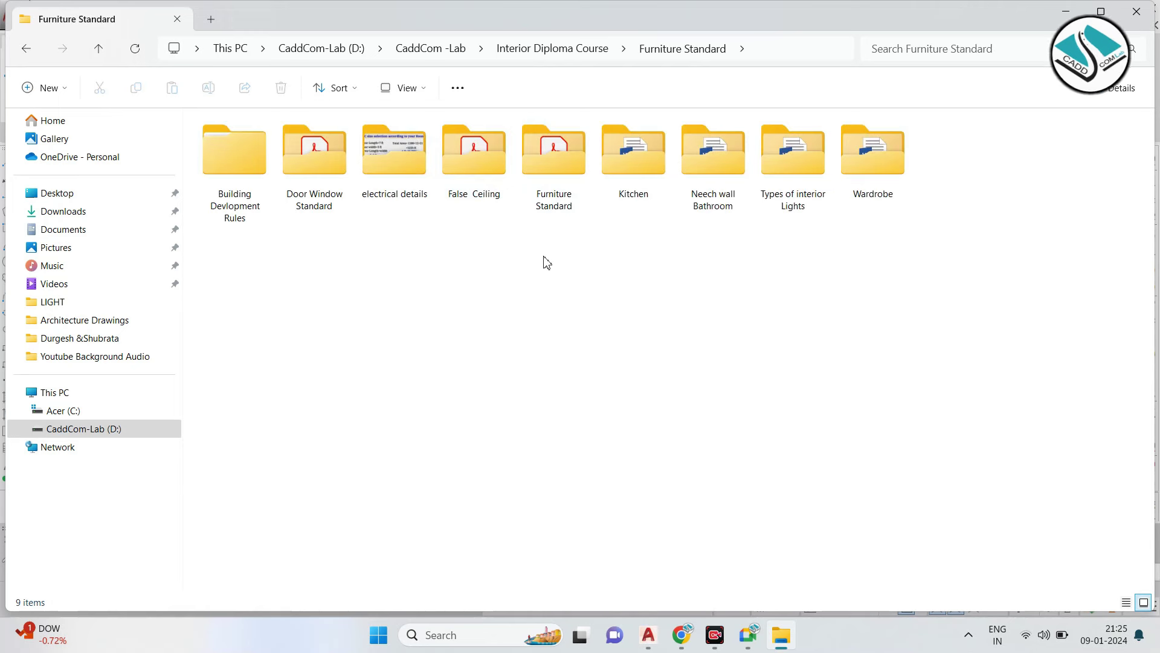
double_click(553, 163)
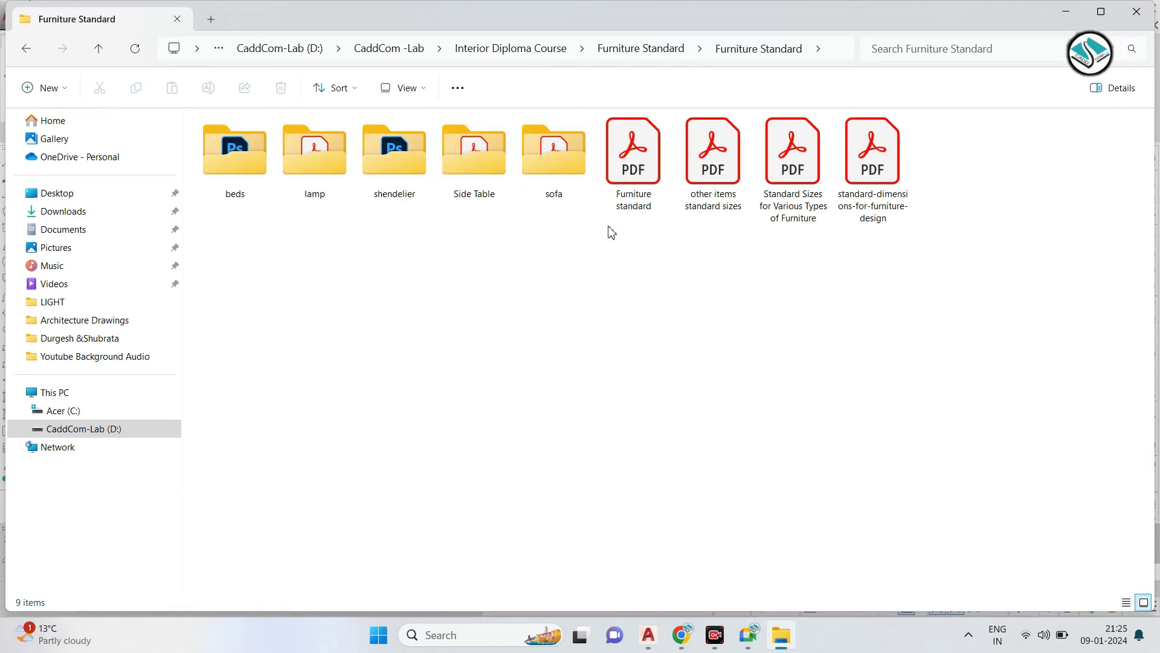
click(27, 57)
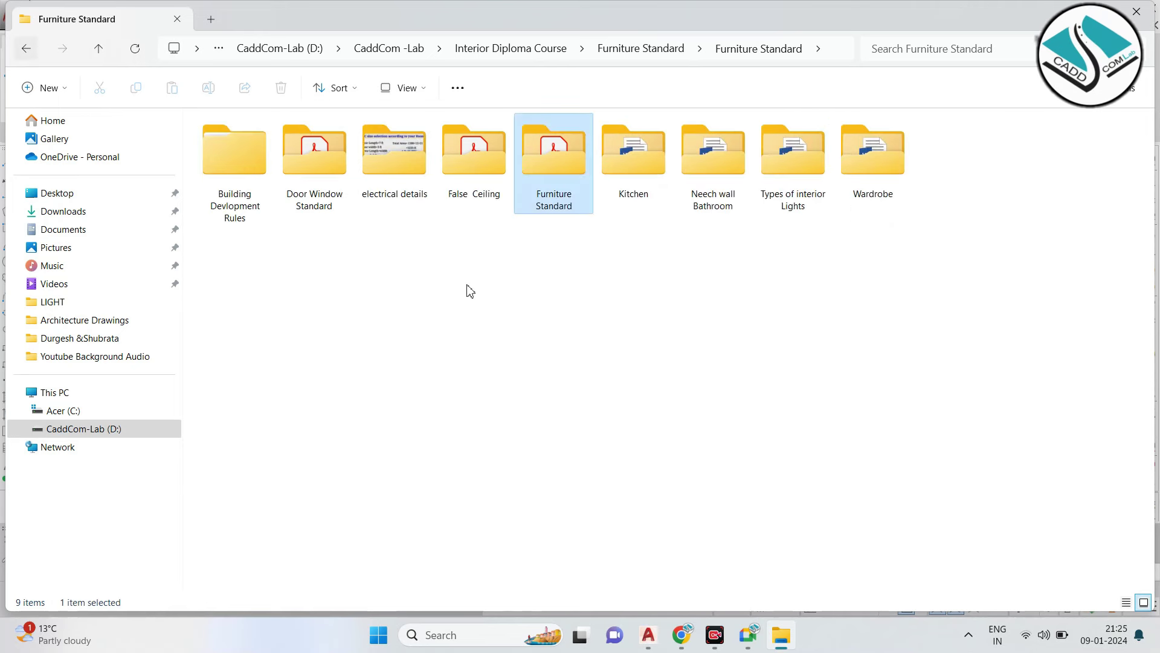
double_click(486, 159)
click(283, 175)
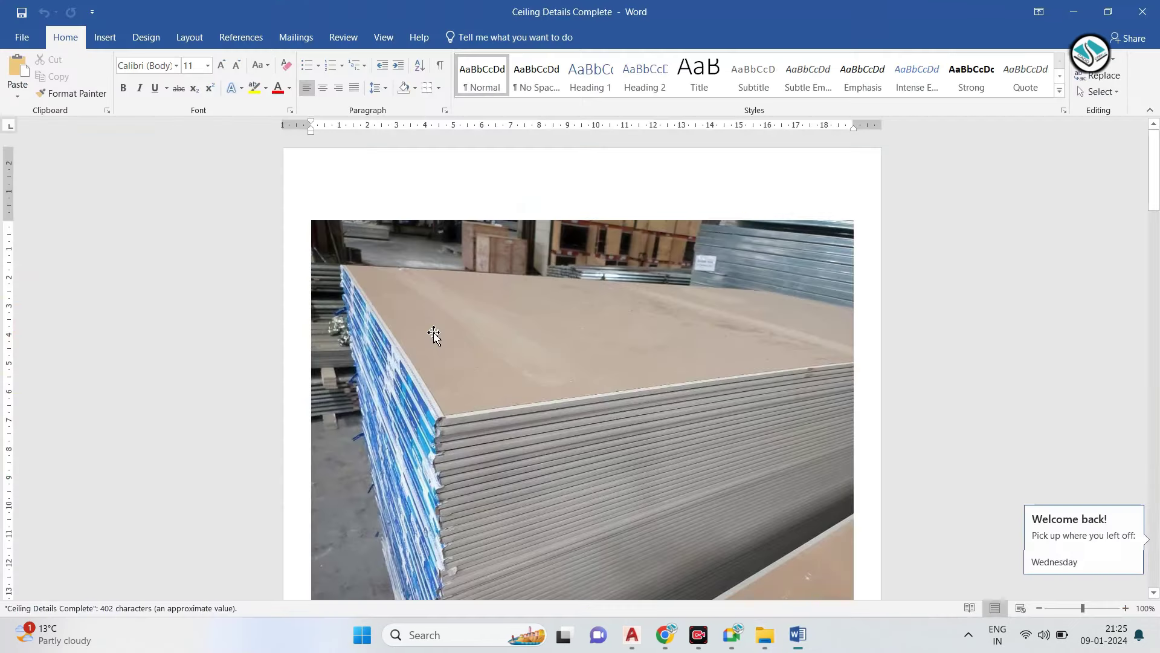
scroll(434, 334, down, 8)
scroll(443, 347, down, 3)
scroll(442, 347, up, 2)
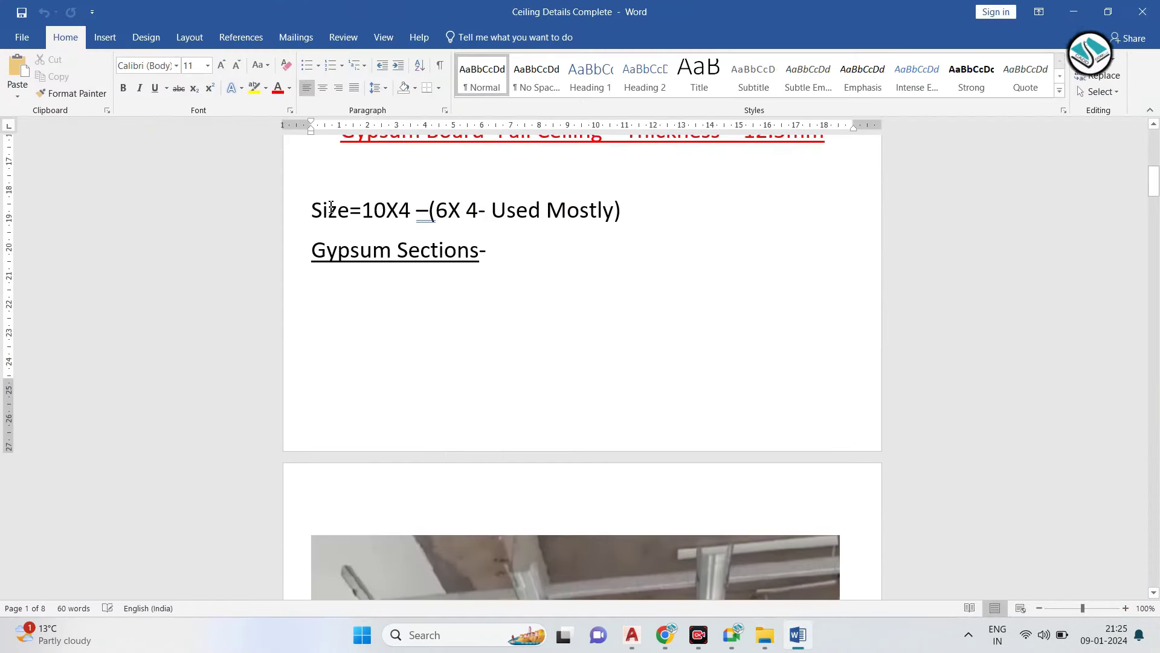
scroll(331, 209, up, 1)
drag(311, 246, 614, 246)
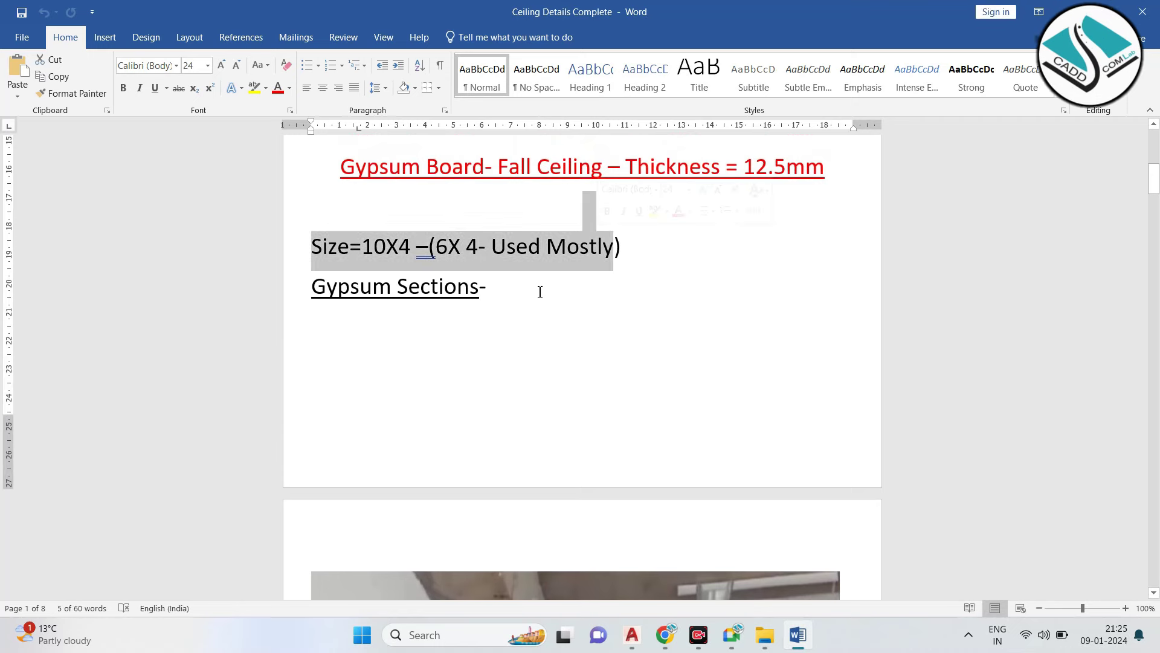
drag(828, 168, 295, 174)
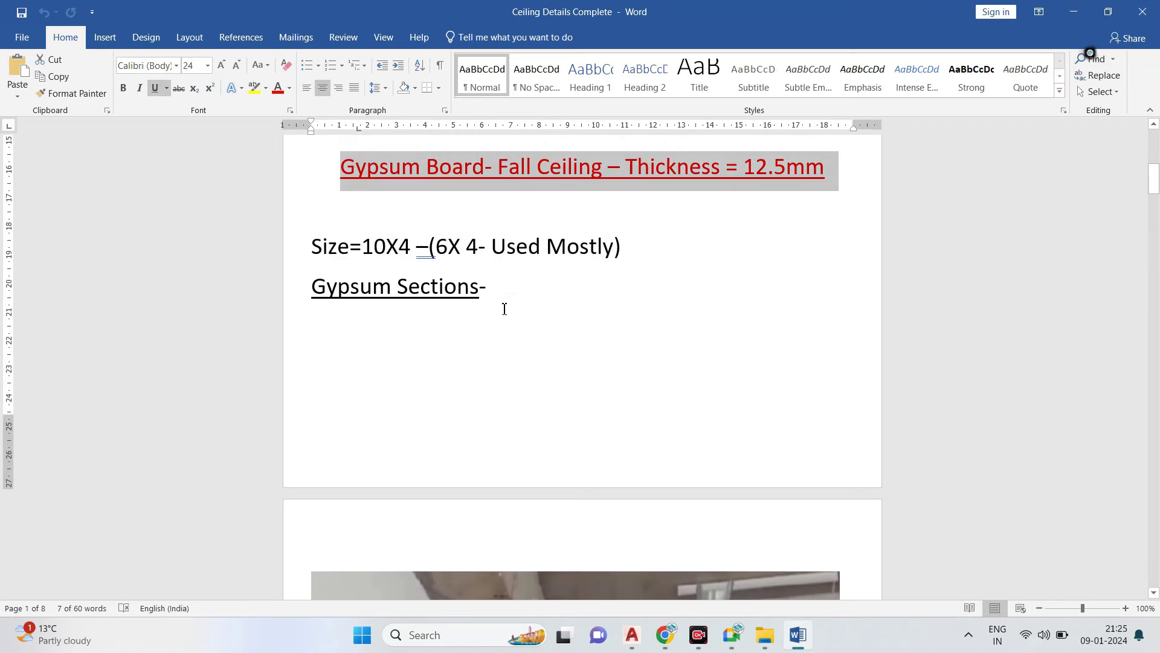
scroll(505, 309, up, 3)
scroll(511, 272, up, 3)
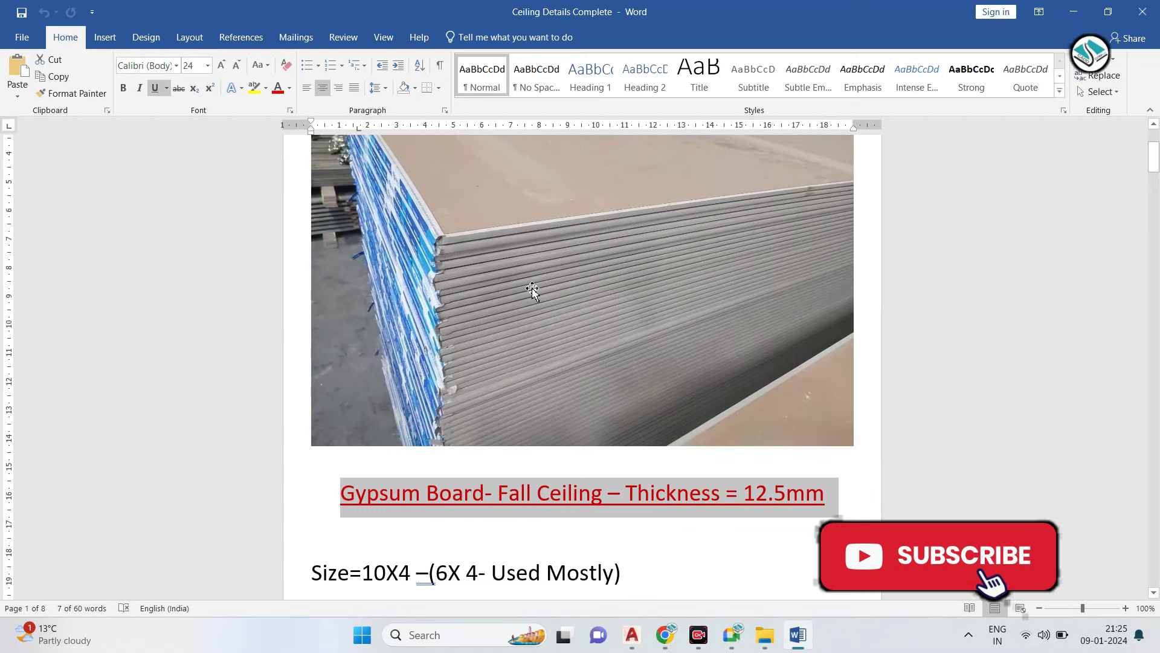
scroll(533, 290, down, 3)
scroll(532, 291, down, 5)
scroll(539, 291, down, 3)
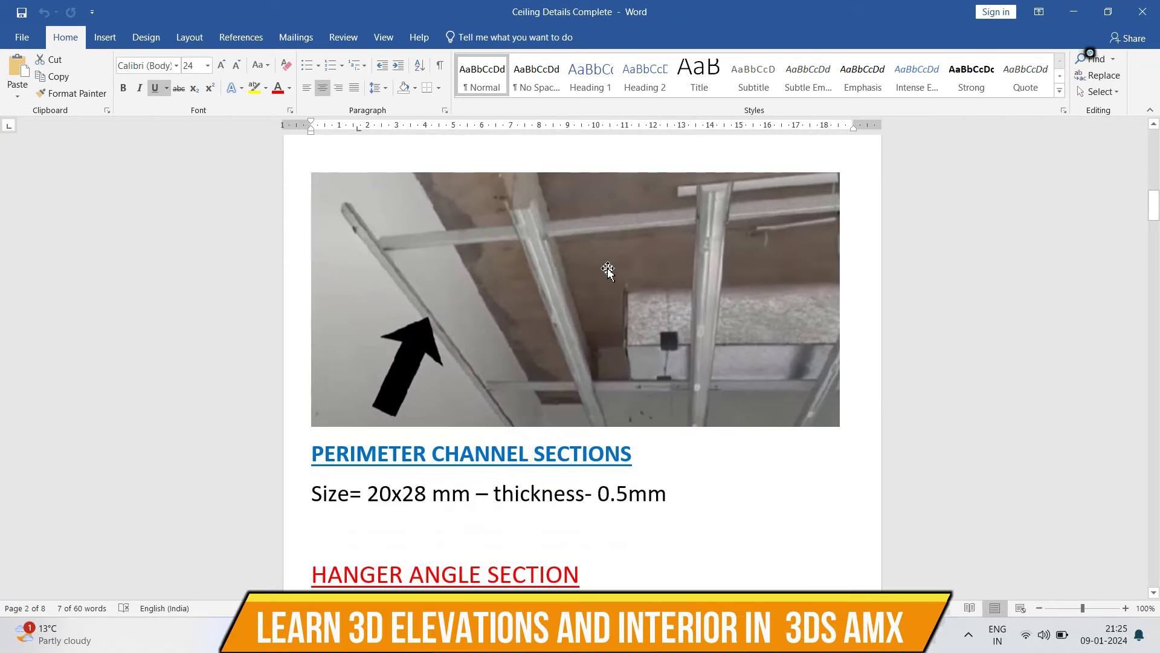
scroll(616, 320, down, 1)
scroll(627, 367, down, 1)
scroll(629, 370, up, 2)
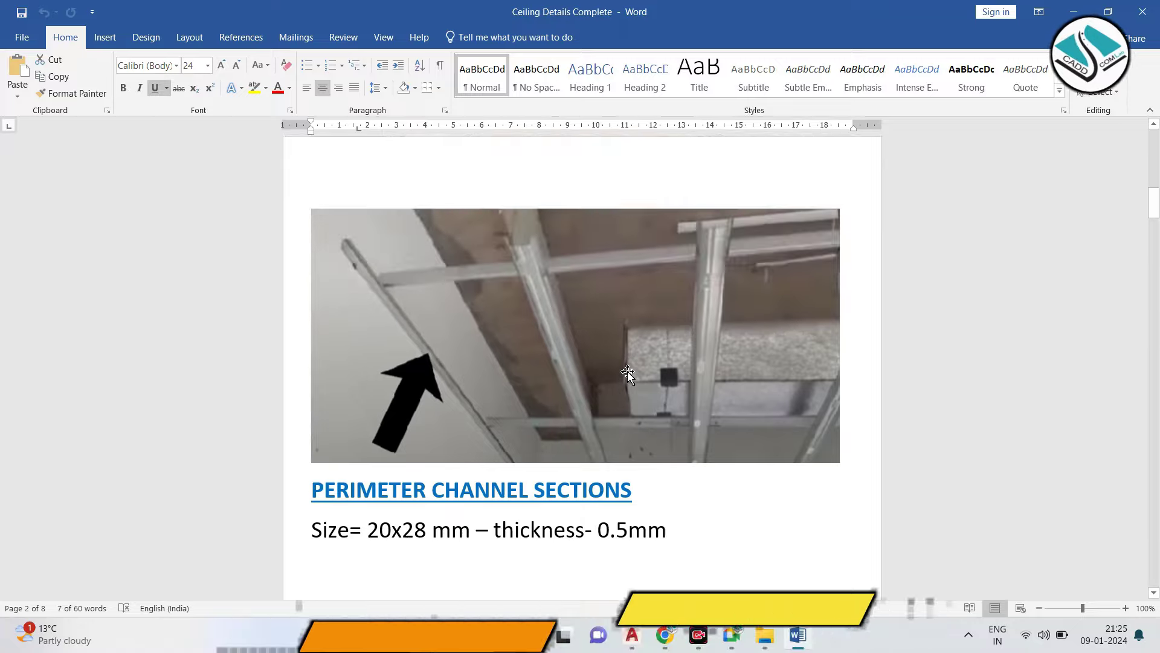
scroll(628, 371, up, 5)
scroll(628, 372, up, 4)
scroll(629, 375, up, 1)
scroll(665, 350, up, 1)
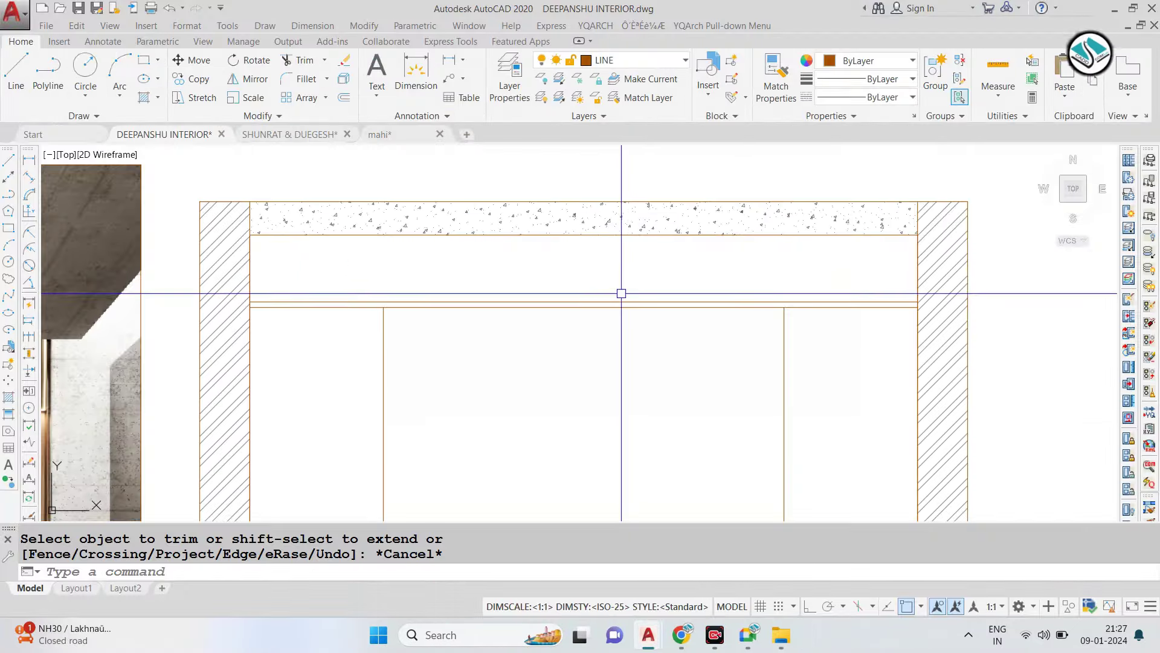
scroll(477, 290, up, 3)
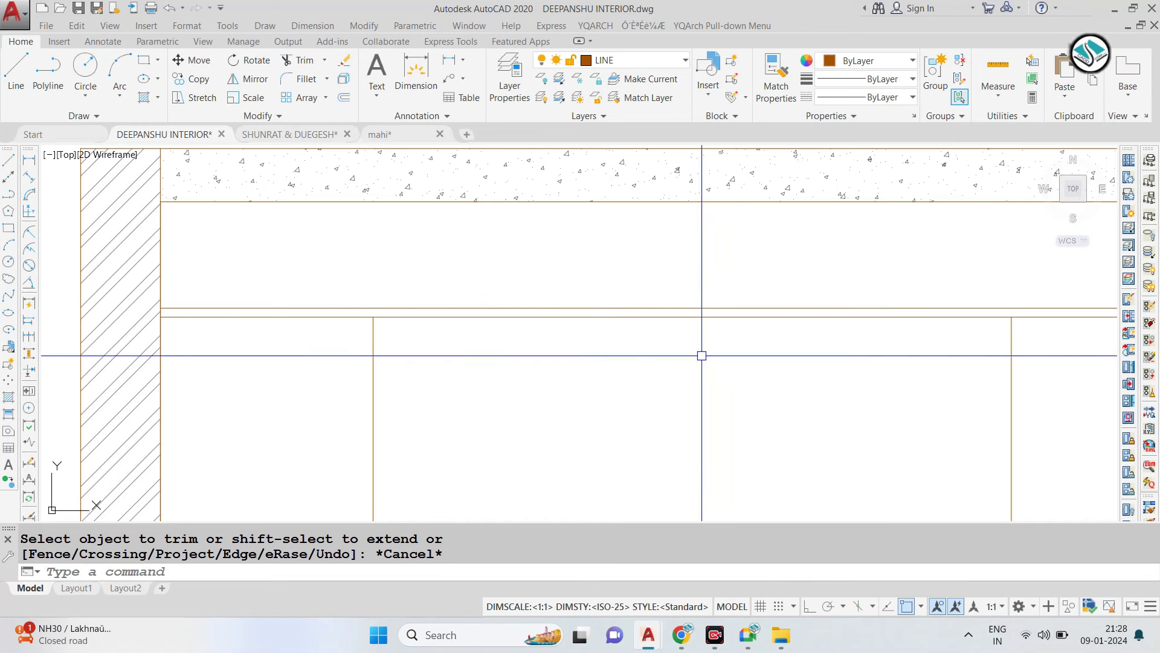
scroll(593, 309, down, 2)
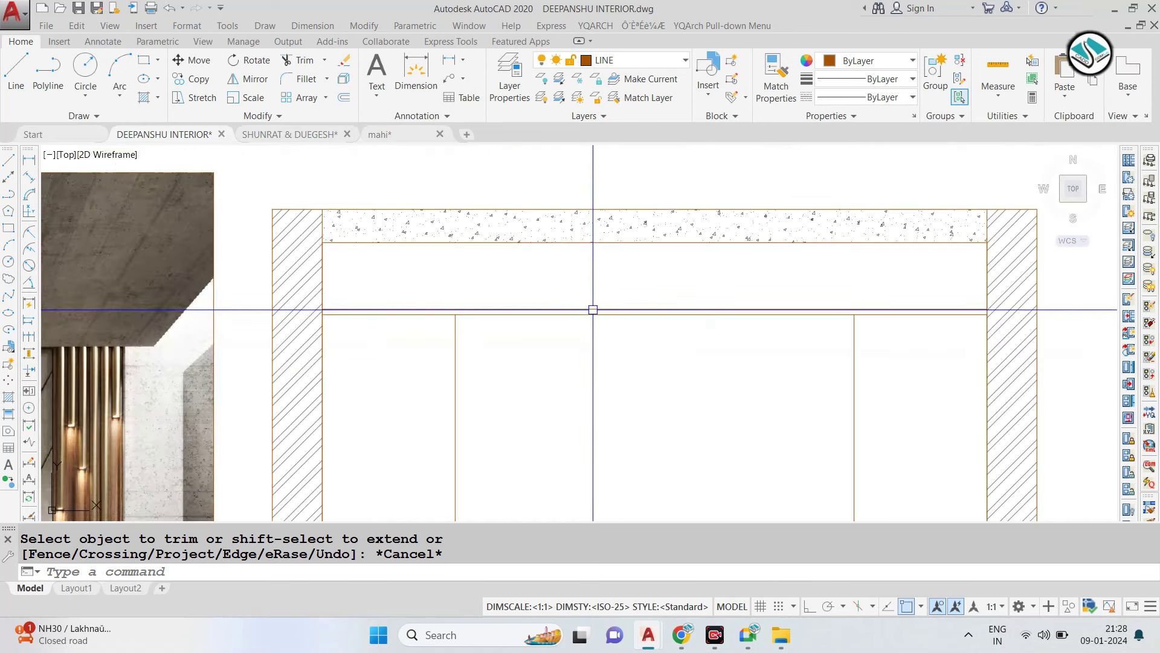
Bring up and scroll through the McCoy Mart ceiling-materials article.
mouse_move(680, 634)
click(599, 555)
scroll(574, 313, up, 10)
scroll(577, 320, up, 6)
scroll(404, 326, up, 5)
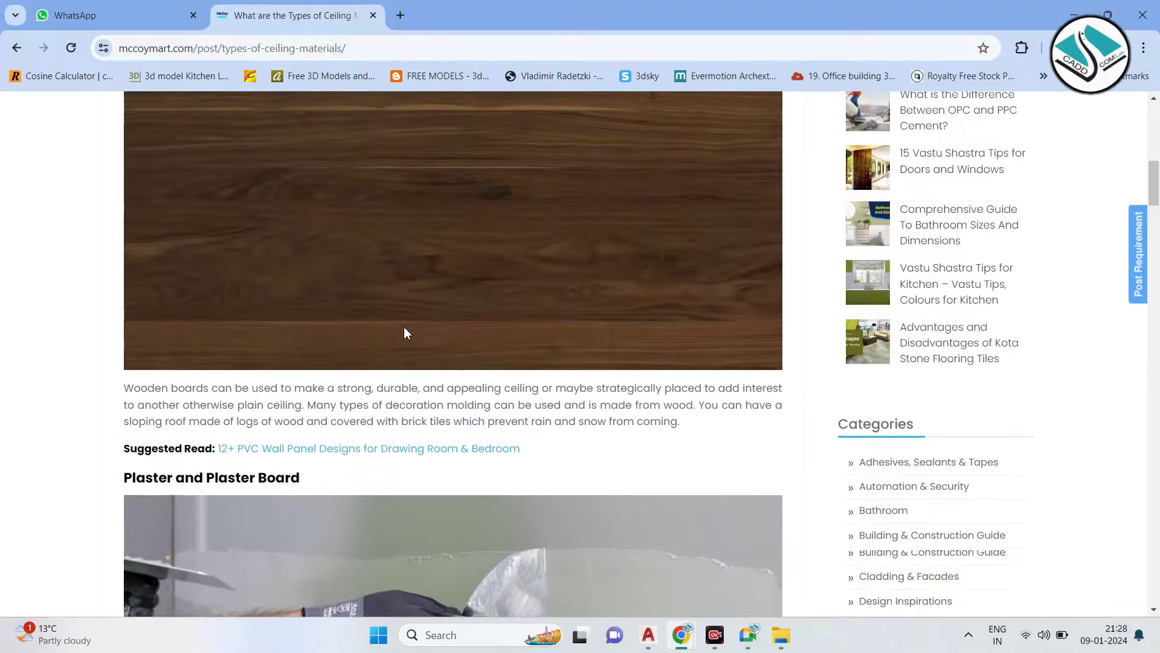
scroll(405, 329, up, 6)
scroll(405, 329, up, 1)
scroll(403, 326, up, 4)
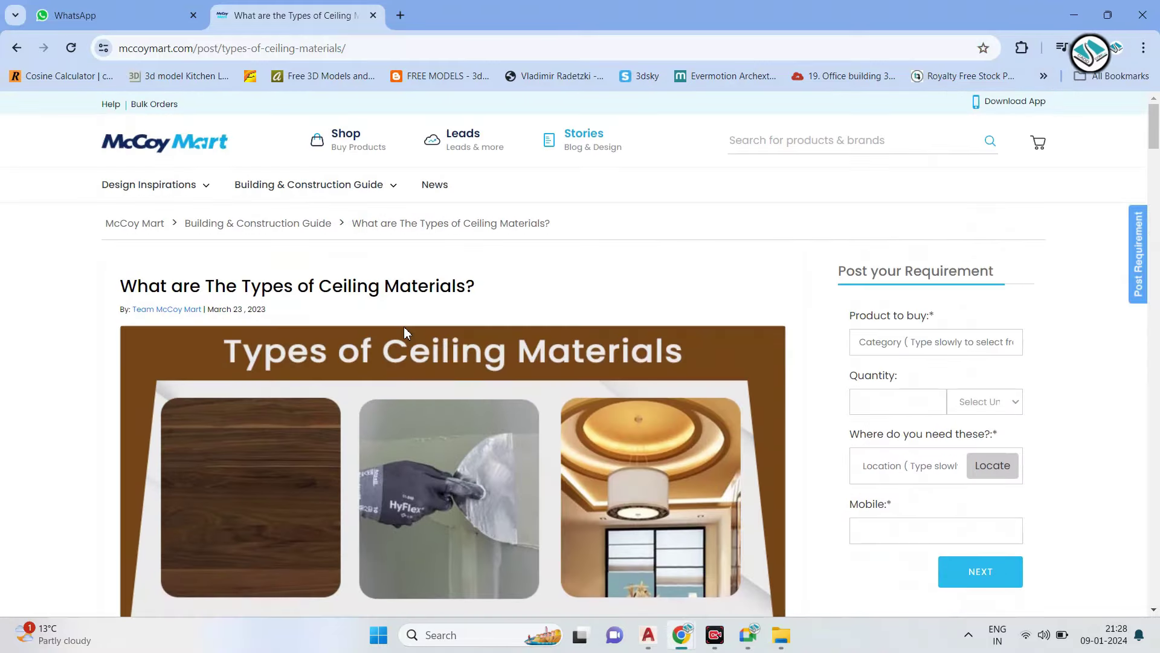
scroll(404, 326, down, 6)
Minimize Chrome and open the Ceiling Details Complete document.
scroll(411, 320, down, 2)
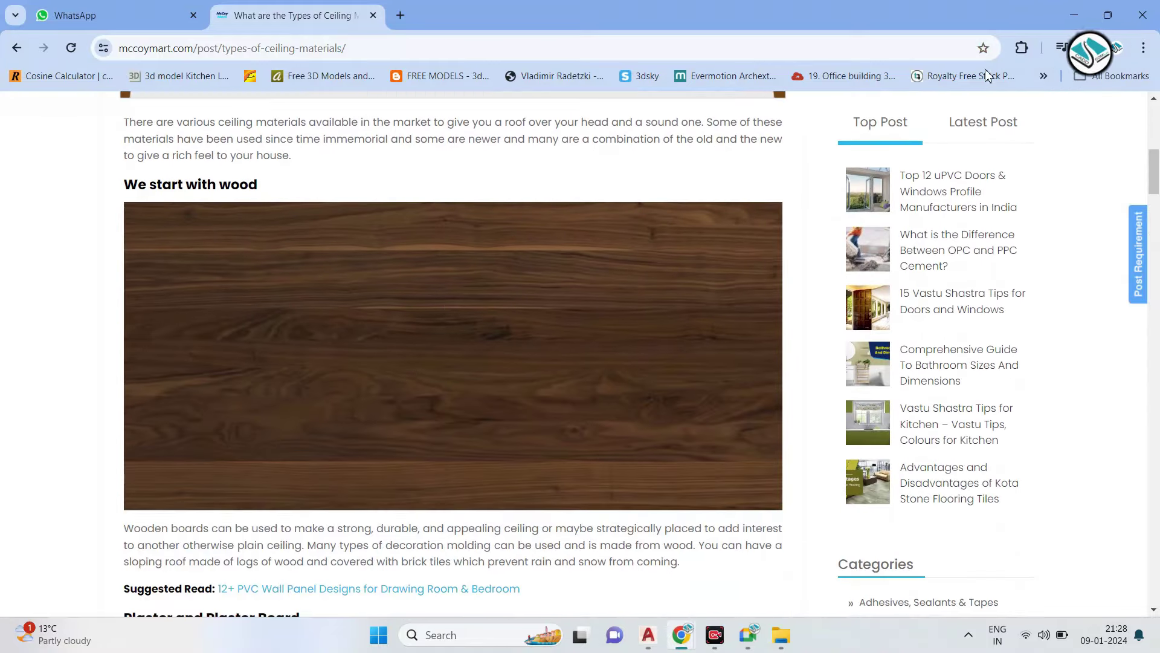
click(1065, 15)
click(781, 635)
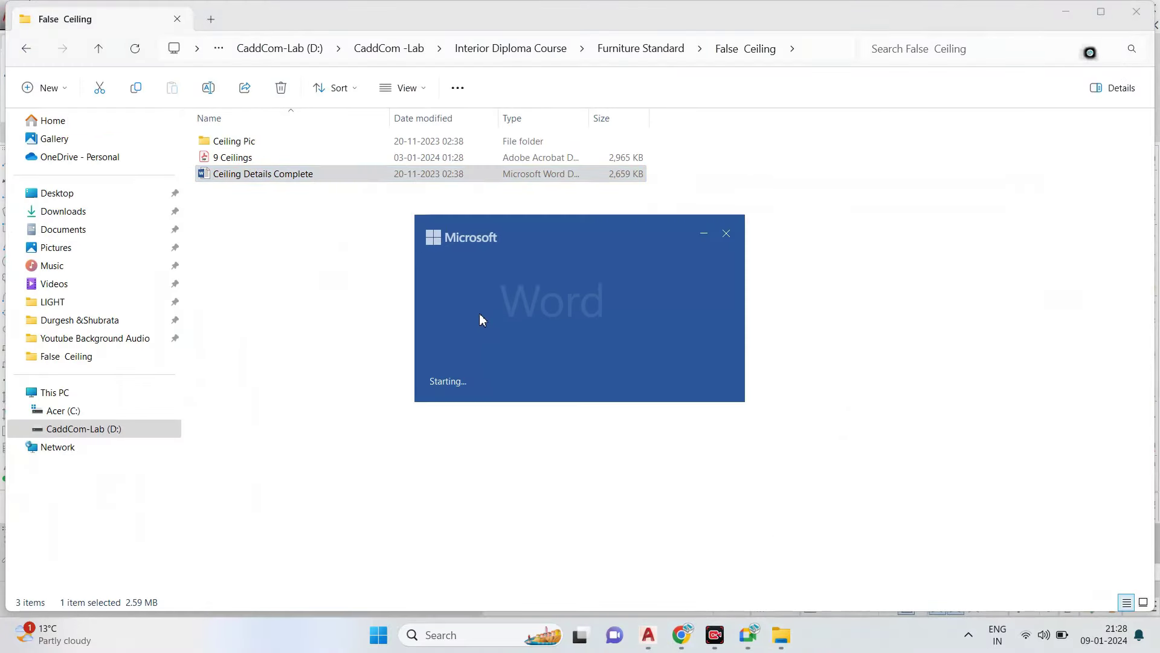
Check the red Gypsum Board heading in Ceiling Details Complete, then briefly minimize Word.
scroll(673, 373, down, 10)
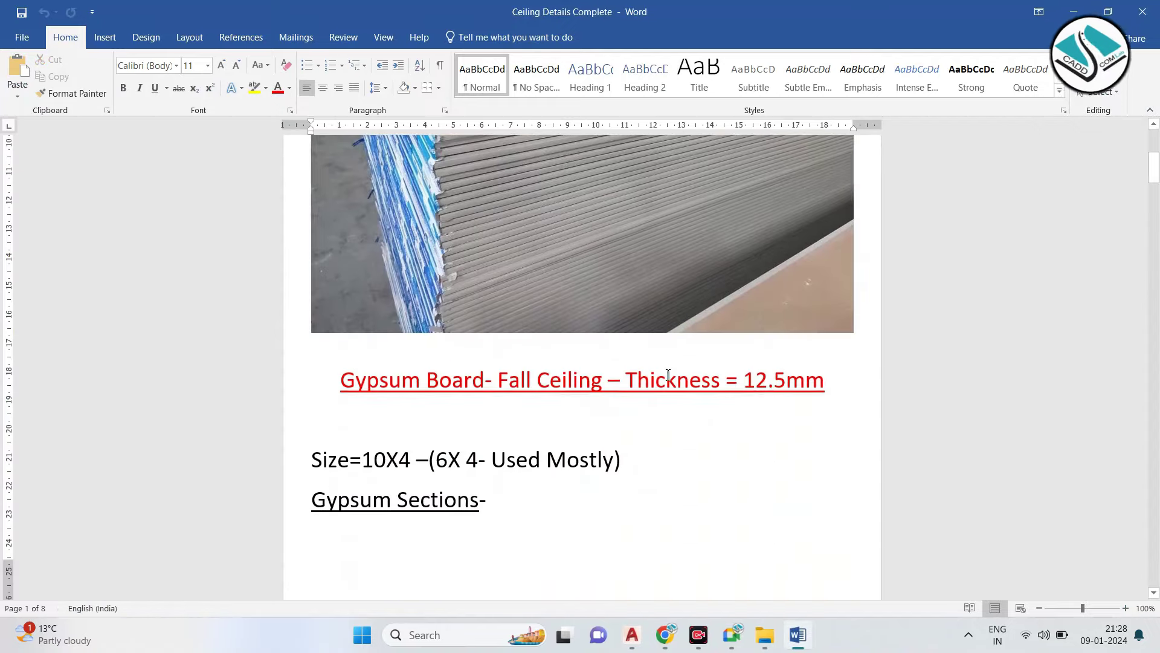
click(296, 313)
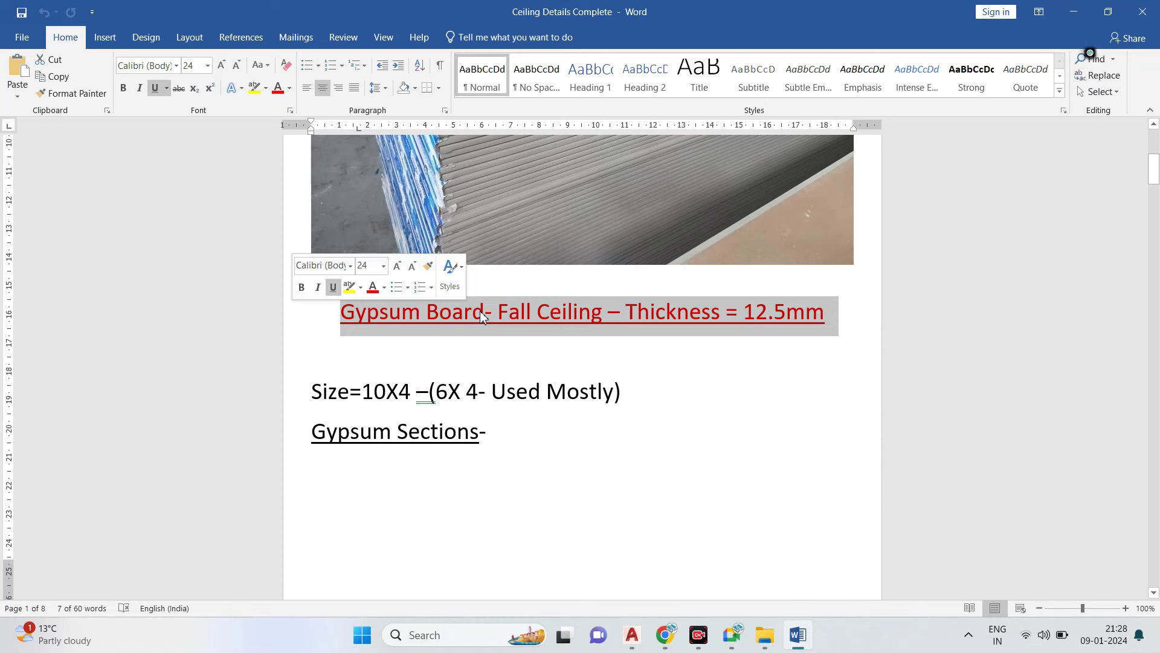
scroll(480, 311, up, 1)
click(1073, 11)
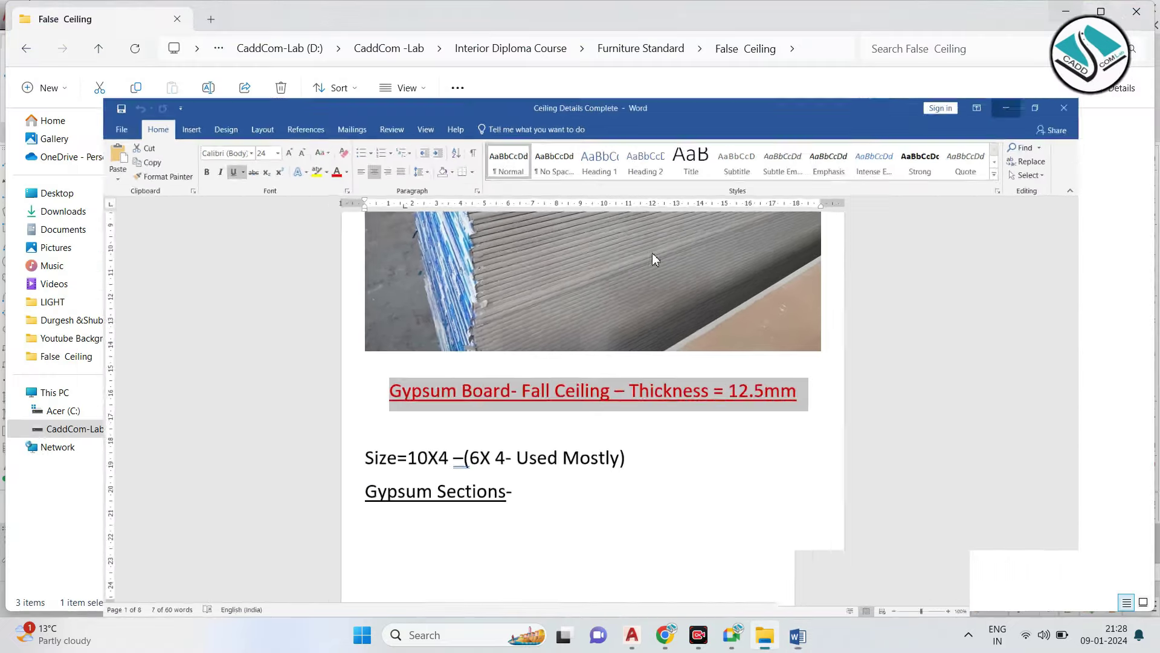
click(1080, 12)
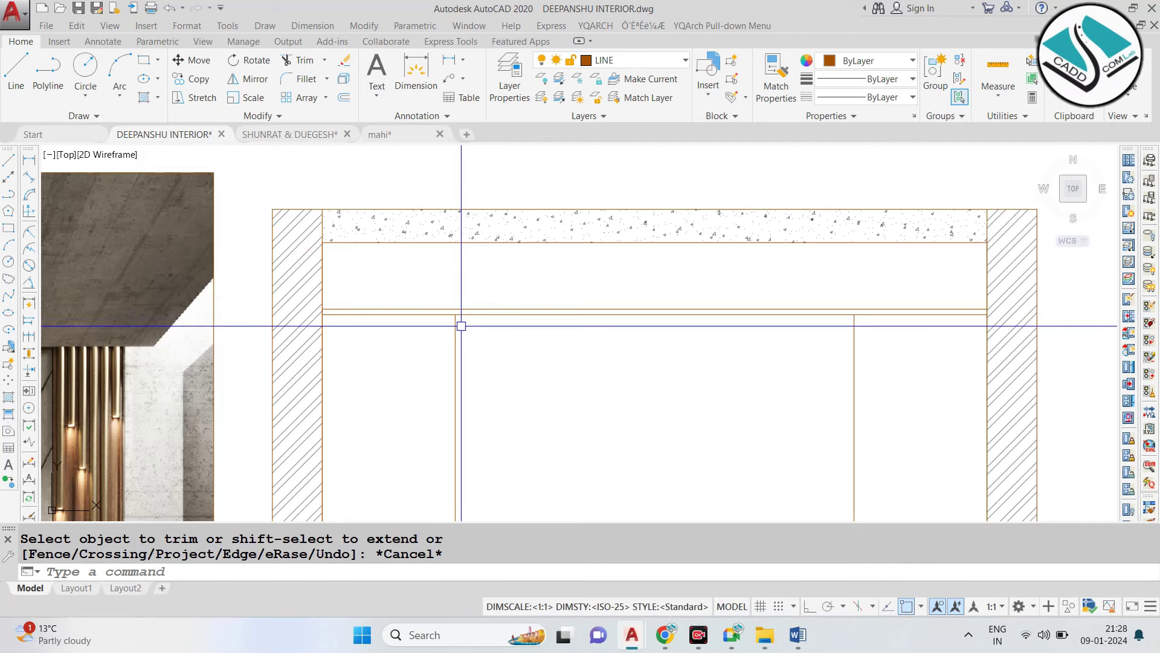
Return to Ceiling Details Complete and scroll past the perimeter channel and murga jali pages to page 8.
click(799, 637)
scroll(665, 474, down, 3)
scroll(625, 468, down, 5)
scroll(626, 466, down, 4)
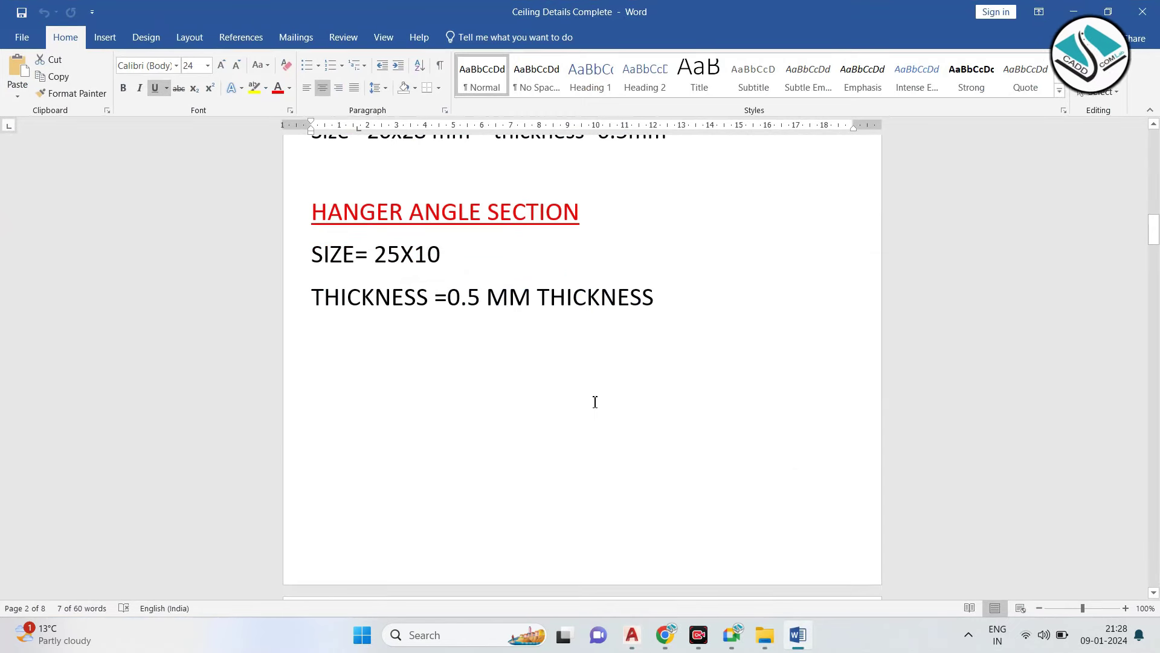
scroll(594, 402, up, 1)
scroll(592, 393, up, 1)
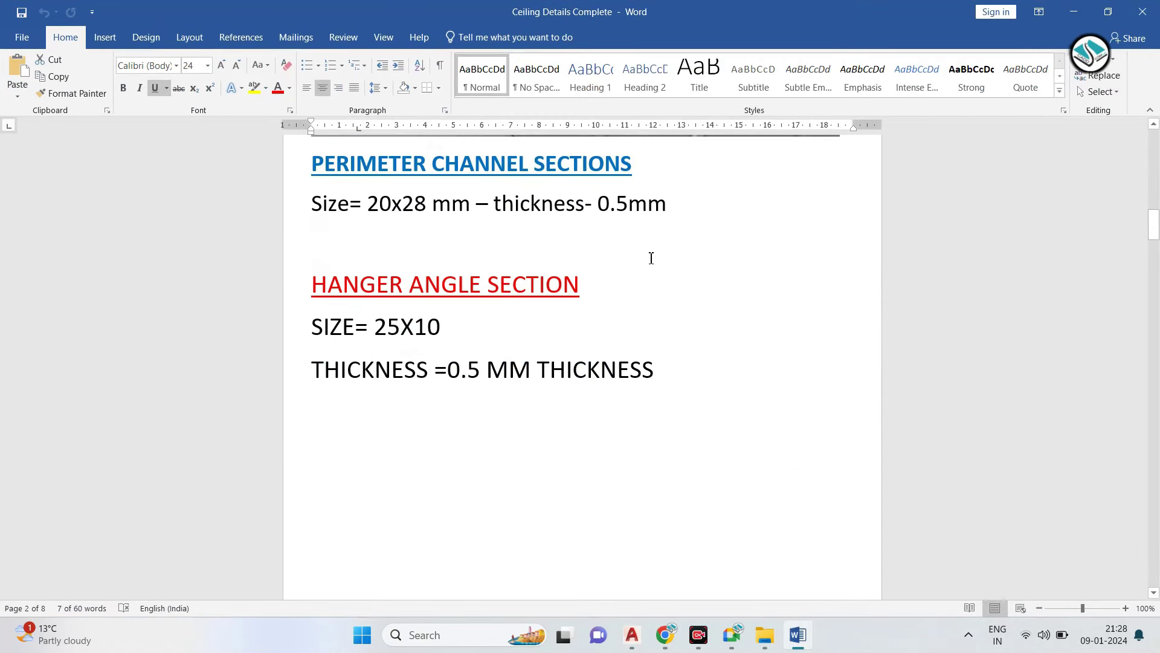
click(251, 202)
scroll(501, 427, down, 3)
scroll(513, 419, down, 5)
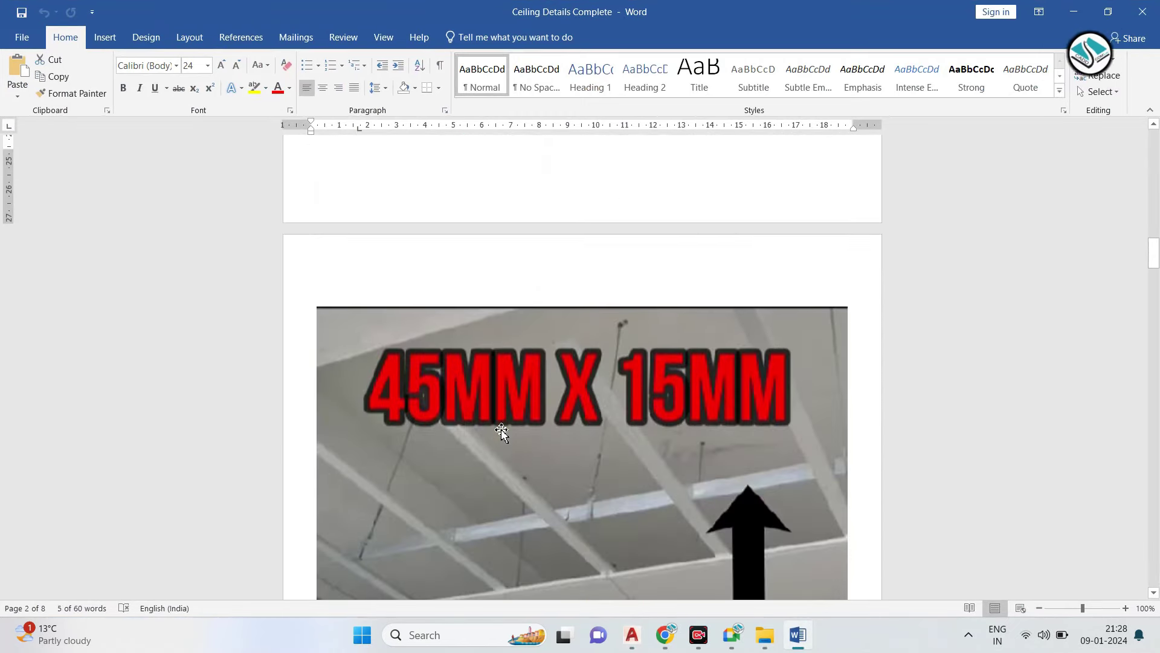
scroll(519, 416, down, 3)
scroll(593, 311, down, 4)
scroll(589, 310, down, 3)
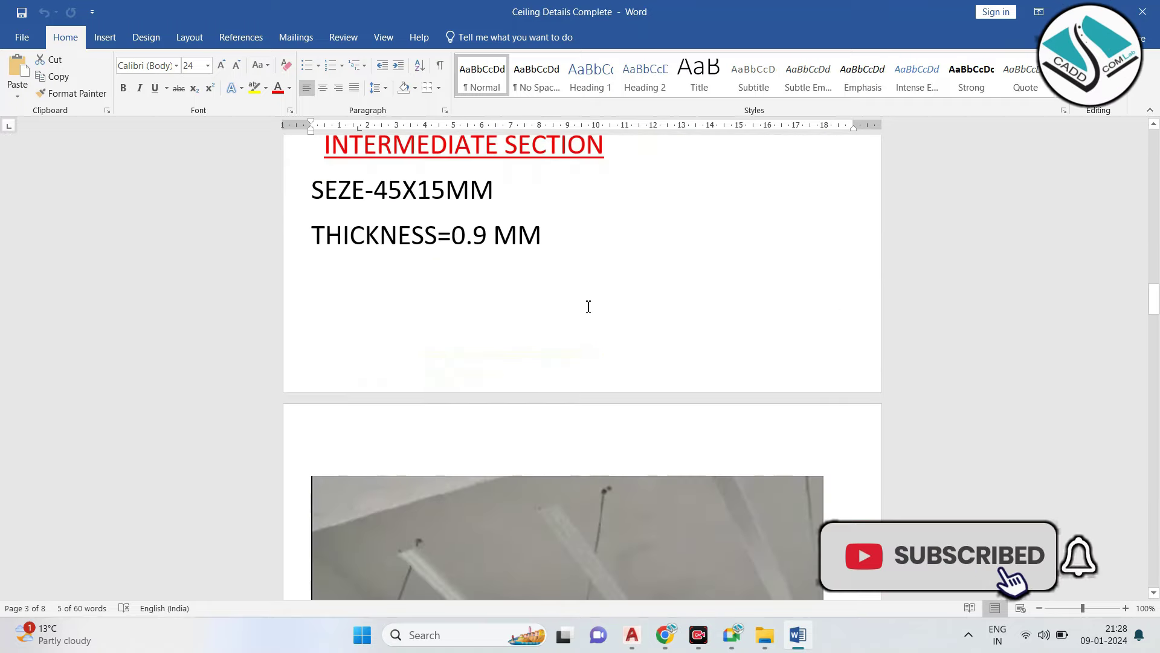
scroll(587, 308, down, 3)
scroll(585, 314, down, 3)
scroll(577, 326, down, 4)
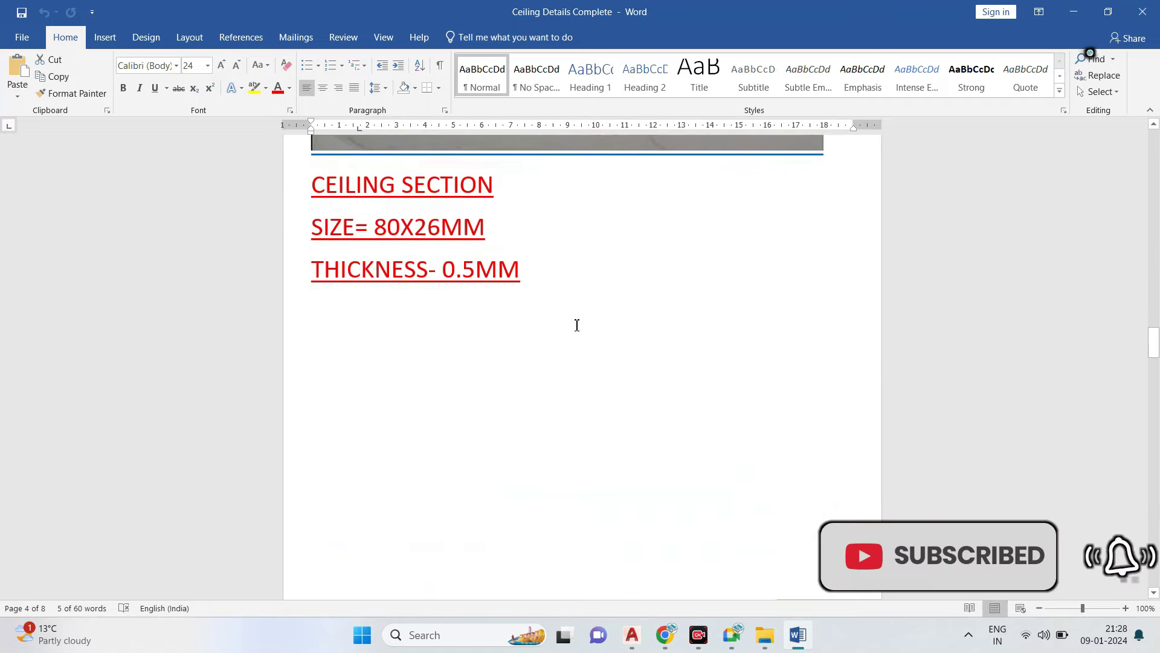
scroll(576, 327, down, 5)
scroll(576, 326, down, 5)
scroll(605, 324, down, 5)
scroll(622, 317, down, 1)
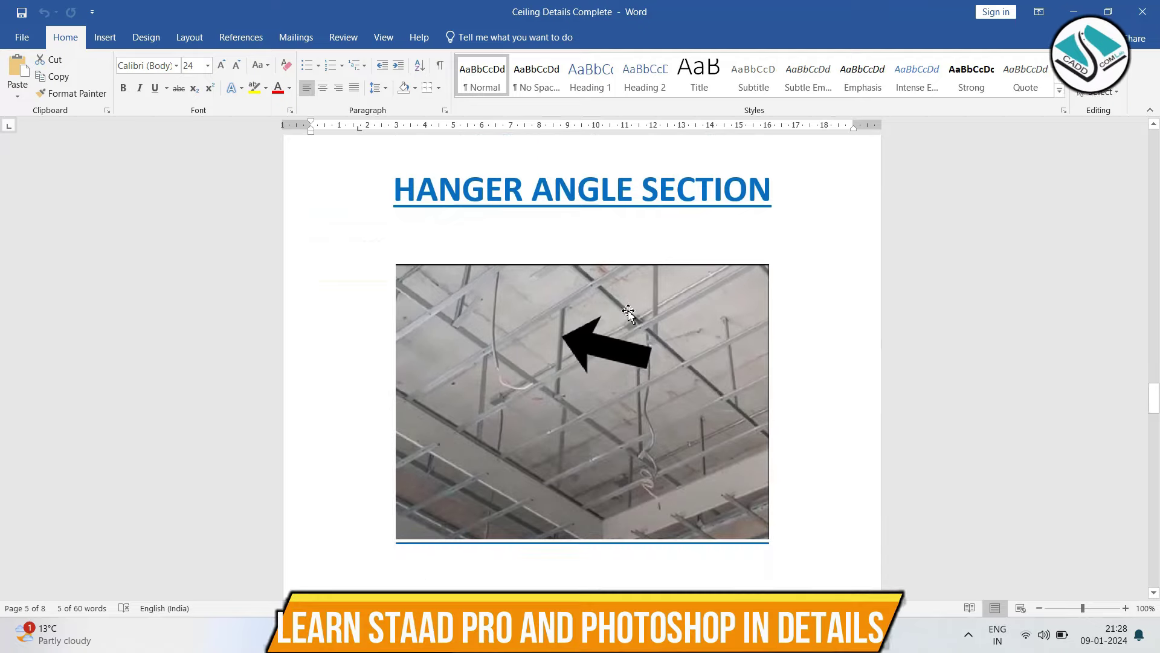
scroll(614, 318, down, 6)
scroll(615, 318, down, 5)
scroll(614, 318, down, 5)
scroll(614, 318, down, 5)
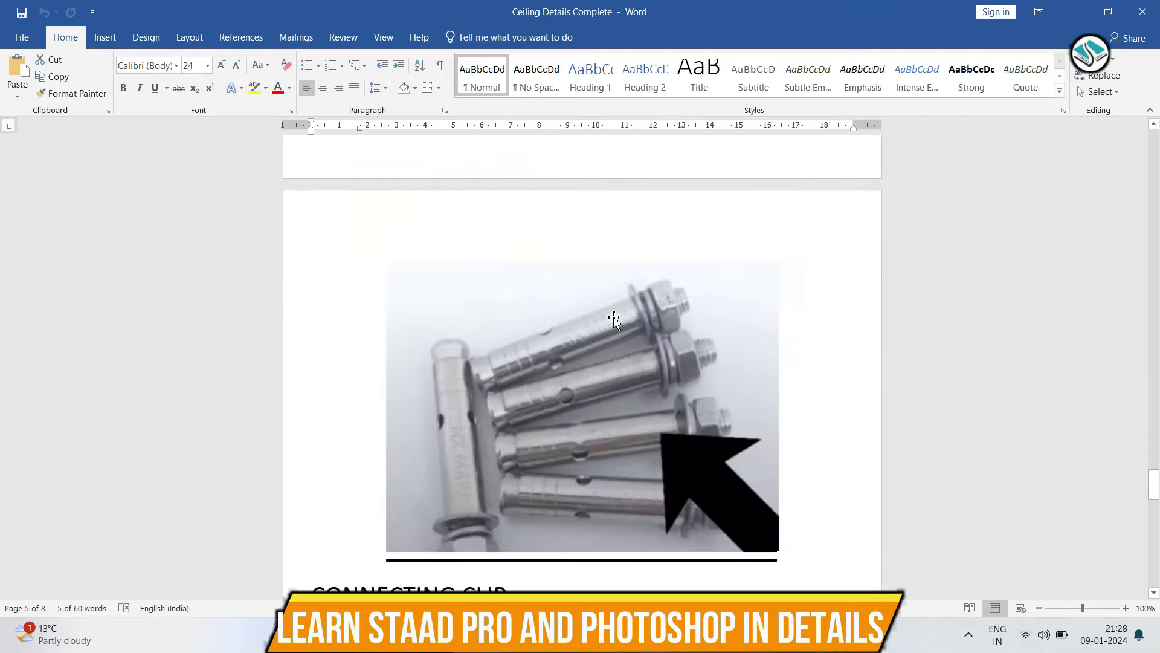
scroll(615, 318, down, 5)
scroll(614, 318, down, 5)
scroll(614, 319, down, 5)
scroll(547, 338, down, 1)
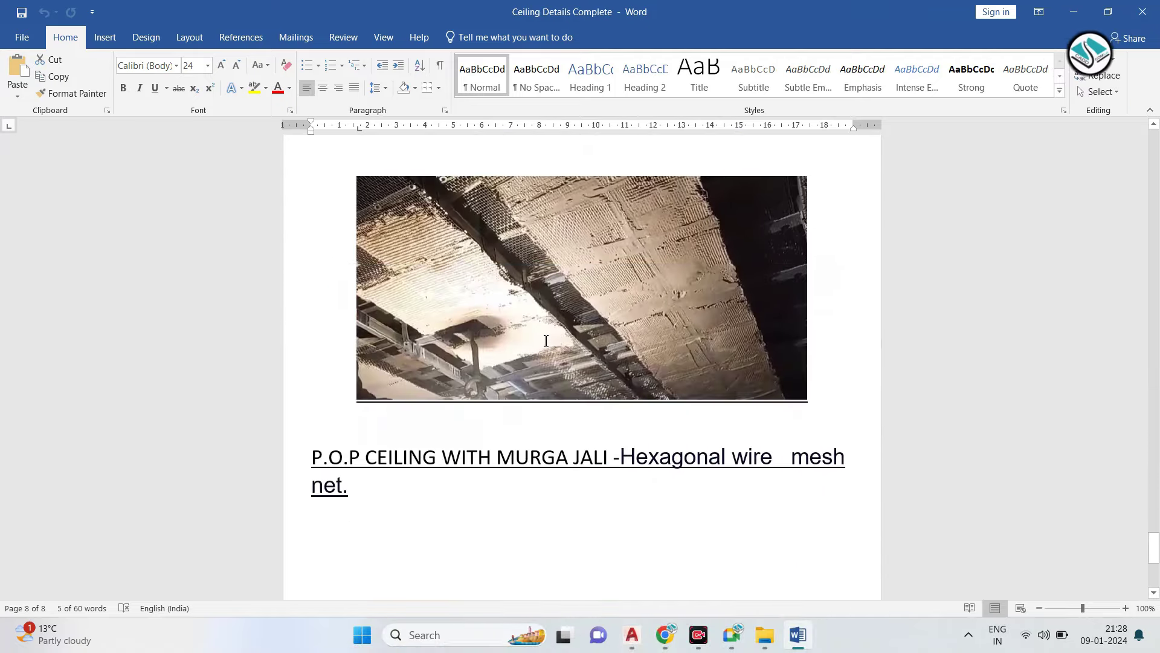
scroll(546, 341, down, 8)
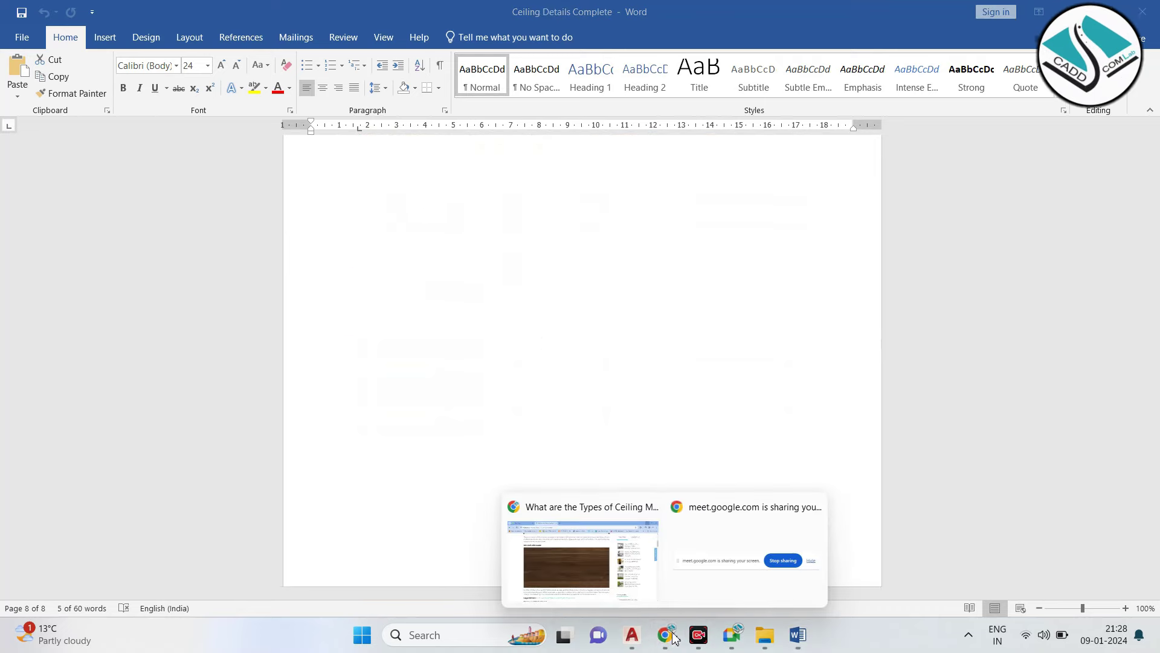
Browse the ceiling-materials article, then minimize Chrome and Word to reveal the AutoCAD drawing.
click(589, 556)
scroll(469, 350, down, 10)
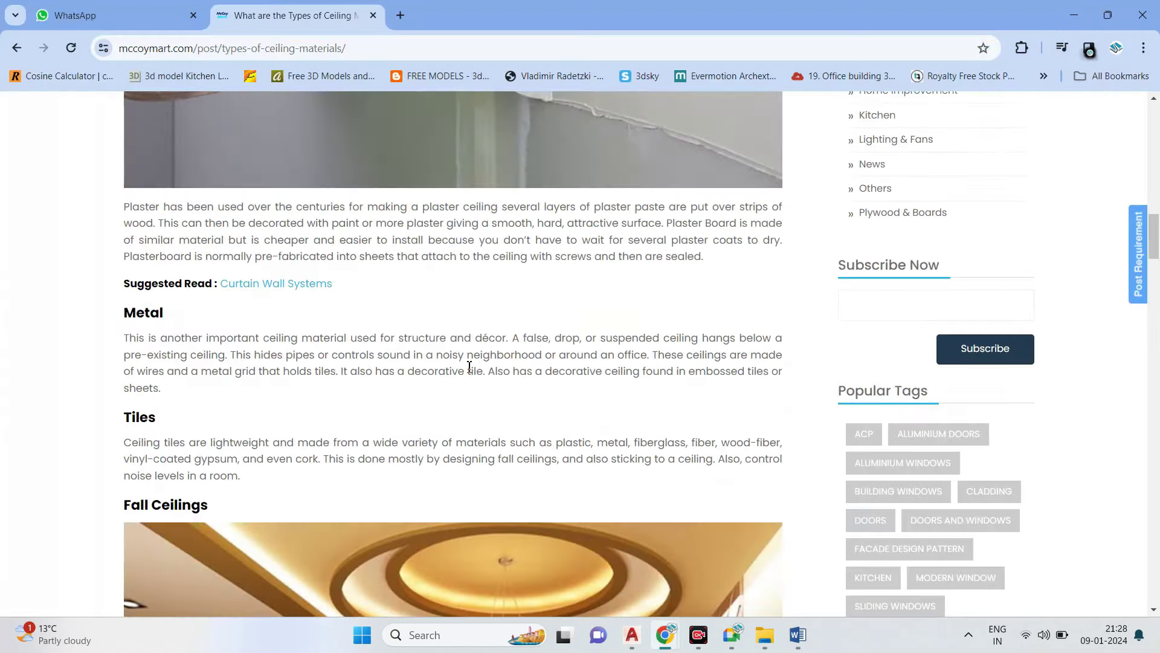
scroll(469, 366, down, 3)
mouse_move(262, 327)
mouse_down()
mouse_move(96, 308)
mouse_move(118, 290)
mouse_up()
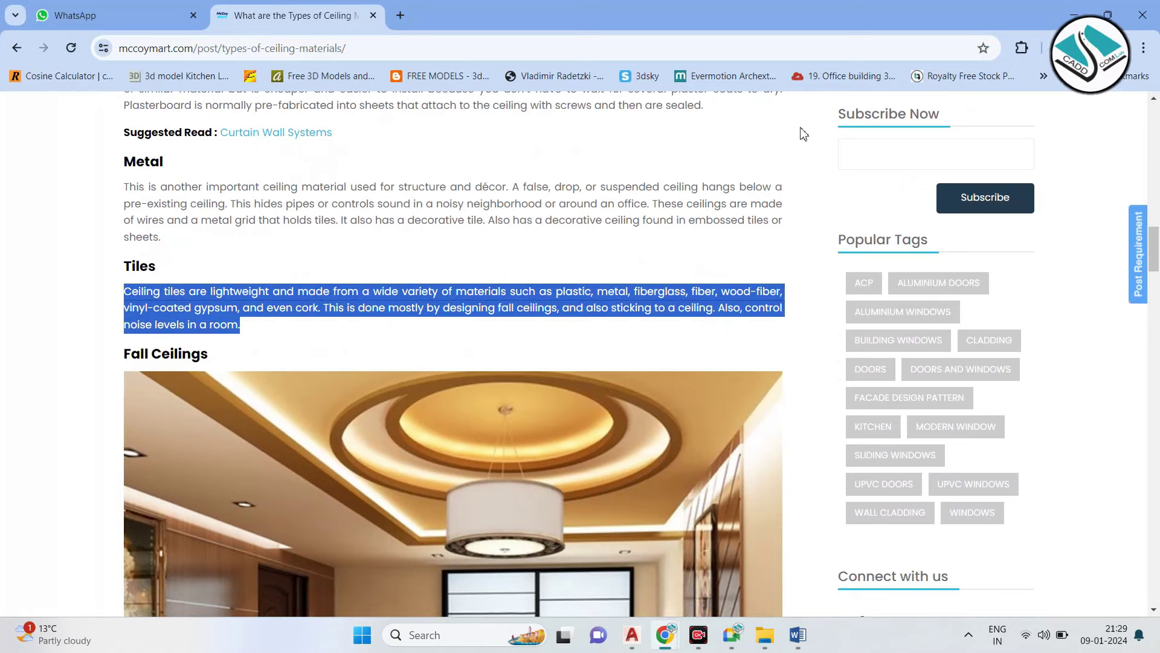
click(1057, 13)
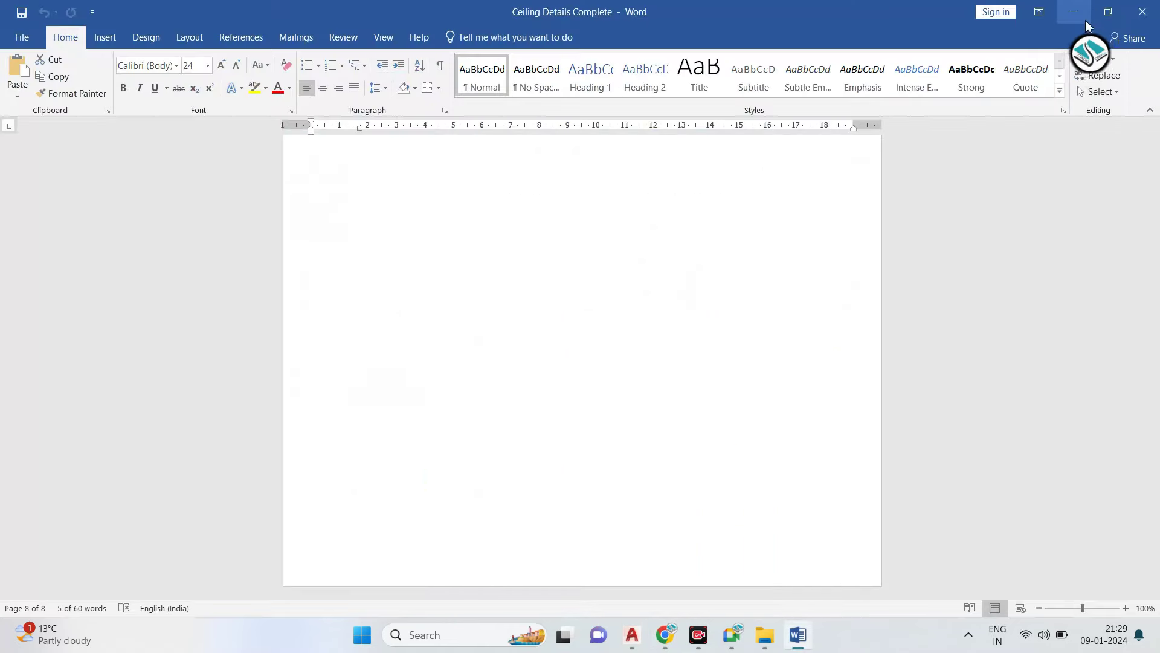
click(1084, 18)
Cancel Trim and draw a thin slat rectangle from under the ceiling band by the left wall to the floor.
key(Escape)
scroll(565, 324, down, 3)
scroll(561, 358, up, 3)
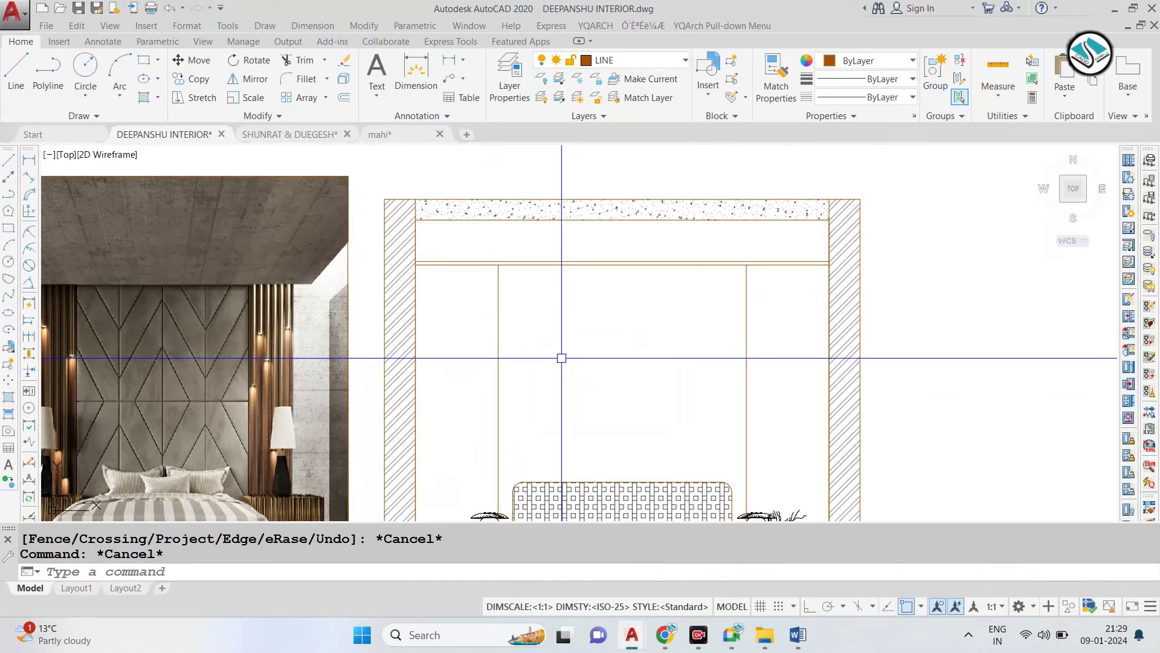
middle_drag(539, 347, 552, 282)
text(rec)
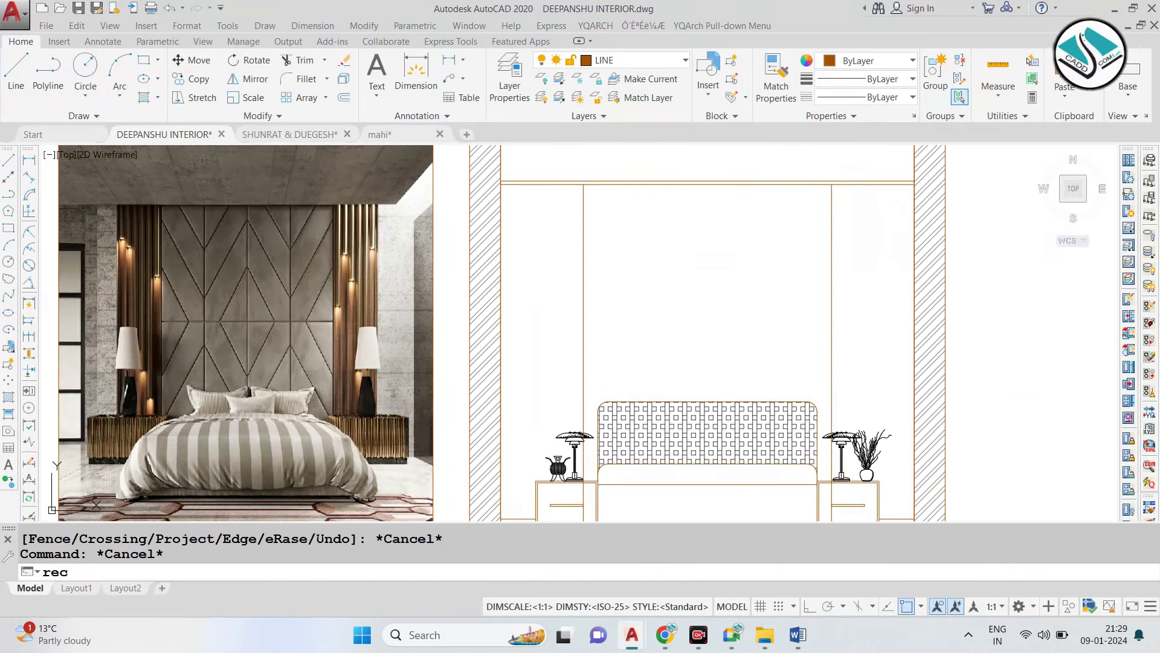
key(Return)
scroll(505, 181, up, 3)
scroll(502, 302, down, 3)
click(499, 413)
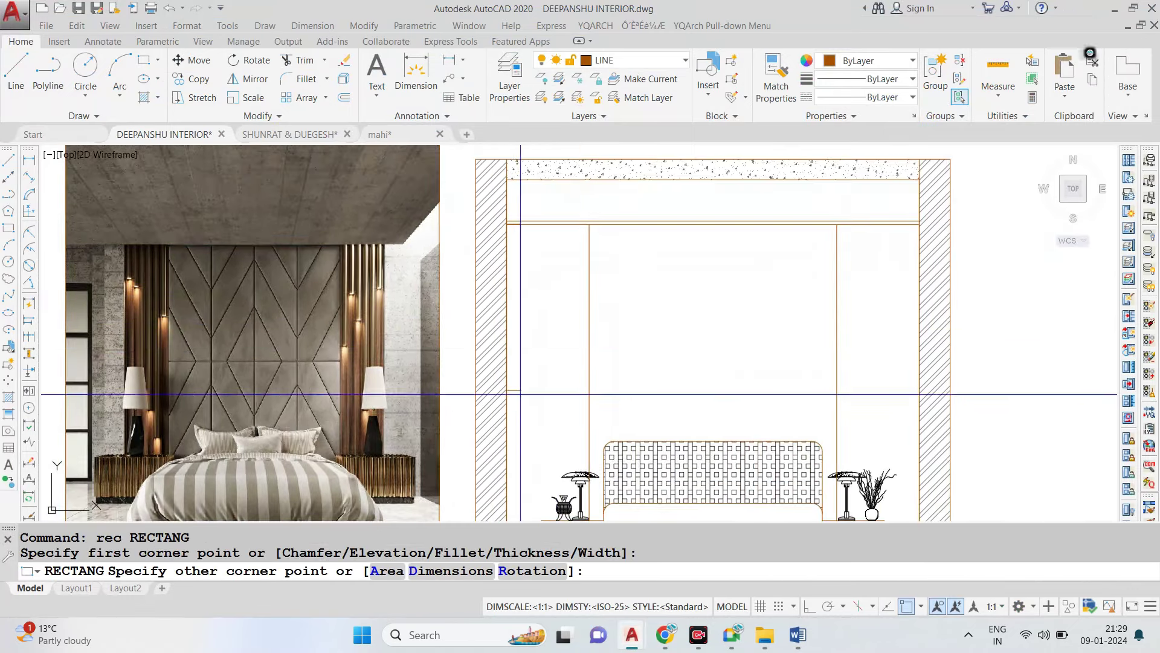
scroll(499, 413, up, 5)
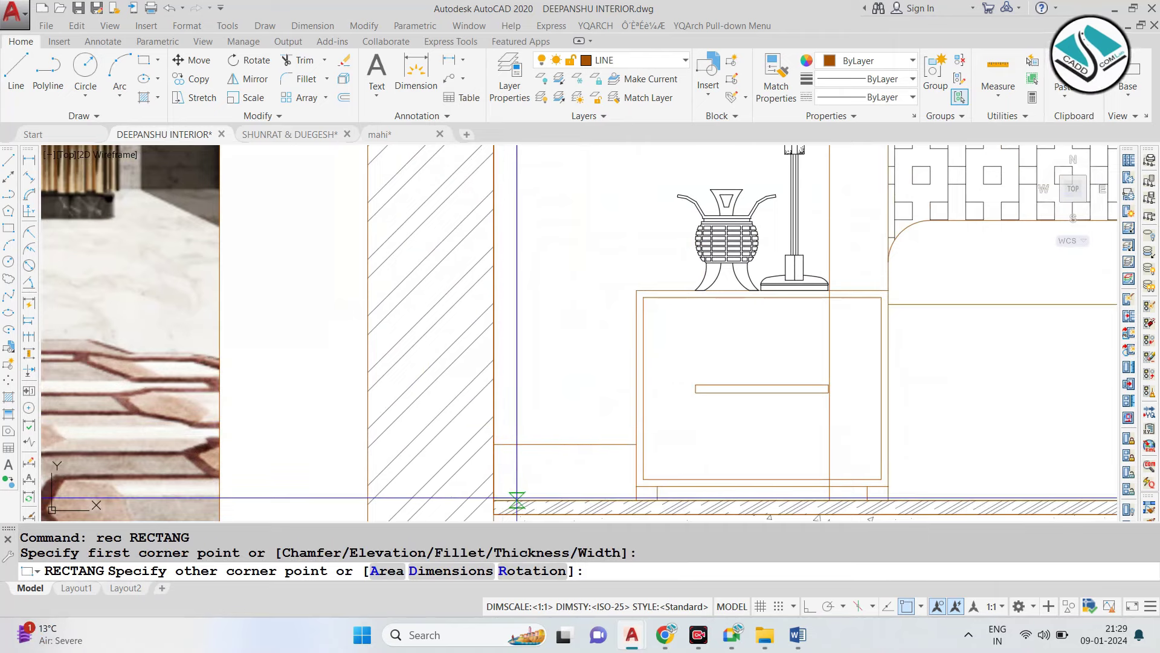
click(517, 498)
scroll(516, 497, down, 5)
scroll(483, 352, up, 1)
Copy the slat as an 8-item array fitted evenly to the panel's far edge.
scroll(453, 246, up, 2)
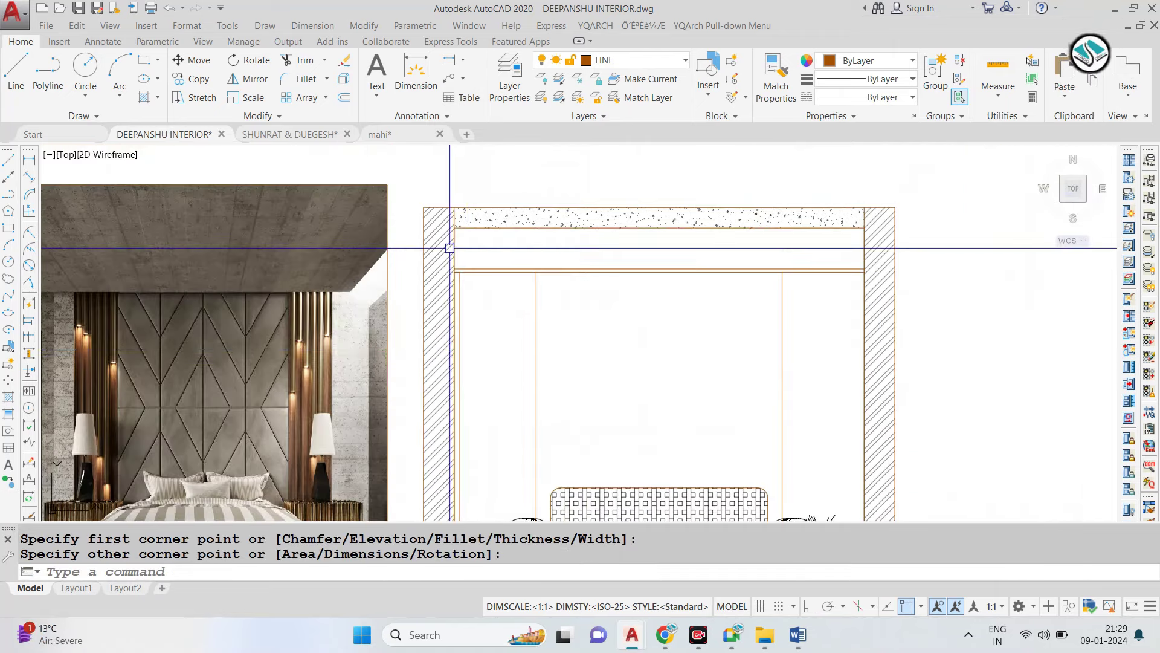
scroll(476, 333, up, 3)
click(476, 333)
text(o)
key(Return)
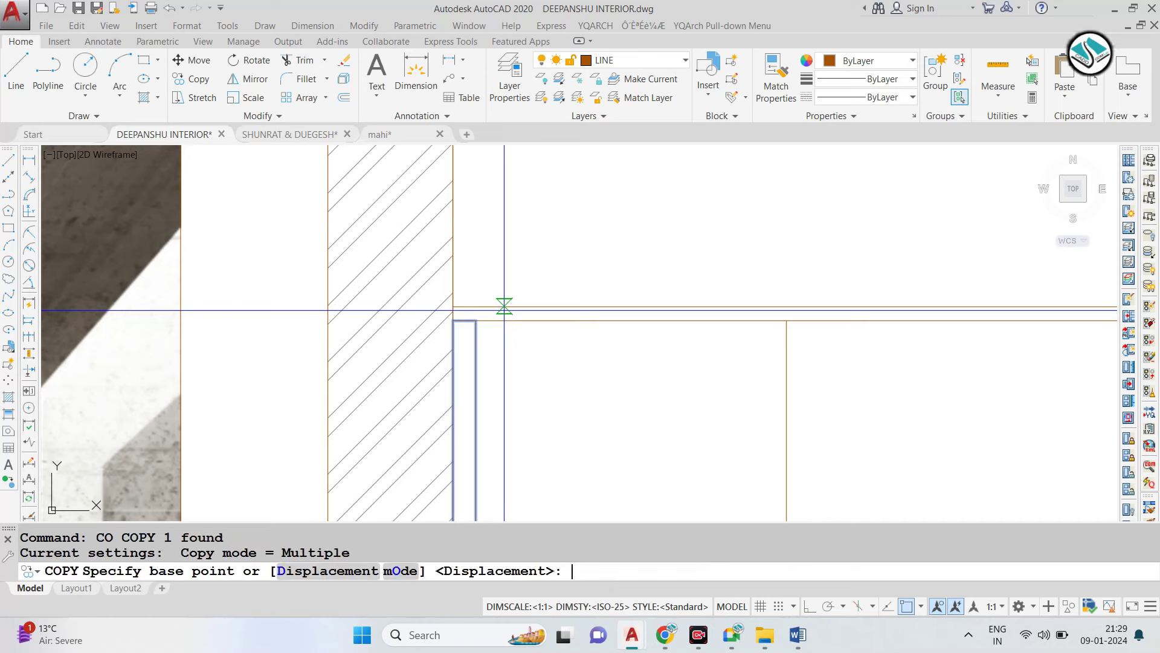
click(476, 320)
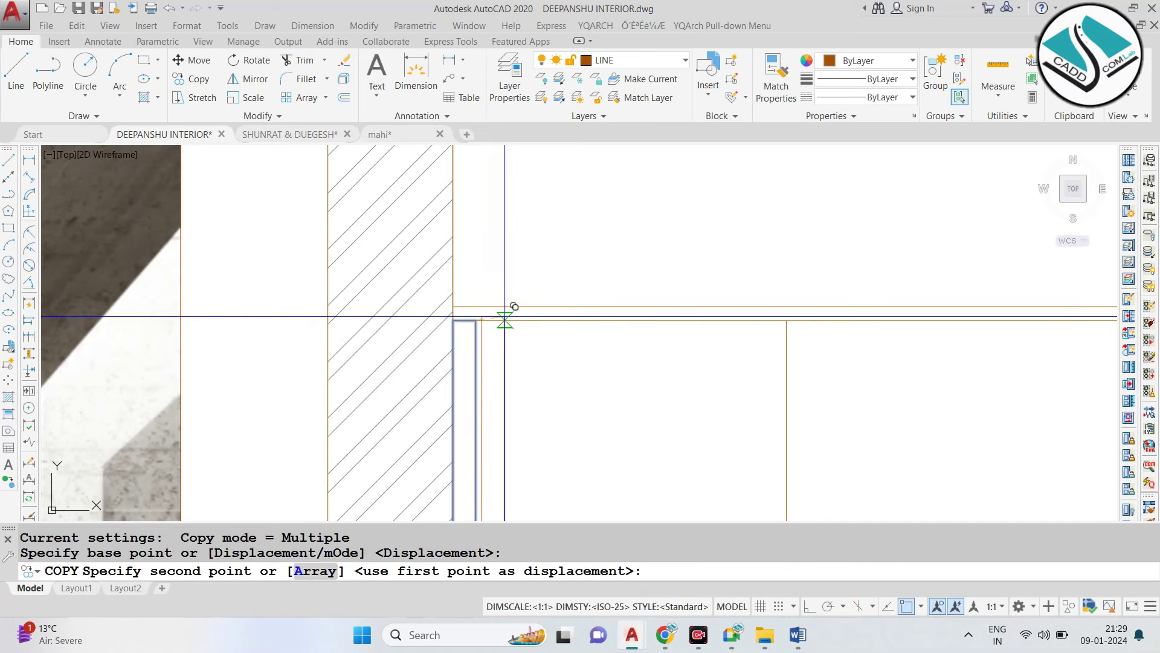
text(ar)
key(Return)
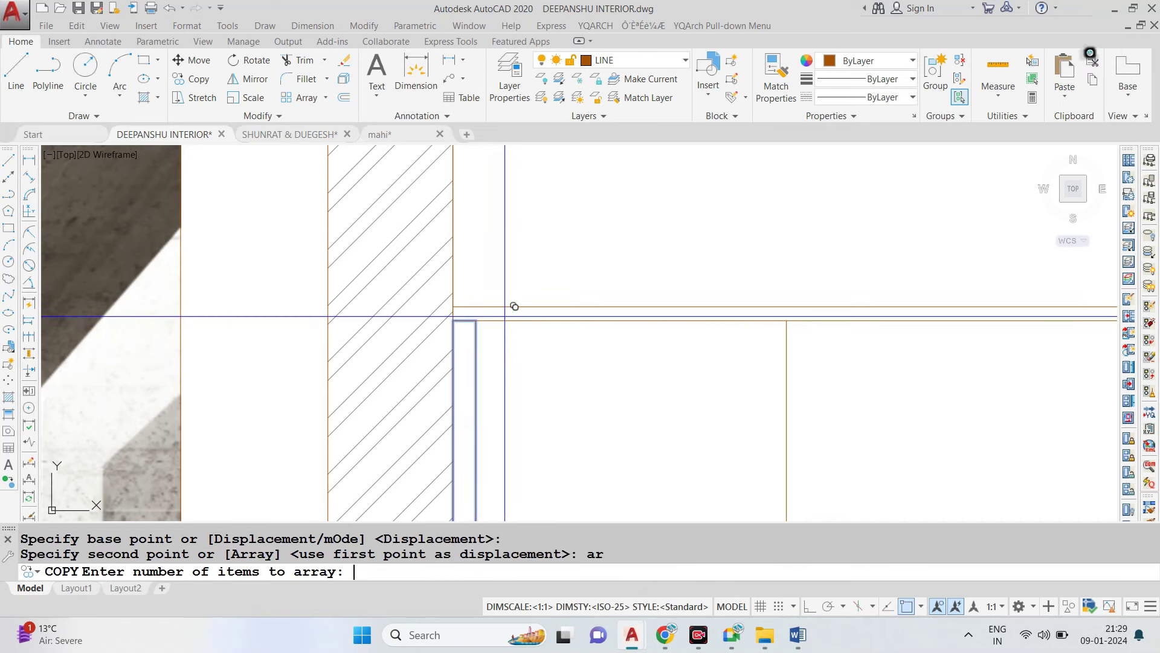
key(Return)
text(f)
key(Return)
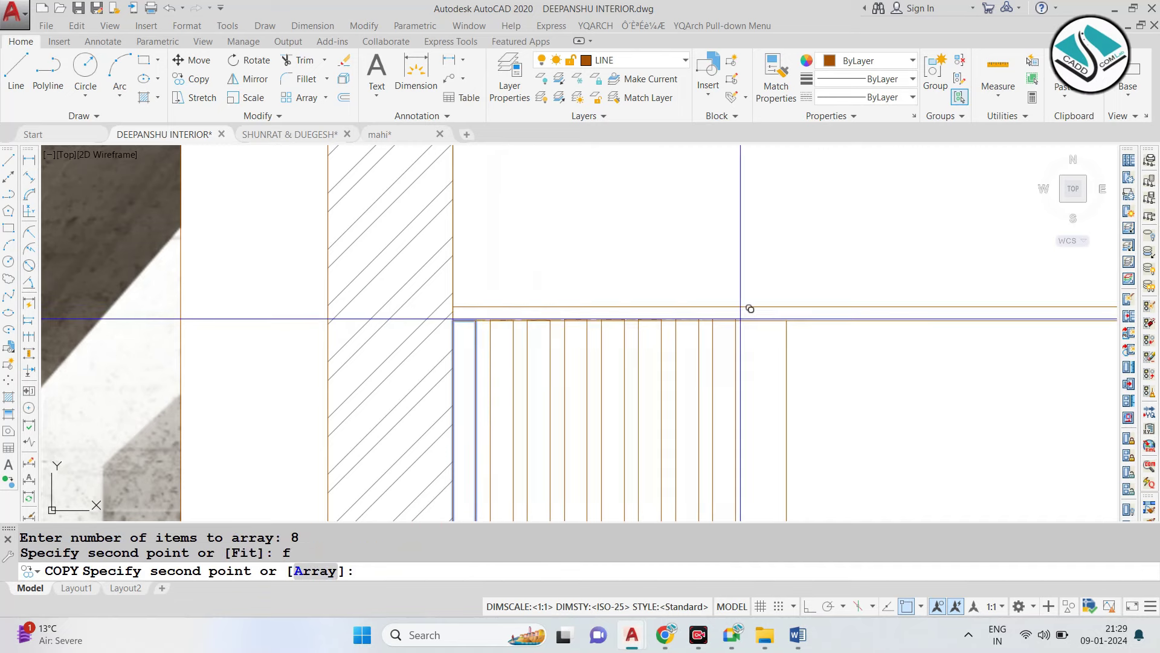
click(780, 319)
key(Return)
scroll(611, 252, down, 3)
scroll(626, 260, down, 2)
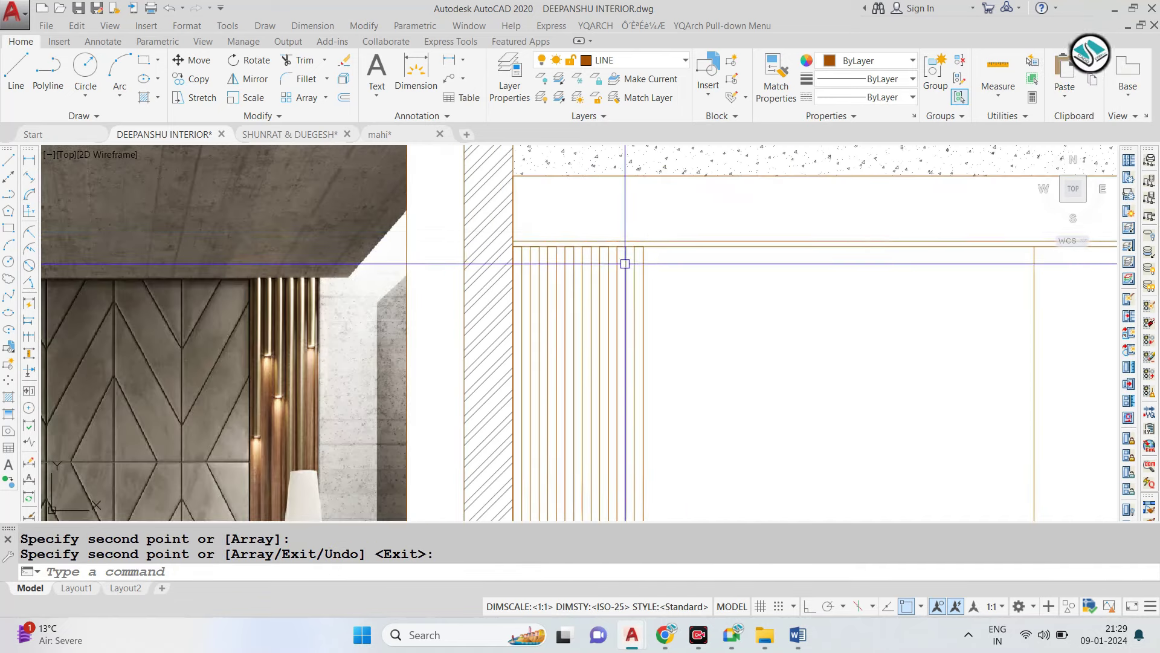
scroll(652, 241, up, 5)
Mirror the slat row about the wall's vertical centre, keeping the originals, then select the left slats.
click(667, 223)
click(356, 296)
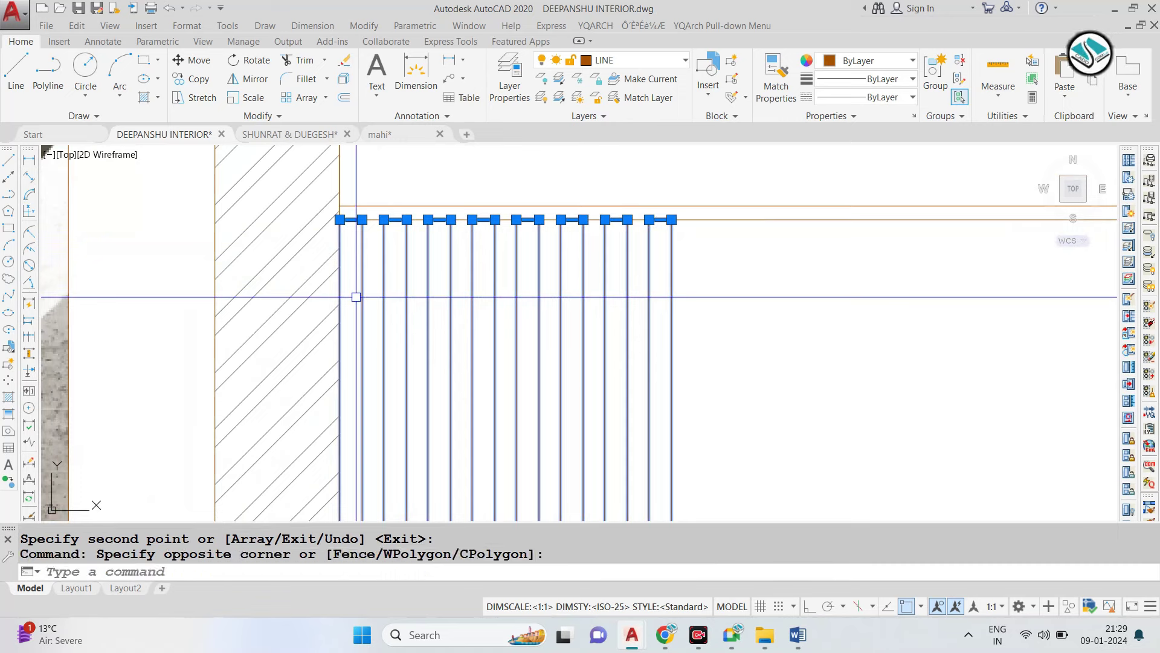
text(mi)
key(Return)
scroll(356, 296, down, 4)
scroll(461, 280, up, 3)
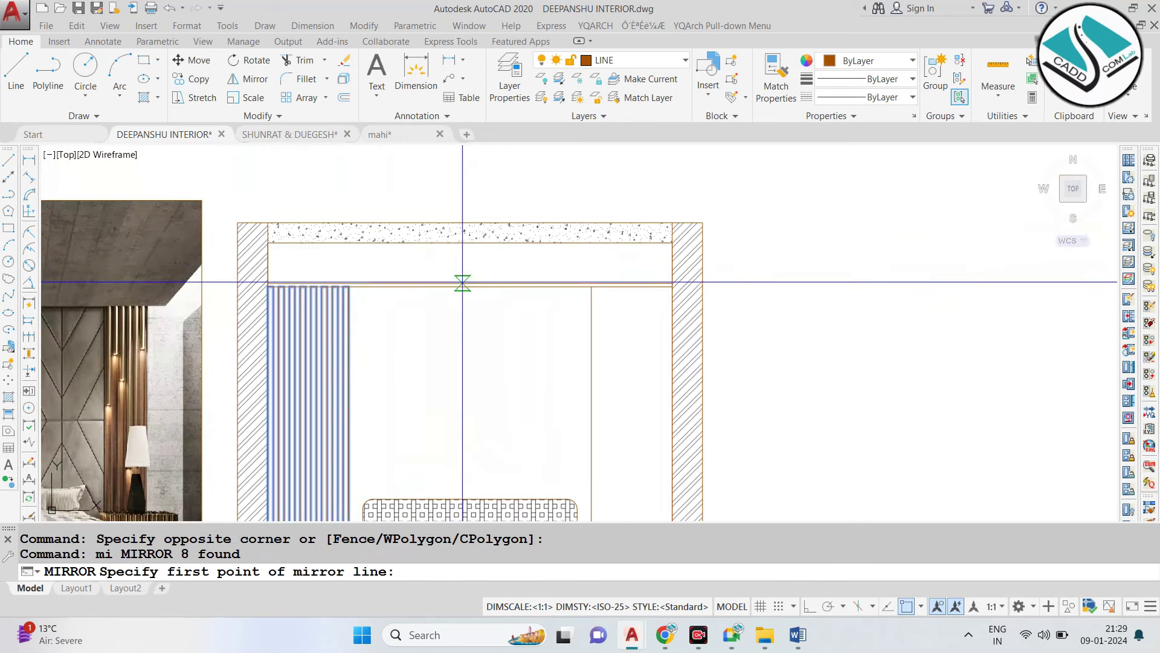
click(470, 283)
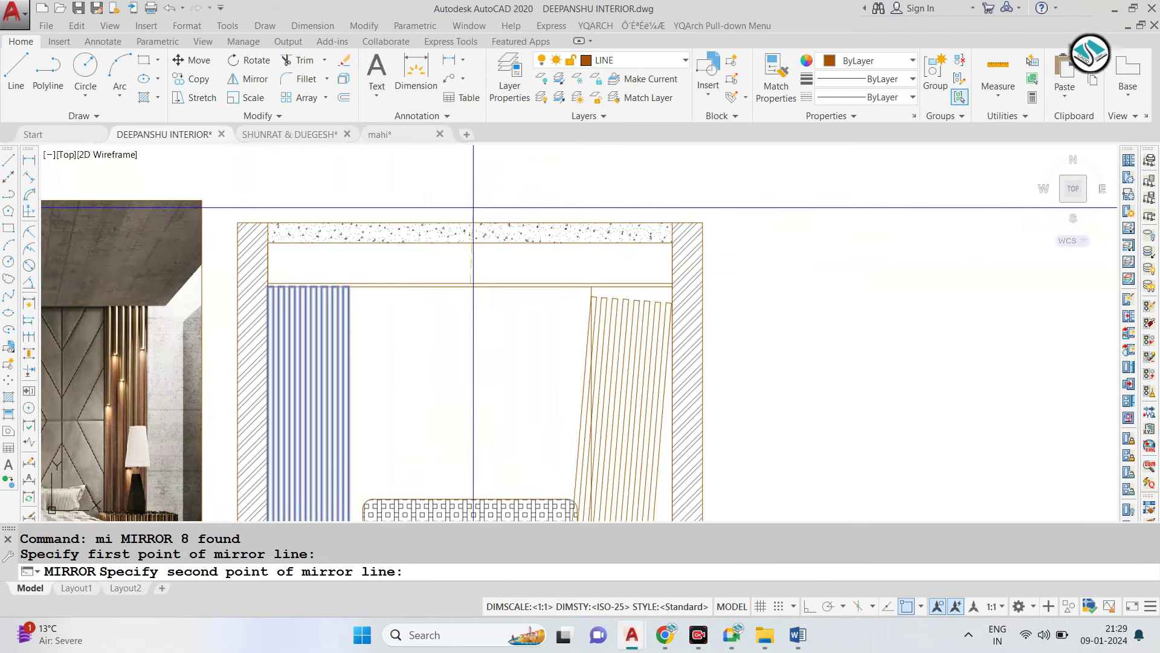
click(809, 606)
click(492, 251)
key(Return)
scroll(588, 262, up, 3)
scroll(621, 243, down, 1)
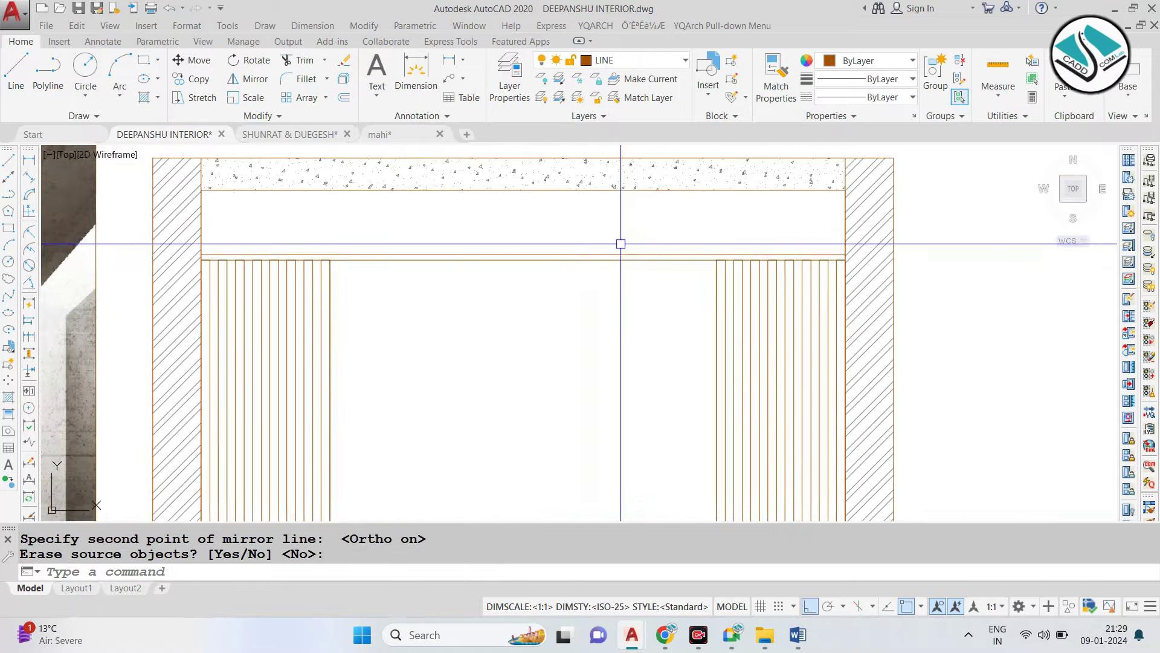
middle_drag(621, 244, 698, 216)
click(459, 285)
click(293, 330)
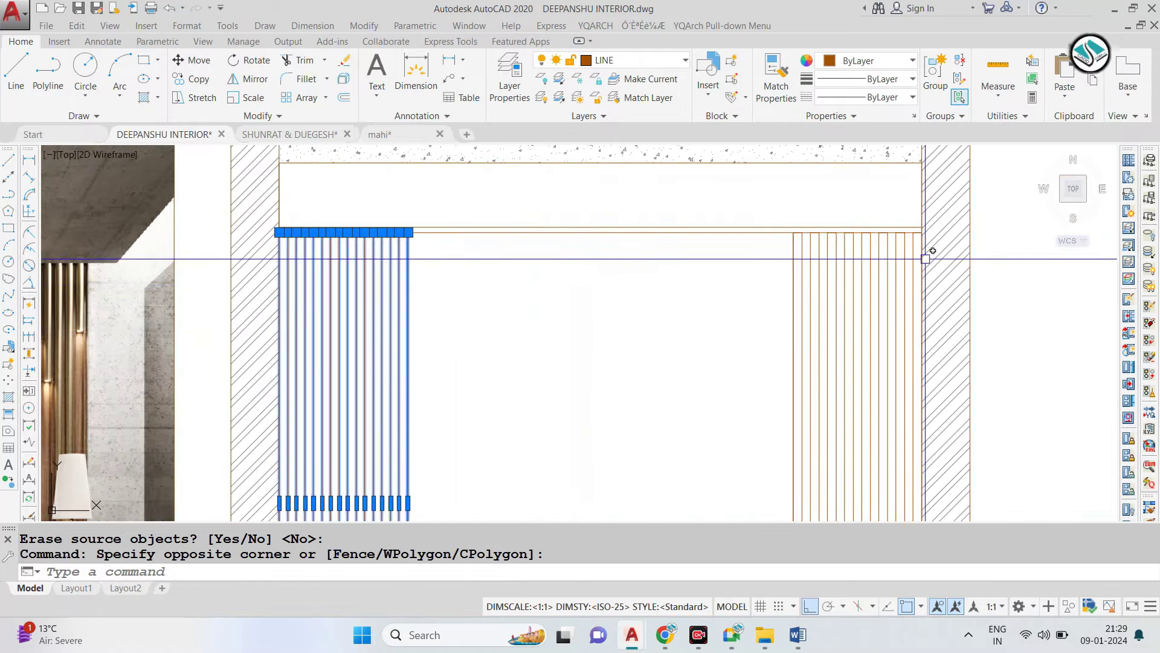
Select both slat groups and set their colour to red in the Properties Color dropdown.
scroll(925, 259, up, 3)
click(893, 251)
click(543, 323)
click(911, 252)
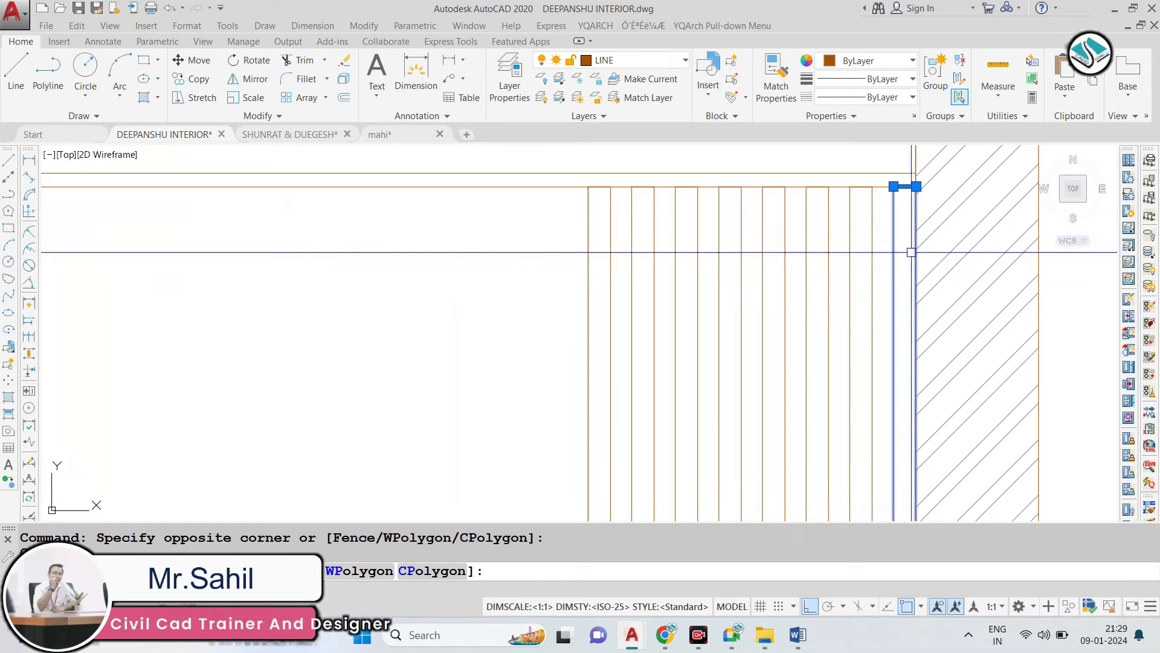
click(577, 260)
click(870, 60)
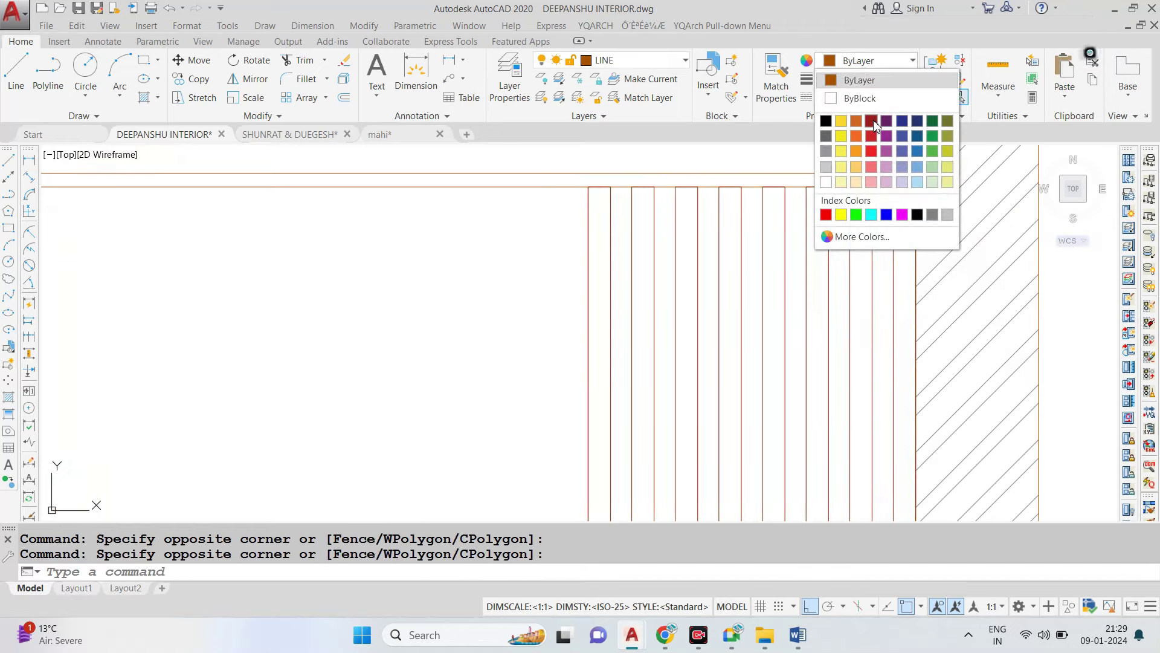
key(Escape)
scroll(673, 320, down, 3)
scroll(609, 254, down, 2)
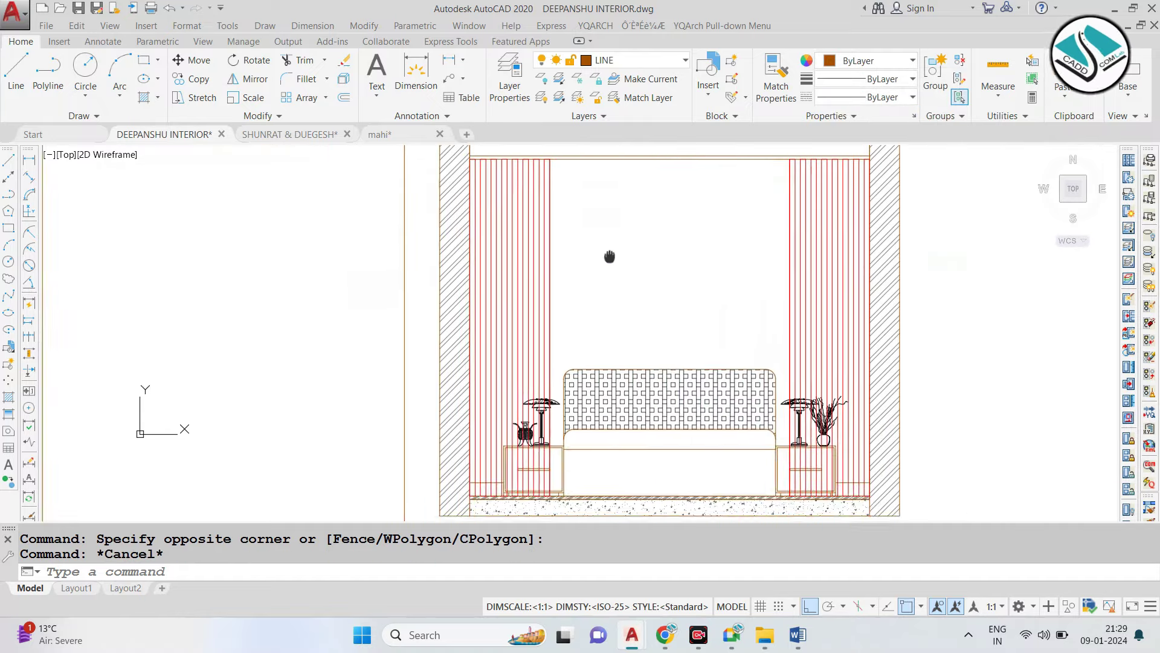
scroll(615, 254, down, 2)
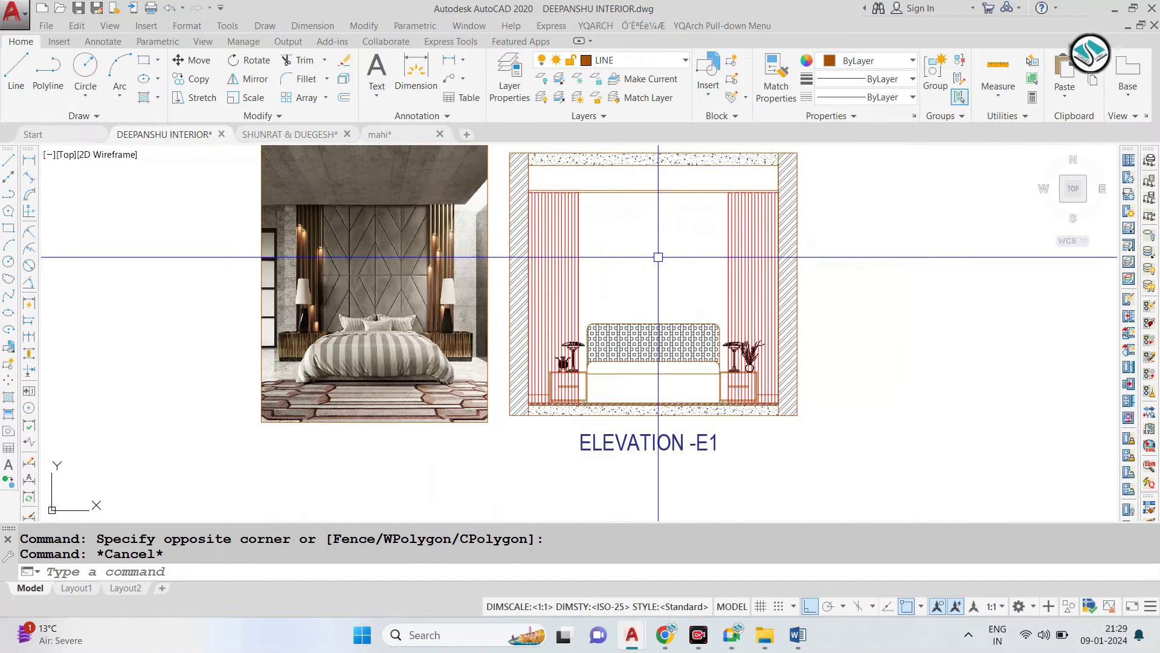
Start a rectangle, cancel it, and pan the elevation lower in the view.
scroll(669, 243, up, 2)
text(rec)
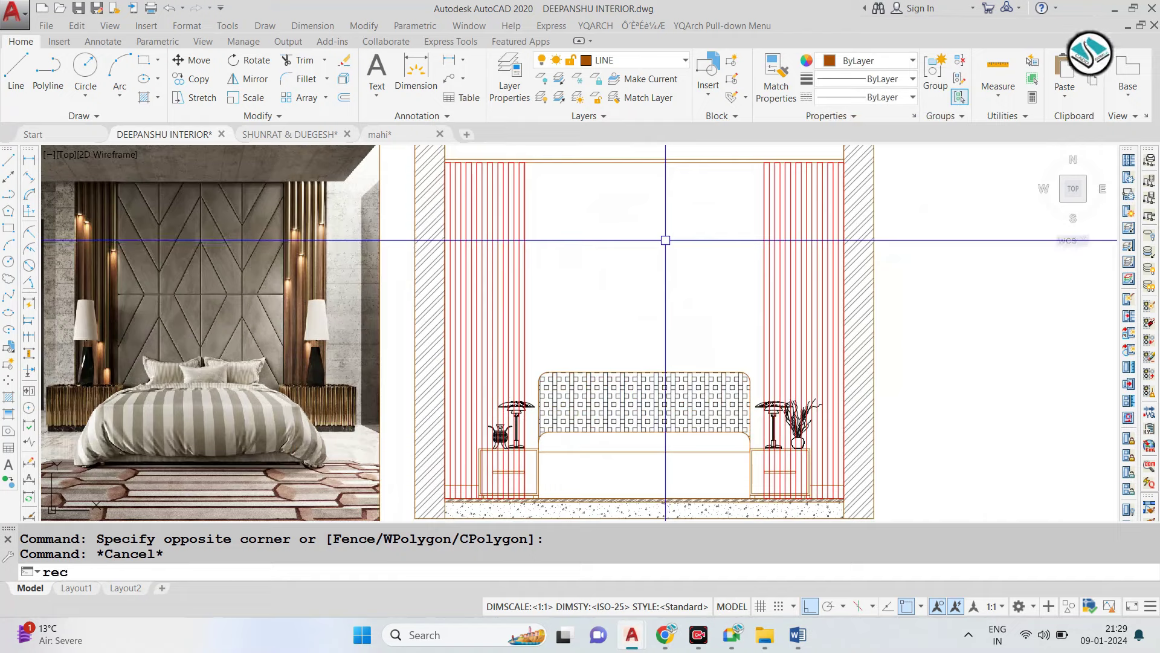
key(Return)
click(524, 162)
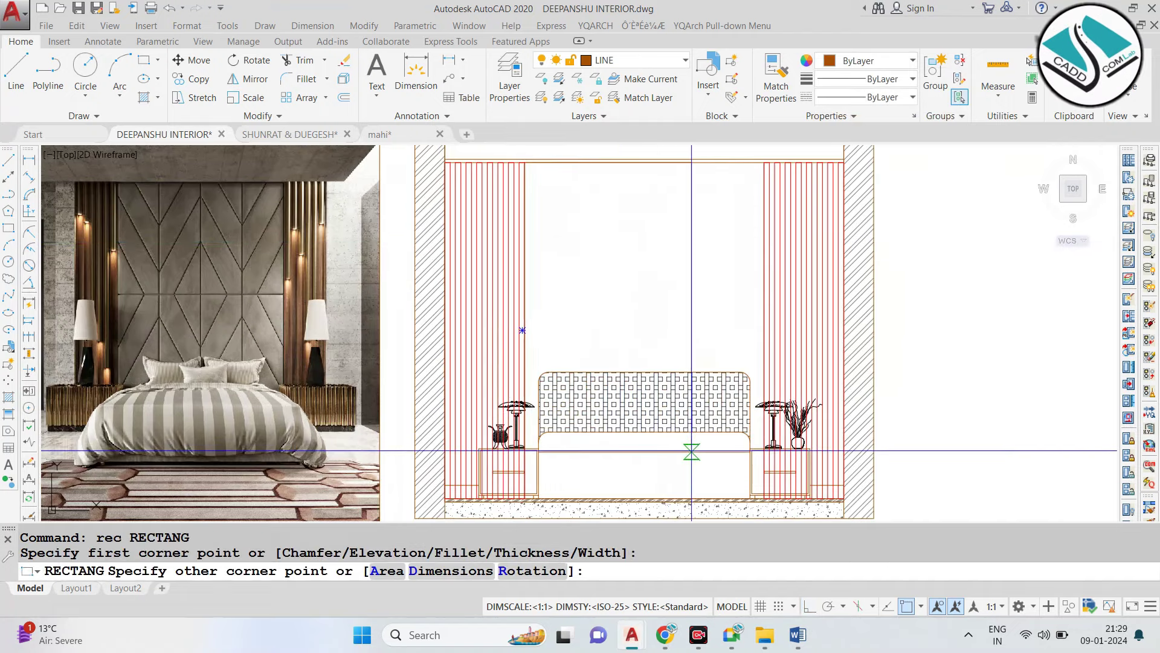
key(Escape)
middle_drag(522, 394, 496, 423)
scroll(496, 423, up, 6)
scroll(543, 399, down, 1)
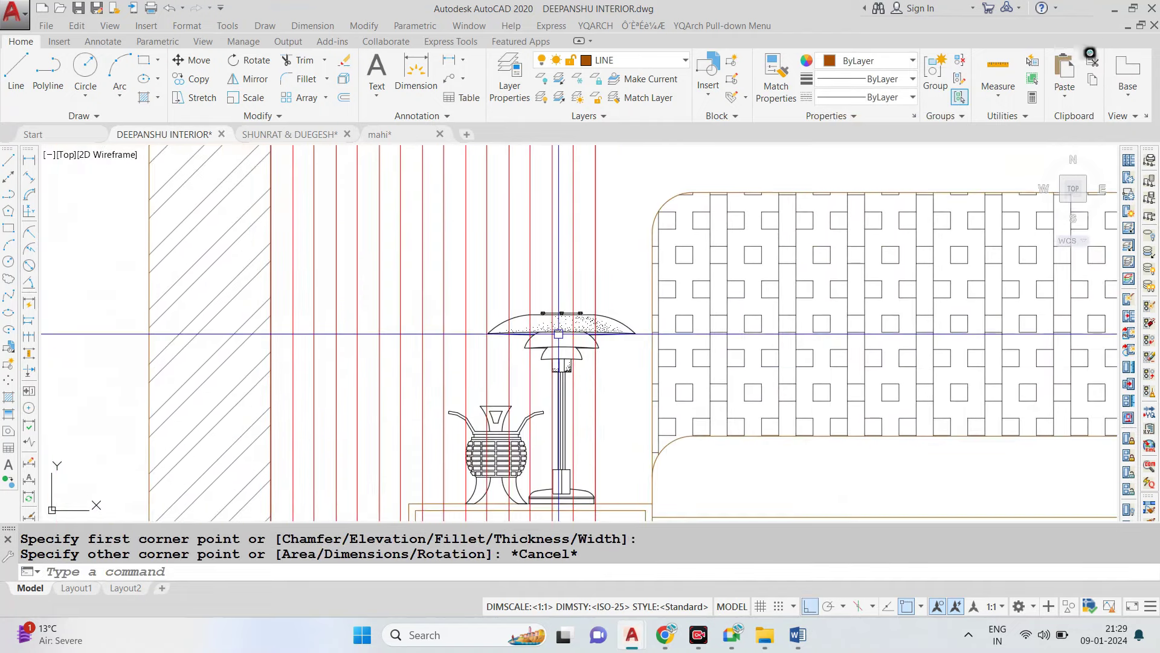
scroll(531, 411, down, 2)
scroll(546, 329, down, 3)
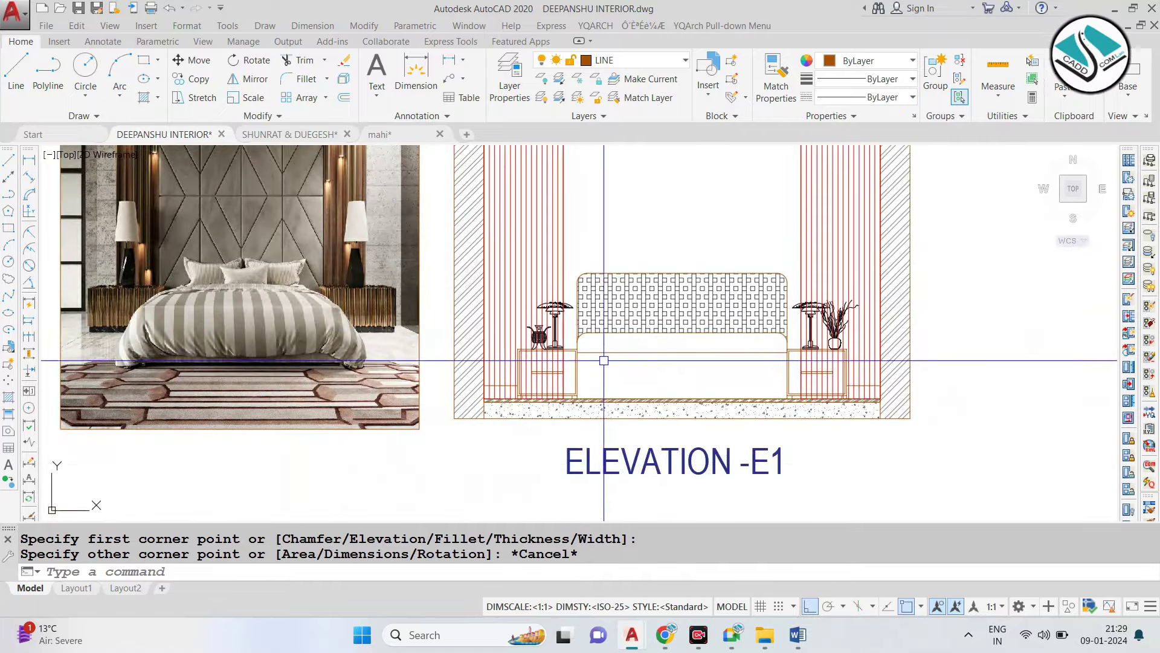
scroll(534, 345, up, 2)
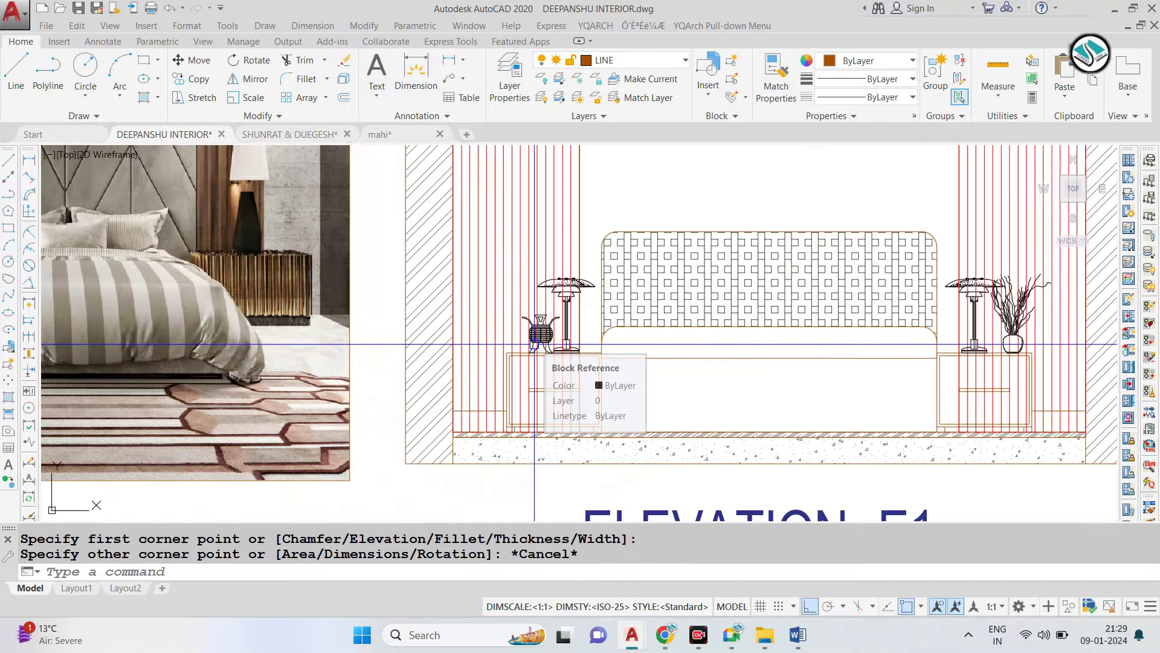
scroll(551, 333, down, 2)
middle_drag(664, 164, 687, 298)
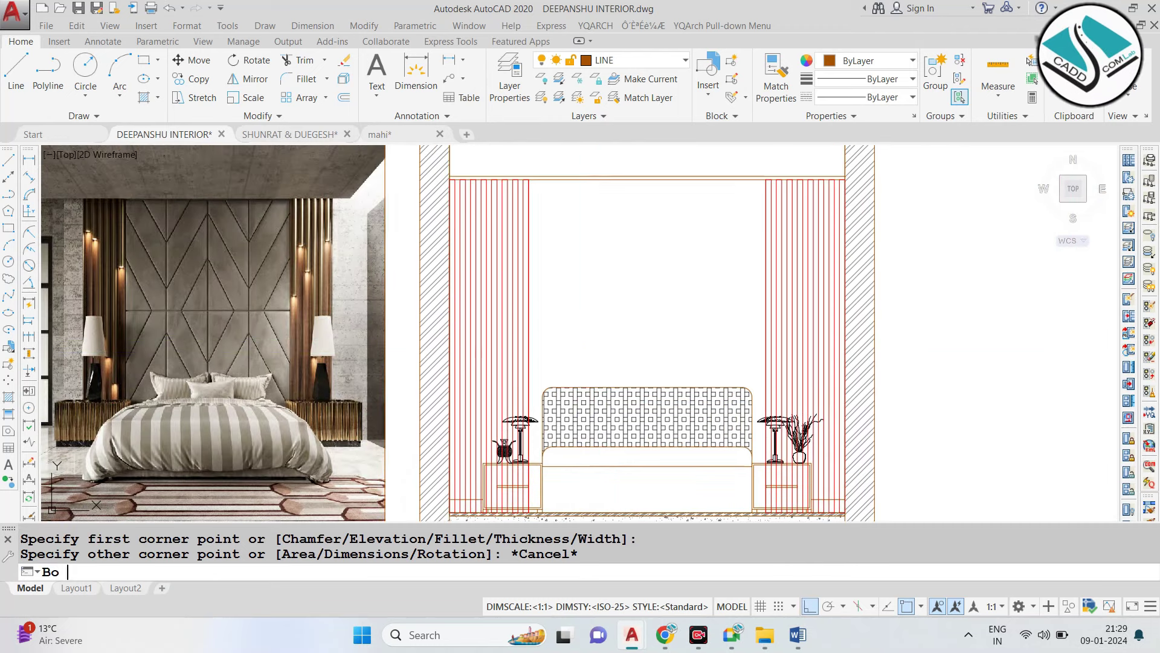
Create a boundary by picking a point inside the wall area above the headboard.
key(Return)
click(546, 152)
click(611, 255)
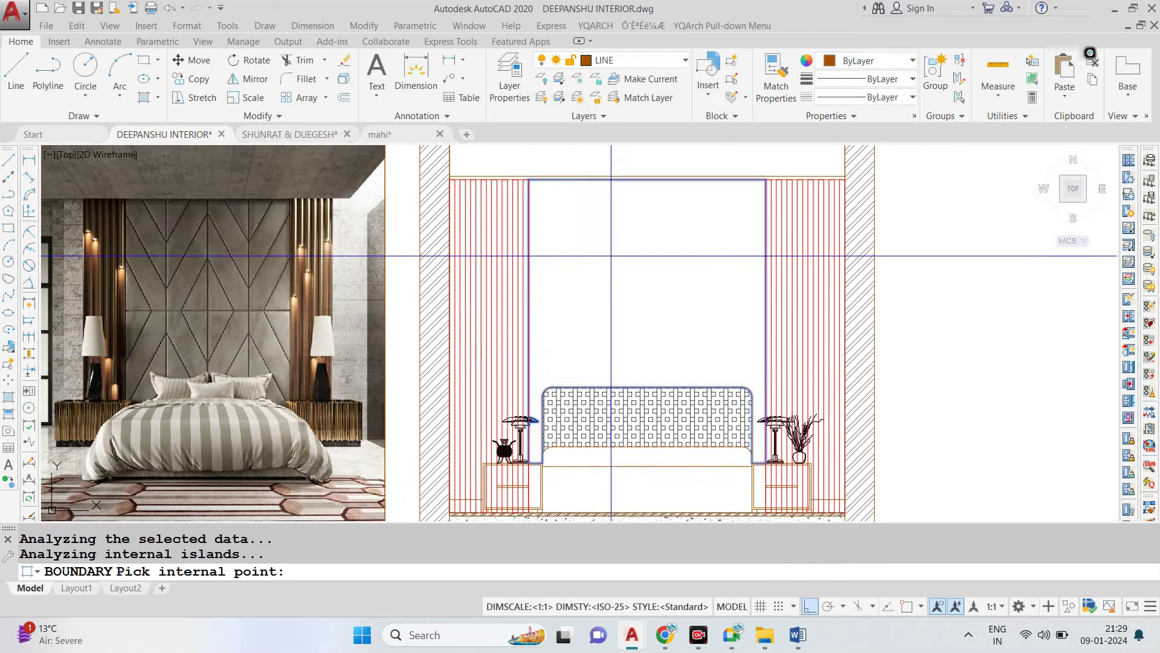
key(Return)
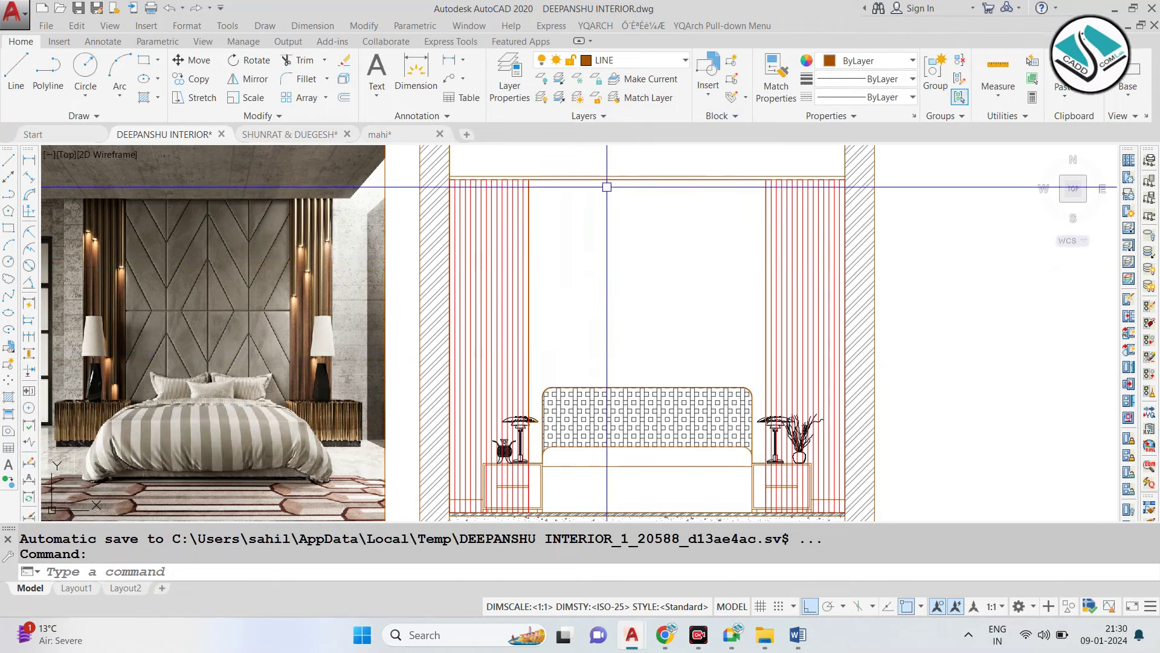
key(Escape)
key(Escape)
scroll(132, 223, up, 5)
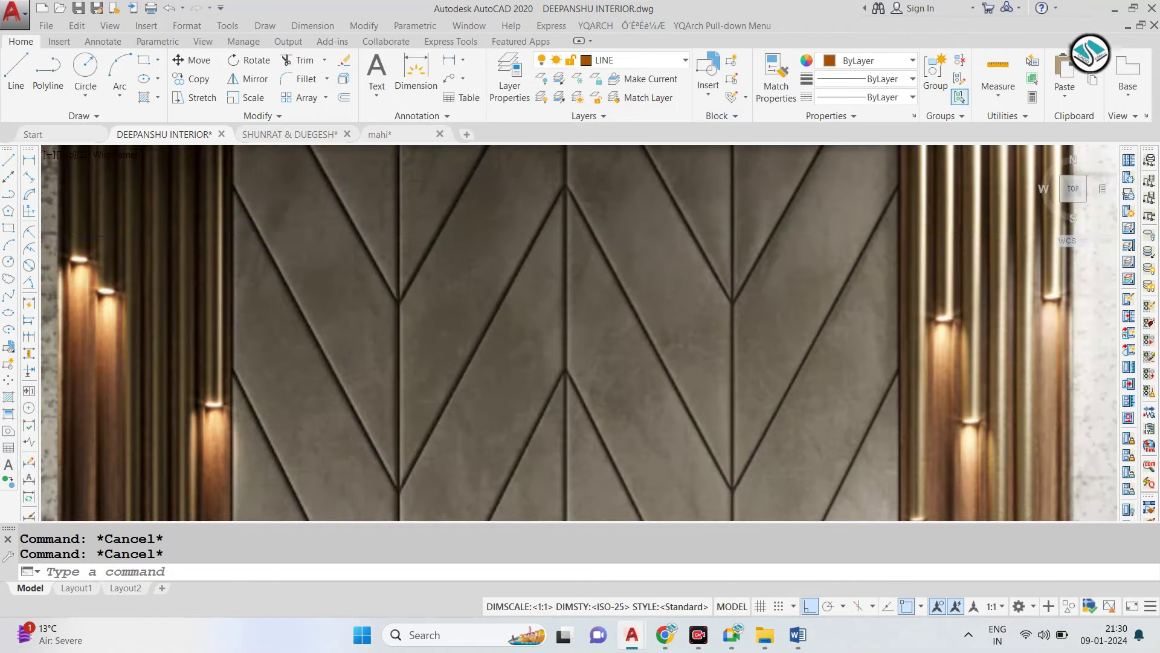
scroll(397, 216, down, 3)
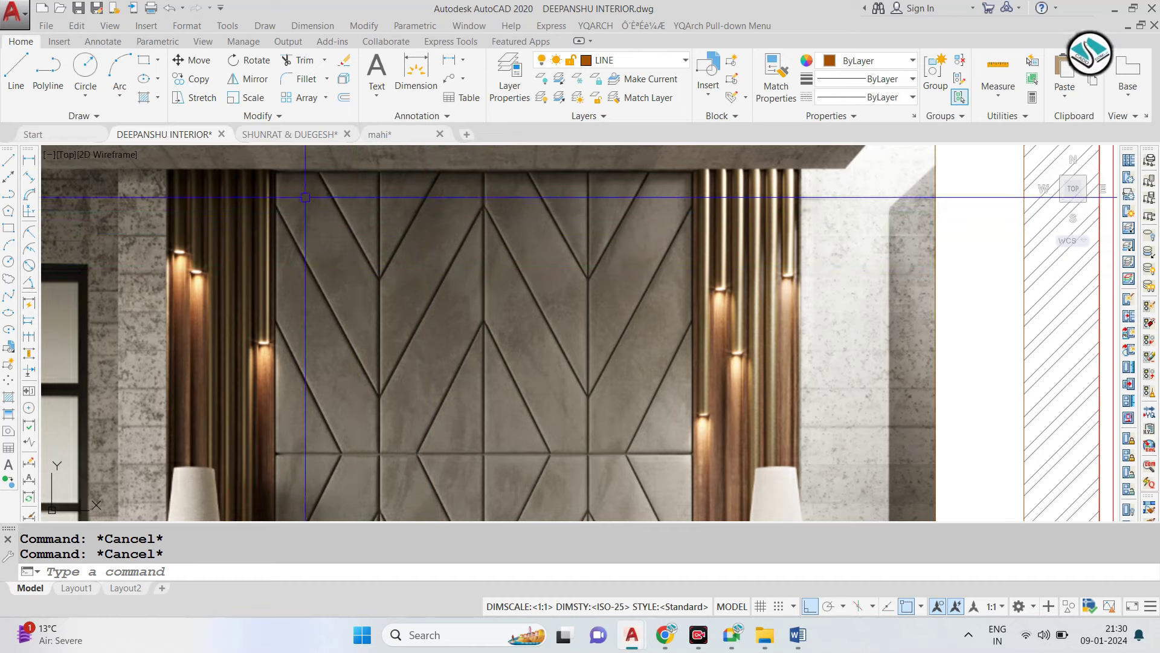
scroll(353, 197, up, 2)
scroll(458, 239, down, 3)
scroll(459, 240, up, 1)
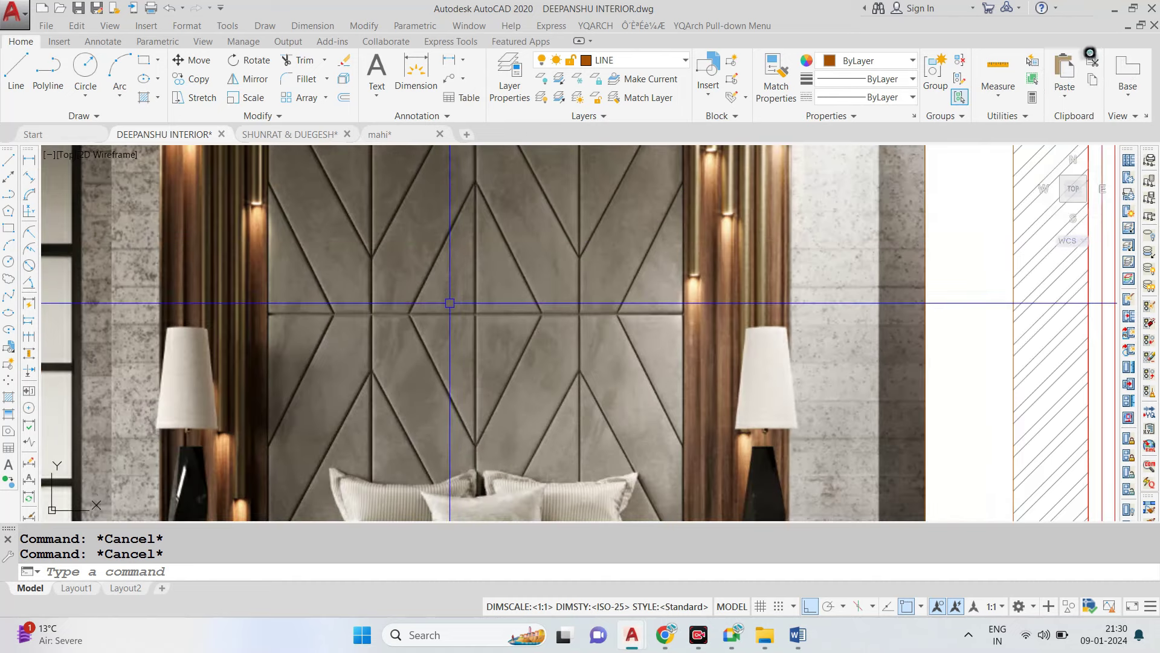
scroll(449, 303, down, 2)
scroll(377, 258, up, 2)
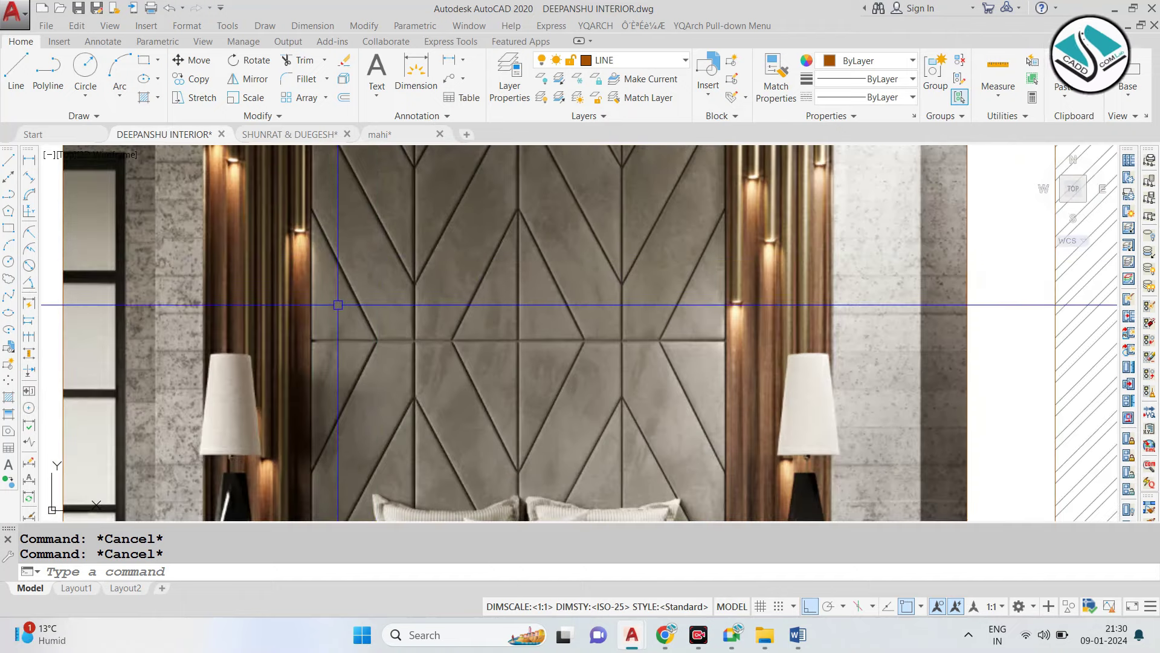
scroll(343, 312, down, 2)
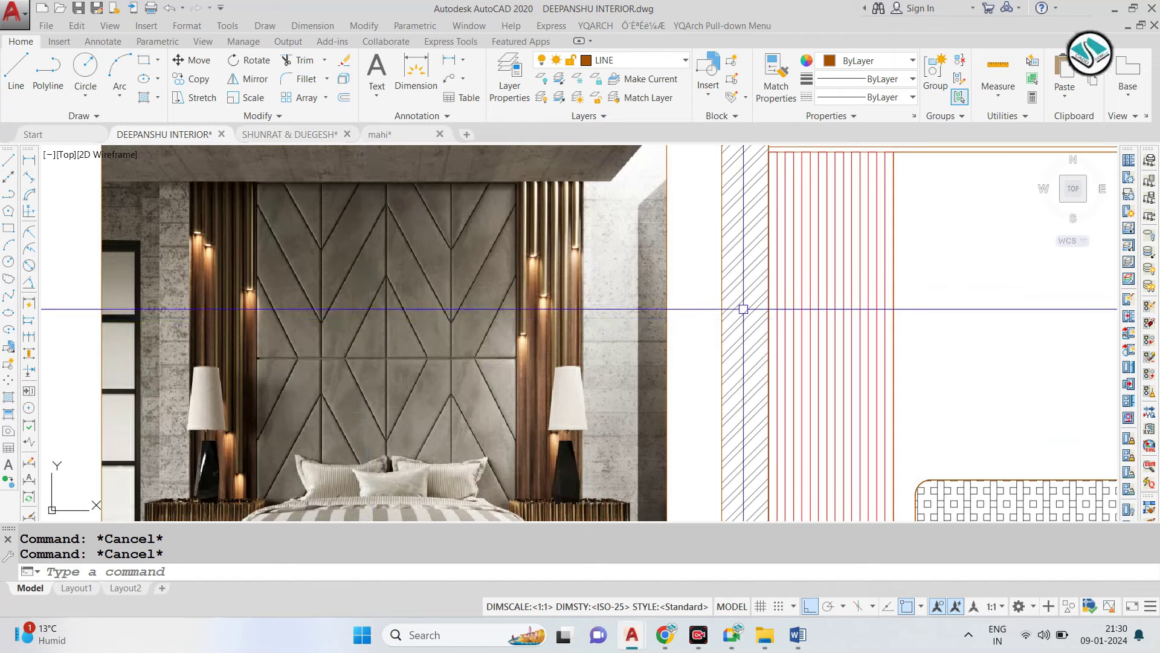
scroll(743, 309, up, 3)
scroll(453, 294, down, 3)
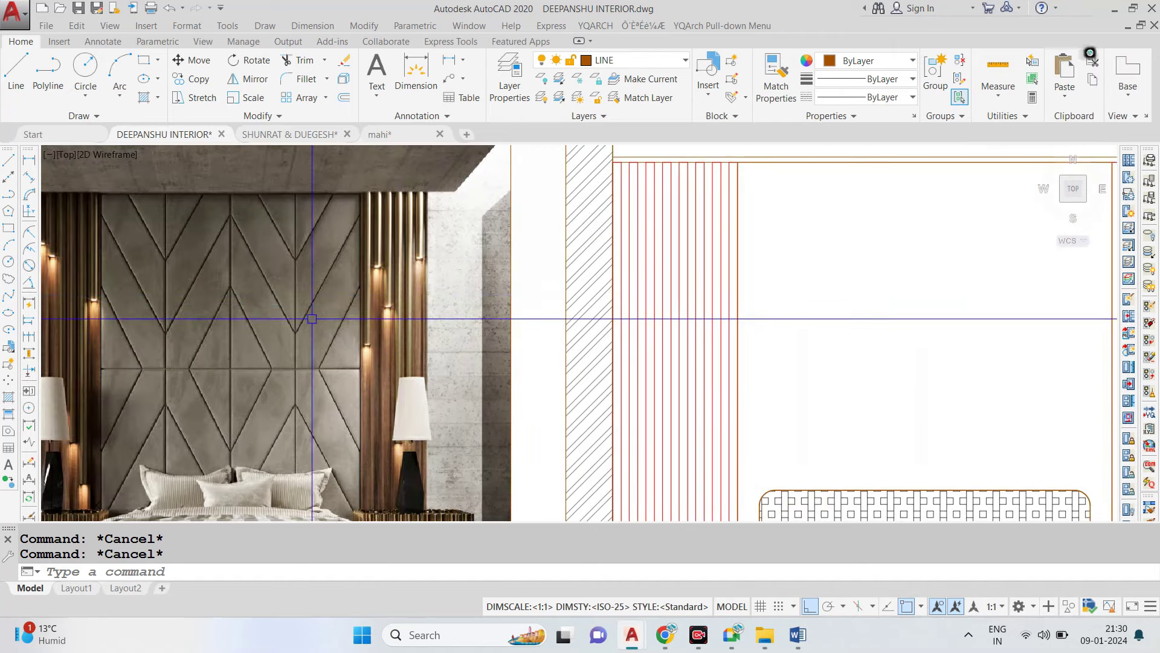
text(l)
key(Return)
scroll(368, 304, down, 2)
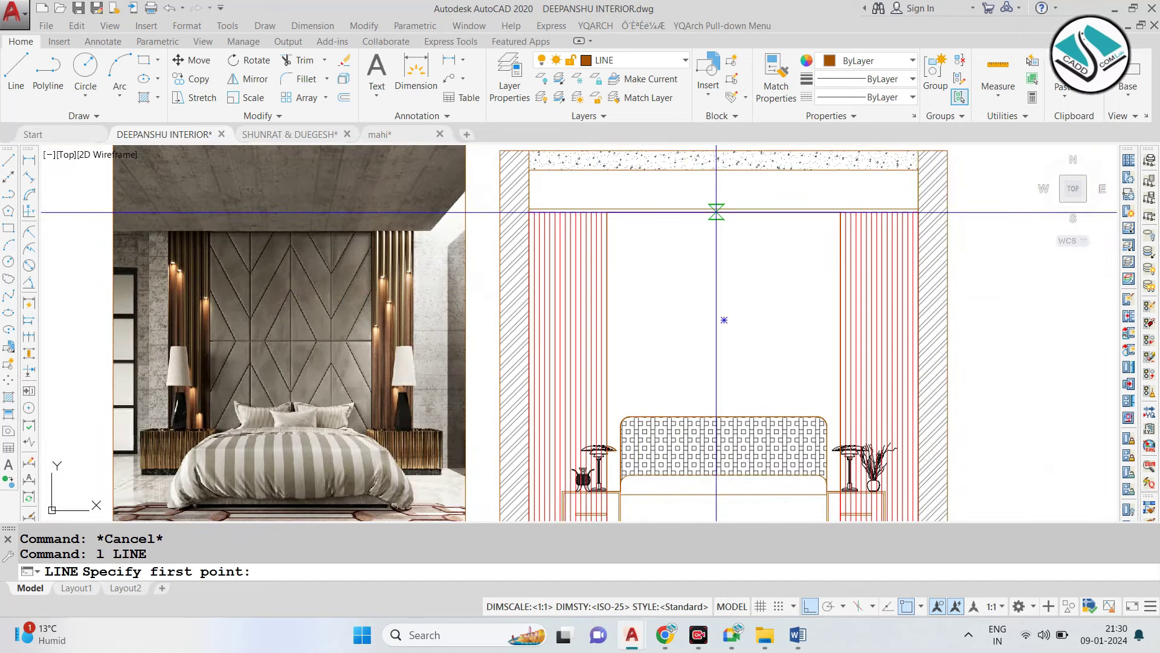
Draw a vertical centre line from the top-edge midpoint to the headboard, plus a horizontal divider.
click(724, 212)
click(724, 417)
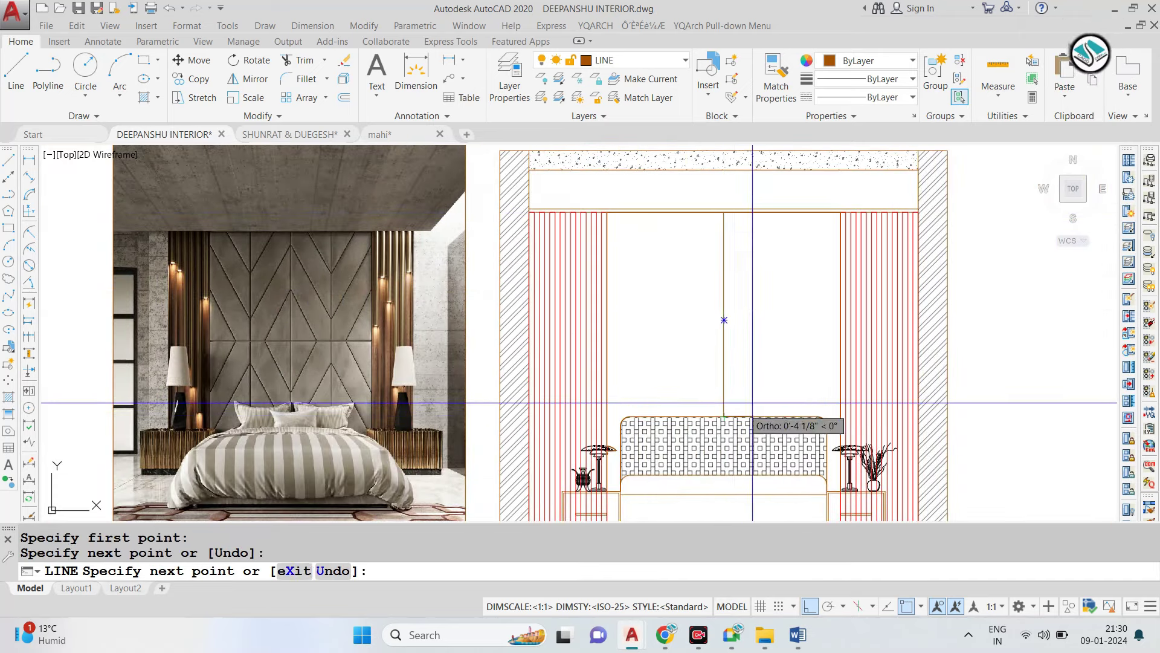
key(Escape)
key(Escape)
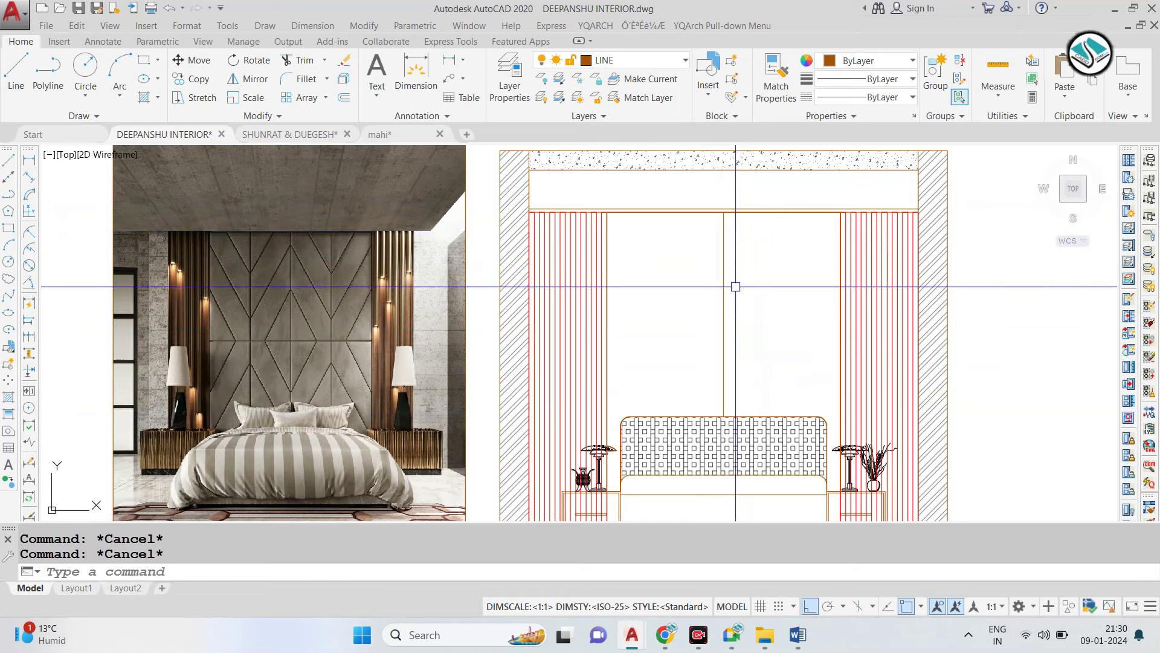
key(Return)
click(605, 328)
click(840, 329)
key(Escape)
key(Escape)
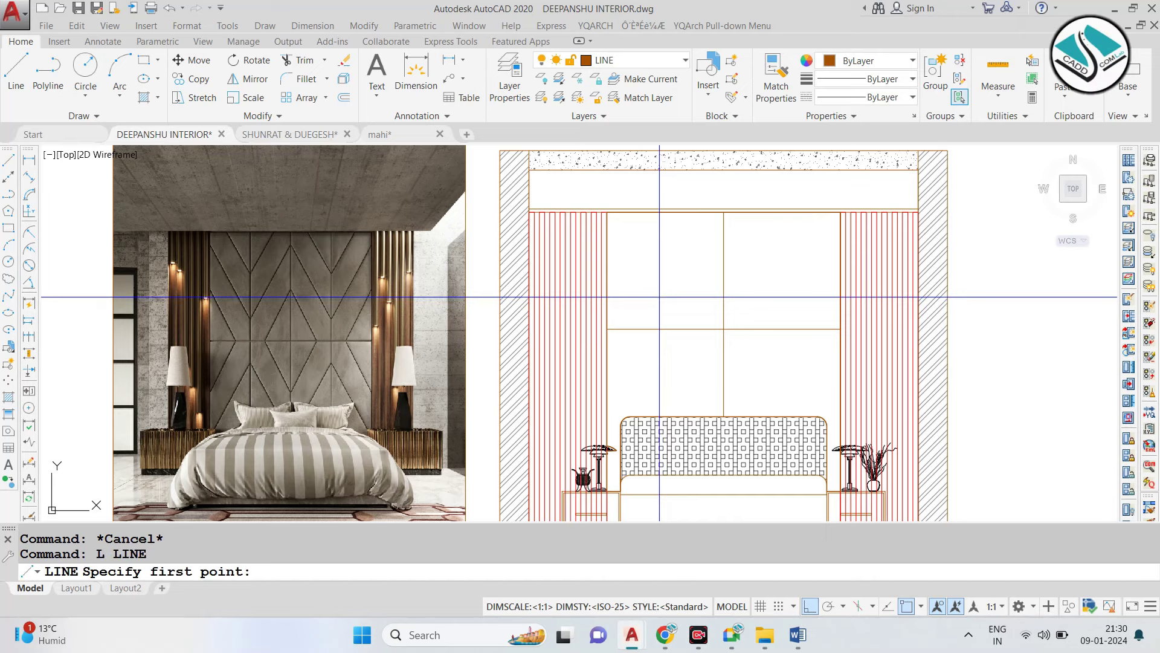
Start a line at the left slat panel's top corner, undoing the misplaced segment.
click(606, 211)
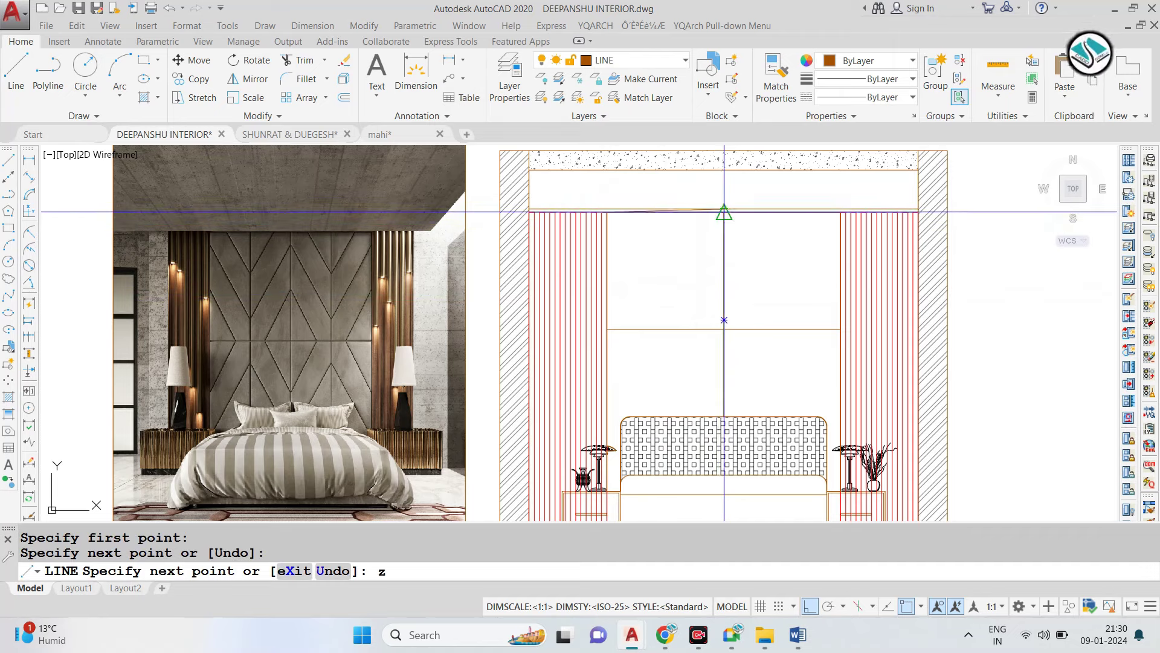
scroll(711, 206, up, 4)
key(Return)
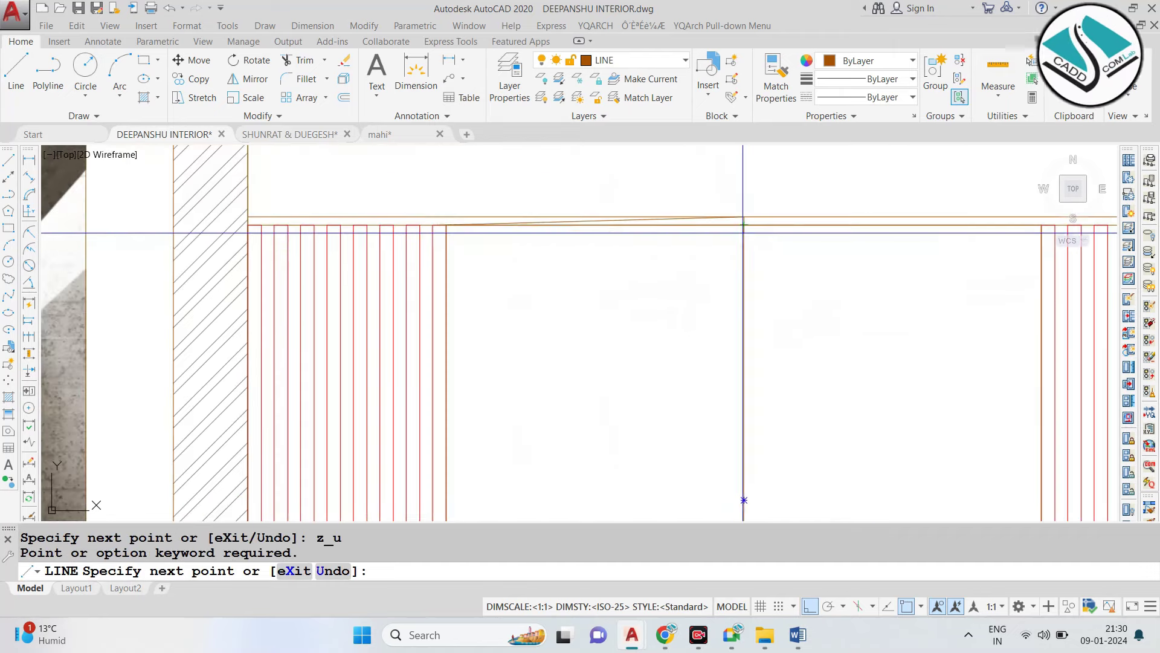
text(u)
key(Return)
click(728, 225)
key(Escape)
Draw a line from the top edge across to the right slat panel's corner.
key(Return)
click(743, 224)
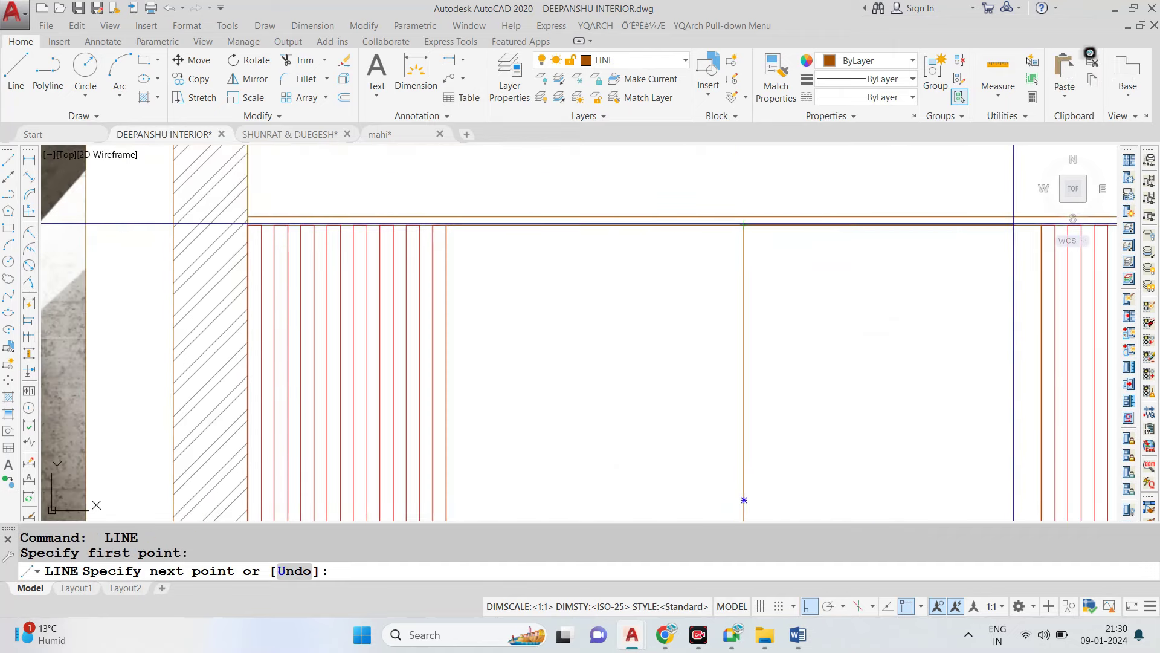
middle_drag(744, 500, 653, 509)
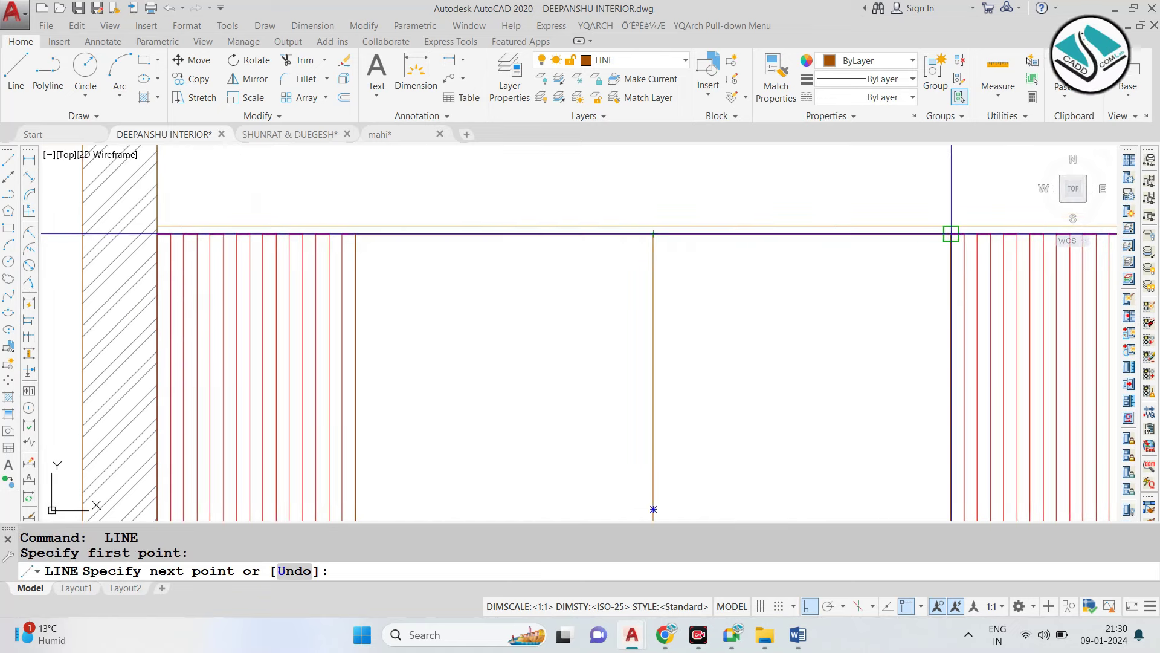
click(951, 233)
scroll(786, 239, down, 3)
key(Escape)
Draw a vertical panel division line down from the top edge on the left side.
key(Return)
click(599, 225)
click(599, 401)
key(Escape)
scroll(632, 347, down, 3)
scroll(417, 302, up, 2)
scroll(290, 365, up, 2)
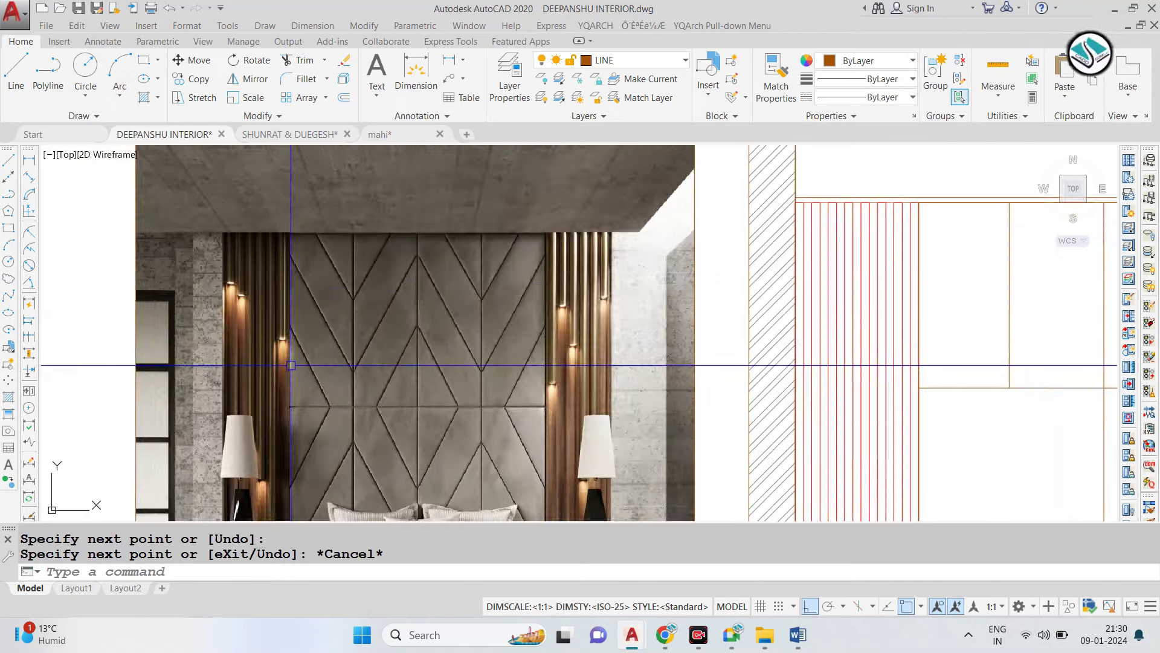
scroll(354, 390, up, 2)
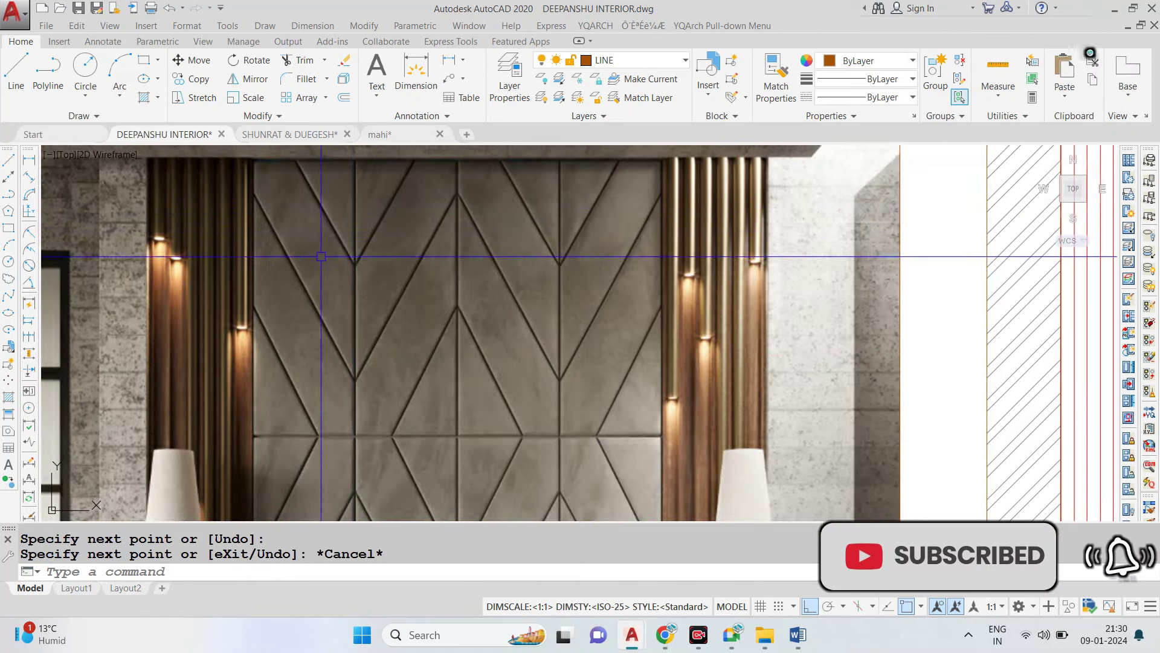
scroll(320, 256, down, 4)
scroll(585, 262, up, 4)
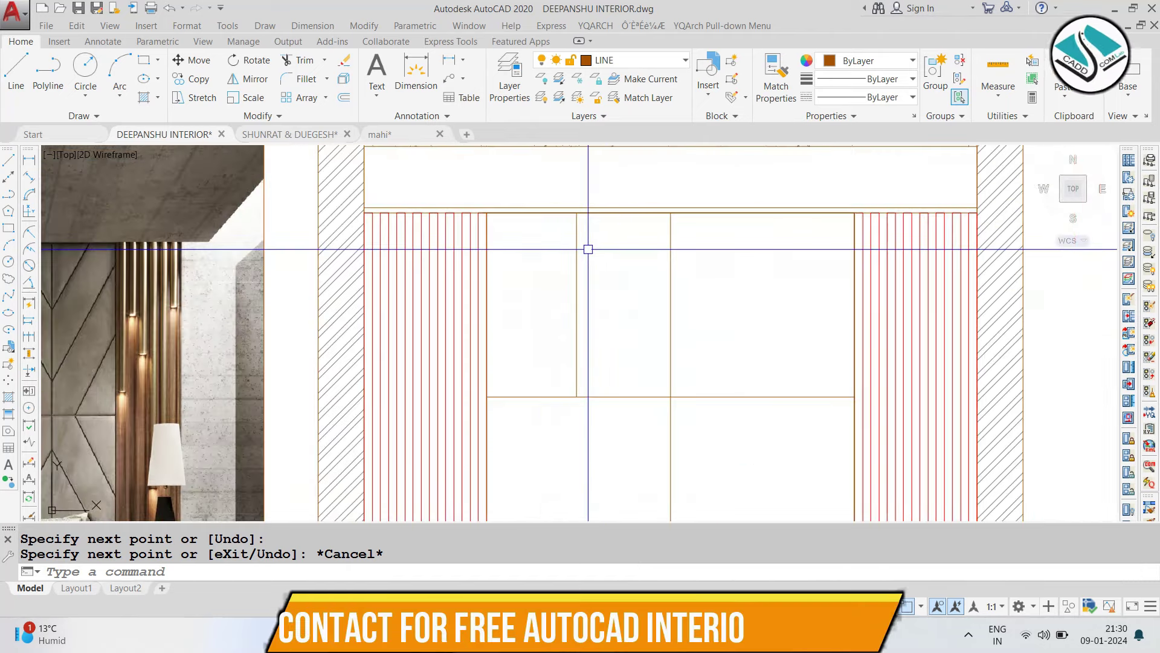
Start a diagonal line from the top of the left panel.
key(l)
key(Return)
scroll(525, 215, down, 2)
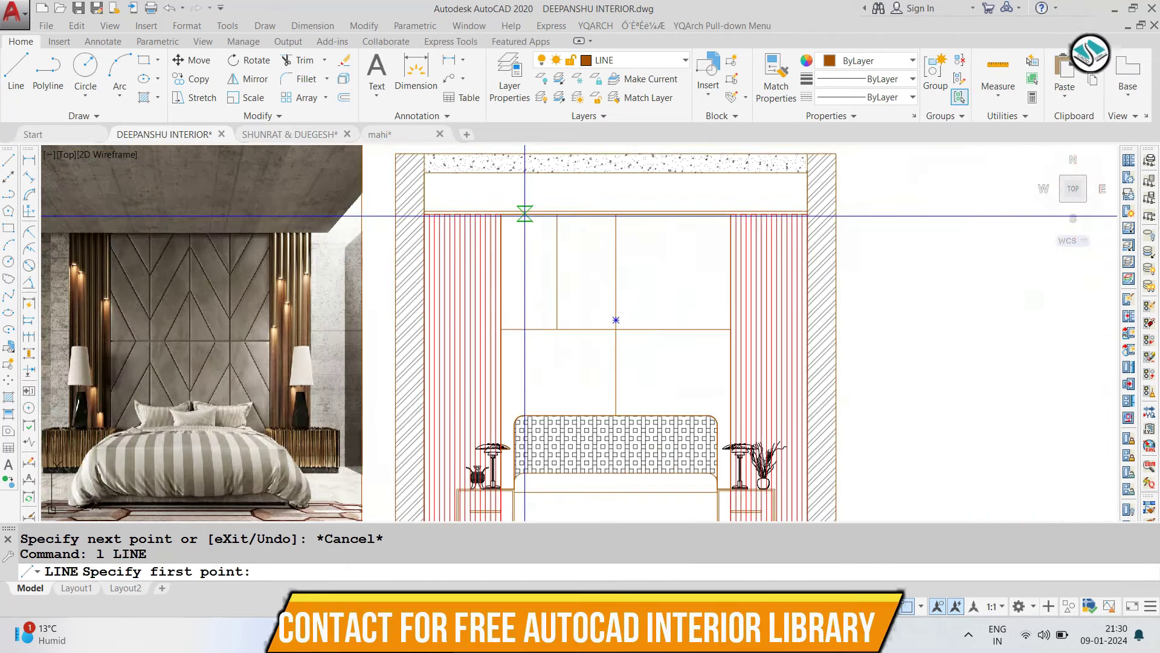
scroll(525, 214, up, 4)
click(601, 210)
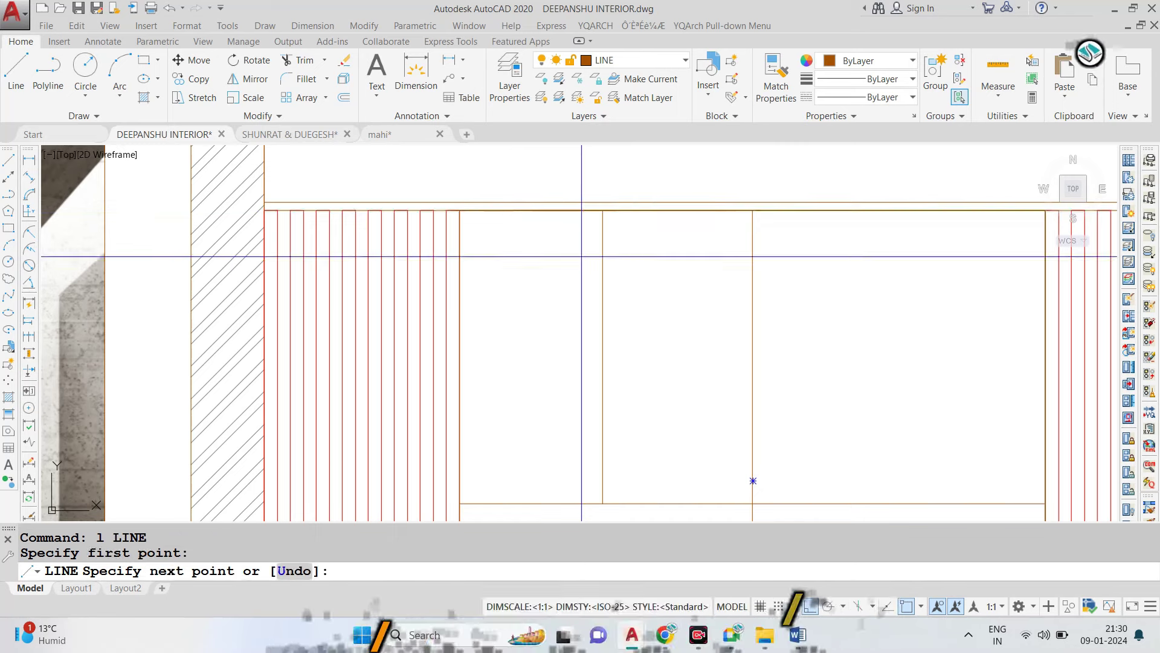
End the diagonal on the centre line and mirror it to form a V.
click(602, 308)
key(Escape)
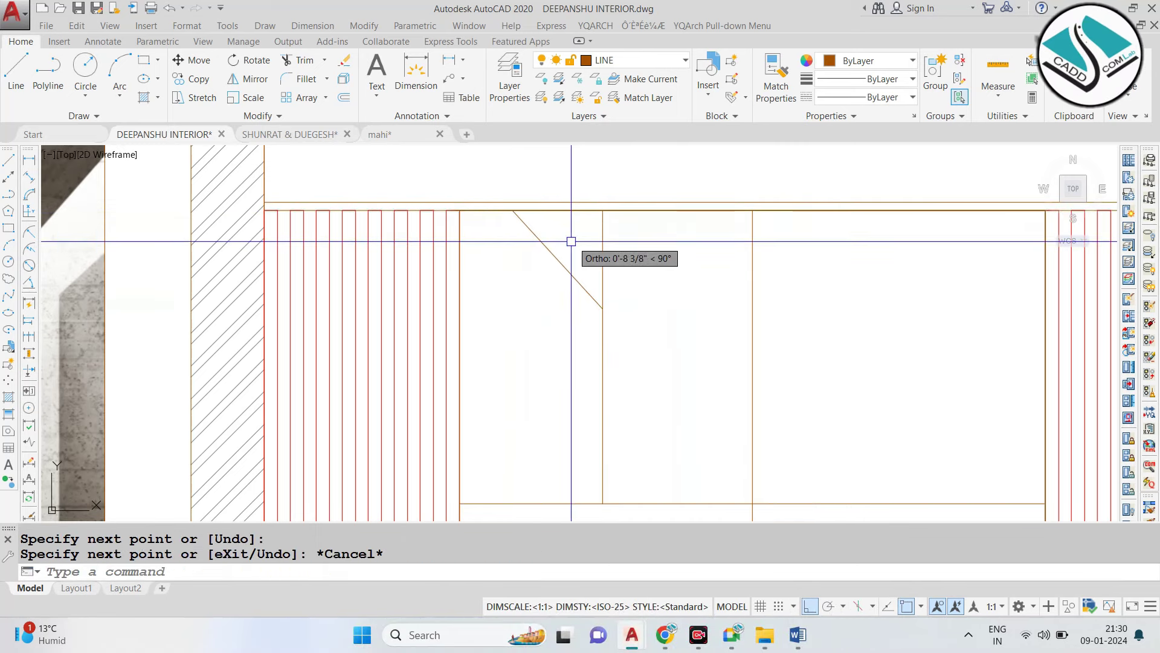
click(557, 260)
click(534, 290)
text(i)
key(Return)
click(603, 211)
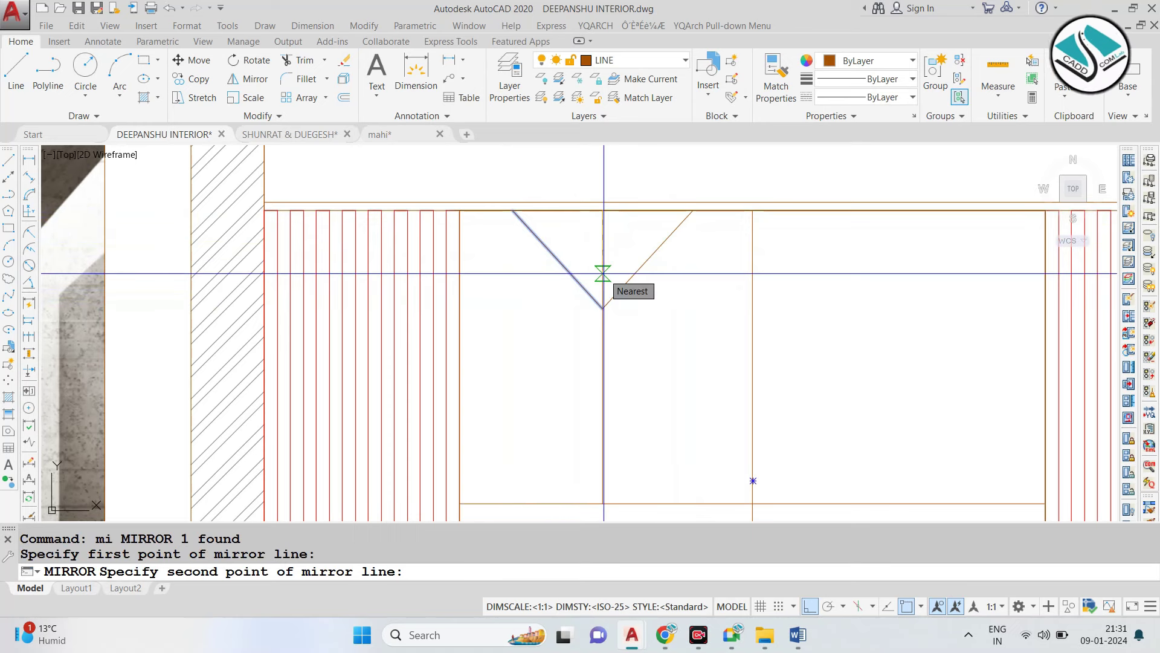
click(629, 300)
key(Return)
Offset both V diagonals by a distance of 6.
key(Return)
text(6)
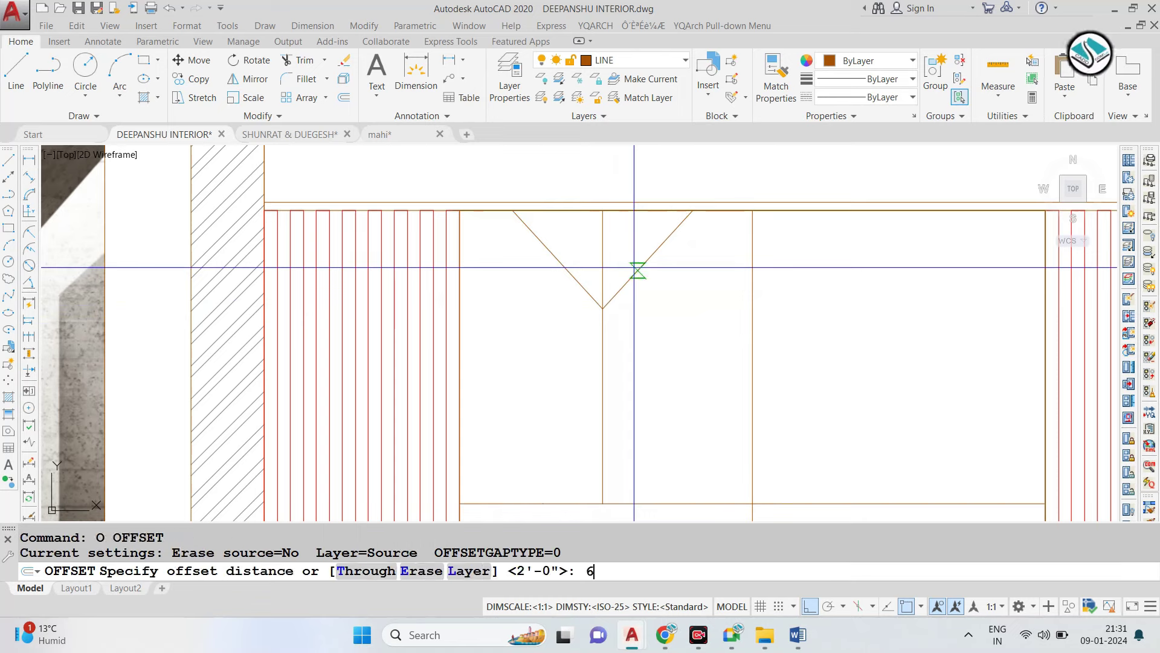
key(Return)
scroll(634, 267, down, 5)
scroll(358, 312, up, 8)
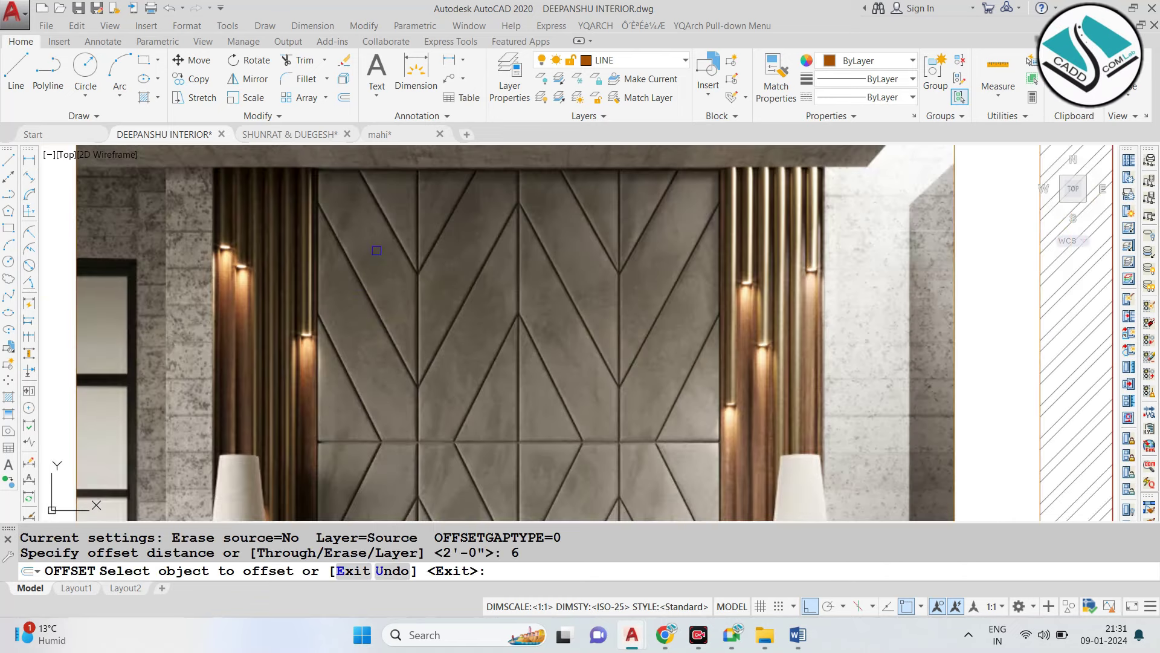
scroll(359, 261, down, 5)
scroll(756, 246, up, 6)
click(756, 249)
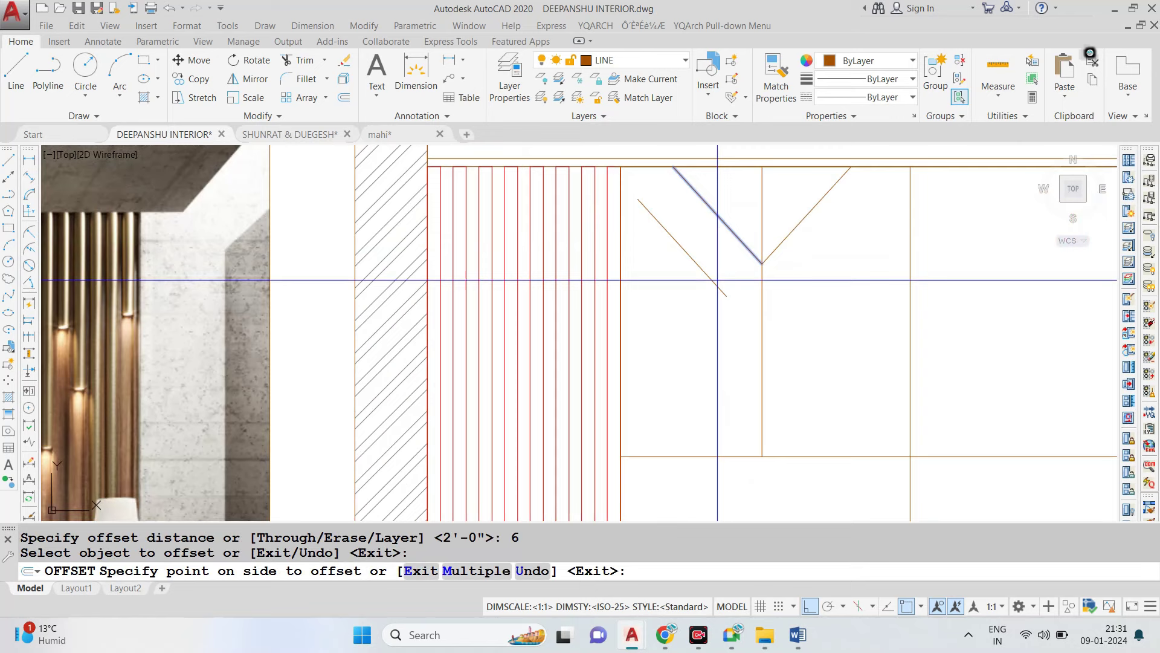
click(797, 238)
key(Escape)
Try EXTEND, then offset both V diagonals outward by 6 again.
text(ex)
key(Return)
key(Return)
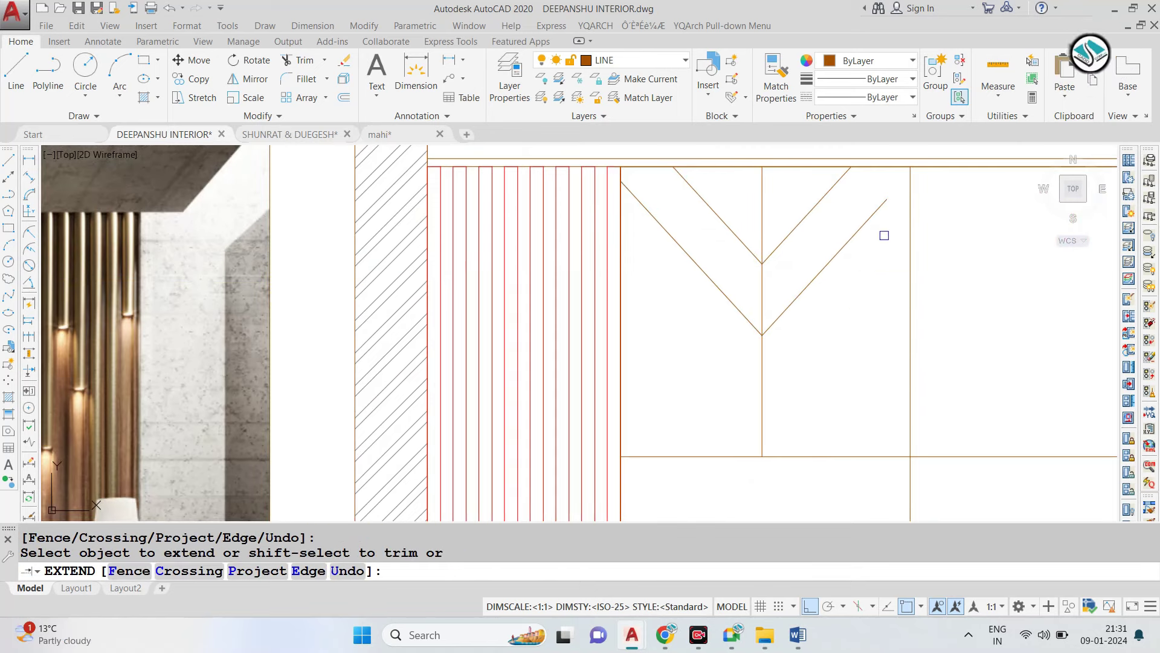
scroll(774, 260, down, 2)
key(Escape)
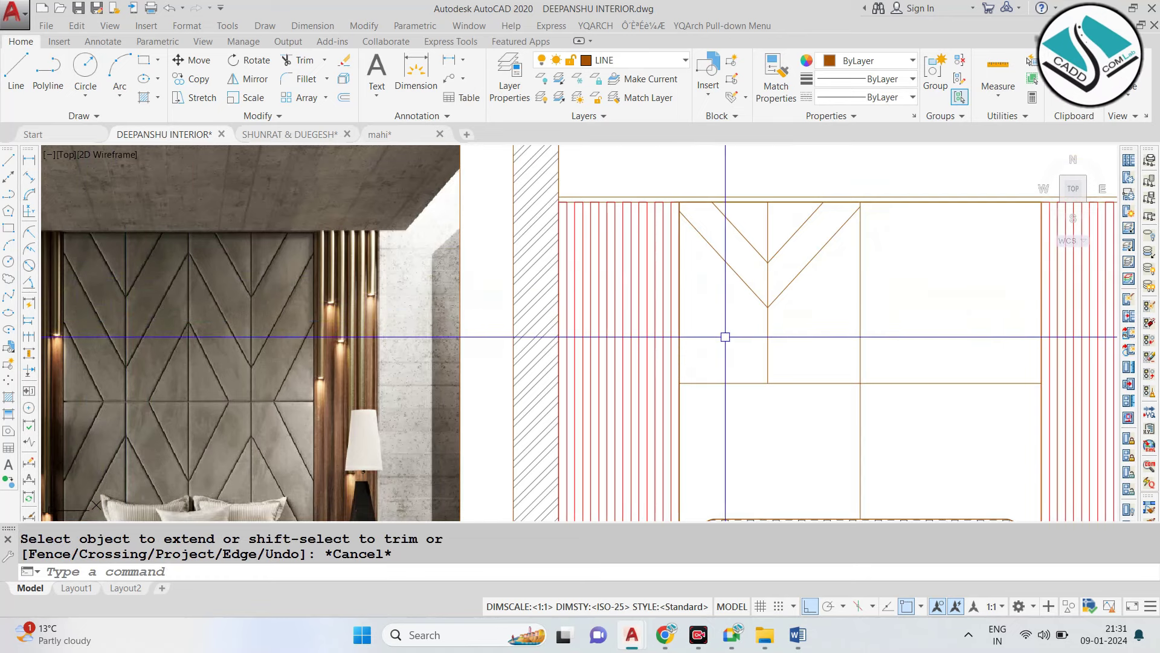
text(o)
key(Return)
text(6)
key(Return)
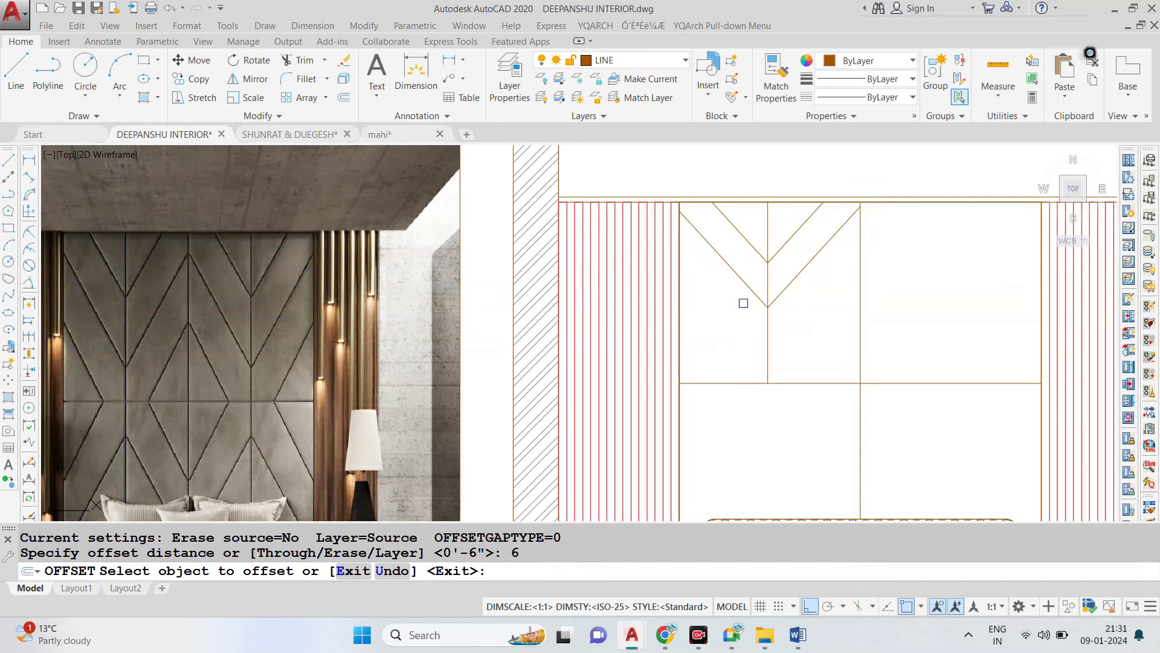
click(745, 287)
click(786, 289)
click(818, 351)
key(Escape)
Extend the left and right offset diagonals to meet at the apex.
text(ex)
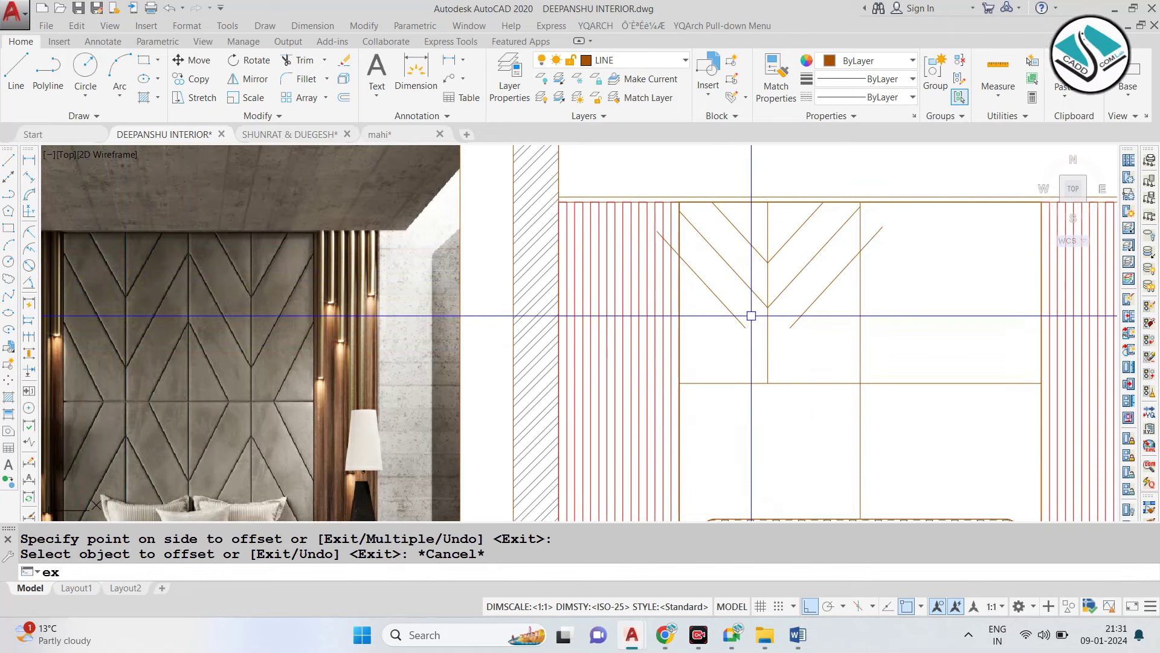
key(Return)
key(Return)
click(730, 310)
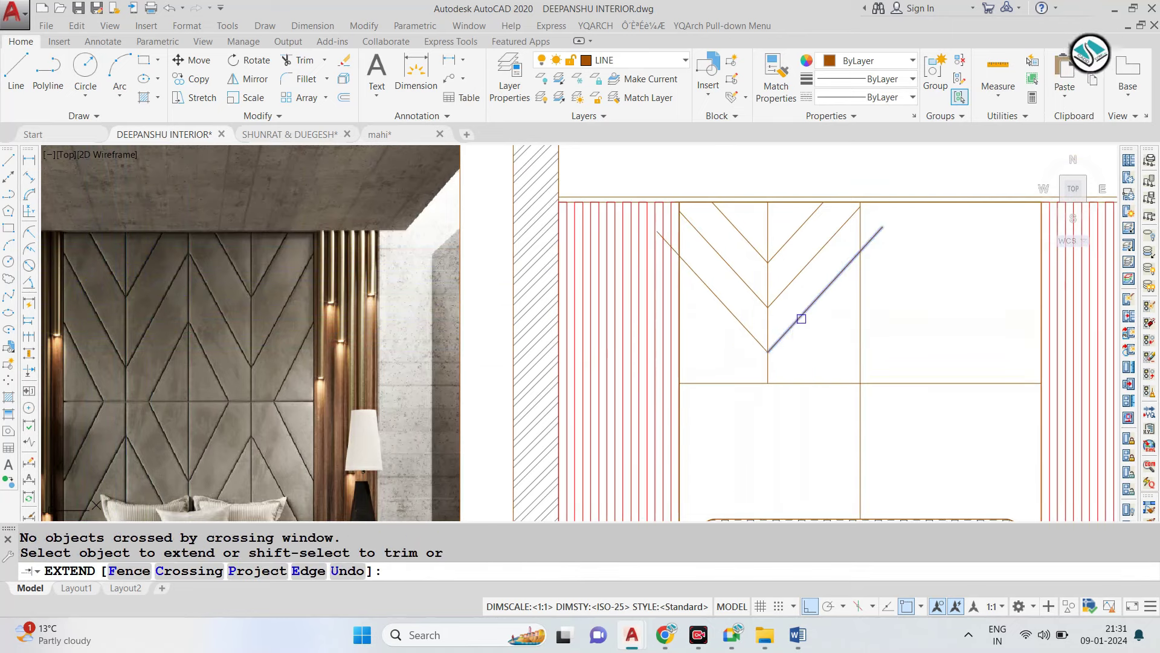
click(797, 338)
key(Escape)
Add another pair of parallel diagonals 6 apart outside the V.
key(Return)
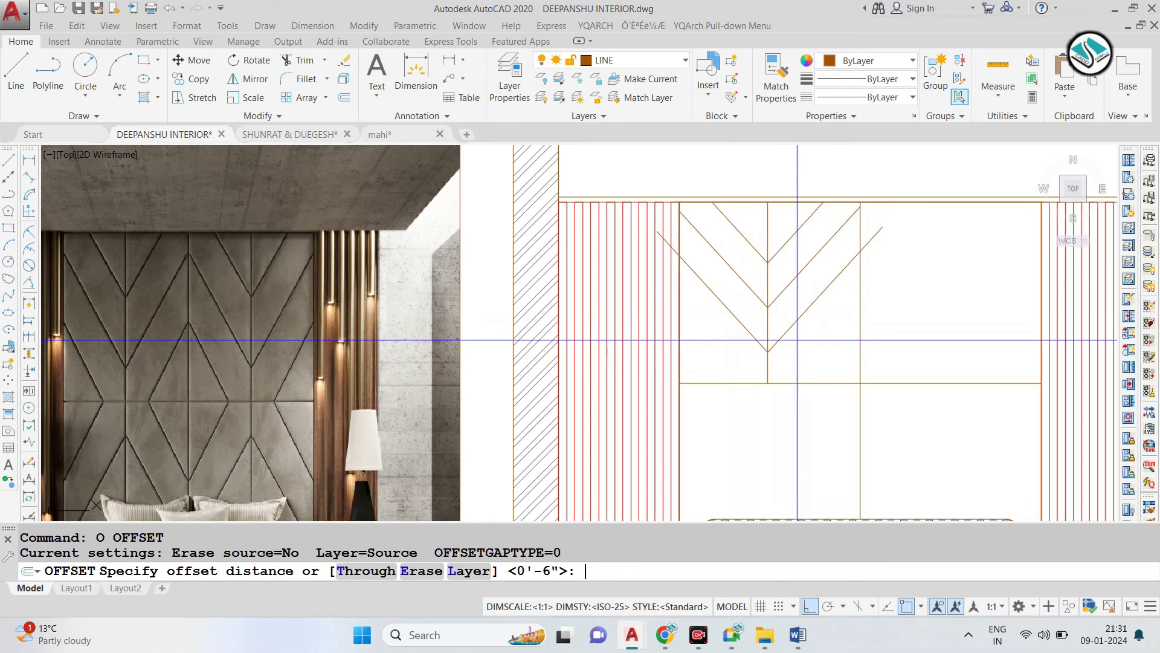
text(6)
key(Return)
click(725, 305)
click(689, 339)
click(797, 311)
click(823, 350)
key(Escape)
text(ex)
Trim the overshooting diagonal segments back to the panel edges.
key(Return)
click(768, 360)
key(Return)
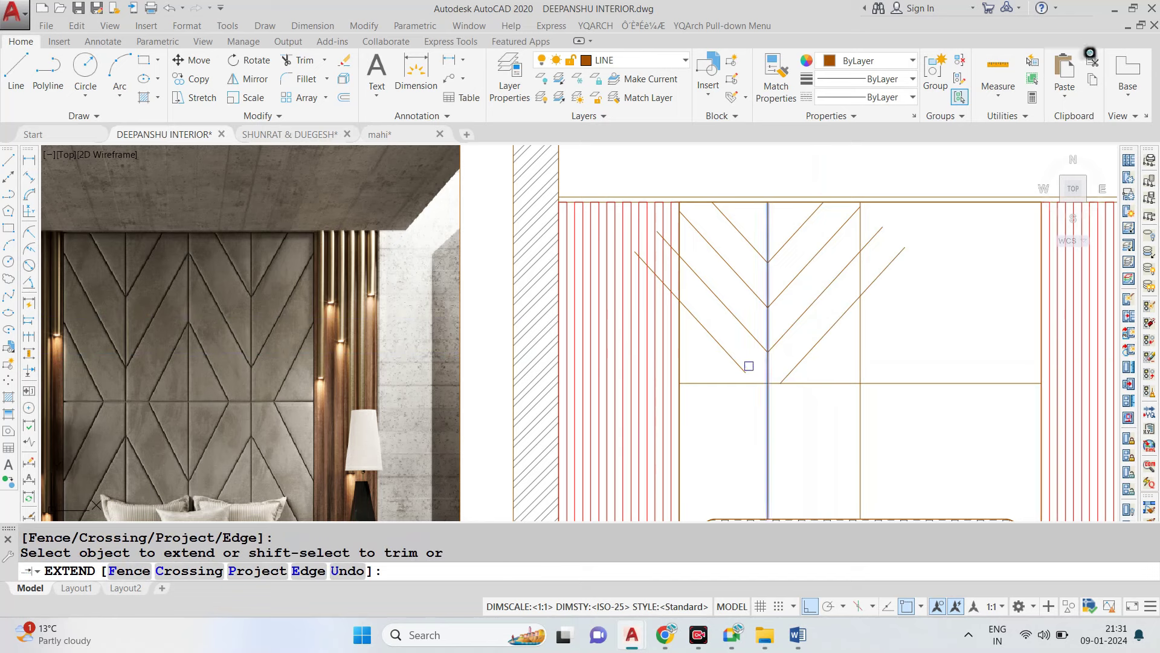
key(Escape)
text(tr)
key(Return)
key(Return)
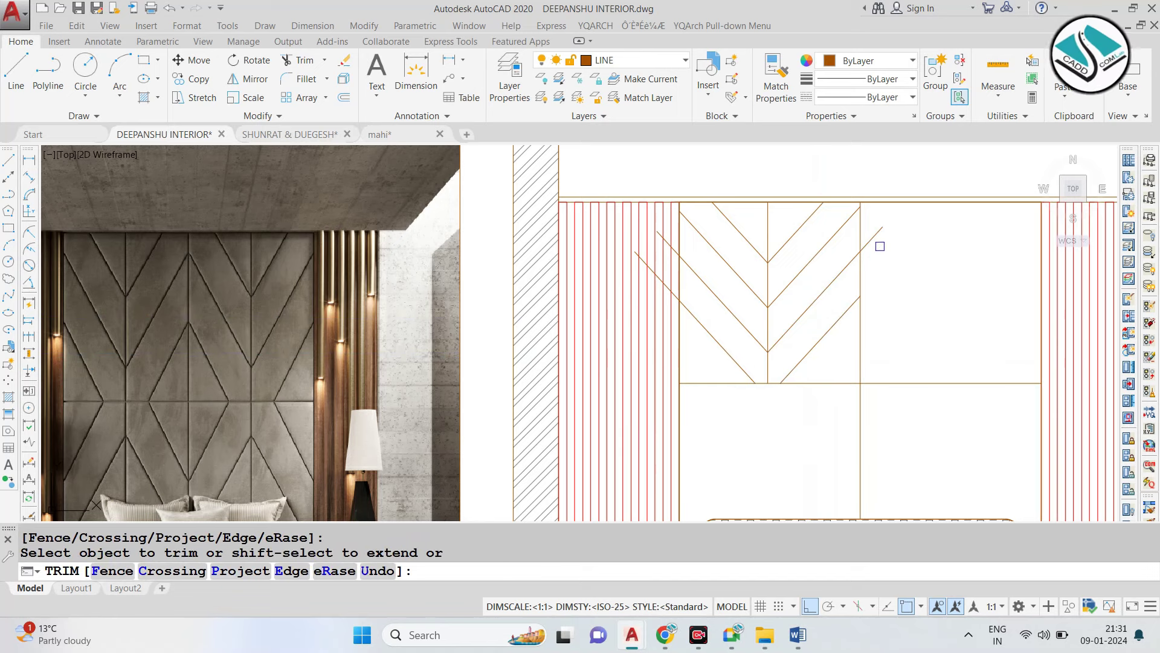
click(880, 246)
click(876, 202)
scroll(664, 220, up, 8)
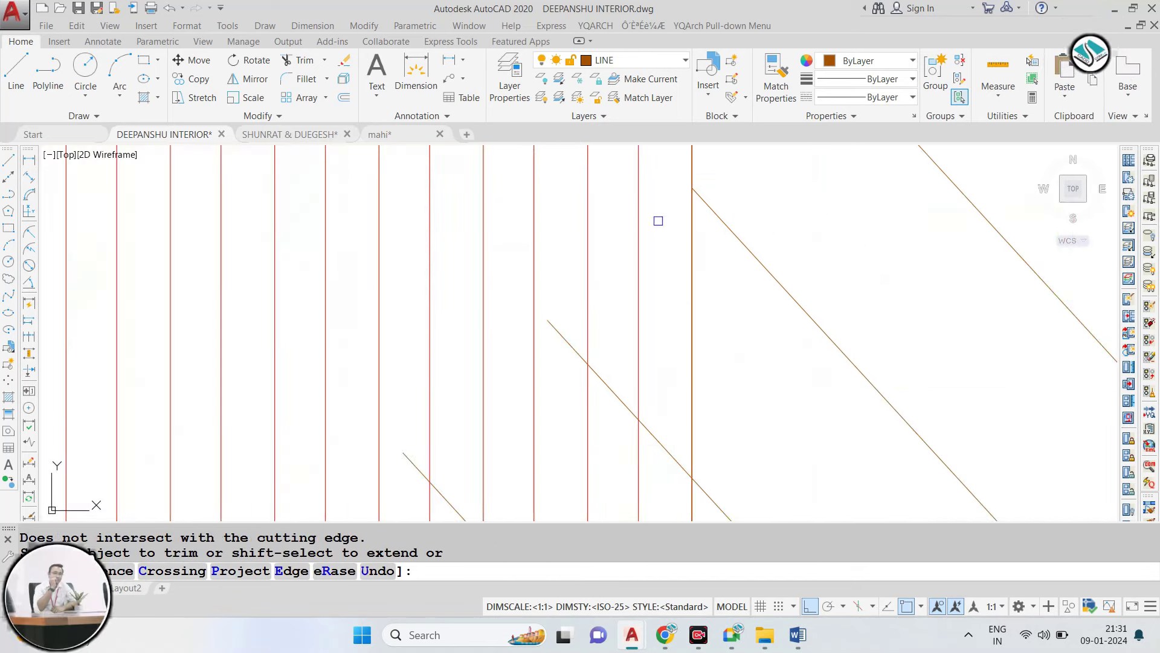
scroll(658, 375, down, 3)
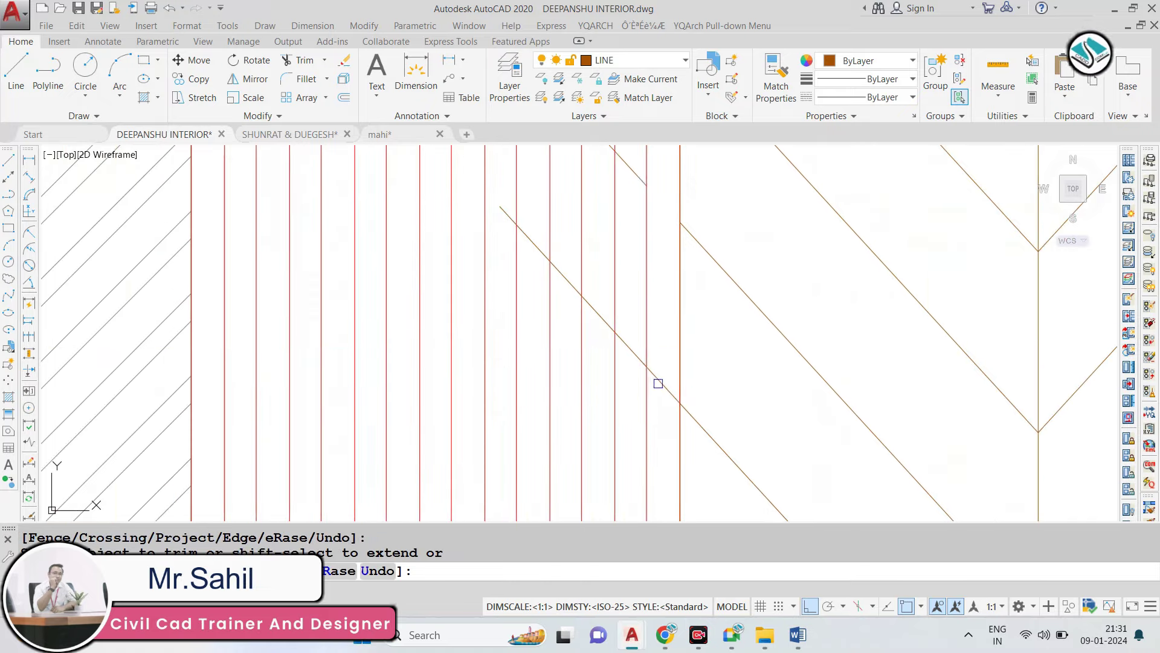
click(658, 383)
Erase the leftover stray diagonal pieces.
key(Escape)
key(Delete)
click(612, 219)
key(Delete)
scroll(638, 300, down, 5)
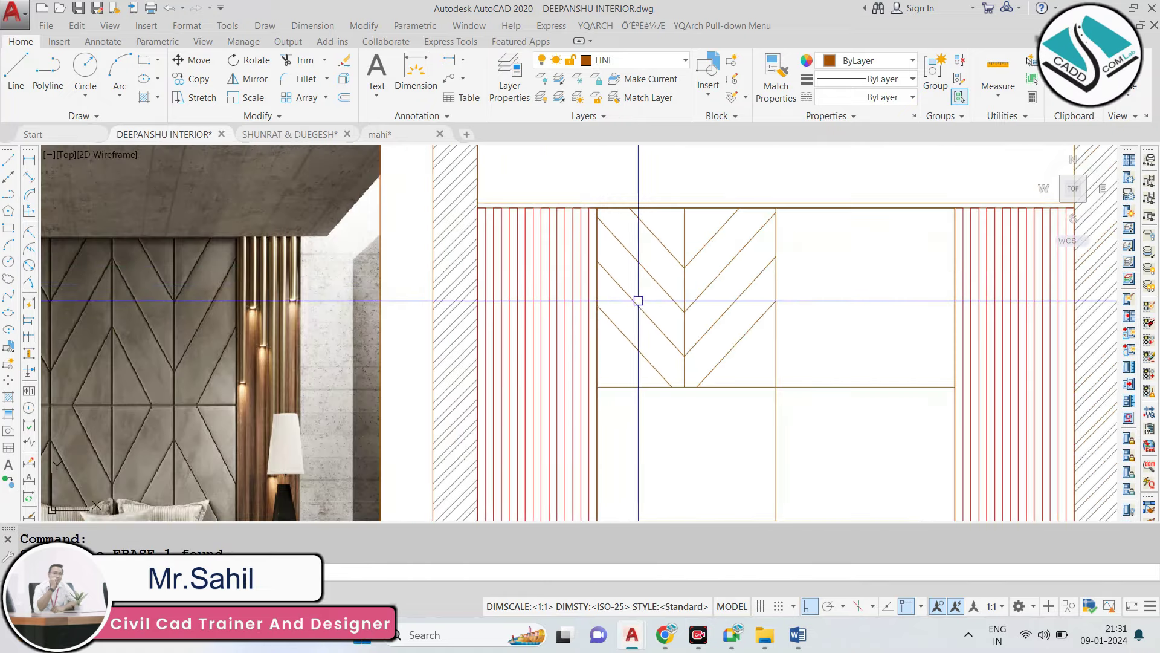
key(Escape)
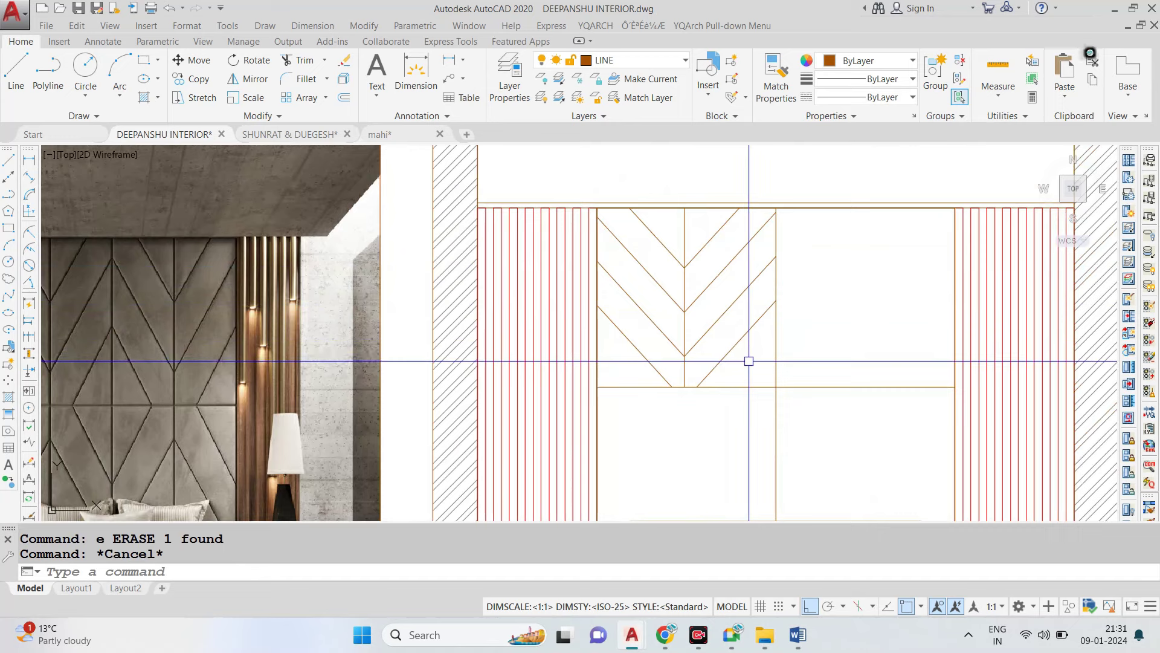
click(748, 361)
Mirror the chevron lines about the vertical panel edge, keeping the originals.
click(652, 266)
text(mi)
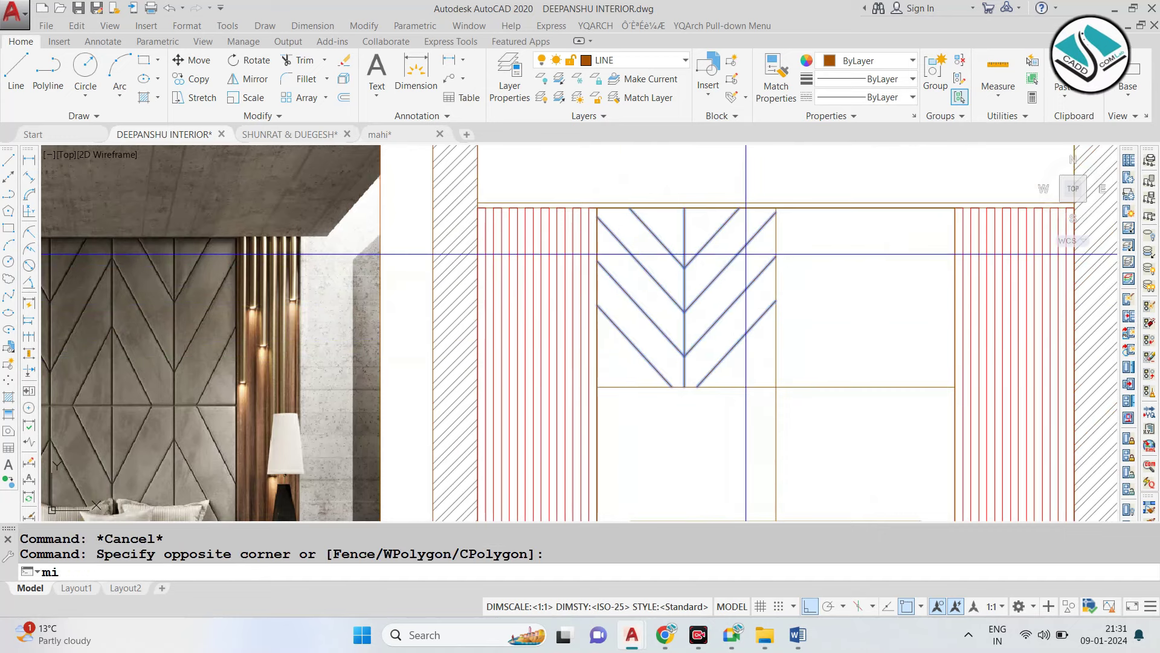
key(Return)
click(776, 208)
click(776, 387)
key(Return)
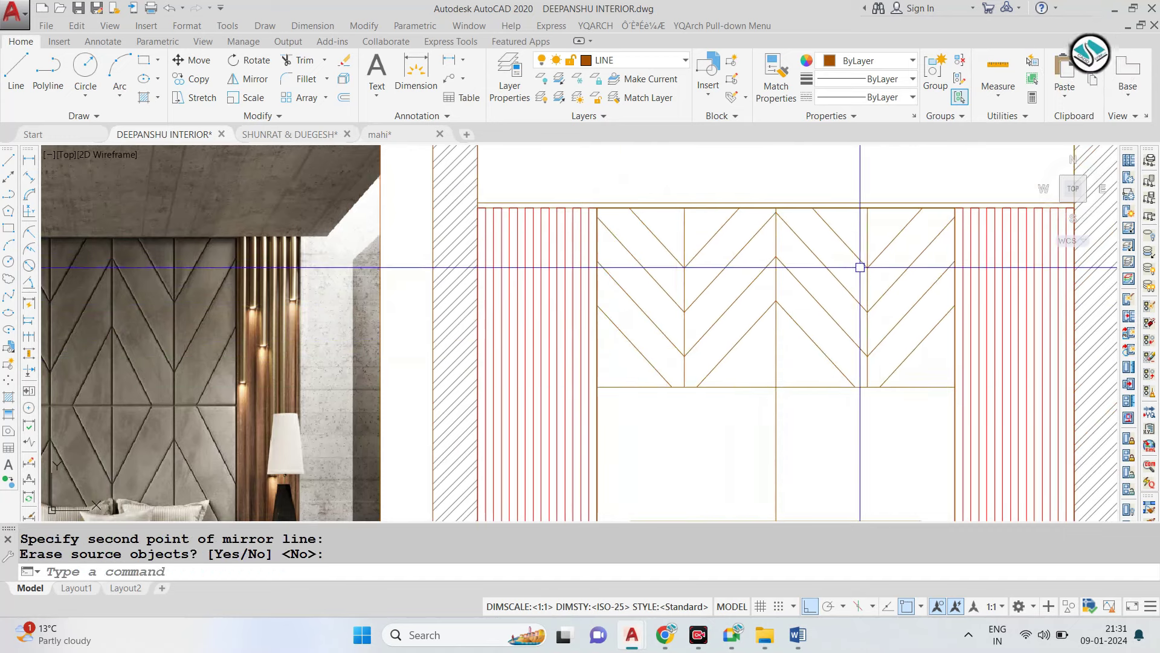
Select all chevron lines for a horizontal mirror, then cancel the attempt.
click(880, 228)
click(616, 381)
text(mi)
key(Return)
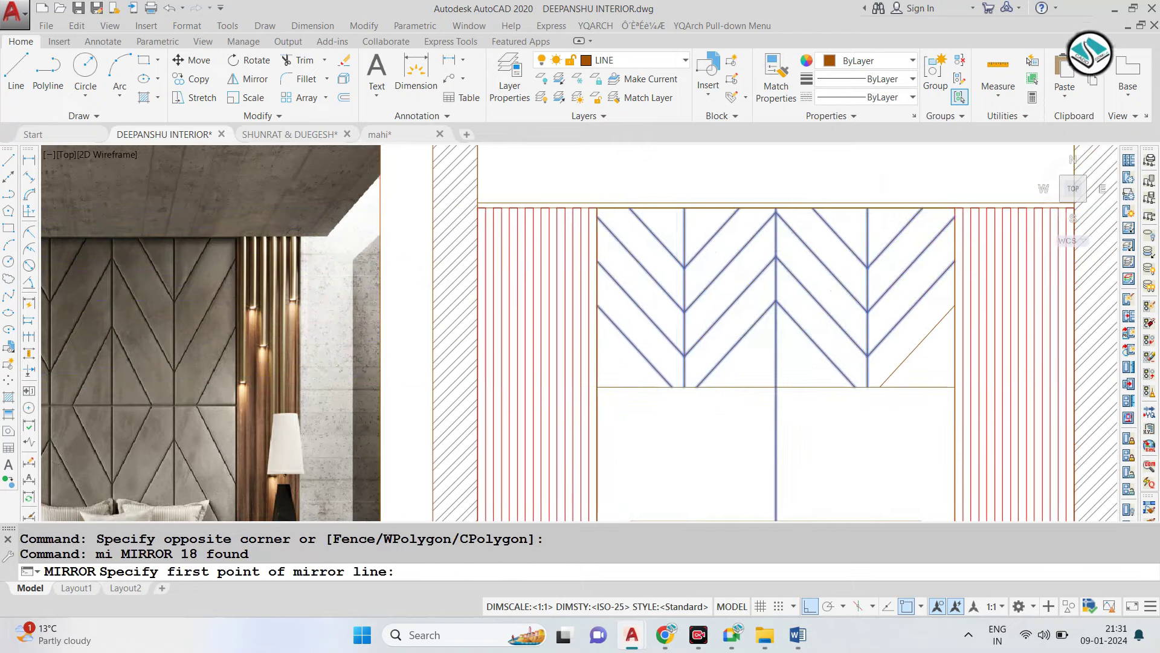
scroll(776, 332, down, 2)
scroll(776, 332, up, 2)
click(557, 329)
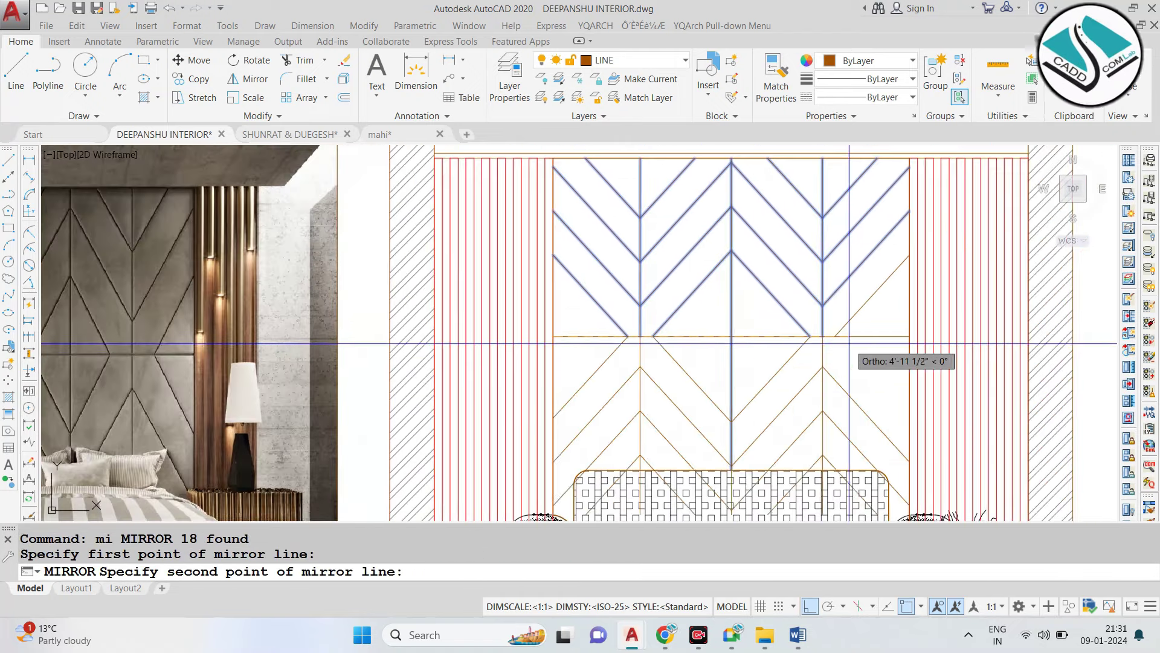
click(850, 343)
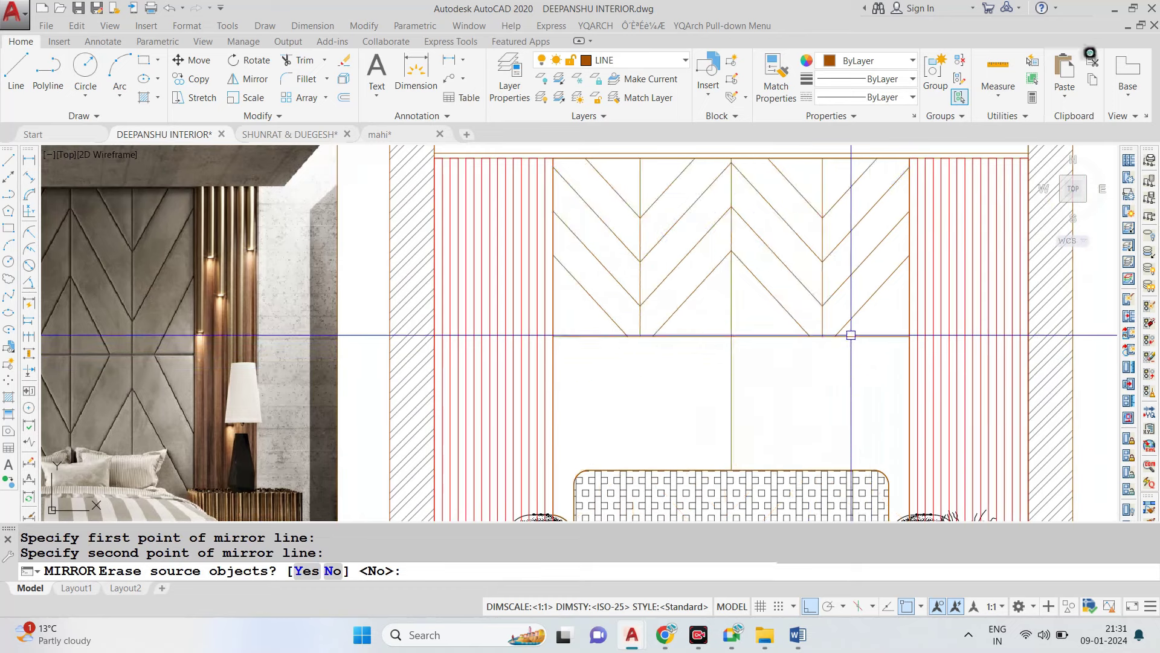
key(Escape)
Mirror the chevron lines about the horizontal line at the panel's lower-left corner, keeping originals.
click(796, 324)
click(601, 207)
text(m)
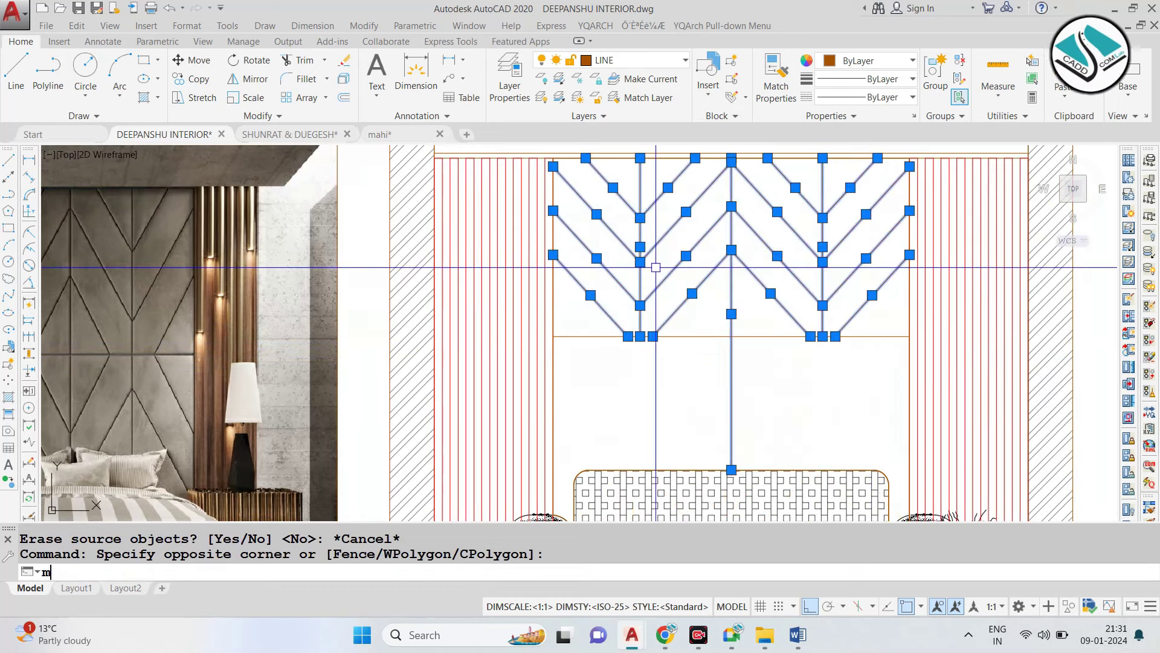
text(i)
key(Return)
click(553, 336)
click(843, 336)
key(Return)
Zoom and pan to view the whole elevation with the mirrored chevrons.
scroll(733, 316, down, 3)
scroll(738, 252, down, 2)
scroll(738, 252, down, 1)
middle_drag(775, 312, 708, 254)
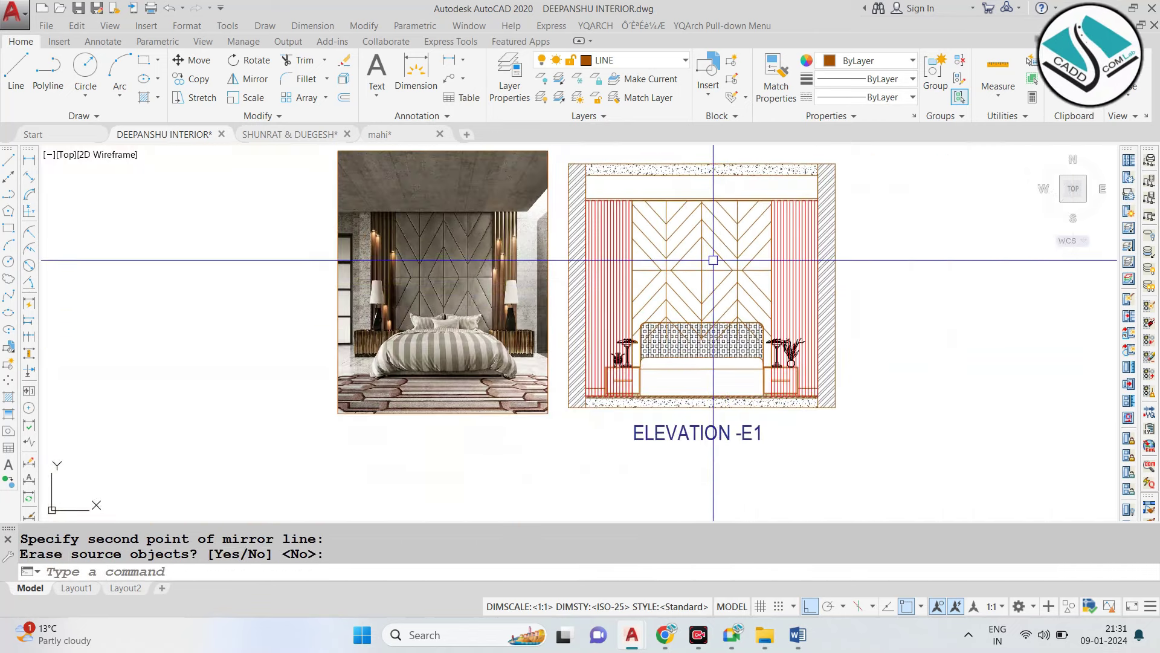
key(Escape)
scroll(665, 290, up, 3)
scroll(641, 339, up, 3)
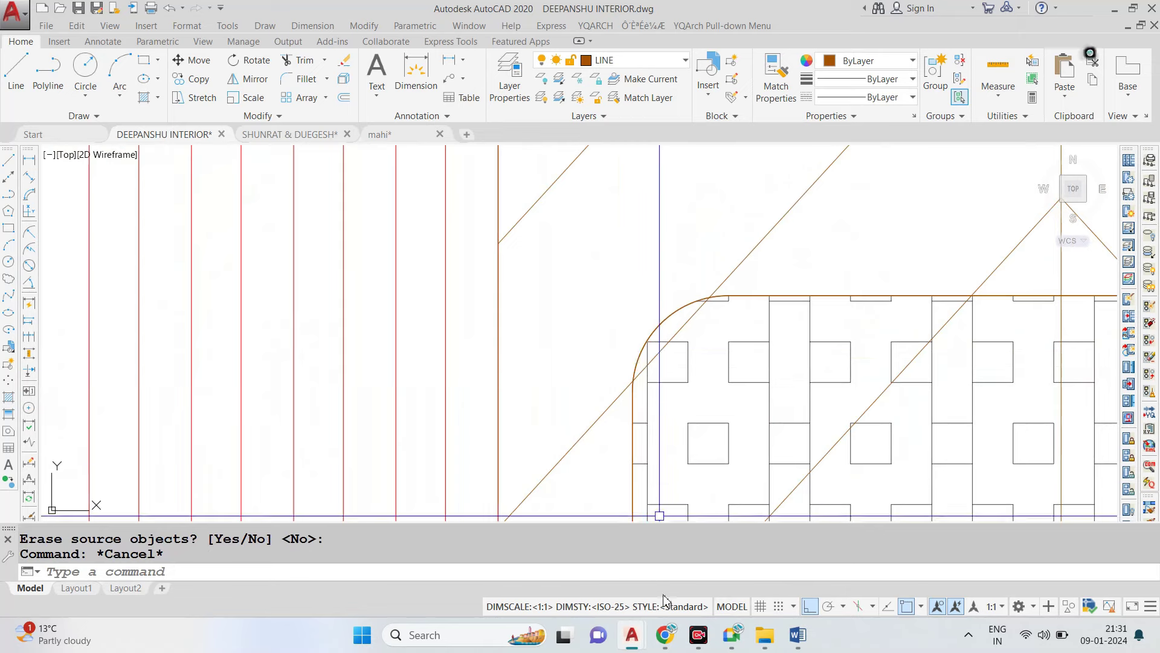
Switch to Chrome and return to the ceiling materials search results.
click(582, 544)
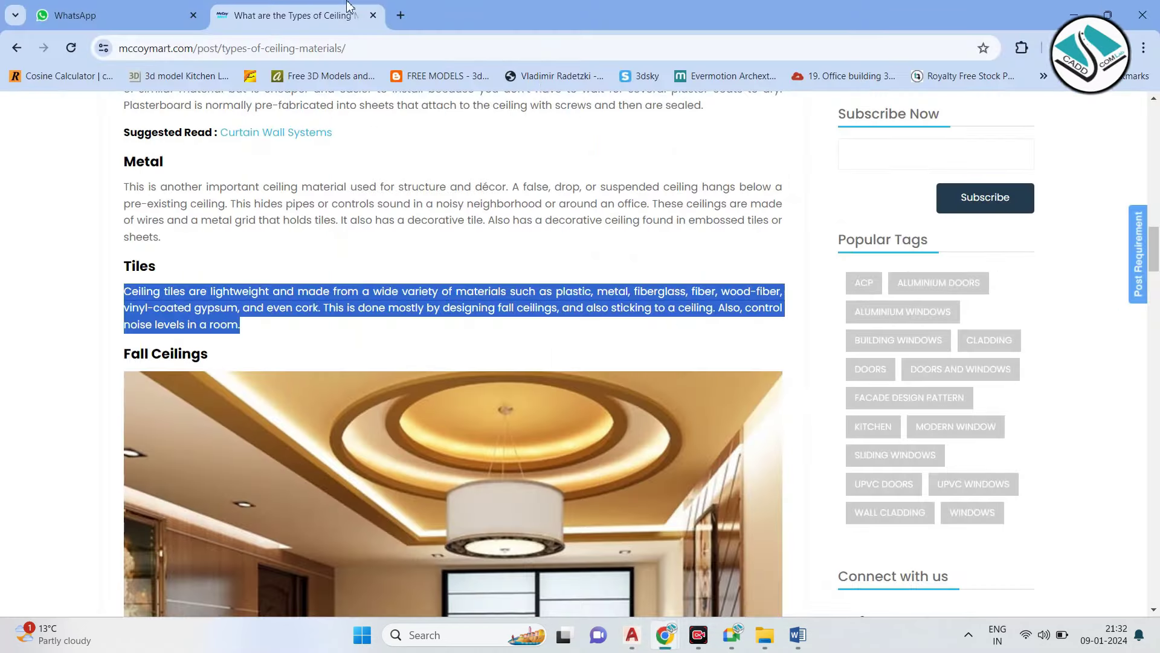
scroll(277, 181, up, 5)
scroll(181, 169, up, 5)
scroll(162, 170, up, 4)
click(17, 48)
scroll(329, 256, up, 5)
scroll(297, 205, up, 3)
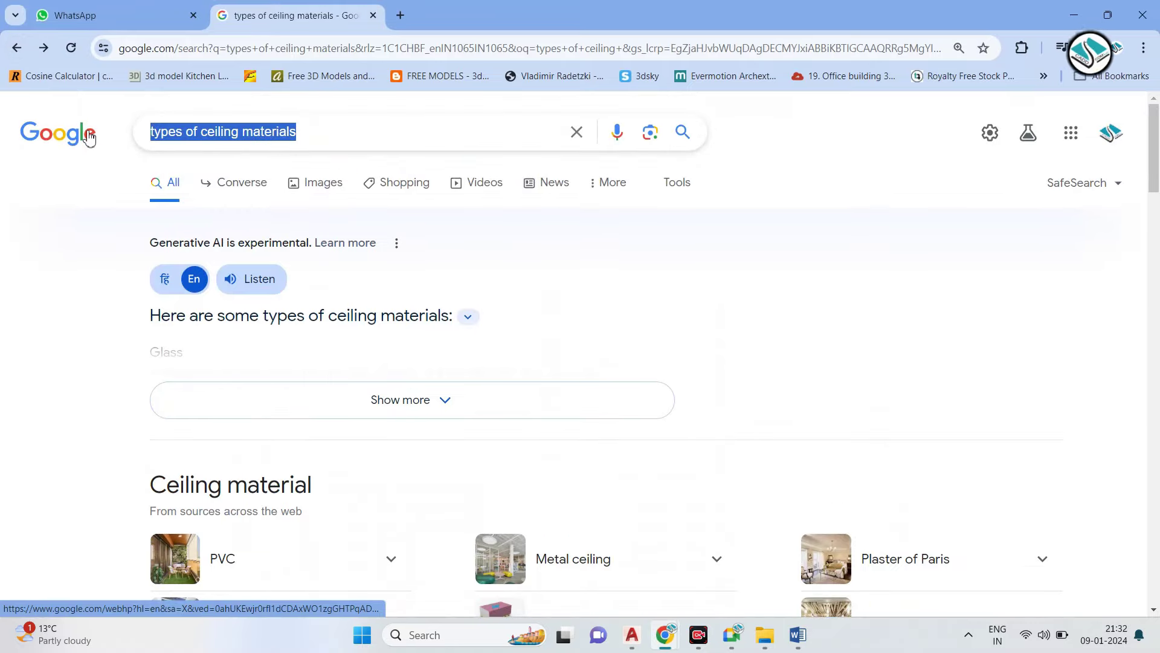
Search 'bedback', choose 'bed back cushion', and browse the image results.
text(bedback)
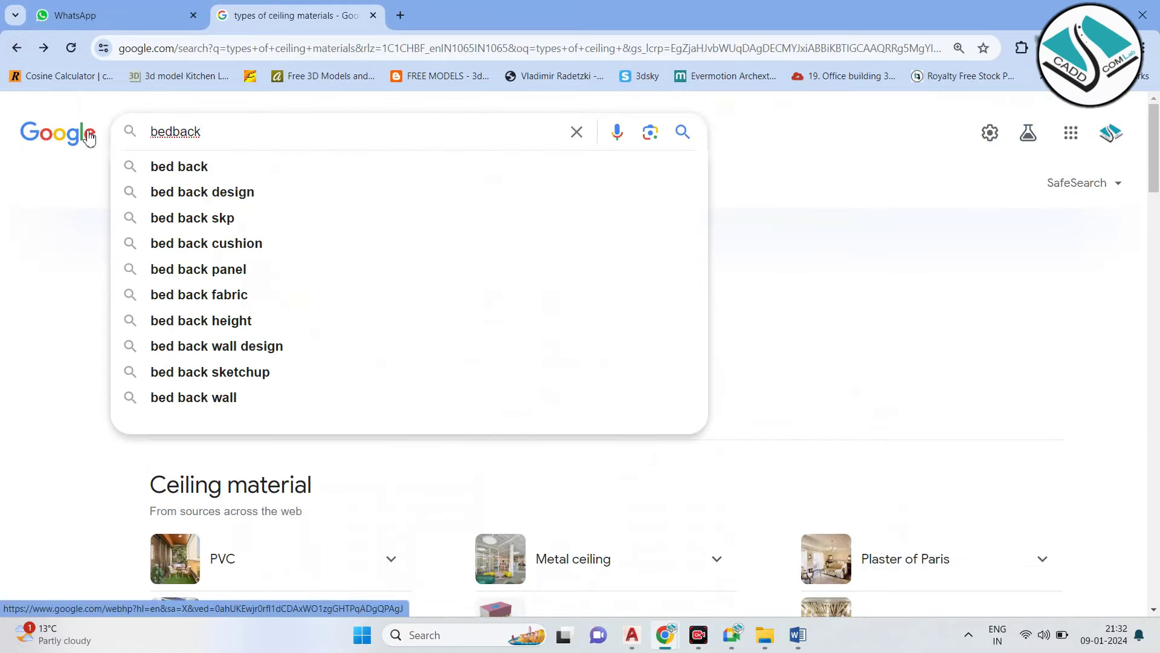
click(192, 244)
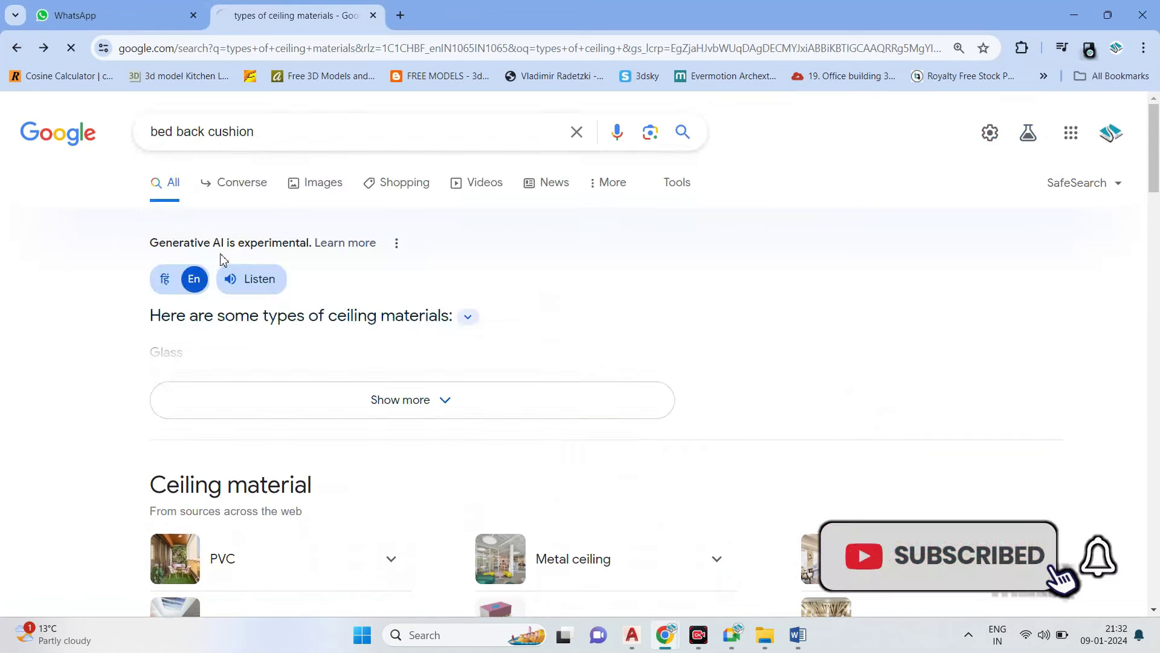
click(410, 188)
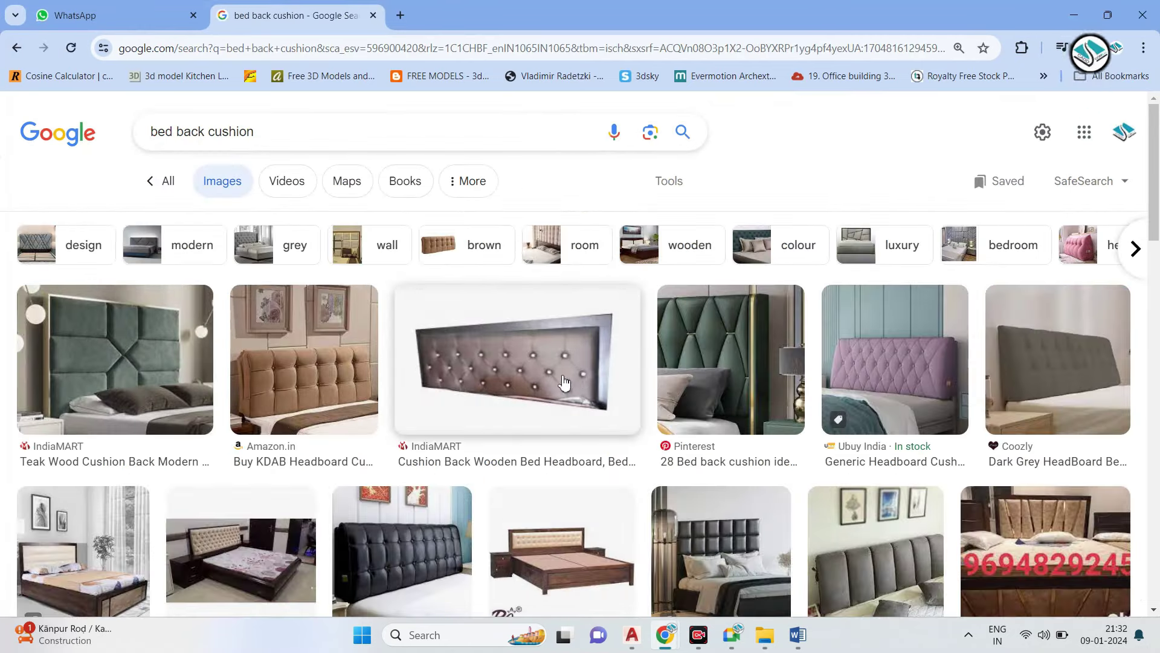
scroll(307, 375, down, 1)
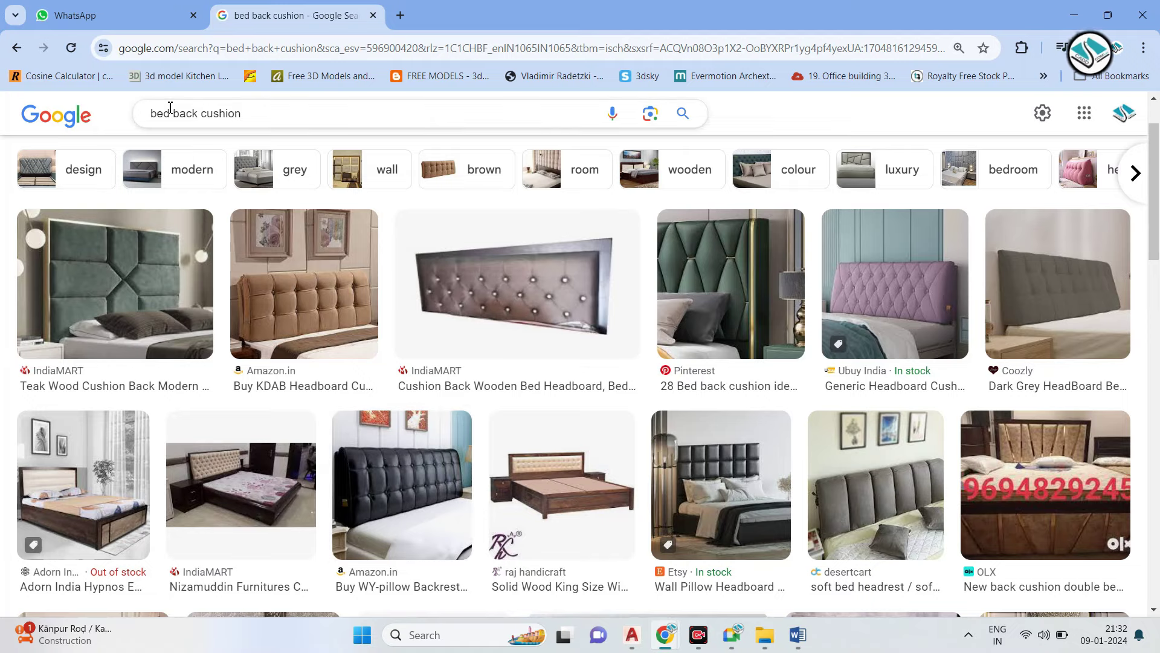
scroll(528, 388, down, 4)
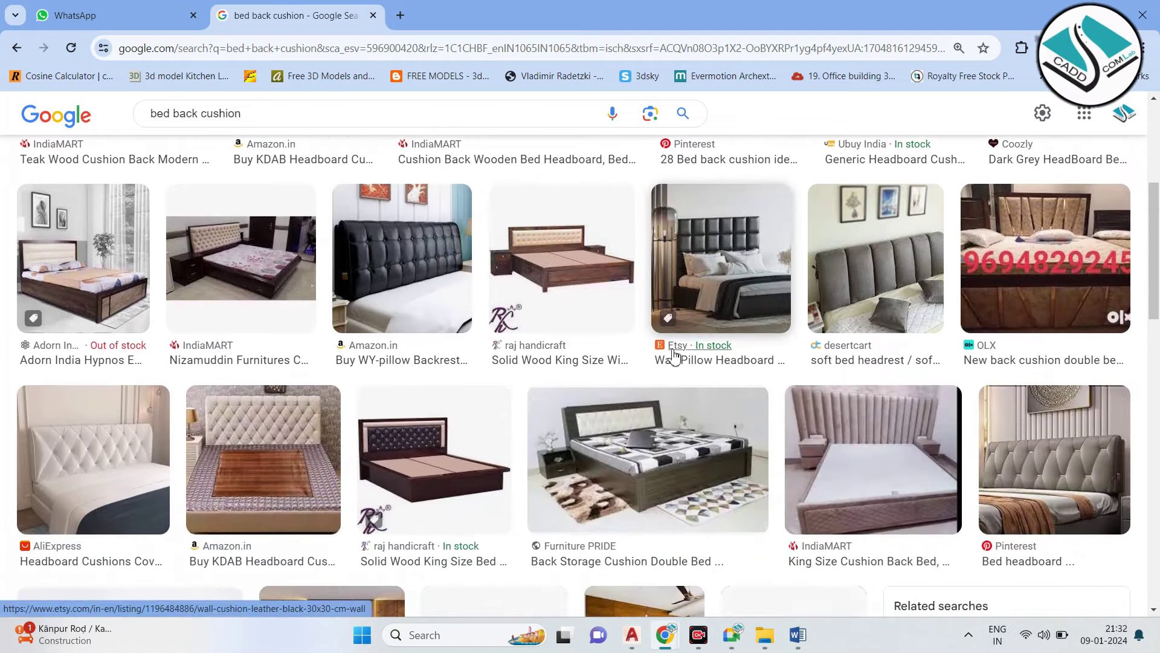
scroll(674, 357, down, 2)
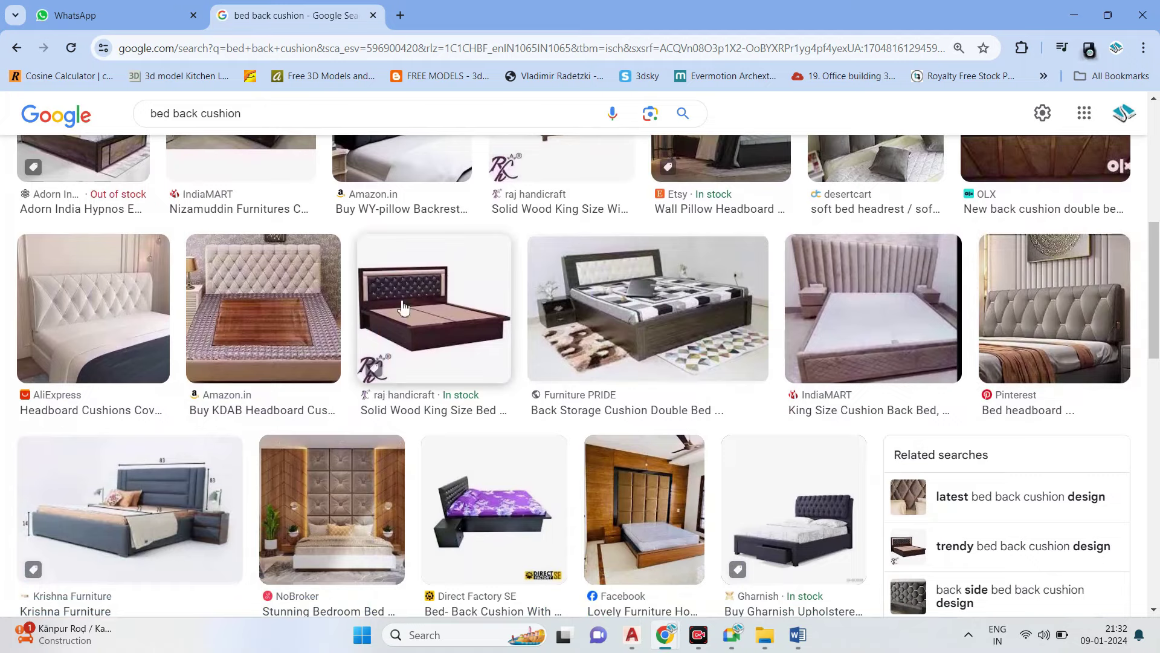
scroll(302, 212, up, 8)
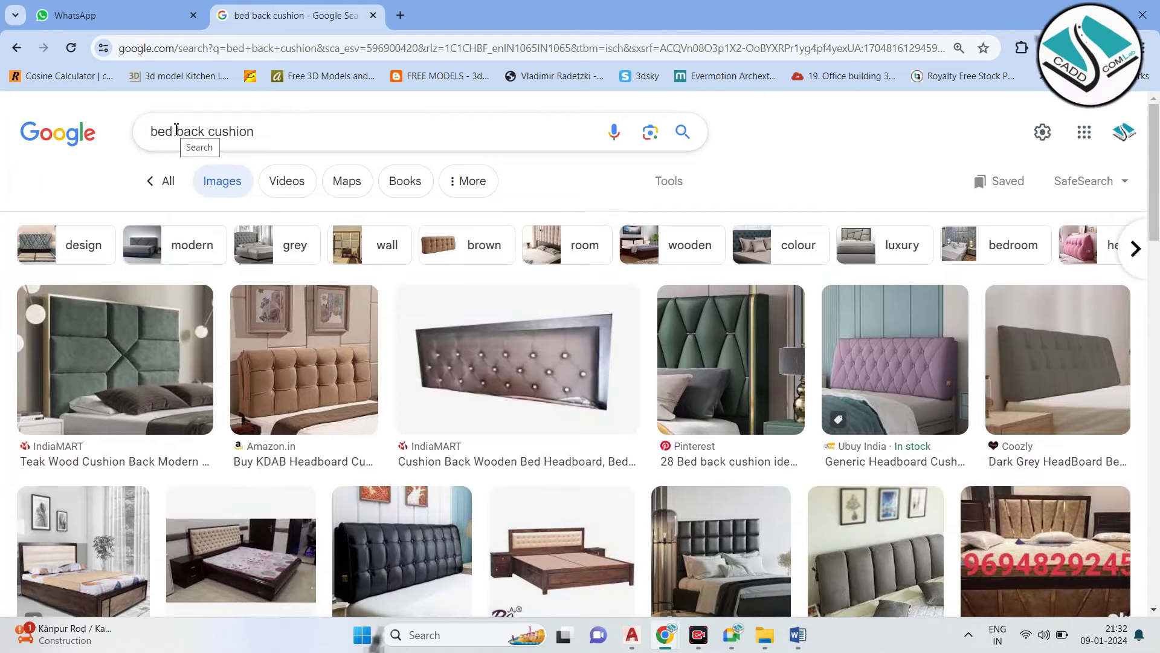
Search images for 'bed back wall cushion' and scroll through the results.
click(209, 129)
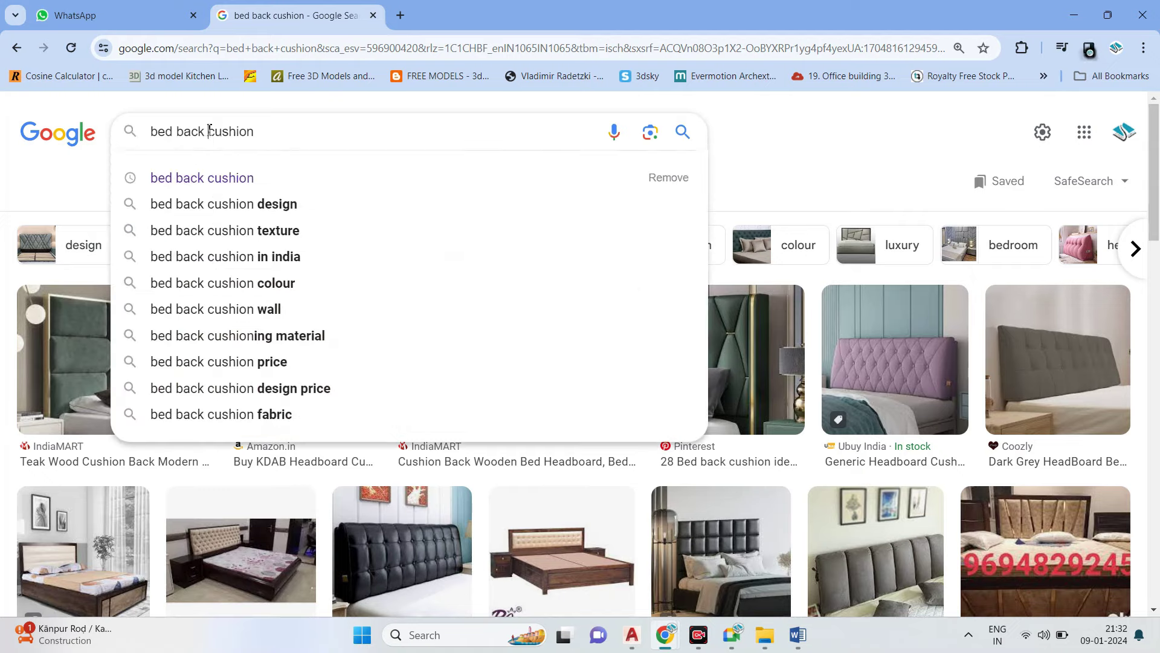
text(wa)
key(Return)
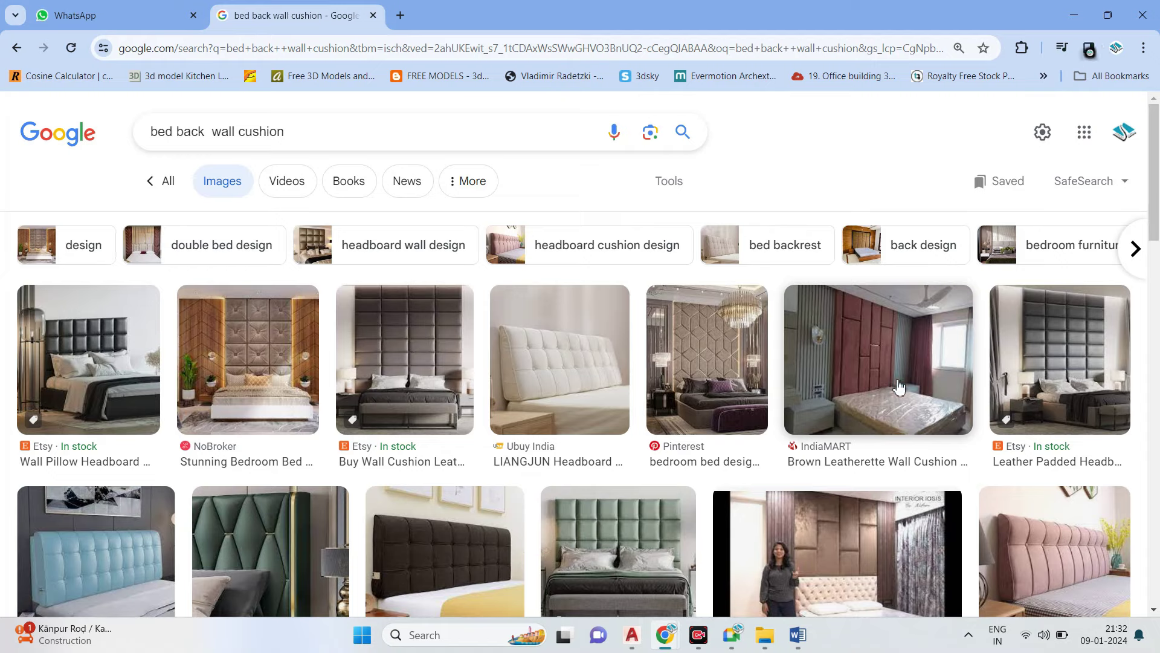
scroll(898, 386, down, 1)
scroll(888, 385, down, 3)
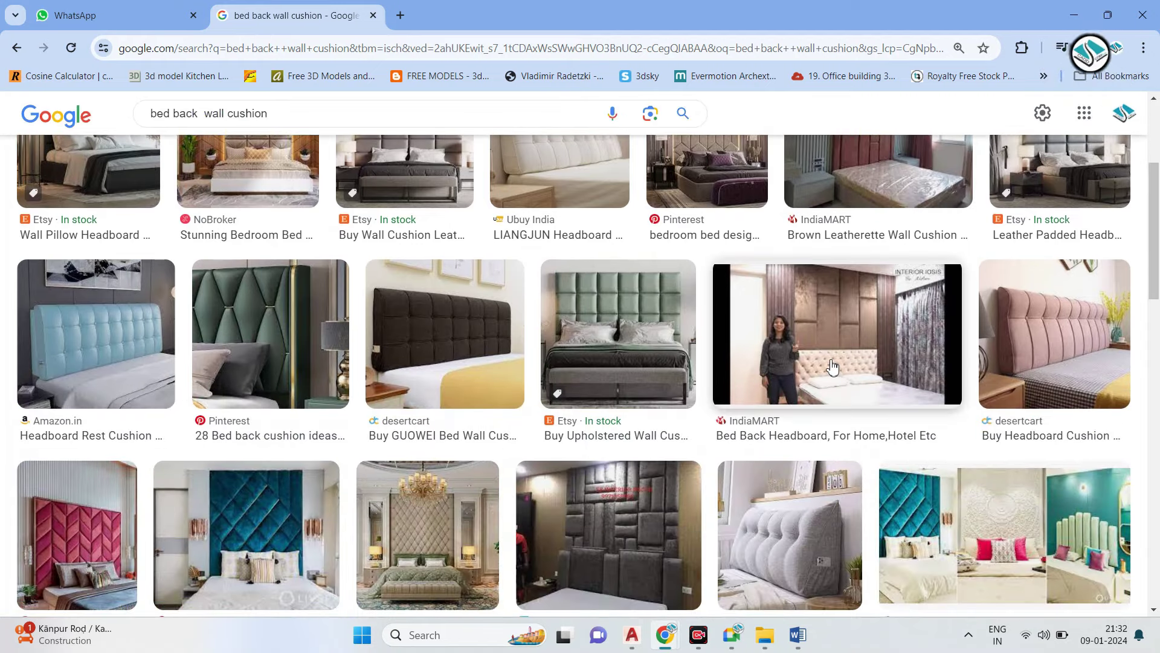
scroll(732, 382, down, 1)
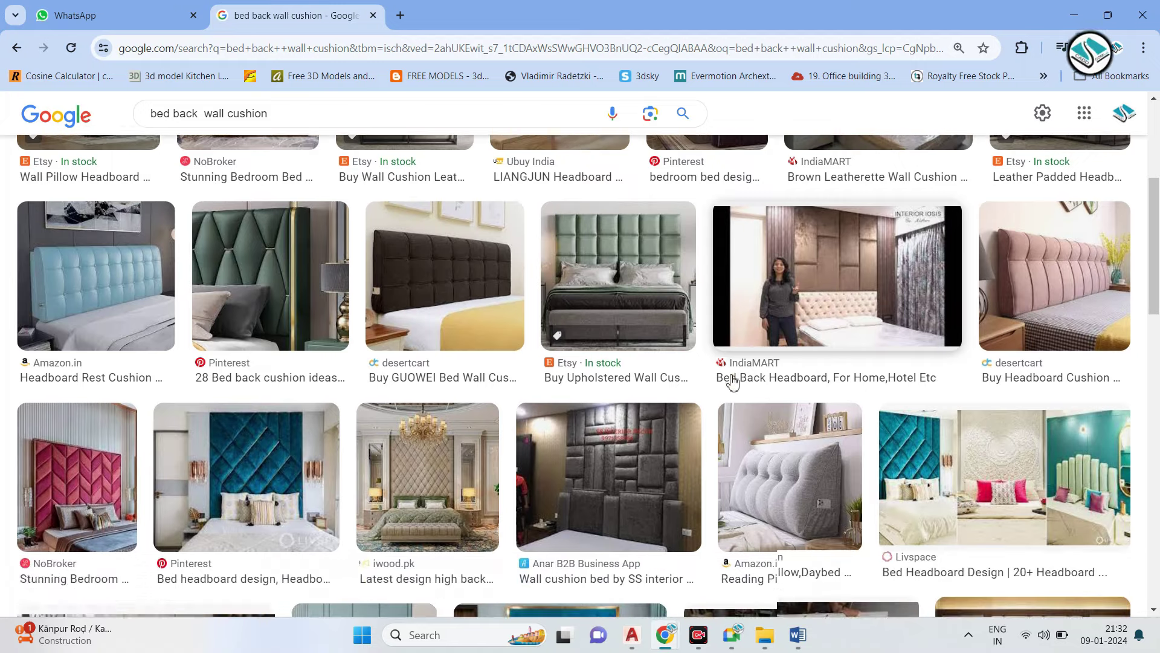
scroll(729, 378, down, 3)
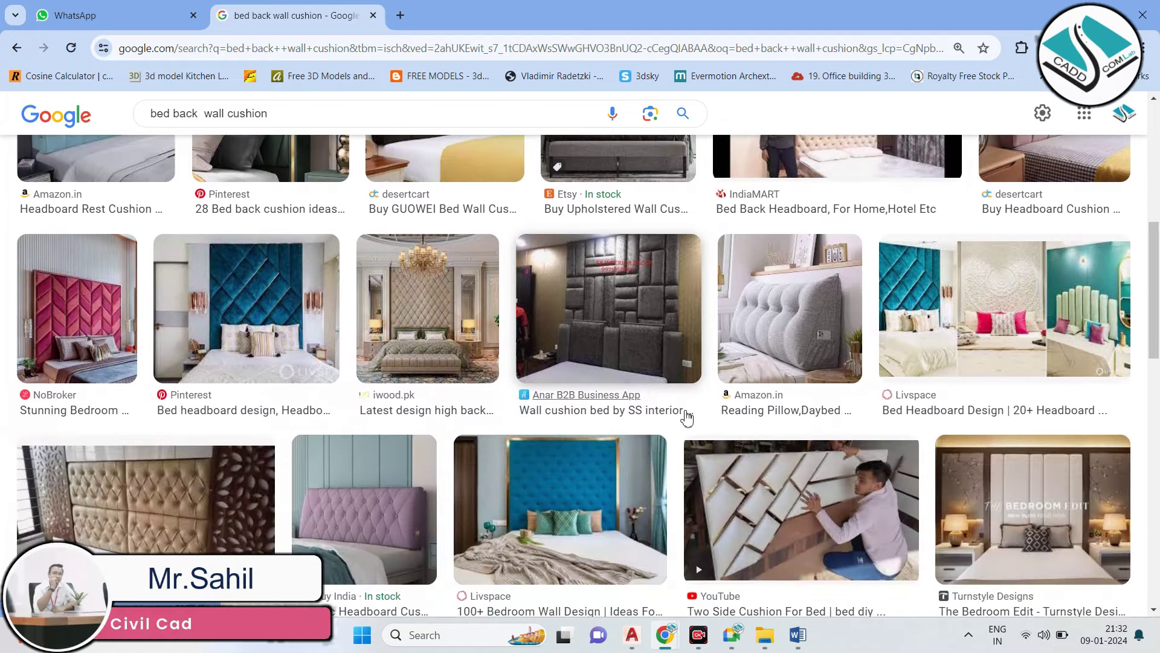
scroll(670, 417, down, 2)
scroll(652, 419, down, 4)
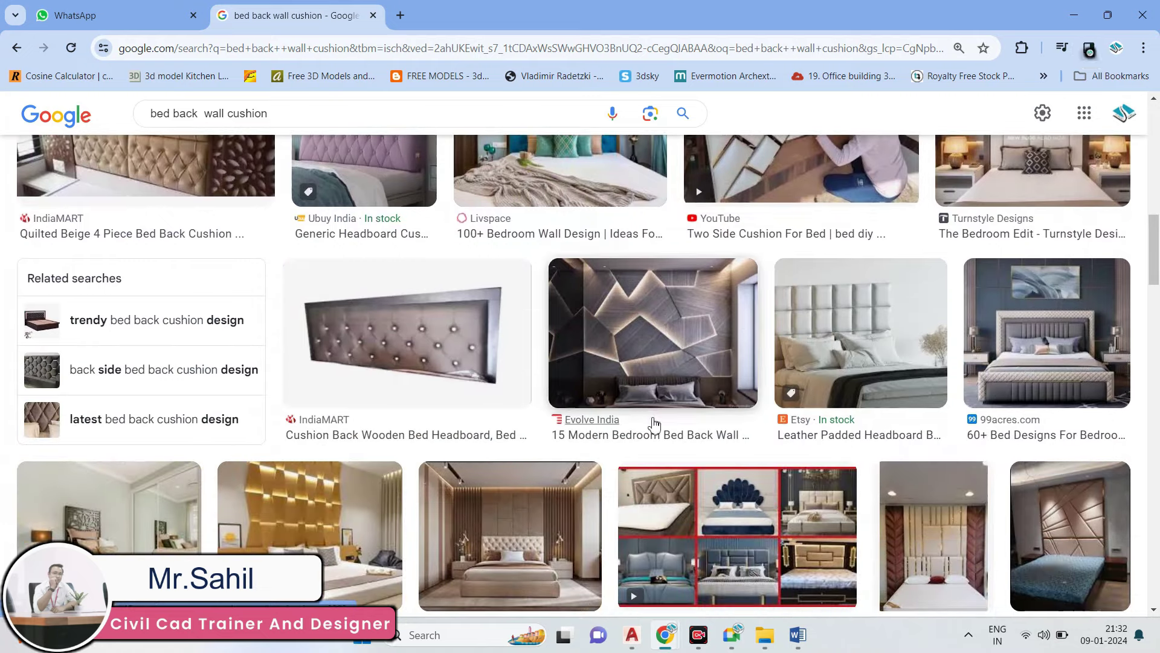
scroll(725, 408, down, 3)
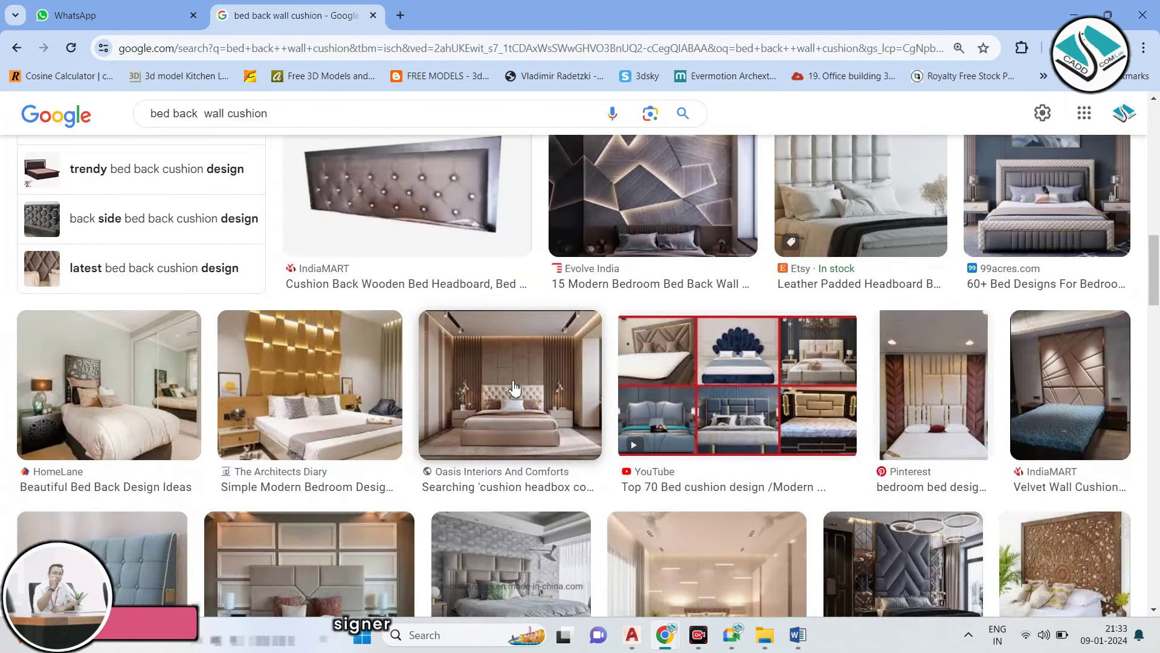
Open the Oasis Interiors cushioned-headboard photo full size in a new tab, then minimize Chrome.
click(581, 399)
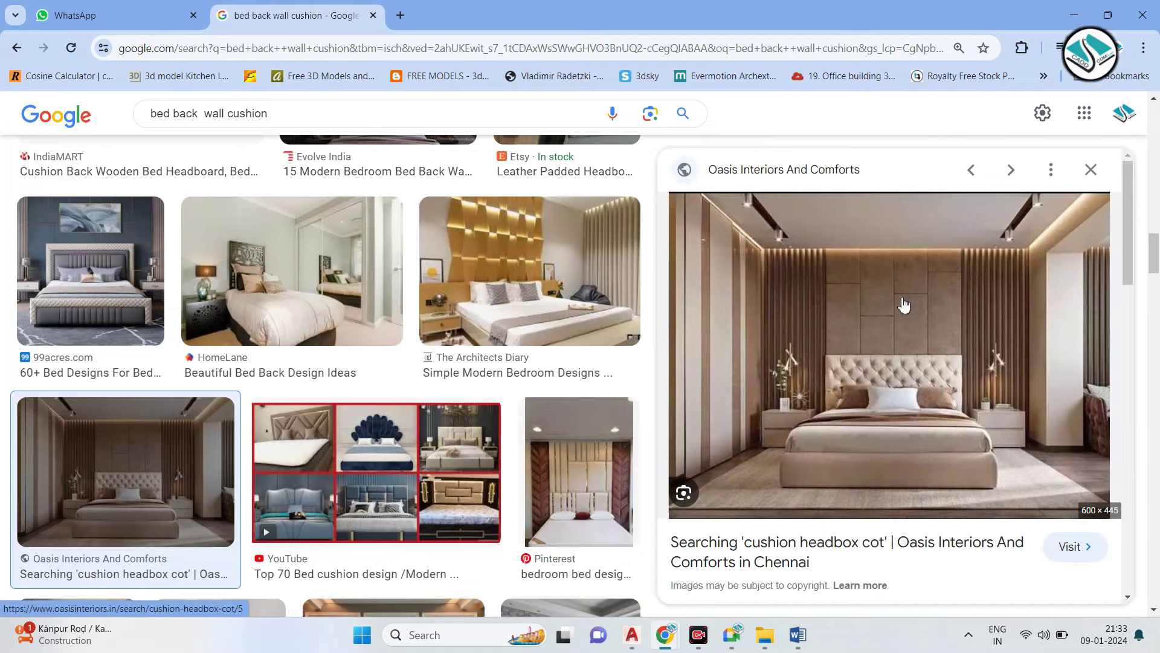
right_click(903, 305)
click(987, 507)
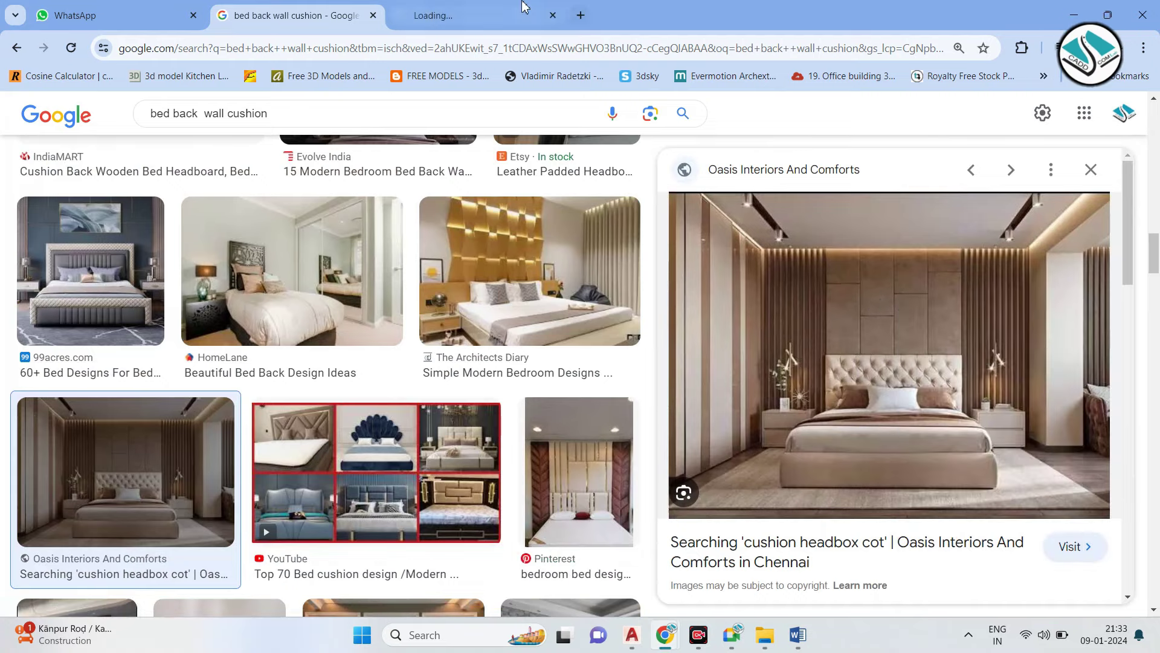
click(523, 7)
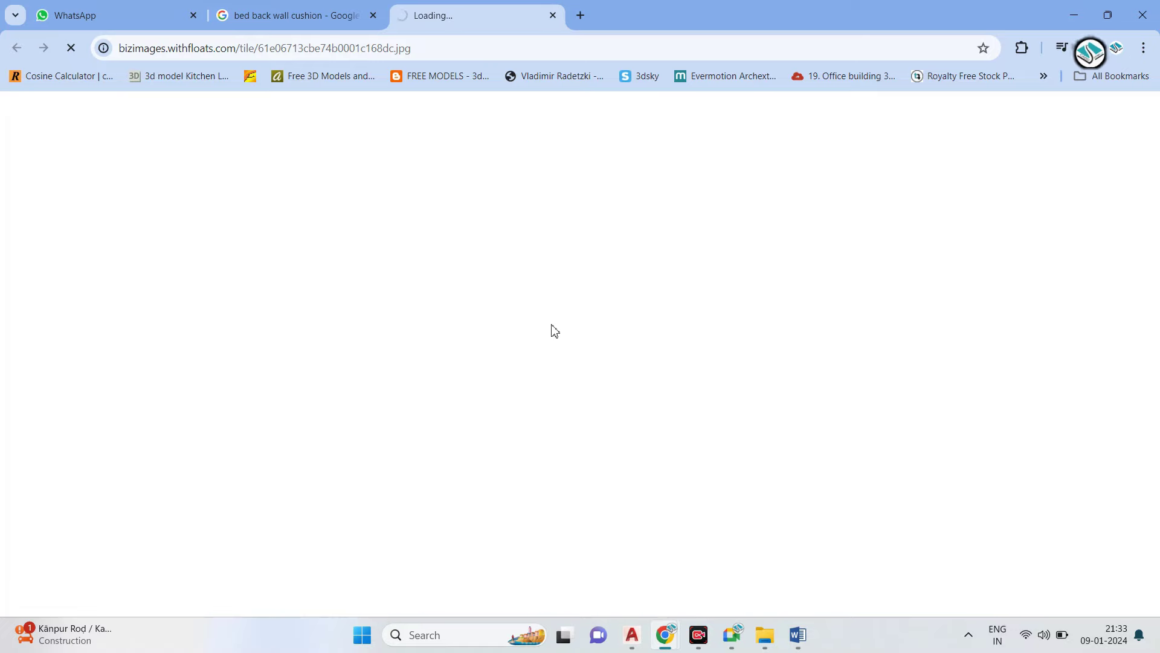
click(312, 6)
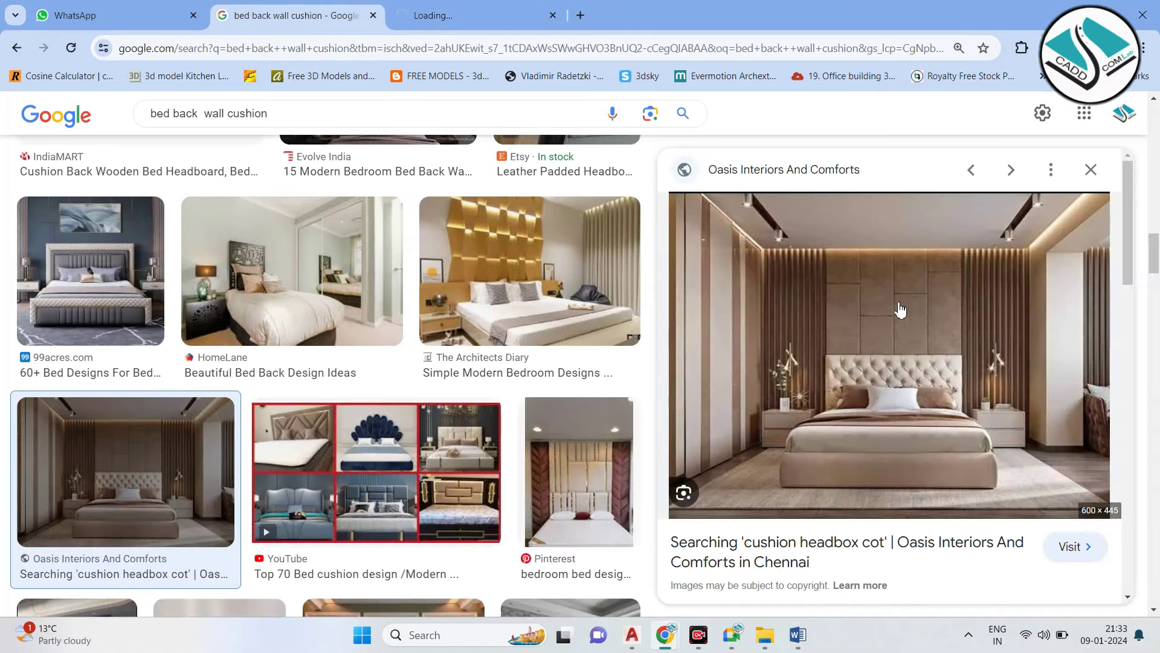
click(483, 7)
click(1077, 13)
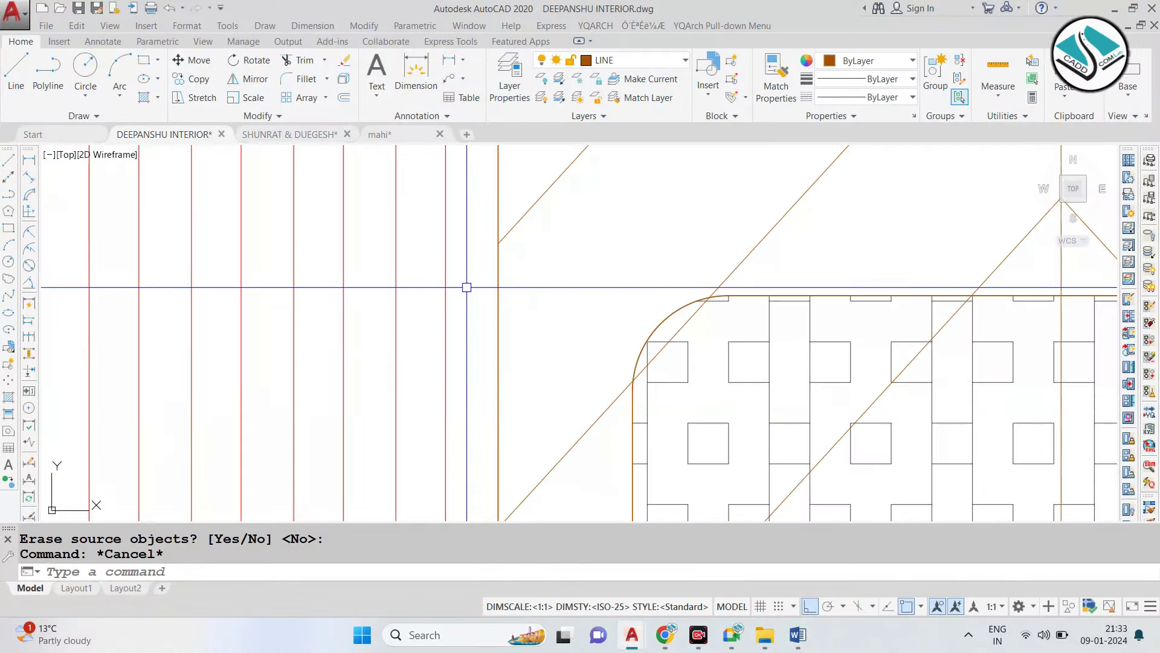
Trim a chevron segment at the headboard corner, using all objects as cutting edges.
scroll(505, 290, down, 2)
scroll(504, 297, up, 2)
key(Return)
key(Return)
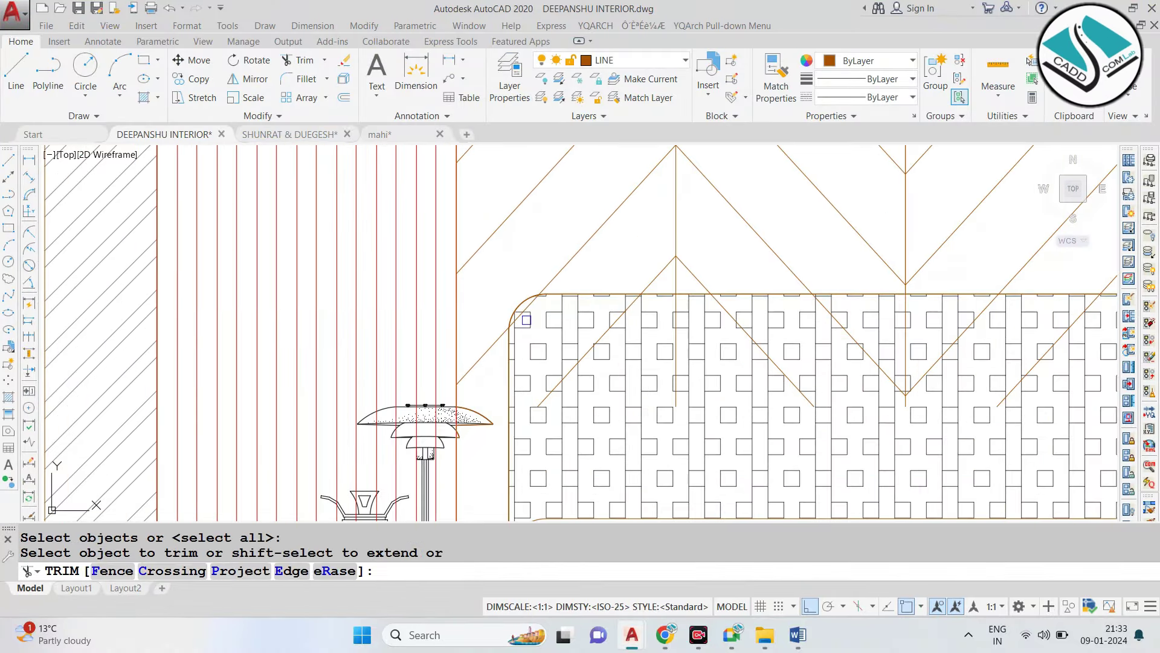
scroll(547, 232, up, 2)
scroll(554, 231, up, 3)
click(555, 230)
scroll(556, 230, down, 4)
scroll(444, 354, up, 2)
scroll(521, 282, down, 3)
scroll(473, 261, up, 1)
Attempt a trim at the intersection, then erase the diagonal below the headboard top edge.
text(tr)
key(Return)
key(Return)
scroll(662, 189, up, 3)
click(692, 200)
scroll(564, 329, down, 4)
scroll(517, 274, up, 1)
scroll(459, 386, up, 2)
key(Escape)
click(582, 284)
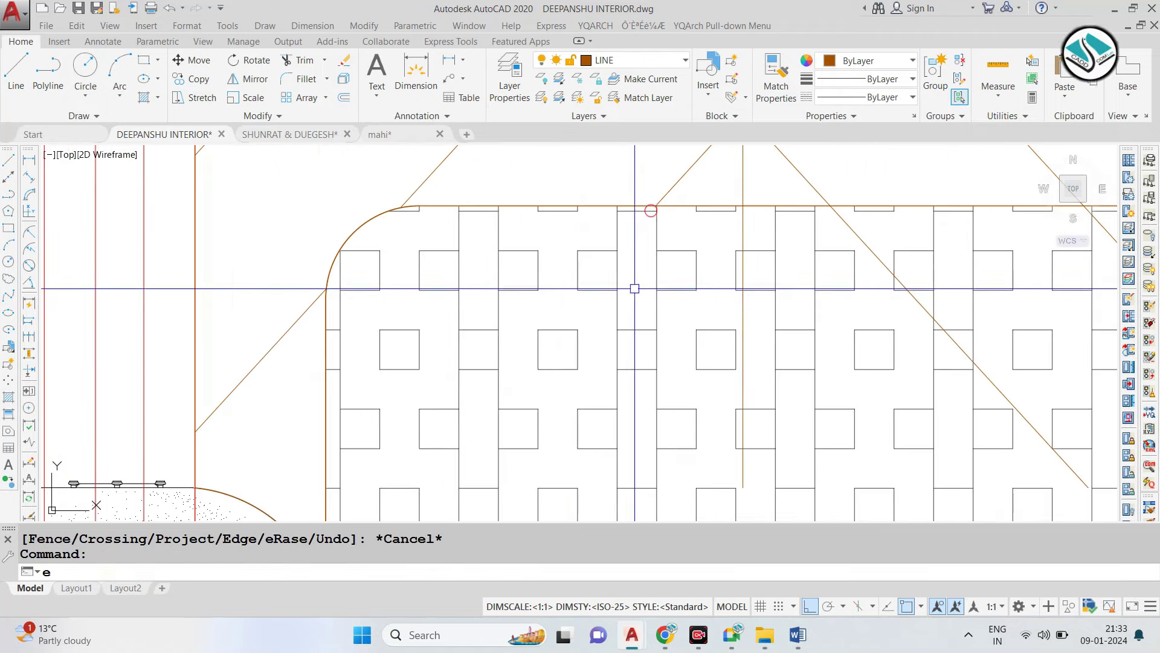
text(e)
key(Return)
Trim a diagonal at the headboard top edge and erase a stray diagonal.
middle_drag(704, 288, 482, 309)
text(tr)
key(Return)
click(610, 283)
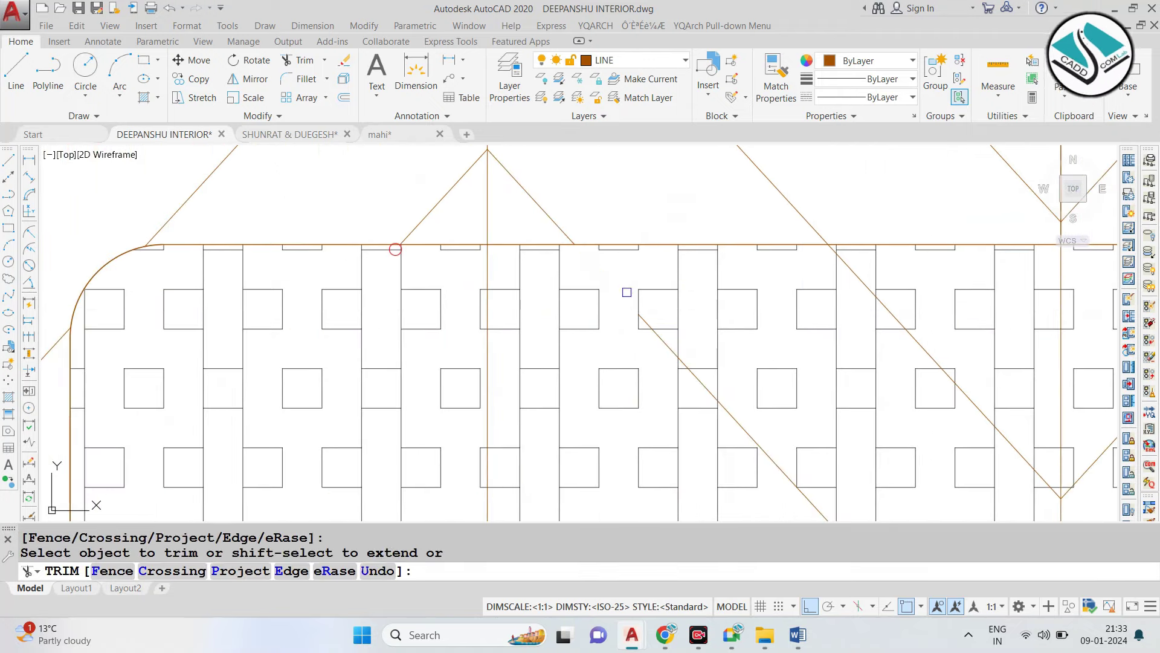
middle_drag(740, 382, 606, 324)
key(Escape)
click(602, 361)
text(e)
key(Return)
Erase another stray chevron diagonal near the headboard top.
text(tr)
key(Return)
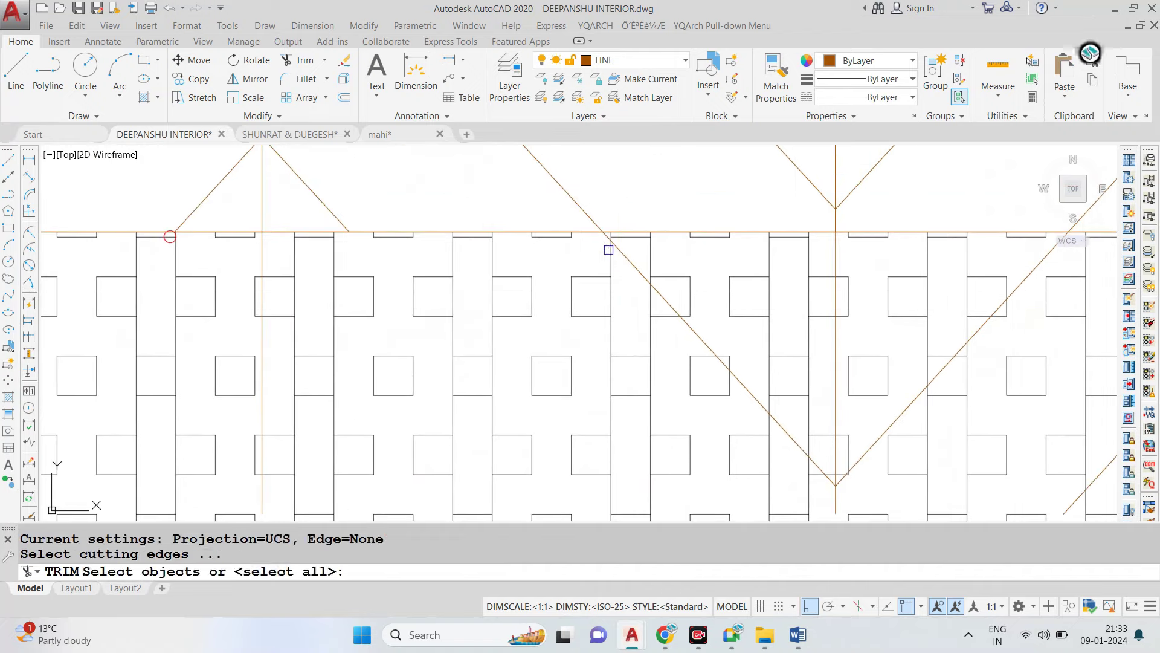
scroll(611, 247, up, 3)
key(Escape)
click(662, 292)
text(e)
key(Return)
Erase a leftover line at the lower left of the headboard.
scroll(634, 296, down, 3)
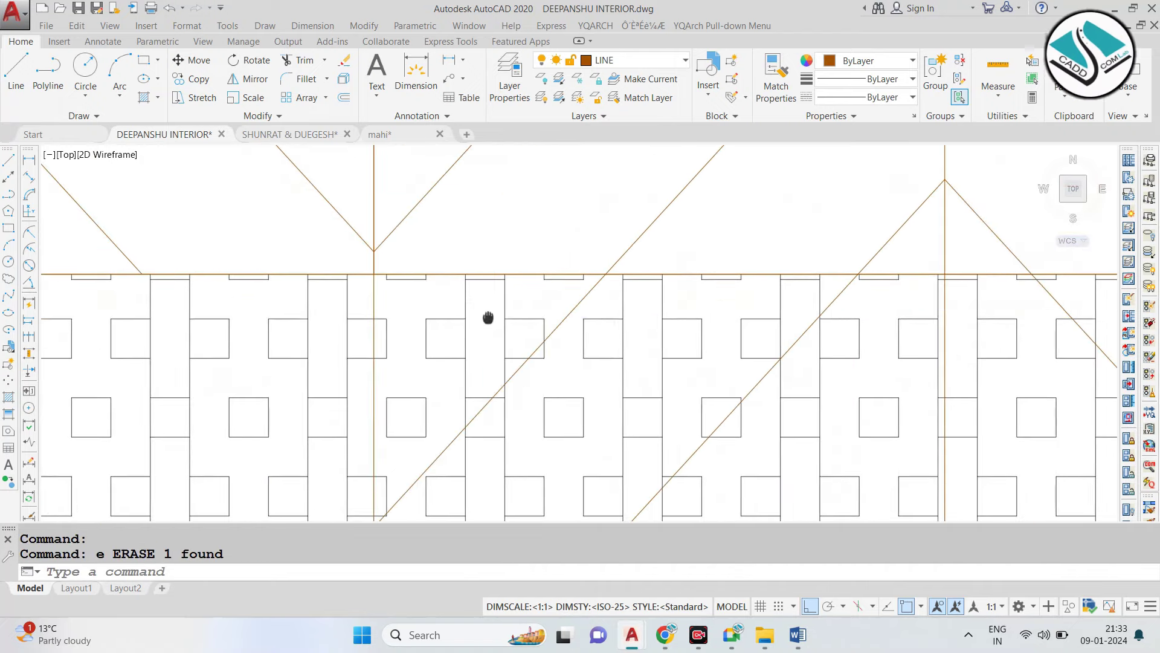
text(t)
key(Return)
scroll(588, 272, up, 3)
key(Escape)
click(435, 453)
text(e)
key(Return)
Remove the leftover vertical line across the headboard panel.
middle_drag(250, 356, 600, 315)
text(t)
key(Return)
key(Return)
scroll(459, 278, down, 3)
key(Escape)
click(453, 310)
text(e)
key(Return)
text(r)
Erase a stray vertical line in the cushion grid.
key(Return)
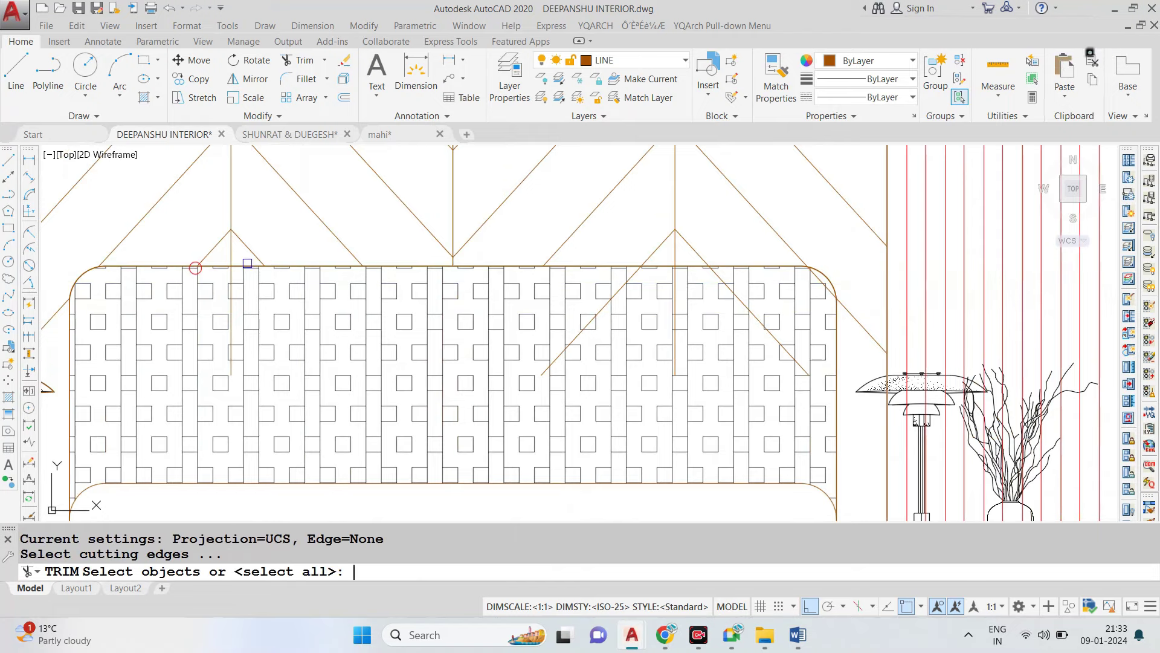
key(Return)
scroll(232, 267, up, 5)
key(Escape)
text(e)
key(Return)
key(Escape)
click(228, 340)
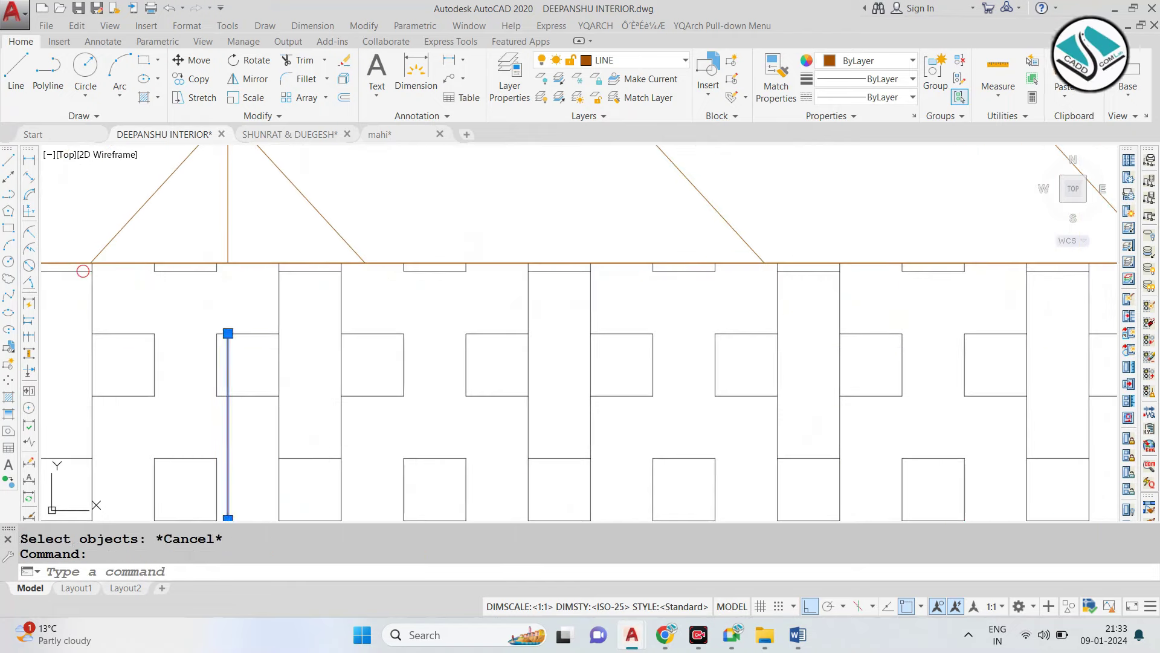
key(e)
Erase a stray diagonal on the right side of the headboard.
key(Return)
scroll(498, 306, down, 3)
scroll(610, 304, up, 5)
text(t)
key(Return)
key(Return)
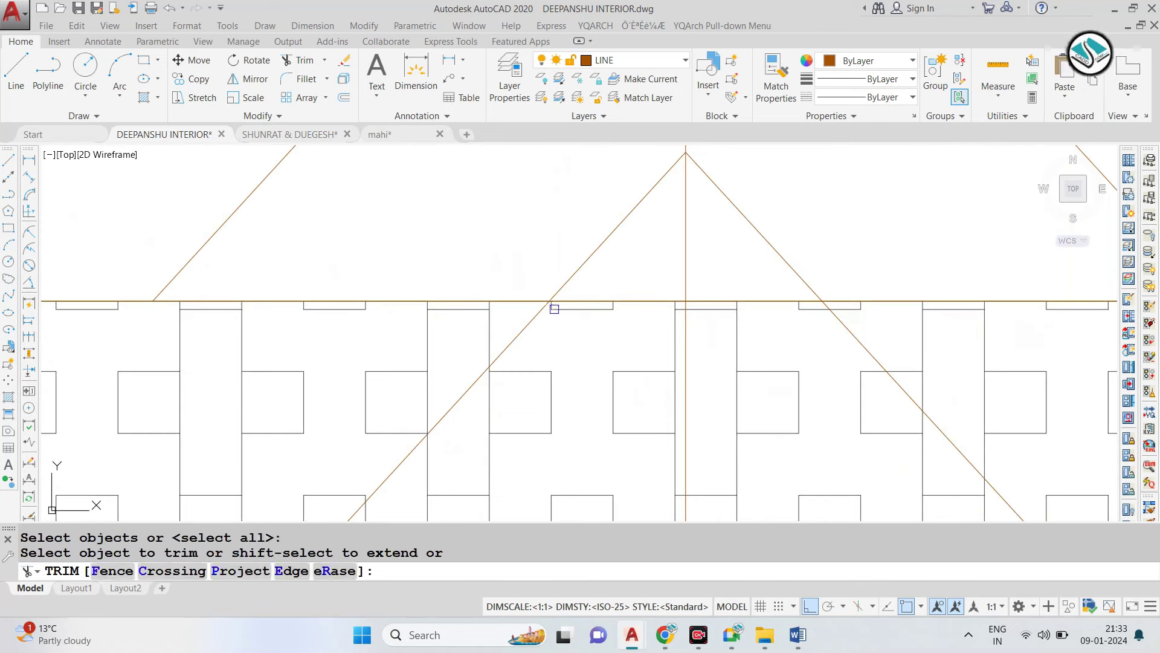
scroll(552, 305, up, 2)
scroll(988, 300, down, 3)
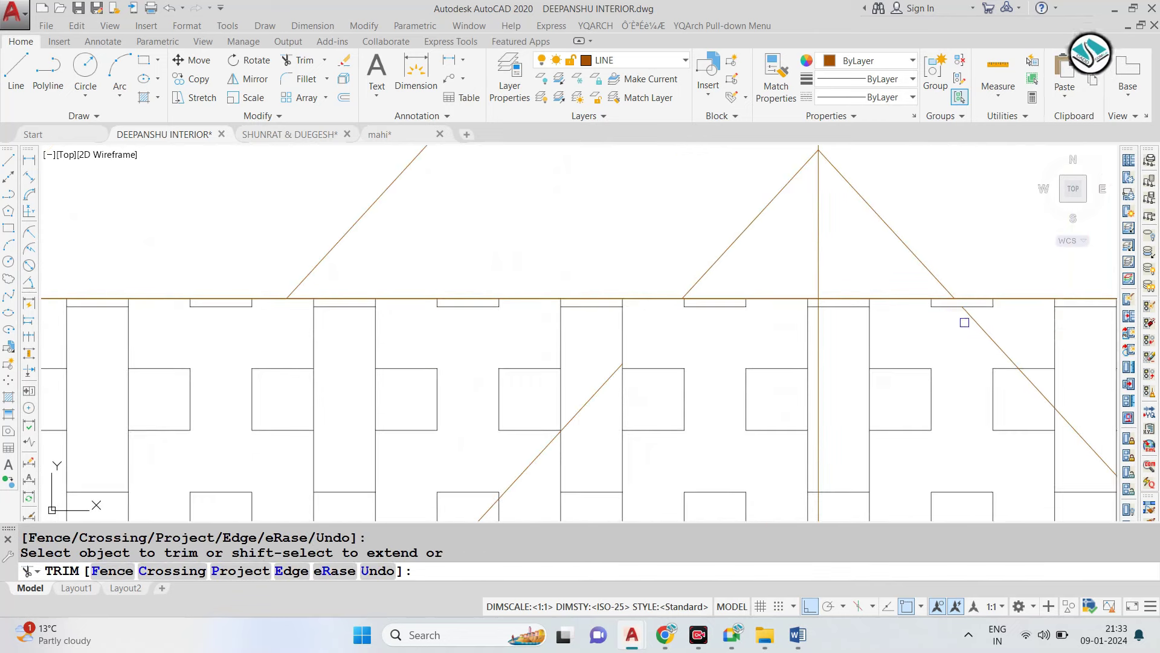
key(Escape)
click(977, 317)
text(e)
key(Return)
Remove the diagonal crossing the headboard's curved corner.
scroll(590, 404, up, 3)
scroll(674, 349, down, 3)
scroll(674, 349, up, 3)
key(t)
key(Return)
key(Return)
scroll(785, 342, up, 3)
click(808, 334)
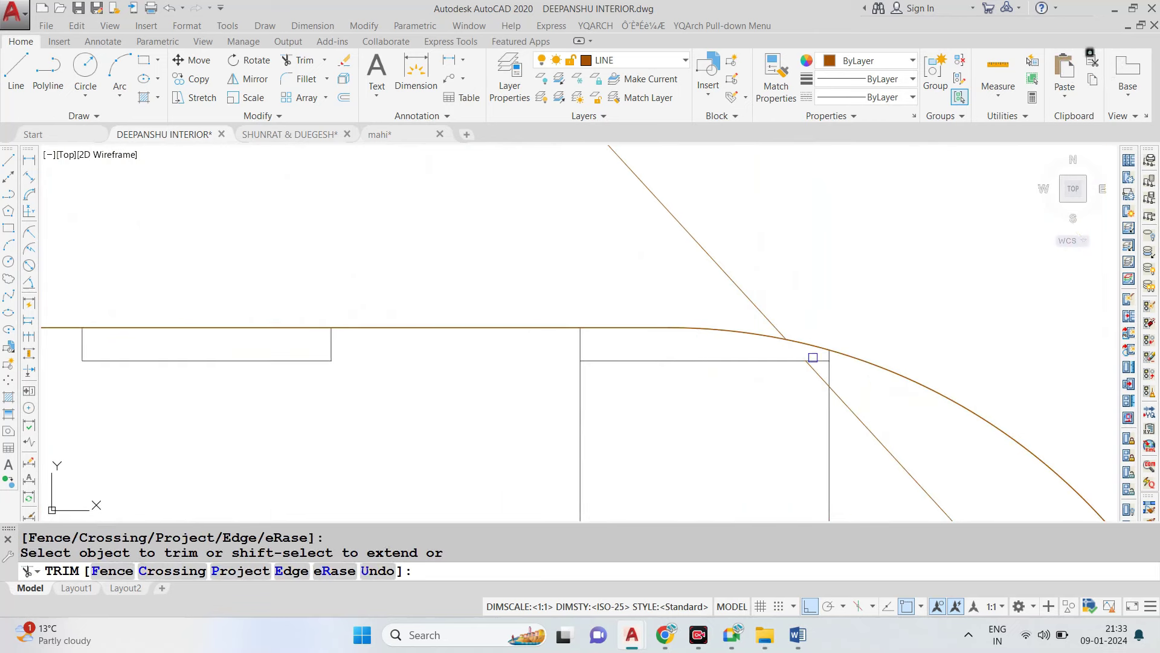
key(Escape)
click(809, 363)
text(e)
Trim a chevron line at the headboard top and erase the last leftover line.
key(Return)
scroll(804, 368, down, 3)
scroll(653, 312, up, 3)
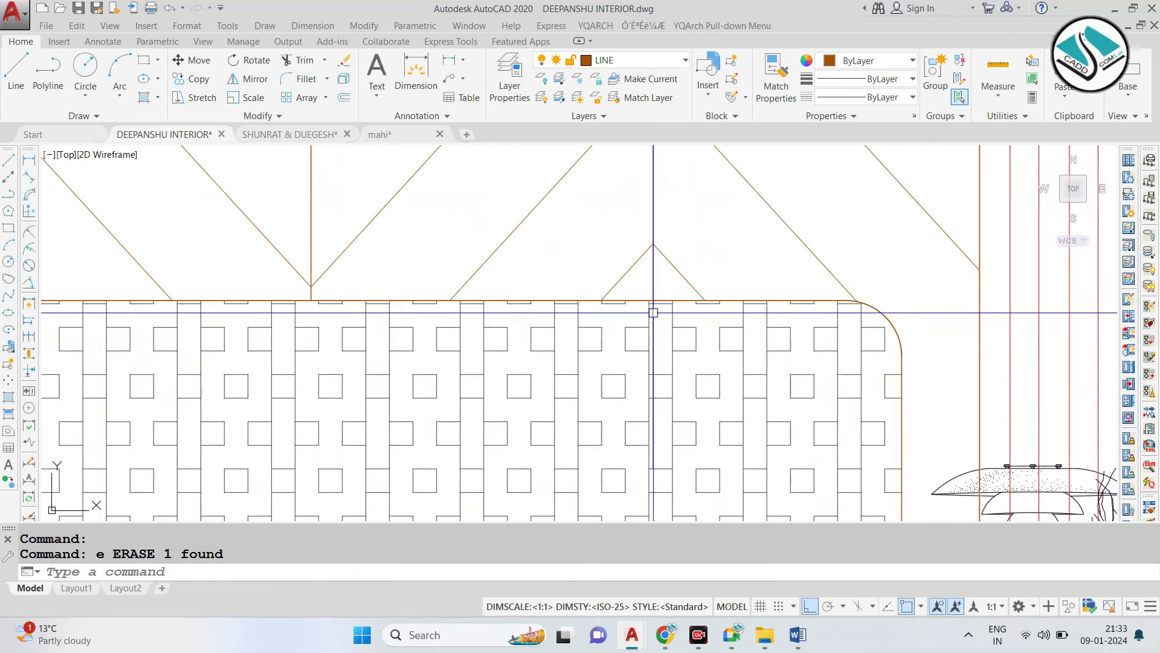
text(tr)
key(Return)
click(657, 305)
key(Escape)
click(656, 342)
text(e)
key(Return)
scroll(635, 328, down, 5)
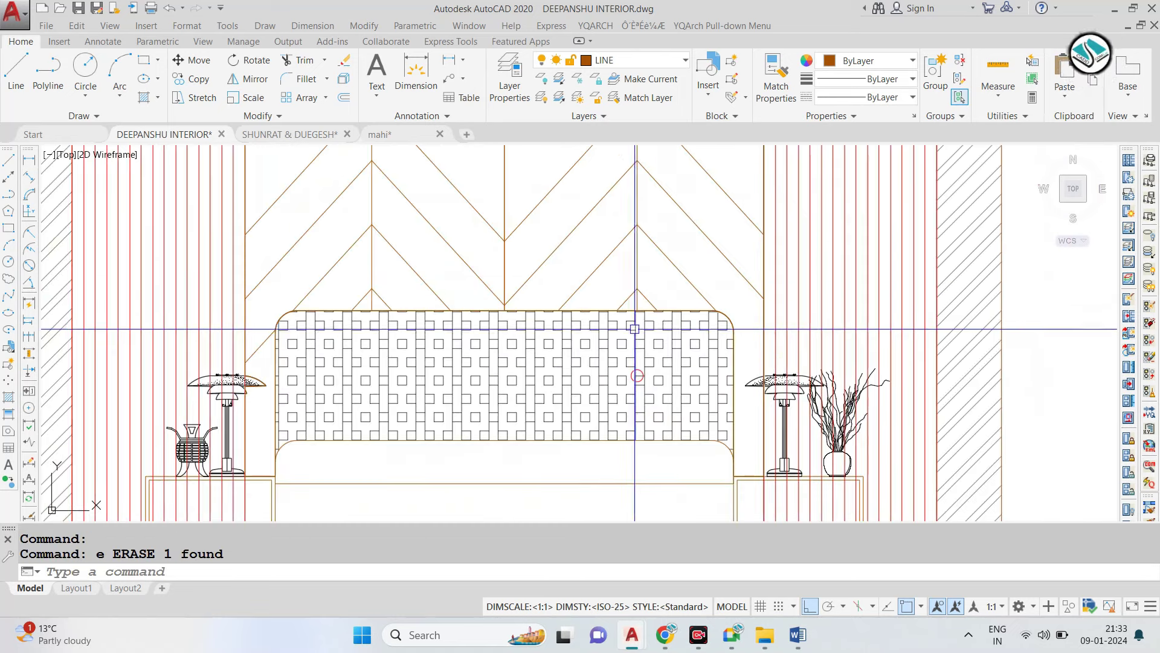
key(Escape)
scroll(634, 328, down, 4)
Window-select the central chevron lines and set their colour to grey.
scroll(655, 220, up, 3)
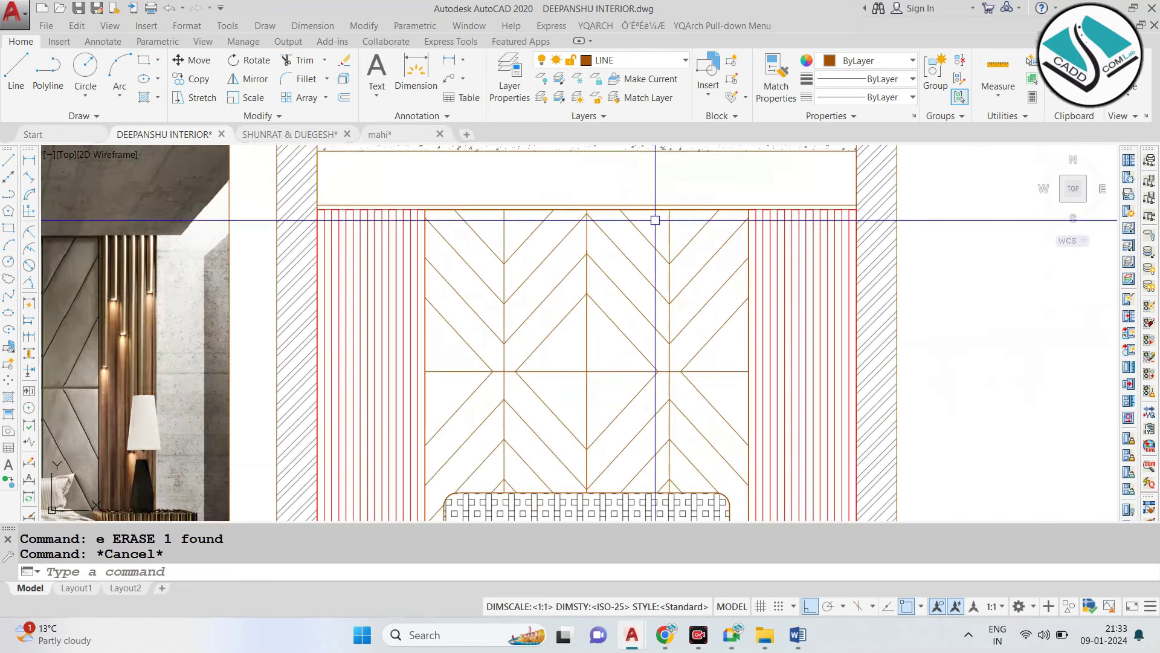
click(713, 219)
click(420, 453)
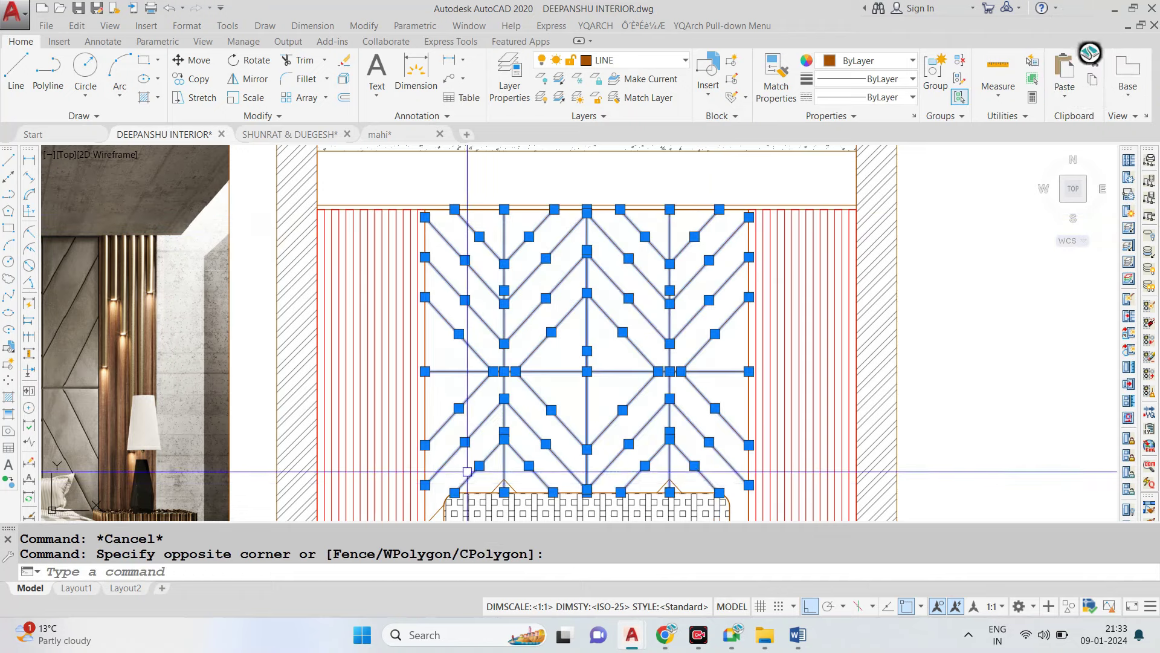
scroll(541, 261, up, 4)
click(912, 61)
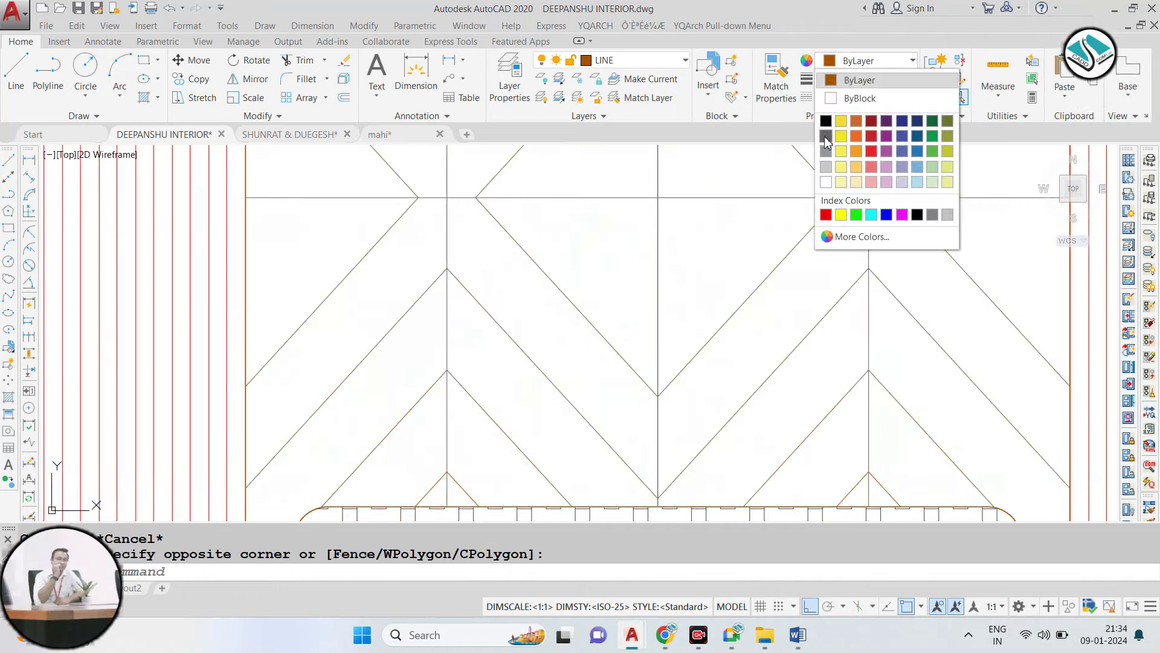
click(846, 199)
key(Escape)
Match the grey colour onto the remaining brown chevron diagonals above the headboard.
scroll(609, 322, down, 5)
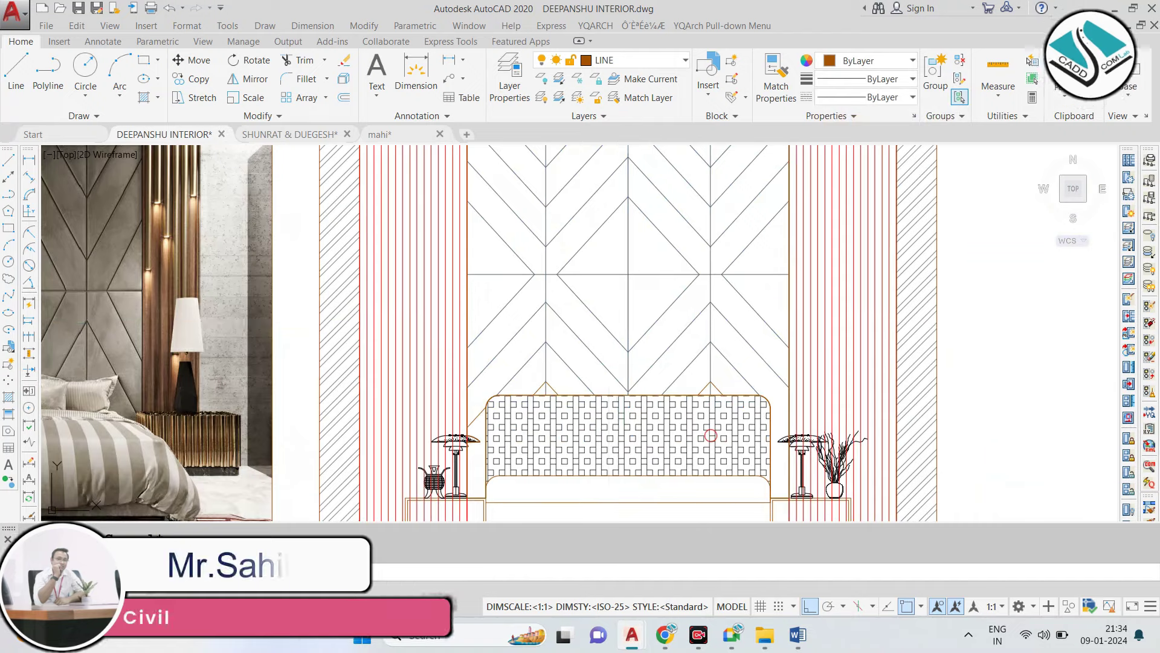
scroll(514, 398, up, 3)
scroll(513, 398, up, 4)
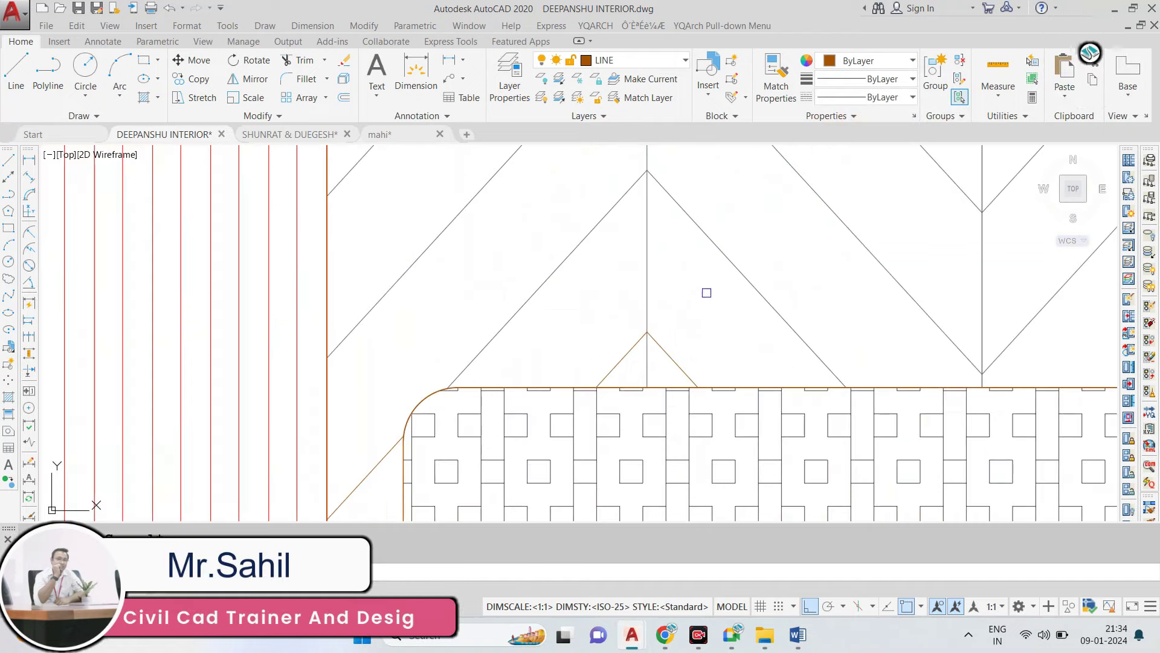
click(646, 337)
scroll(389, 381, down, 3)
scroll(391, 398, up, 3)
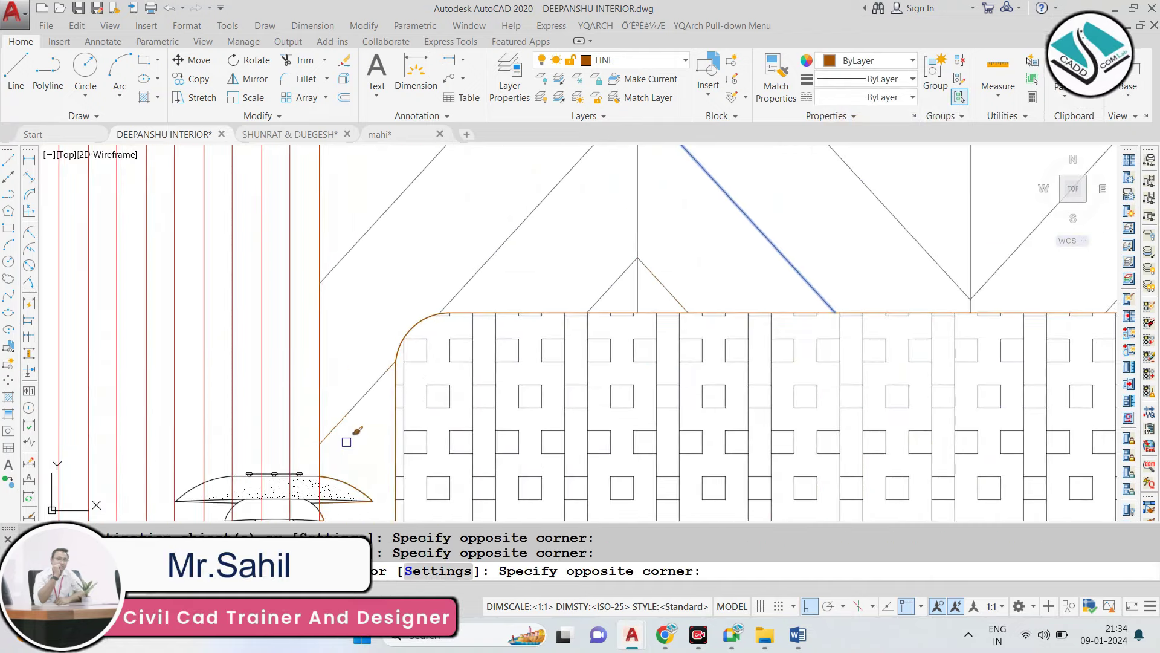
click(357, 430)
scroll(356, 430, down, 4)
scroll(785, 387, up, 6)
scroll(592, 362, down, 4)
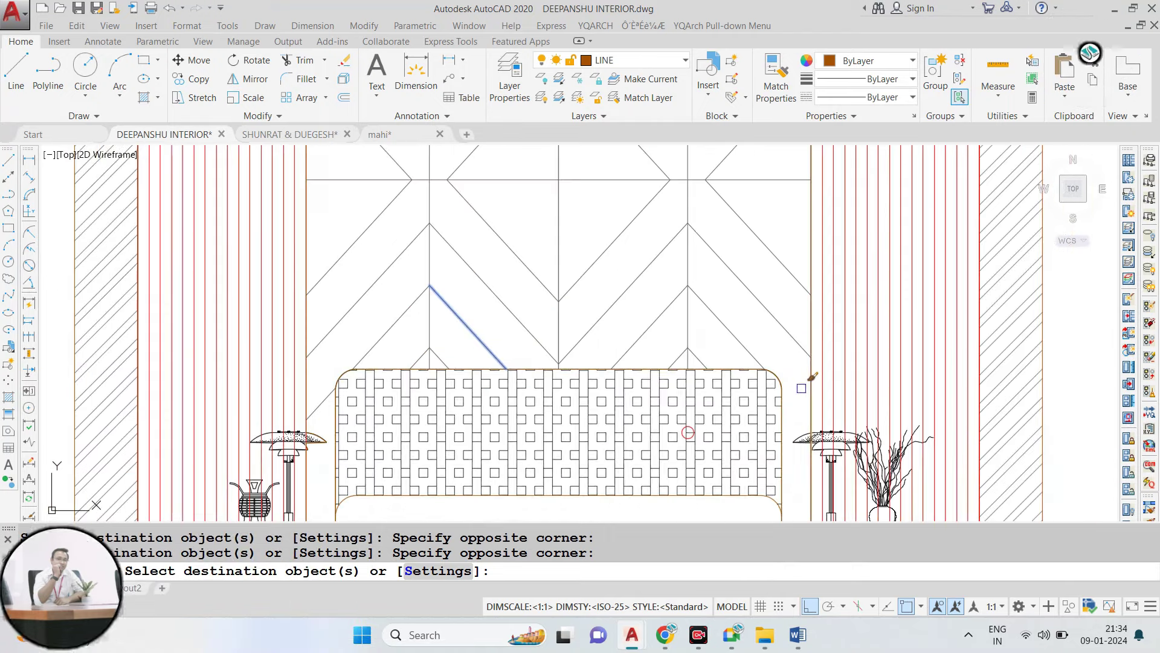
scroll(801, 388, down, 4)
key(Escape)
mouse_move(623, 412)
middle_down()
mouse_move(708, 415)
mouse_move(518, 381)
middle_up()
key(Escape)
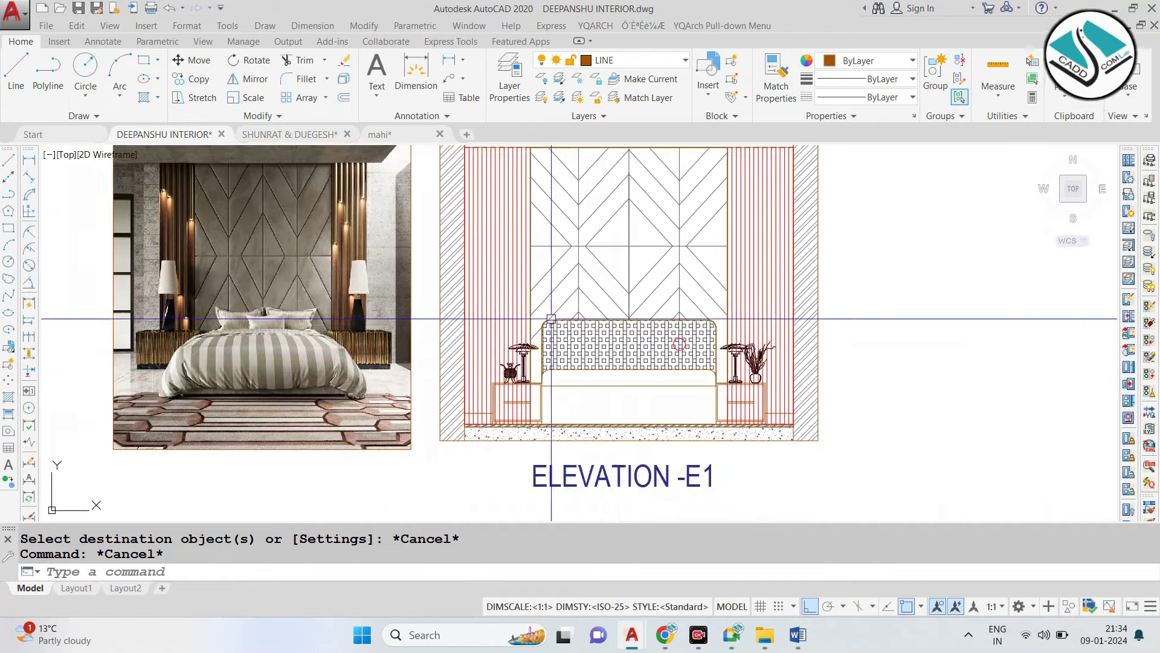
Frame the photo with elevation E1 and select the reference render, starting then cancelling a move.
scroll(582, 315, down, 2)
middle_drag(362, 219, 491, 177)
drag(492, 177, 459, 217)
text(m)
key(Return)
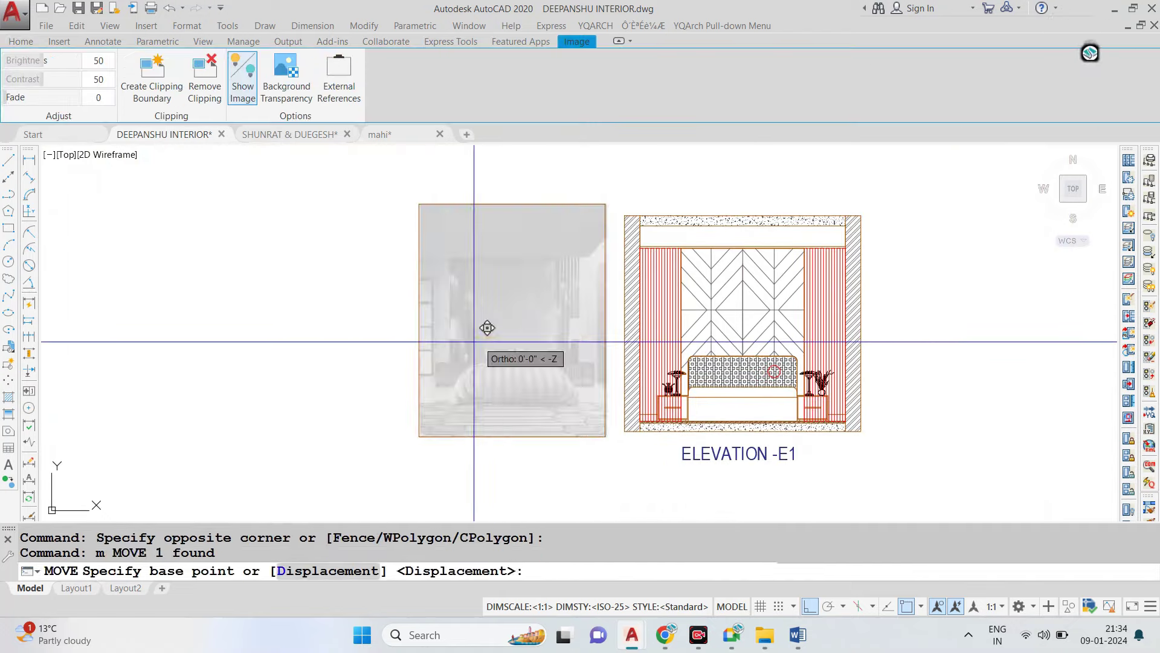
key(Escape)
Trim the red slat lines inside the bedside lamp shade, using all objects as cutting edges.
scroll(762, 367, up, 6)
scroll(761, 367, up, 5)
text(tr)
key(Return)
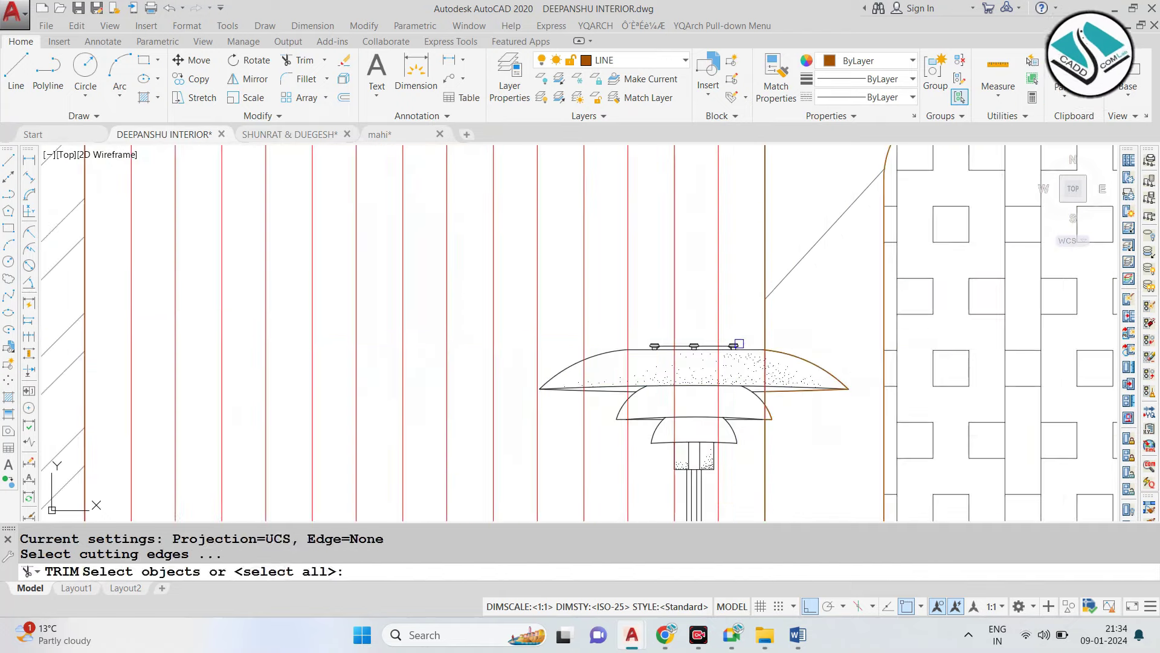
key(Return)
scroll(766, 342, up, 4)
scroll(797, 351, down, 3)
click(797, 351)
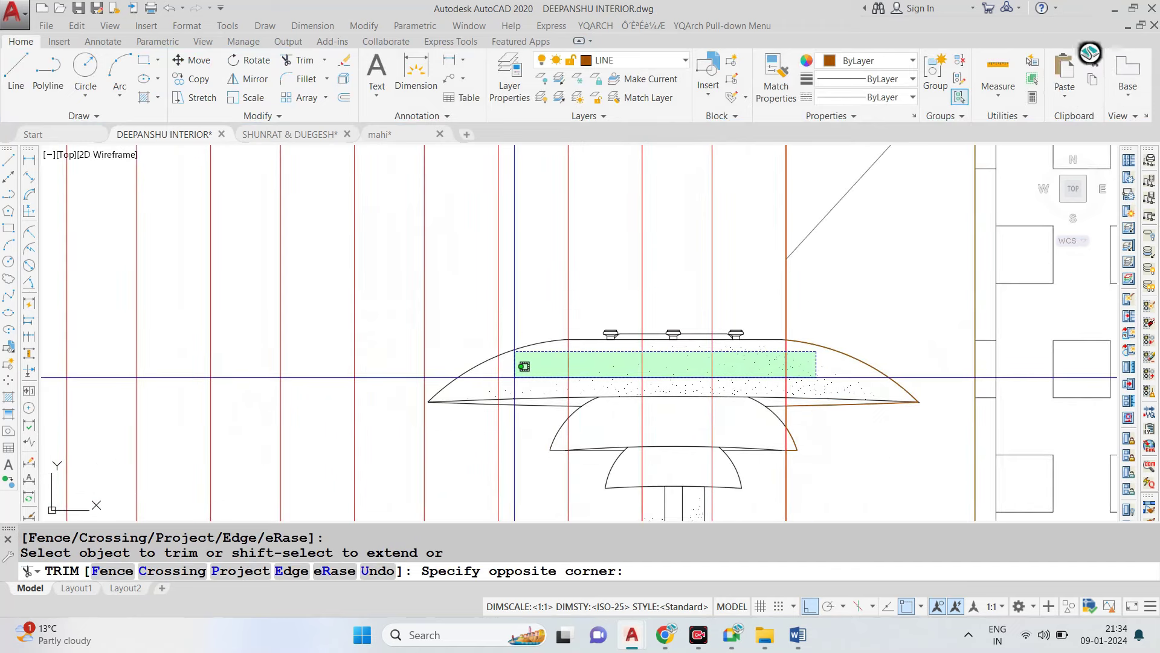
click(513, 375)
click(625, 386)
scroll(625, 386, down, 4)
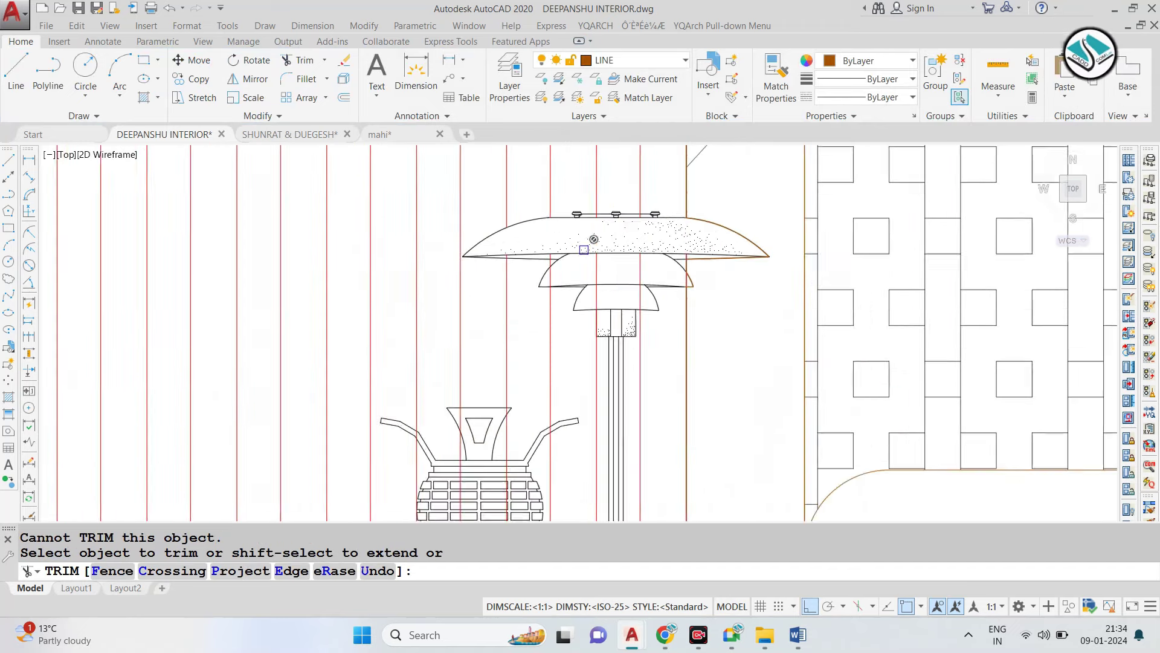
click(593, 350)
Try trimming another line near the lamp, then end the trim operation.
scroll(534, 383, down, 4)
scroll(532, 338, up, 2)
scroll(530, 303, up, 6)
scroll(544, 363, down, 4)
click(558, 425)
scroll(558, 426, down, 2)
scroll(562, 392, down, 3)
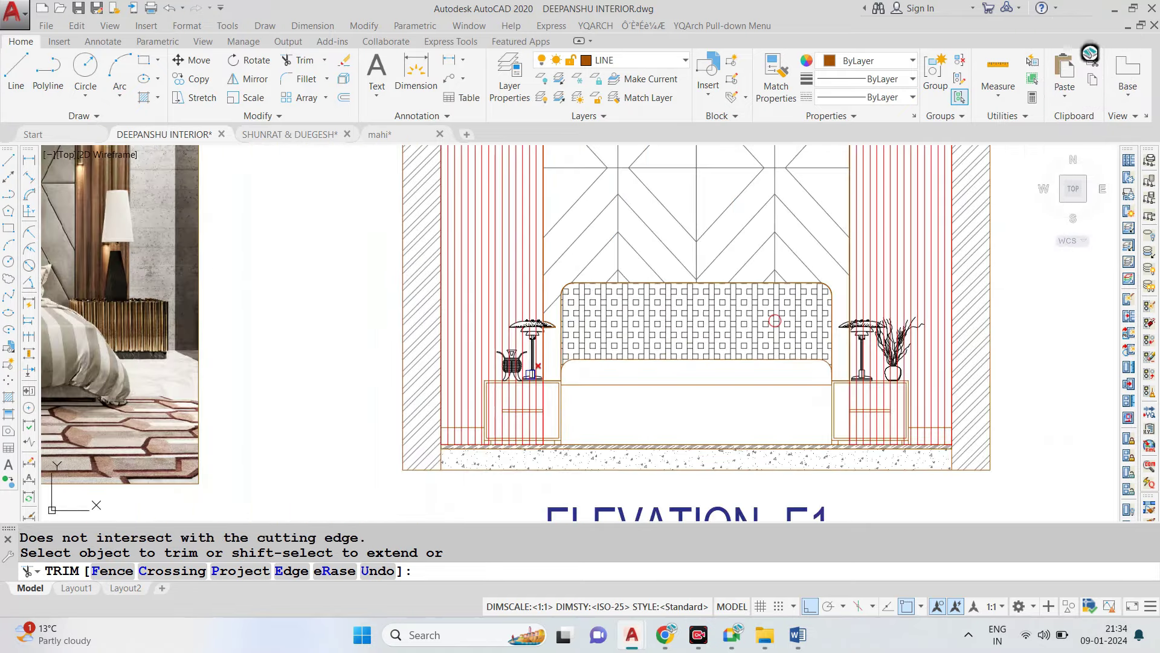
scroll(604, 290, down, 2)
key(Escape)
Zoom out to view the whole elevation E1 with no command active.
scroll(572, 266, up, 2)
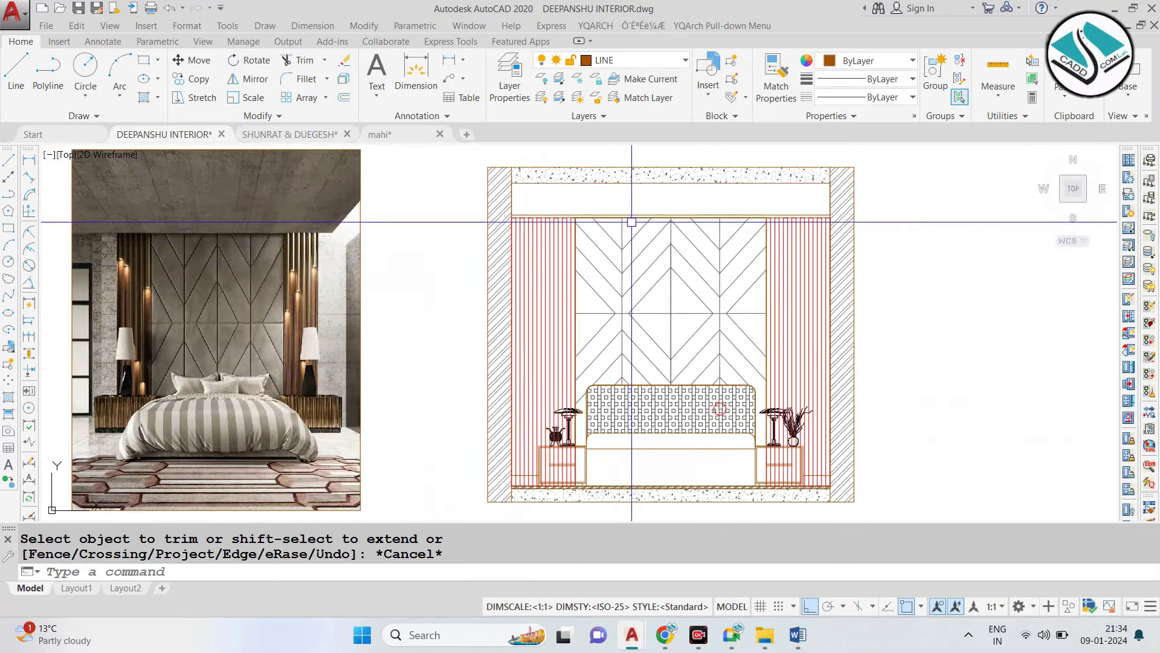
scroll(563, 312, down, 2)
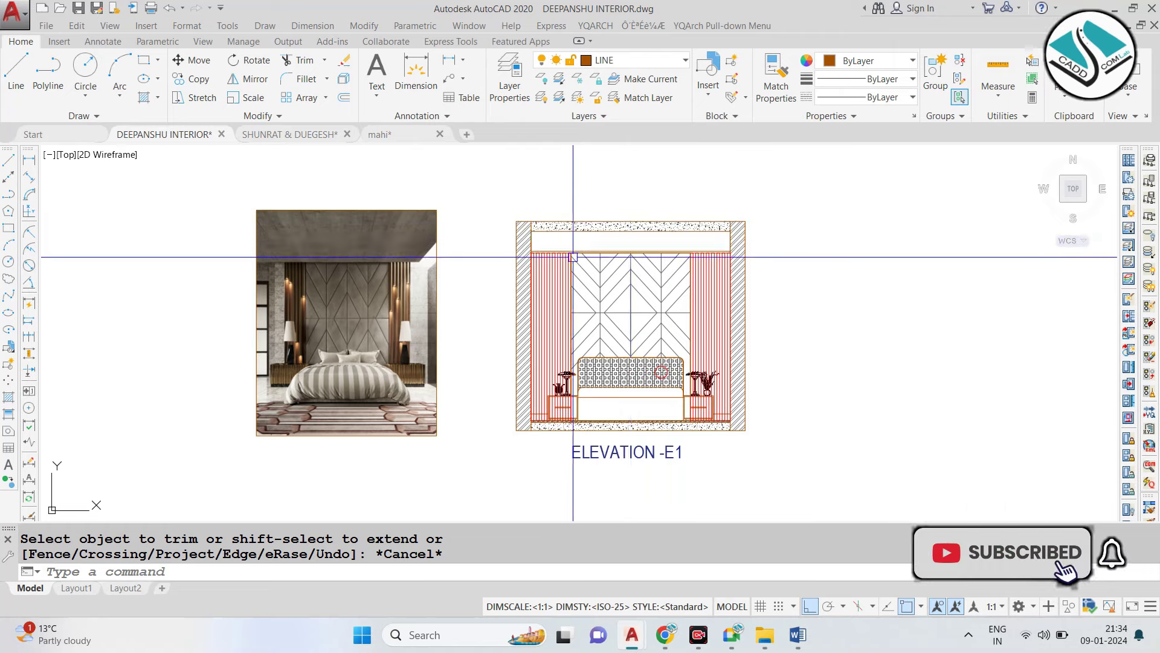
scroll(625, 212, down, 2)
scroll(602, 290, up, 1)
key(Escape)
scroll(602, 290, up, 2)
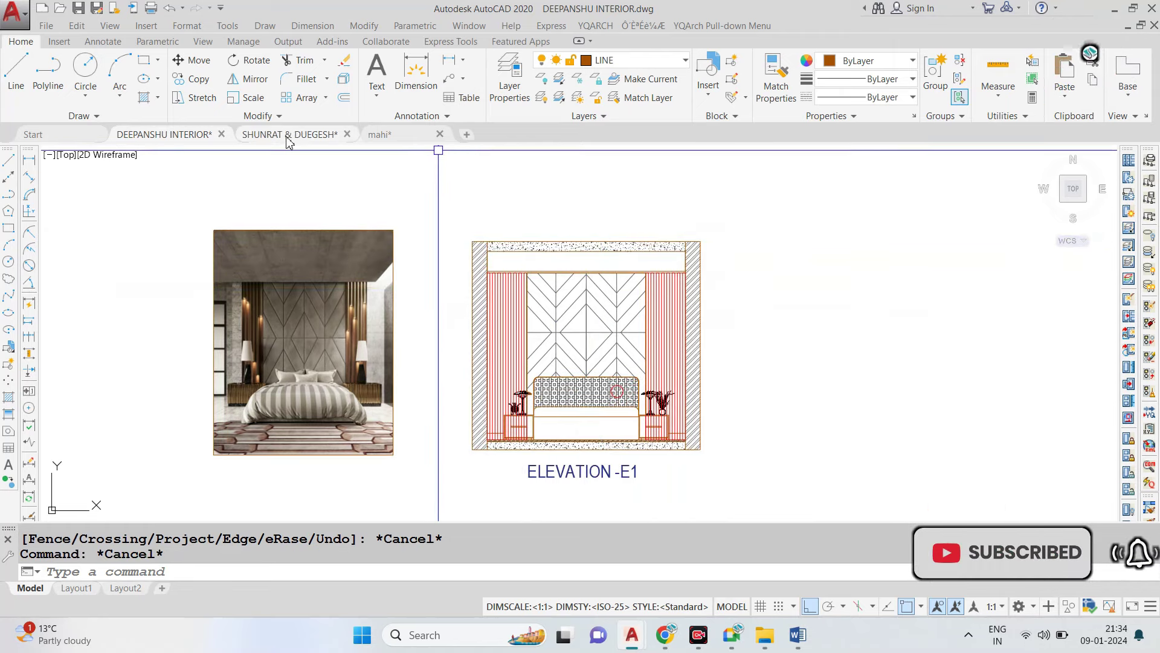
Copy the material callout labels from the SHUNRAT & DUEGESH drawing.
key(ctrl+Tab)
scroll(423, 223, down, 2)
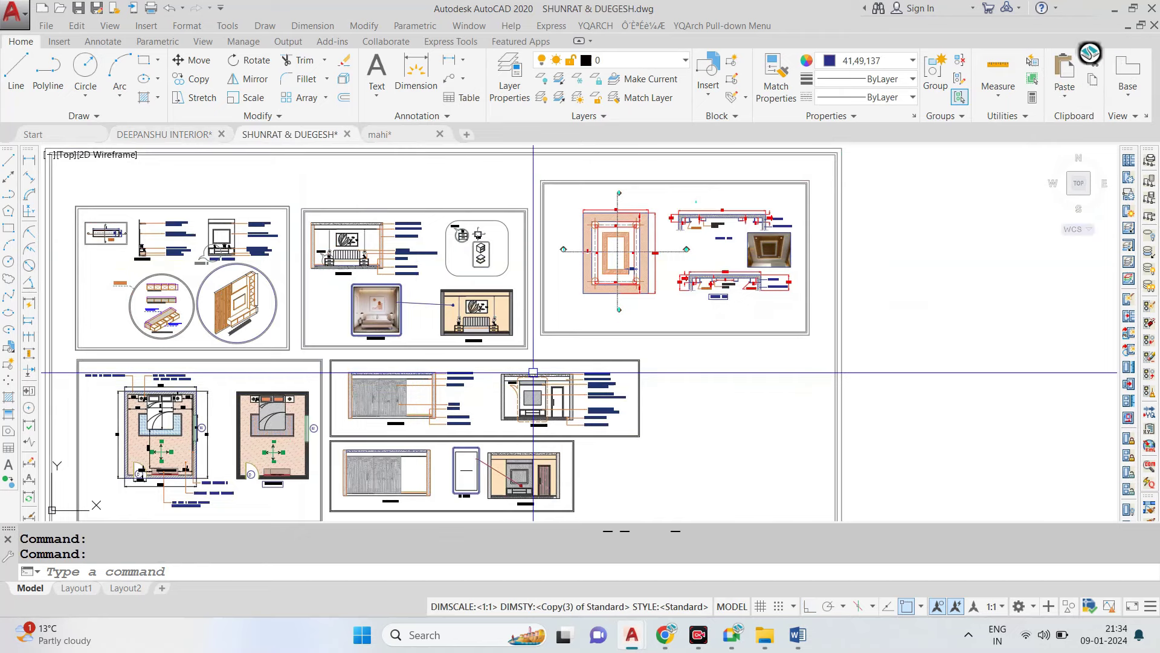
scroll(563, 301, up, 5)
click(506, 148)
click(448, 496)
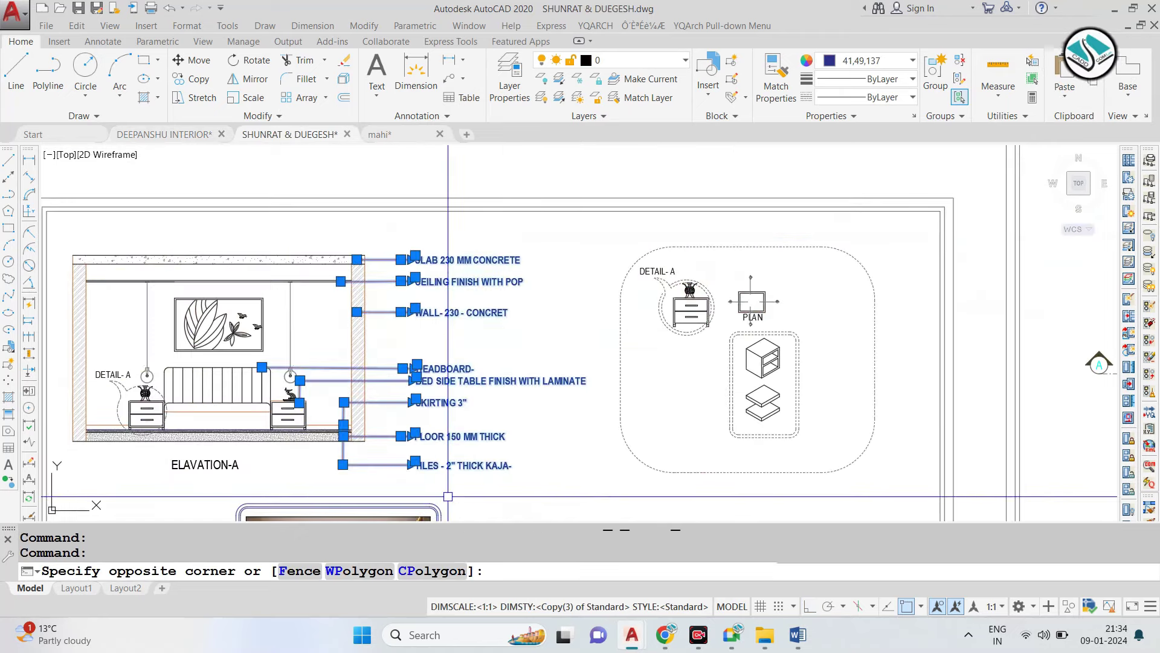
key(ctrl+c)
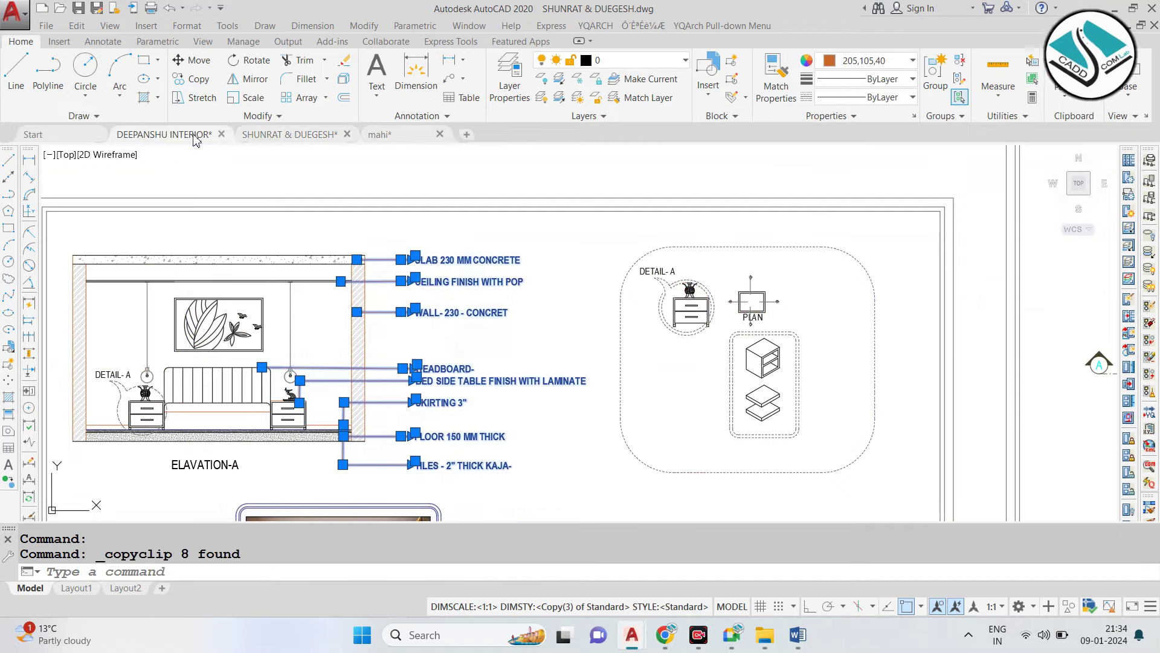
Paste the callout labels right of elevation E1 in the DEEPANSHU INTERIOR drawing.
click(194, 140)
key(ctrl+v)
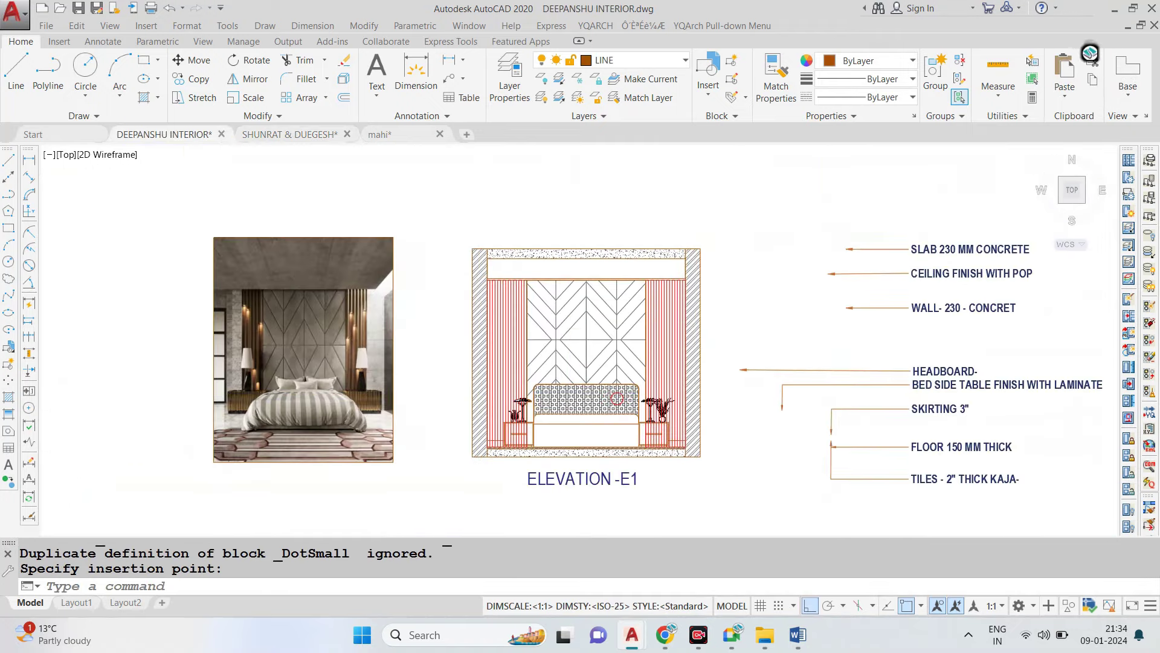
scroll(824, 210, up, 4)
click(984, 241)
Move the SLAB 230 MM CONCRETE leader onto the slab, with ortho turned off.
click(732, 342)
text(m)
key(Return)
click(880, 306)
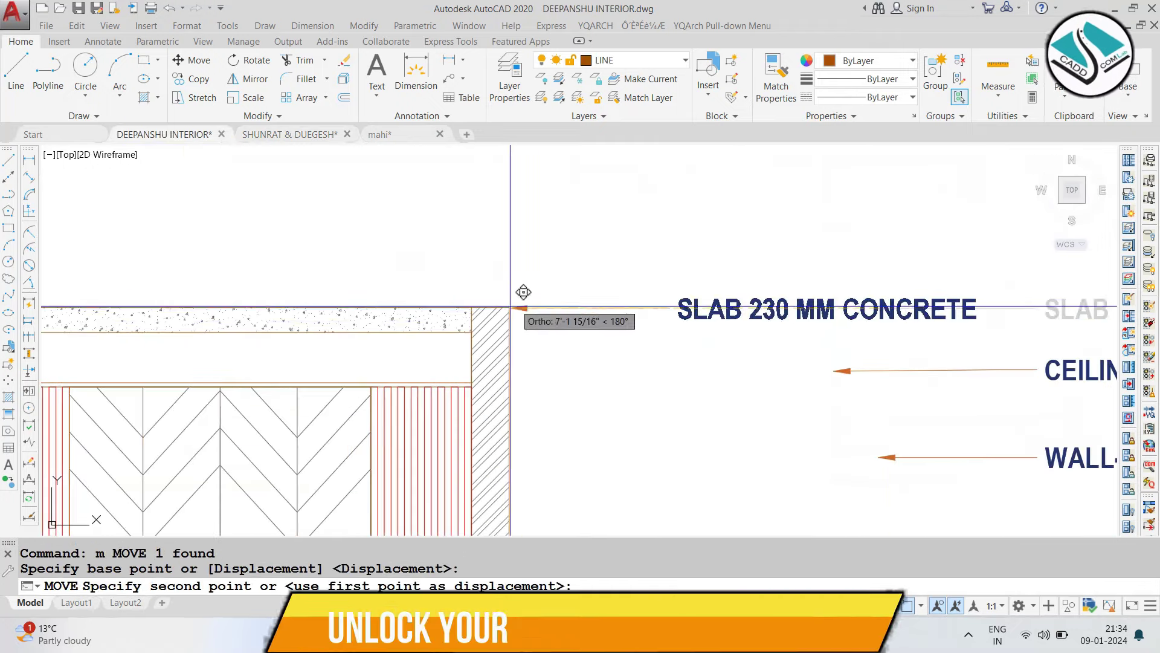
key(F8)
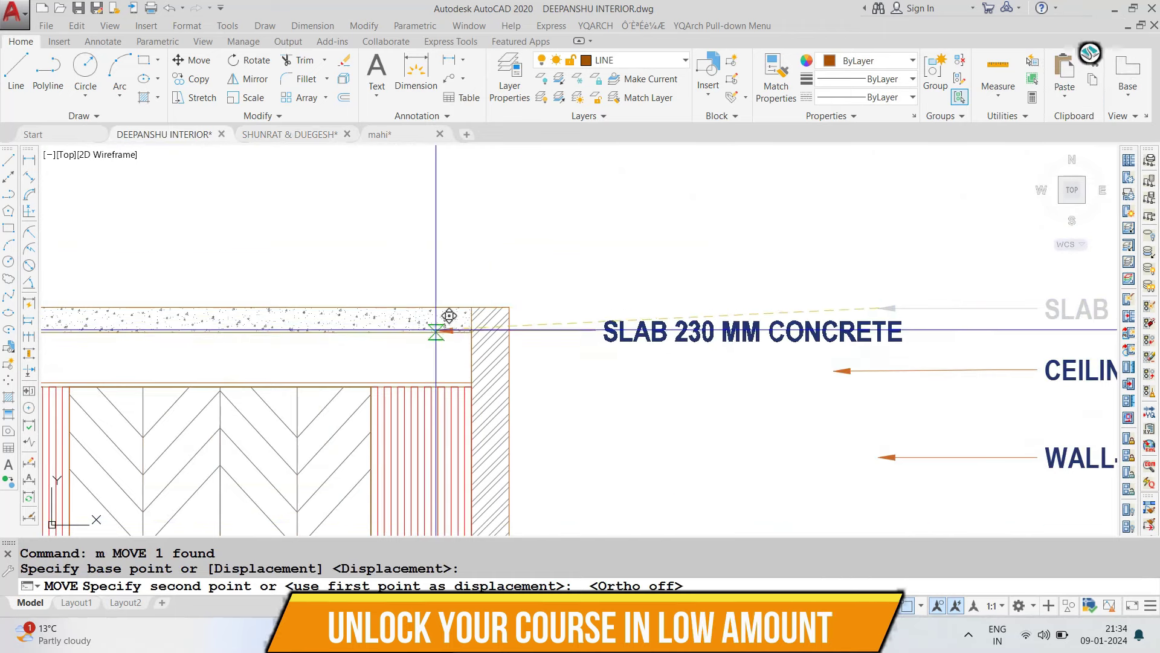
click(453, 314)
scroll(537, 257, down, 3)
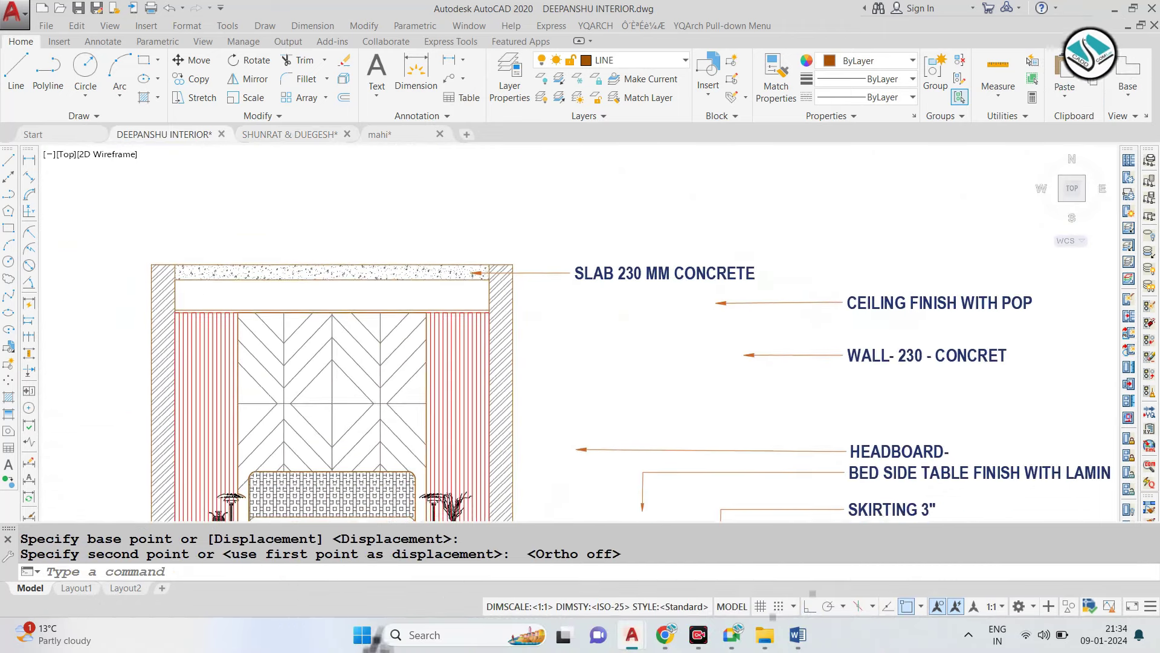
Move the CEILING FINISH WITH POP leader to the ceiling line.
click(779, 302)
text(m)
key(Return)
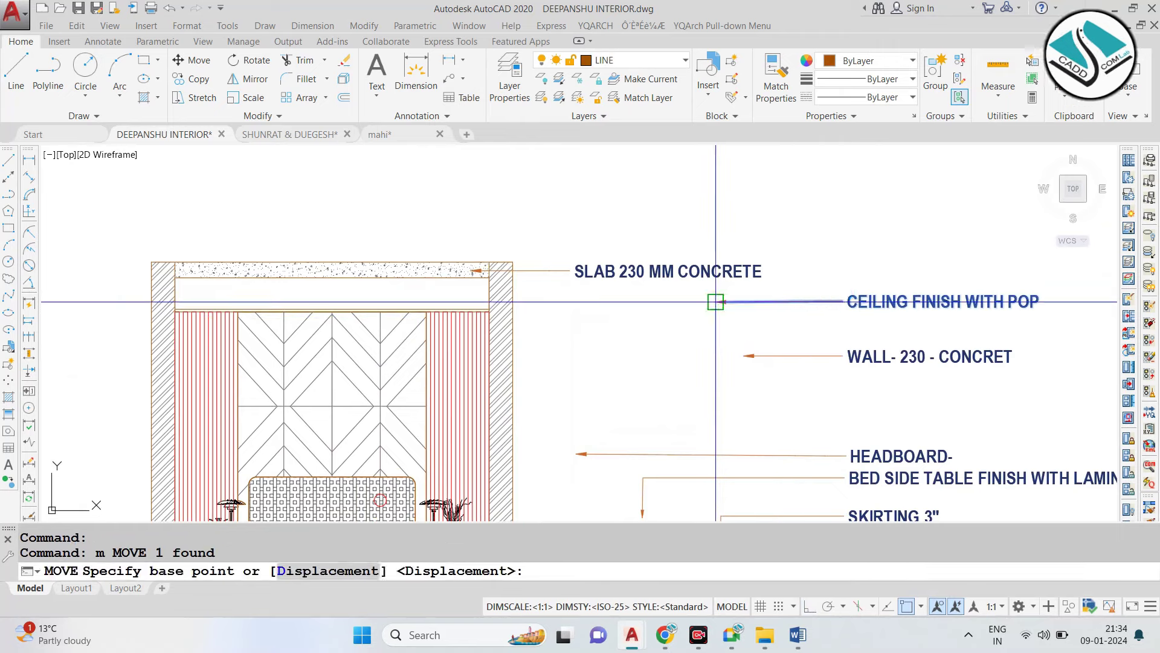
click(715, 302)
scroll(477, 300, up, 4)
click(456, 299)
scroll(603, 327, down, 2)
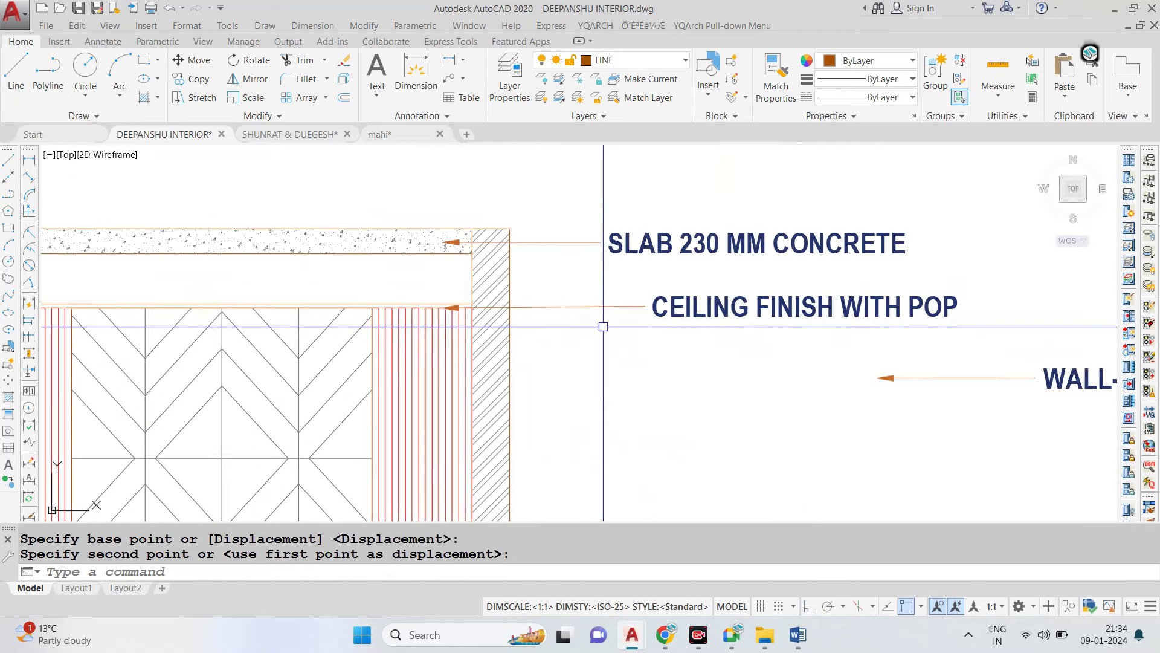
middle_drag(603, 326, 527, 349)
click(683, 324)
key(Escape)
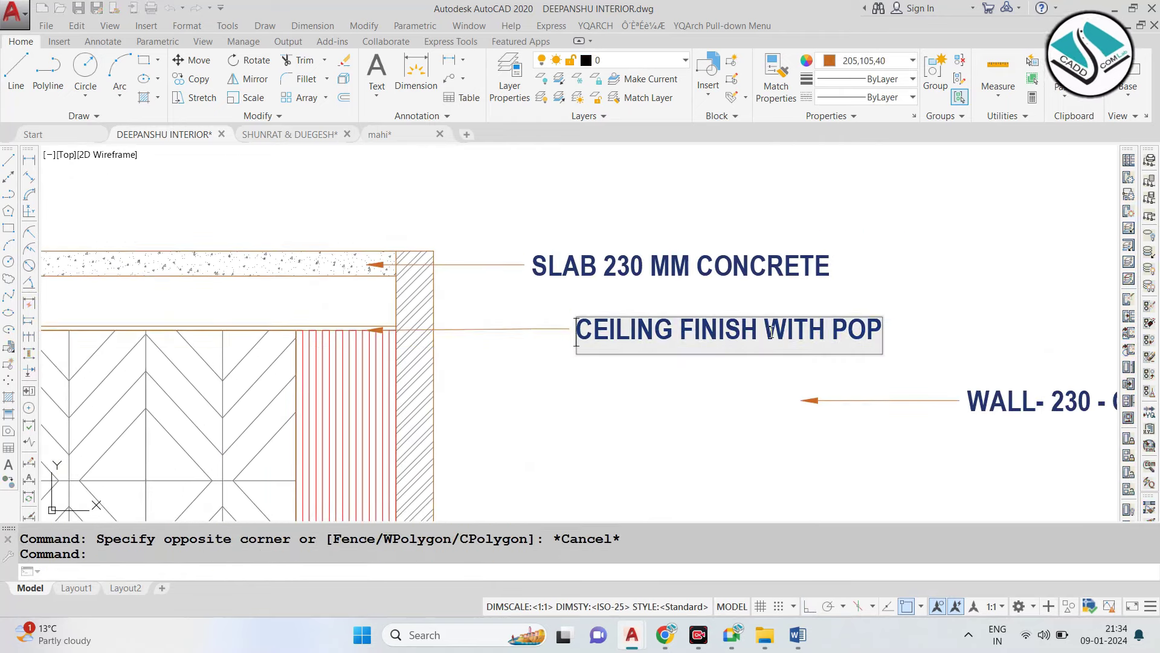
Edit the CEILING FINISH WITH POP label in place, typing gypsum over WITH POP.
double_click(842, 333)
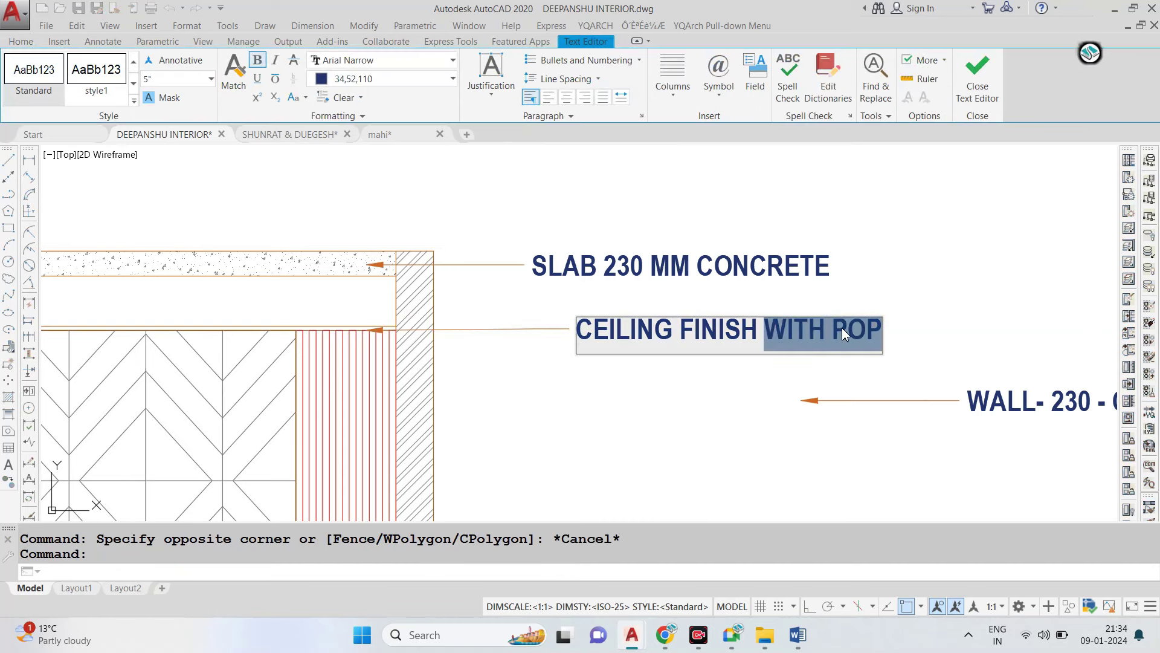
text(gyupsum)
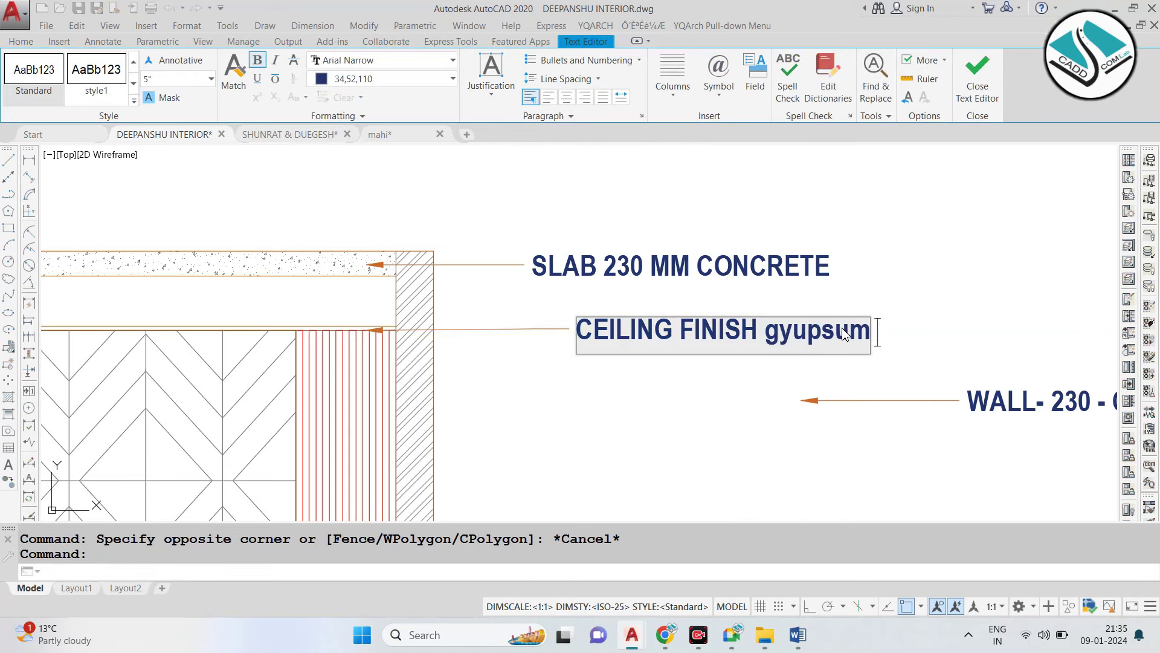
click(793, 639)
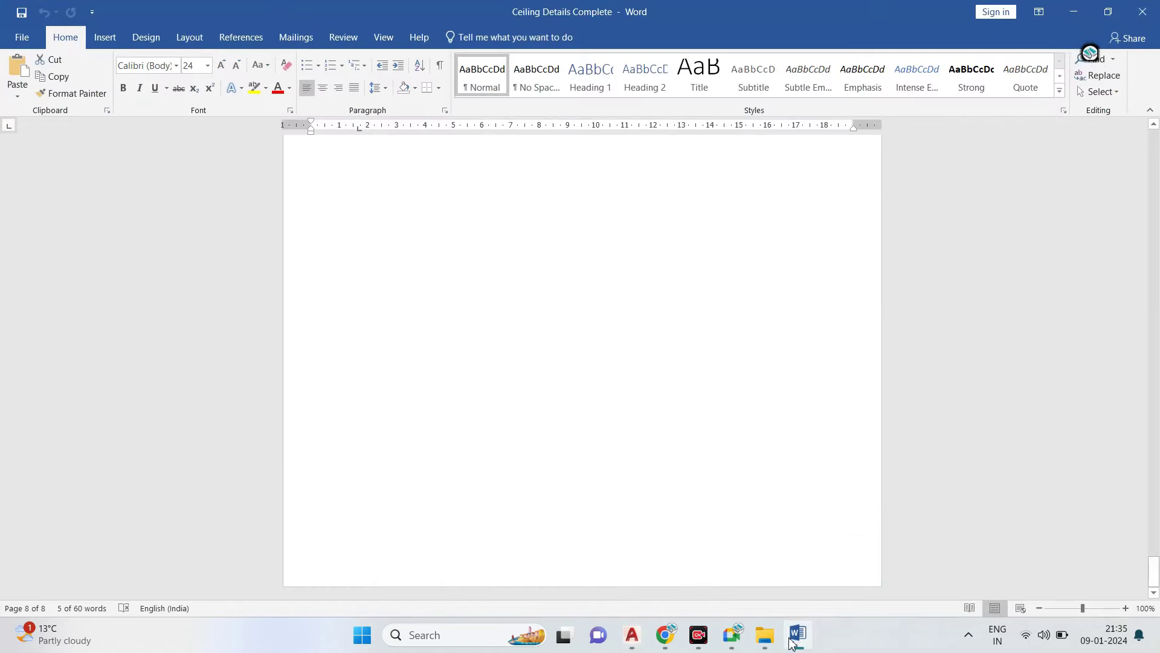
scroll(546, 208, up, 5)
scroll(546, 207, up, 5)
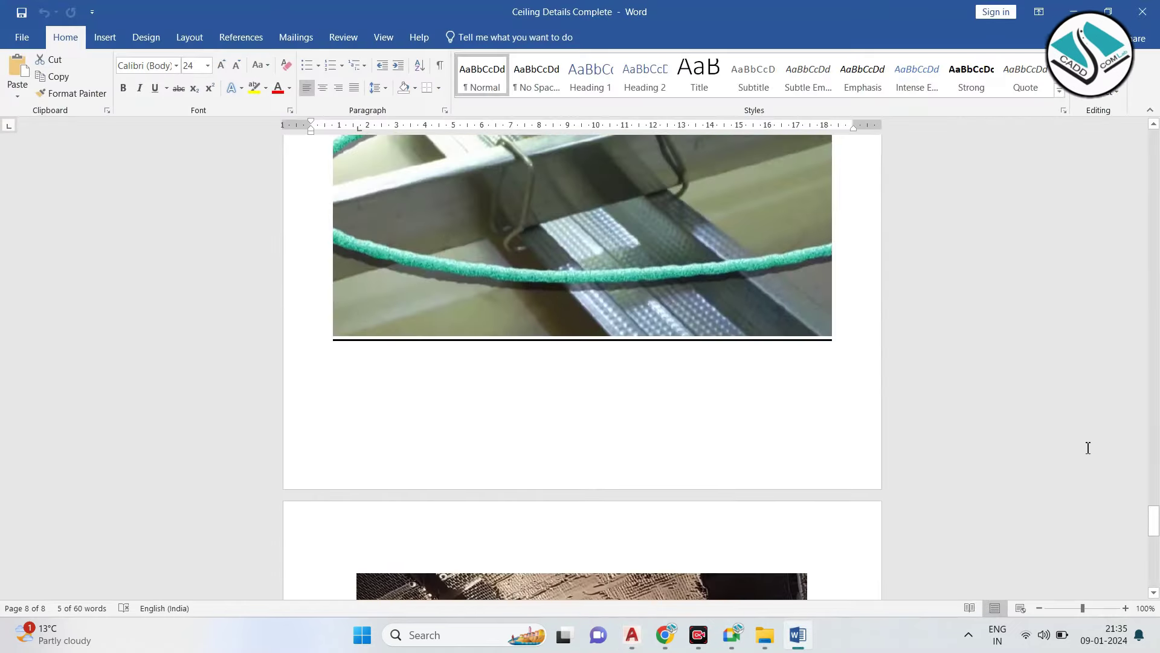
scroll(1154, 521, down, 5)
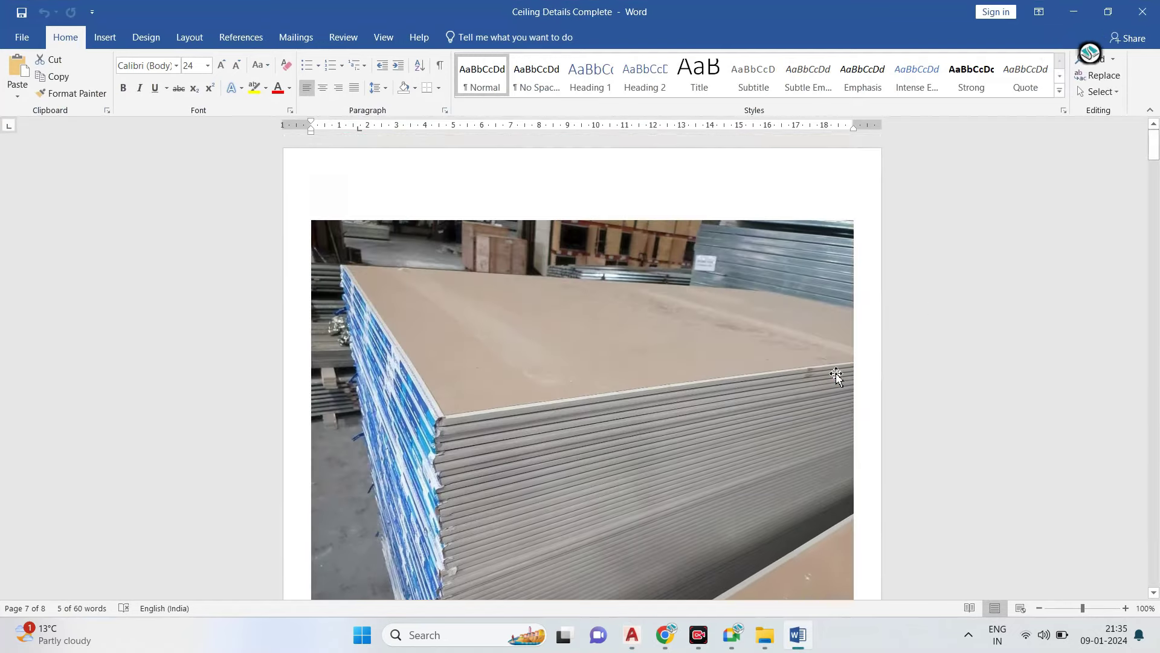
scroll(837, 378, down, 5)
scroll(805, 394, down, 3)
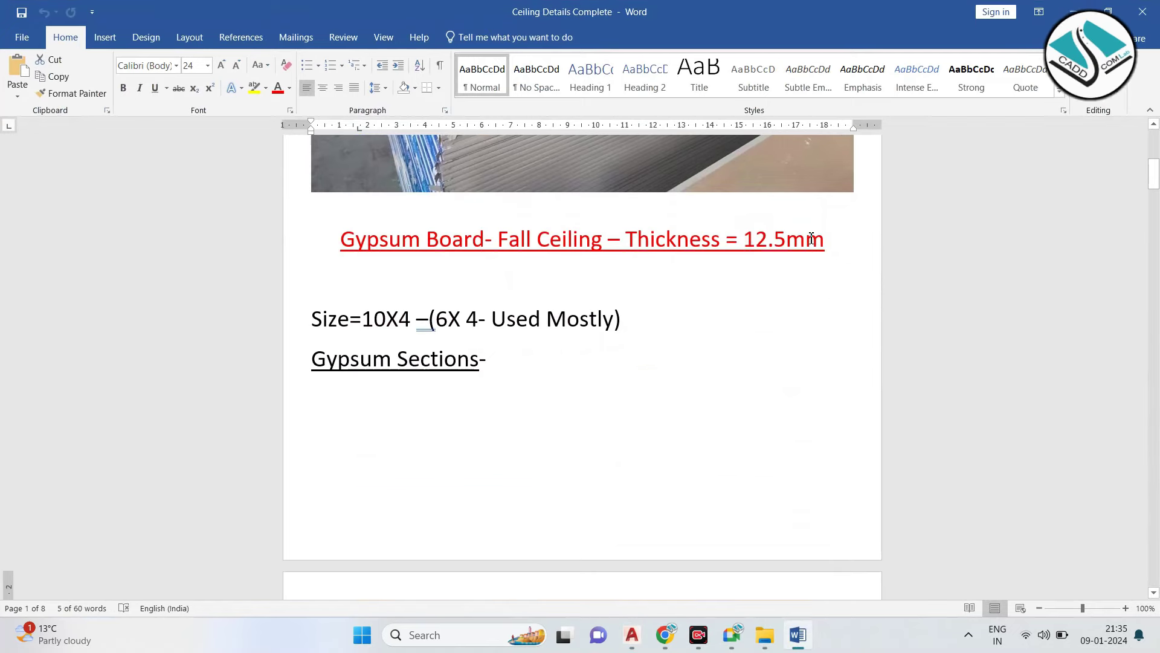
double_click(811, 238)
click(1076, 11)
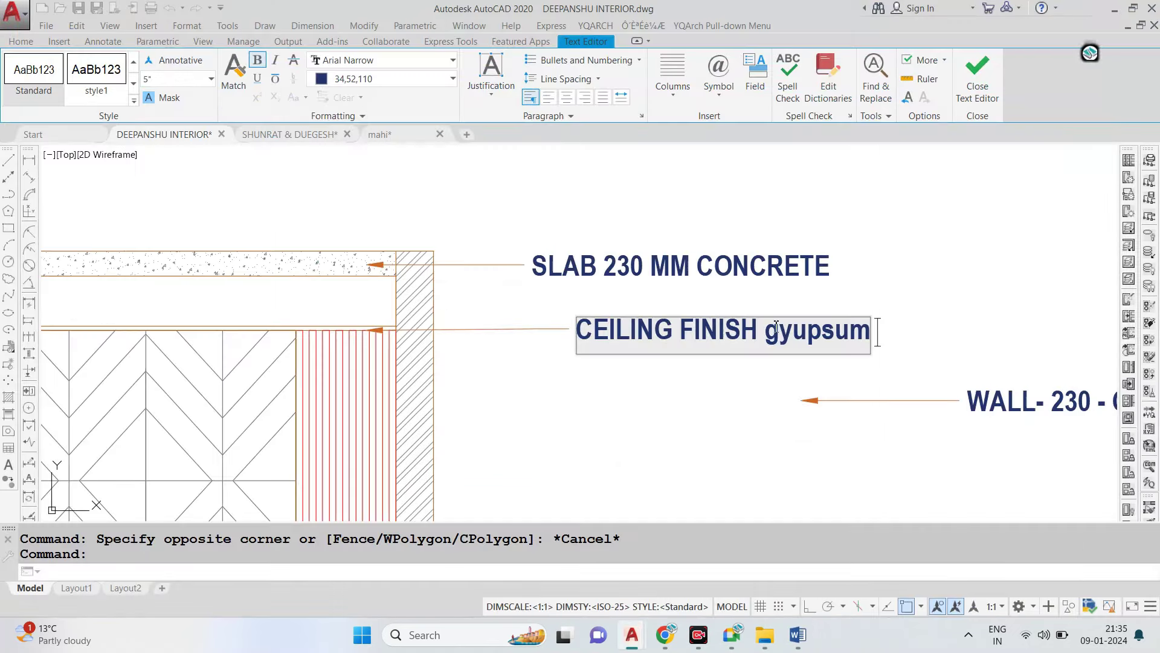
Switch on Caps Lock and retype the ceiling material word as GYUPSUM.
key(Caps_Lock)
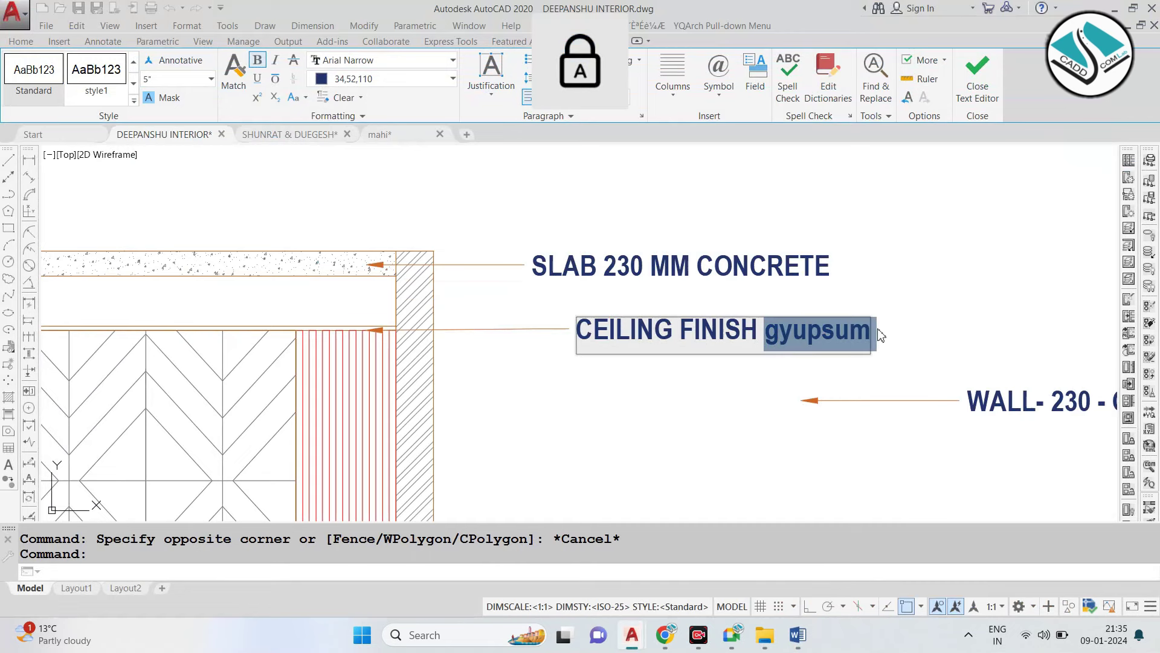
text(GYUPSUM 12.5 MM THICK)
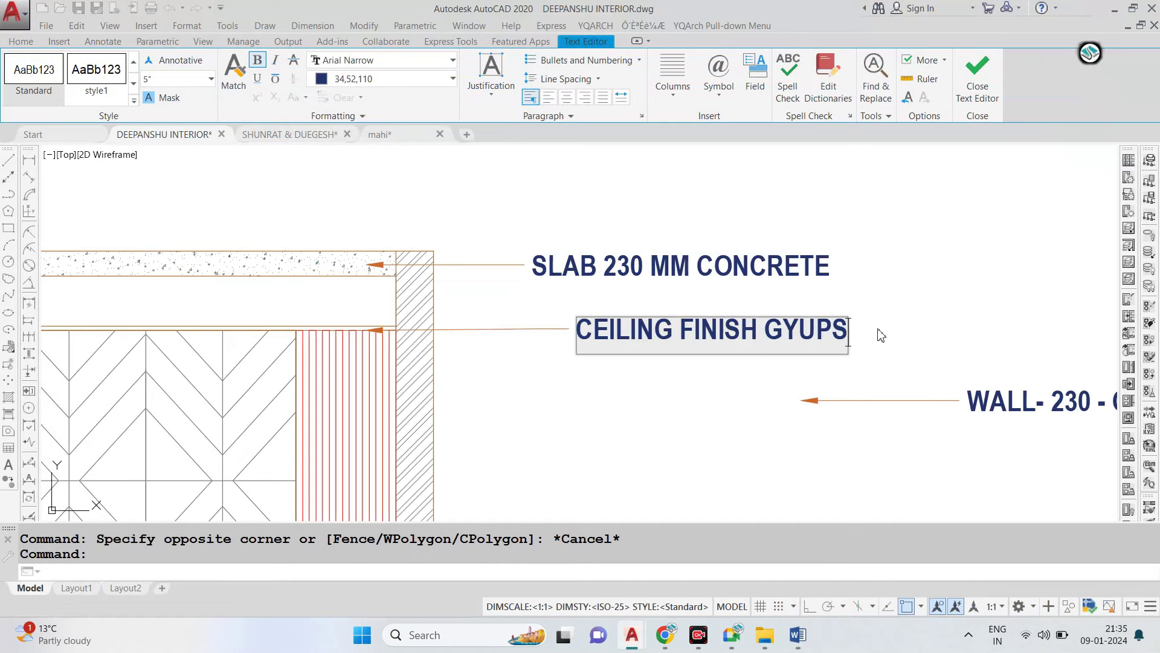
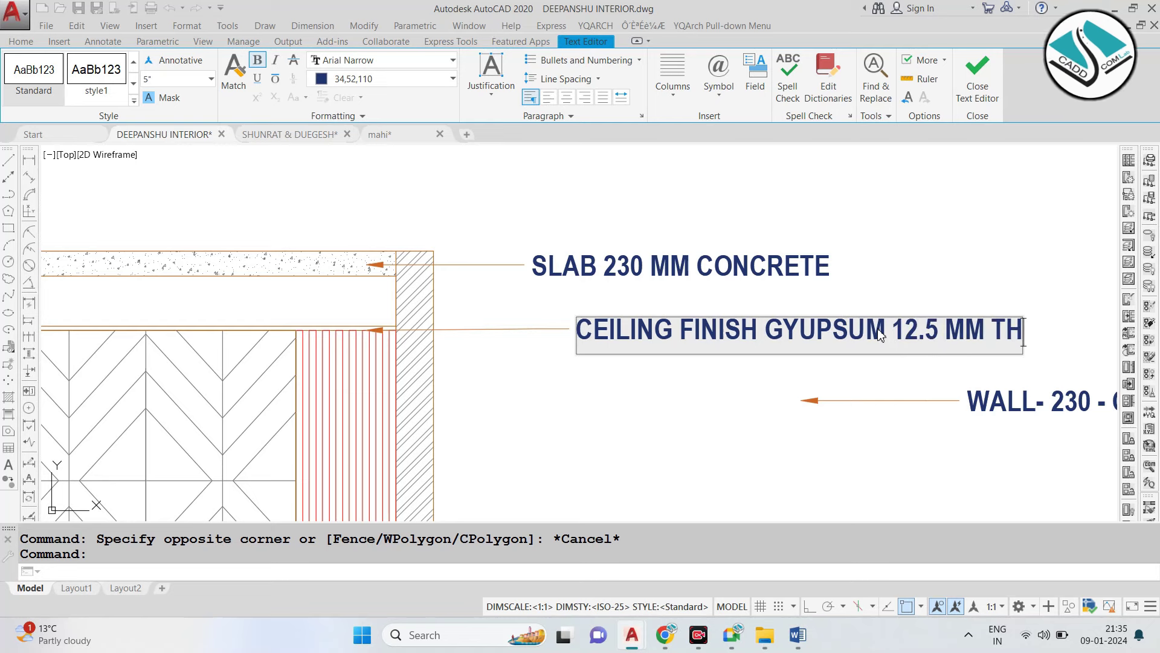
Move the WALL label closer to elevation E1.
key(Escape)
scroll(698, 290, down, 2)
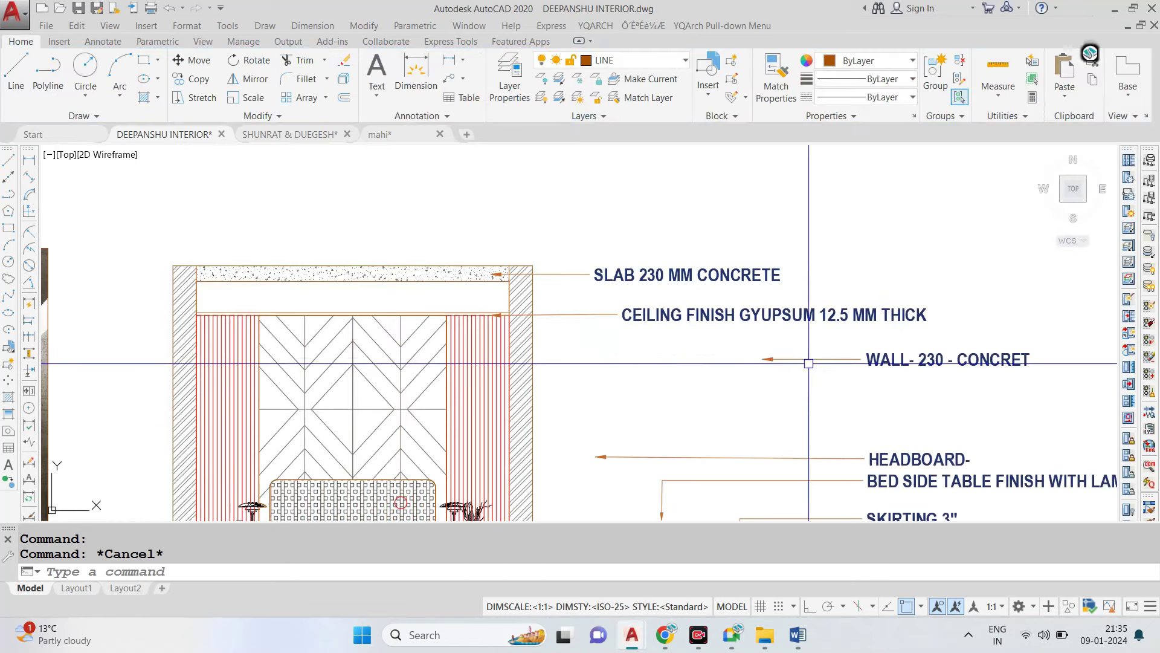
text(m)
key(Return)
scroll(763, 357, up, 2)
click(766, 361)
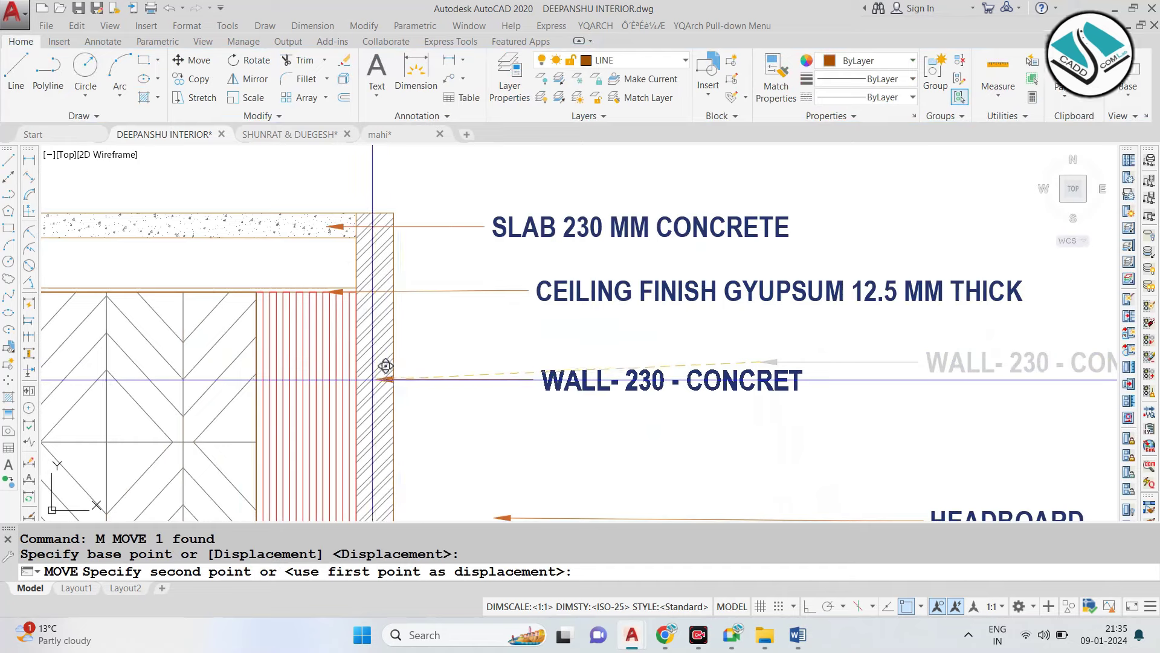
click(344, 382)
scroll(435, 311, down, 3)
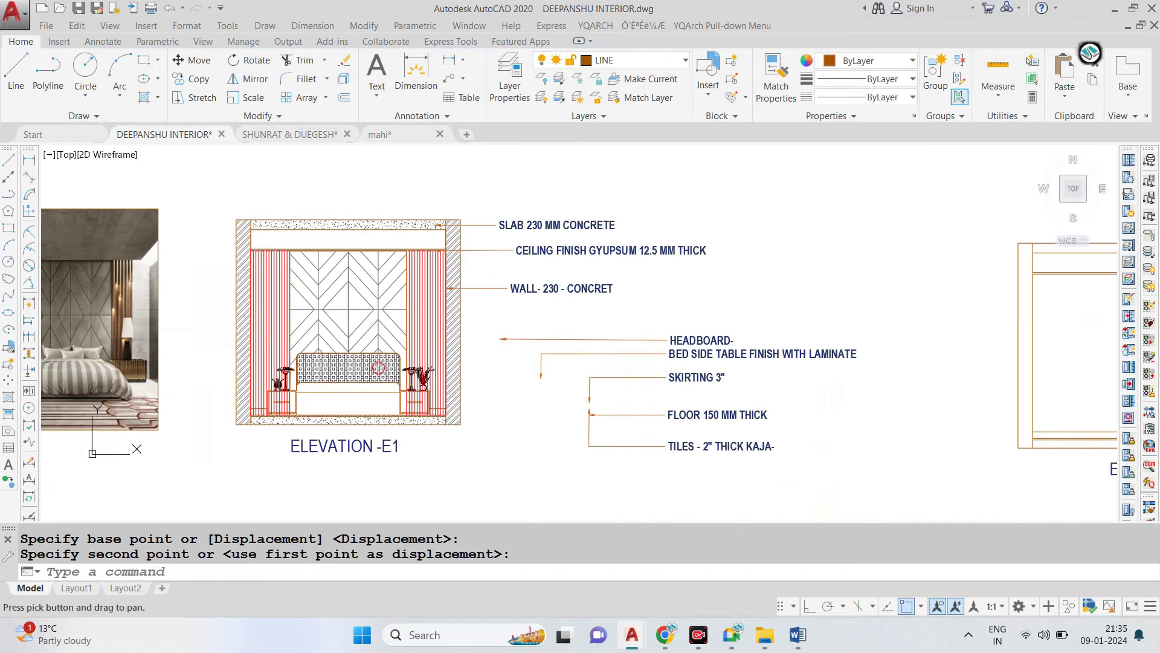
scroll(712, 346, up, 2)
Move the HEADBOARD label beside the headboard.
click(712, 346)
text(m)
key(Return)
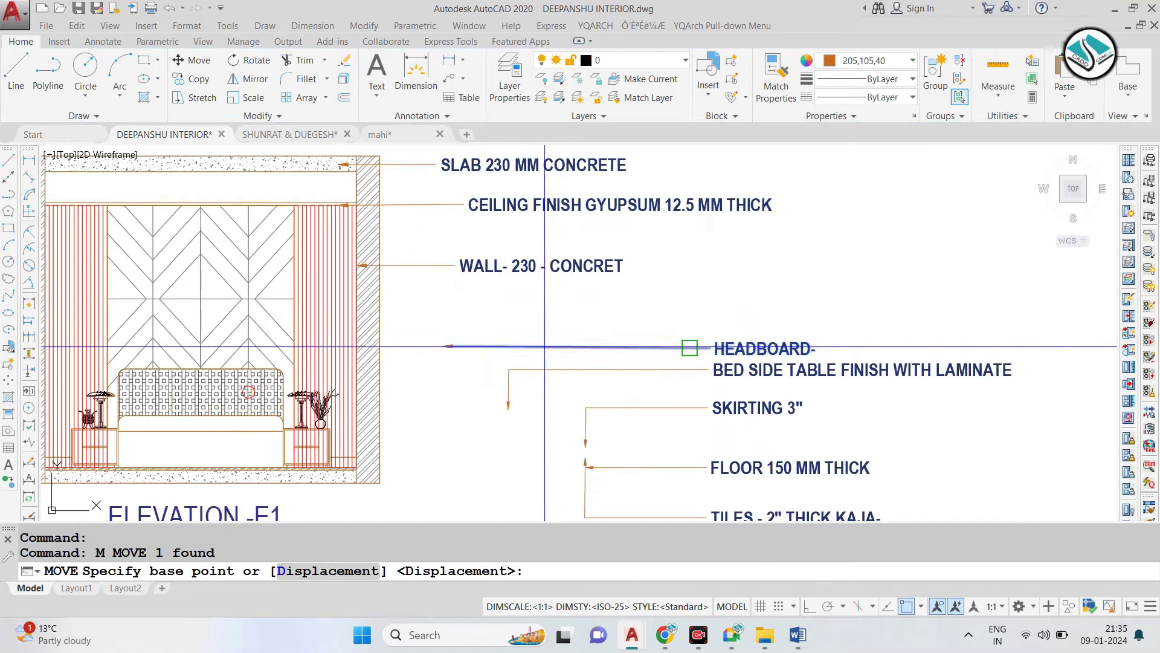
click(442, 346)
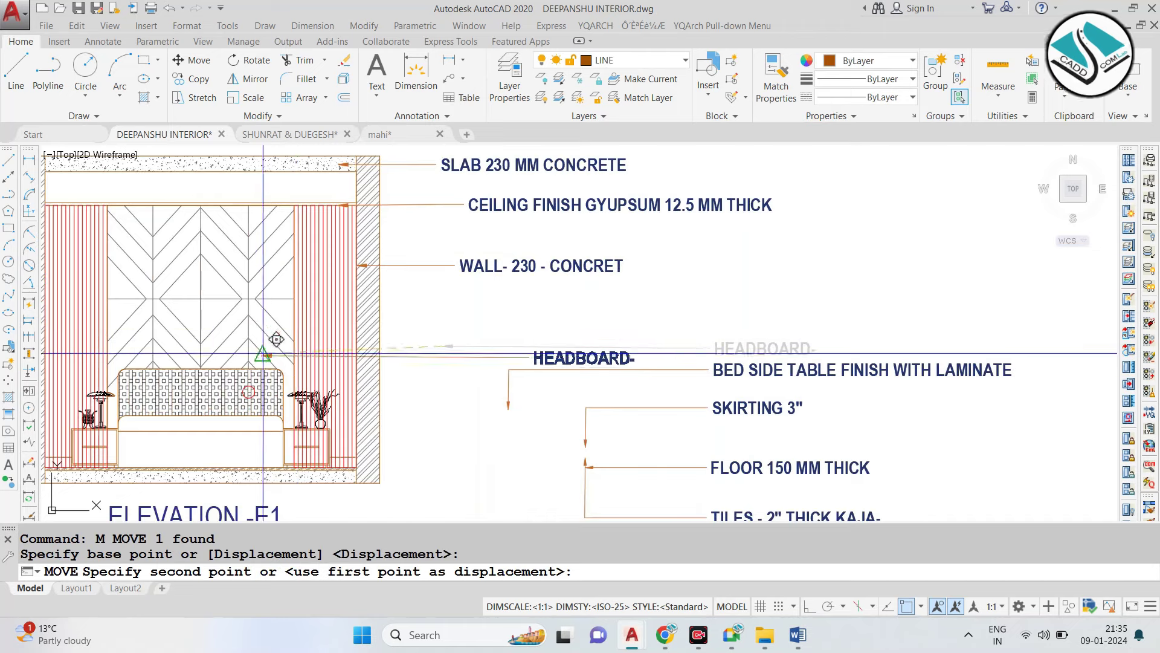
click(211, 390)
Move the bed side table leader tip to the bedside table corner.
click(742, 368)
text(m)
key(Return)
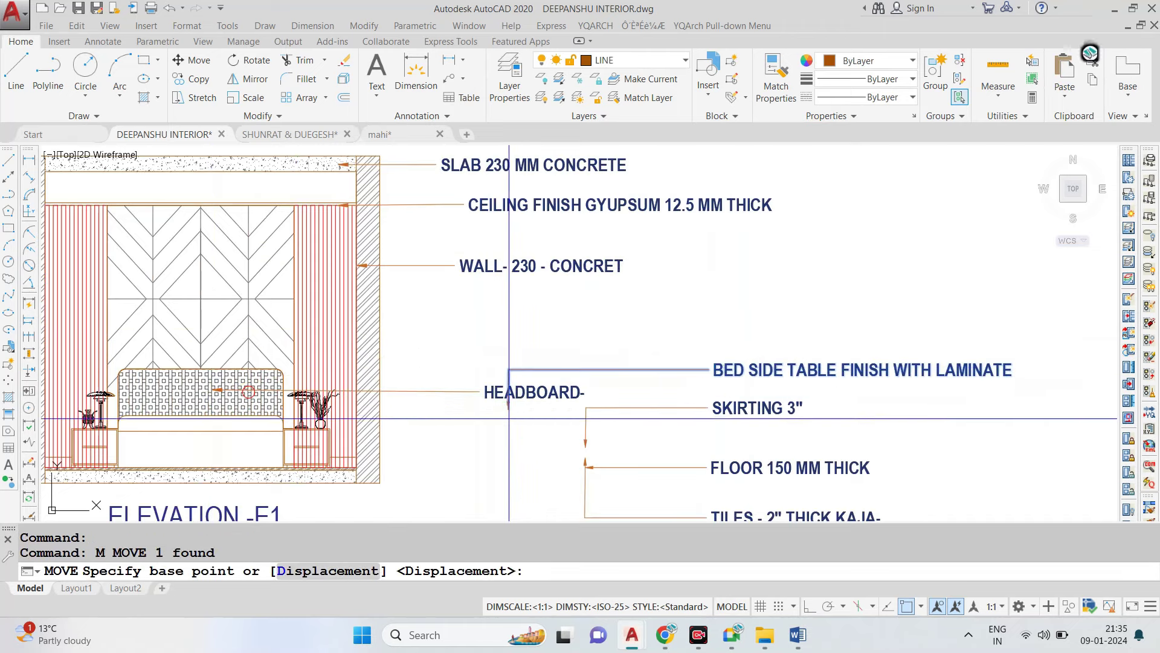
click(508, 409)
scroll(313, 435, up, 2)
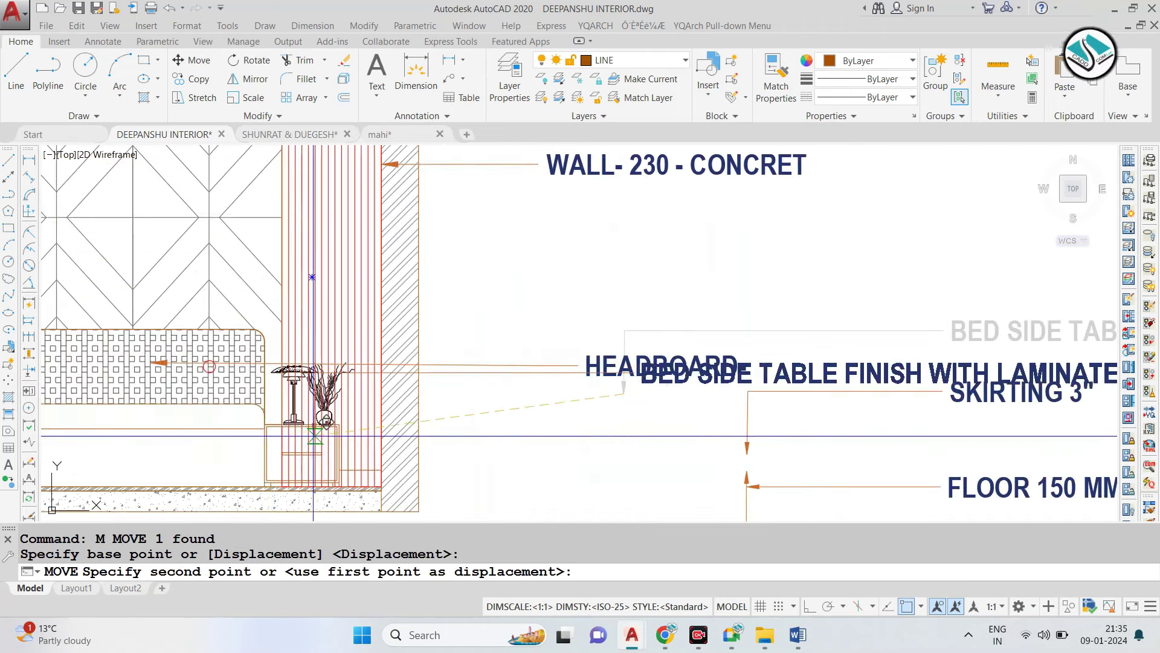
scroll(287, 424, up, 3)
click(285, 425)
scroll(583, 399, down, 3)
scroll(584, 392, down, 2)
scroll(584, 390, up, 2)
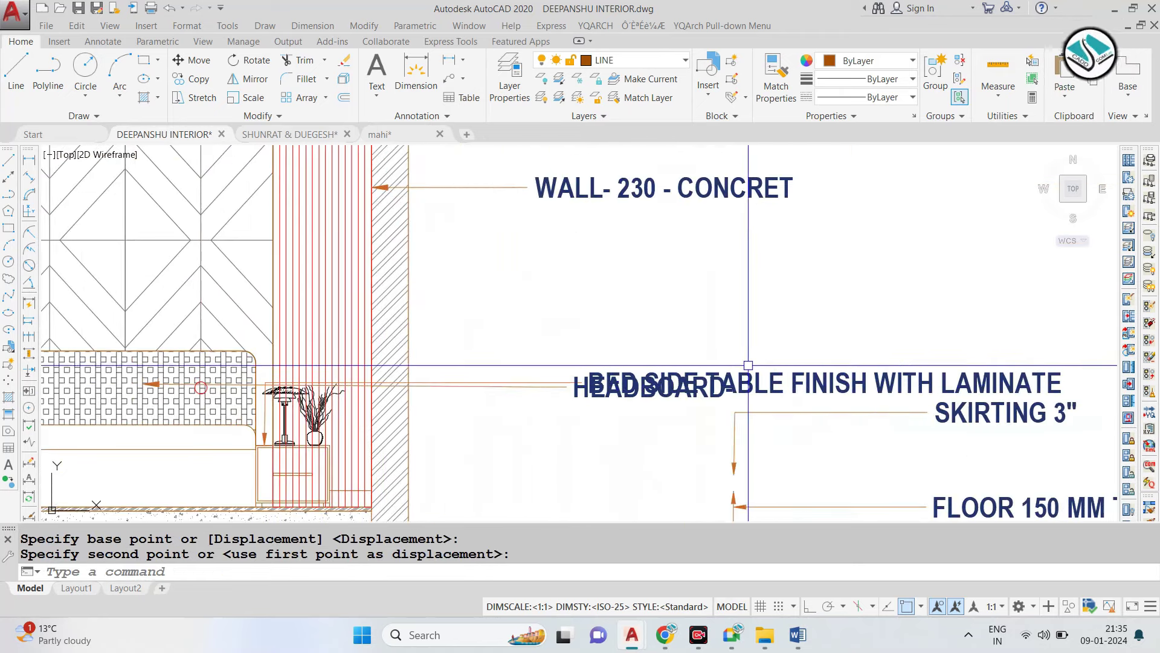
Reposition the bed side table label text above the HEADBOARD label.
click(604, 370)
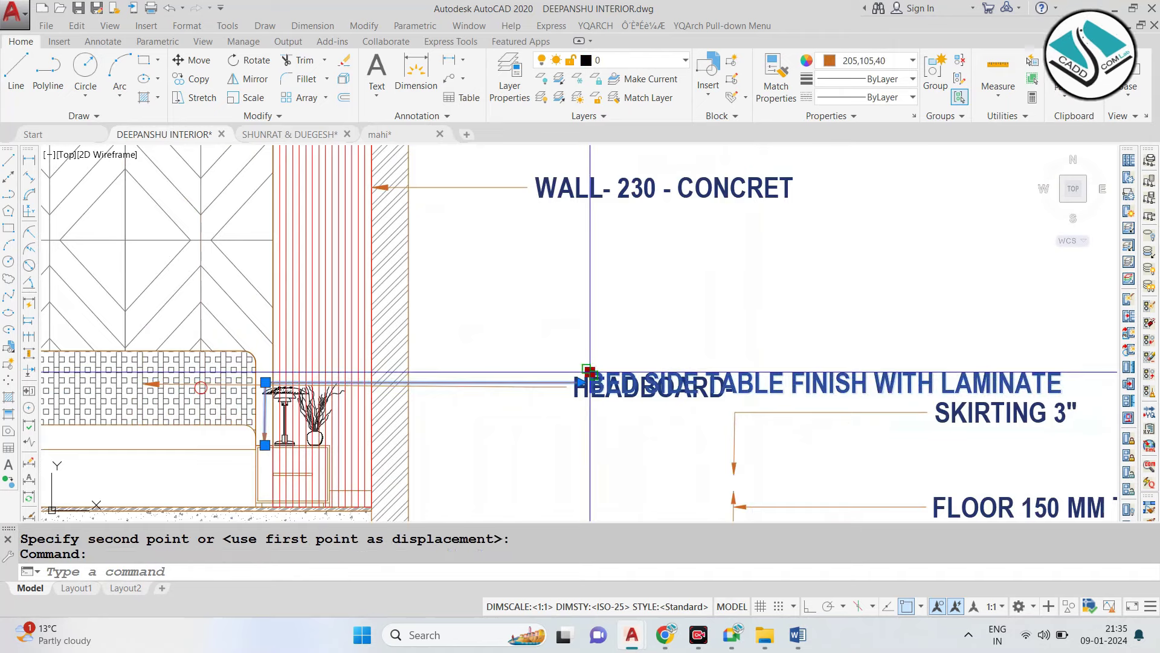
click(589, 372)
click(584, 320)
key(Escape)
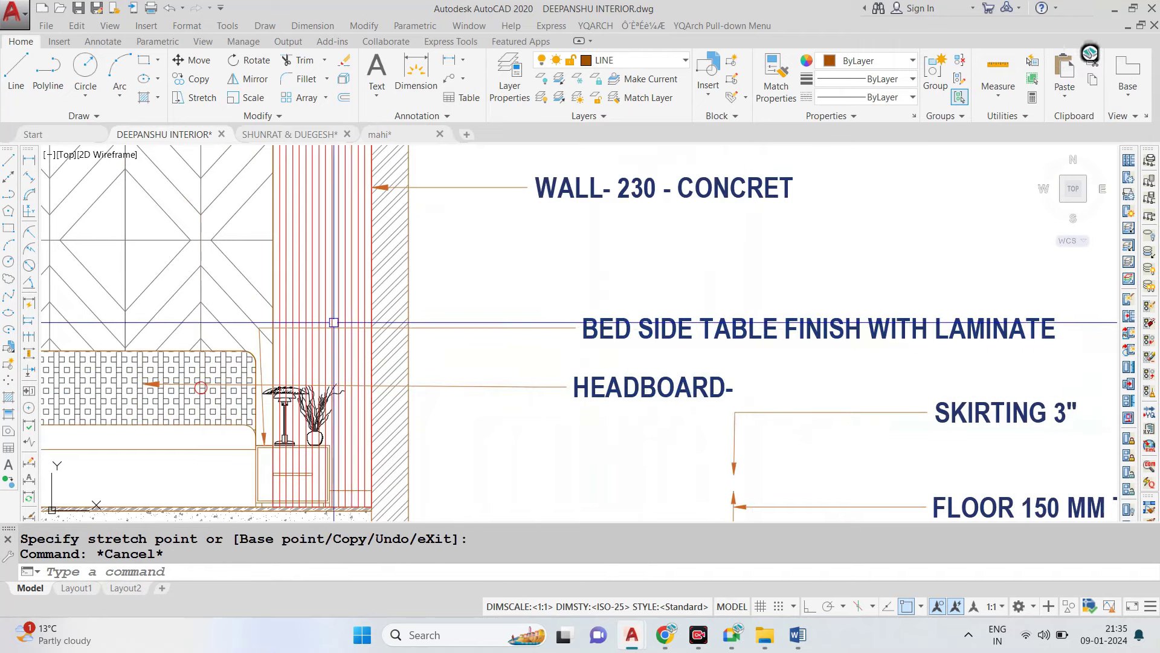
scroll(518, 338, down, 4)
scroll(634, 347, up, 3)
Move the skirting leader down toward the floor detail.
text(M)
key(Return)
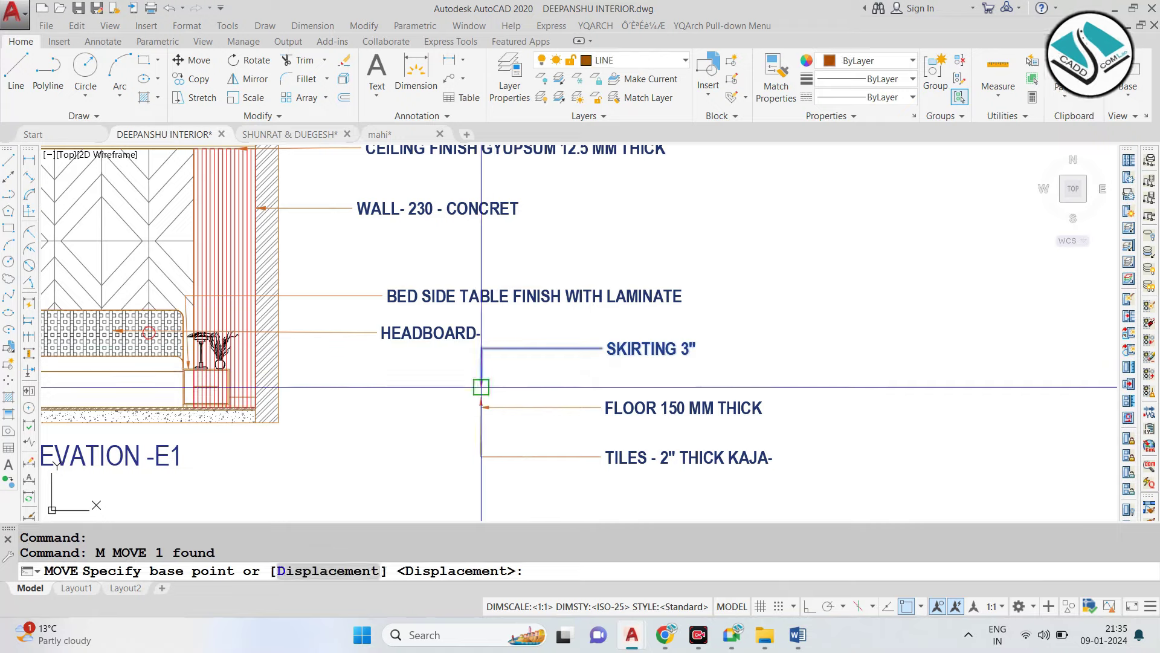
click(481, 387)
middle_drag(481, 387, 517, 396)
scroll(518, 396, up, 5)
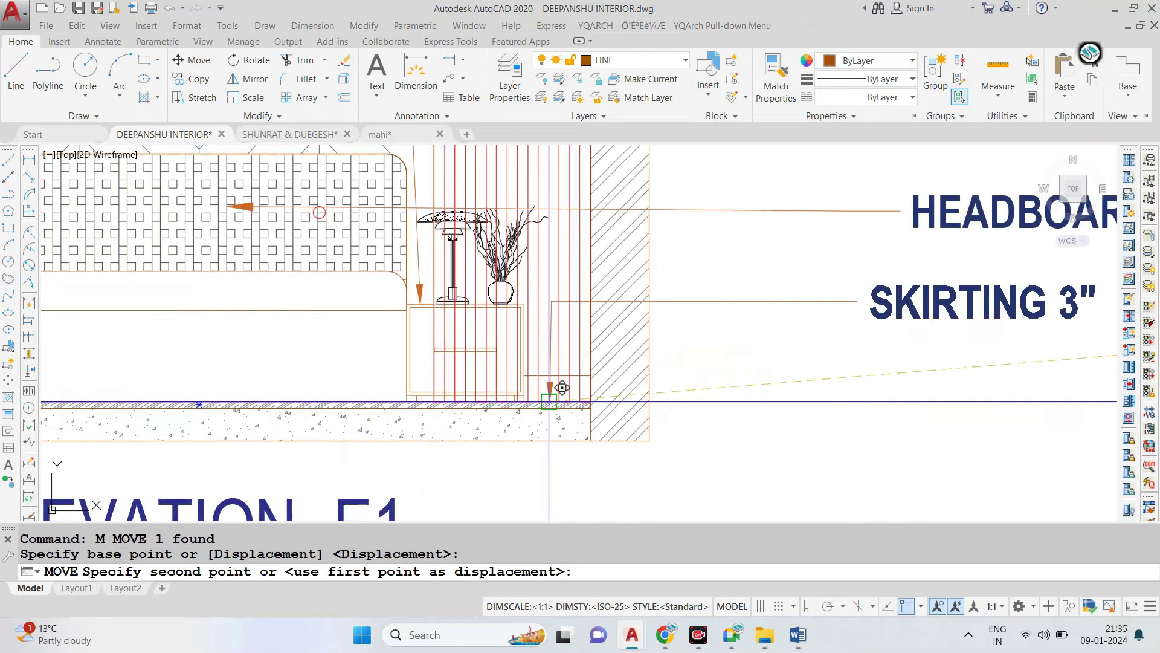
click(562, 388)
Move the skirting arrow so it lands on the skirting line.
click(551, 362)
text(M)
key(Return)
scroll(542, 376, up, 2)
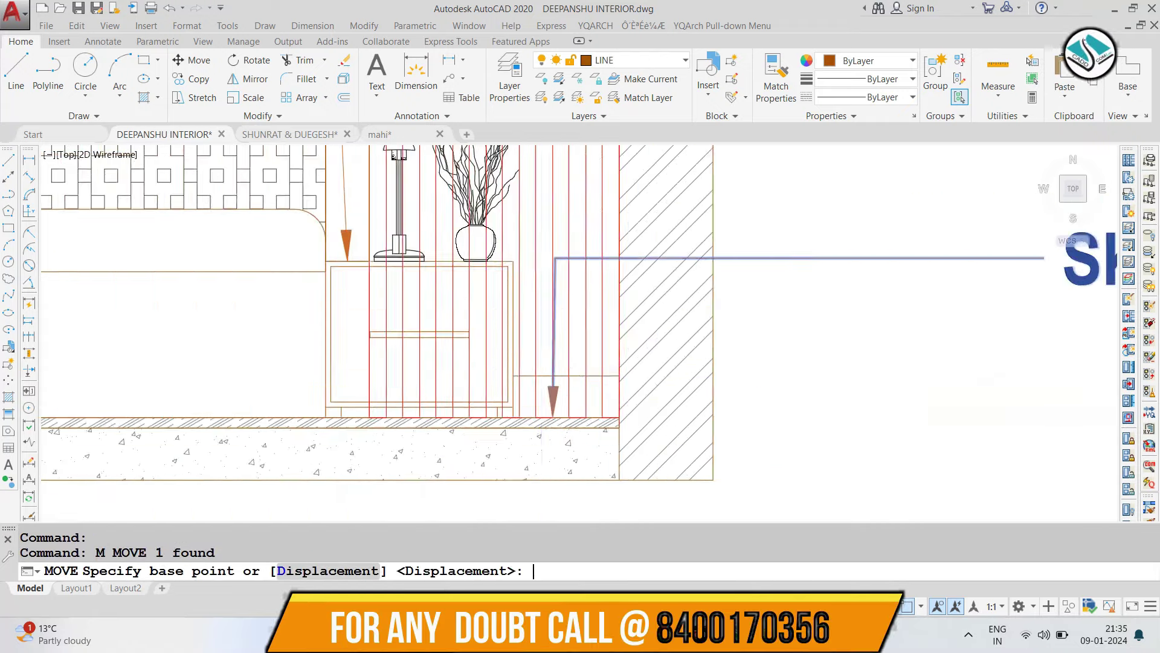
scroll(553, 401, up, 2)
click(564, 480)
click(567, 393)
scroll(517, 390, down, 2)
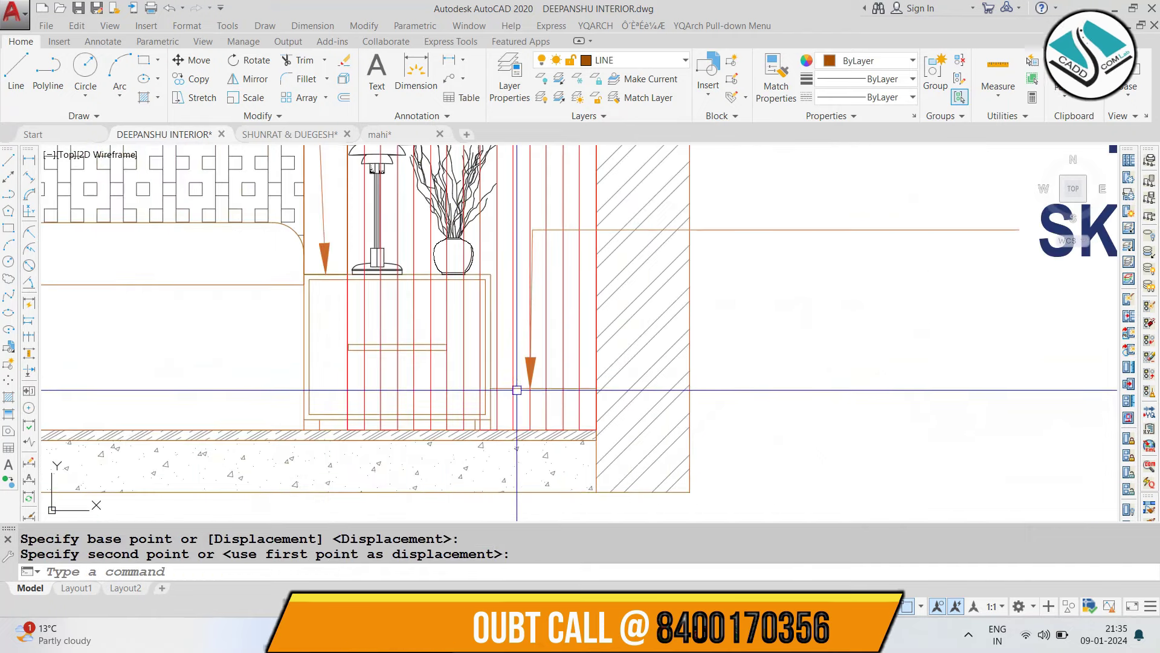
scroll(517, 390, down, 3)
scroll(810, 386, down, 1)
Move the FLOOR leader so its arrow points at the floor slab.
click(811, 401)
text(M)
key(Return)
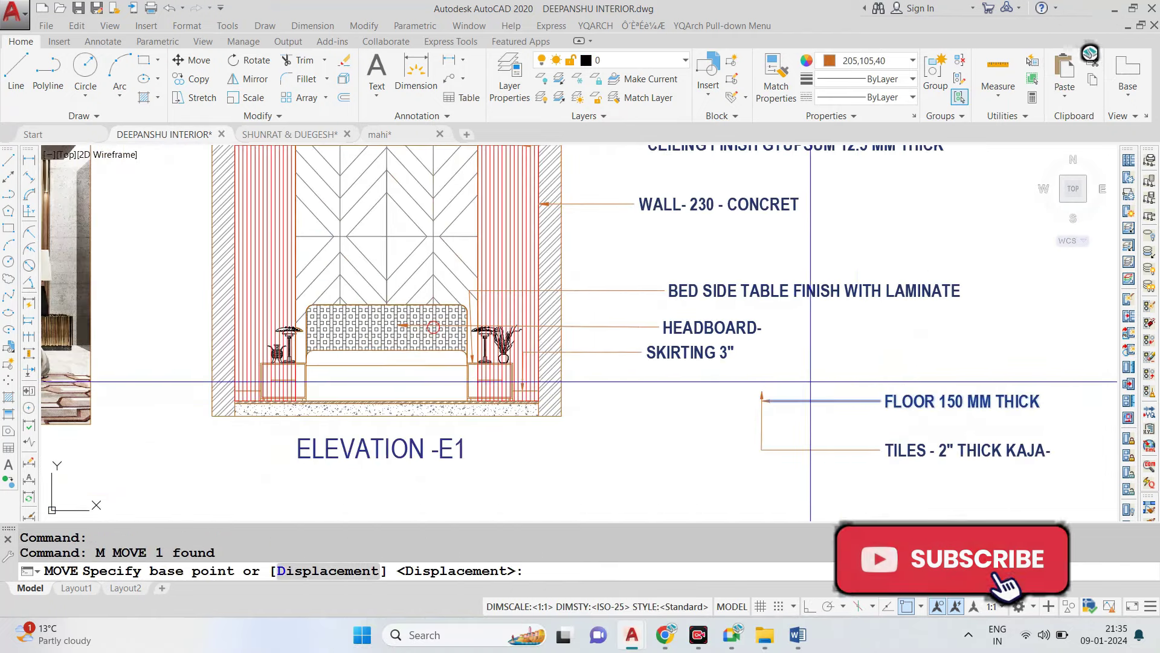
click(762, 396)
scroll(541, 378, up, 3)
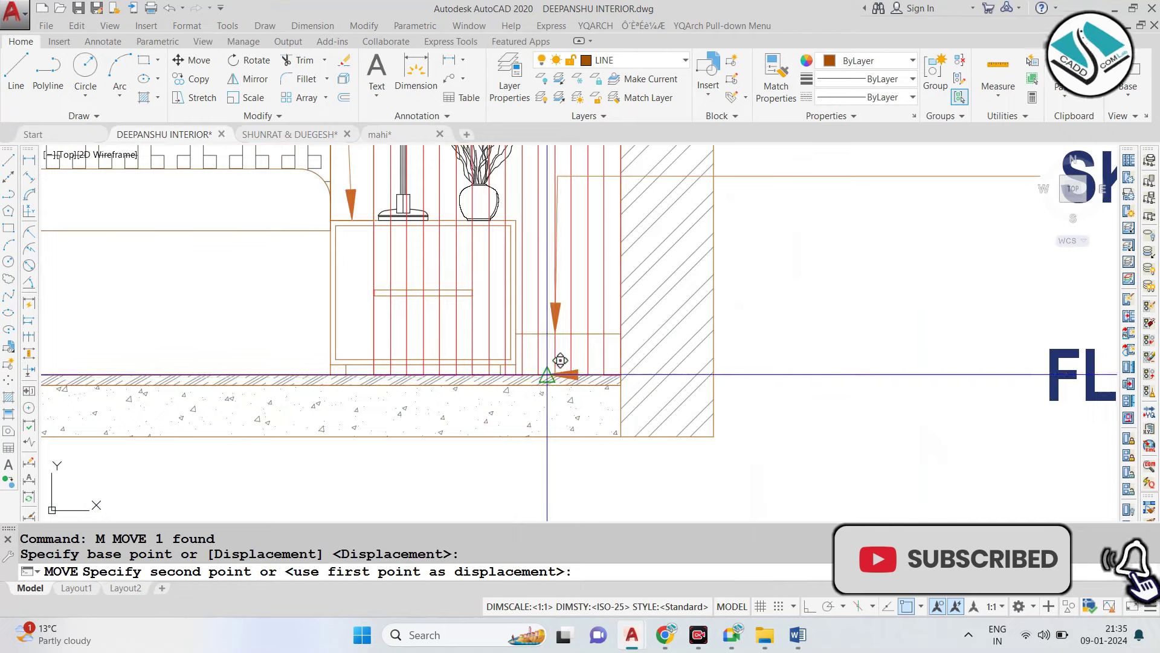
click(552, 371)
scroll(683, 381, down, 3)
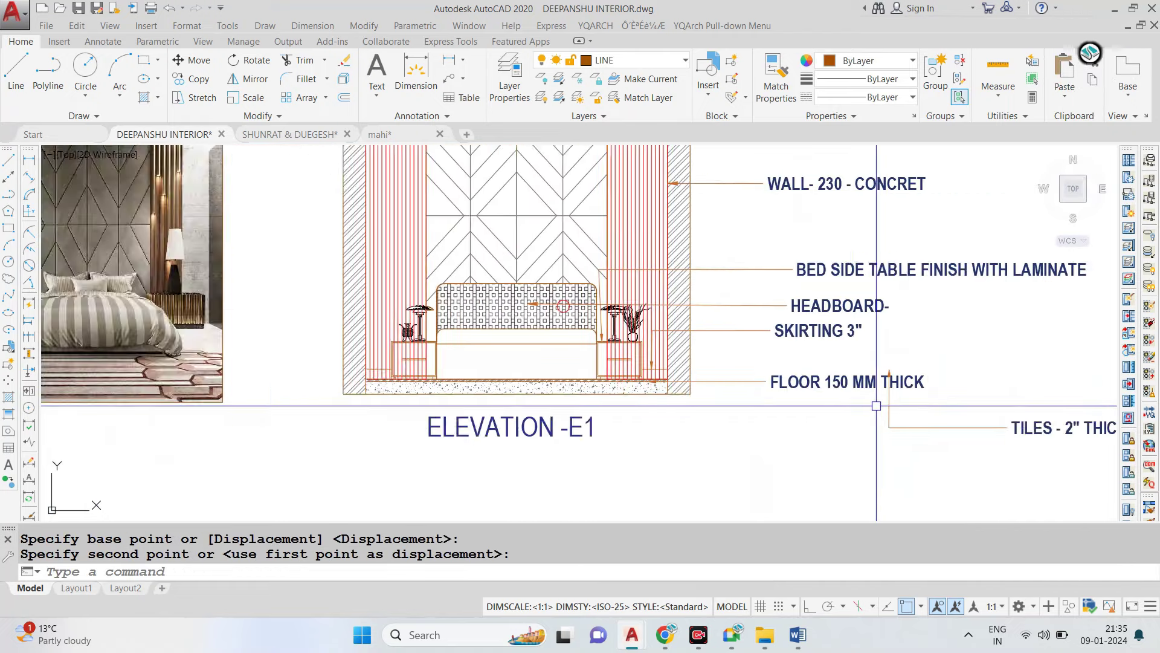
Move the TILES label below the FLOOR label and re-frame the whole elevation.
middle_drag(876, 405, 695, 405)
click(926, 379)
click(860, 456)
text(M)
key(Return)
click(722, 356)
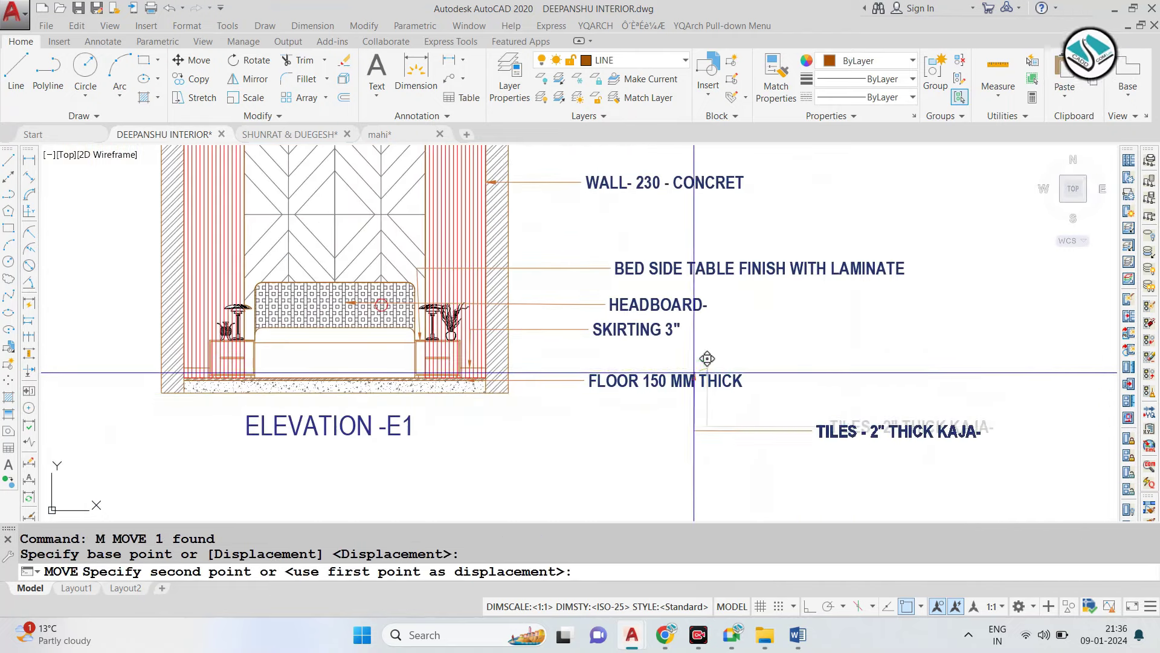
scroll(472, 371, up, 3)
click(400, 371)
scroll(668, 319, down, 3)
key(Escape)
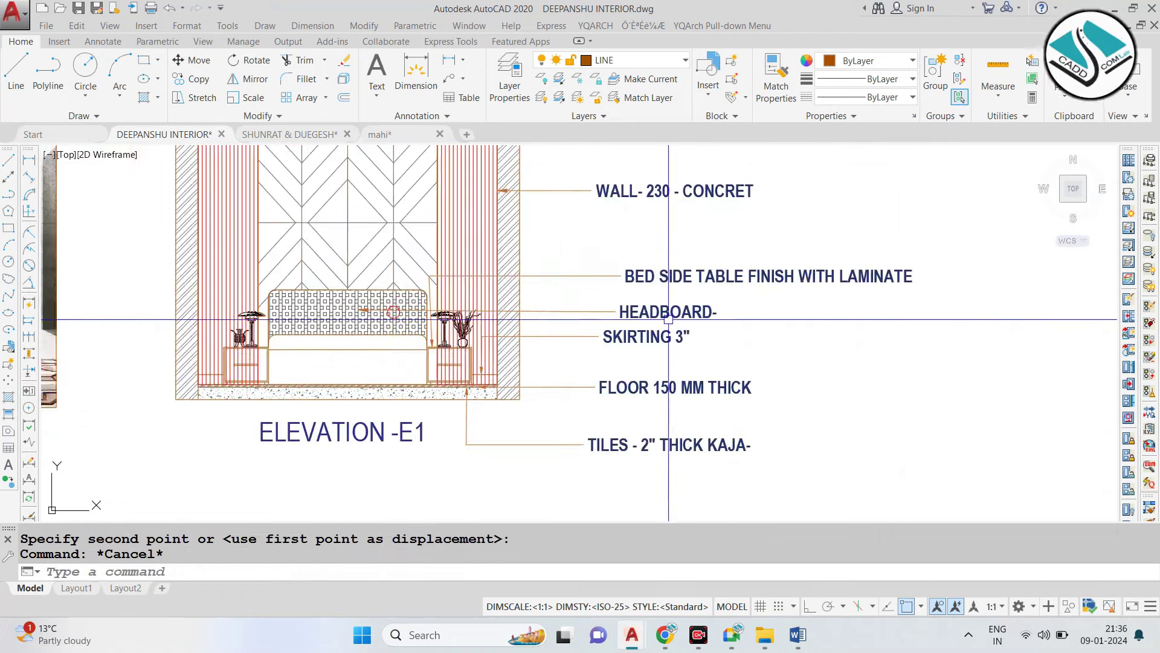
middle_drag(669, 319, 640, 372)
scroll(665, 242, down, 2)
scroll(665, 231, up, 2)
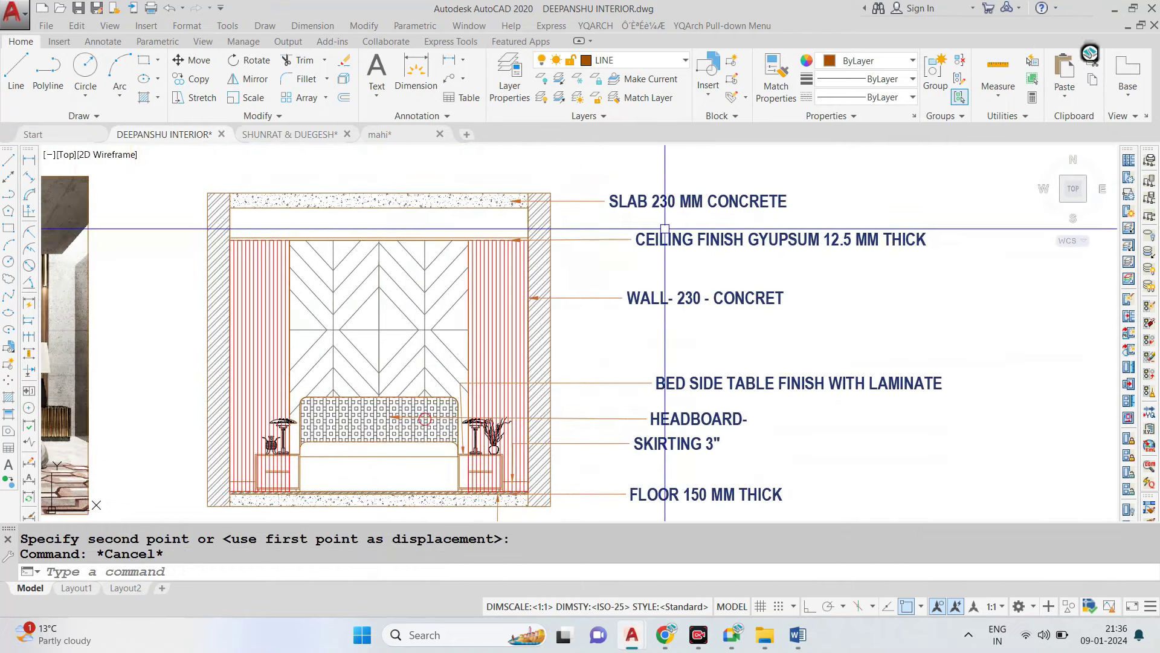
scroll(665, 206, up, 2)
Give the slab label 4" text height and the Artifakt Element font.
double_click(604, 199)
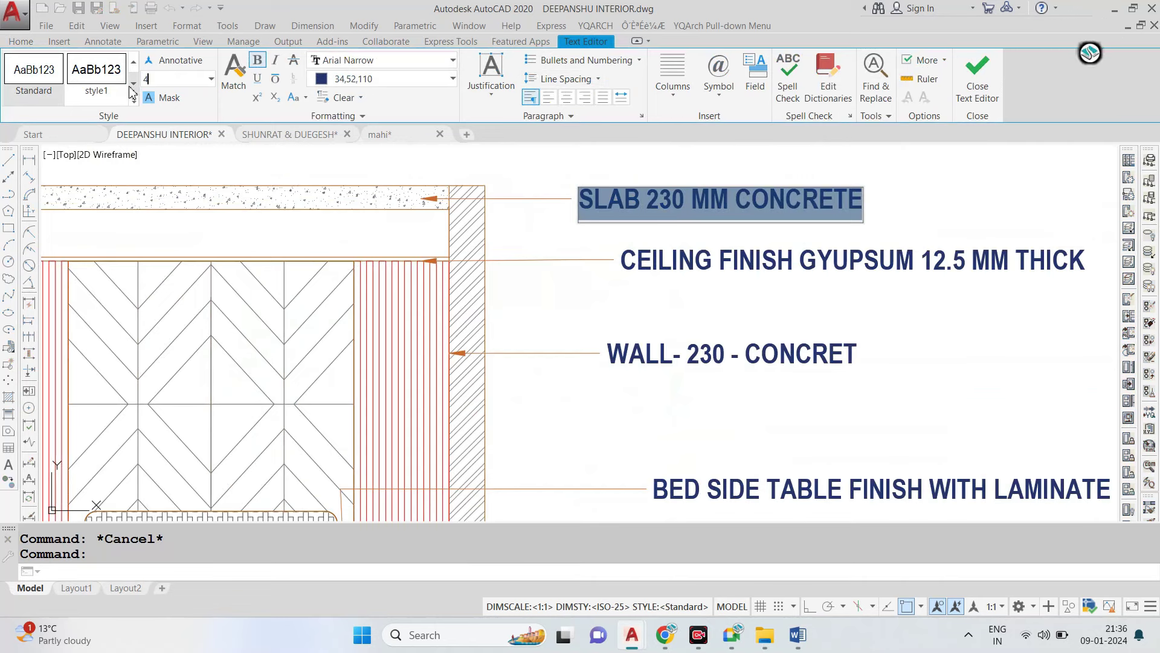
key(Return)
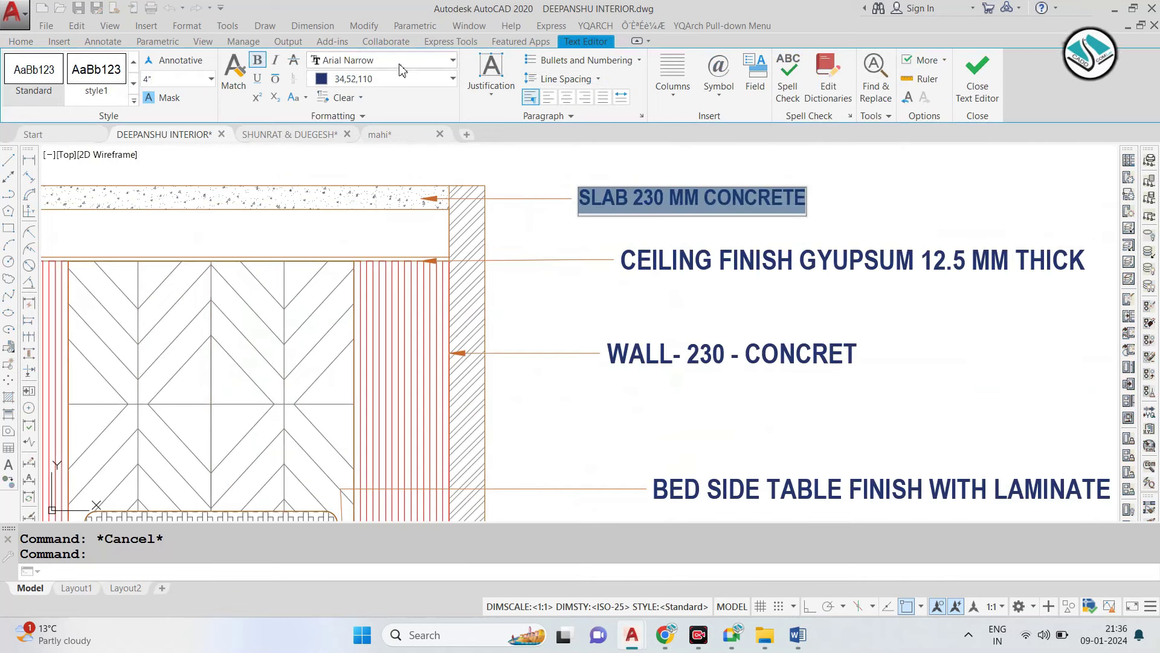
click(399, 64)
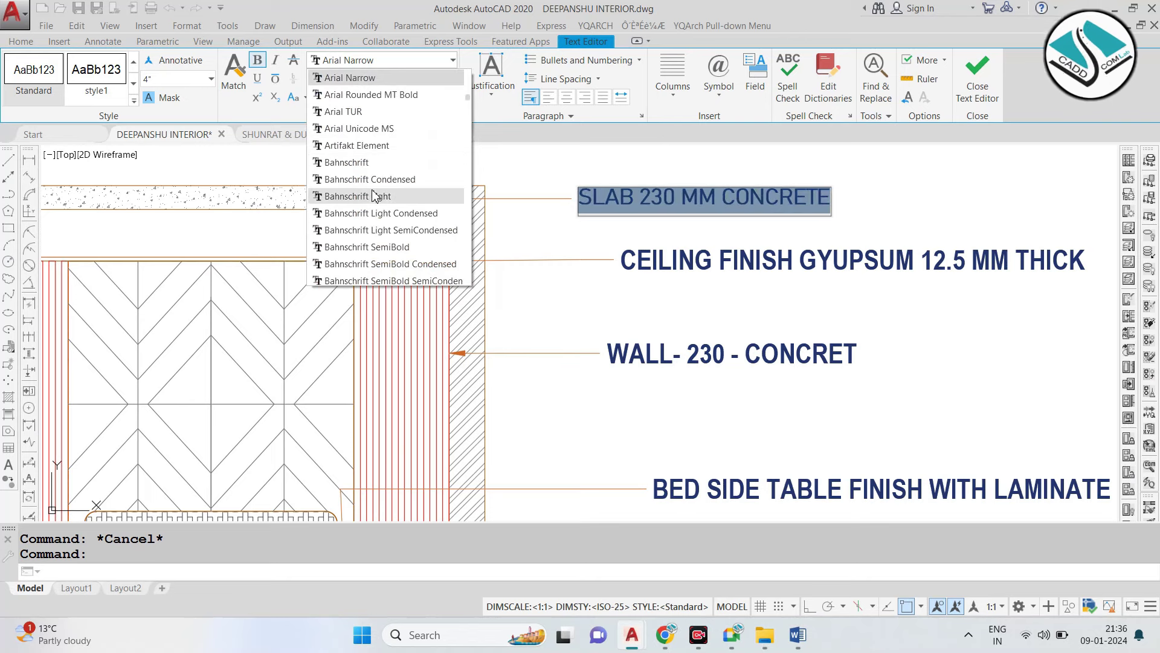
click(365, 147)
click(977, 79)
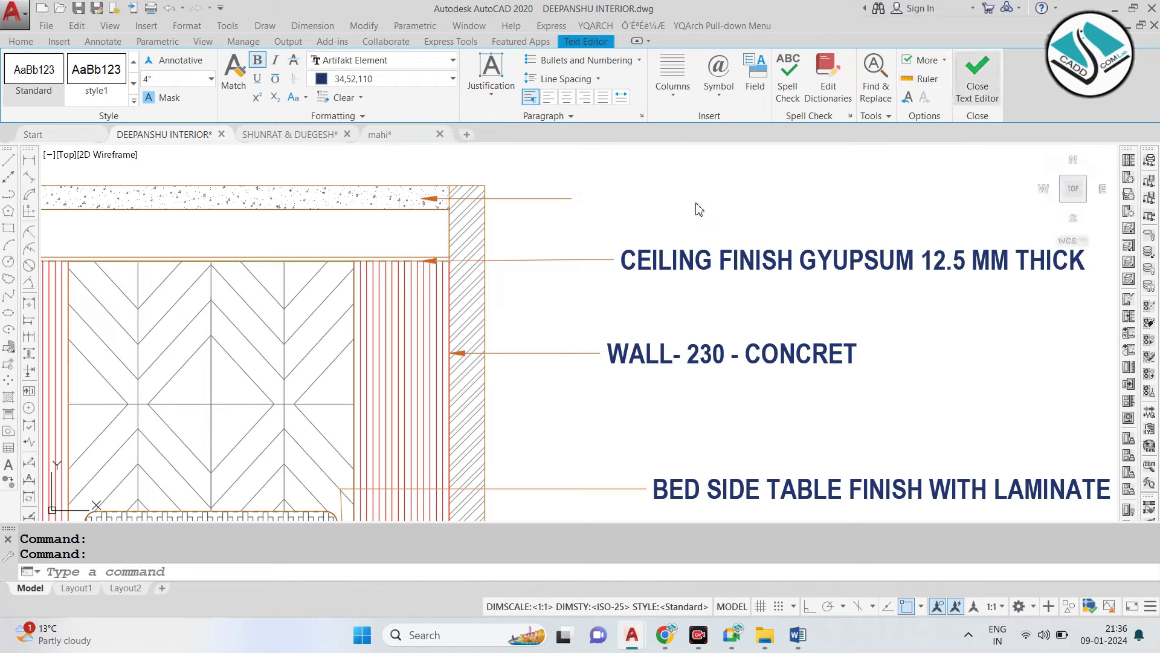
Match the slab label's text style onto the ceiling label.
scroll(547, 228, down, 2)
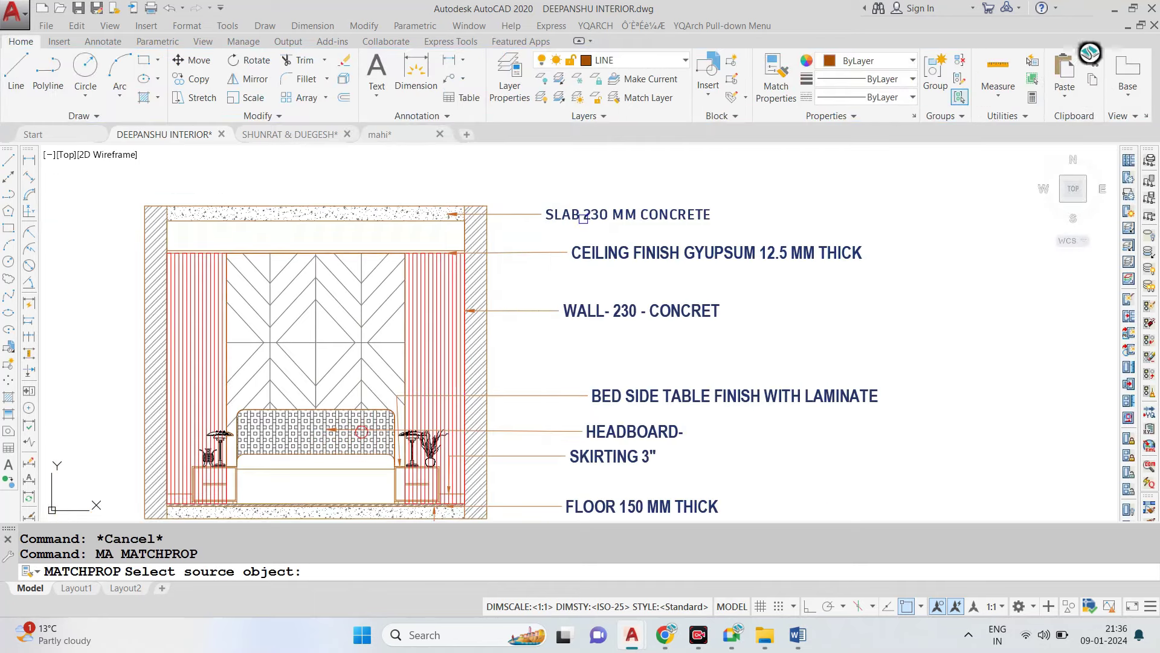
click(584, 218)
click(598, 254)
middle_drag(621, 397, 626, 338)
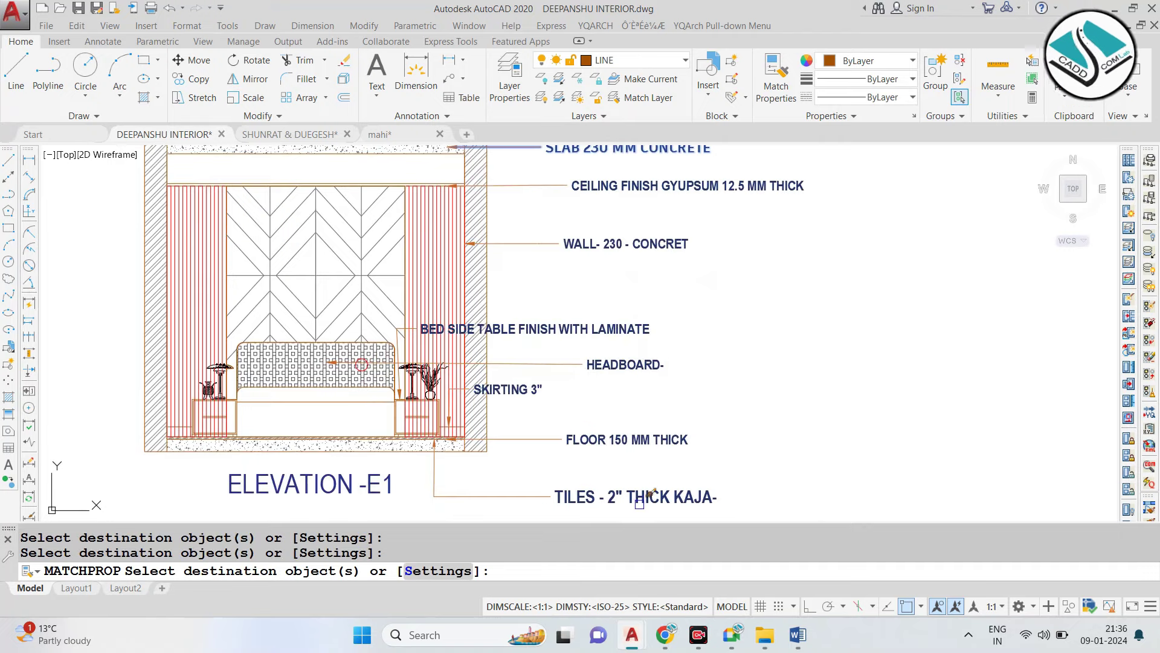
key(Escape)
Reposition the bed side table label text.
click(435, 328)
scroll(417, 326, up, 3)
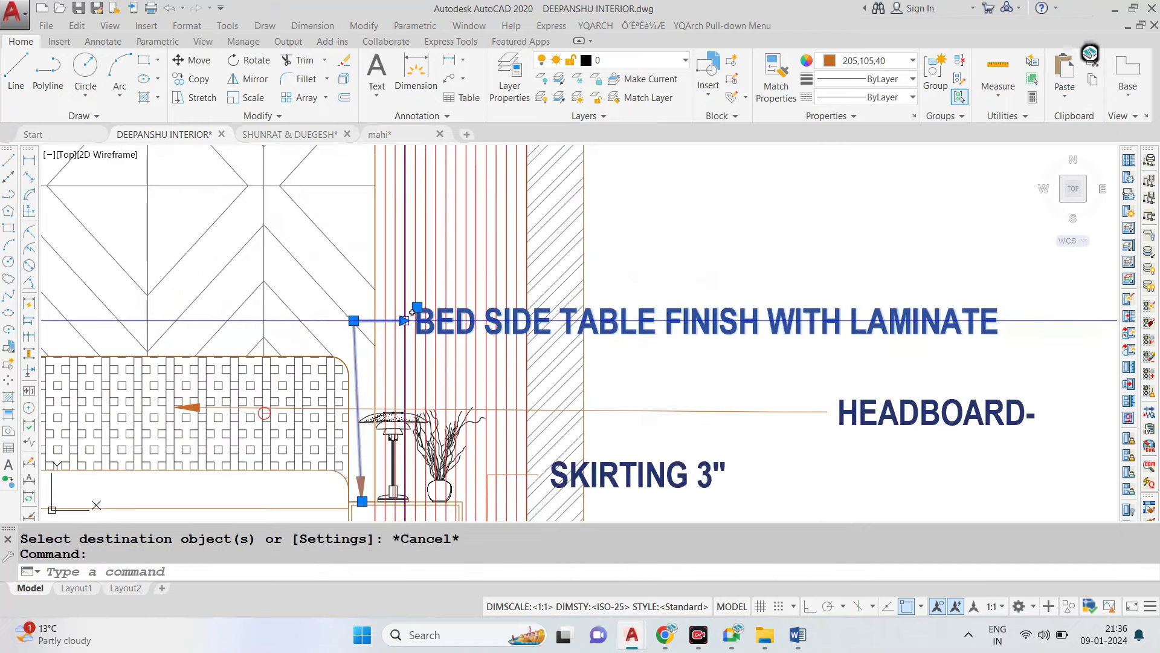
click(417, 308)
click(688, 308)
scroll(556, 324, down, 2)
Reposition the SKIRTING 3" label text.
click(550, 418)
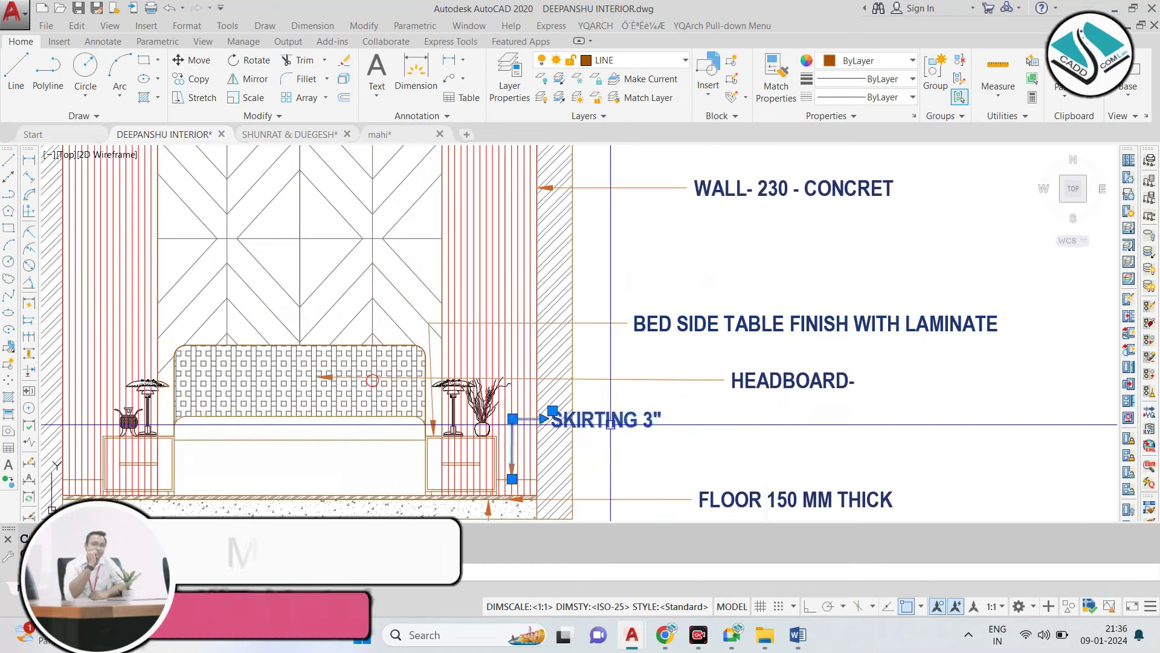
click(551, 410)
click(643, 419)
middle_drag(644, 420, 627, 368)
Pick the HEADBOARD leader's end grip, cancel, and zoom out to the elevation.
click(677, 330)
scroll(660, 330, up, 2)
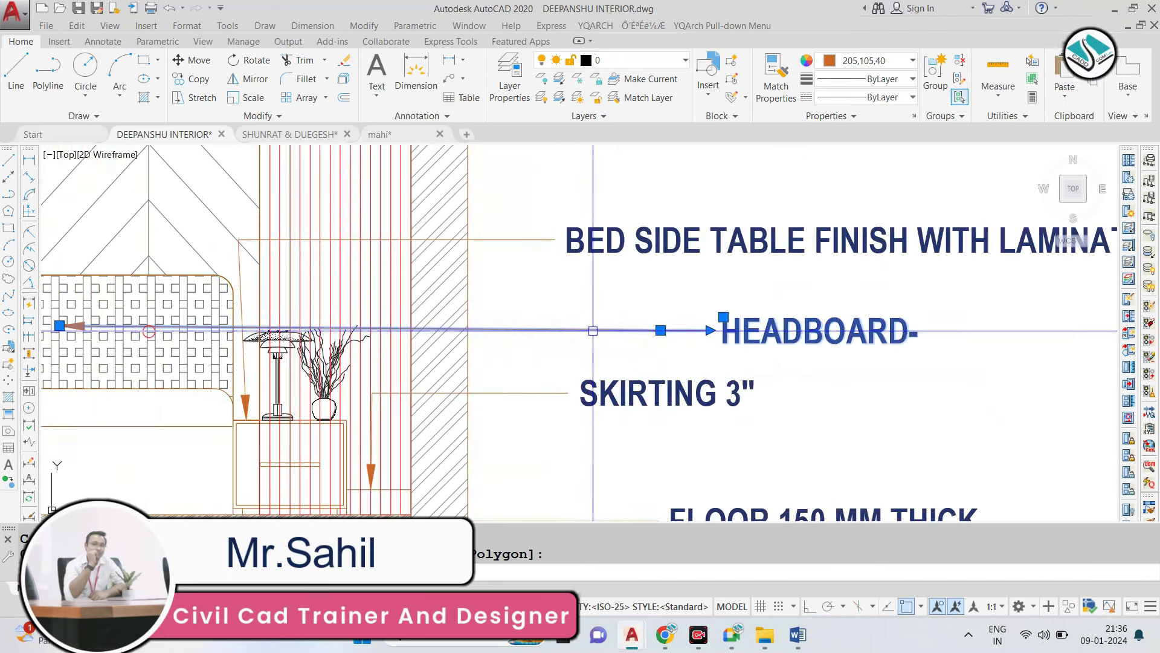
click(661, 330)
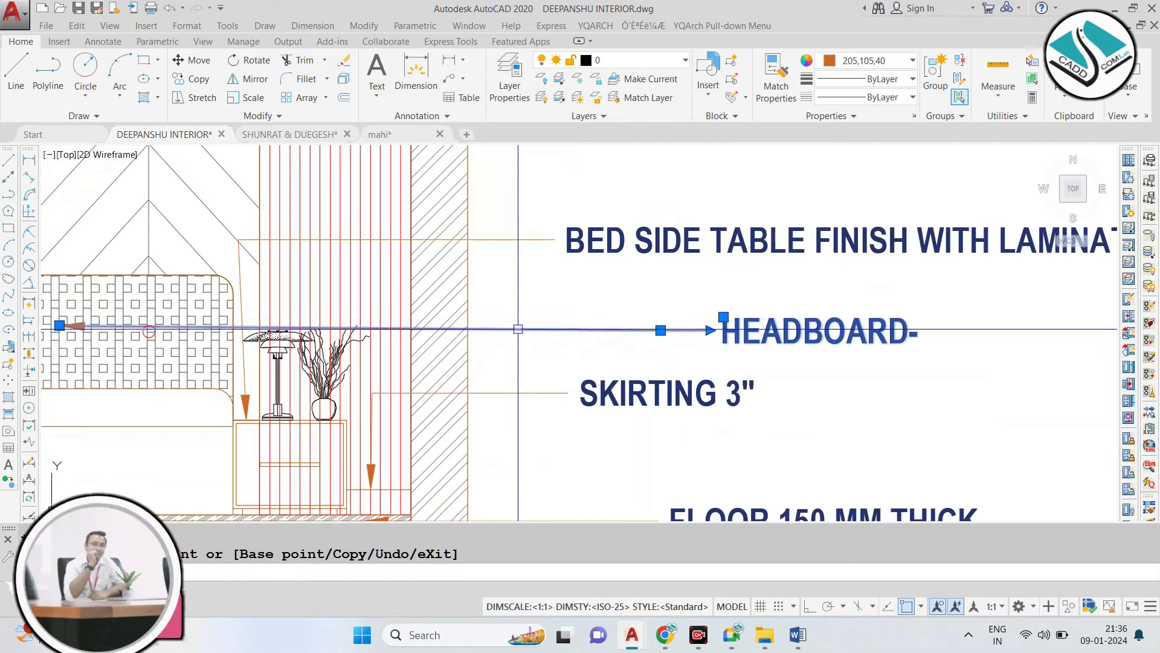
key(Escape)
scroll(661, 329, down, 3)
scroll(598, 422, down, 2)
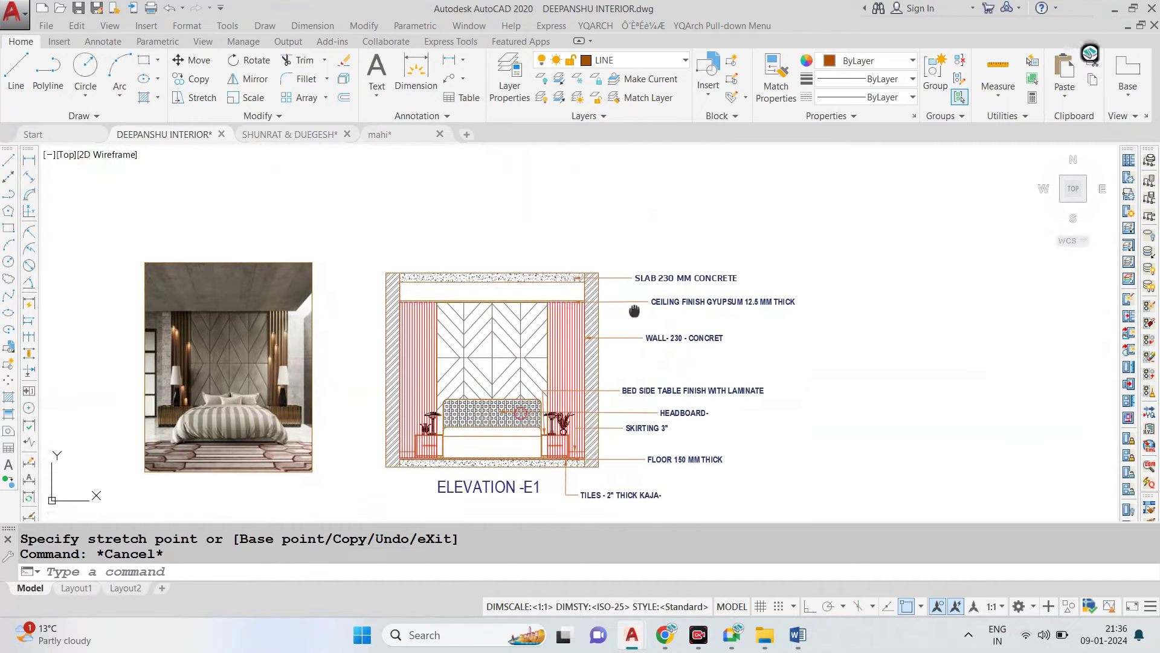
scroll(519, 326, up, 3)
Copy the CEILING FINISH leader down so it points at the headboard panel.
scroll(726, 328, up, 2)
click(806, 257)
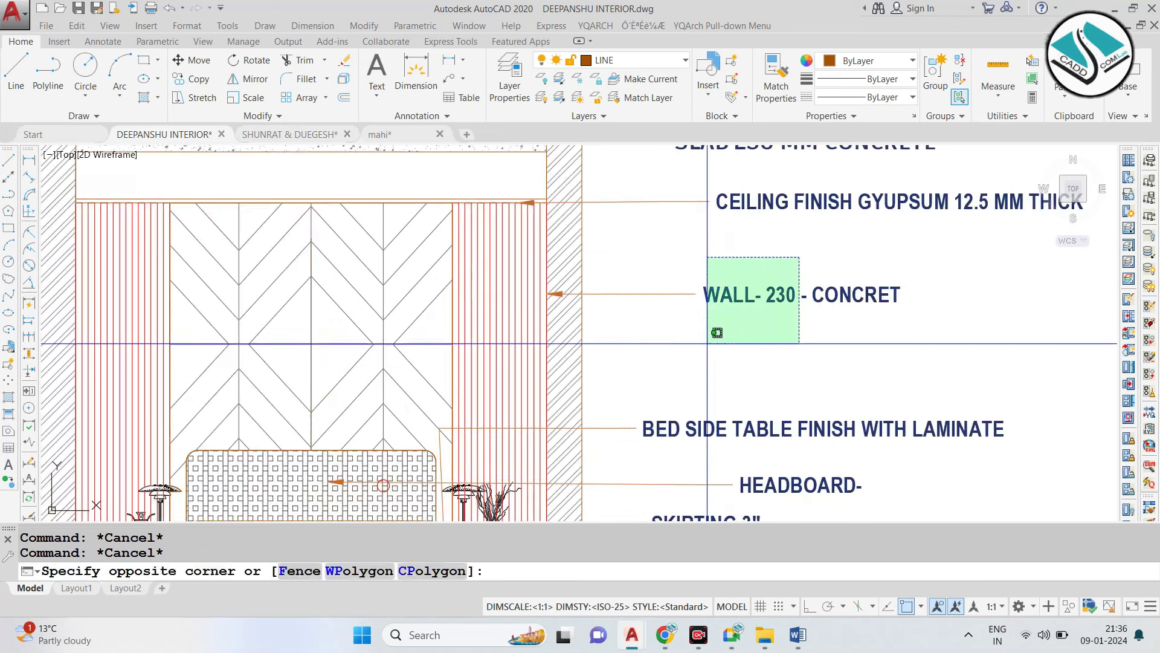
click(707, 344)
key(Escape)
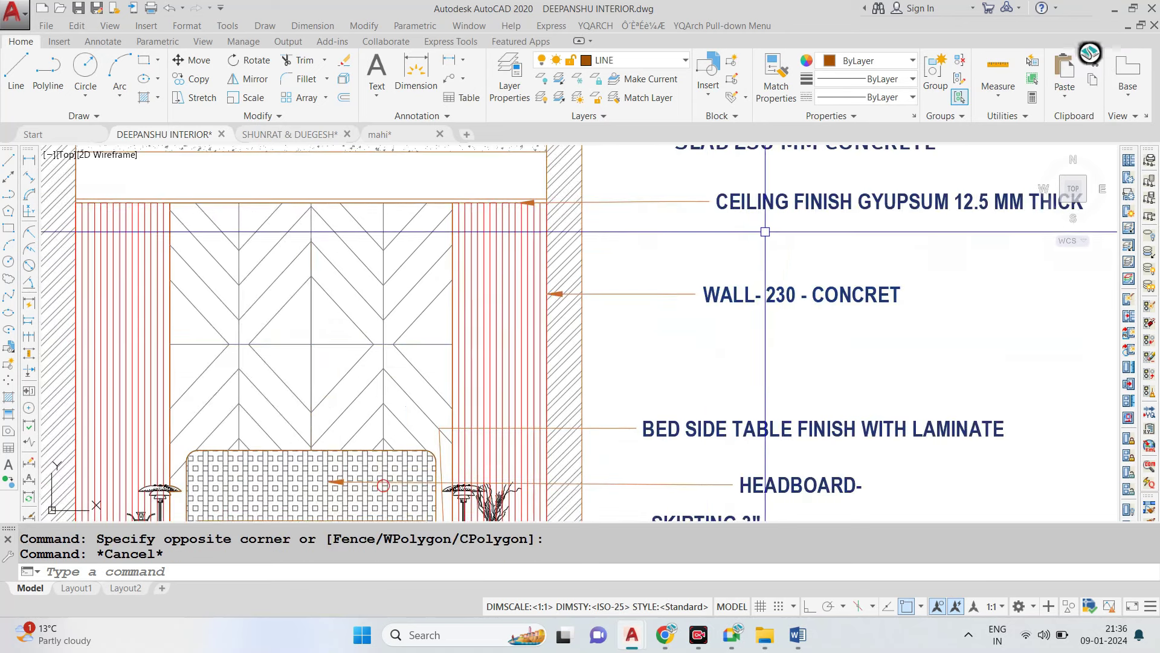
click(772, 210)
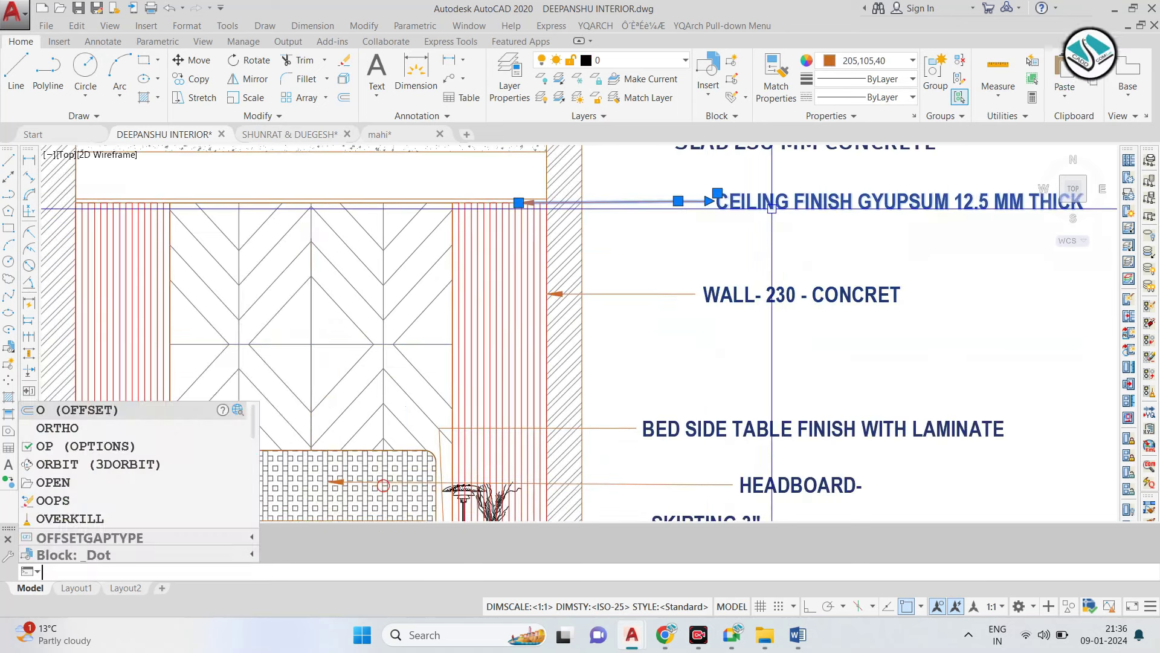
text(CO)
key(Return)
click(523, 203)
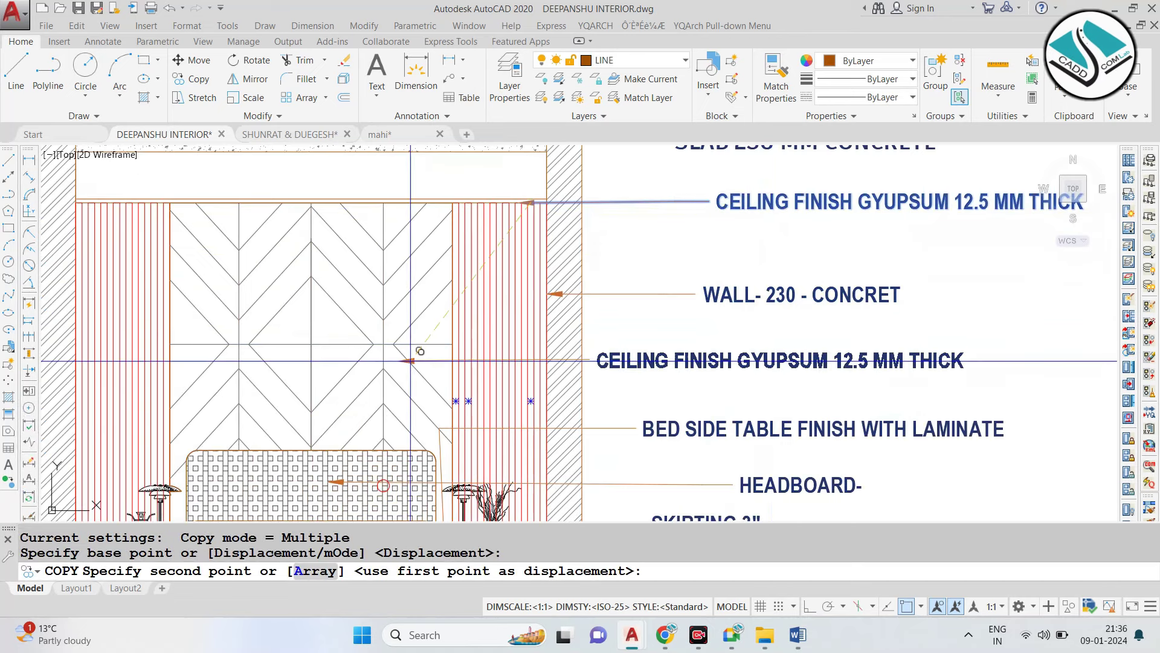
click(419, 333)
key(Escape)
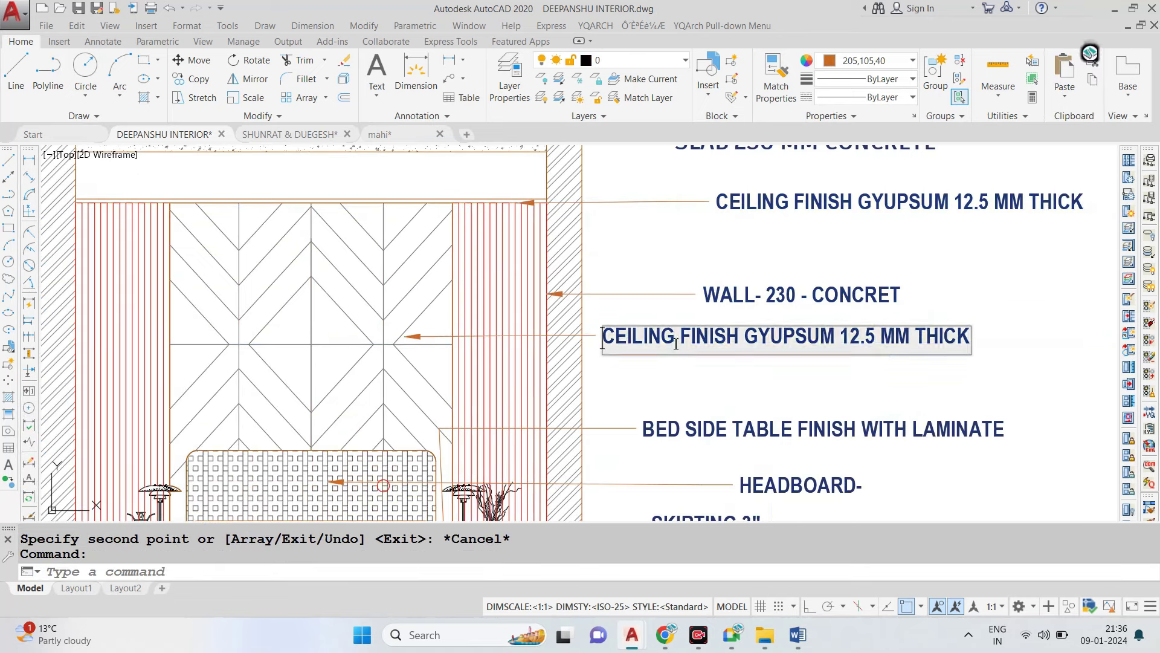
Change the copied label's text to 'WALL COUSING- LEATHER' and re-centre elevation E1.
double_click(676, 338)
text(WALL COUSIN)
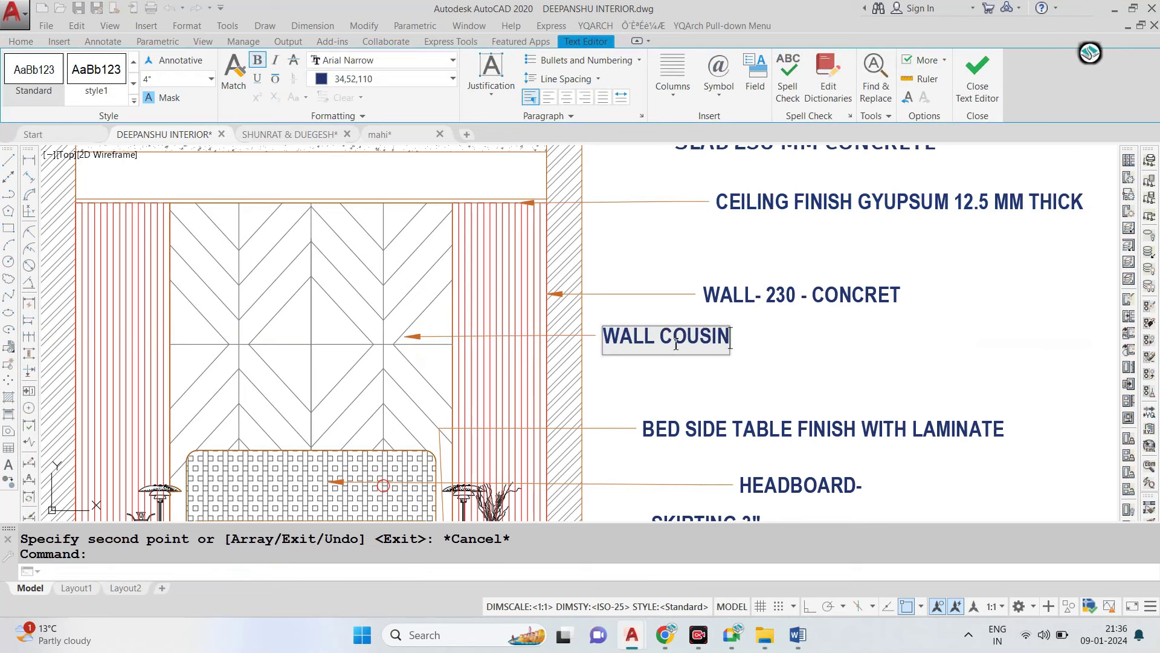
text(G- LEATHER)
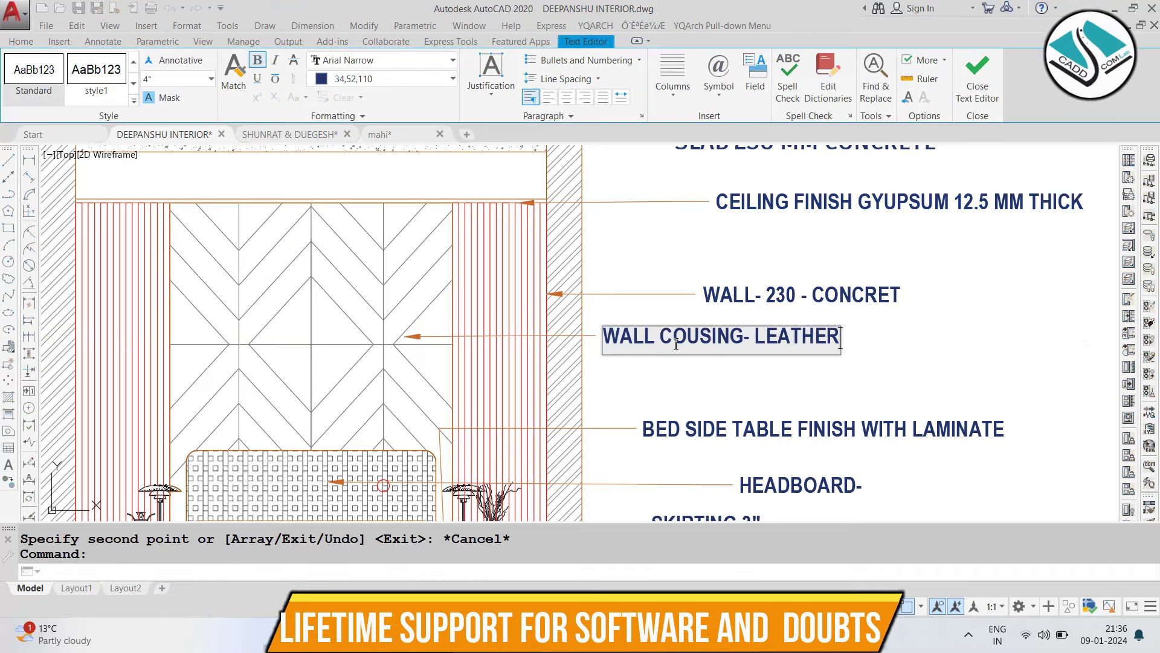
click(880, 362)
scroll(655, 306, down, 5)
scroll(692, 380, up, 3)
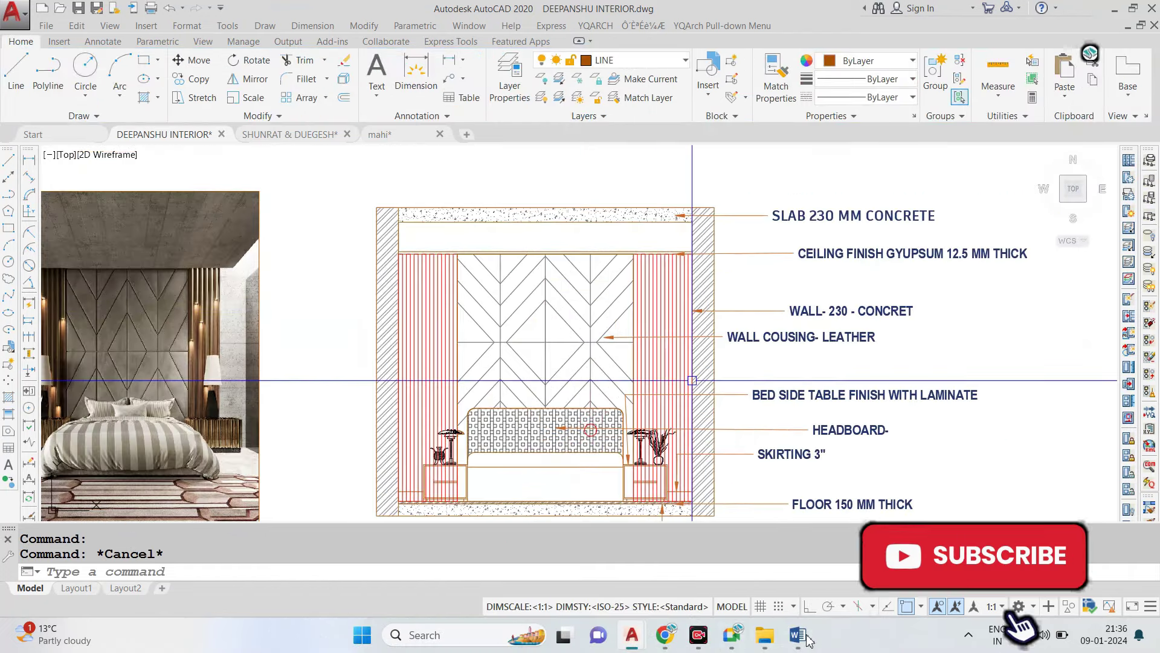
mouse_move(632, 634)
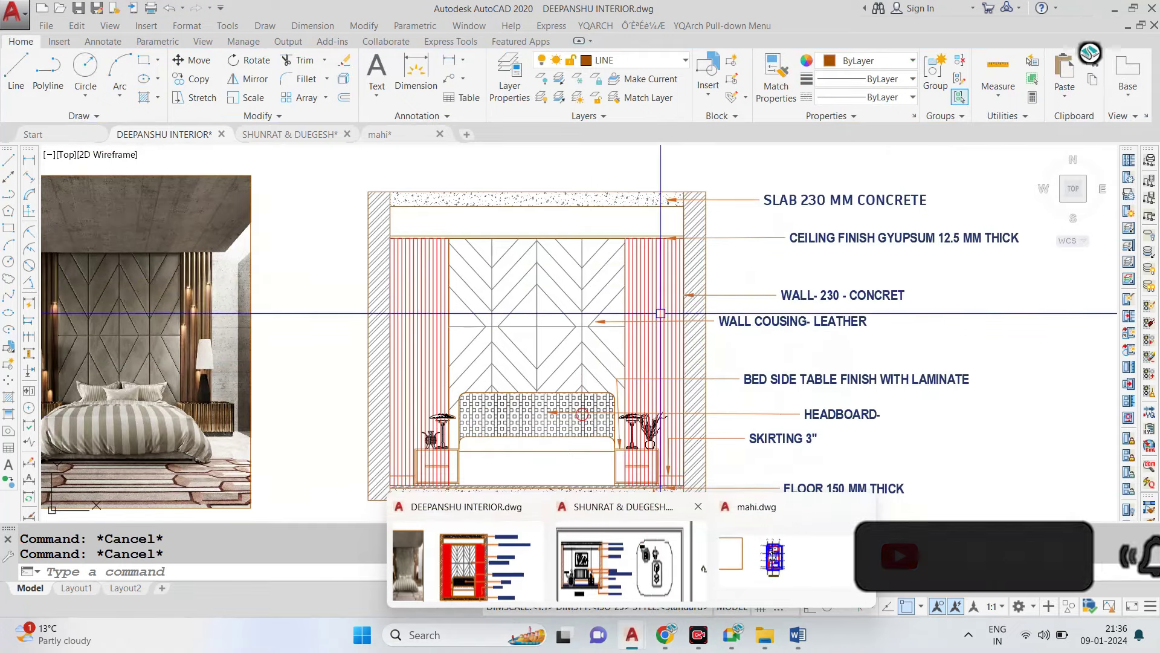
click(755, 321)
key(Escape)
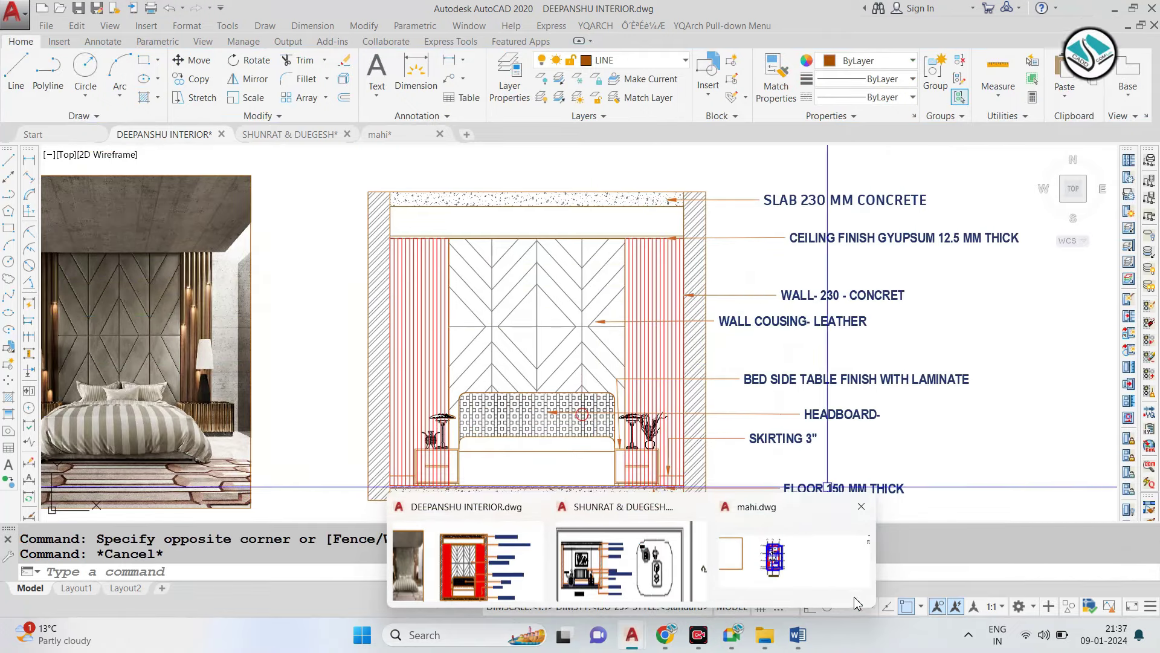
key(Escape)
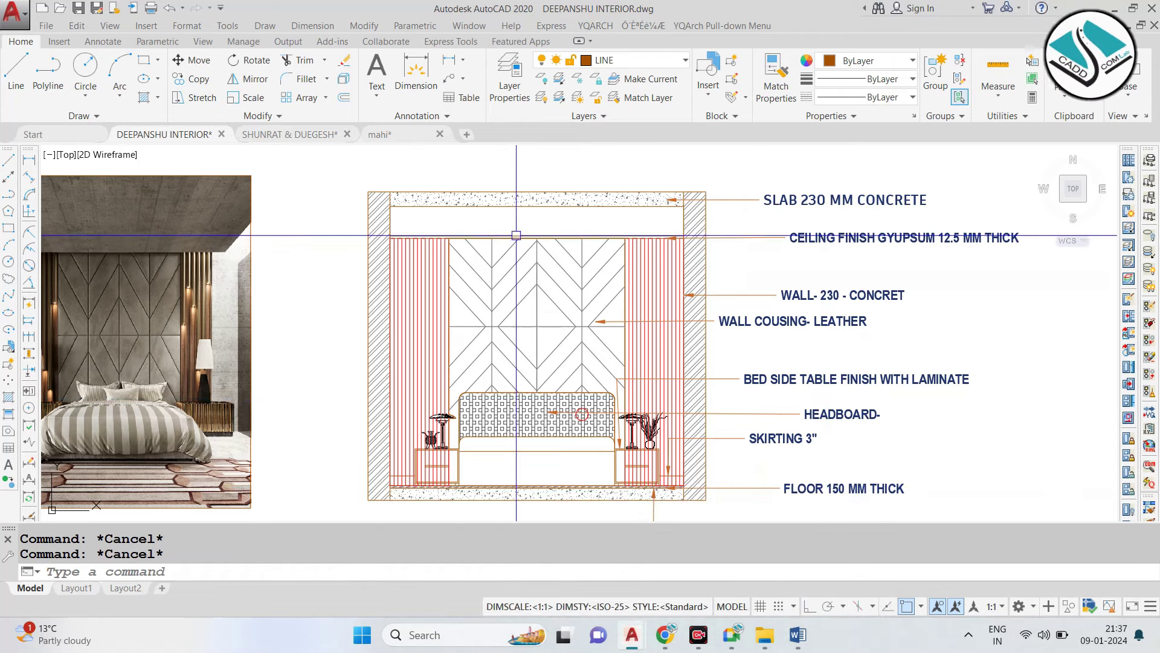
middle_drag(533, 315, 587, 288)
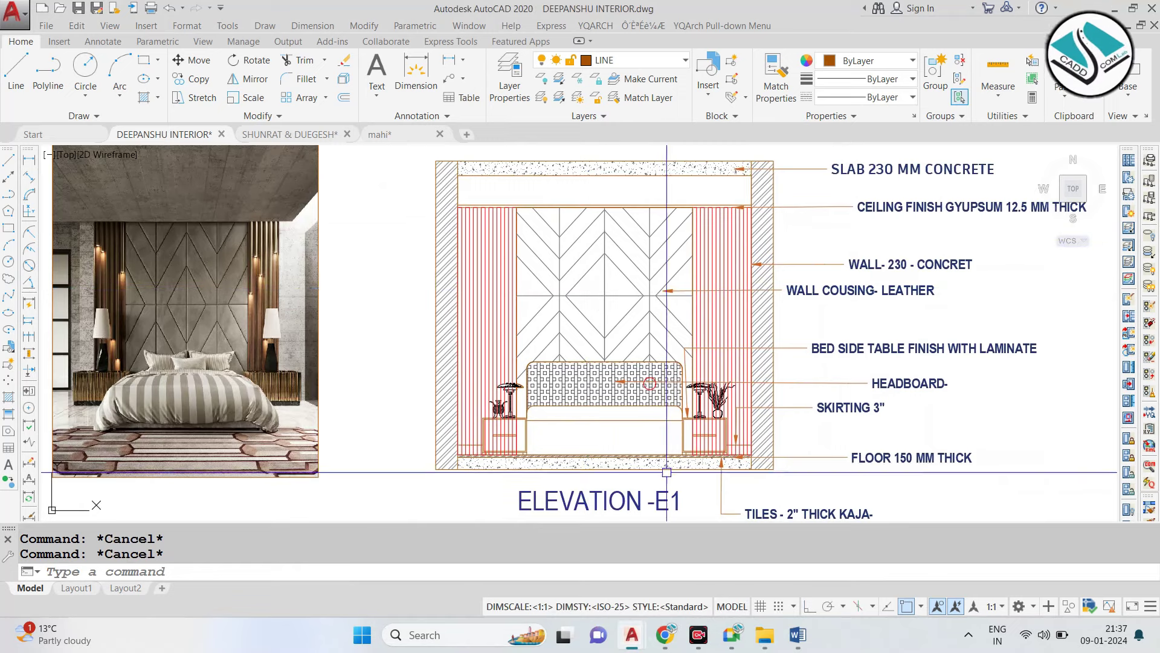
middle_drag(751, 285, 570, 283)
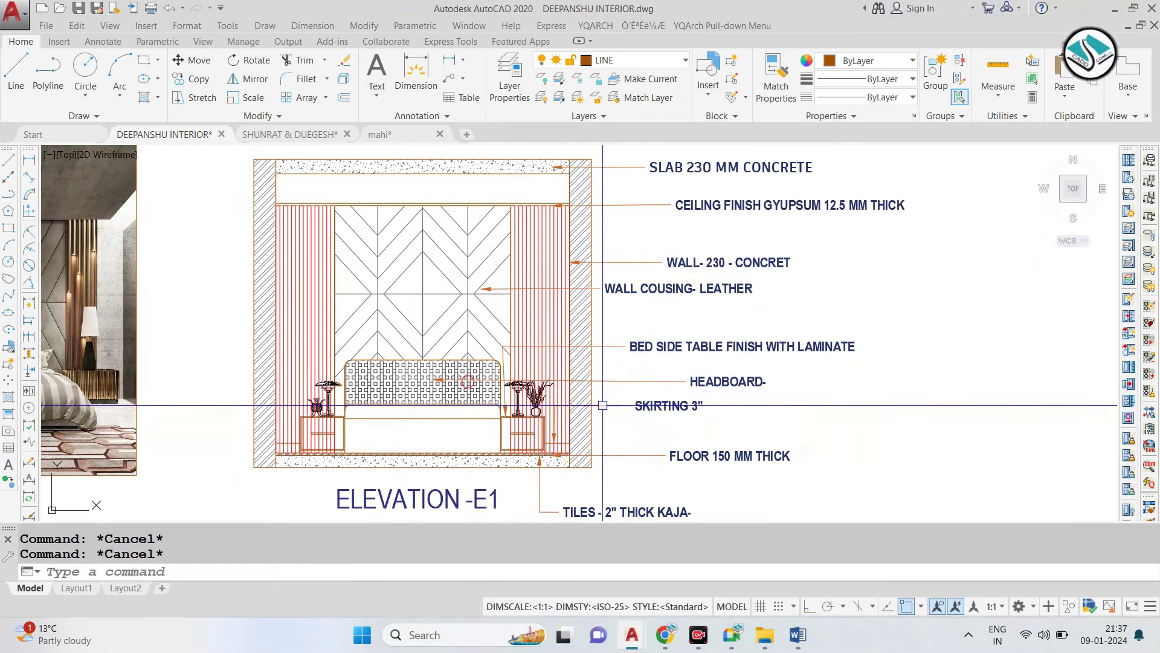
Colour the SLAB and CEILING FINISH leaders dark blue 34,52,110.
click(611, 251)
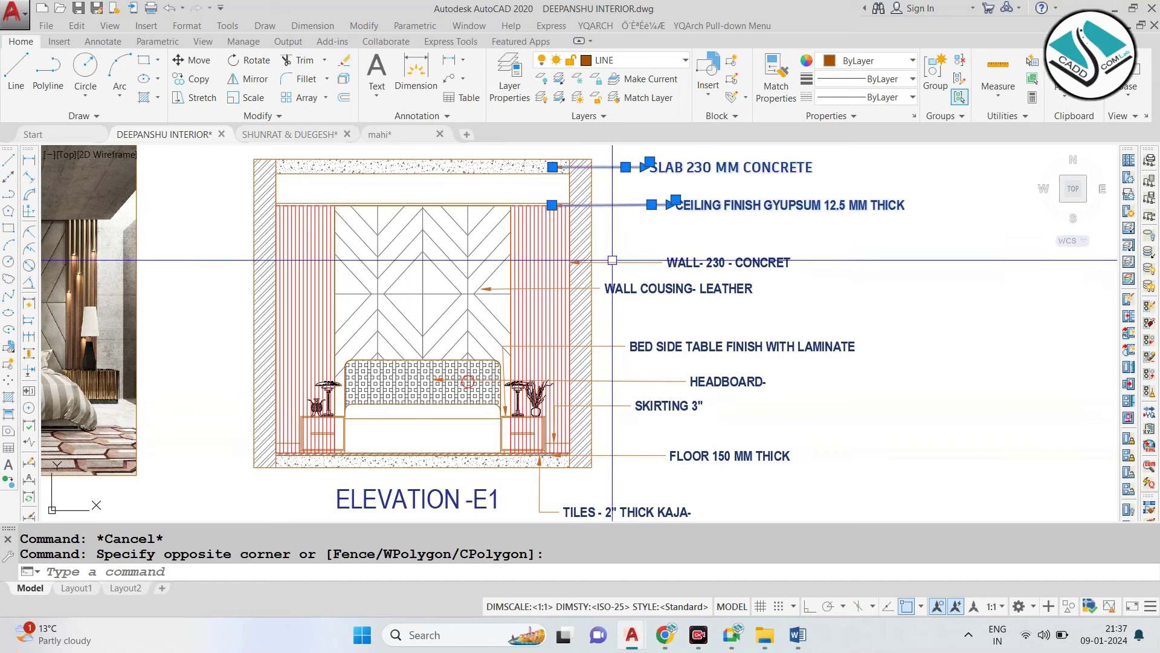
click(875, 61)
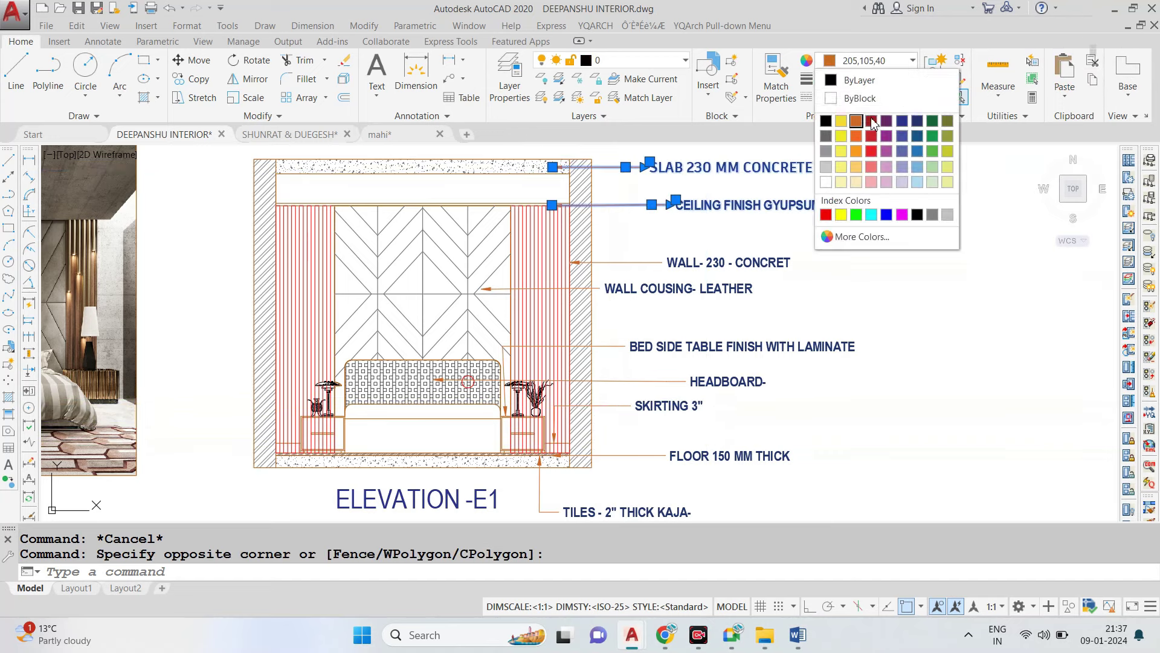
click(912, 119)
key(Escape)
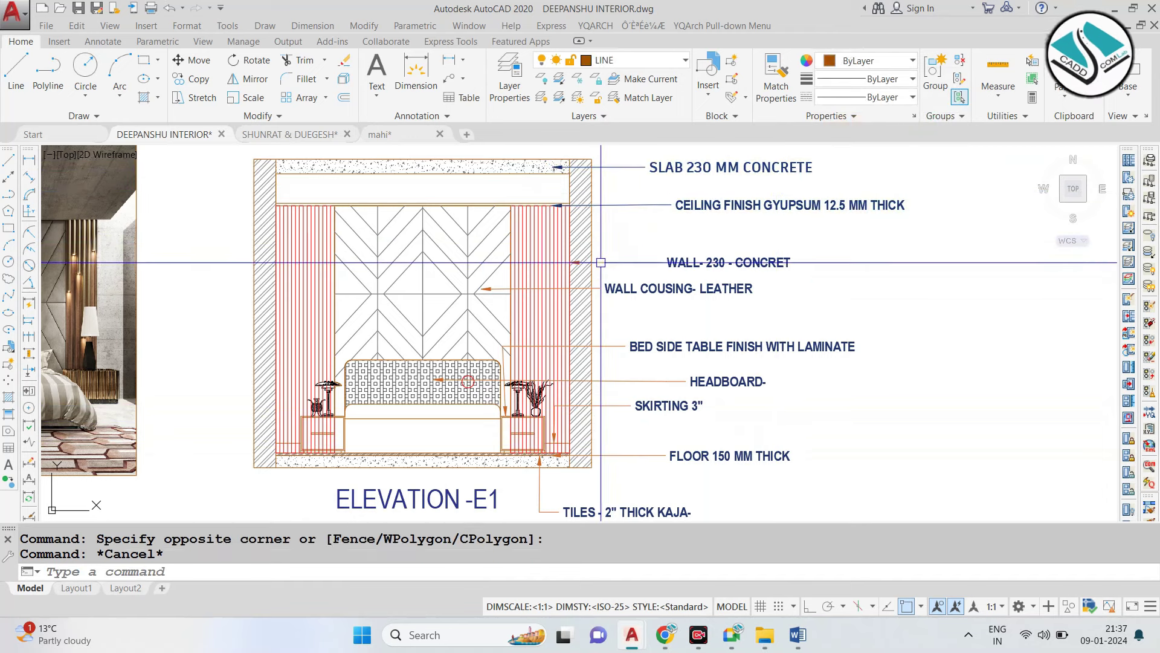
Match the CEILING FINISH leader's properties onto the wall and lower leaders.
click(616, 262)
text(ma)
key(Return)
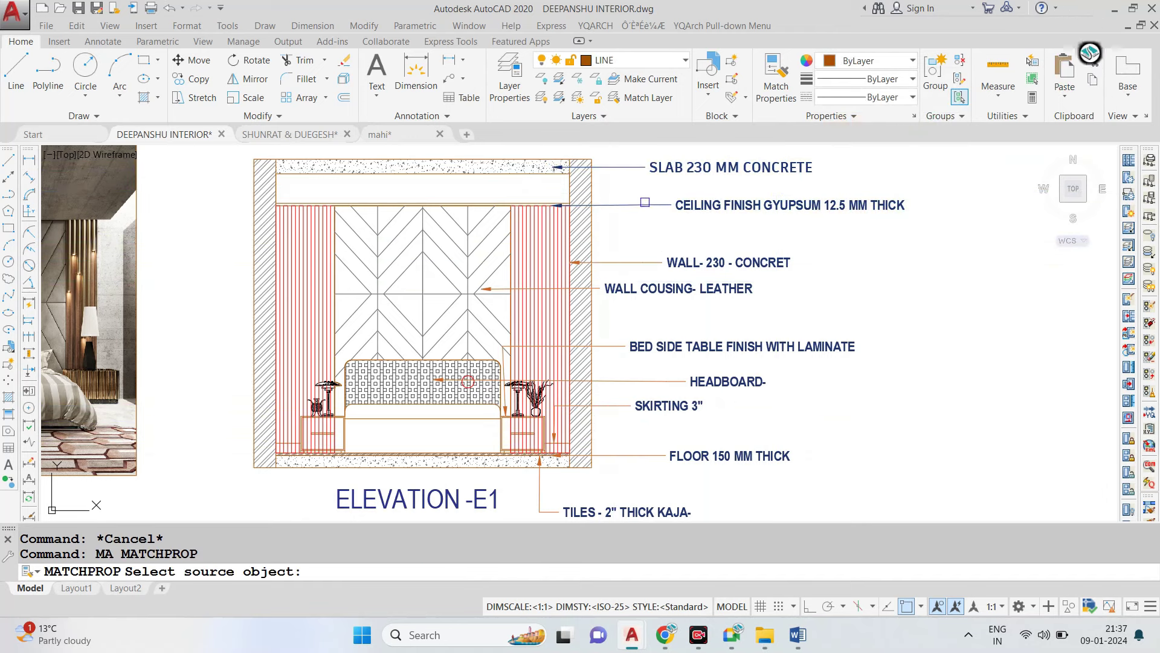
click(629, 205)
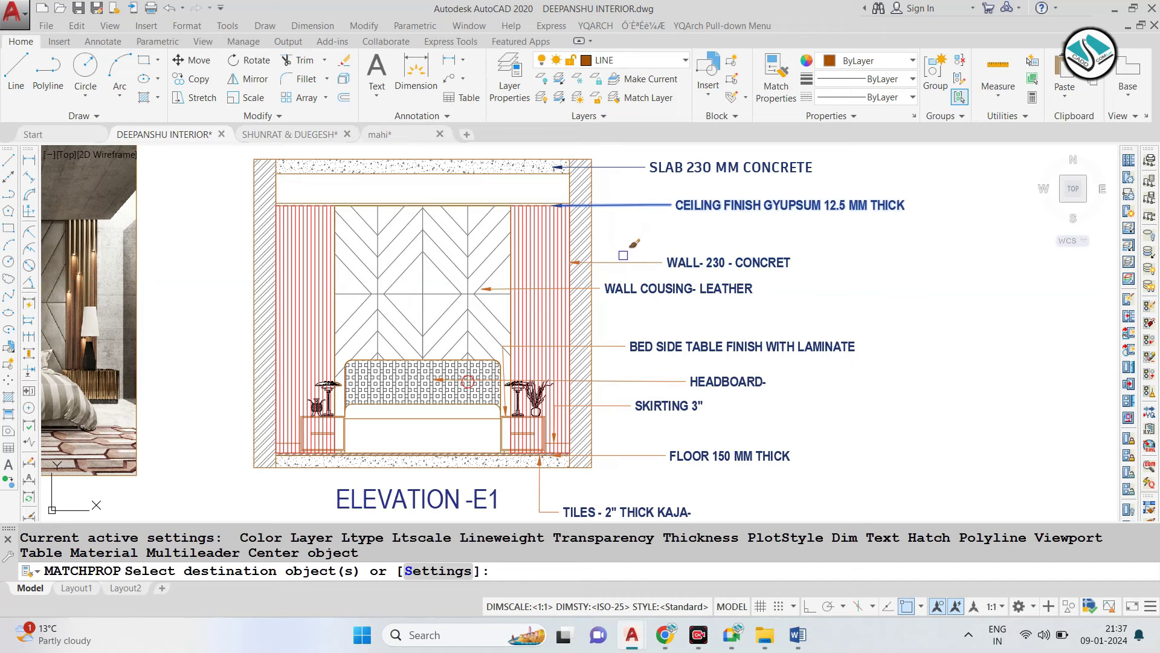
click(612, 327)
click(613, 445)
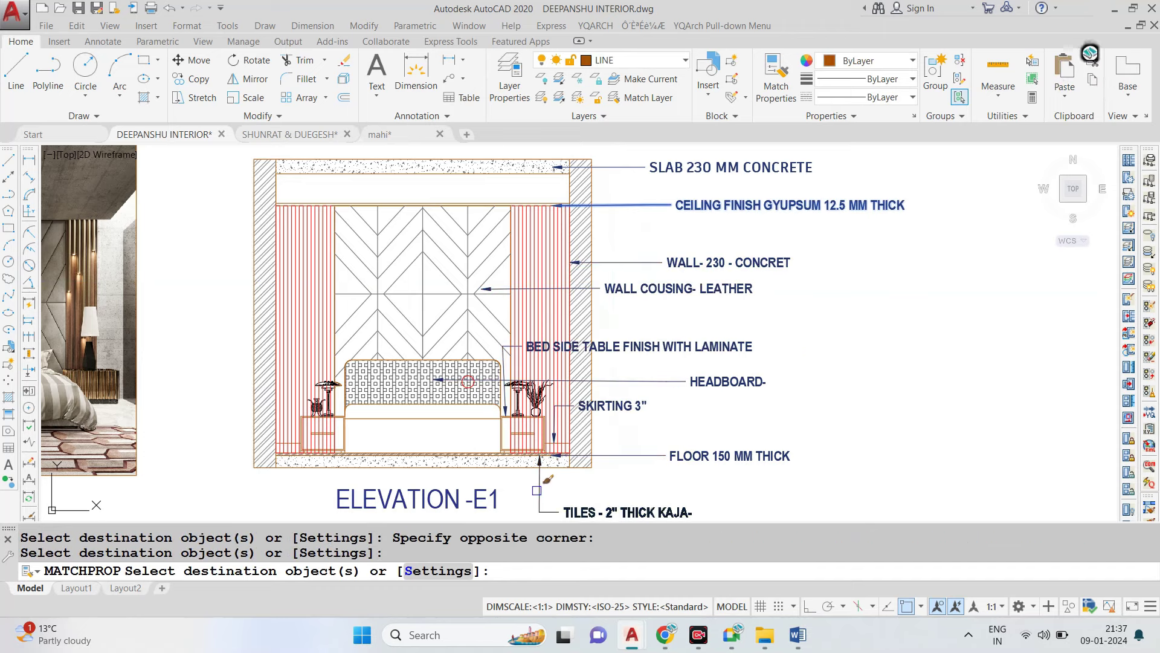
key(Escape)
scroll(573, 304, up, 1)
scroll(573, 304, up, 2)
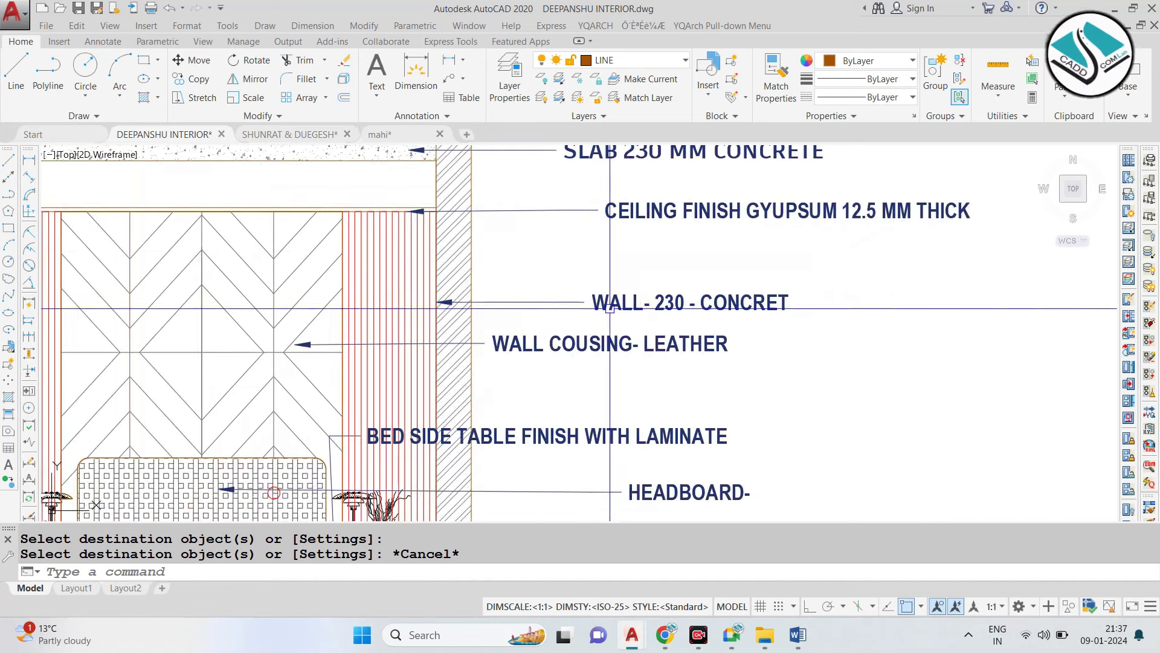
scroll(650, 121, up, 2)
click(460, 265)
key(F3)
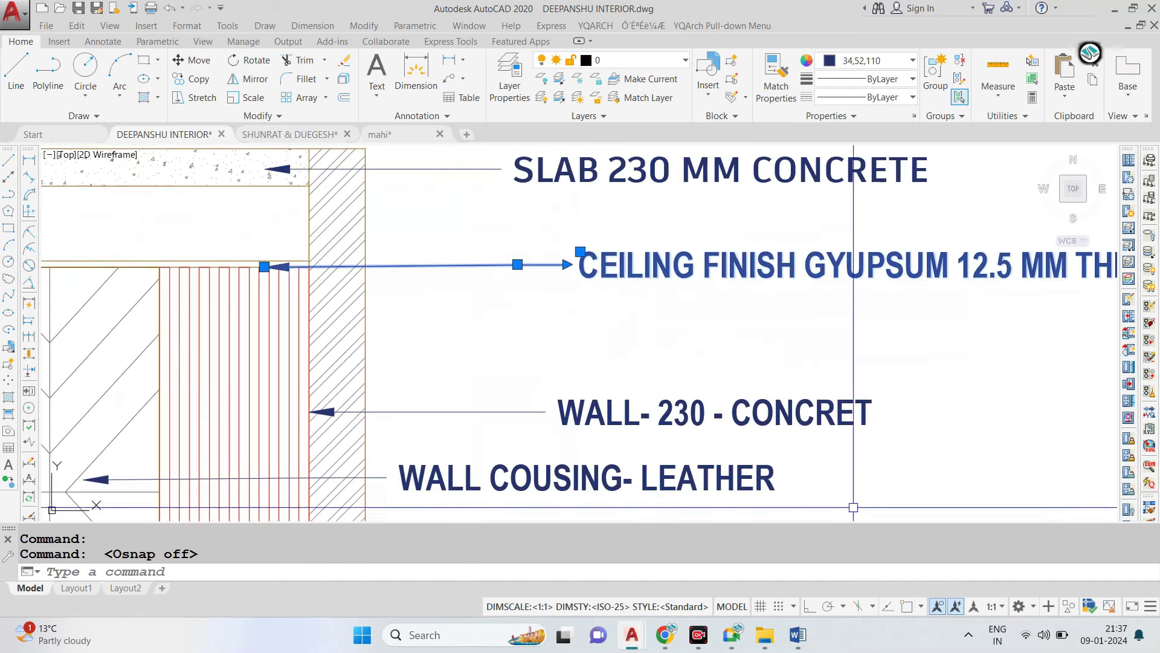
click(580, 251)
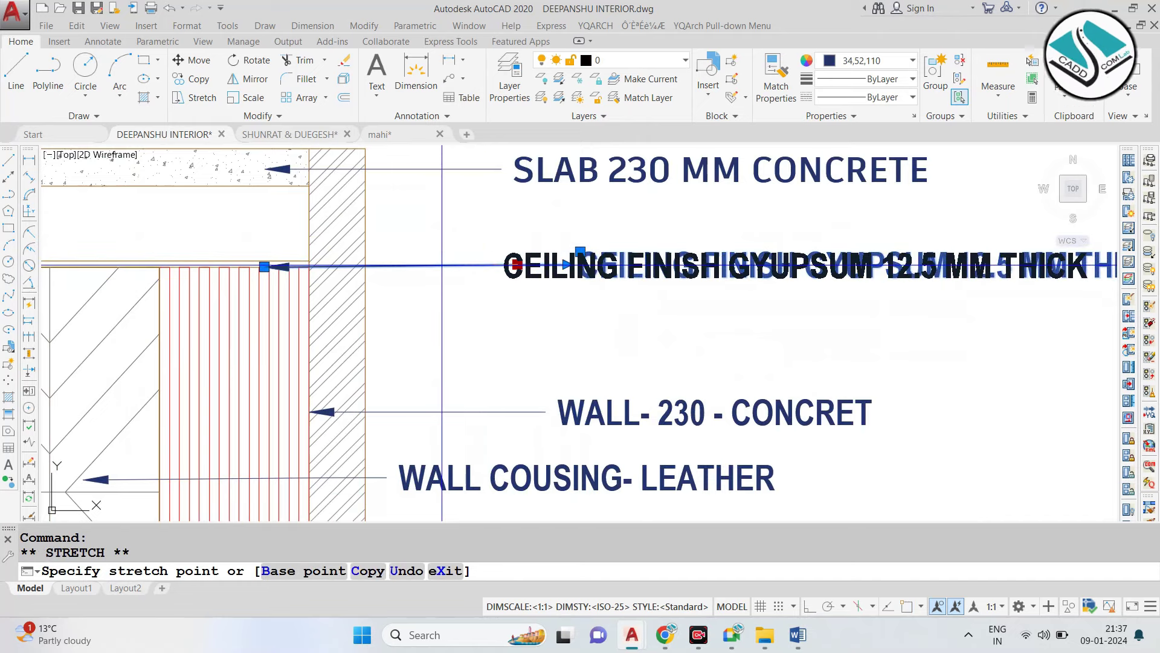
click(810, 607)
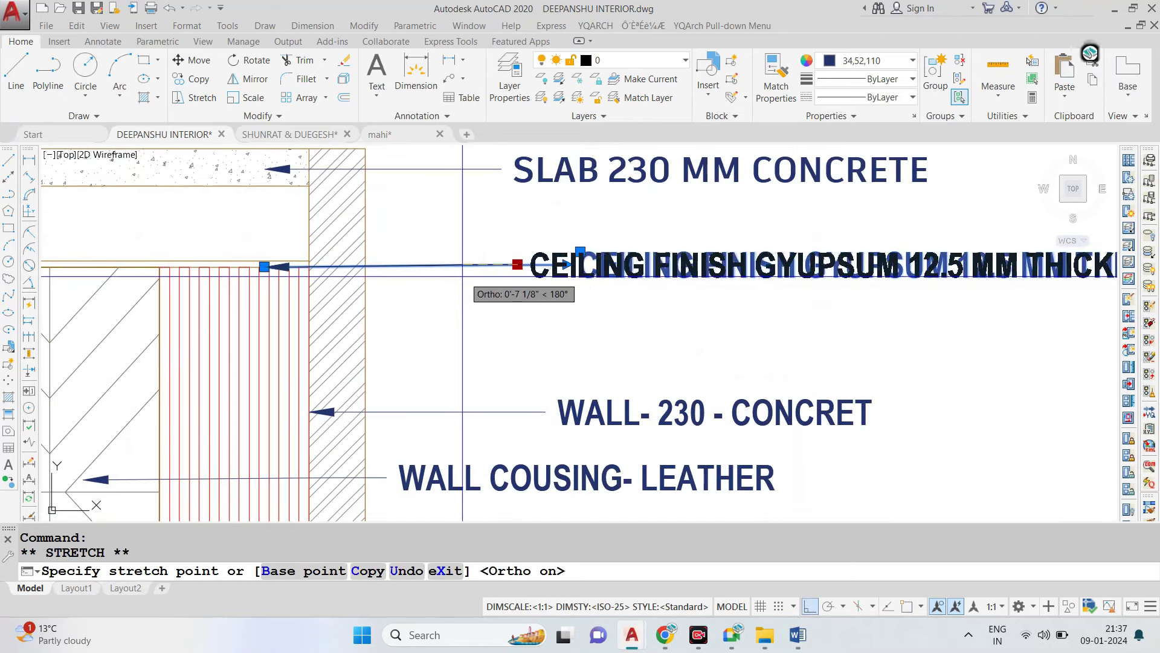
click(506, 260)
click(564, 411)
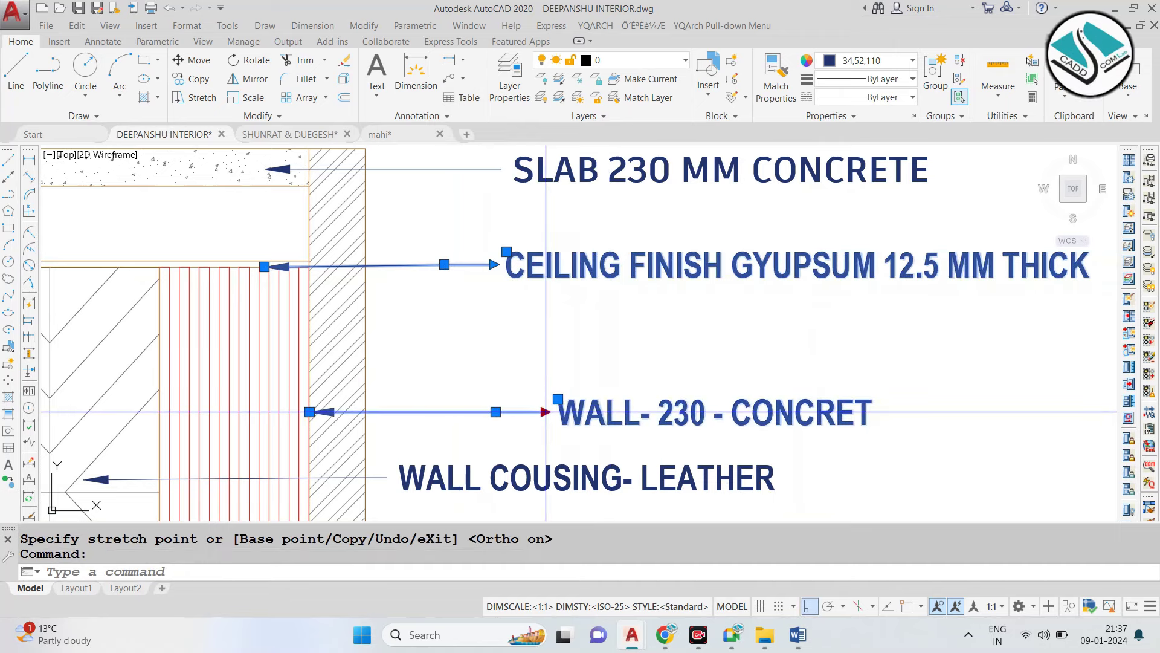
click(502, 411)
key(Escape)
middle_drag(503, 412, 543, 324)
click(458, 400)
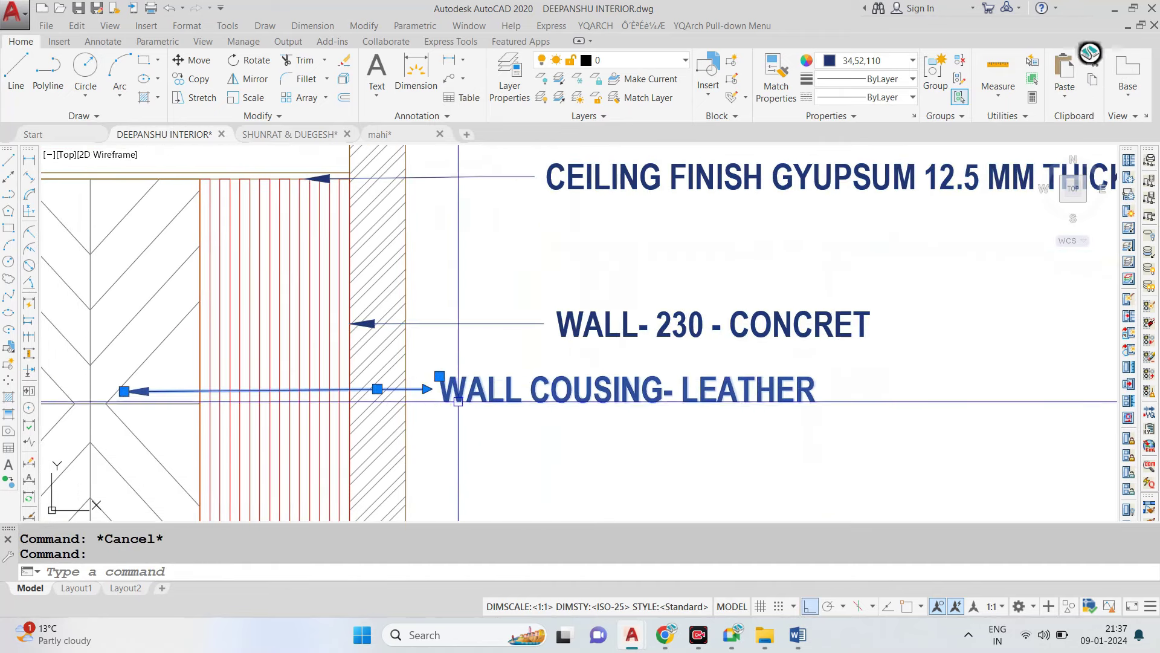
click(427, 388)
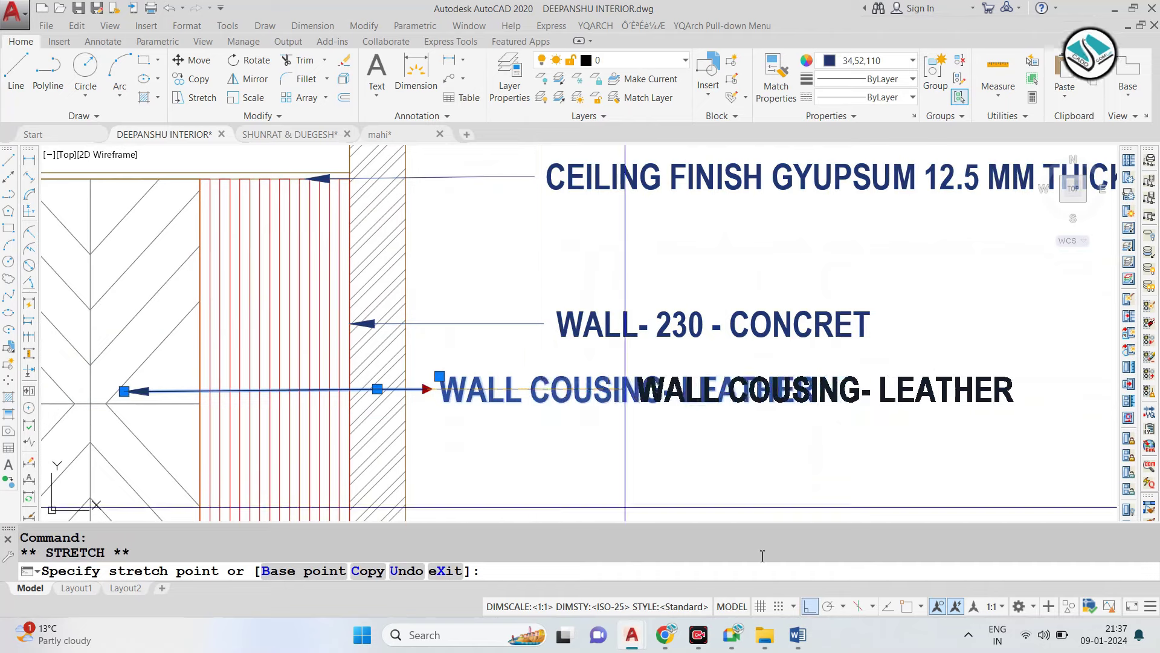
click(810, 606)
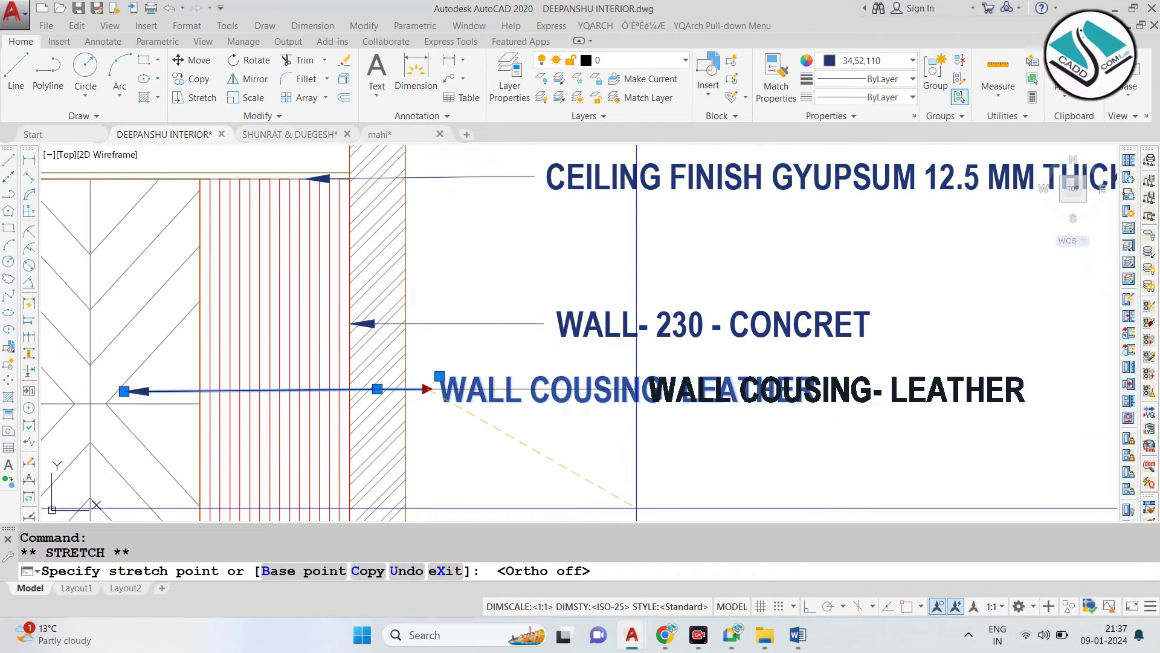
key(Escape)
click(439, 376)
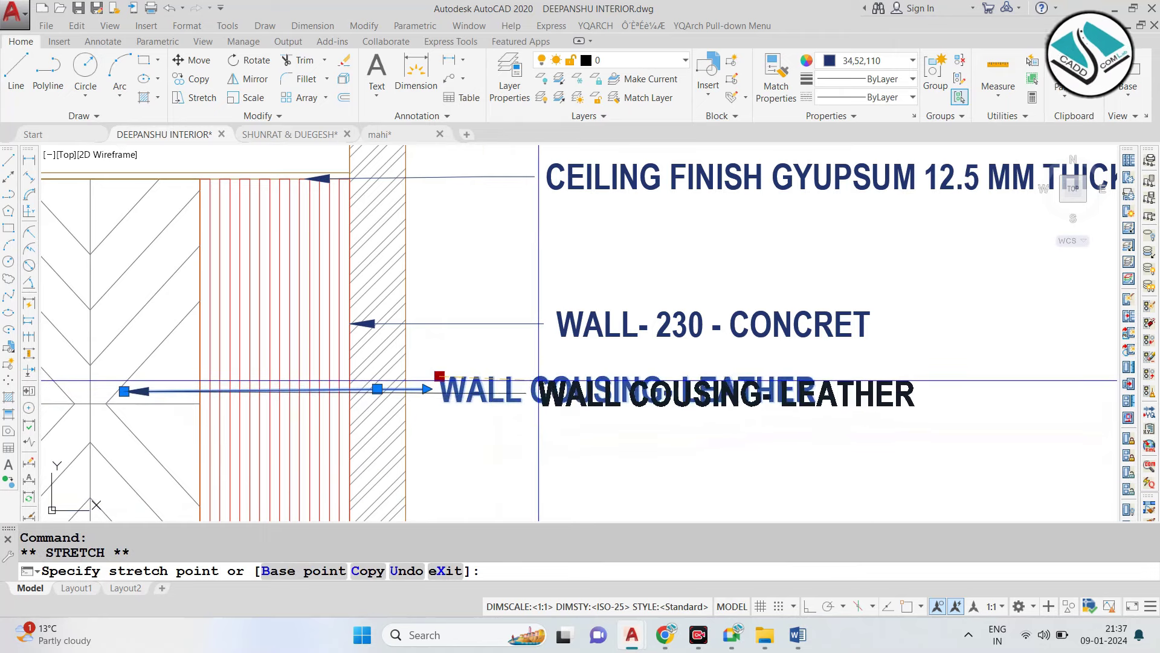
scroll(550, 380, down, 3)
scroll(833, 505, up, 2)
key(Escape)
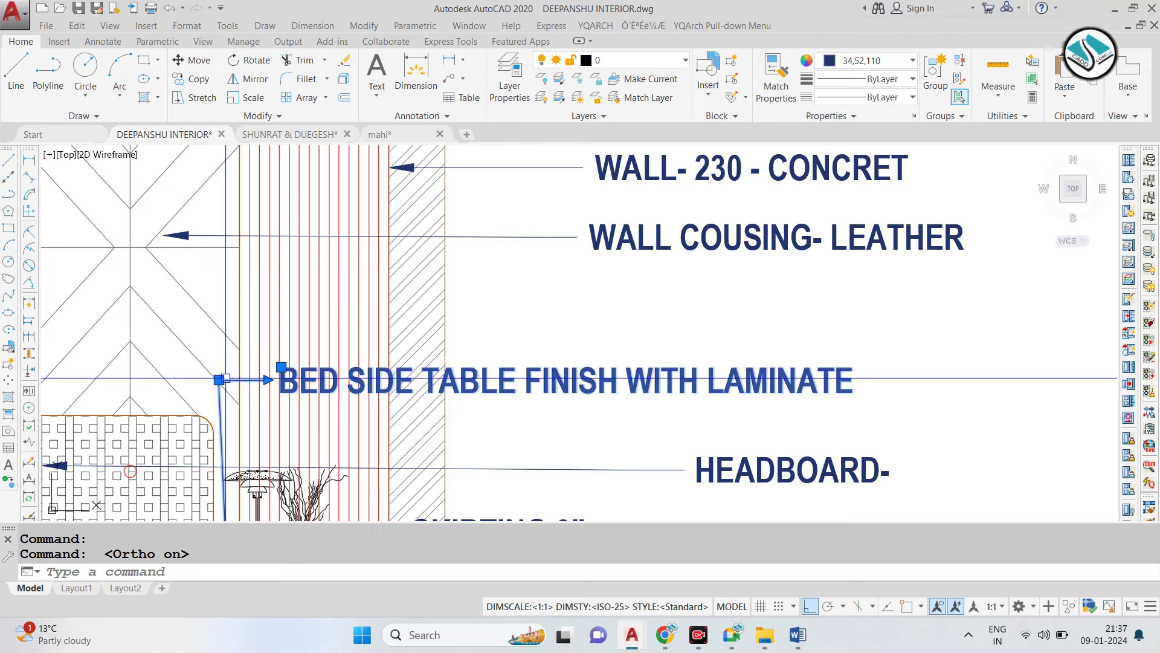
click(281, 367)
key(Escape)
click(281, 366)
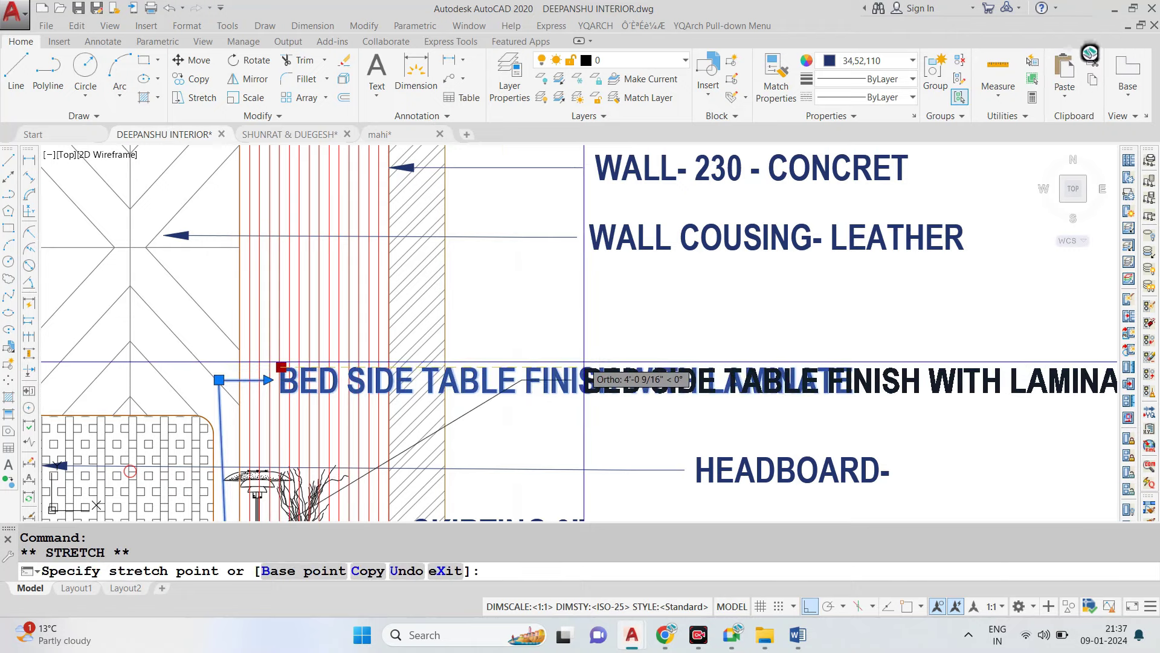
key(Escape)
middle_drag(665, 450, 650, 334)
click(723, 362)
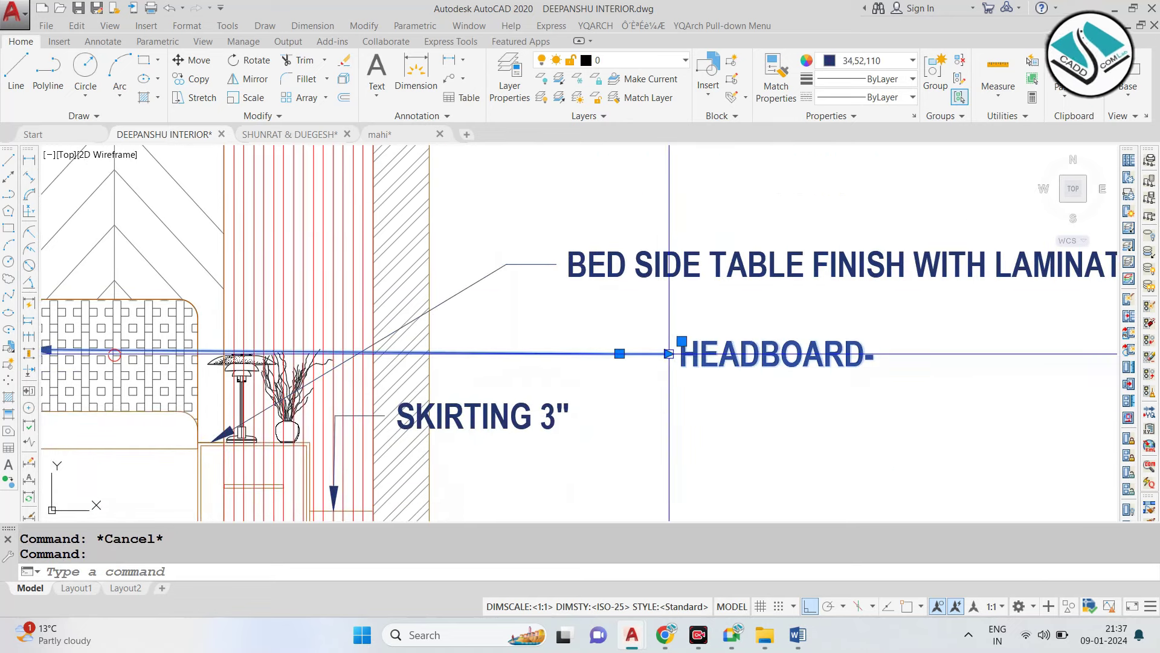
click(681, 342)
key(Escape)
click(384, 400)
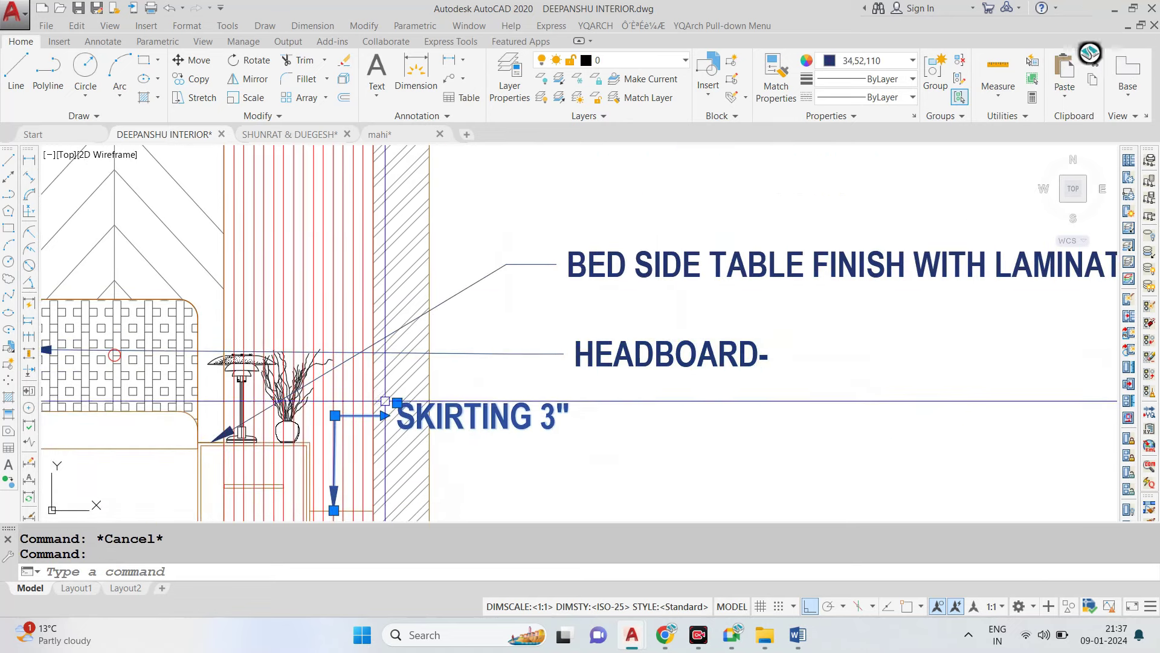
click(397, 402)
key(Escape)
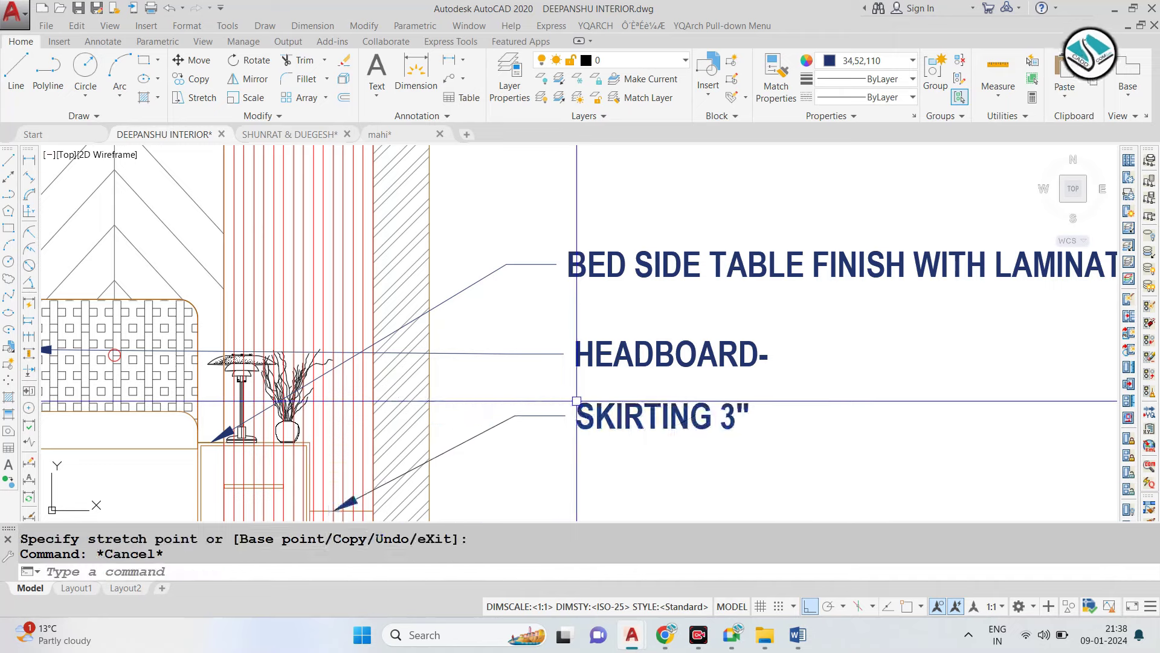
scroll(661, 308, down, 5)
scroll(625, 400, up, 2)
scroll(625, 400, up, 4)
click(580, 415)
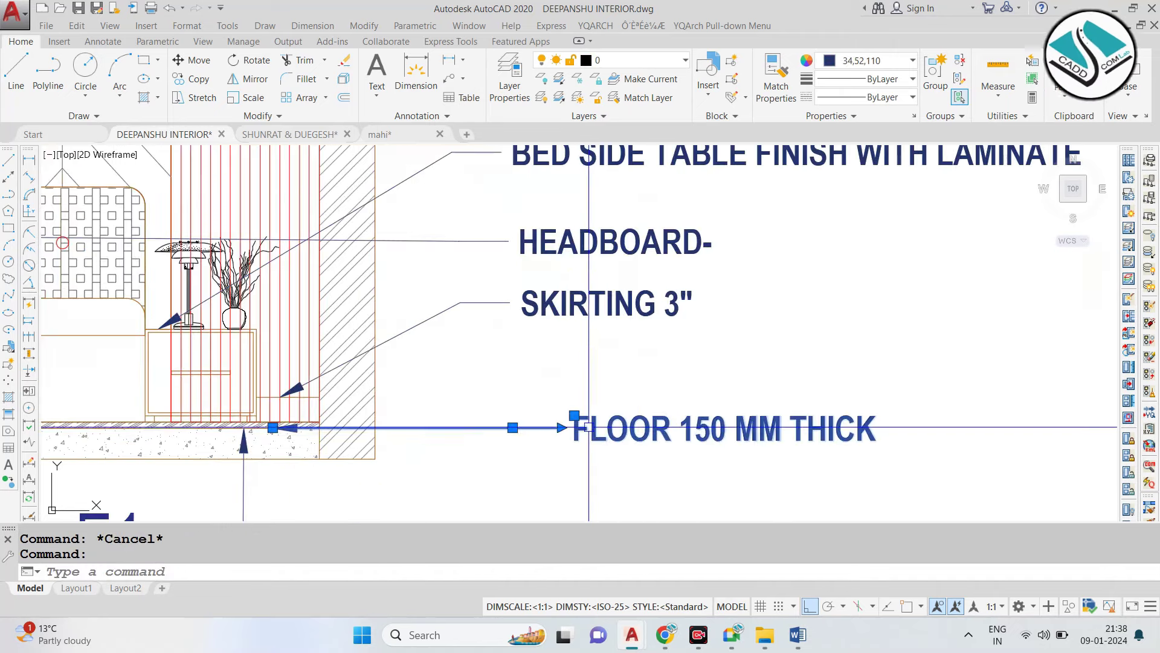
click(576, 415)
key(Escape)
scroll(590, 304, down, 3)
scroll(590, 304, down, 2)
scroll(590, 304, up, 2)
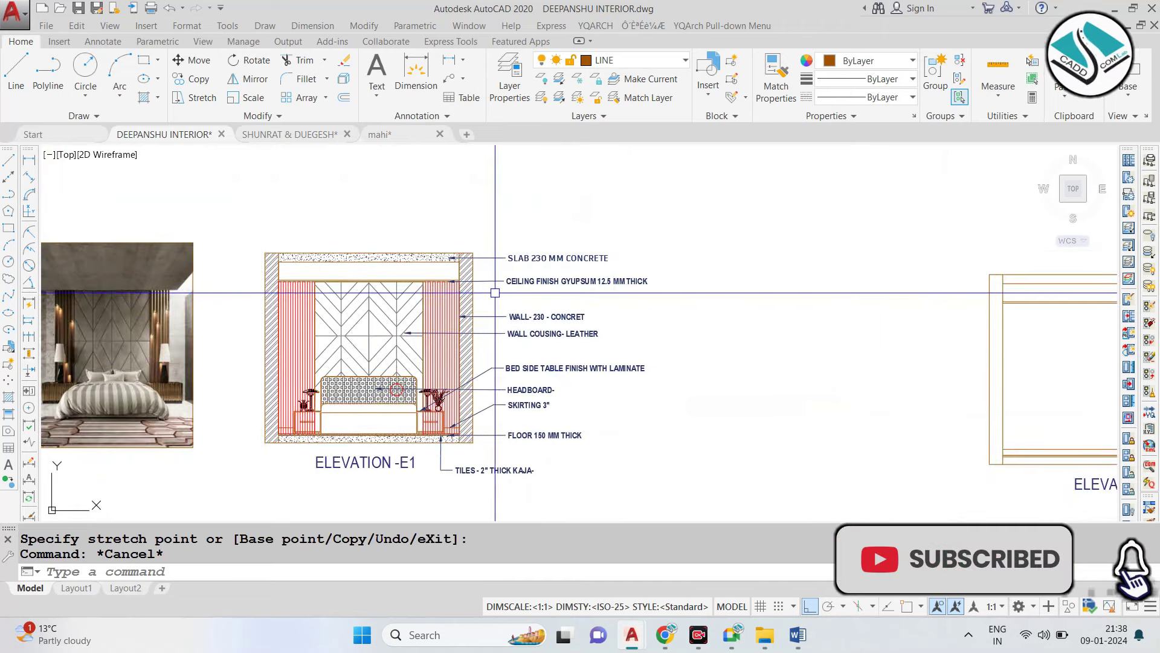
Start a gradient fill with colours 99,100,102 (dark grey) and 147,149,152 (light grey).
scroll(488, 286, up, 2)
scroll(484, 286, up, 3)
scroll(562, 290, up, 1)
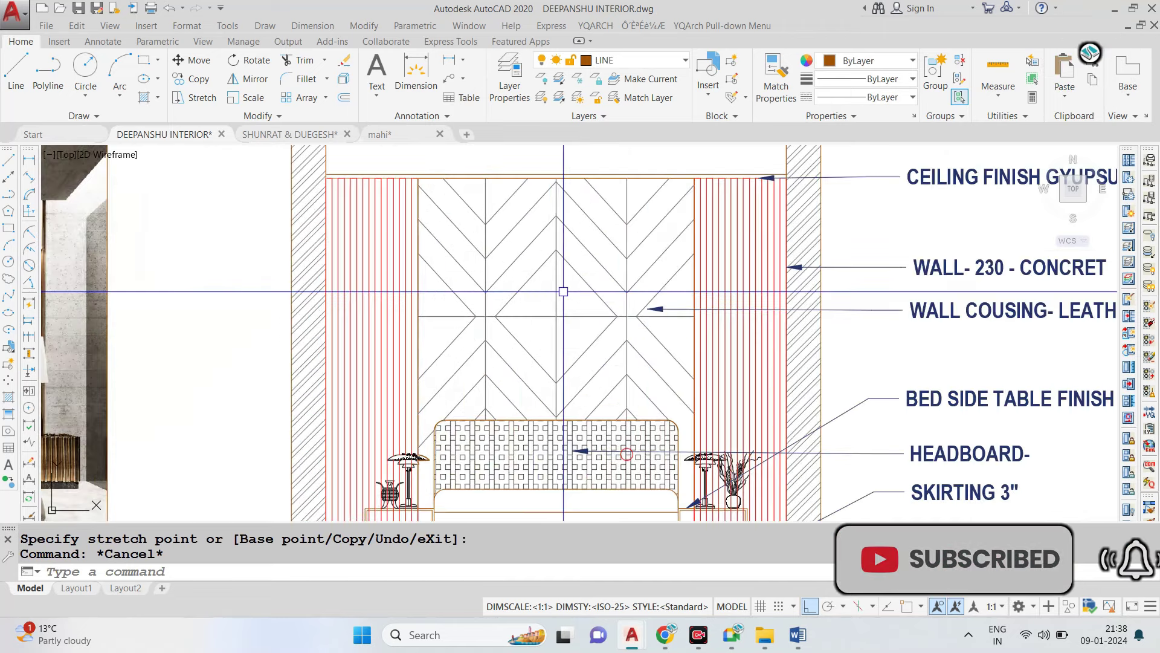
scroll(618, 301, up, 1)
text(gd)
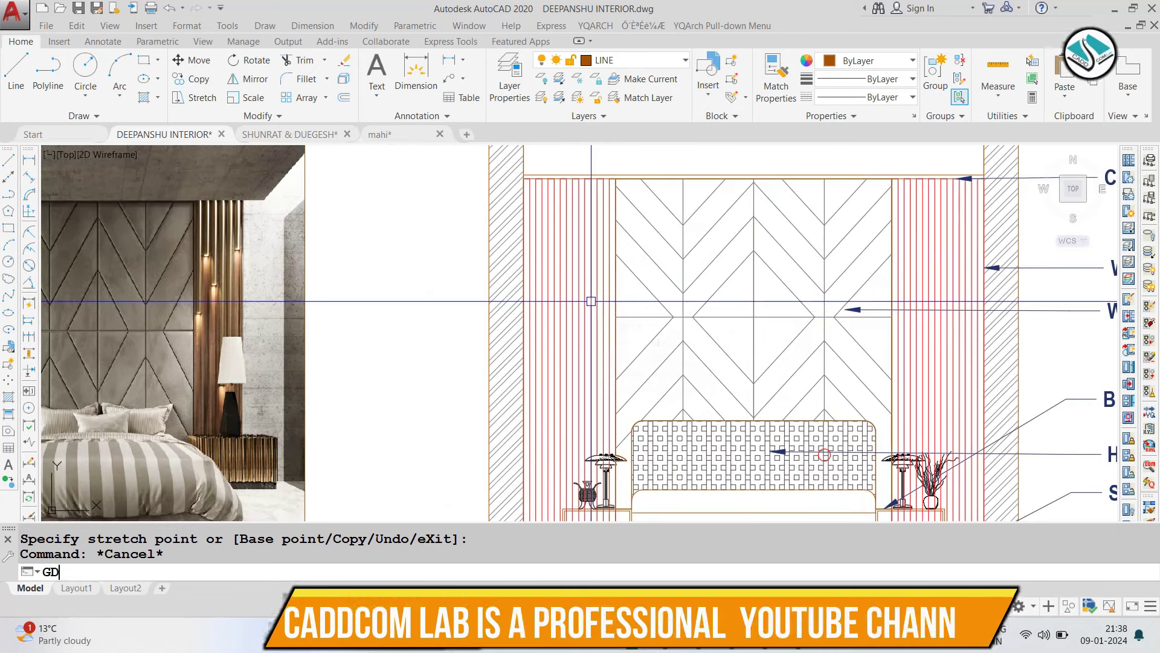
key(Return)
click(465, 80)
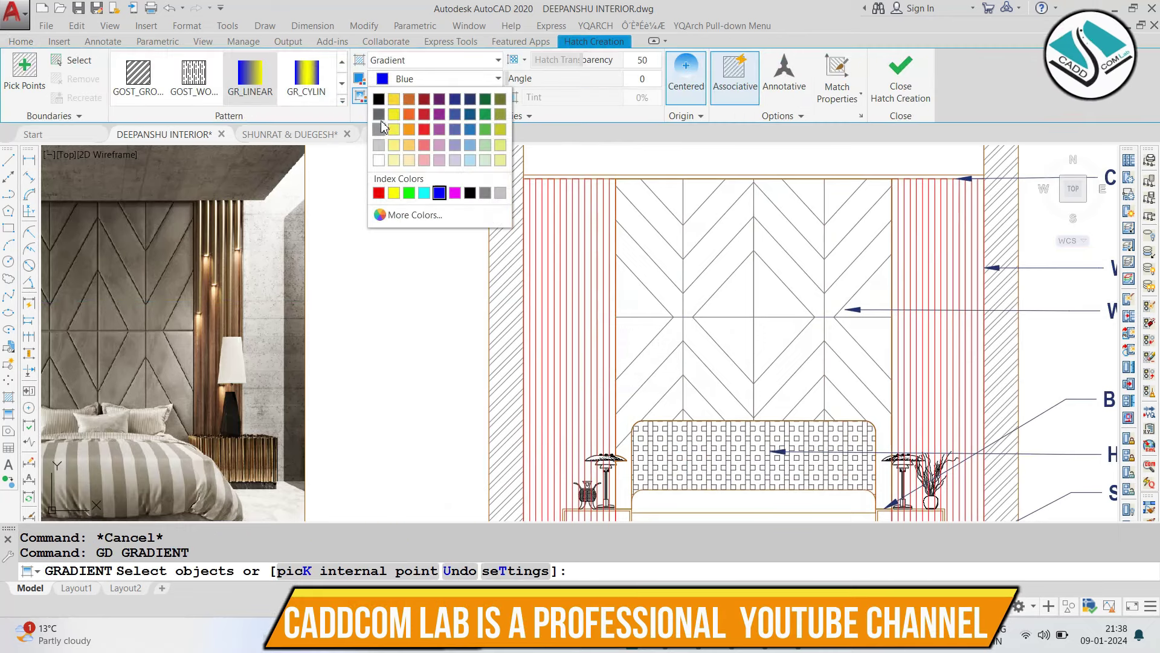
click(382, 114)
click(459, 97)
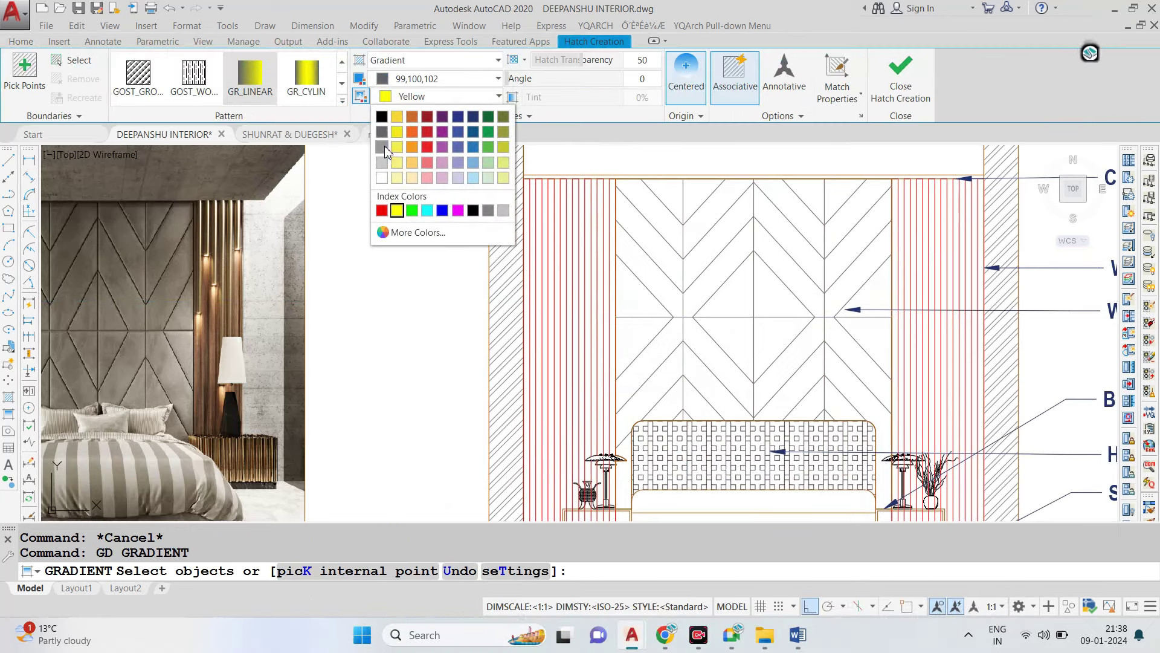
click(382, 146)
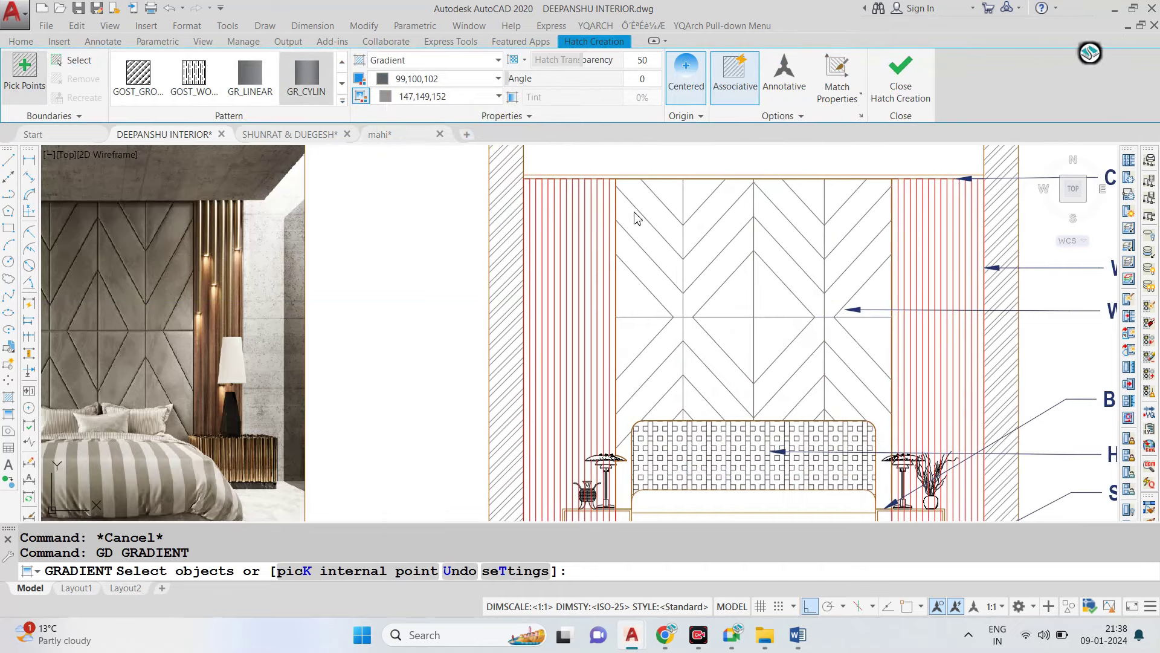
Switch to picking internal points and remove the ceiling band from the fill.
text(k)
key(Return)
middle_drag(680, 221, 587, 263)
click(138, 72)
click(83, 79)
click(410, 194)
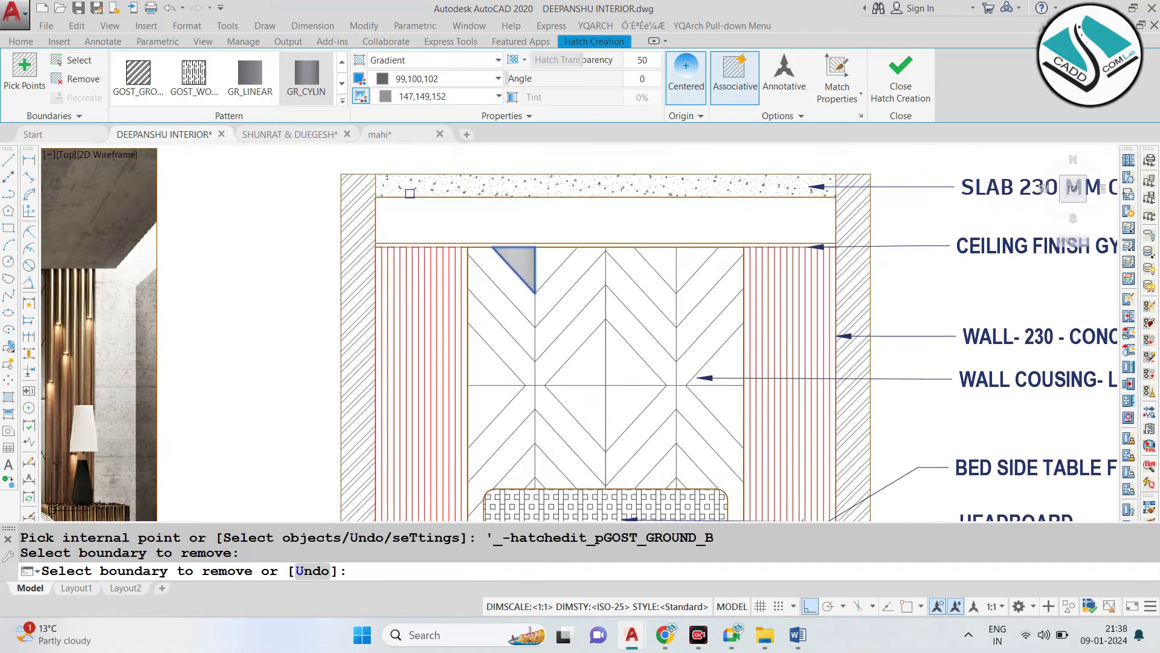
click(24, 73)
Pick the left diagonal strips and left column of the chevron panel.
click(508, 284)
click(514, 357)
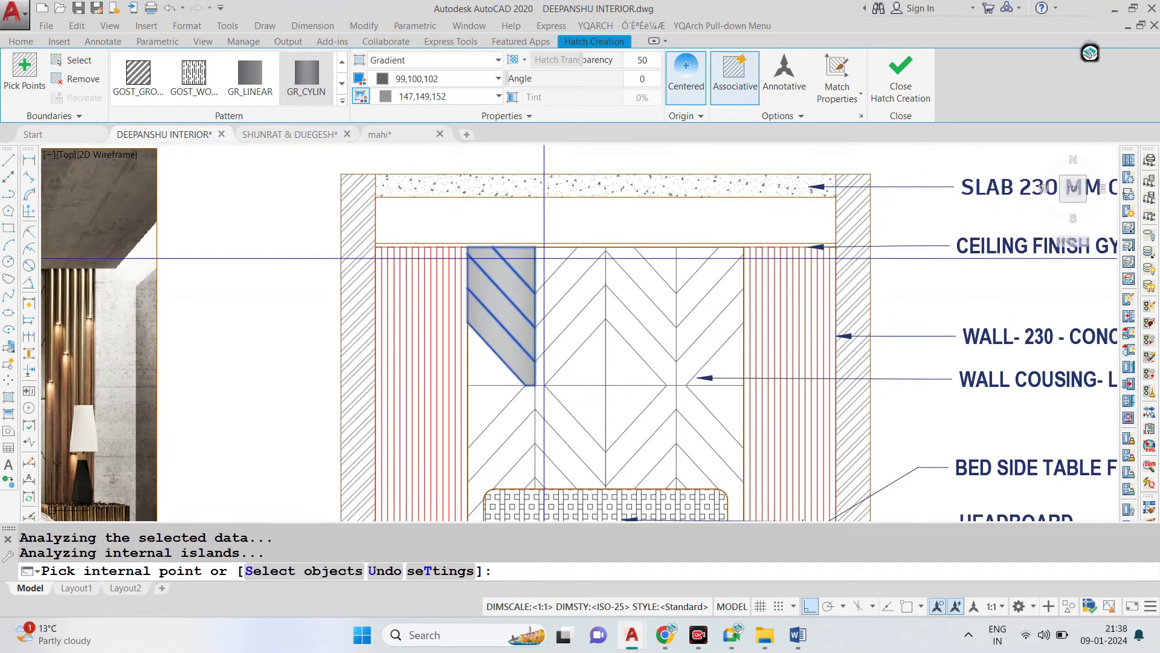
click(570, 298)
click(544, 262)
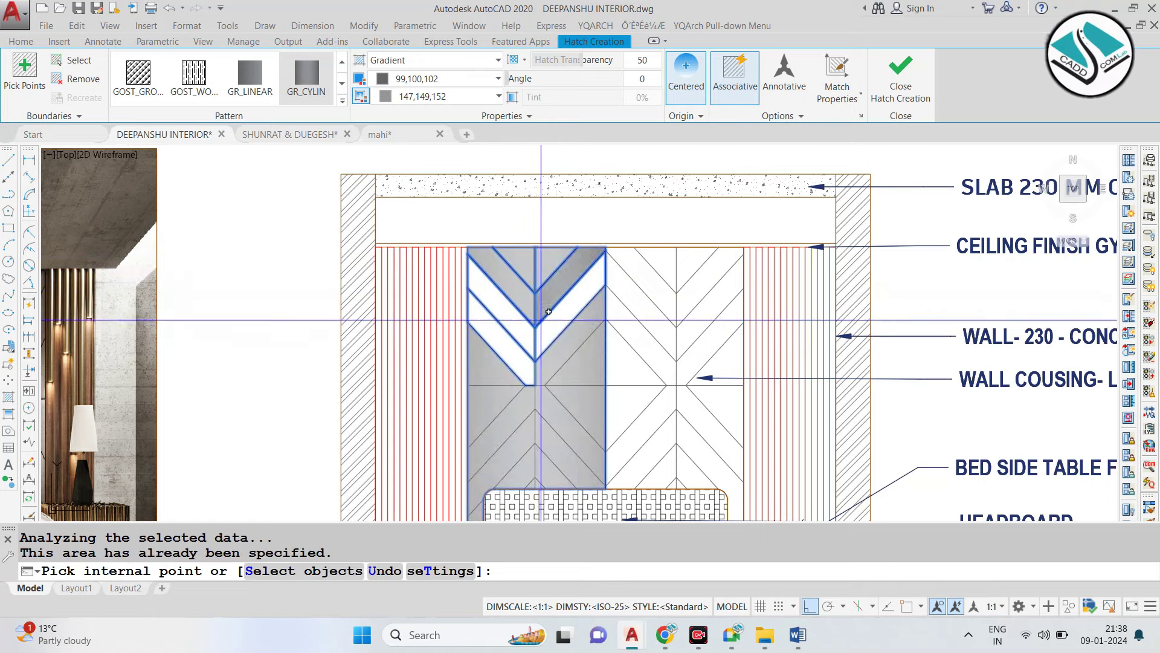
click(693, 284)
click(671, 324)
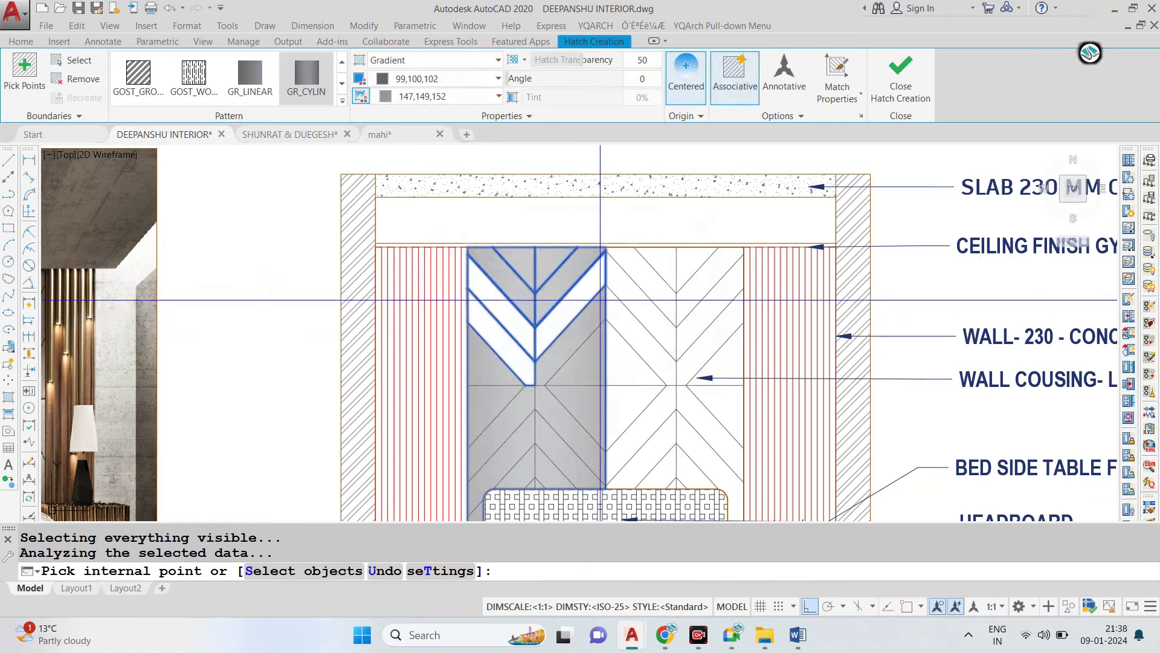
Pick the chevron regions and top-right triangle in the panel's right half.
middle_drag(670, 368, 637, 339)
click(623, 353)
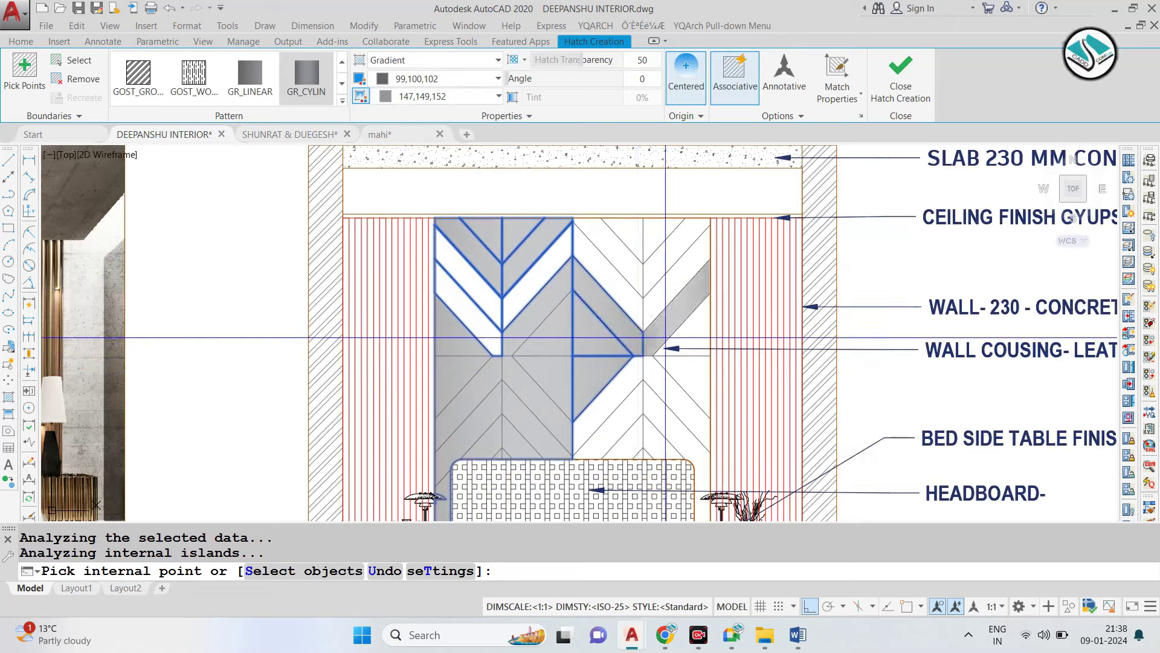
click(641, 338)
click(676, 321)
click(652, 272)
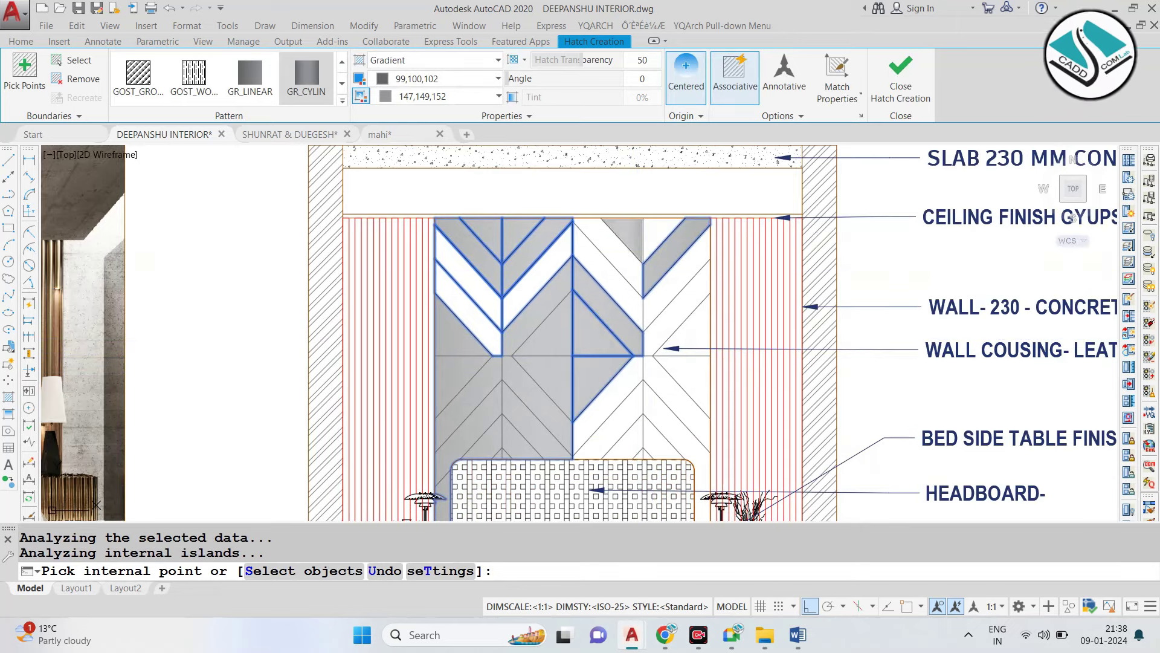
click(660, 272)
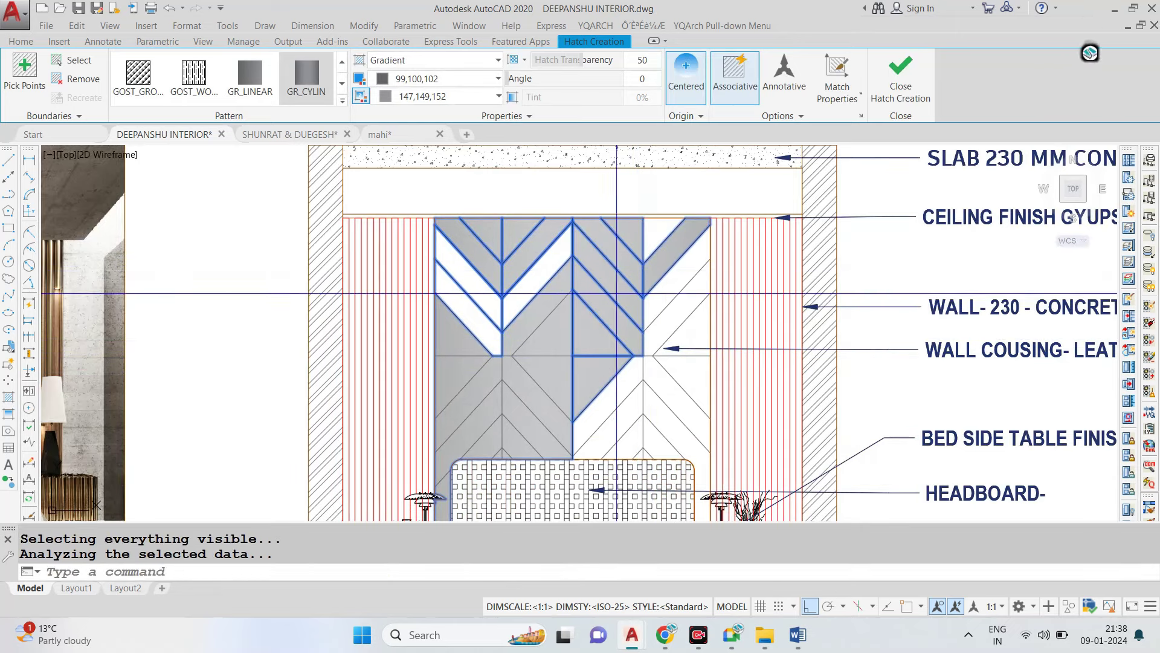
click(671, 308)
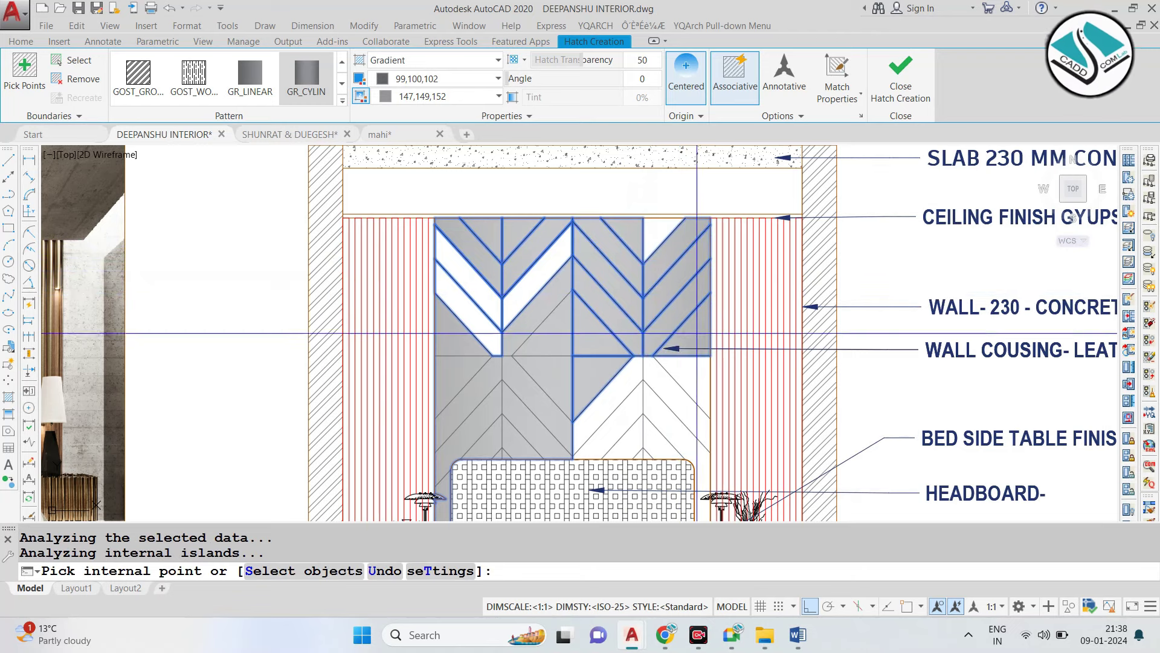
Pick the lower-right, lower-middle and last top-right chevron regions to finish.
click(677, 399)
click(610, 383)
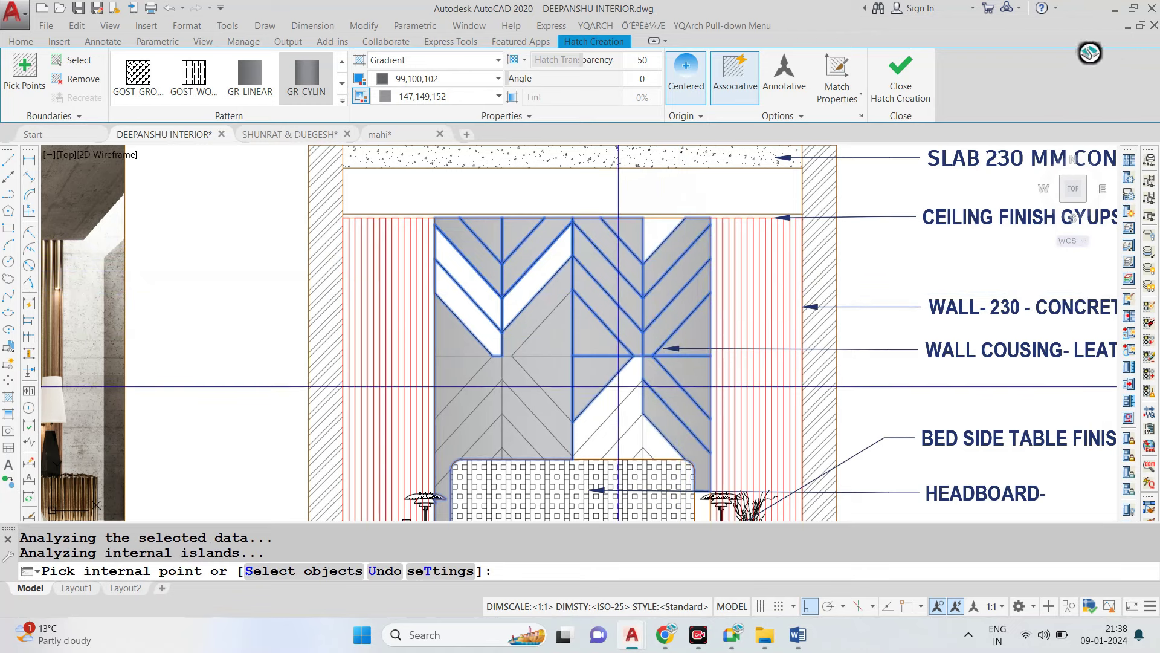
click(617, 386)
click(650, 433)
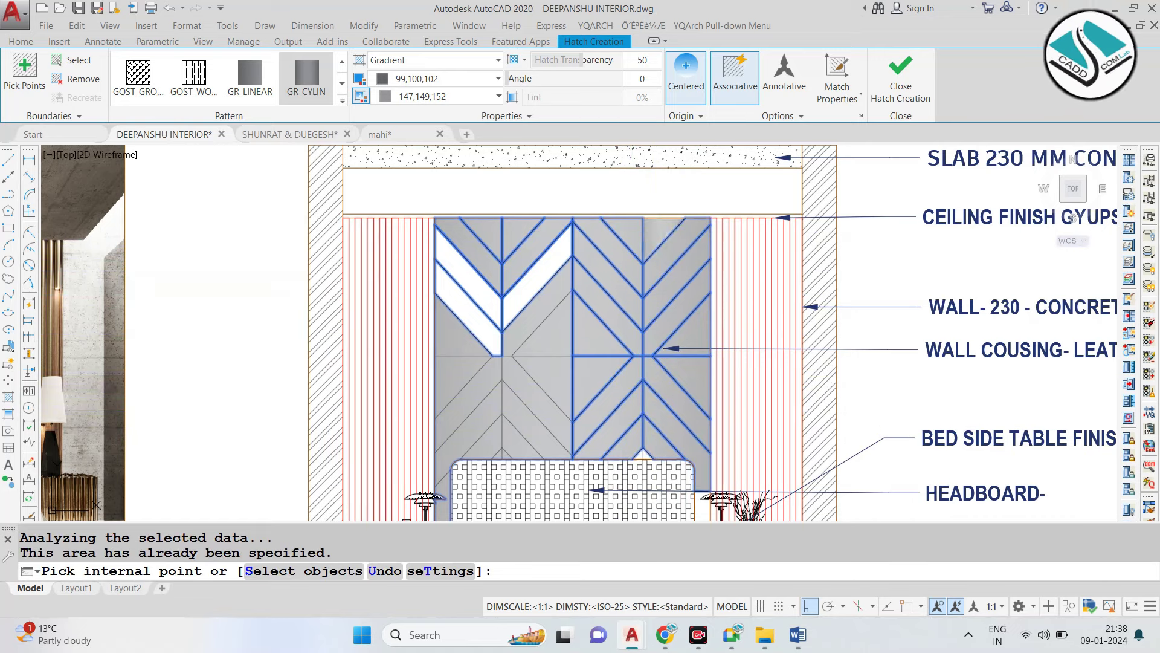
click(677, 236)
key(Return)
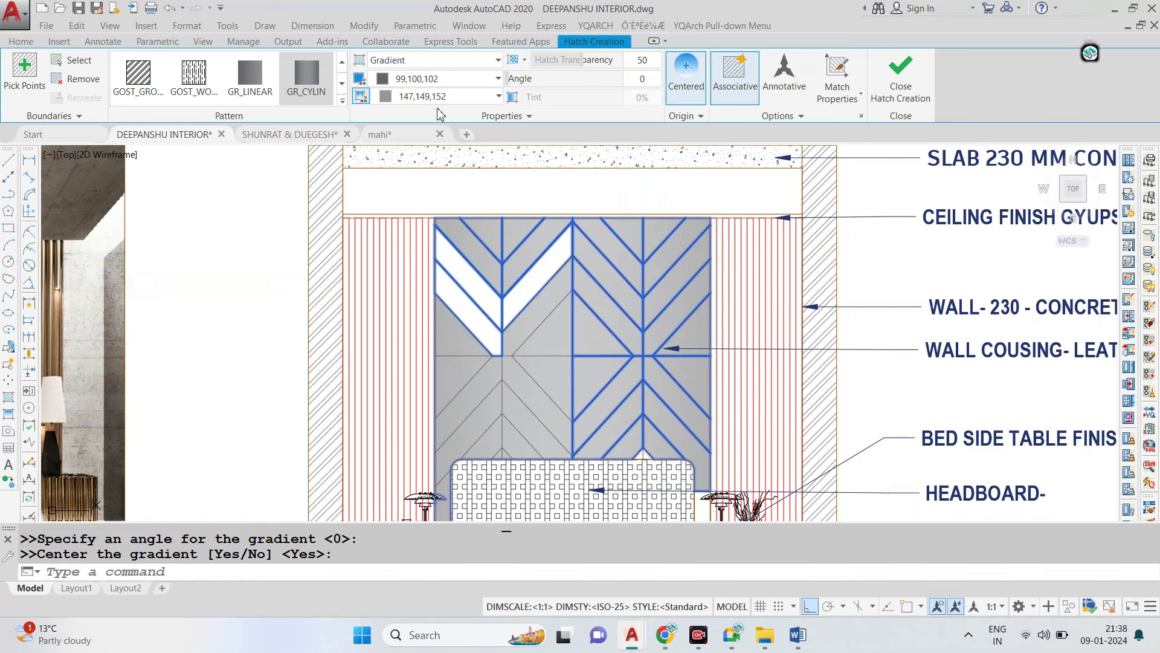
Make both gradient colours light grey 147,149,152 with about 47 transparency and apply.
drag(586, 60, 448, 59)
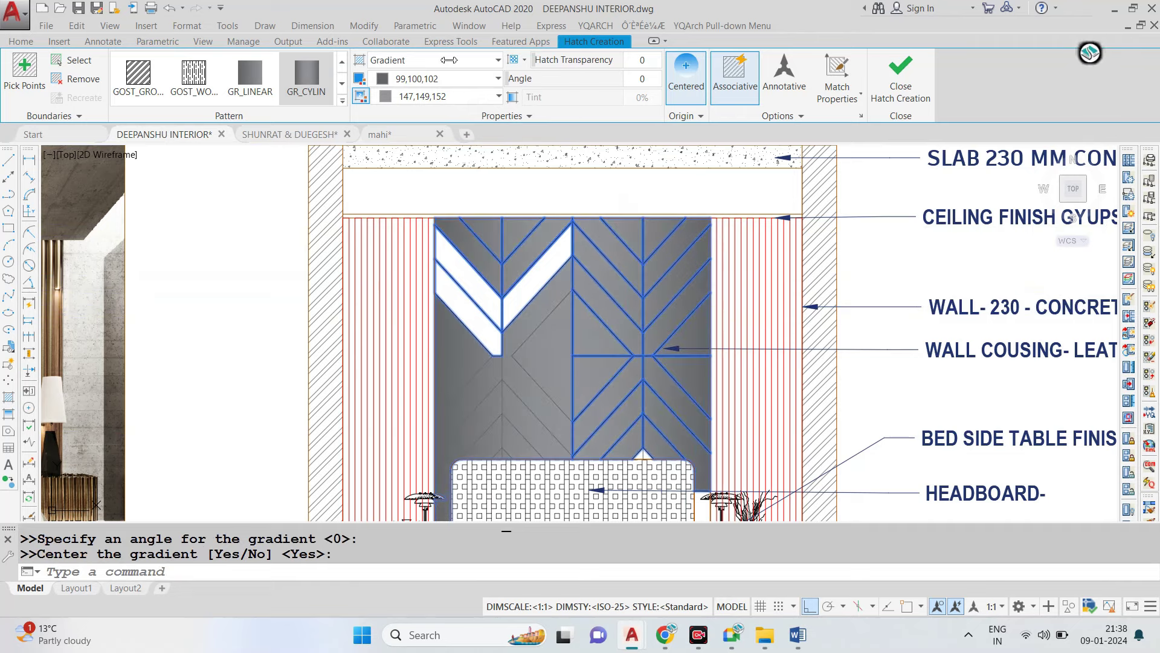
click(405, 81)
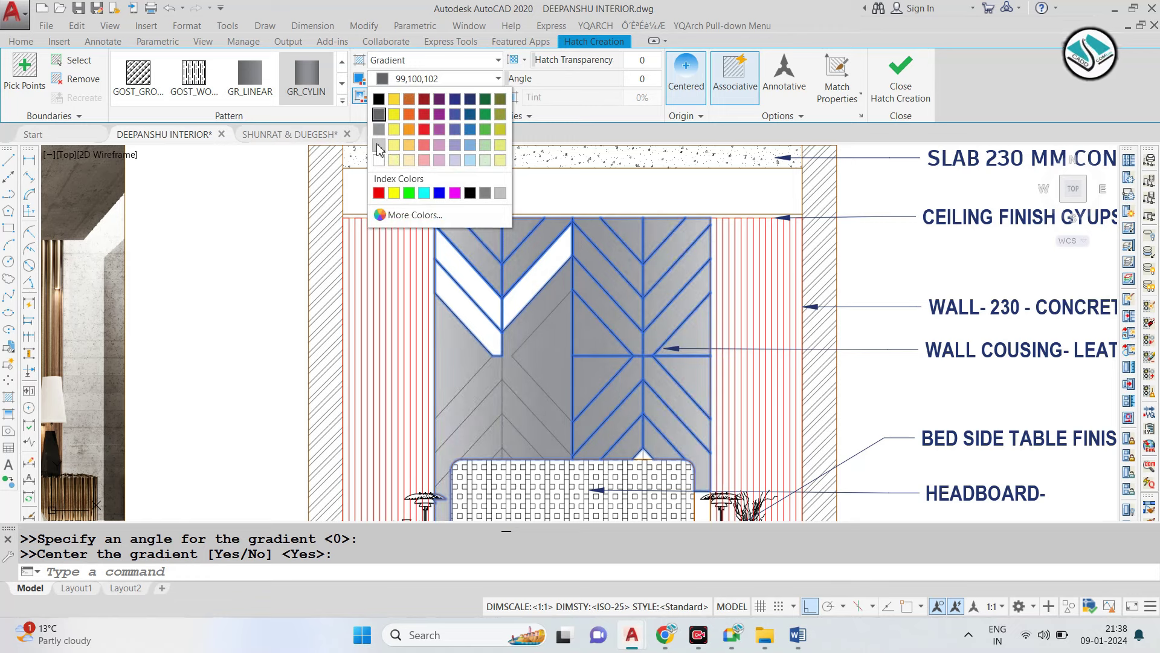
click(379, 146)
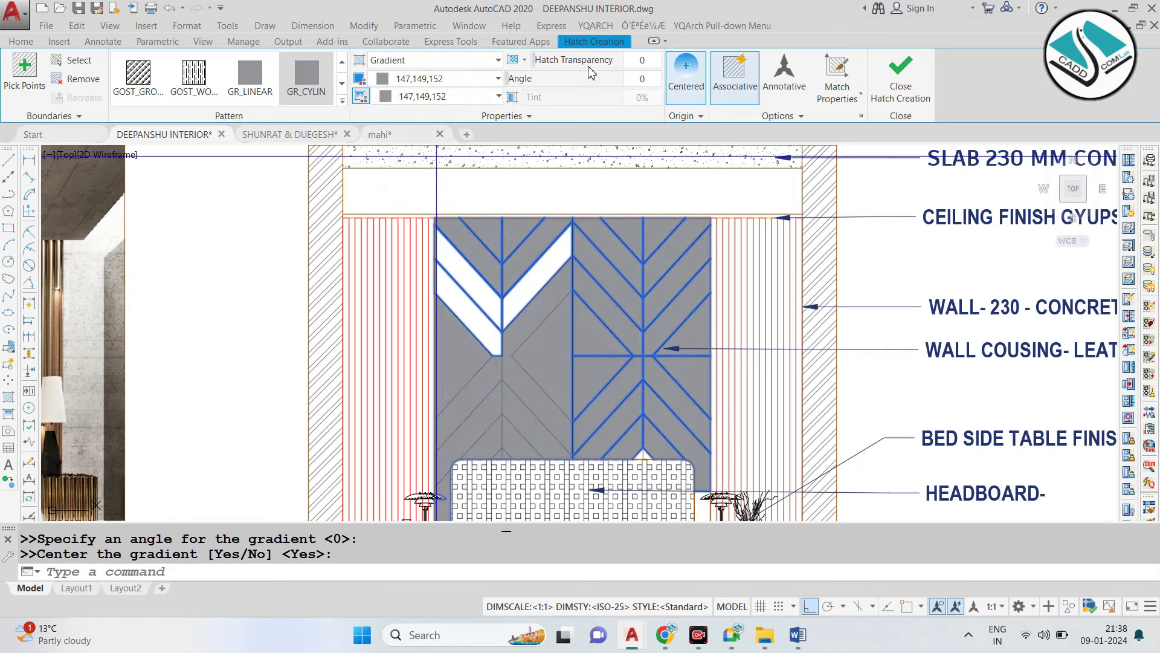
drag(532, 59, 615, 59)
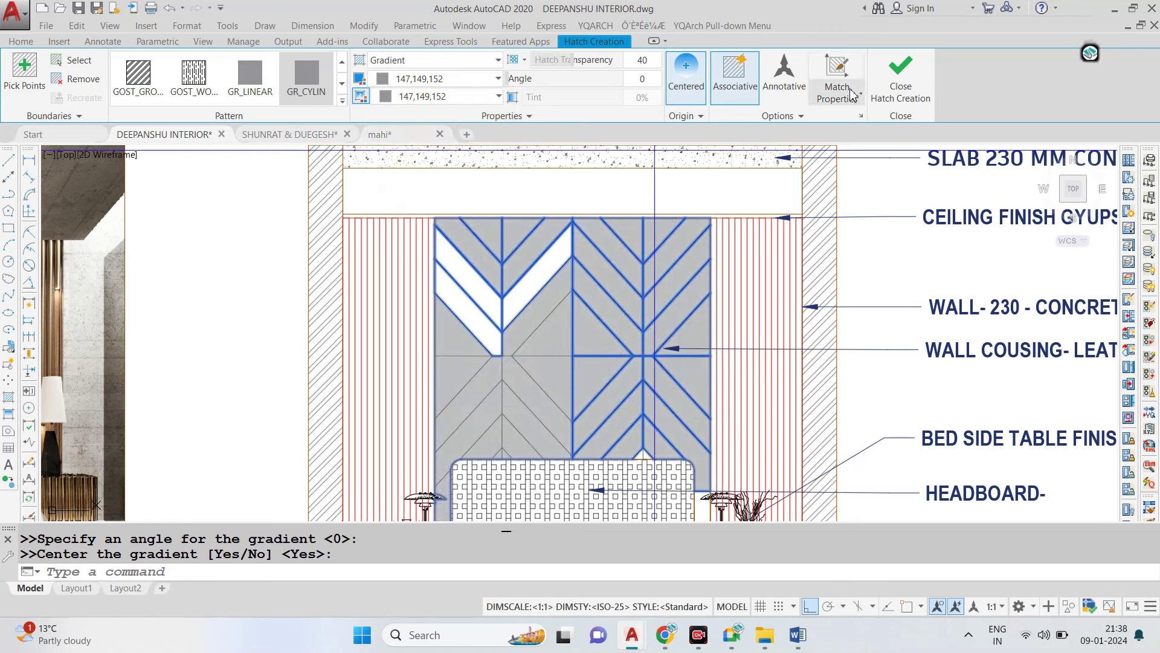
click(905, 85)
key(Escape)
Gradient-fill the remaining white chevron arms of the leather panel.
scroll(547, 297, down, 2)
scroll(548, 297, up, 2)
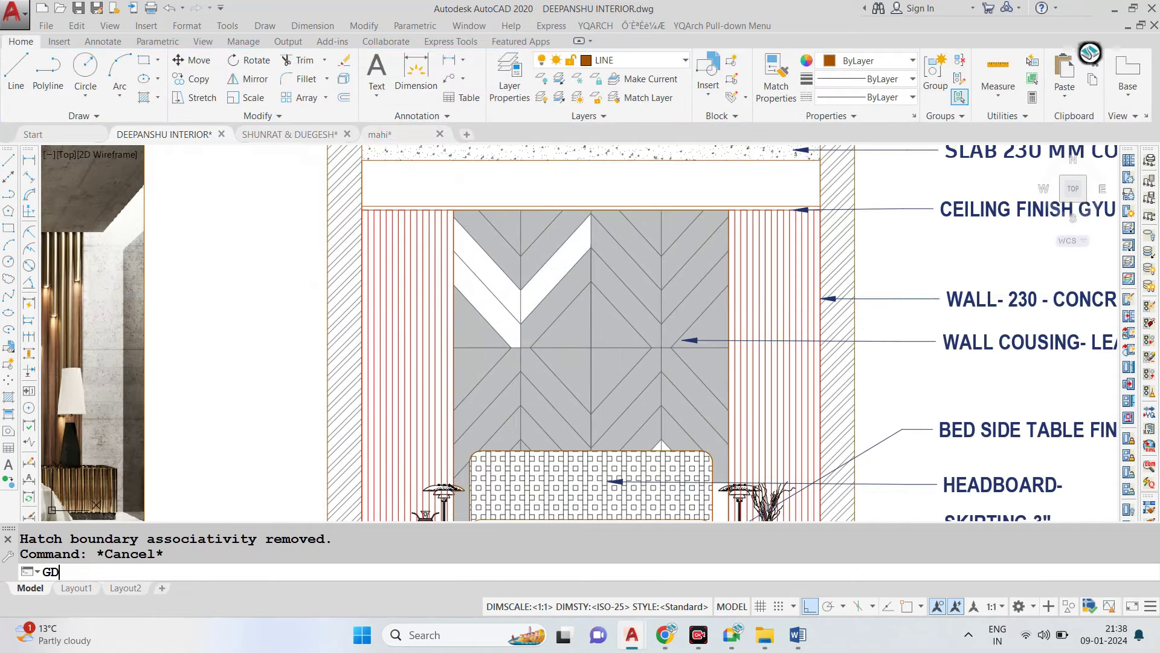
key(Return)
scroll(532, 279, up, 2)
click(497, 290)
click(544, 284)
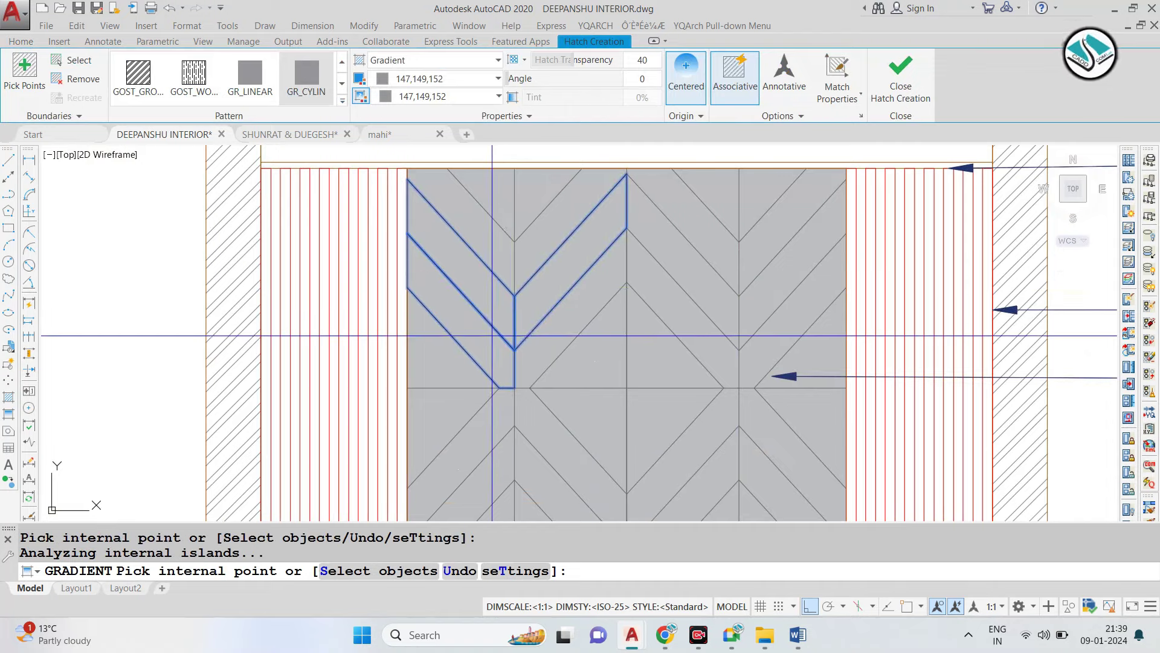
scroll(513, 275, down, 2)
key(Return)
key(Escape)
scroll(586, 264, down, 2)
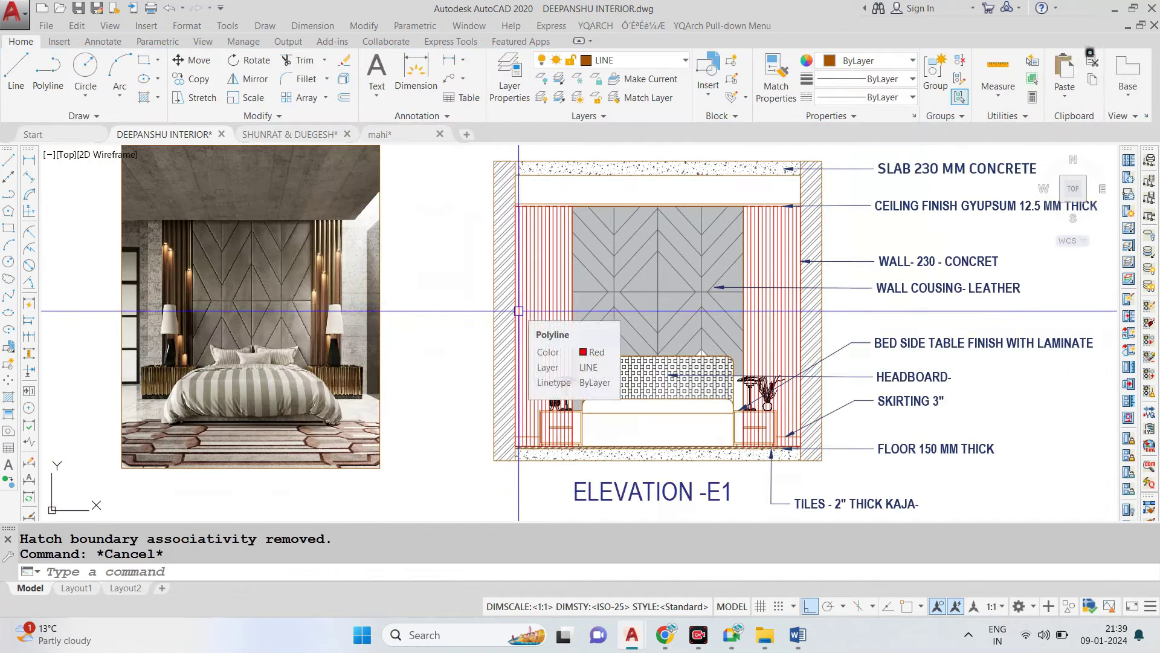
Select Elevation E1's leader labels.
scroll(523, 354, down, 3)
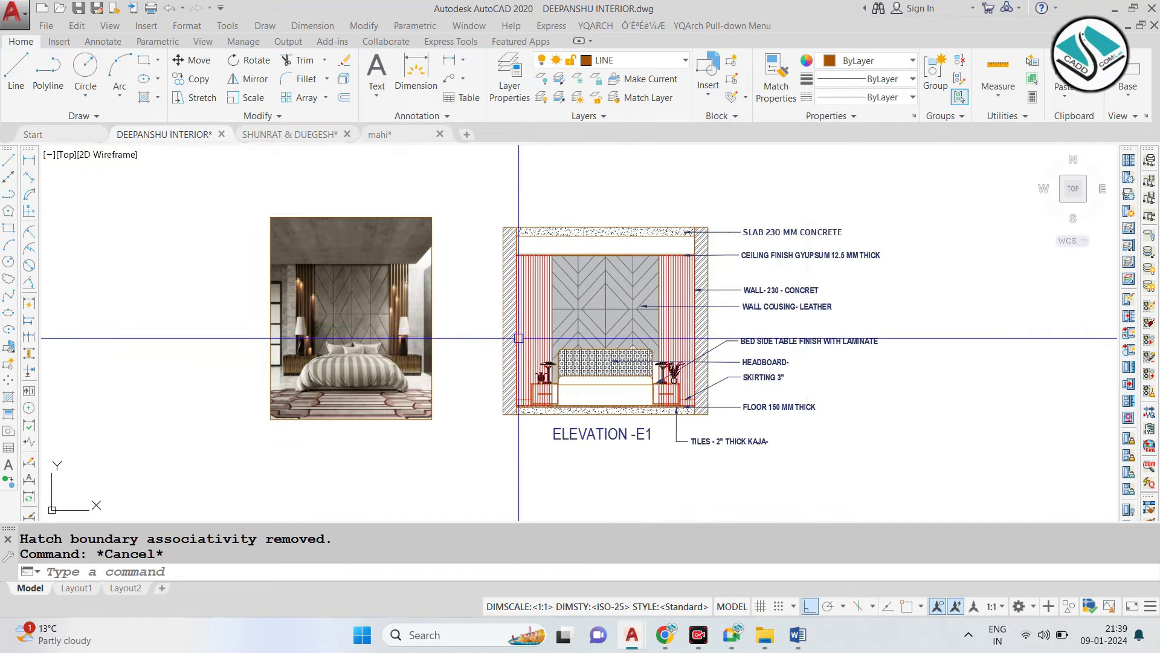
scroll(478, 303, down, 2)
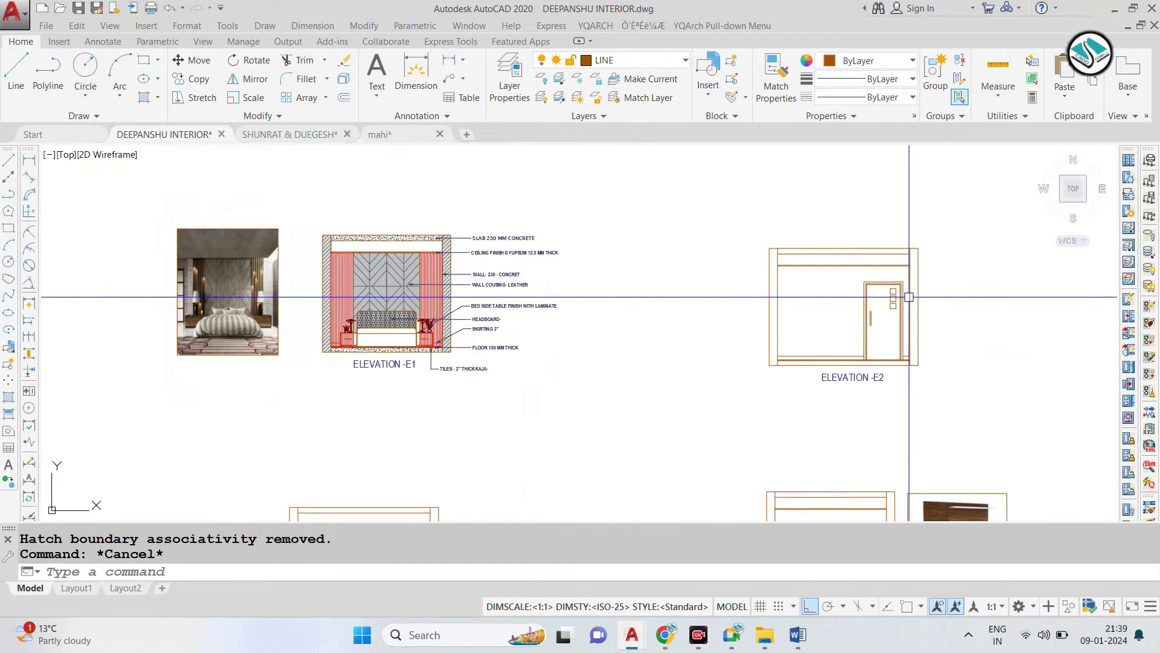
scroll(807, 246, up, 2)
middle_drag(924, 286, 774, 286)
scroll(773, 285, up, 2)
scroll(757, 315, down, 2)
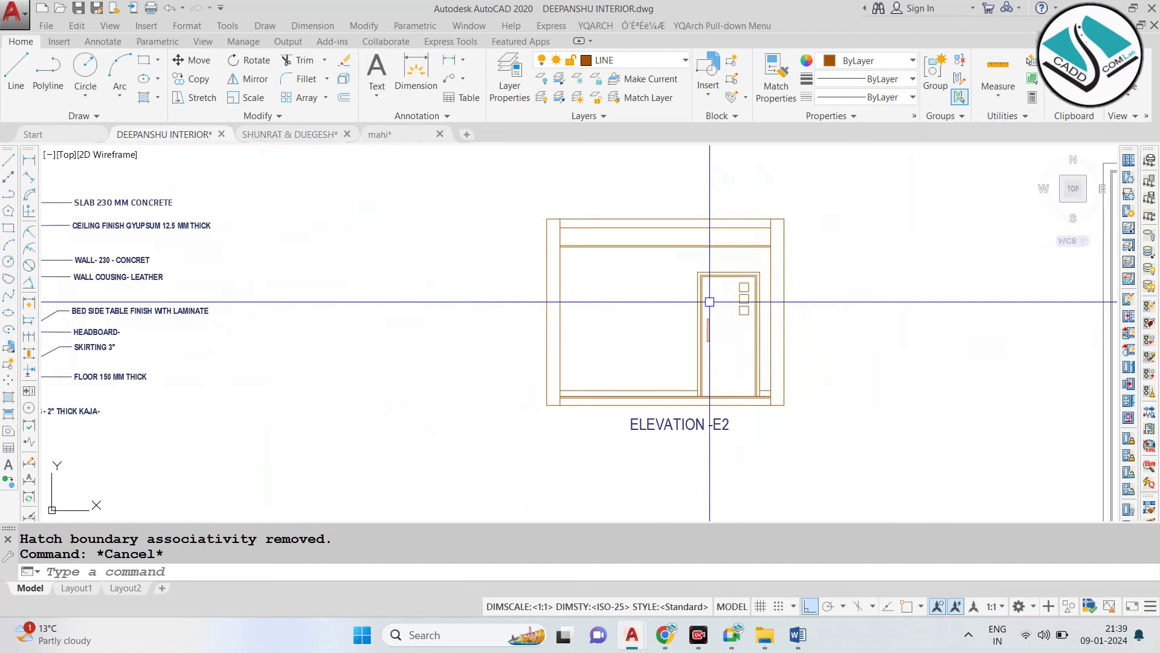
middle_drag(652, 246, 1015, 185)
click(518, 206)
click(410, 479)
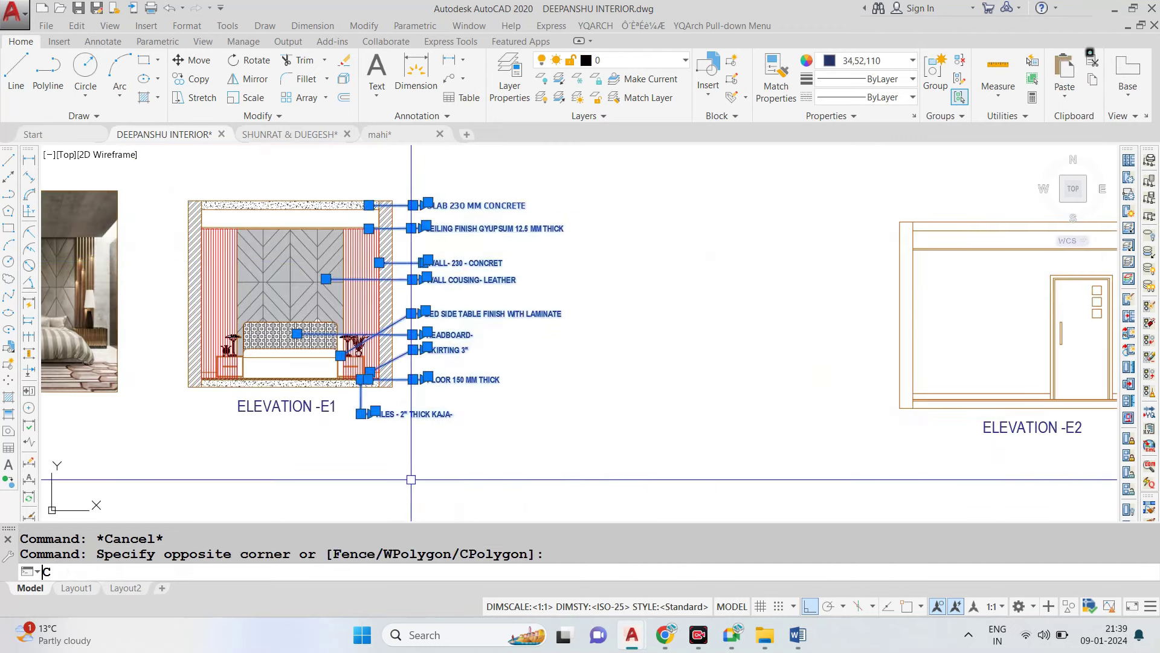
Copy E1's leader labels to the right of Elevation E2 with Ortho off.
text(o)
key(Return)
click(371, 208)
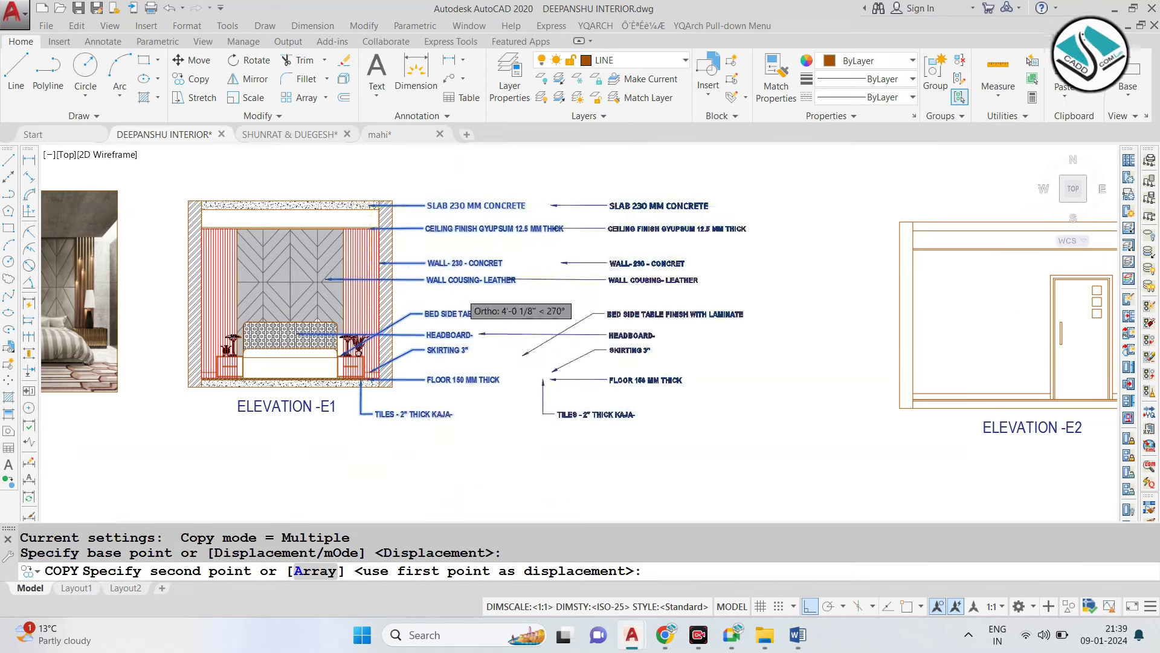
middle_drag(907, 302, 423, 314)
scroll(704, 488, up, 2)
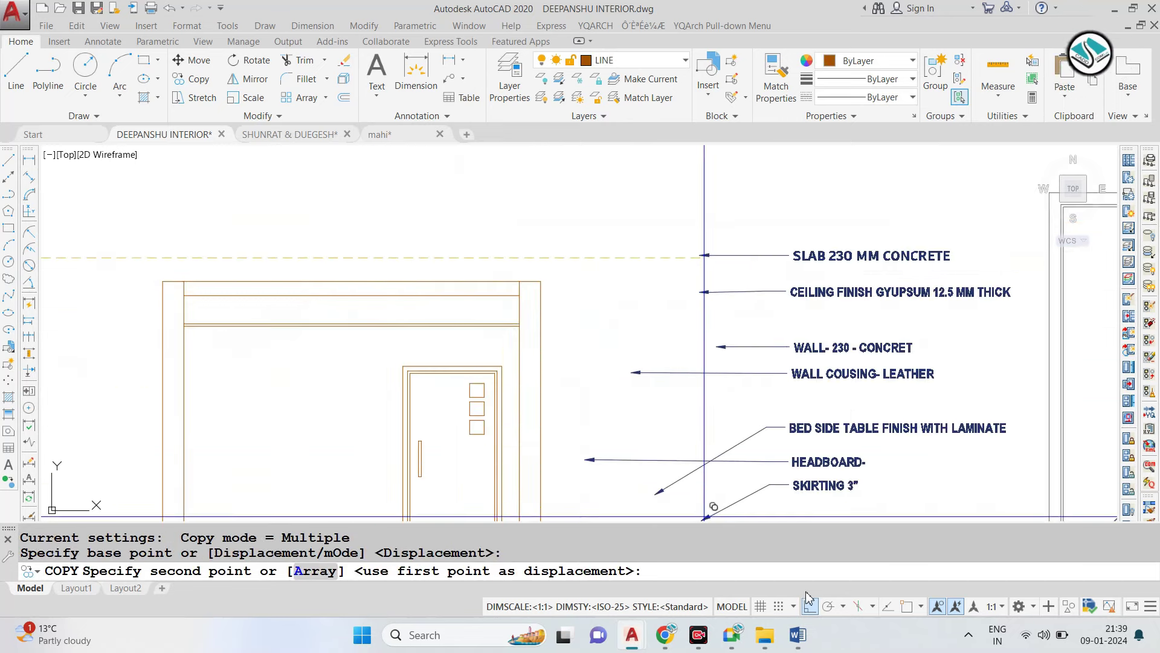
key(F8)
scroll(574, 284, up, 3)
scroll(551, 302, down, 3)
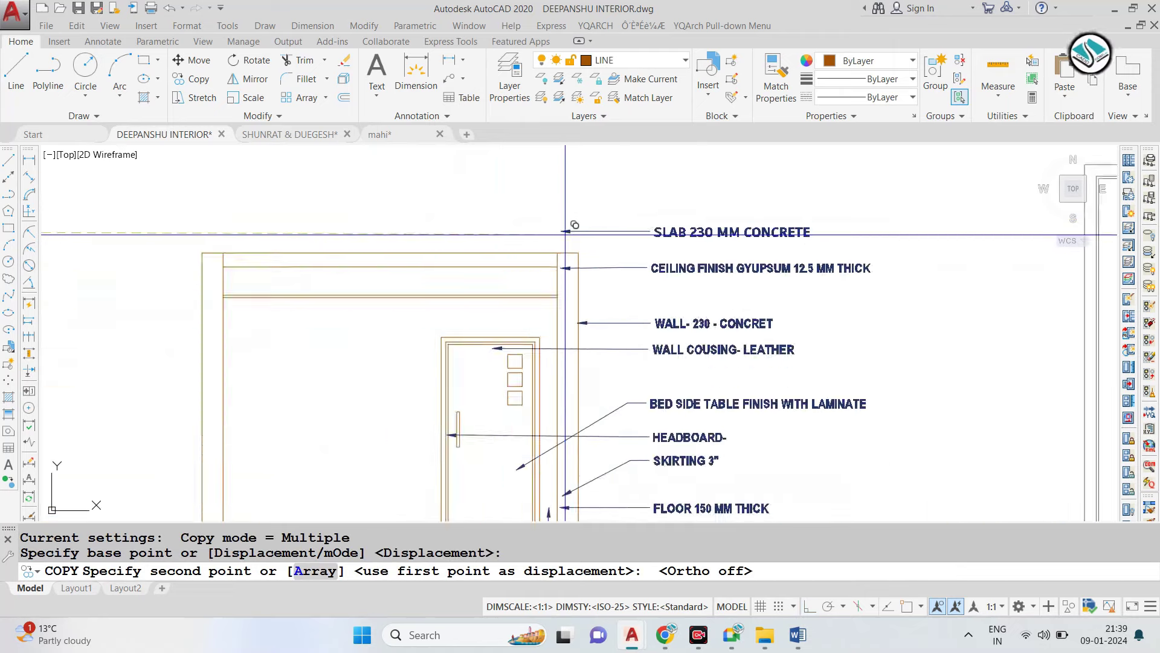
scroll(391, 265, down, 1)
click(391, 264)
key(Escape)
key(Escape)
Move Elevation E2 and its labels beside Elevation E1.
scroll(391, 264, down, 3)
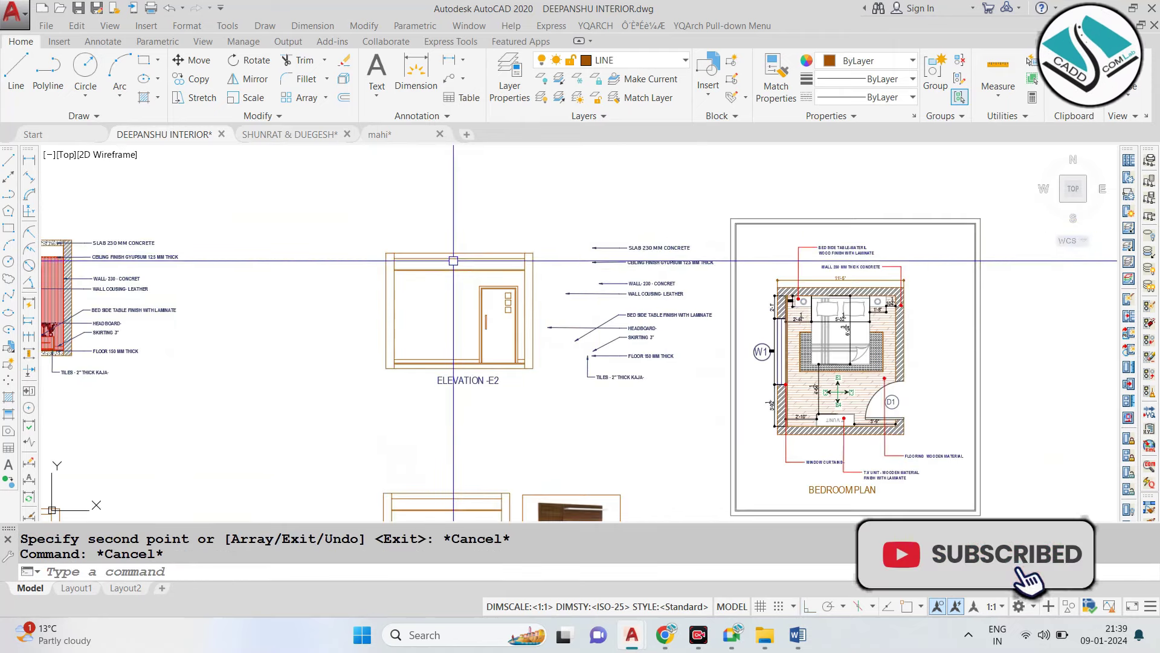
click(655, 202)
click(325, 416)
text(m)
key(Return)
click(394, 361)
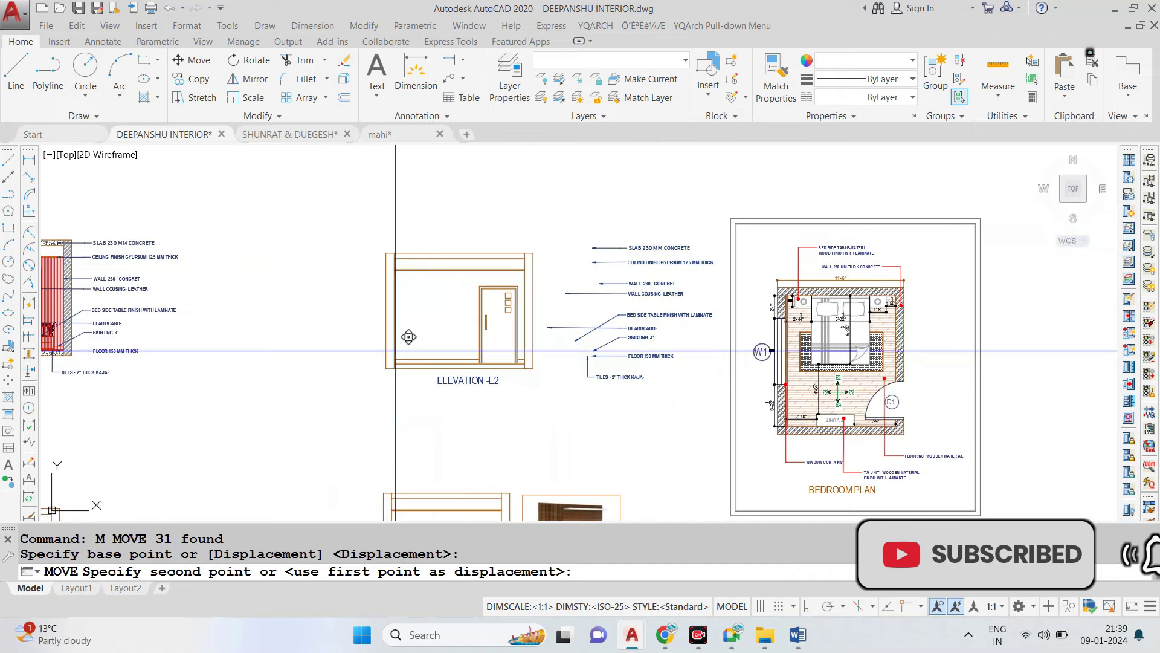
middle_drag(394, 361, 741, 455)
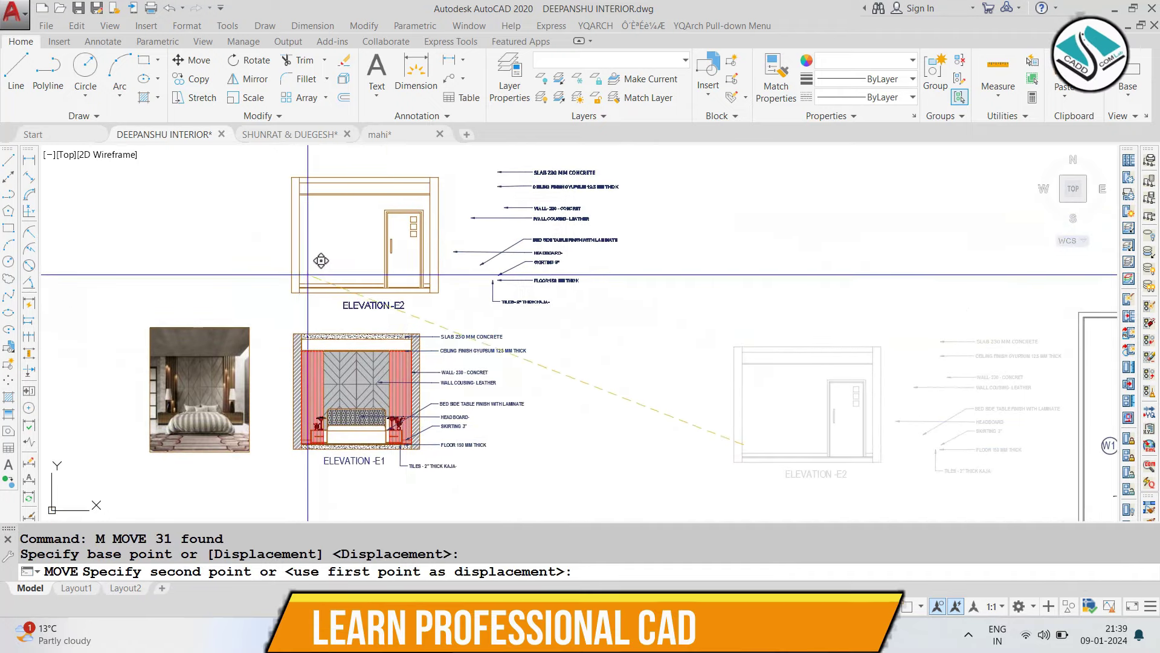
click(576, 420)
key(Escape)
middle_drag(602, 385, 589, 366)
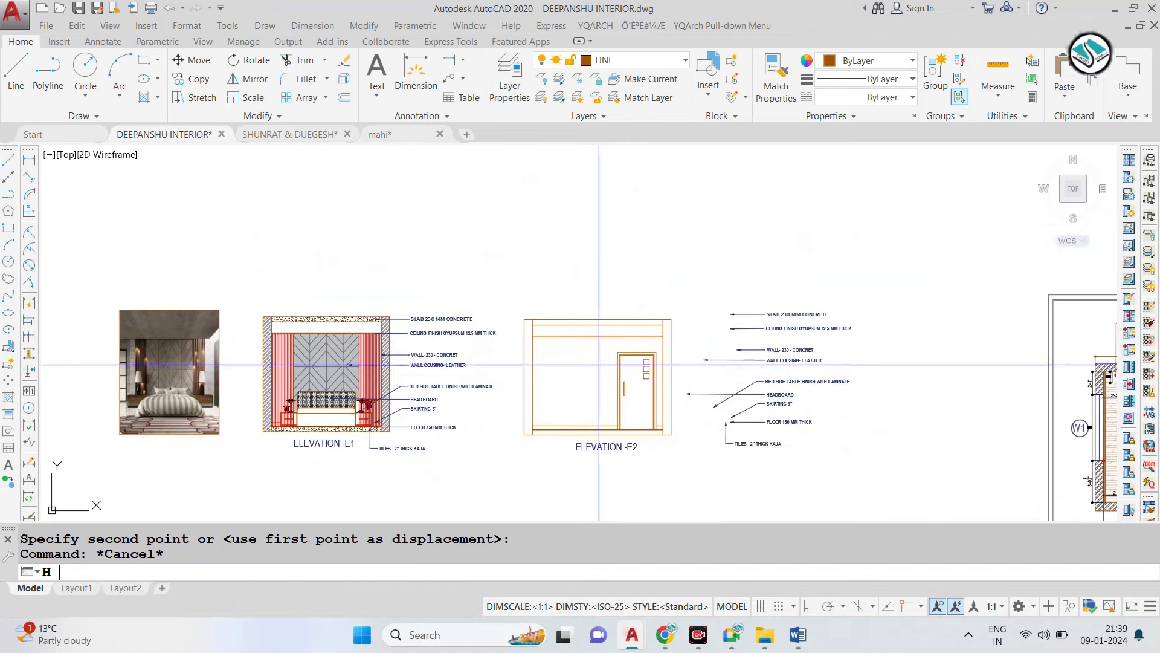
Hatch E2's left and right walls with the ANSI32 diagonal pattern.
key(Return)
click(343, 101)
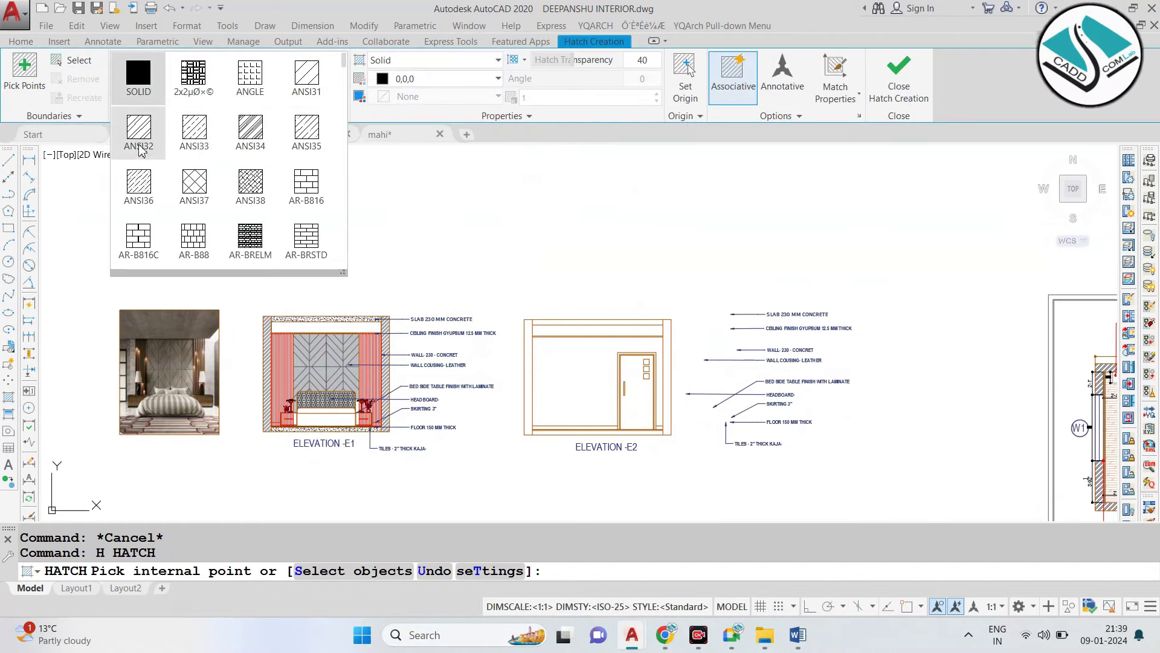
click(135, 124)
scroll(524, 341, up, 2)
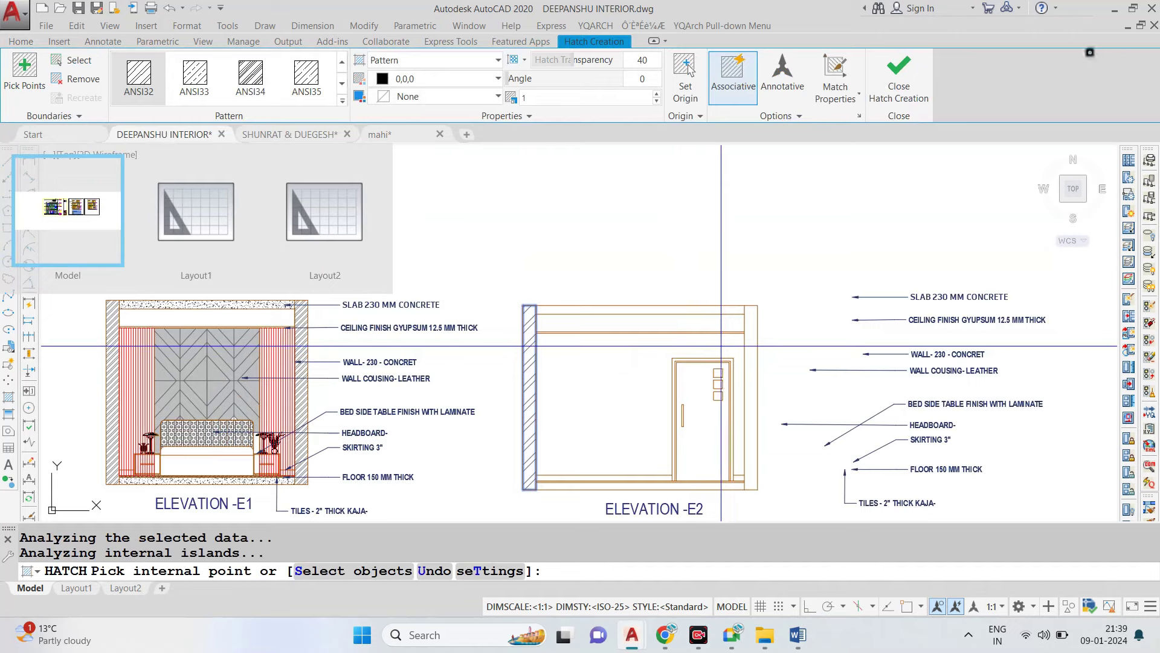
click(748, 352)
click(668, 324)
click(754, 331)
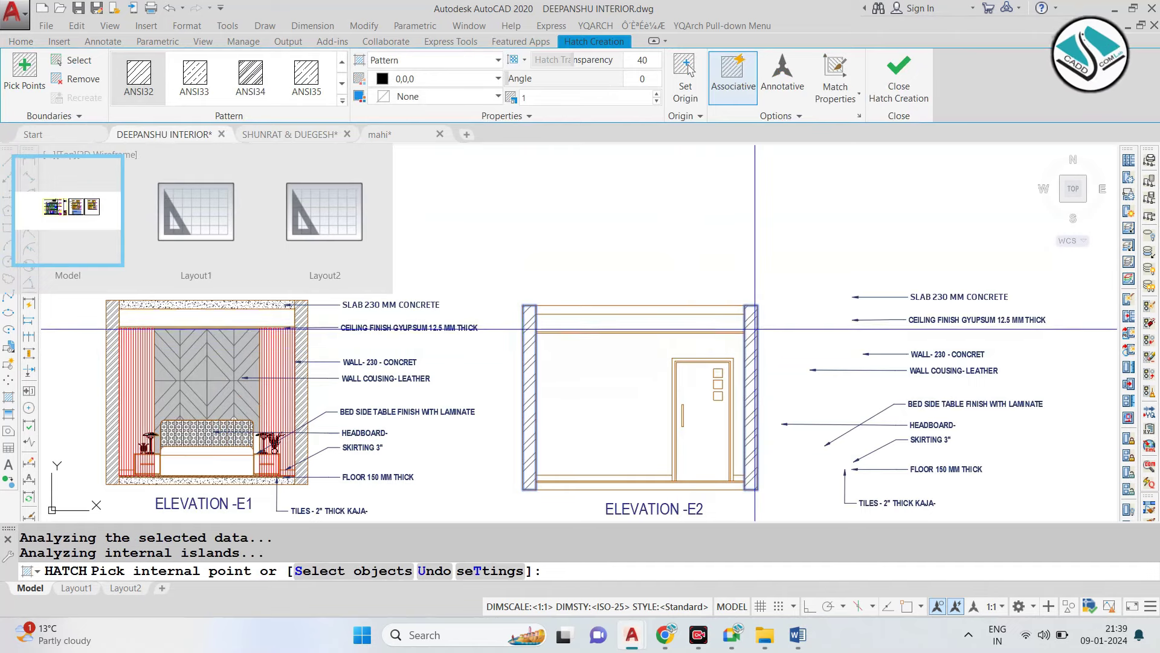
scroll(755, 329, up, 2)
key(Escape)
scroll(754, 326, up, 1)
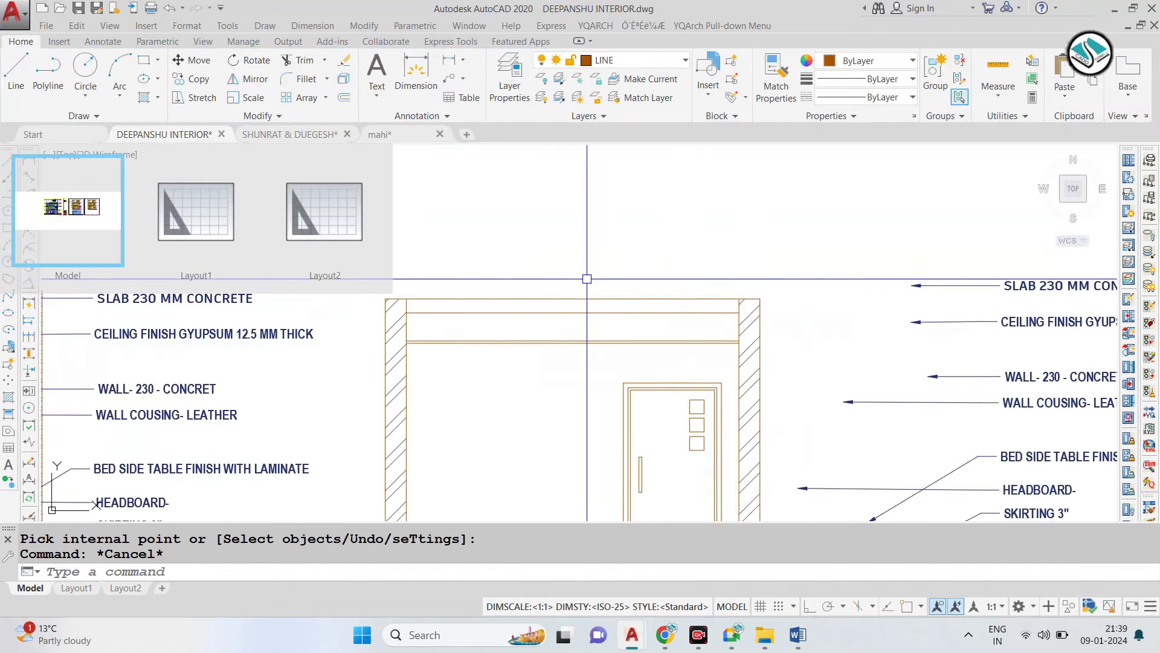
text(H)
Fill E2's floor strip with the AR-CONC concrete hatch.
key(Return)
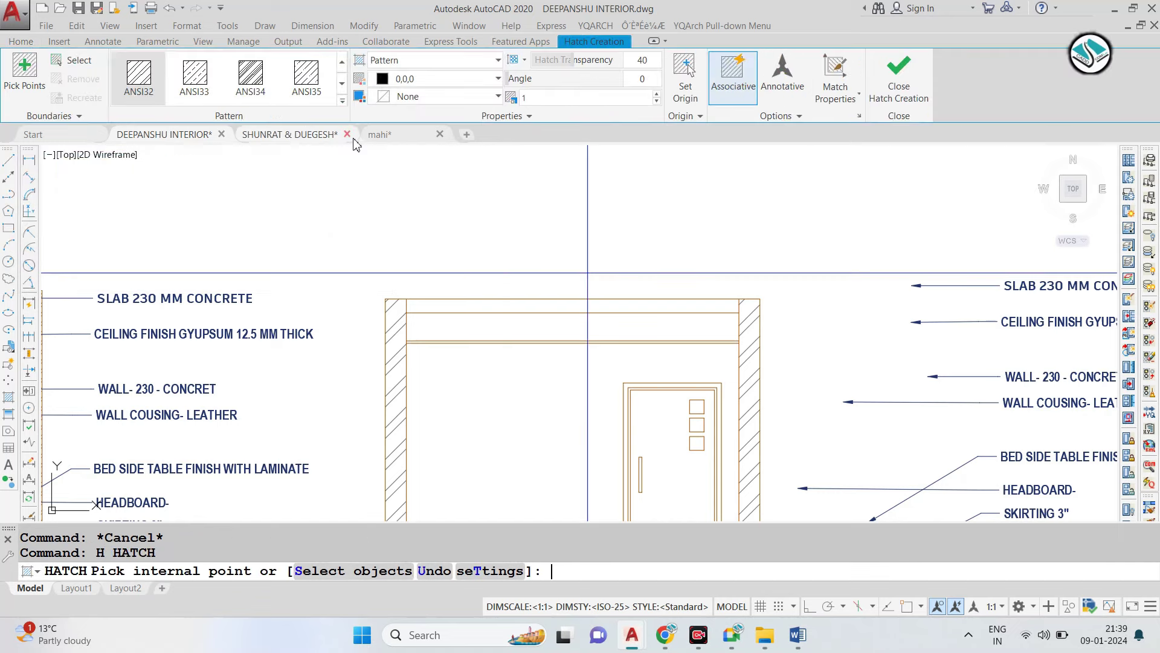
click(343, 102)
click(139, 238)
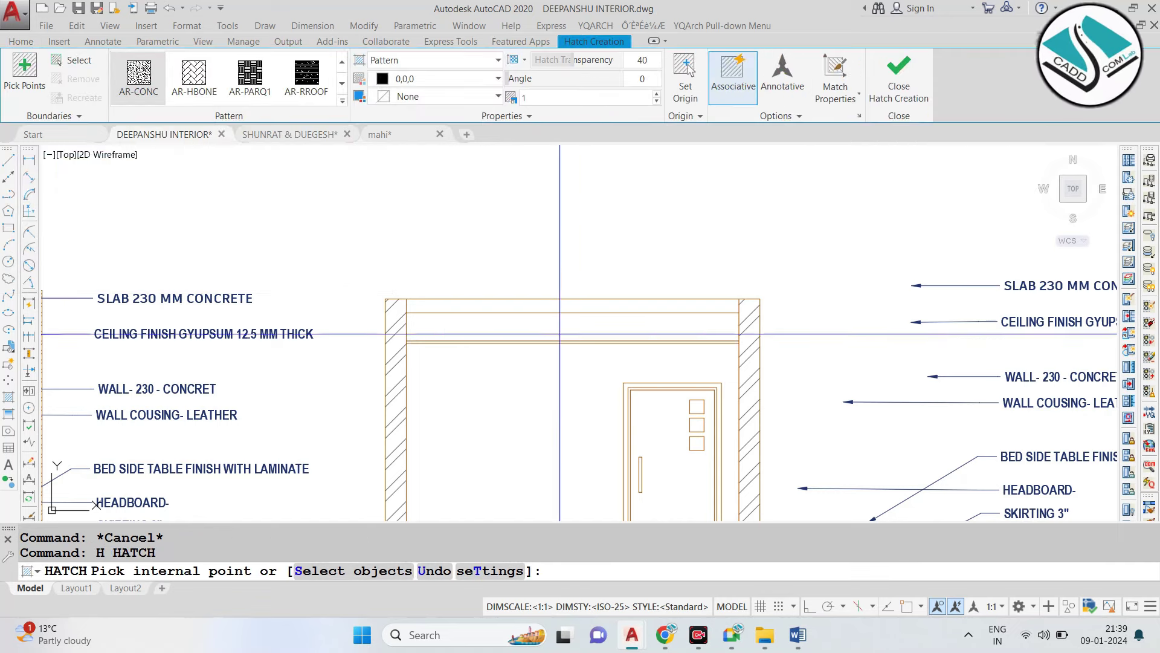
scroll(575, 306, down, 2)
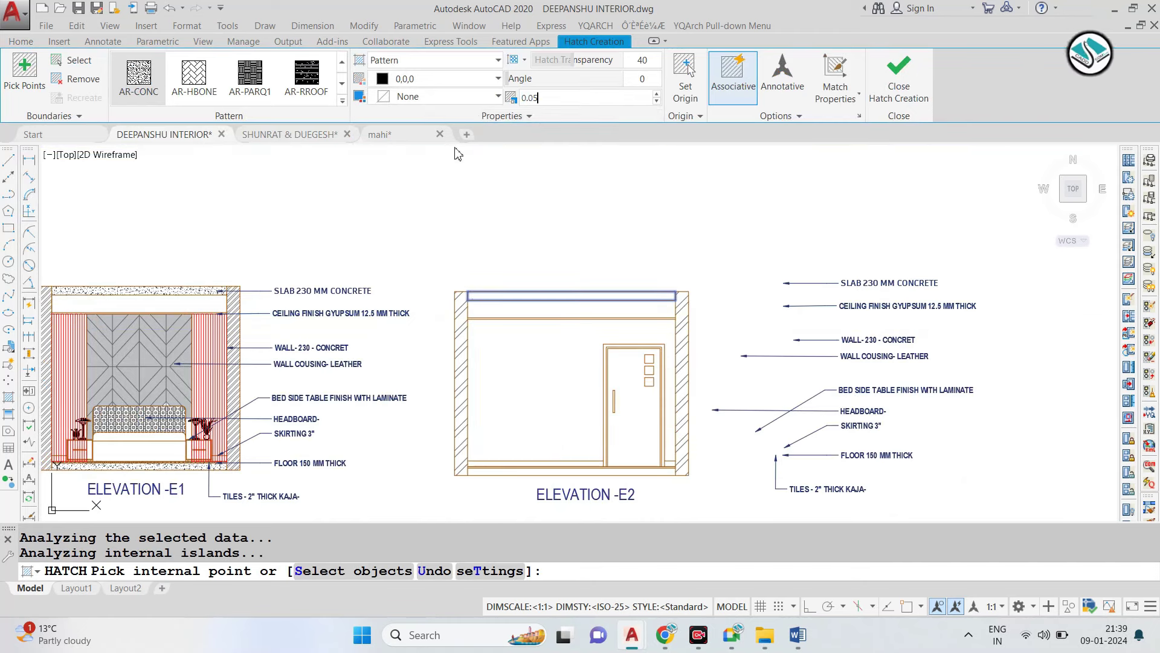
click(618, 458)
key(Escape)
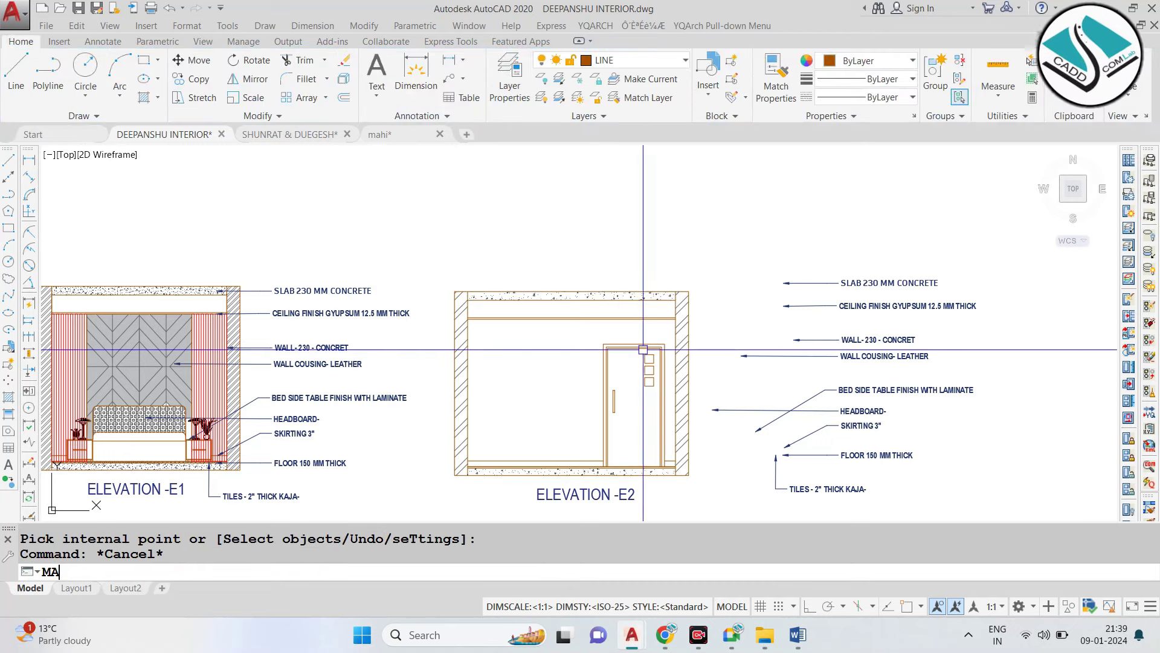
Try matching properties from E1's concrete hatch, then cancel.
text(ma)
key(Return)
scroll(233, 303, up, 5)
click(233, 304)
scroll(233, 304, down, 5)
scroll(233, 303, up, 5)
scroll(233, 303, down, 5)
key(Escape)
Match E2's concrete to E1's slab concrete hatch properties with MATCHPROP.
text(ma)
key(Return)
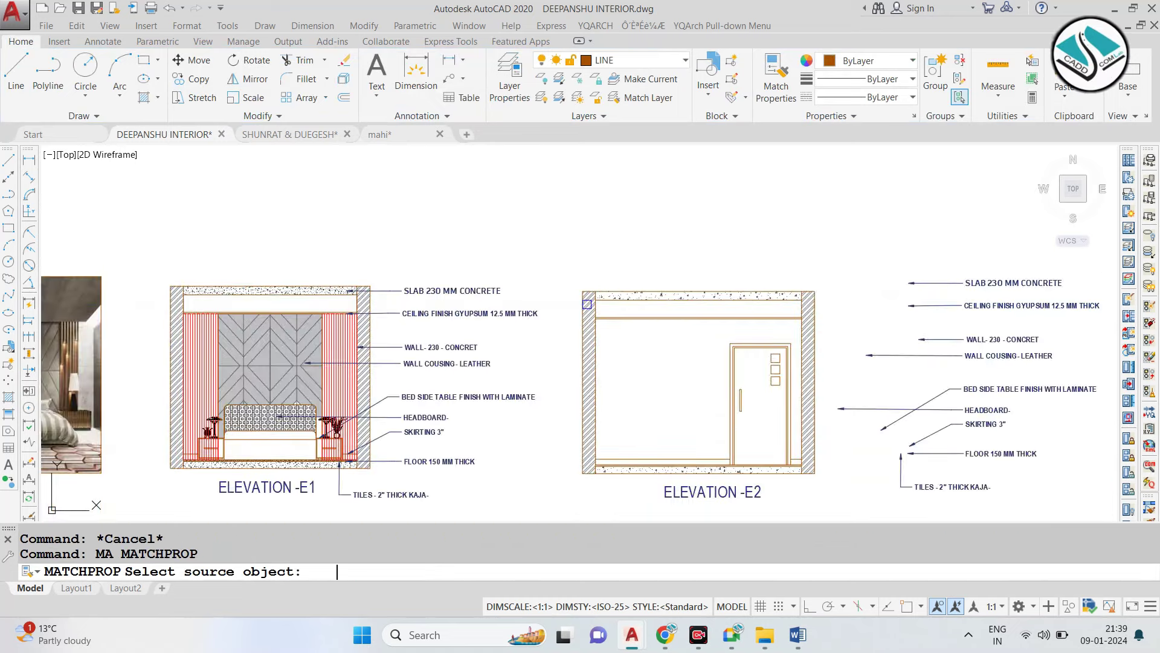
scroll(406, 288, up, 5)
click(406, 288)
scroll(406, 288, down, 5)
scroll(544, 278, up, 5)
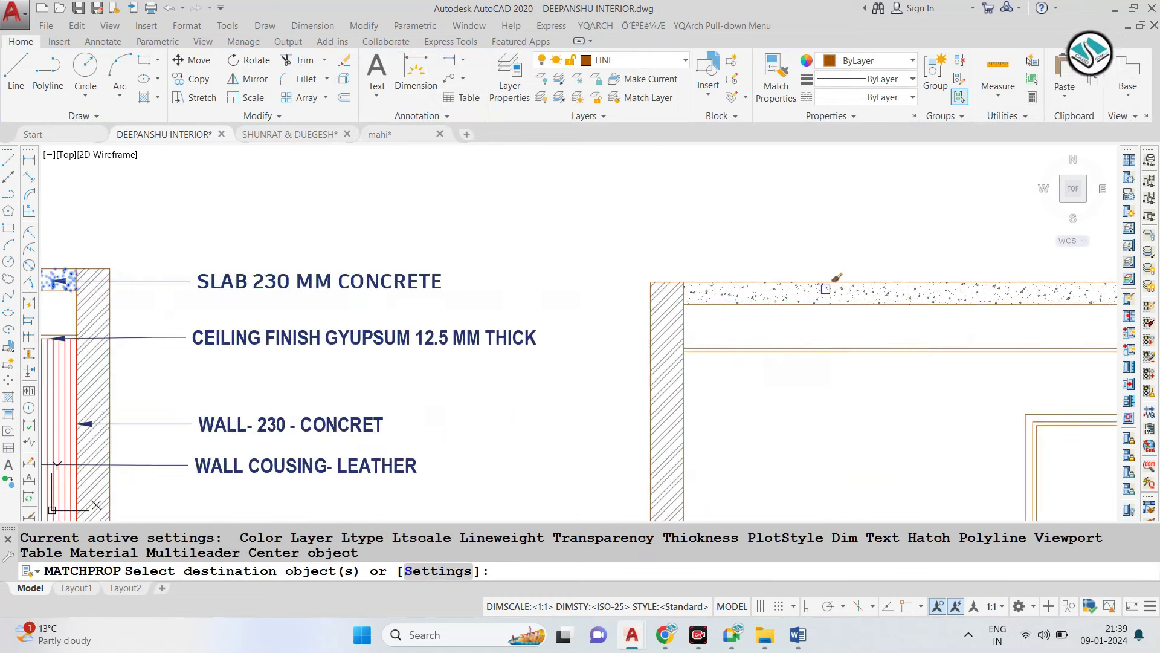
scroll(650, 264, down, 6)
key(Escape)
scroll(650, 264, up, 2)
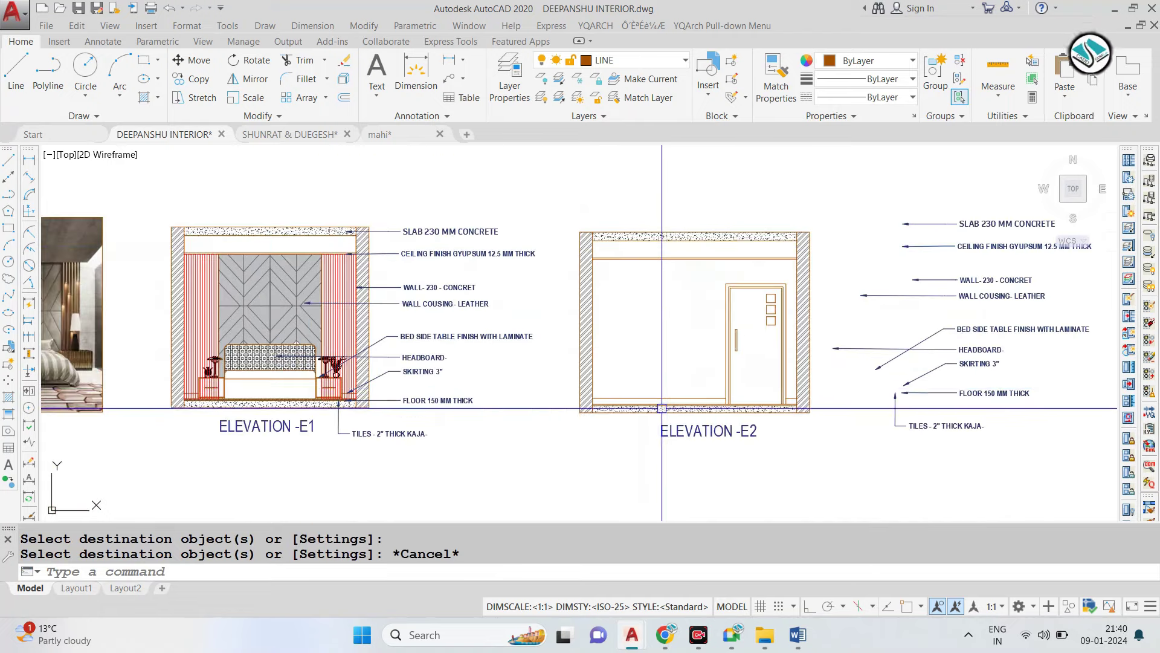
scroll(622, 408, up, 5)
scroll(621, 408, down, 5)
Draw a rectangle from E2's bottom-left inner corner to its right wall, with object snap on.
text(r)
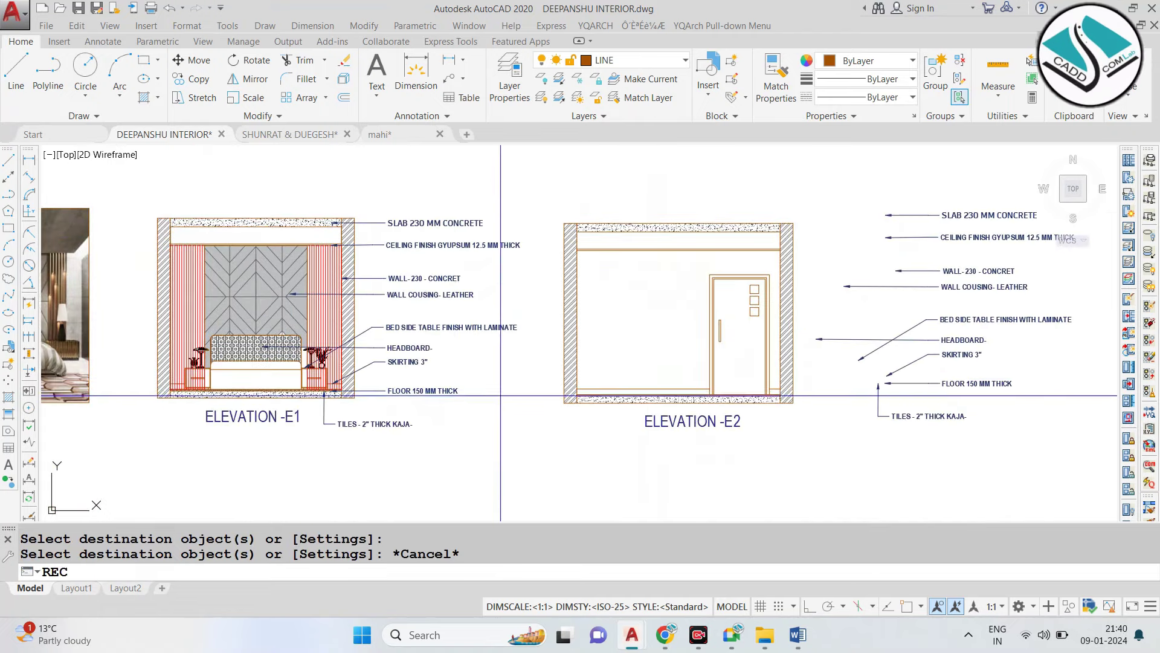
key(Return)
scroll(580, 393, up, 7)
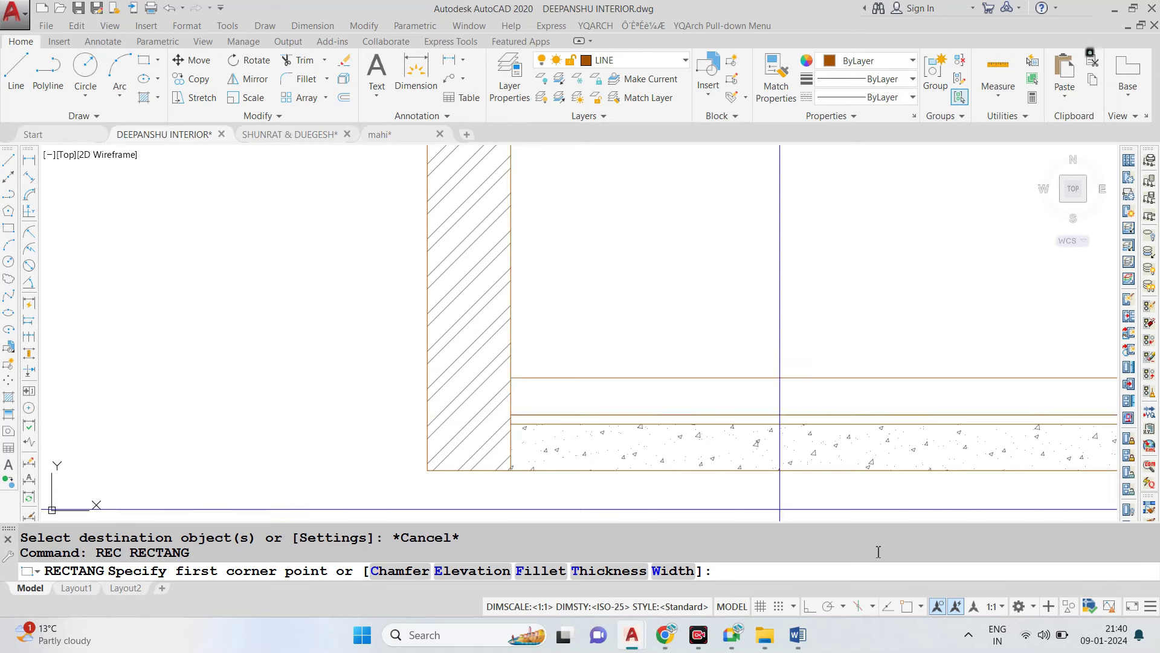
click(912, 605)
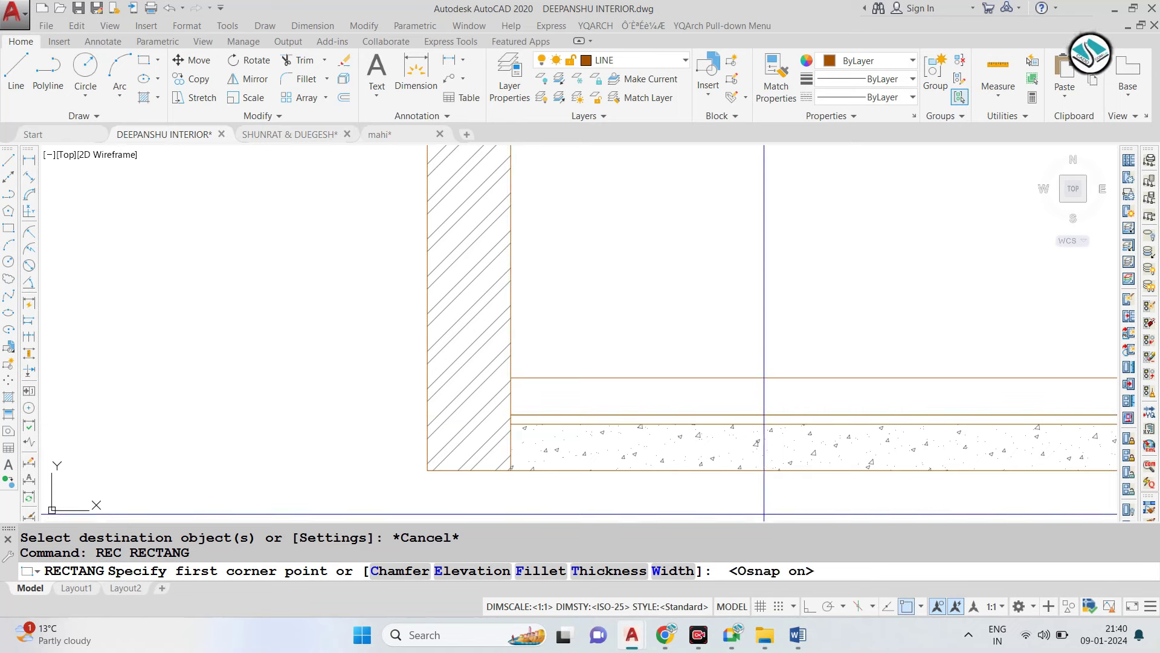
click(511, 414)
scroll(510, 414, down, 5)
scroll(725, 415, up, 5)
click(725, 414)
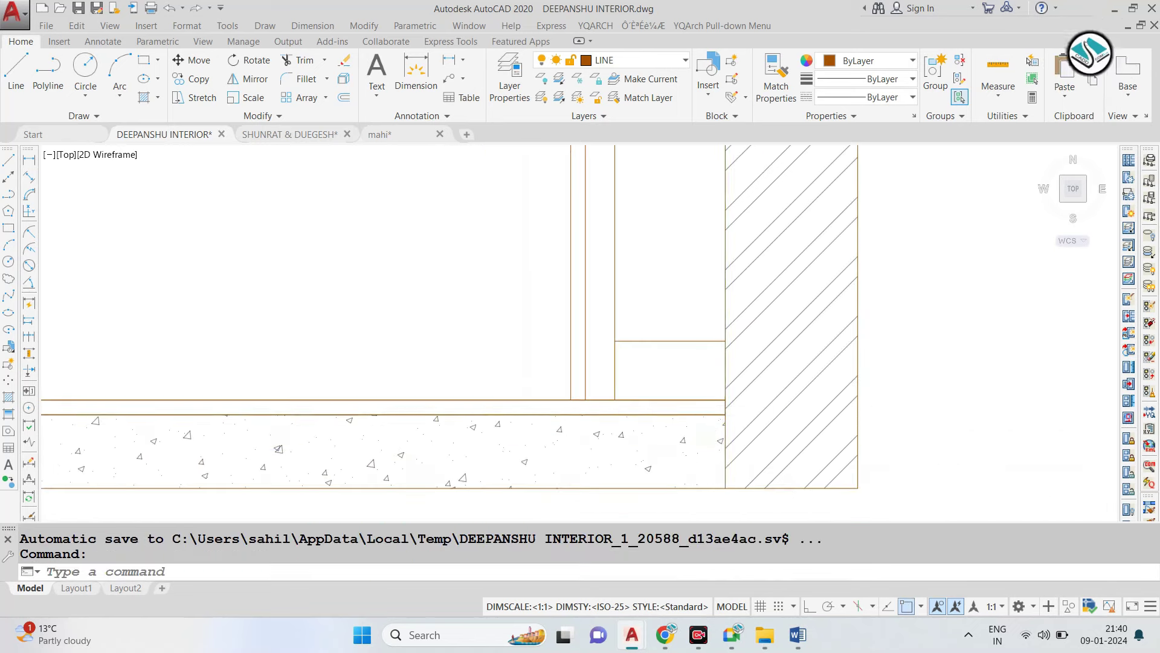
scroll(749, 403, down, 4)
text(H)
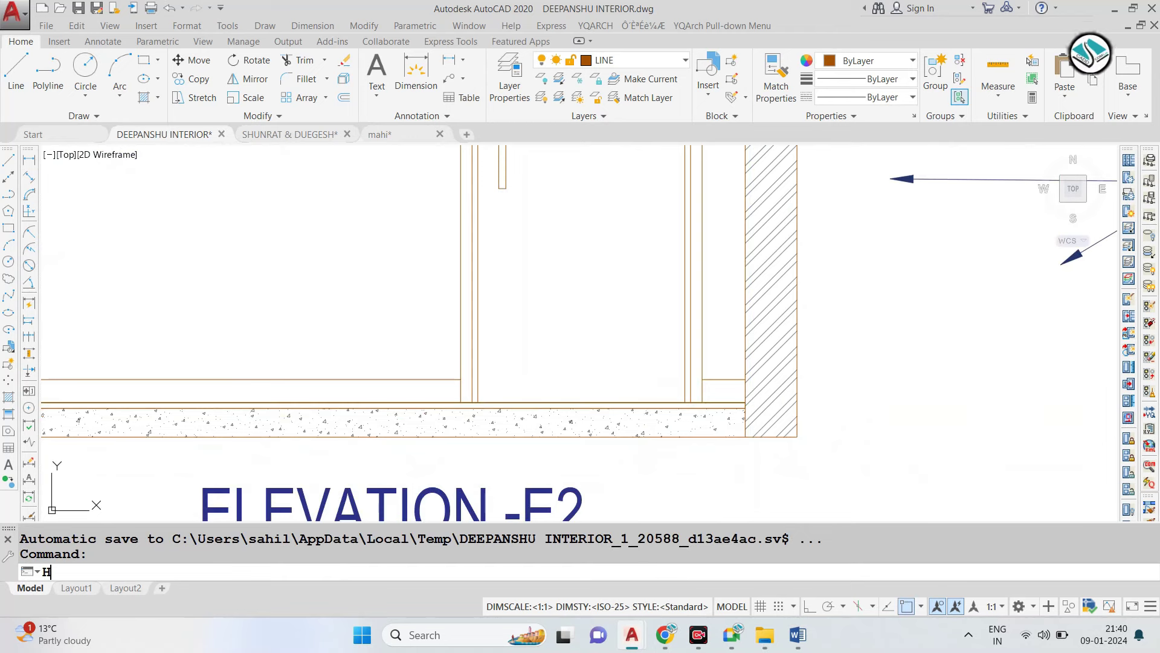
Hatch the window-selected boundary objects with the CORK pattern.
key(Return)
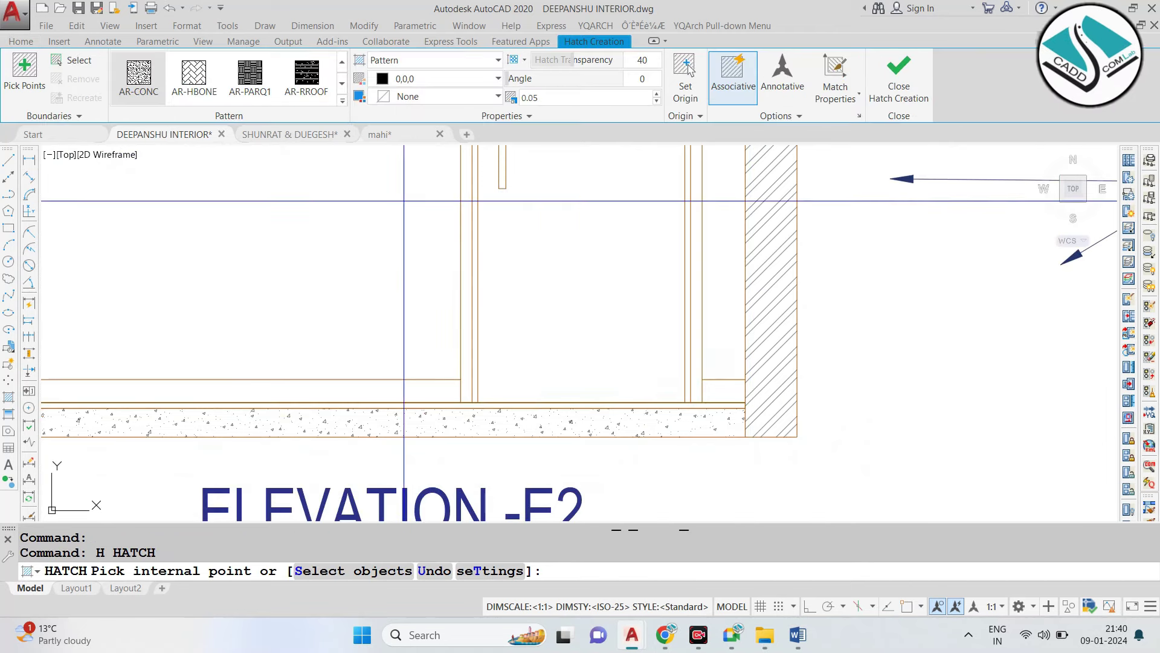
click(343, 101)
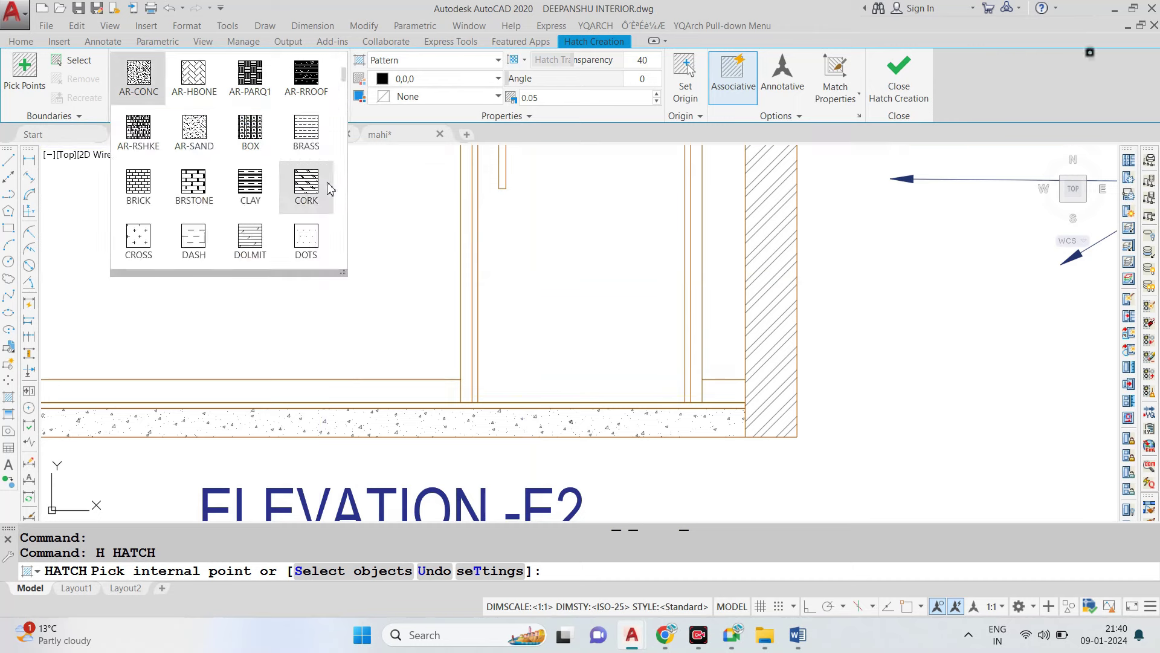
click(314, 179)
click(72, 60)
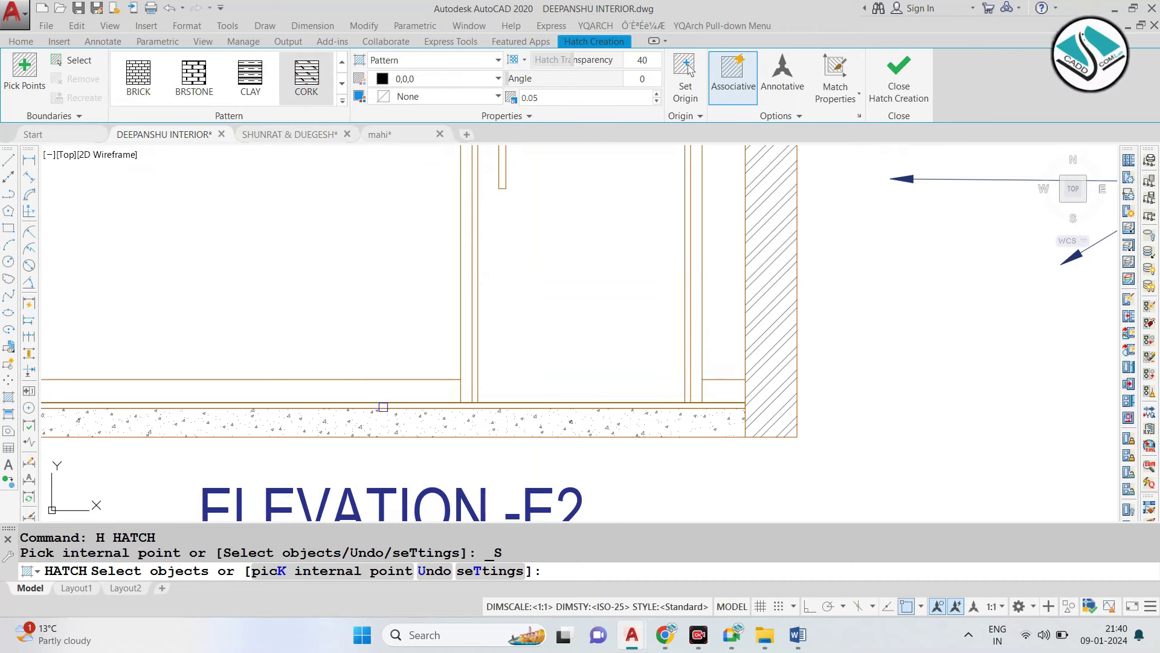
click(391, 397)
scroll(390, 397, down, 2)
mouse_move(374, 363)
middle_down()
mouse_move(533, 363)
mouse_move(402, 371)
middle_up()
key(Return)
scroll(534, 363, down, 3)
scroll(533, 363, down, 3)
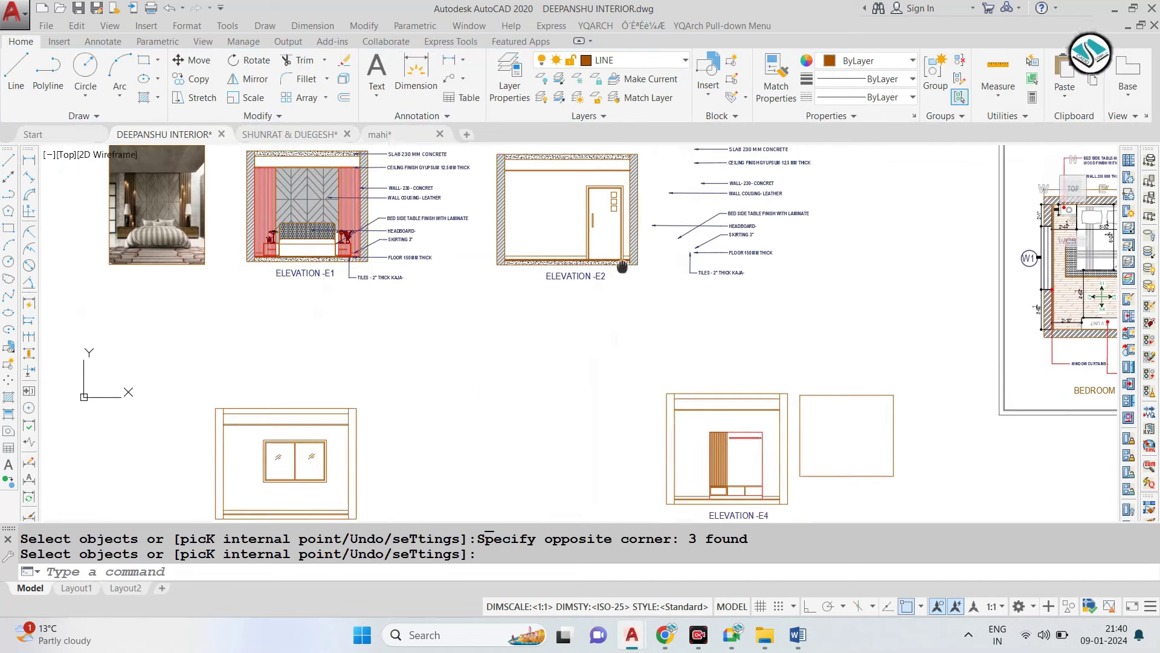
Select Elevation E3 and move it to its new position.
middle_drag(531, 272, 715, 215)
click(614, 266)
click(332, 494)
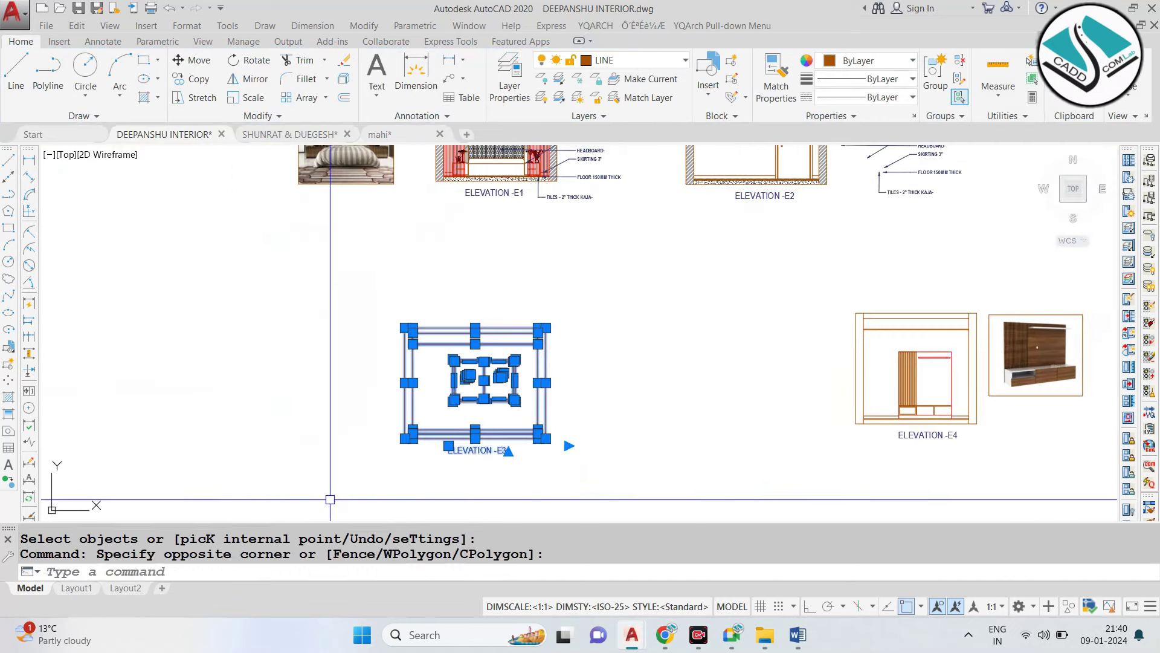
text(m)
key(Return)
click(492, 432)
click(523, 370)
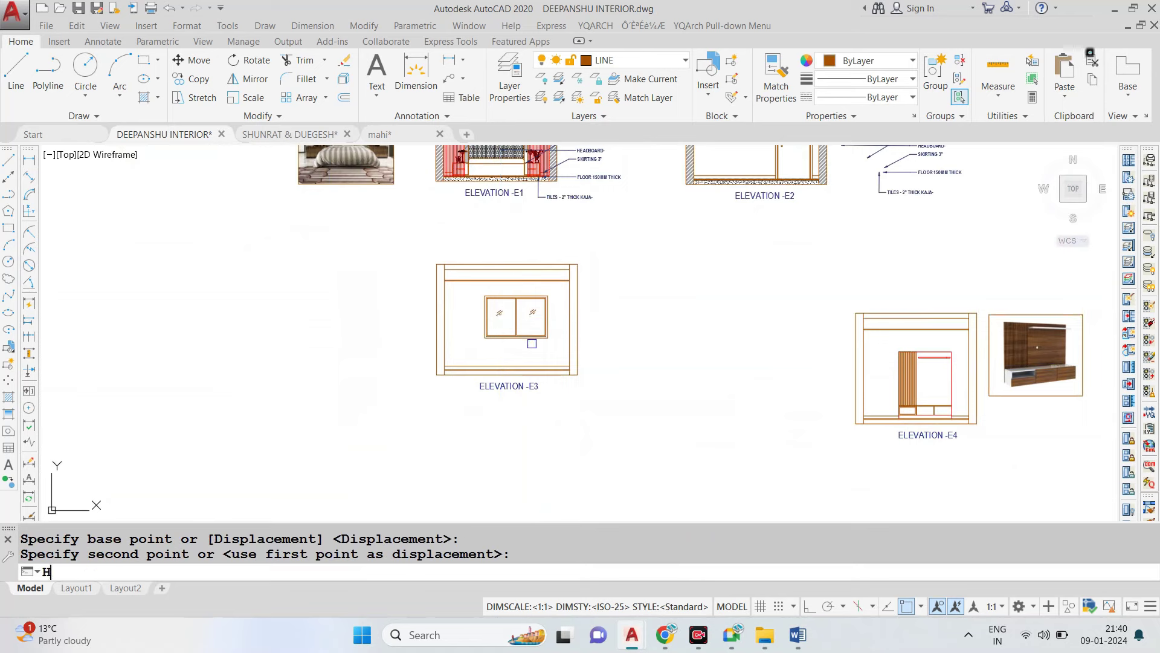
Hatch E3's left and right wall strips with ANSI32, excluding the top strip.
key(Return)
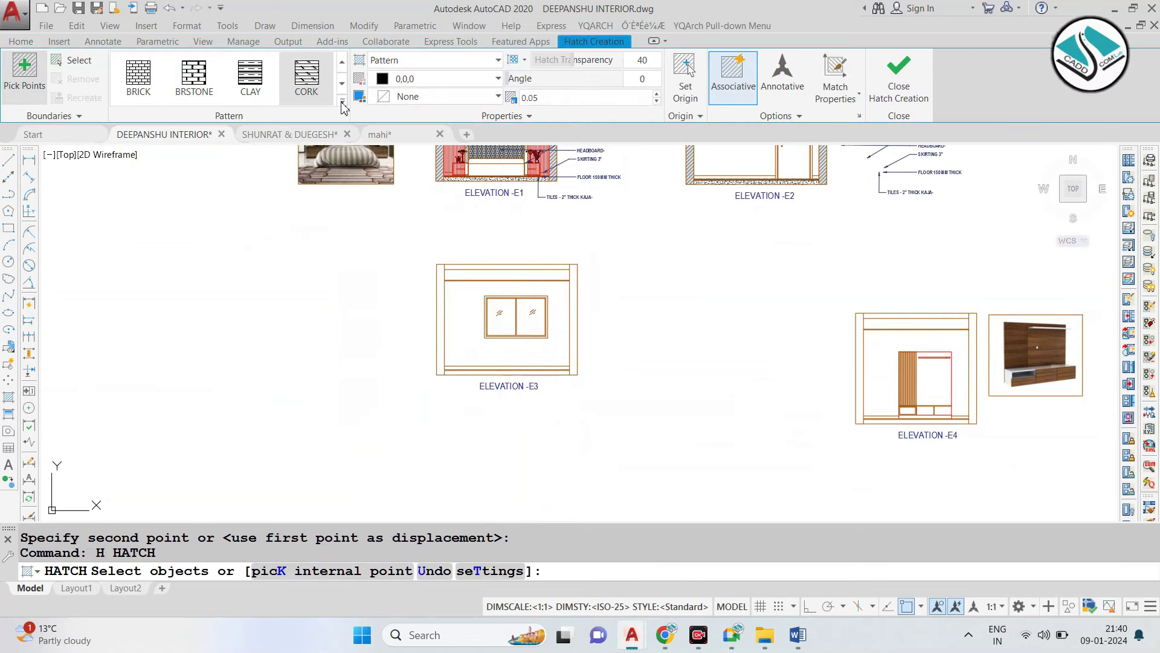
click(342, 103)
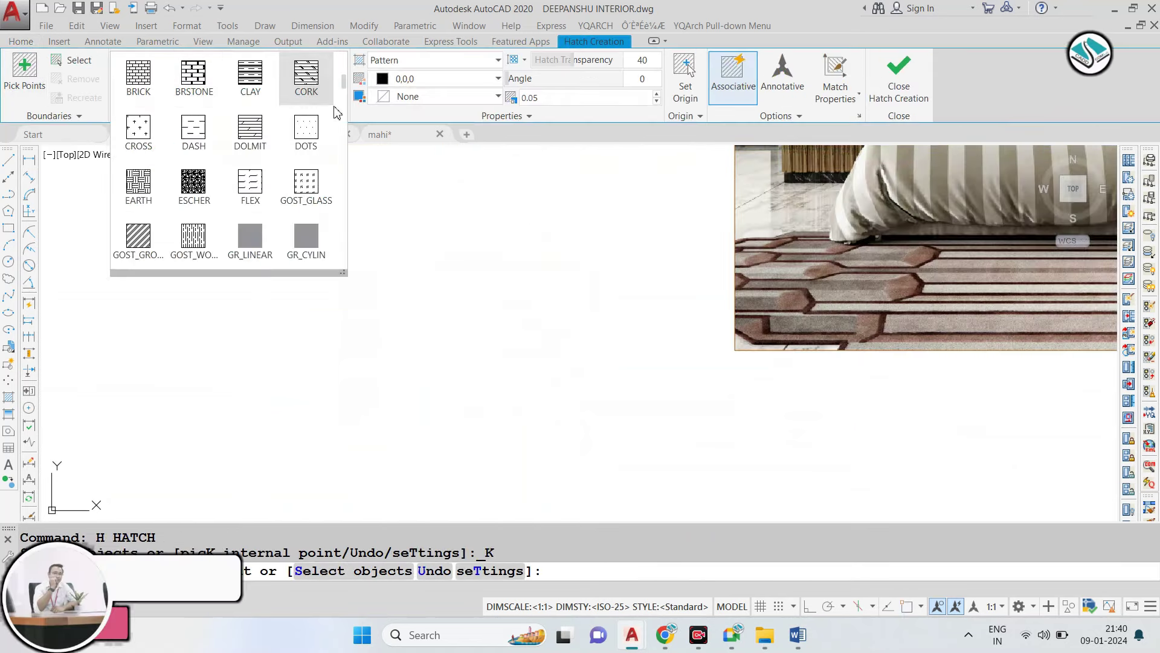
scroll(250, 156, up, 5)
scroll(160, 151, up, 3)
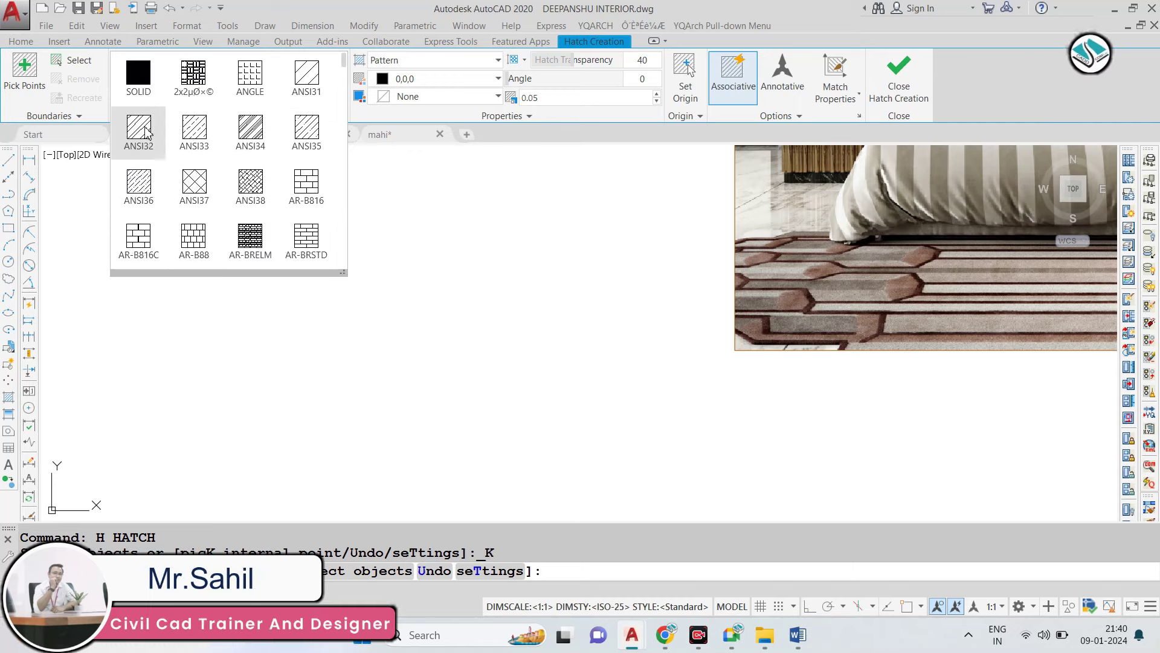
click(147, 133)
scroll(436, 294, up, 2)
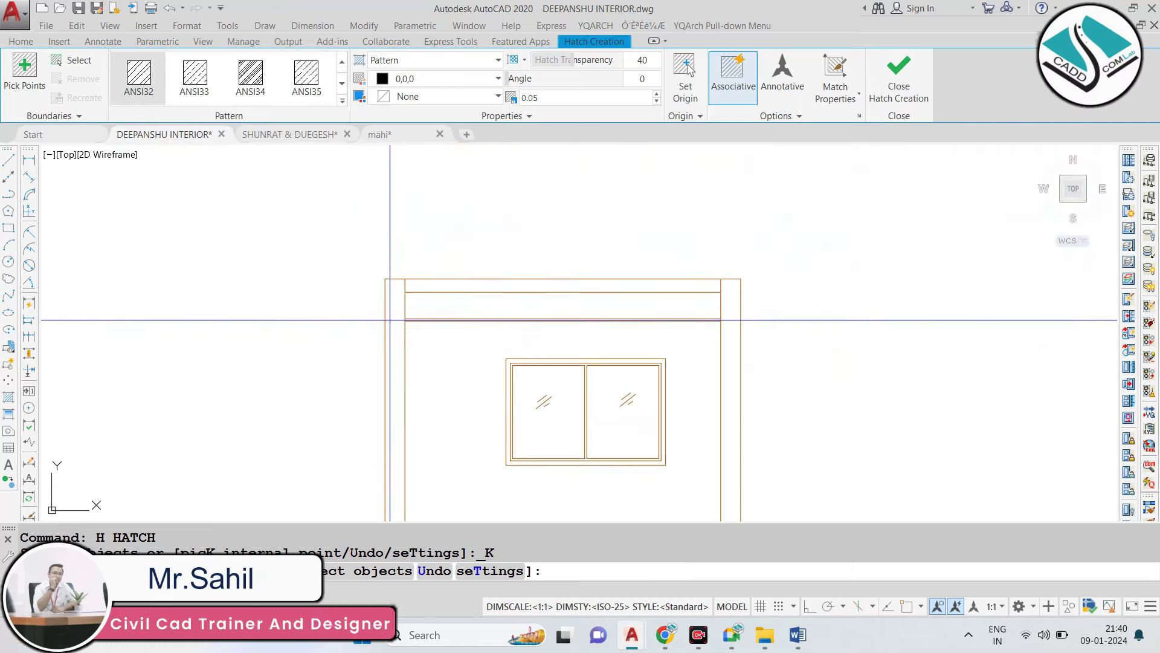
click(393, 316)
click(716, 304)
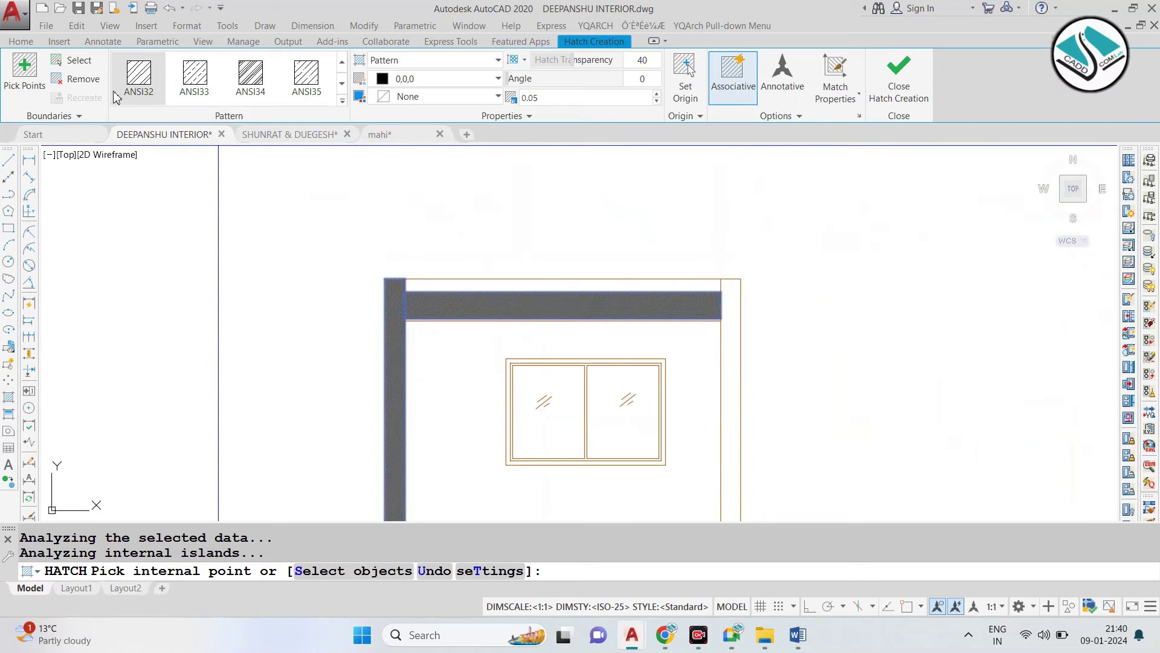
click(86, 81)
click(564, 293)
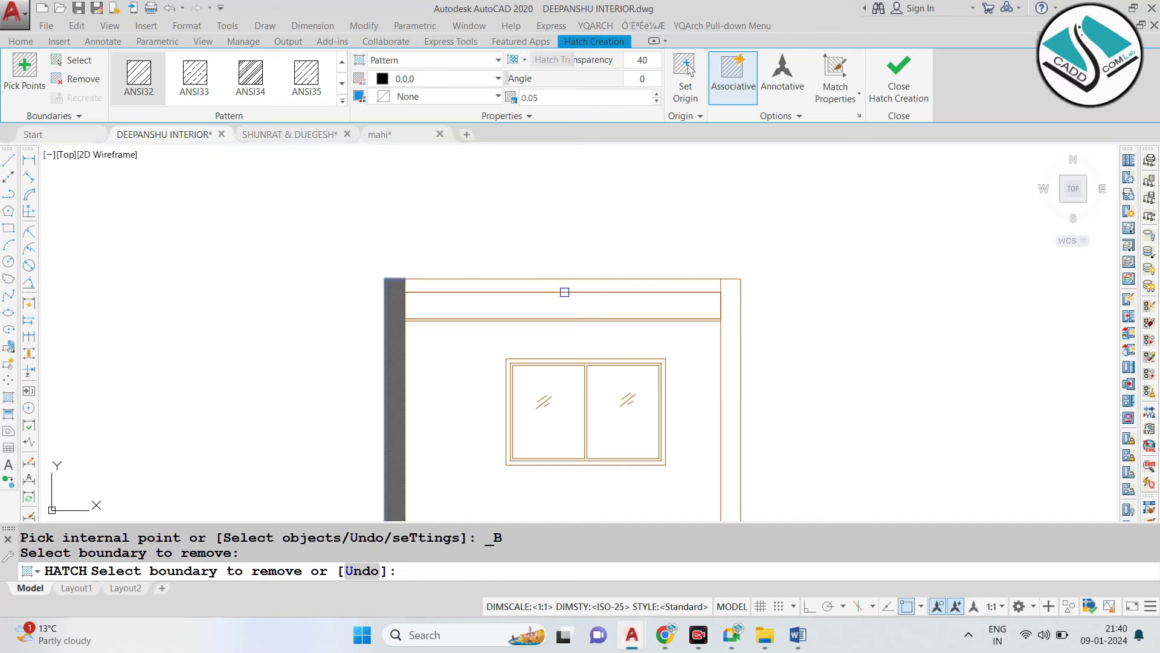
click(22, 72)
click(730, 370)
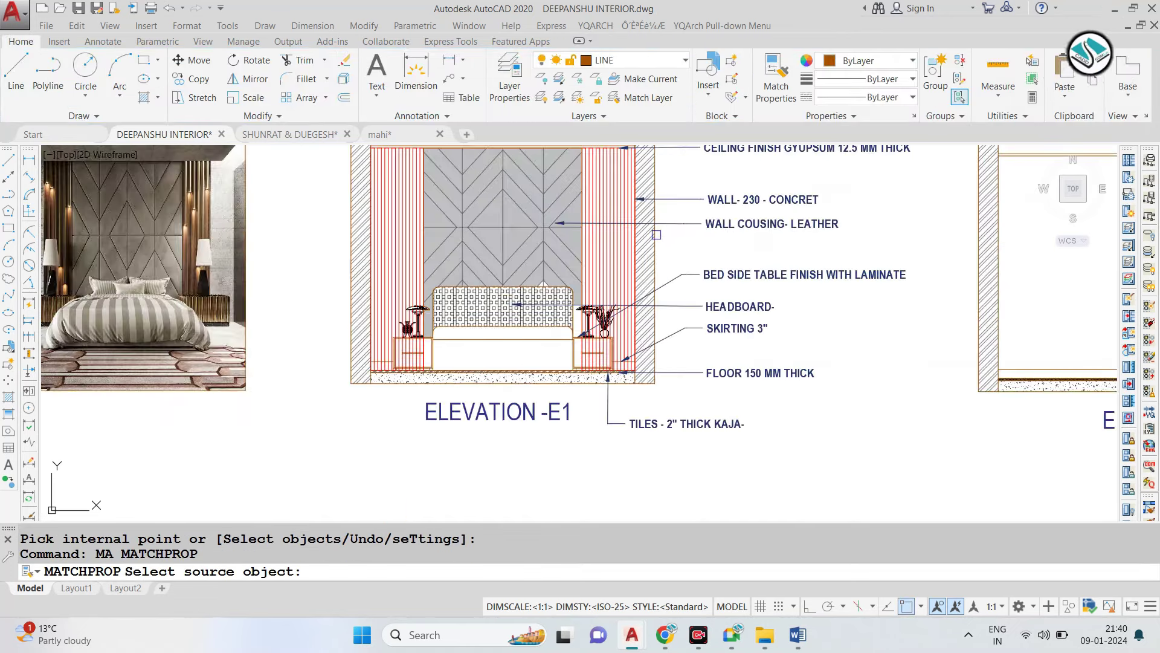
Match E3's wall hatch to Elevation E1's wall hatch style.
click(656, 235)
scroll(656, 234, down, 3)
scroll(483, 289, up, 4)
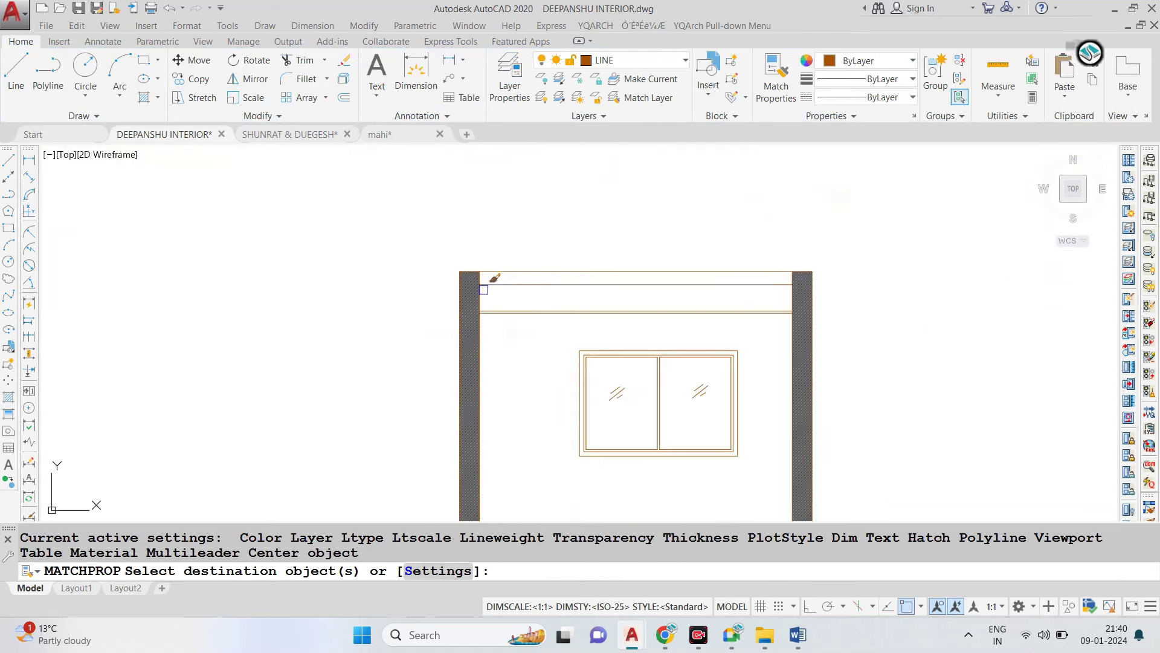
click(468, 331)
key(Escape)
scroll(547, 294, up, 2)
text(H)
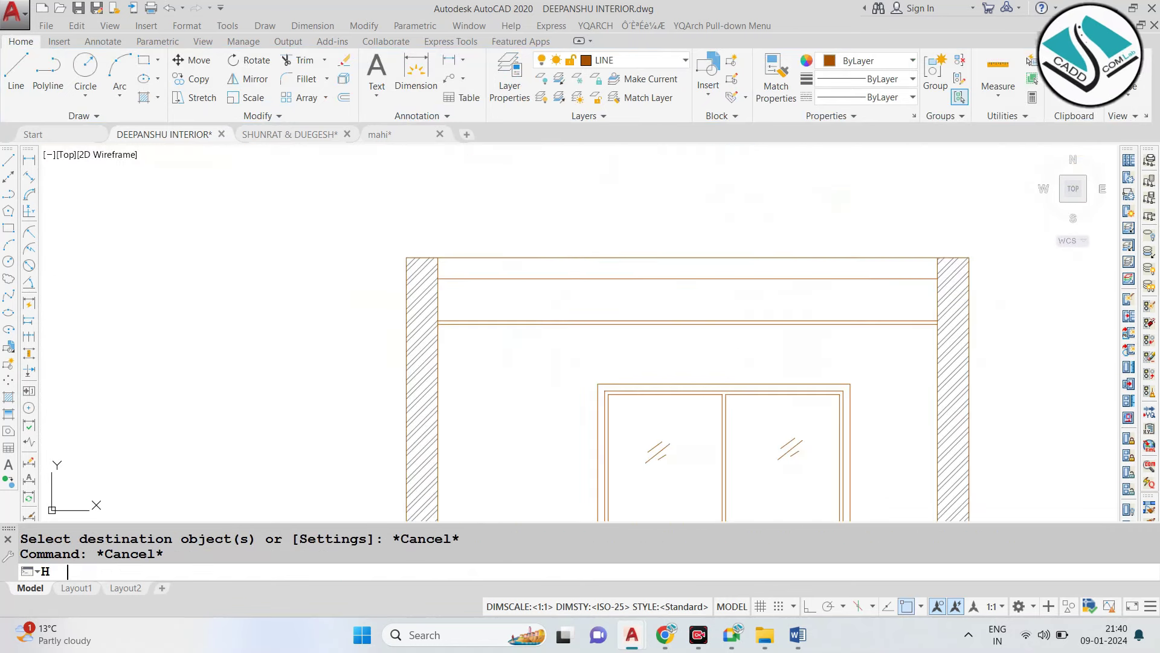
Fill E3's top band and bottom floor band with AR-CONC concrete hatch.
key(Return)
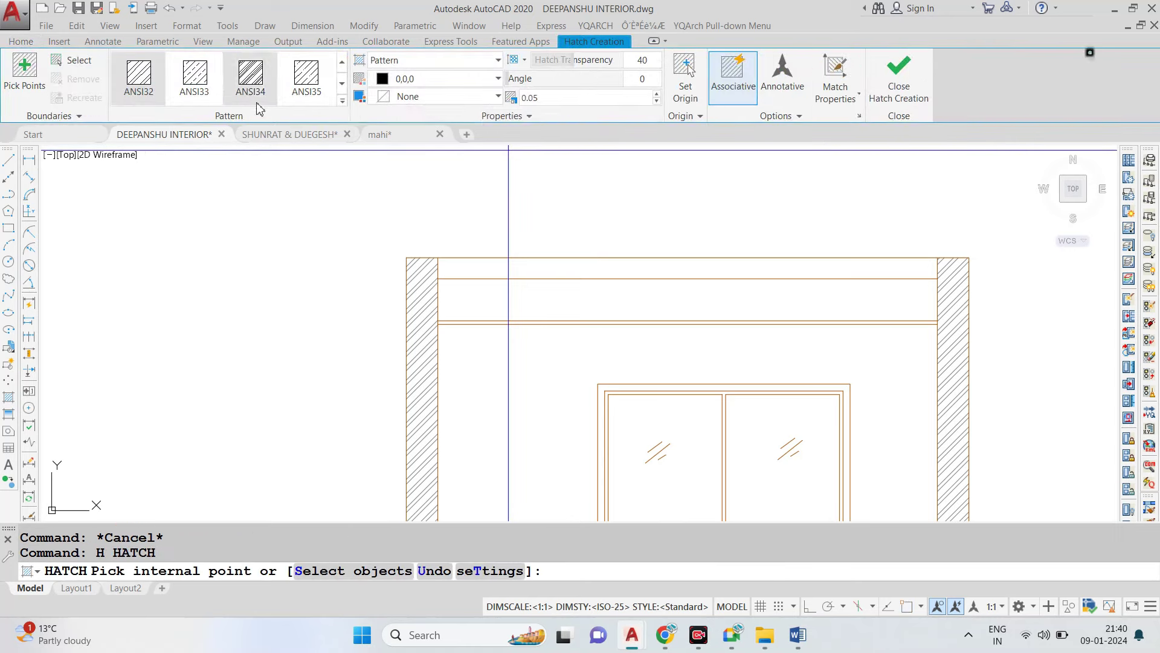
click(344, 101)
click(150, 241)
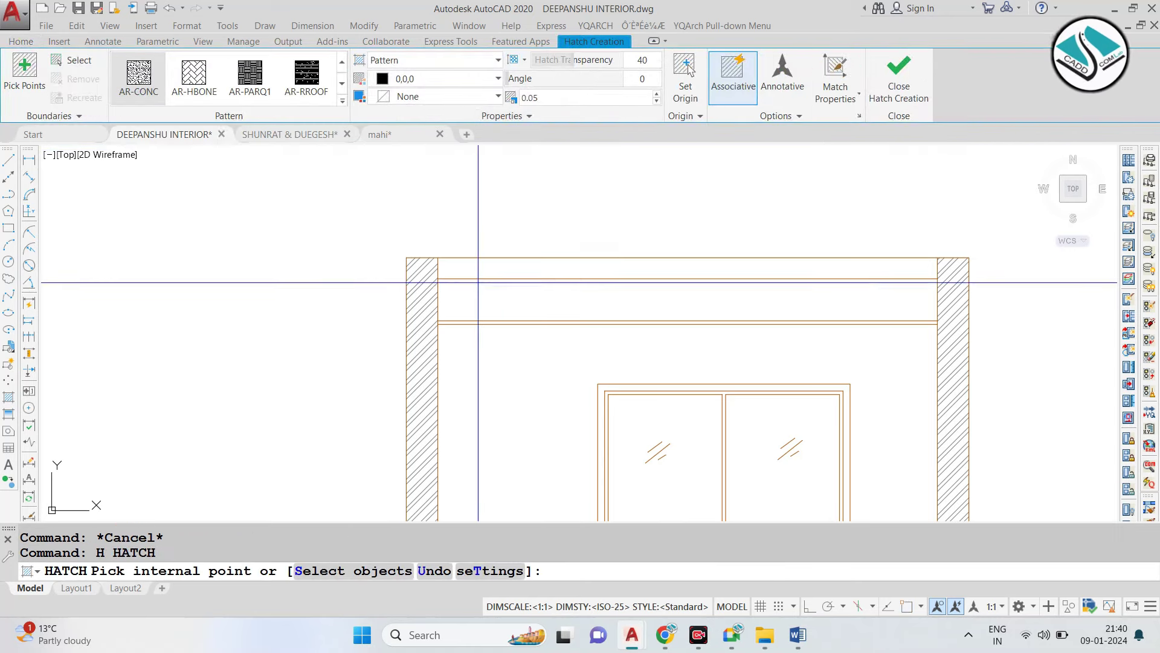
click(493, 266)
scroll(493, 266, down, 3)
scroll(546, 373, up, 3)
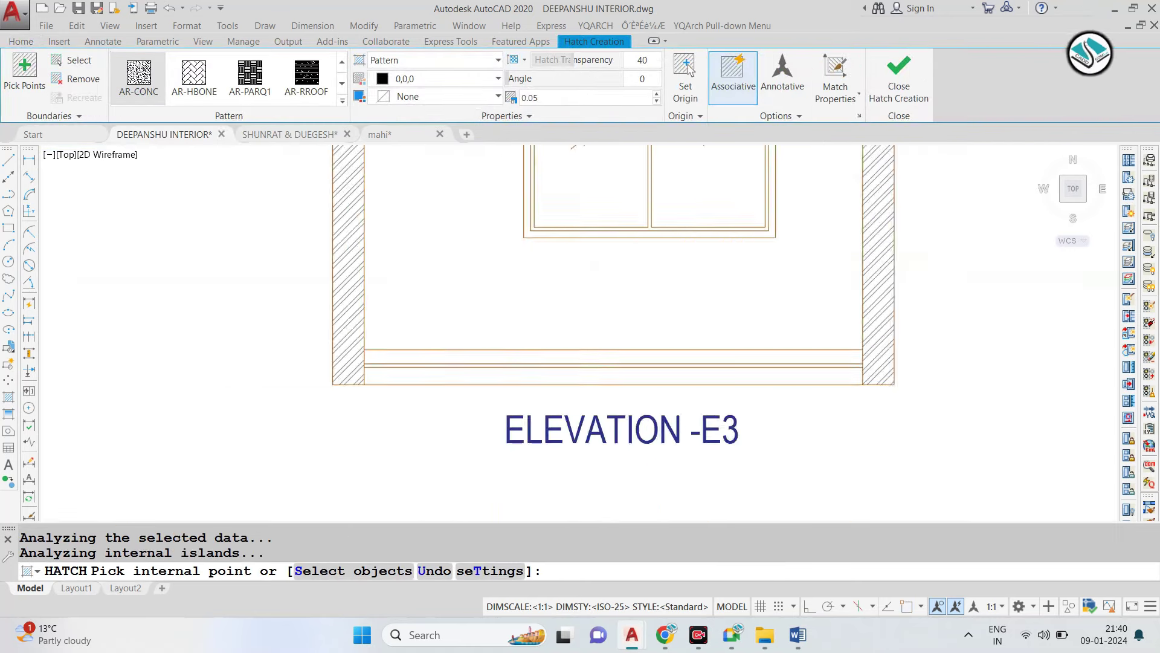
scroll(546, 373, up, 2)
click(547, 374)
scroll(531, 362, down, 2)
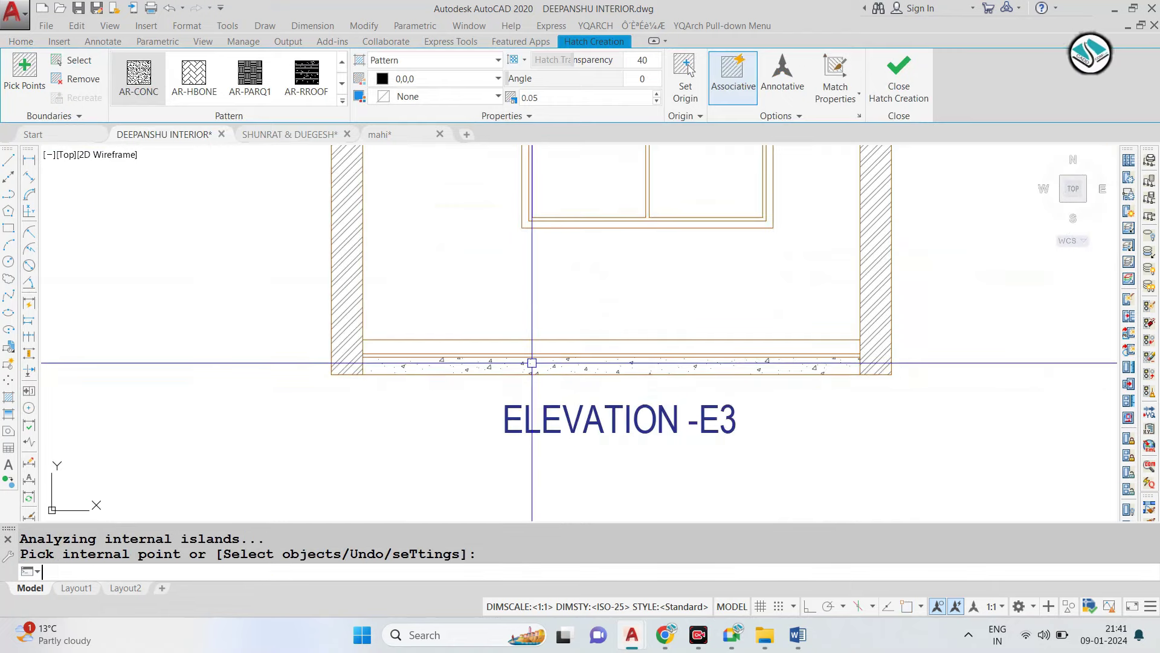
key(Return)
Use MATCHPROP (MA) to copy the existing concrete hatch style onto E3's band.
text(ma)
key(Return)
scroll(532, 363, down, 3)
scroll(467, 254, up, 2)
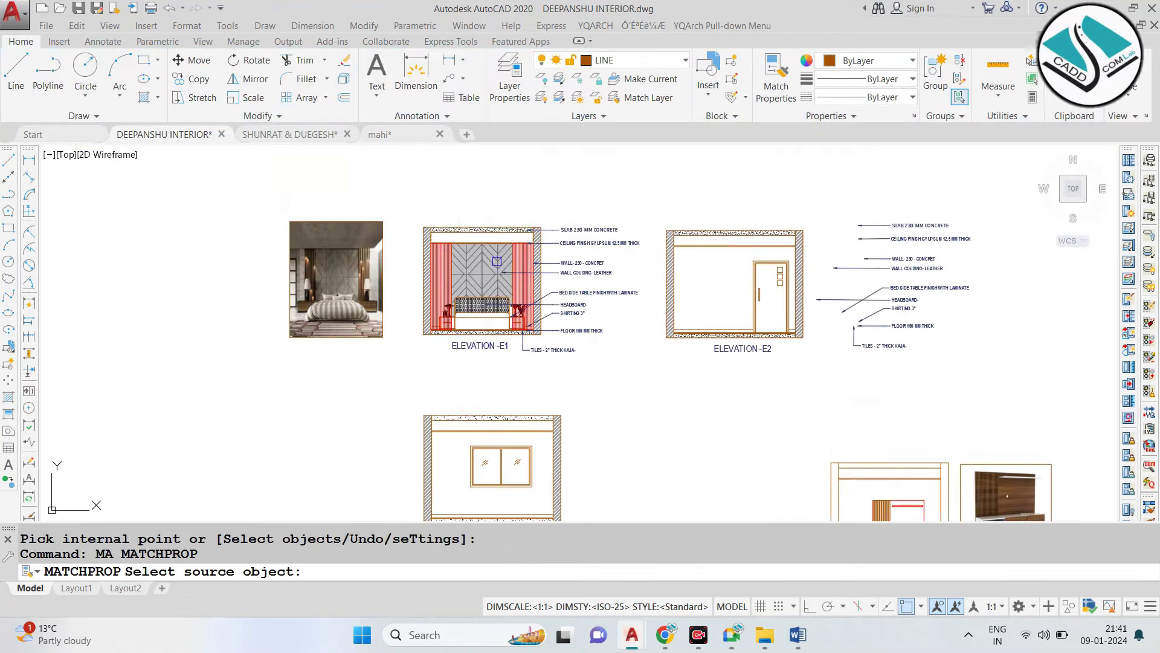
scroll(467, 253, up, 3)
click(467, 254)
scroll(467, 254, down, 3)
scroll(492, 290, up, 3)
scroll(492, 339, up, 2)
click(513, 398)
scroll(513, 399, down, 3)
scroll(529, 354, up, 3)
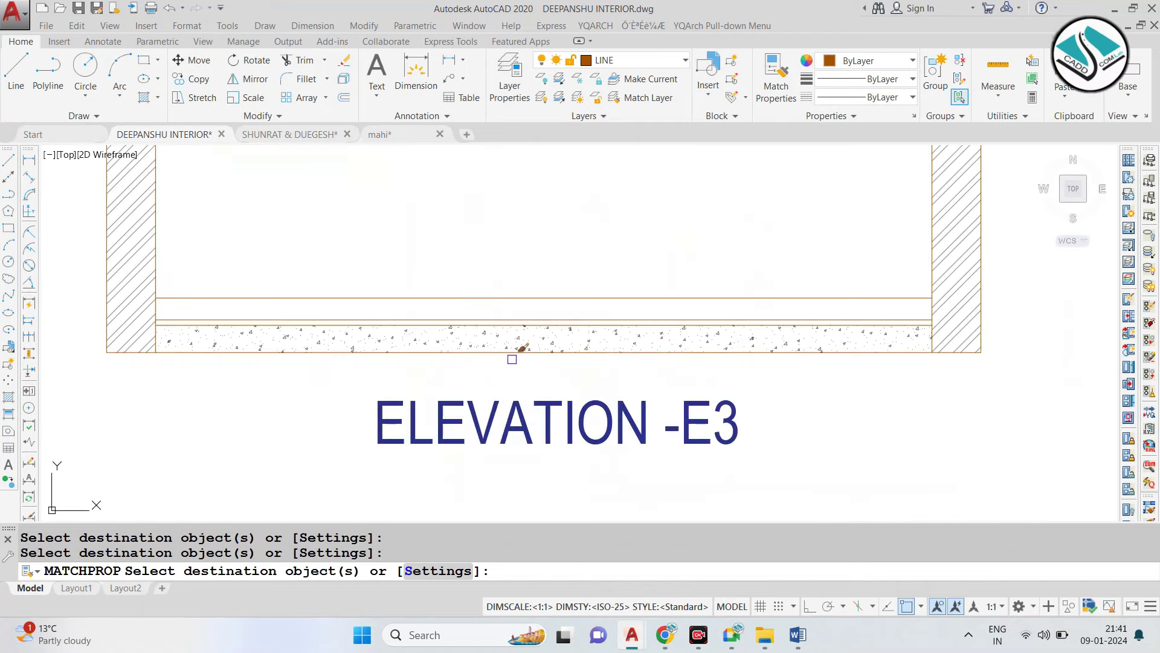
key(Escape)
scroll(512, 359, down, 3)
scroll(497, 254, up, 2)
Draw a thin floor-finish rectangle above E3's concrete strip up to the right wall.
text(REC)
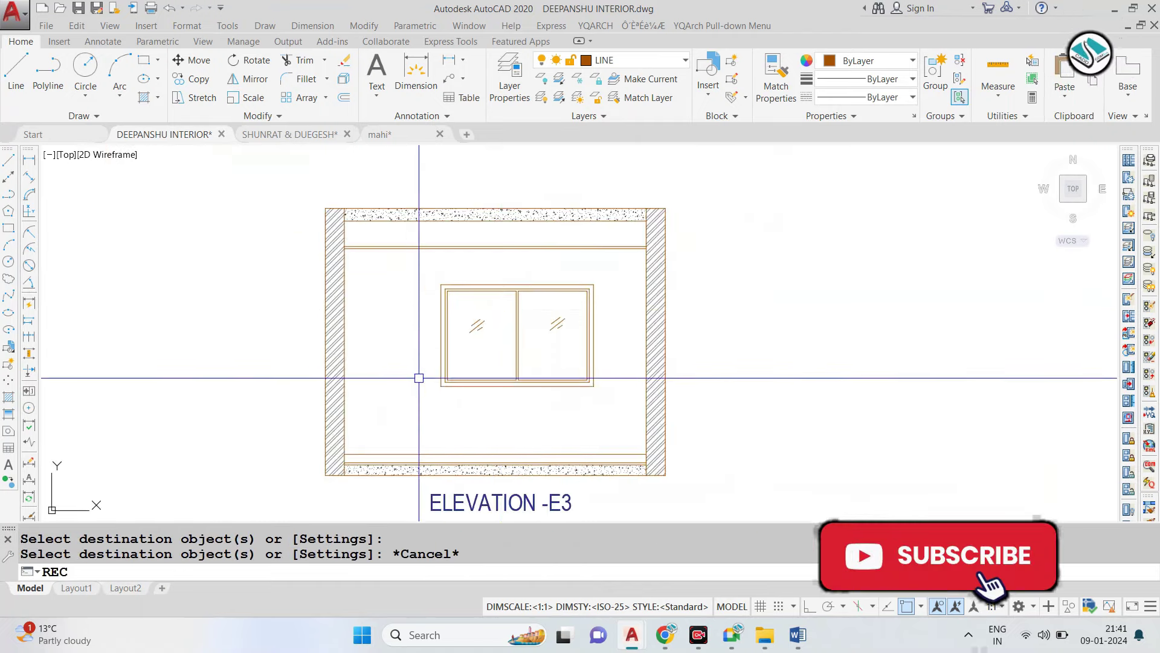
key(Return)
scroll(419, 377, up, 3)
scroll(248, 474, up, 2)
click(552, 427)
scroll(887, 423, up, 2)
scroll(973, 416, up, 1)
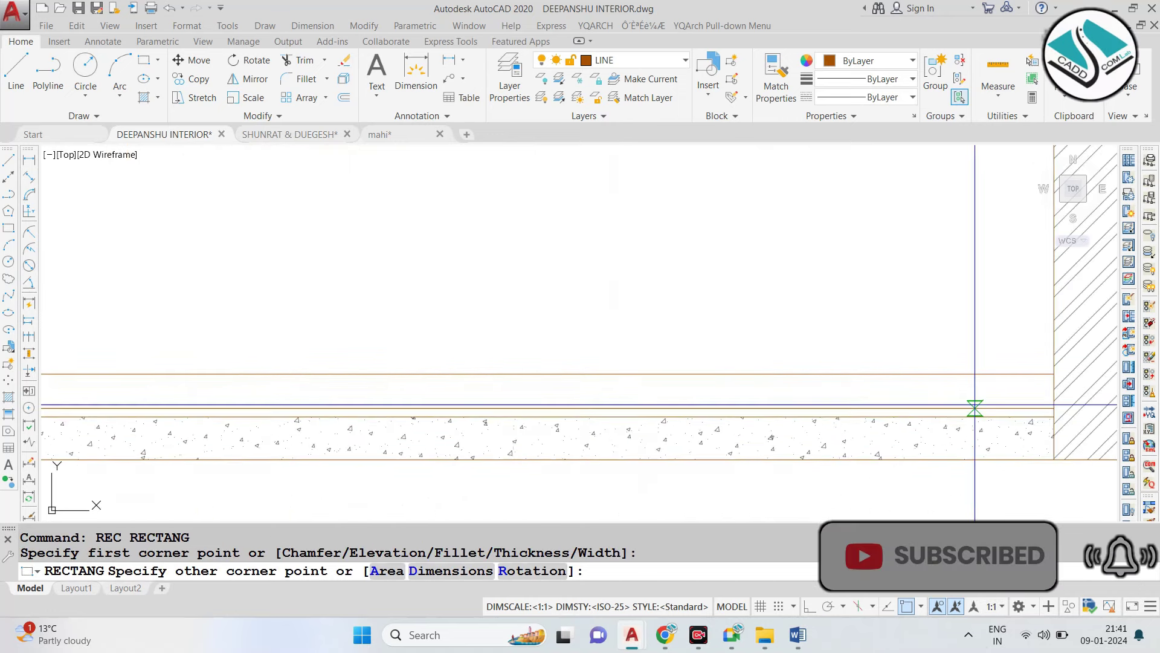
click(1055, 417)
text(H)
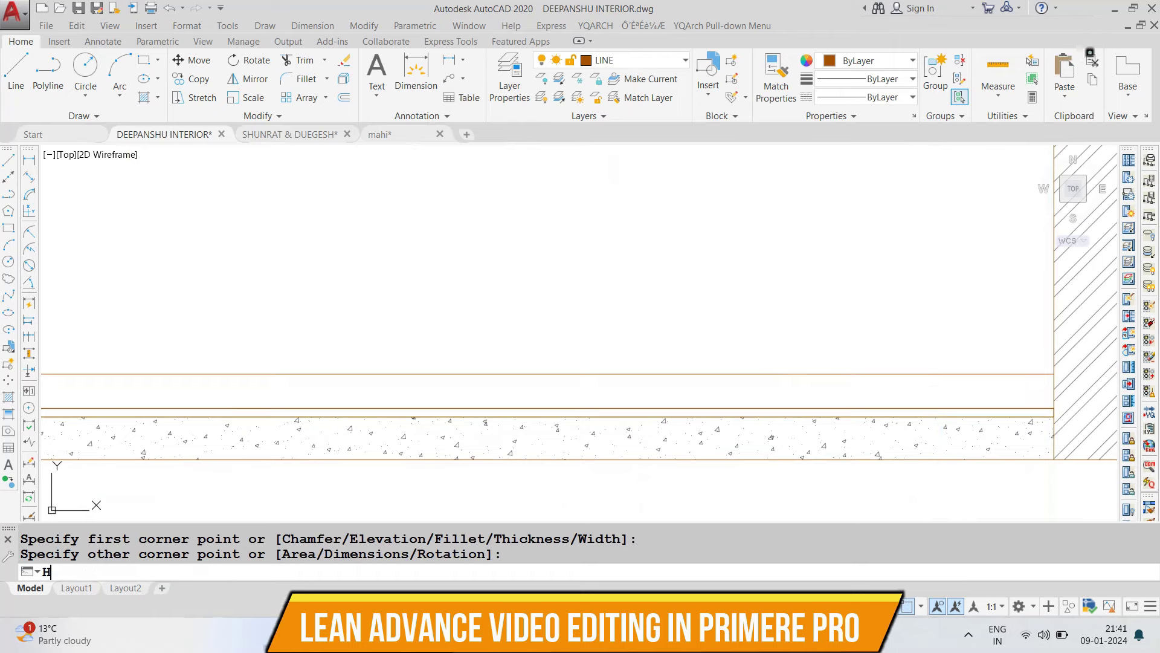
Try hatching the new rectangle as a selected boundary, then cancel the hatch.
key(Return)
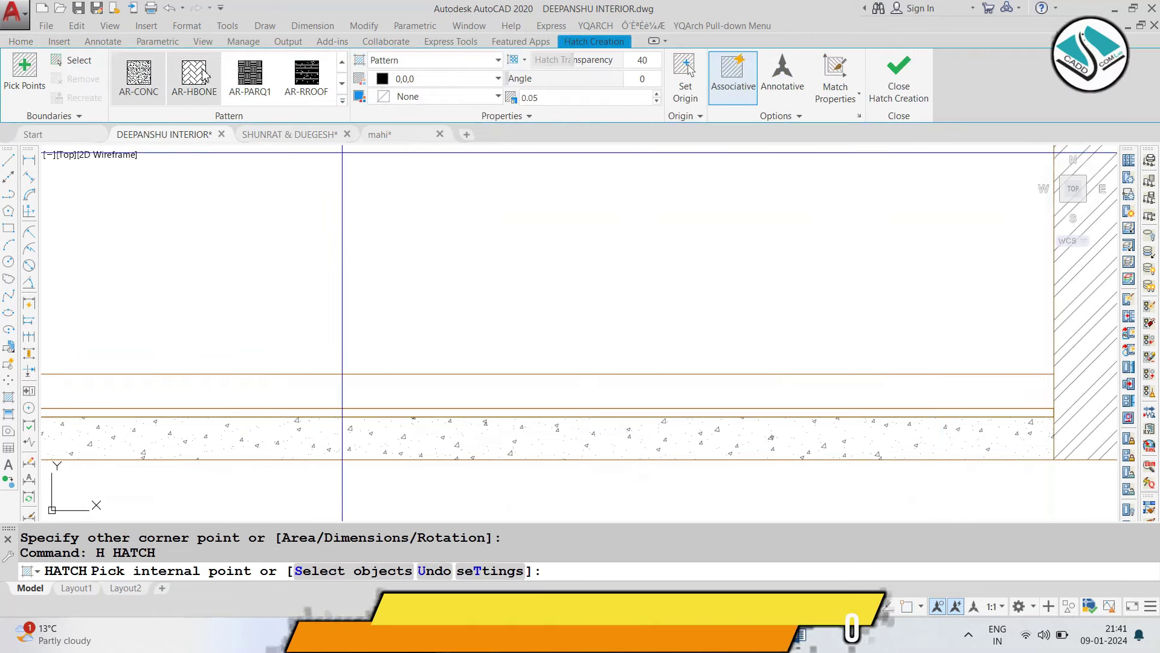
click(70, 68)
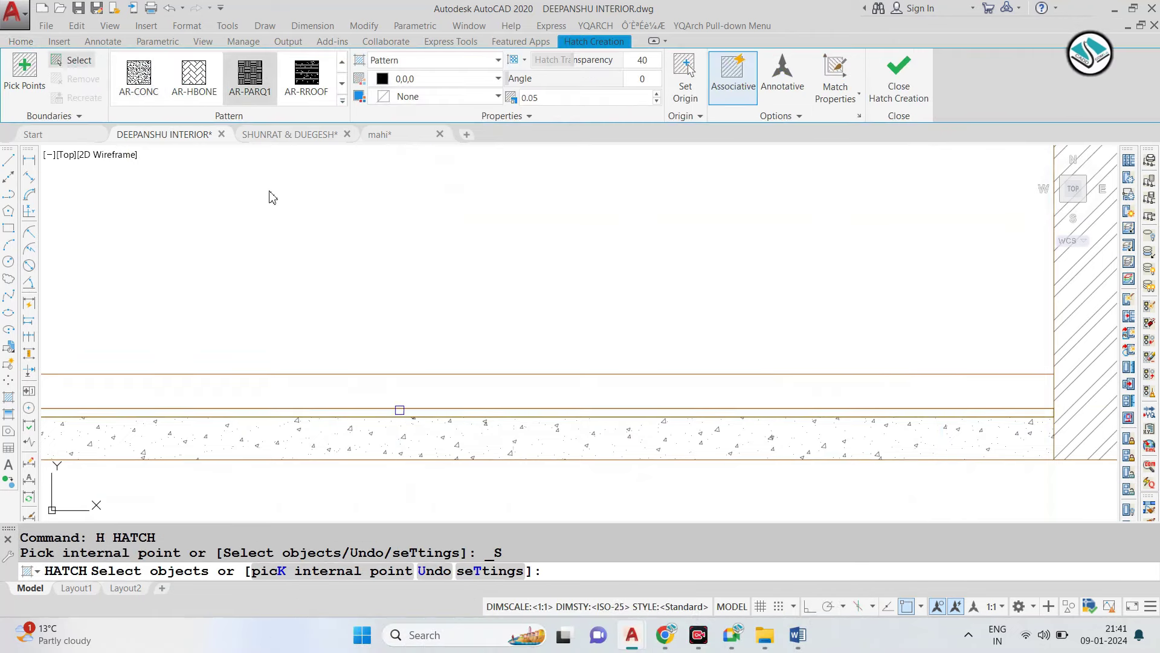
click(405, 409)
scroll(487, 358, down, 4)
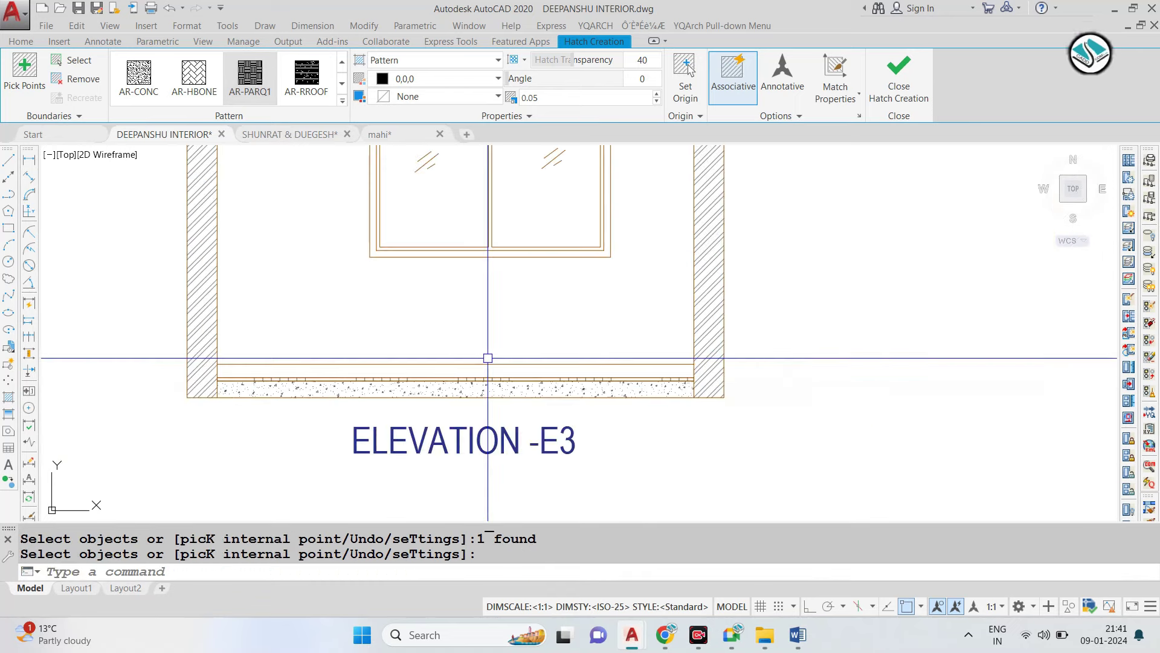
key(Escape)
scroll(520, 290, down, 5)
scroll(532, 327, up, 5)
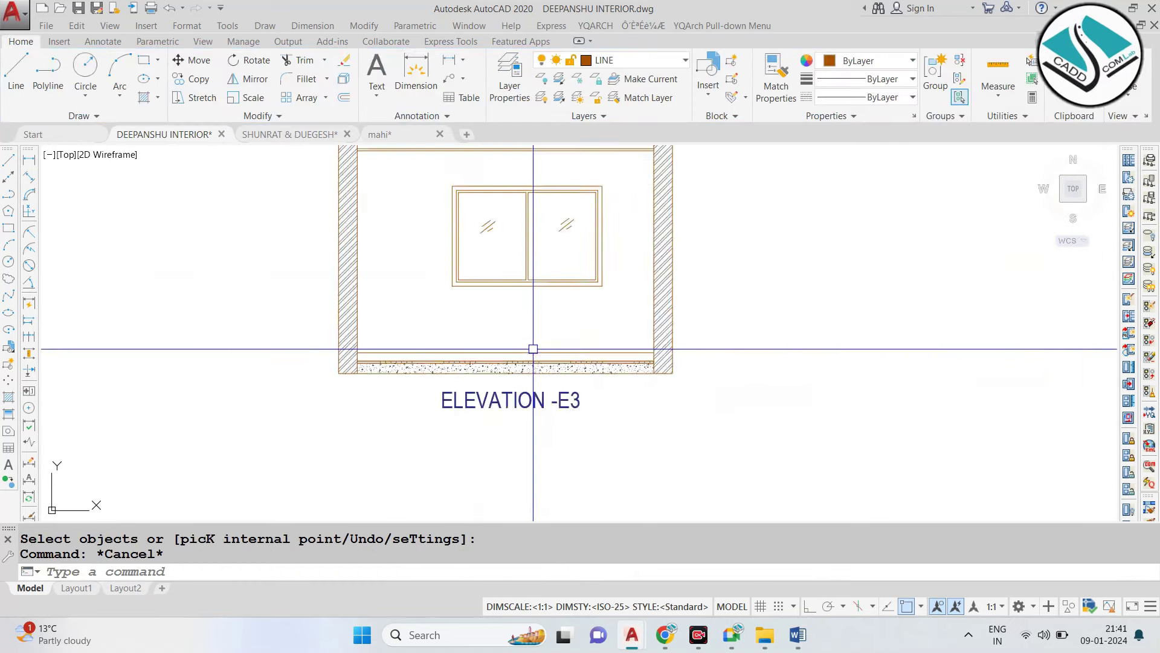
scroll(532, 350, down, 2)
scroll(500, 337, down, 3)
scroll(429, 381, down, 4)
scroll(361, 335, down, 2)
Select Elevation E4 and move it next to Elevation E3.
scroll(588, 337, up, 4)
click(550, 292)
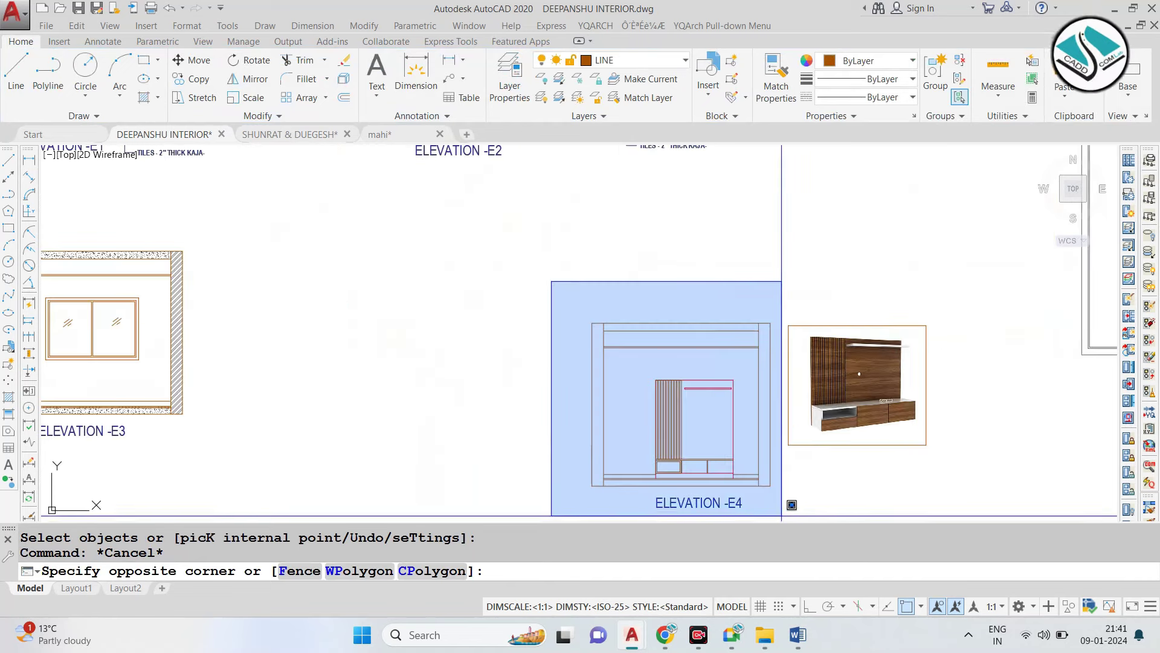
click(780, 510)
text(m)
key(Return)
click(674, 409)
click(333, 334)
scroll(332, 334, down, 2)
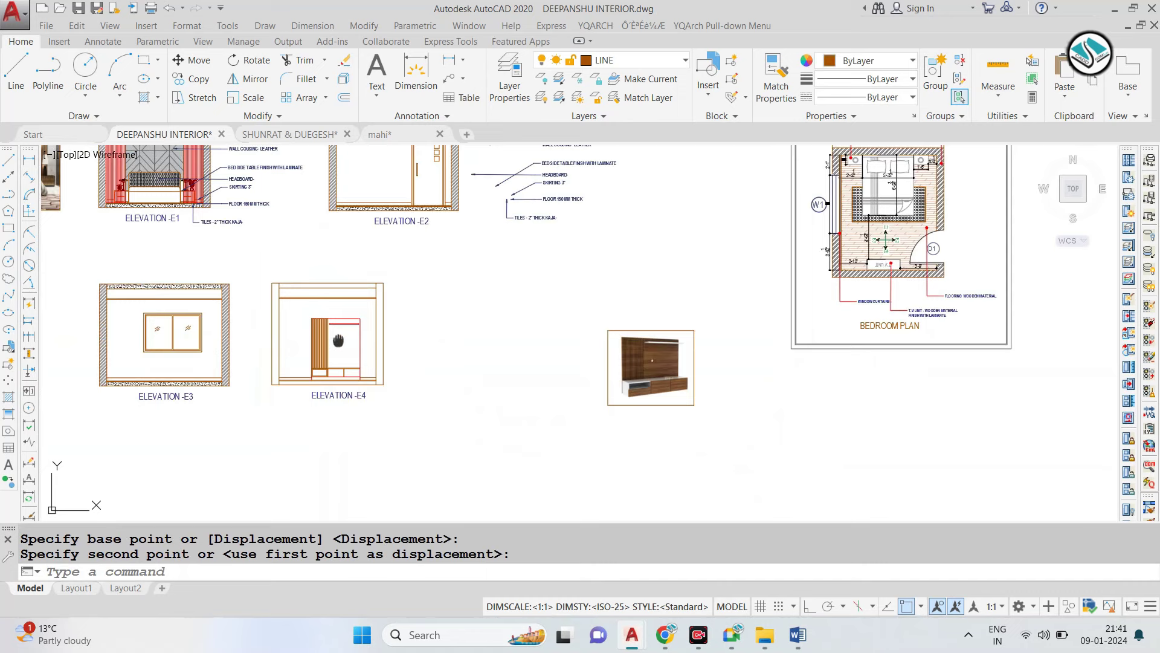
Hatch E4's left and right wall strips with the ANSI32 pattern.
text(h)
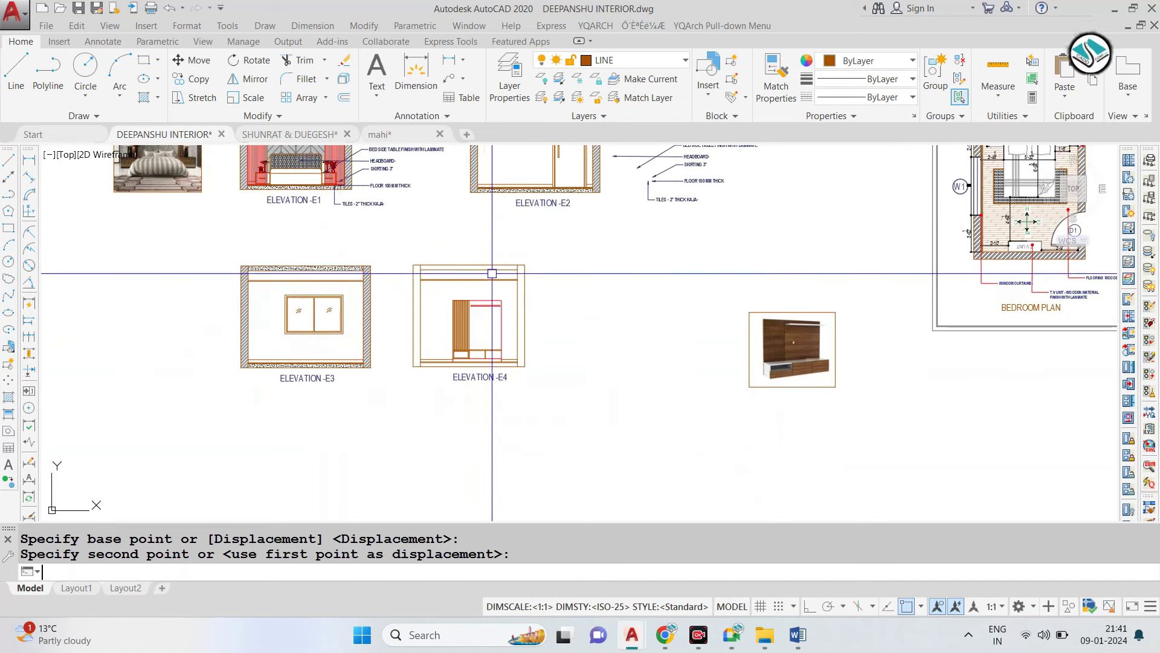
key(Return)
scroll(429, 254, up, 4)
click(343, 102)
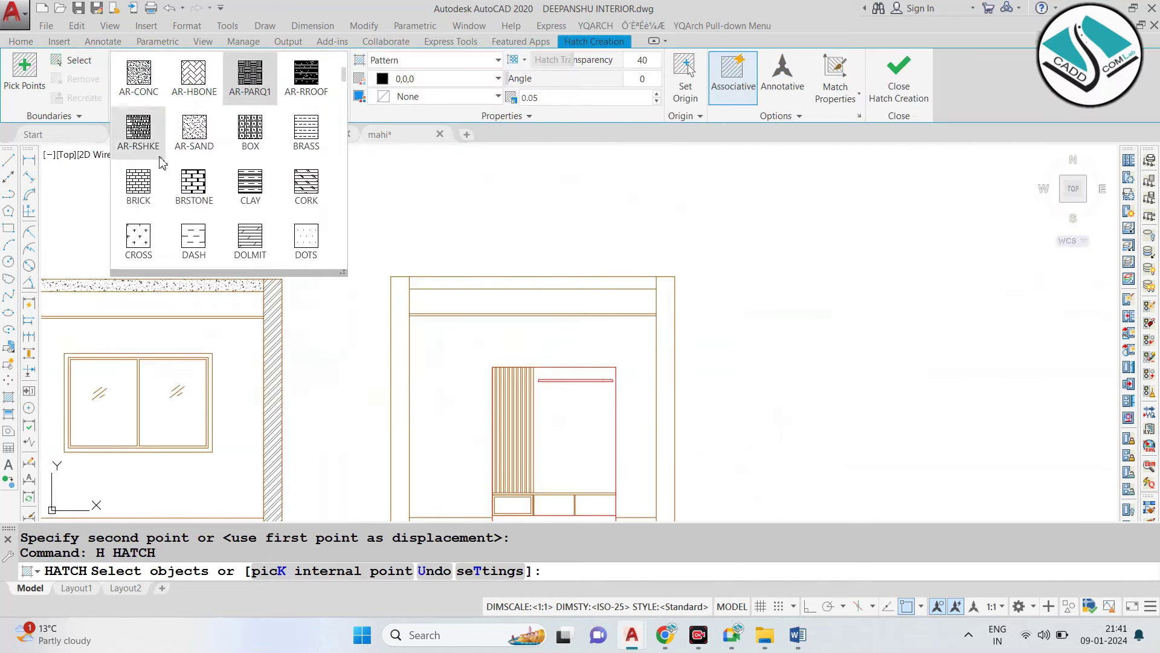
scroll(182, 151, up, 2)
scroll(184, 127, up, 2)
click(145, 125)
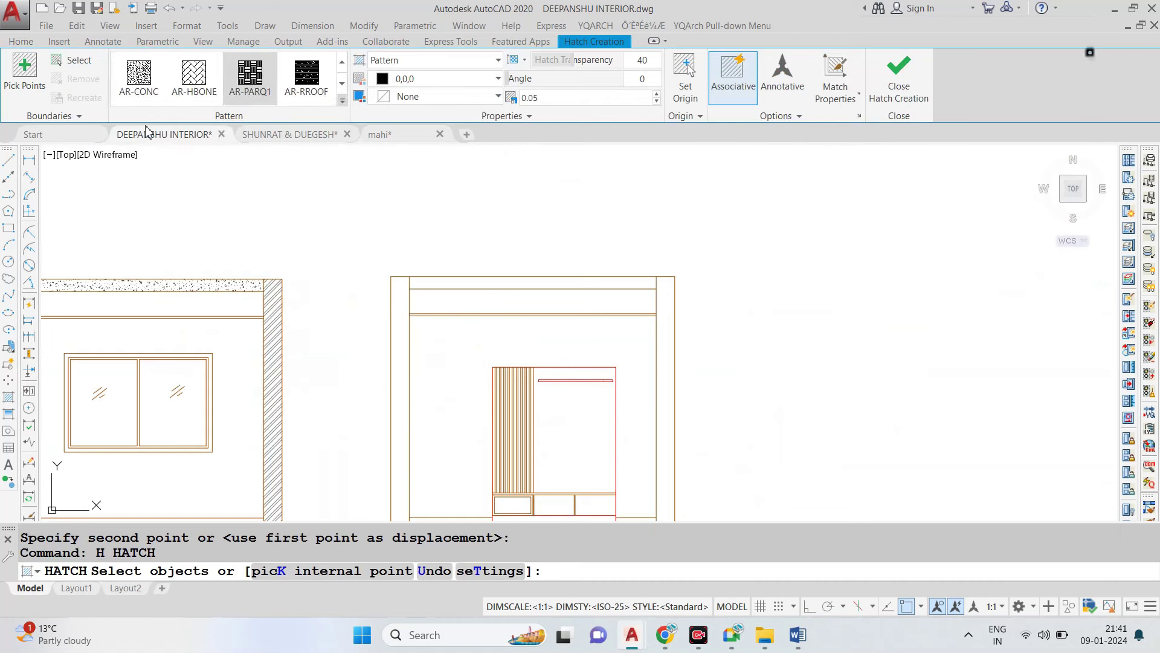
click(402, 302)
key(Return)
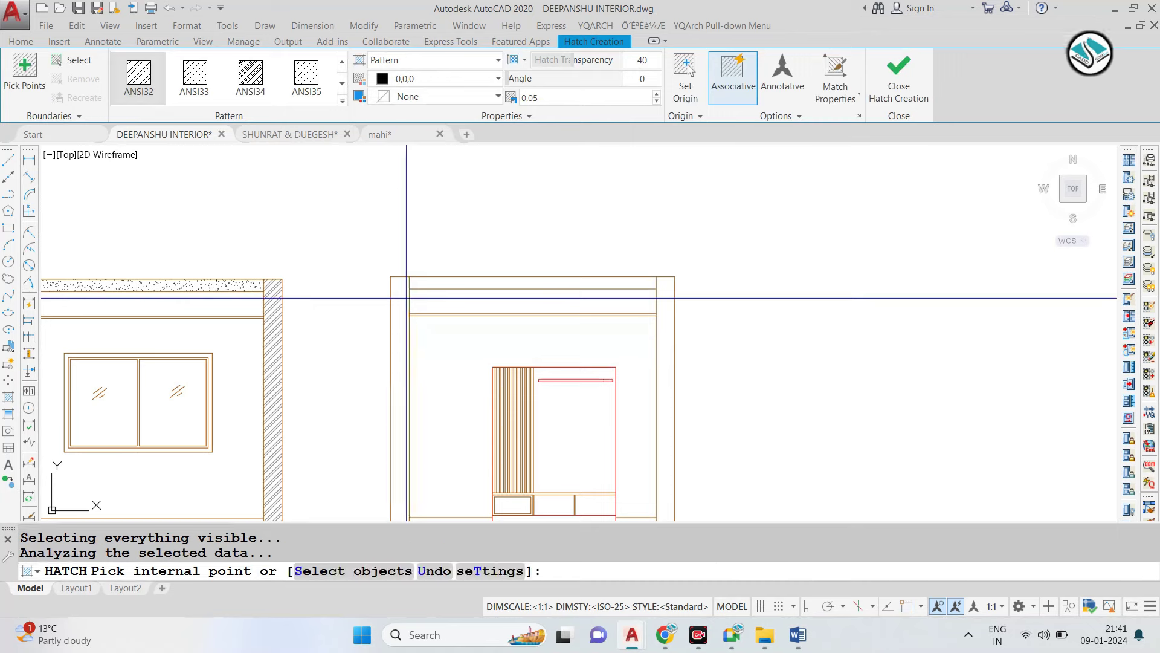
click(406, 301)
click(664, 307)
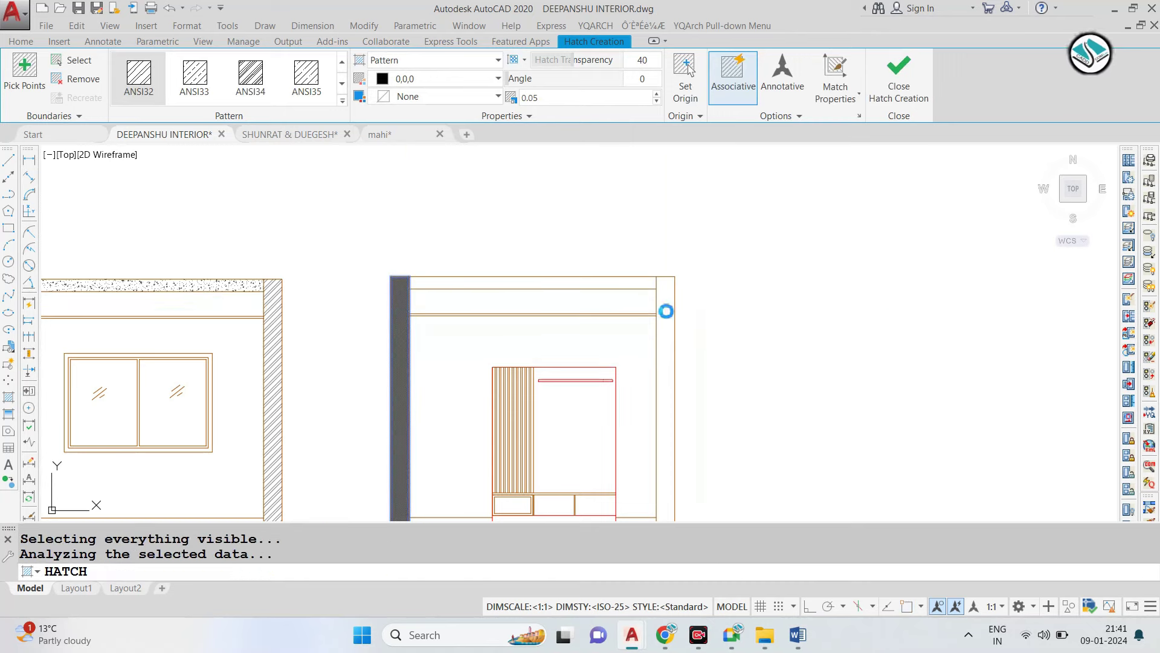
key(Return)
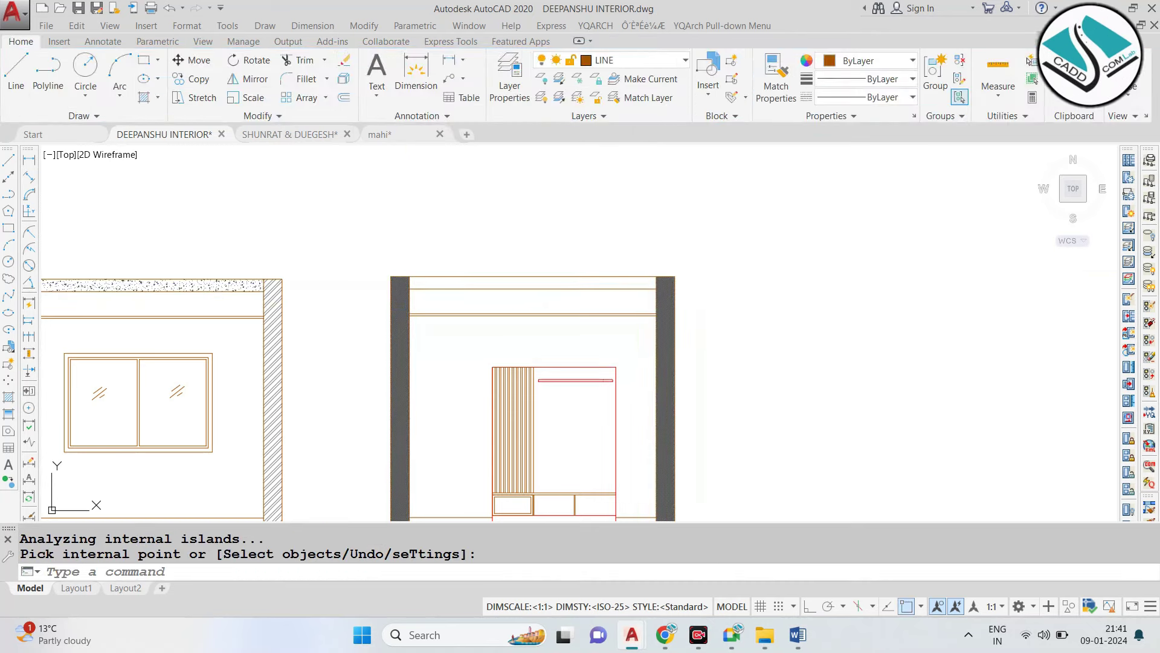
Fill E4's floor strip with AR-CONC concrete hatch.
text(h)
key(Return)
key(Escape)
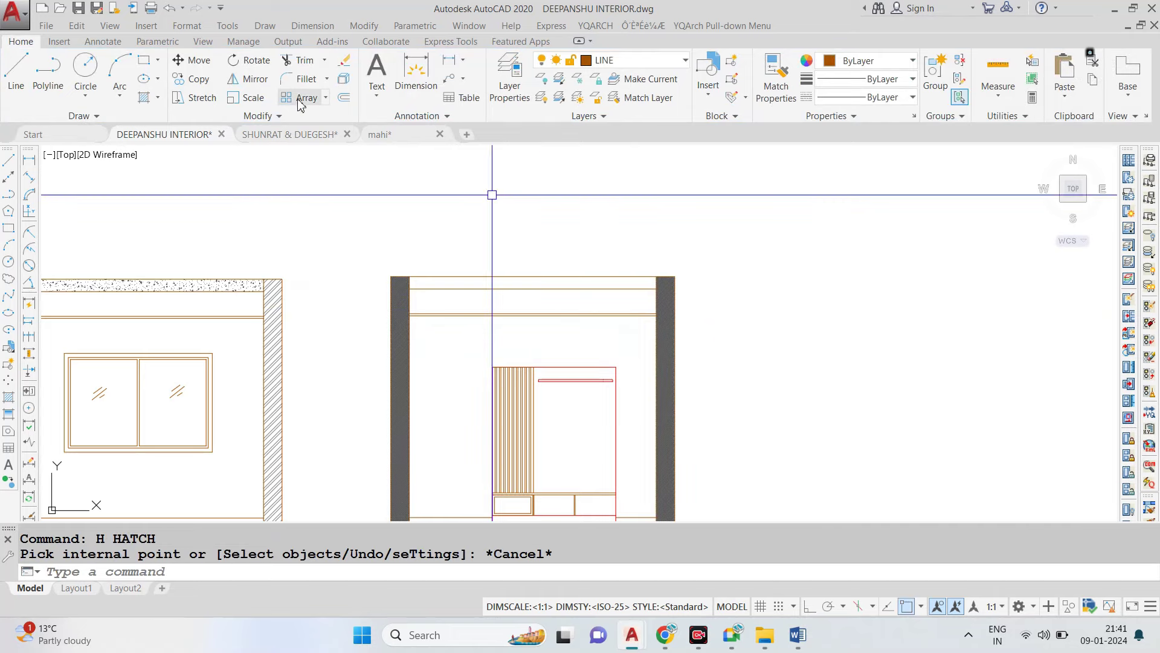
key(Return)
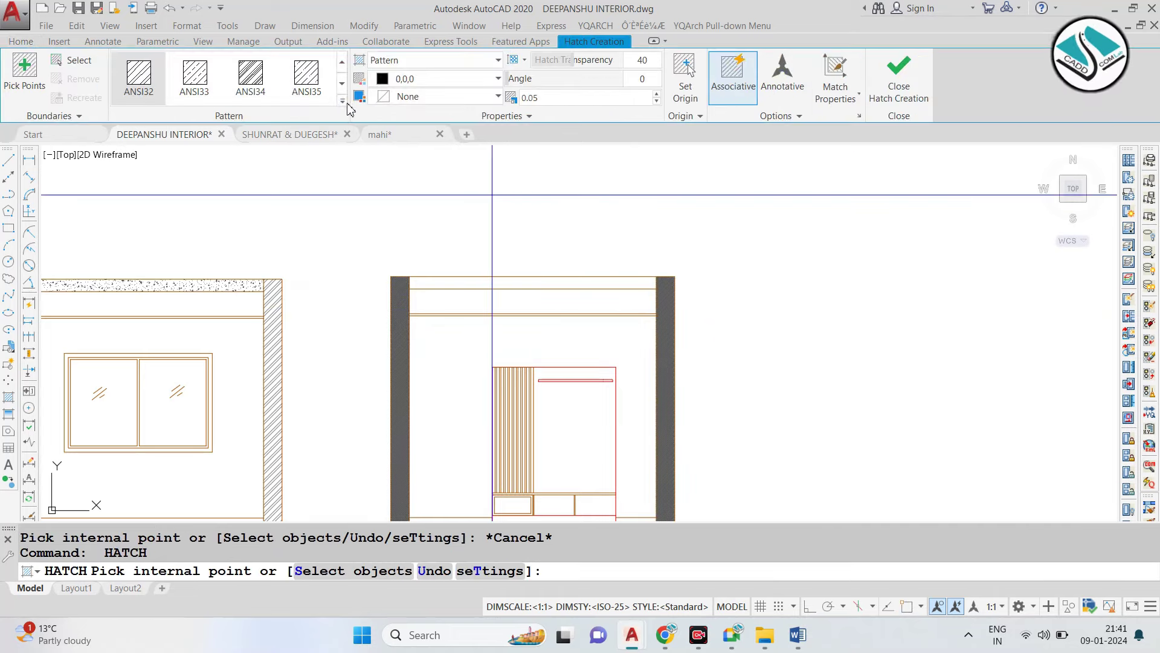
click(344, 107)
scroll(175, 206, up, 1)
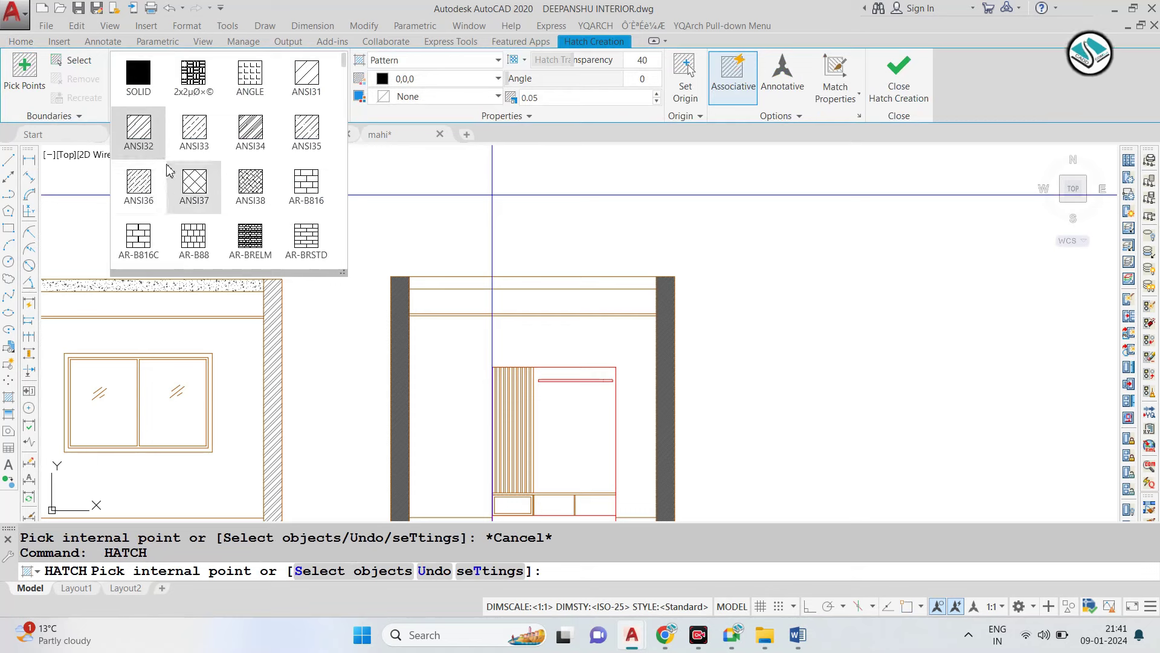
scroll(170, 172, down, 1)
scroll(163, 181, down, 1)
click(141, 197)
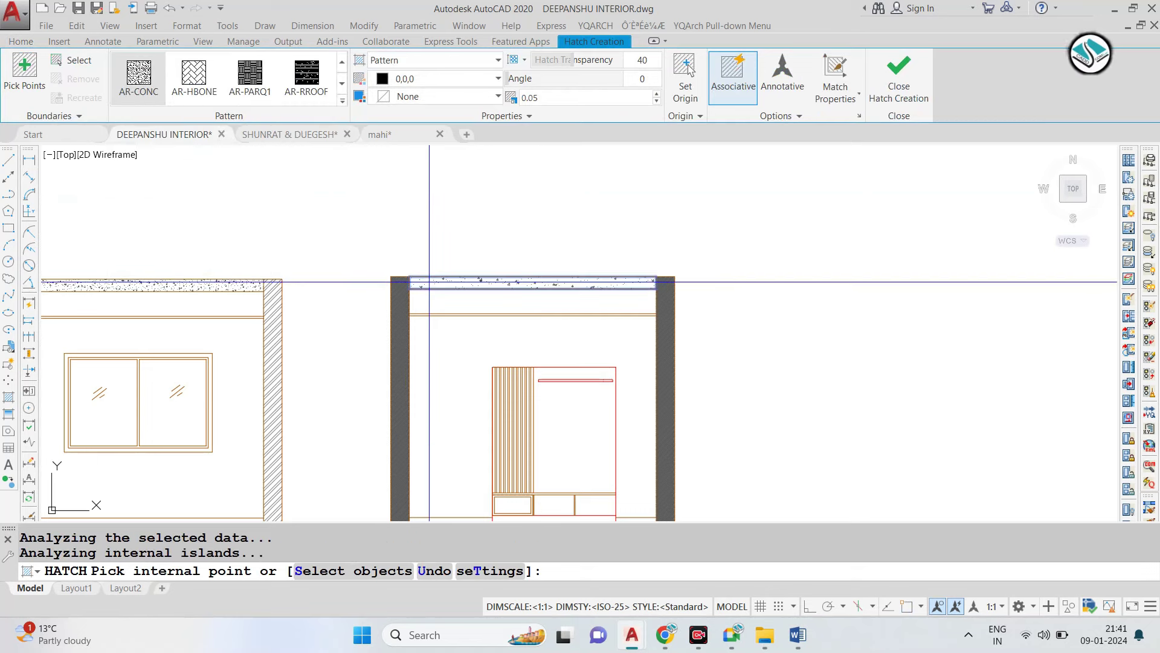
middle_drag(483, 302, 524, 187)
click(536, 416)
key(Return)
Match E3's diagonal wall hatch onto Elevation E4's side walls with MA.
text(ma)
key(Return)
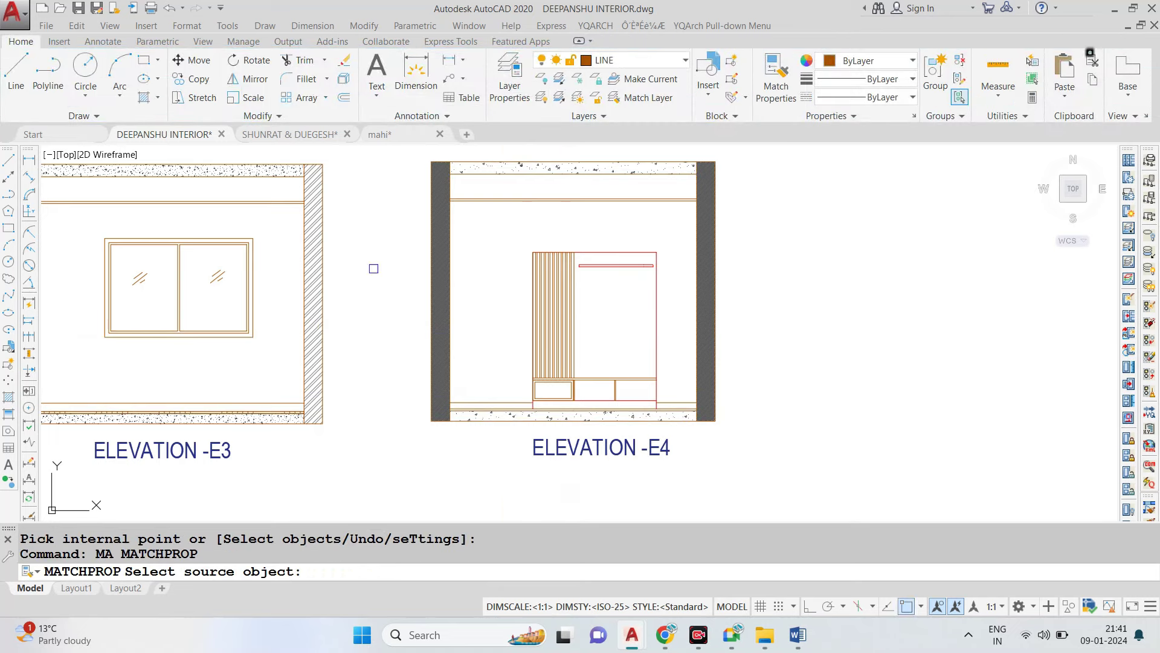
scroll(306, 248, up, 2)
click(308, 250)
click(520, 253)
scroll(532, 254, down, 2)
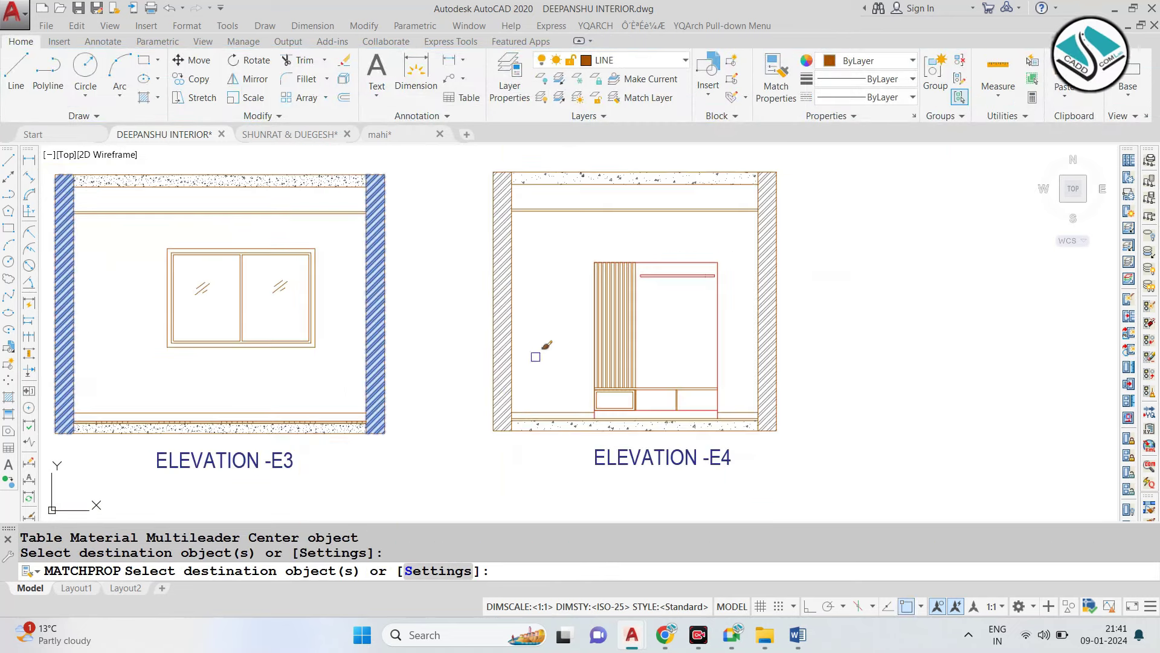
key(Escape)
key(Return)
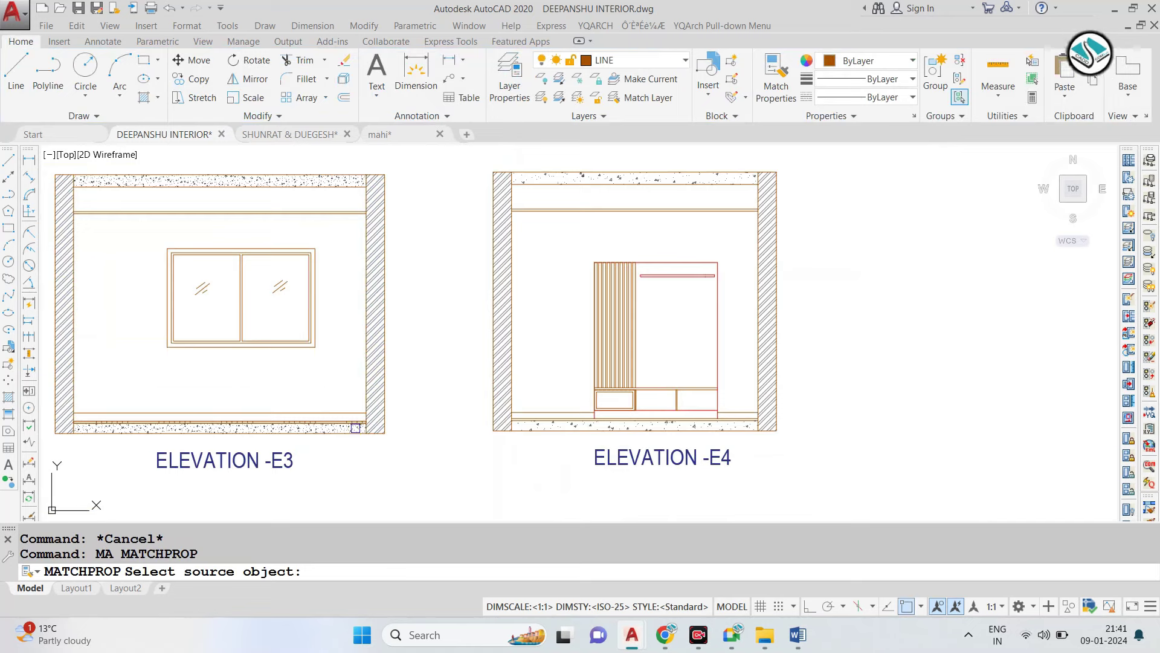
scroll(355, 428, up, 4)
key(Escape)
Draw a rectangle along Elevation E4's floor base.
text(C)
key(Return)
middle_drag(664, 387, 321, 386)
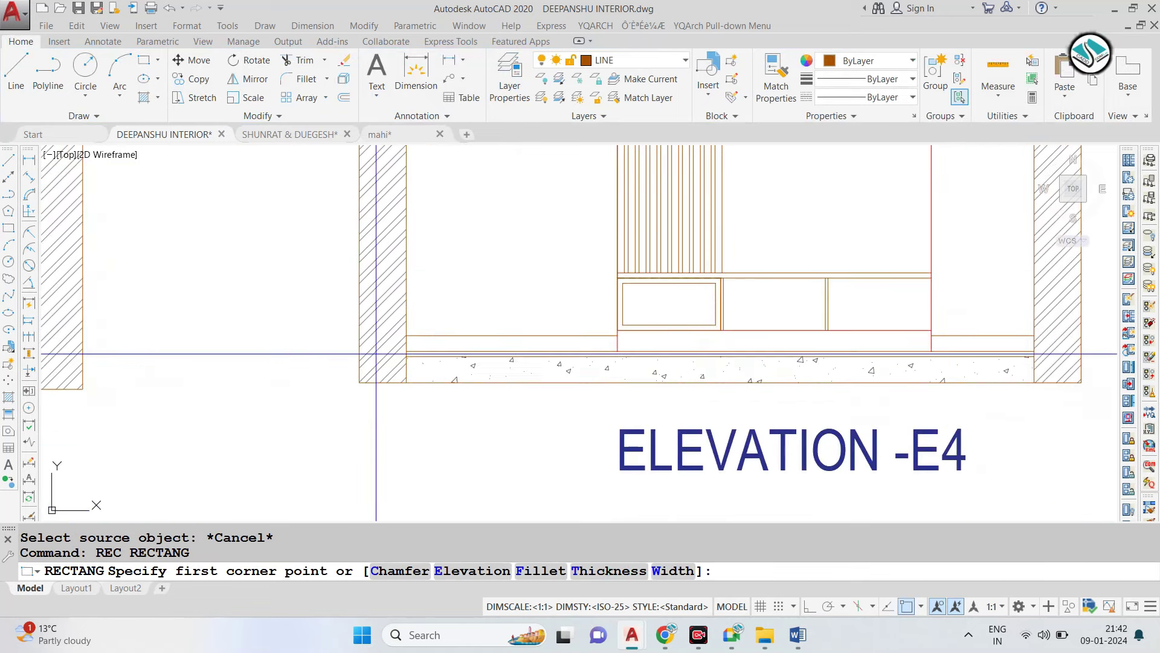
scroll(321, 332, up, 3)
scroll(321, 331, up, 2)
click(321, 331)
scroll(290, 335, down, 3)
scroll(689, 377, up, 3)
click(676, 378)
scroll(678, 371, down, 2)
middle_drag(679, 371, 551, 323)
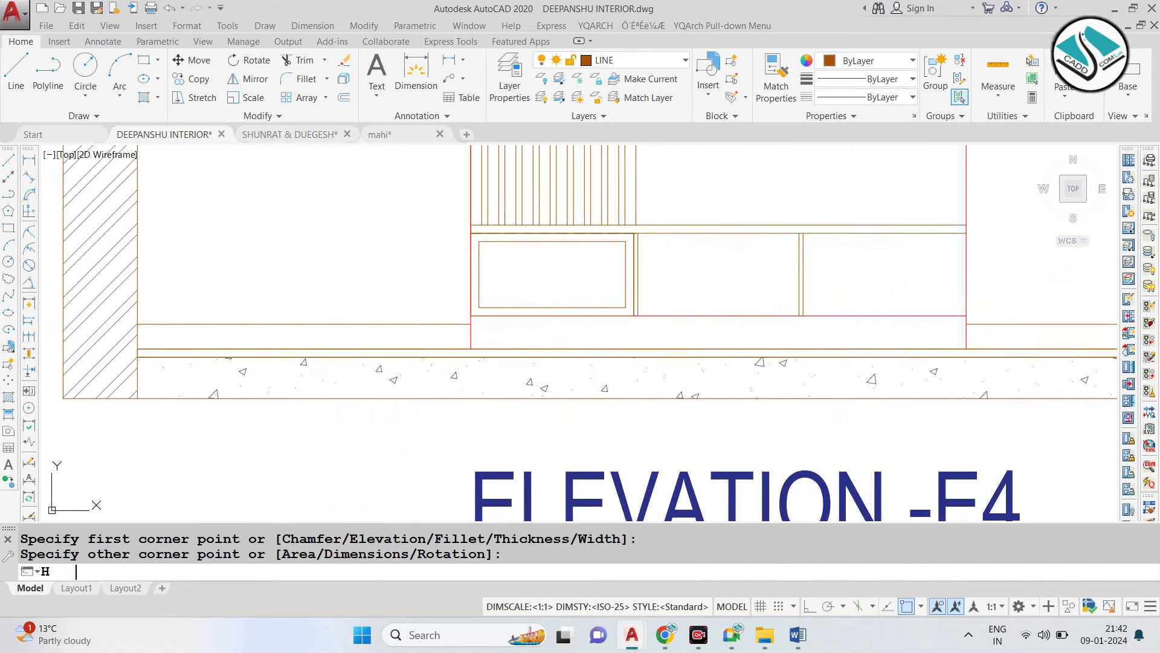
Try an AR-HBONE herringbone hatch on the floor rectangle, editing its scale.
key(Return)
click(193, 78)
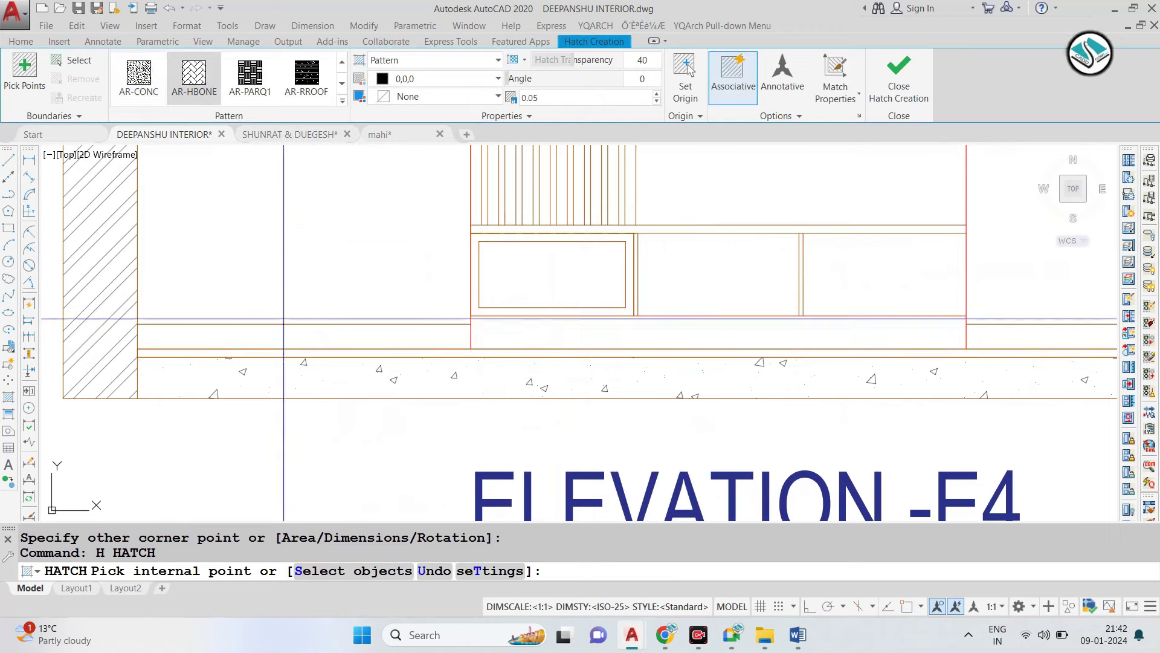
click(72, 61)
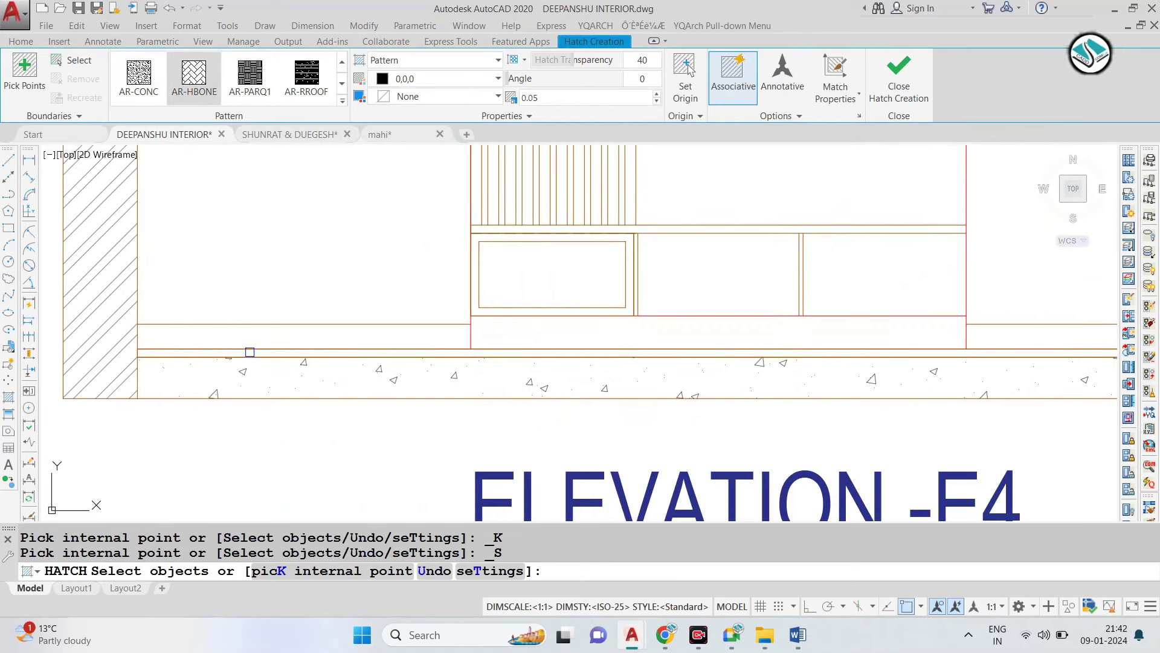
click(250, 351)
scroll(479, 365, down, 3)
click(529, 97)
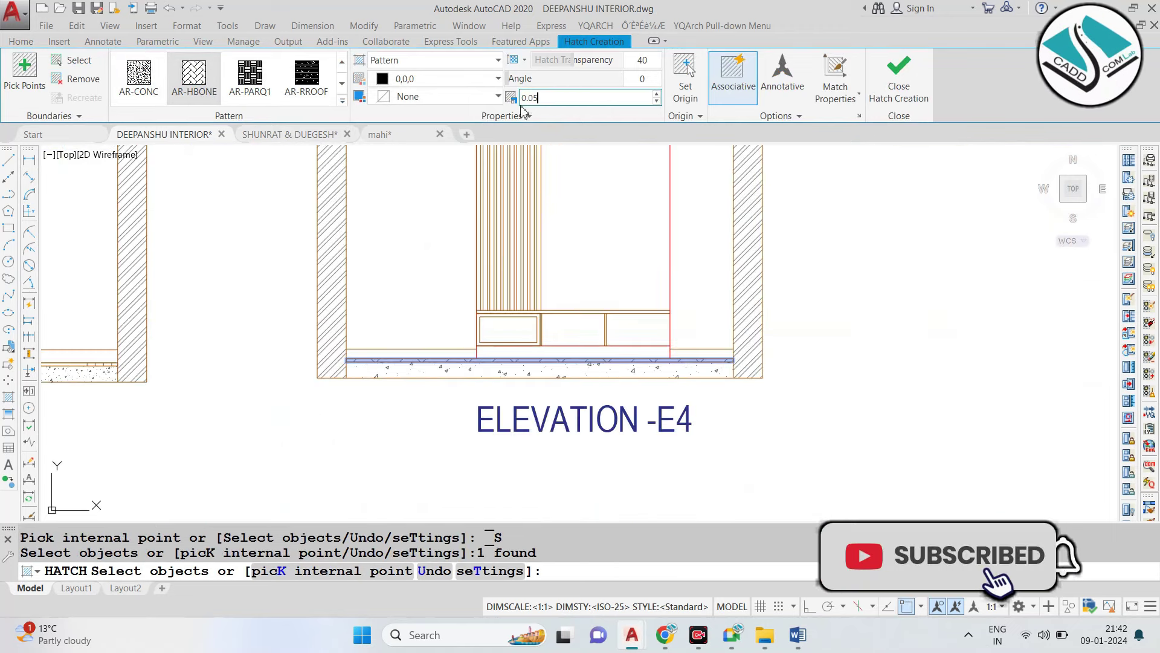
text(0.02)
key(Return)
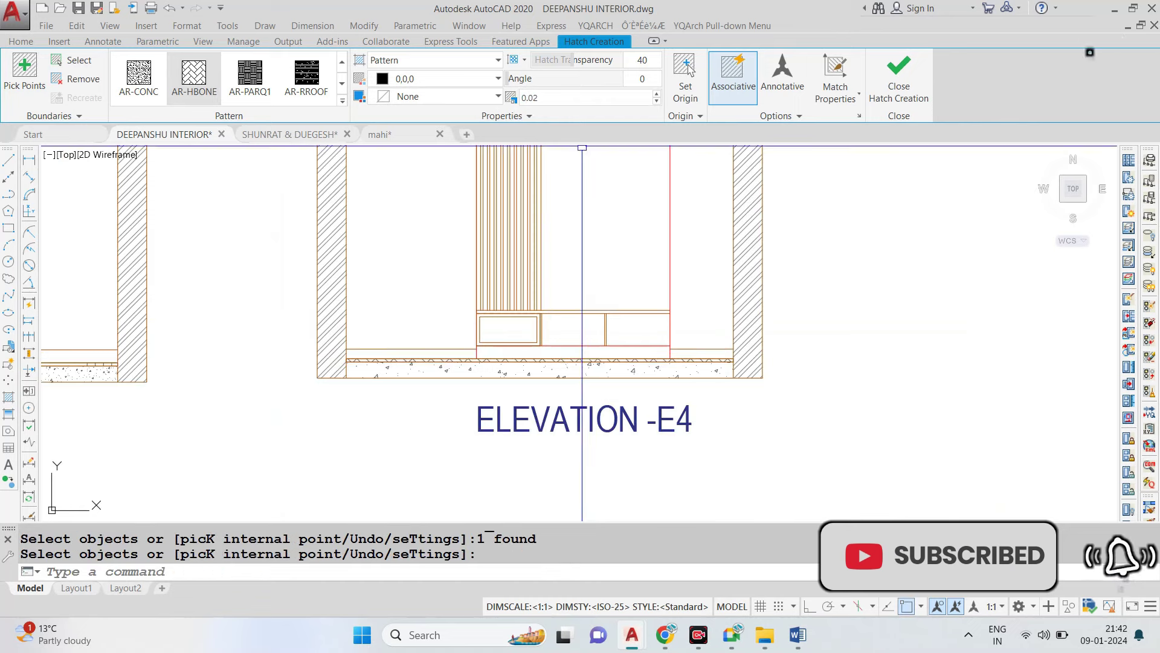
scroll(570, 272, down, 3)
key(Escape)
scroll(531, 235, down, 2)
scroll(620, 274, up, 4)
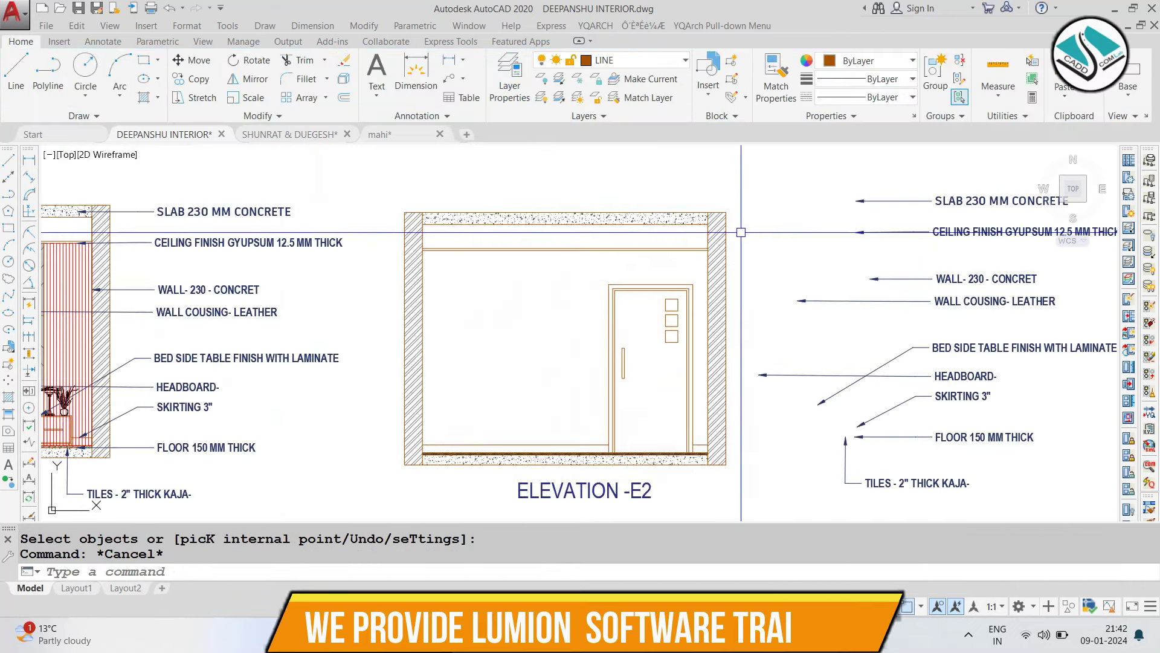
Pan and zoom to centre Elevation E2 and its labels.
middle_drag(620, 275, 518, 278)
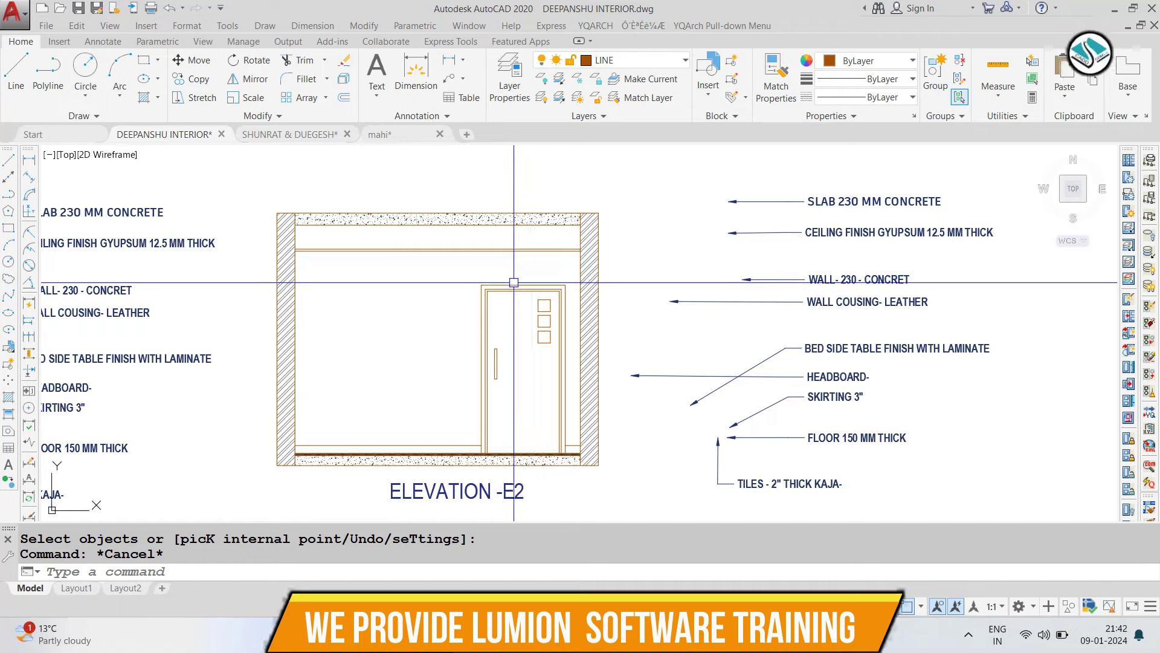
scroll(896, 329, down, 4)
middle_drag(896, 344, 791, 335)
scroll(792, 335, up, 2)
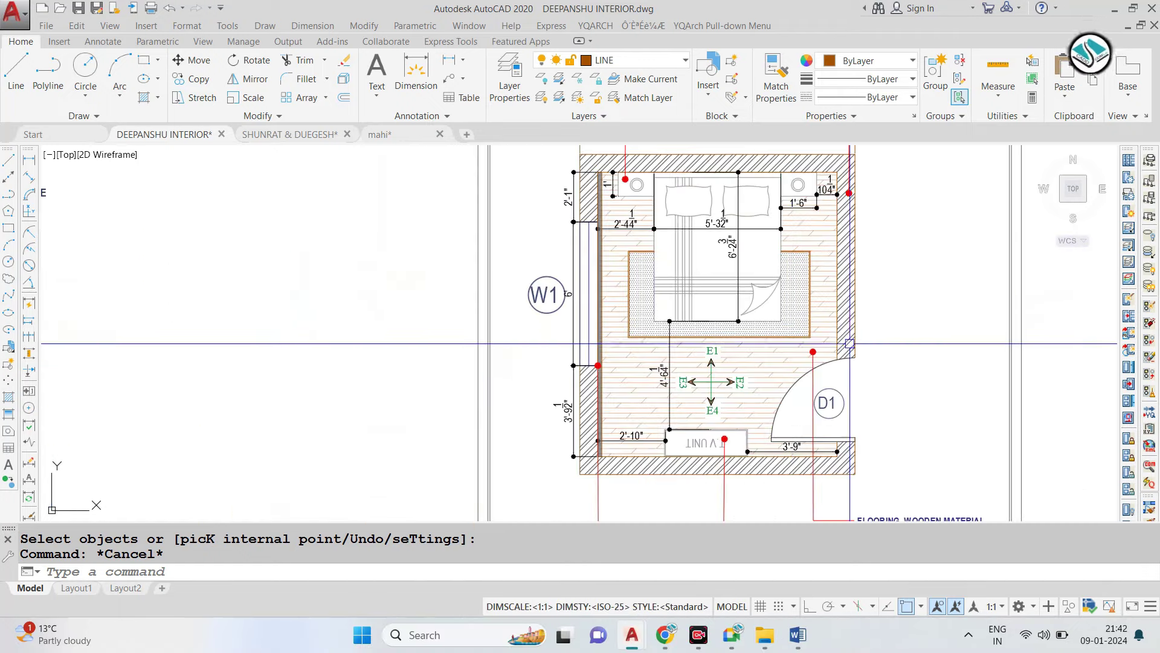
scroll(655, 306, down, 3)
scroll(326, 302, down, 1)
scroll(375, 277, up, 3)
scroll(375, 275, up, 2)
middle_drag(357, 268, 529, 267)
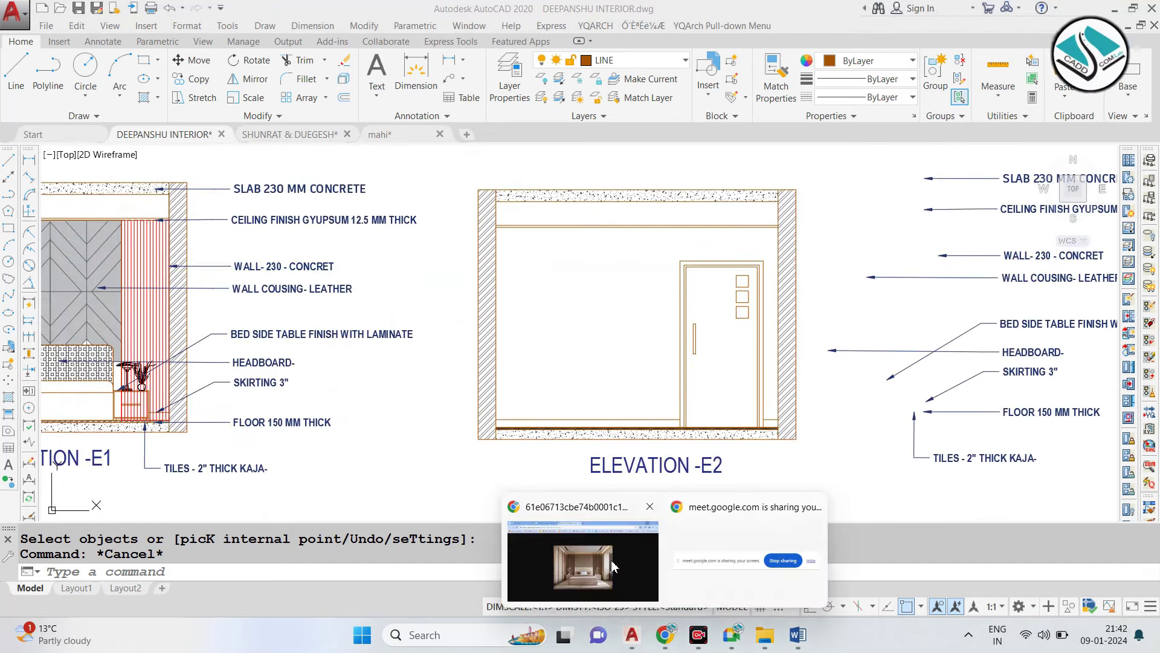
click(665, 634)
Replace the image search with a Google Images search for WALL SHELF.
click(296, 15)
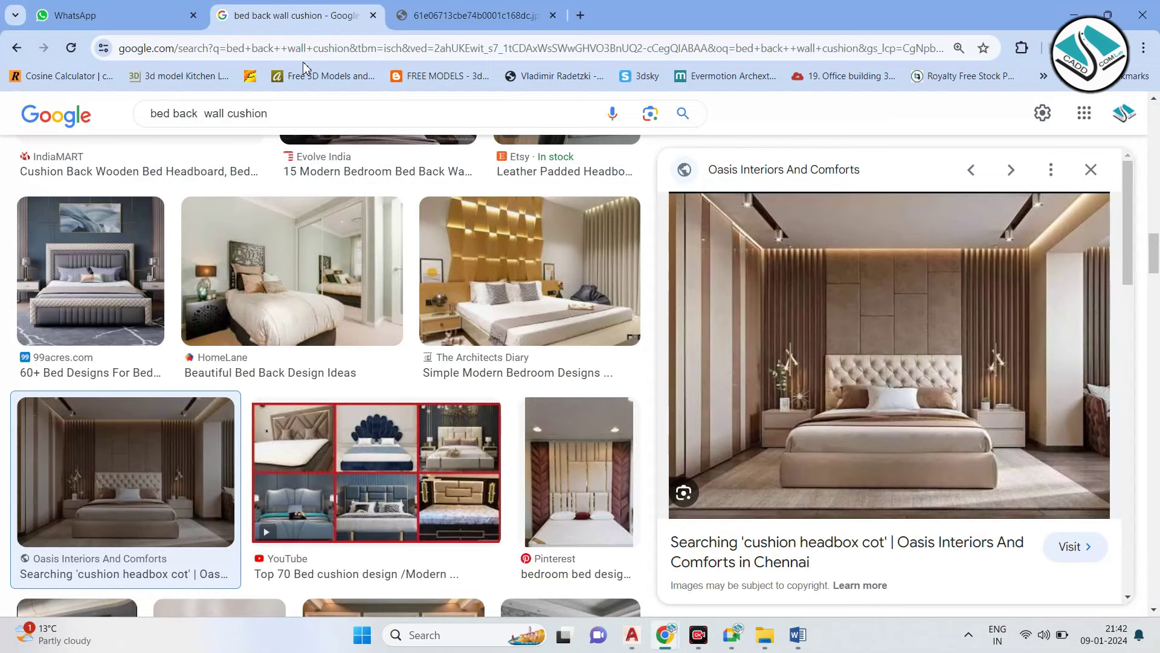
click(284, 106)
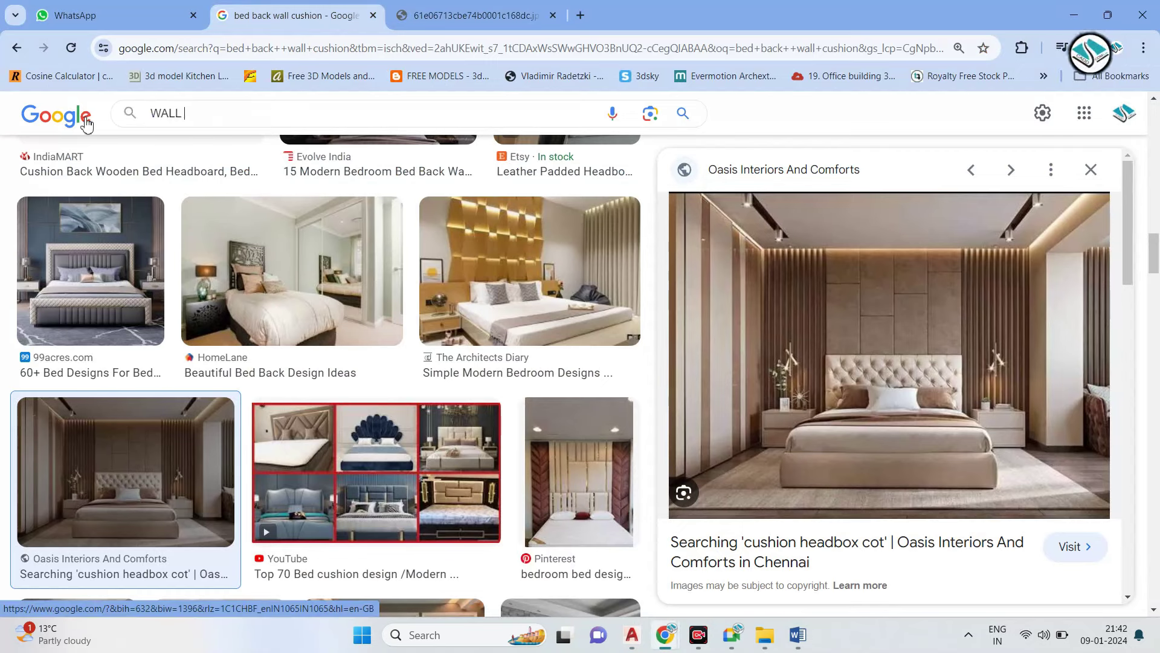
text(WALL SHELF)
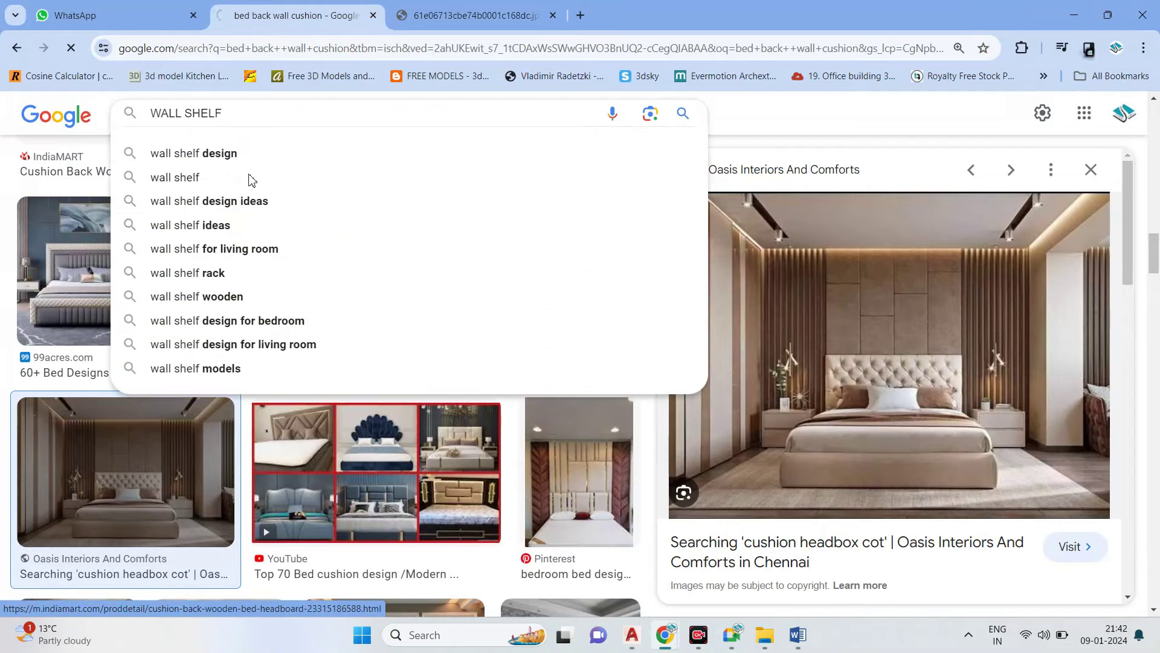
key(Return)
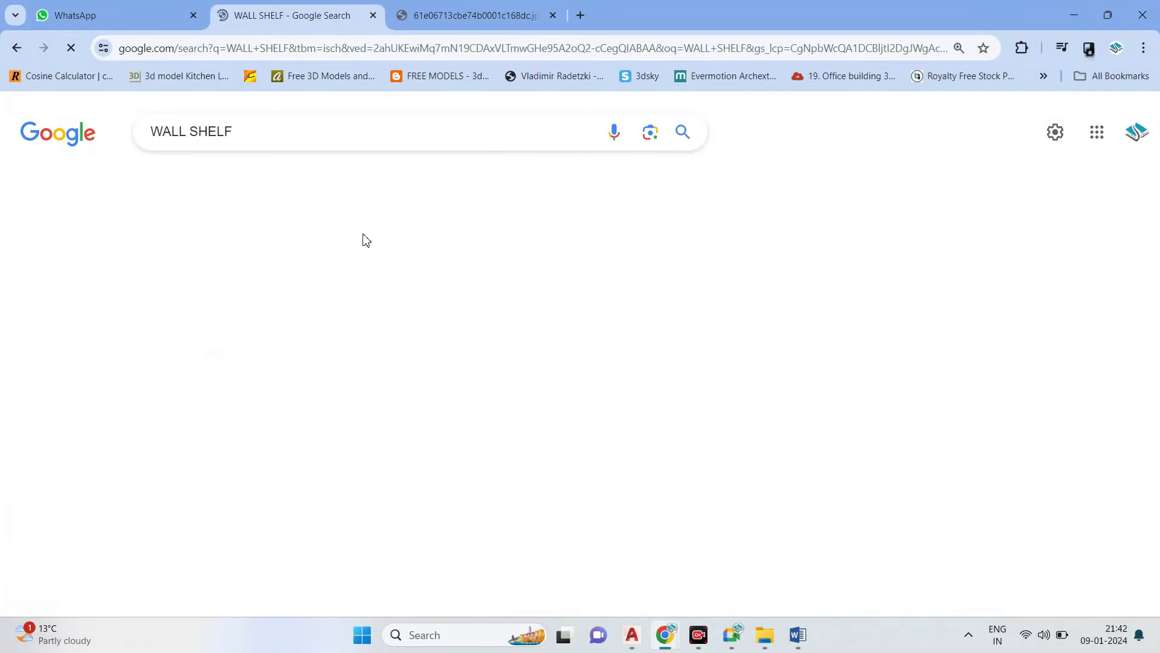
Browse the WALL SHELF results, then minimize Chrome to return to AutoCAD.
scroll(456, 363, down, 3)
scroll(719, 339, down, 1)
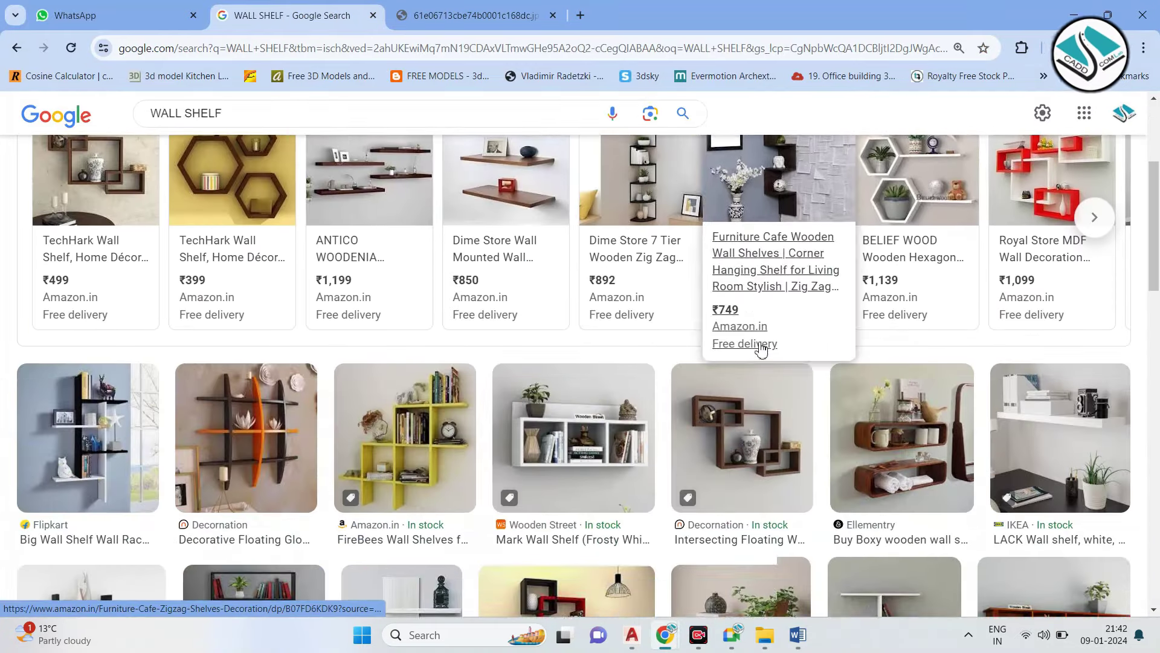
scroll(719, 339, down, 1)
scroll(795, 396, down, 3)
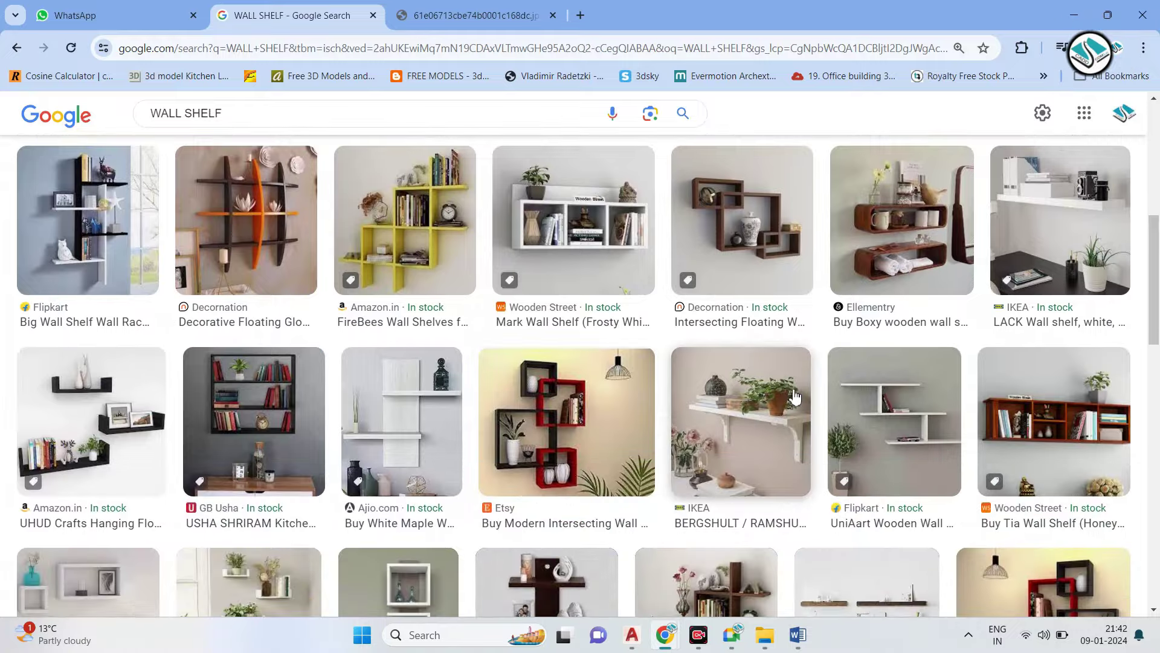
scroll(776, 391, down, 2)
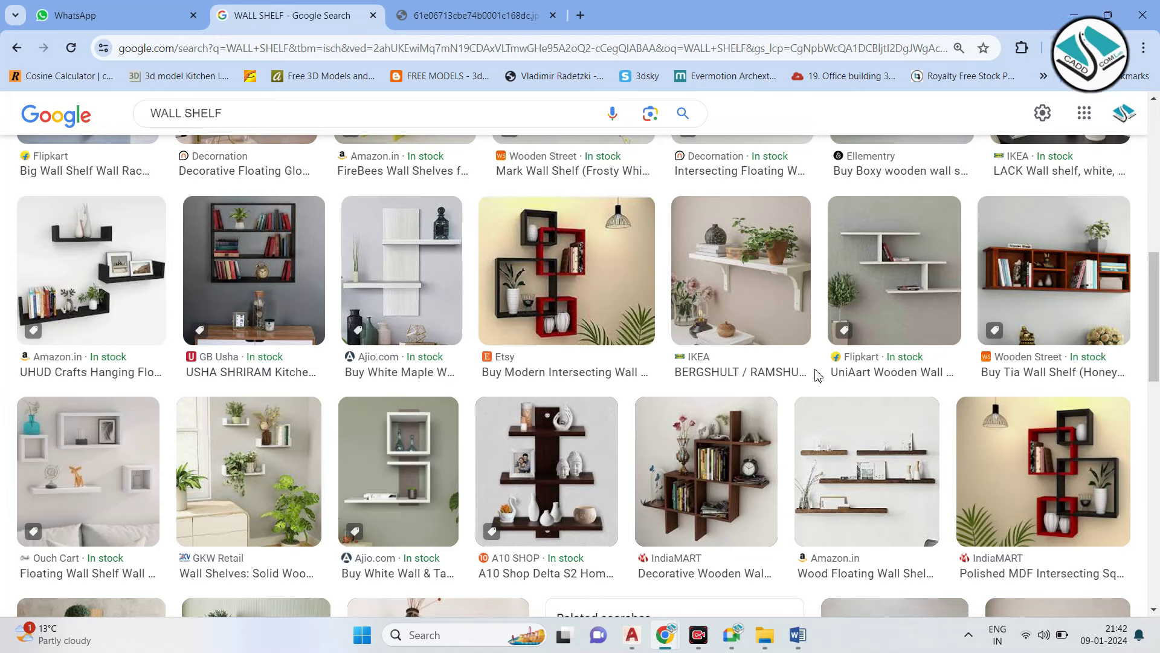
scroll(812, 317, down, 3)
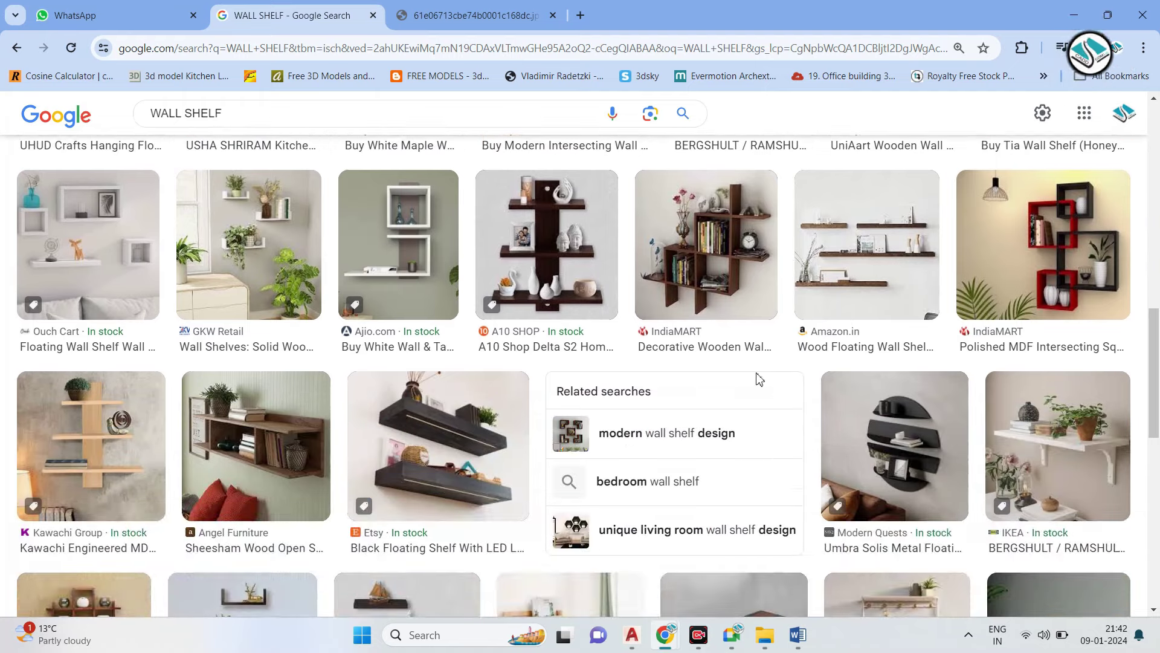
click(1073, 15)
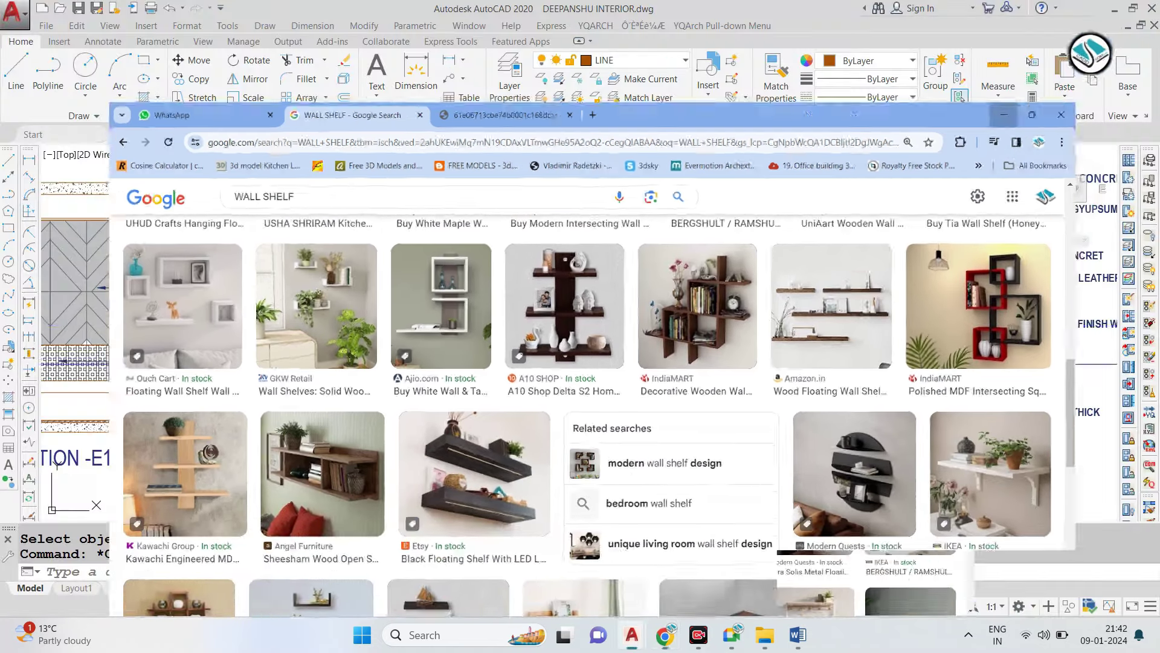
scroll(570, 289, up, 3)
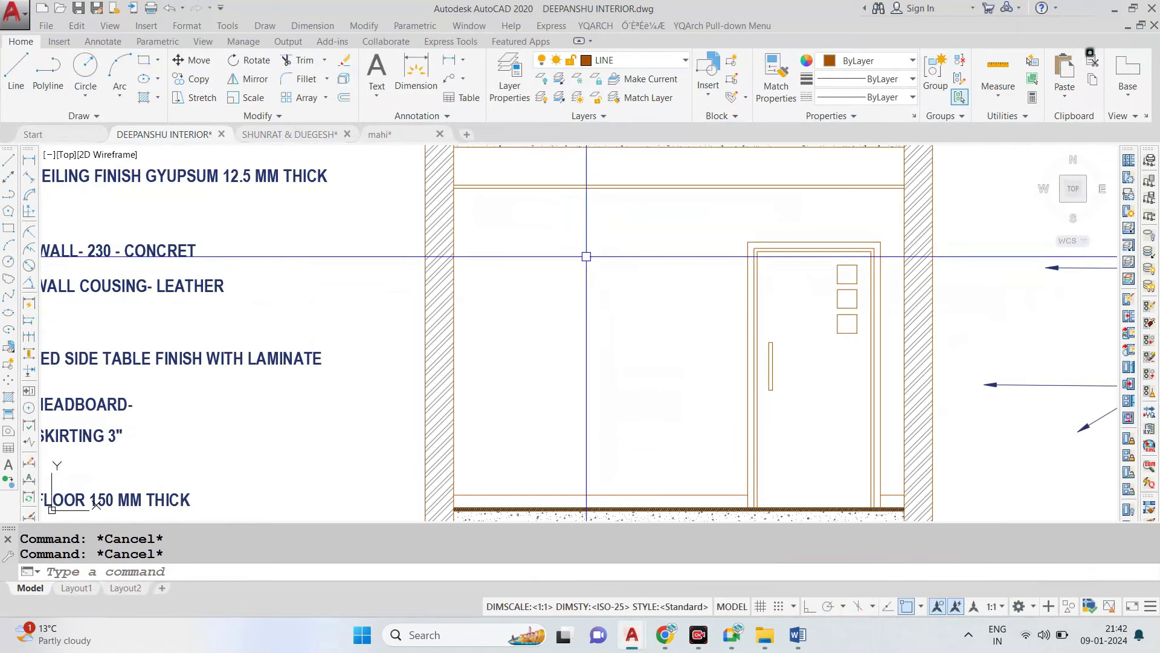
Draw the first vertical shelf upright left of the door with Ortho on.
text(l)
key(Return)
click(528, 227)
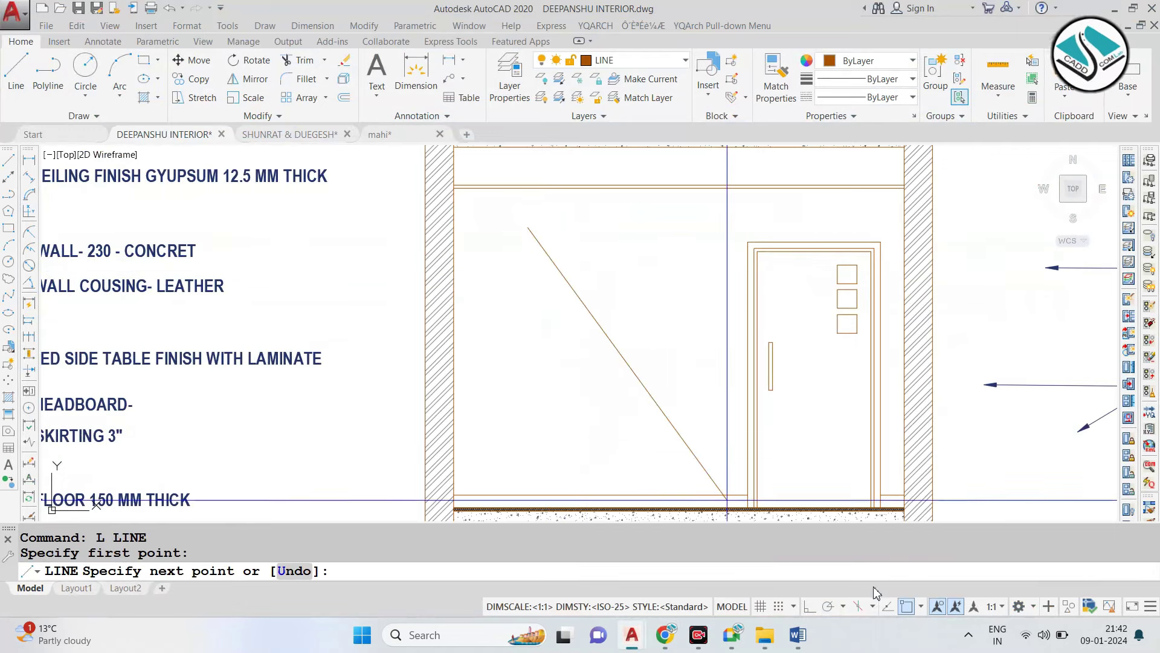
click(808, 607)
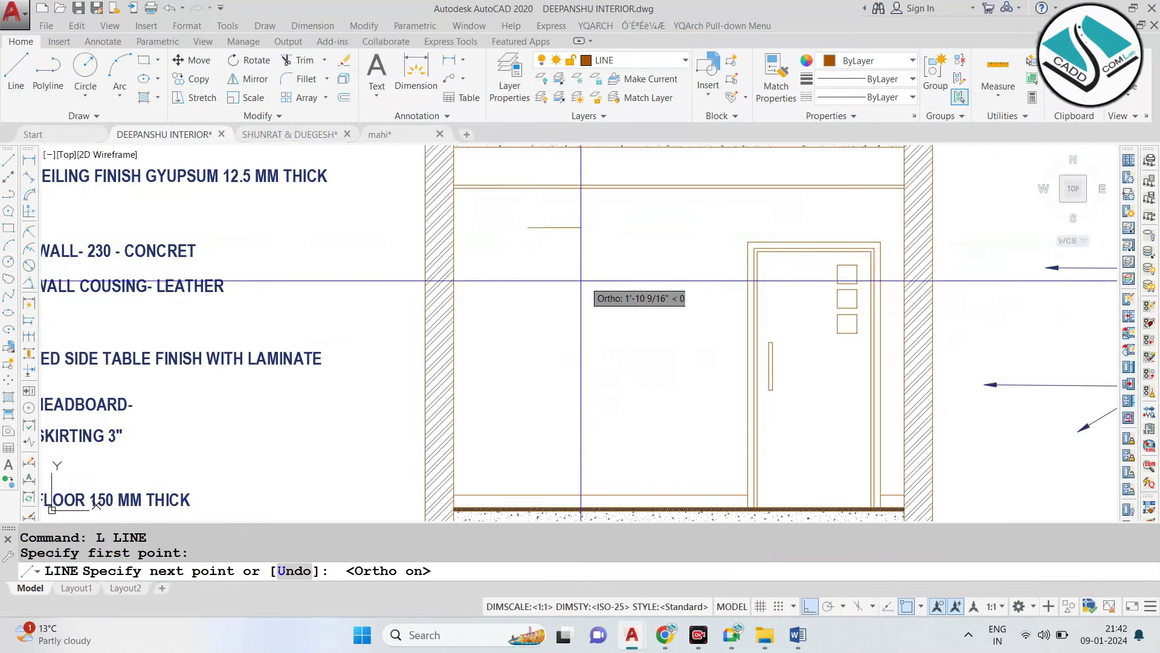
click(537, 339)
key(Escape)
scroll(539, 290, up, 2)
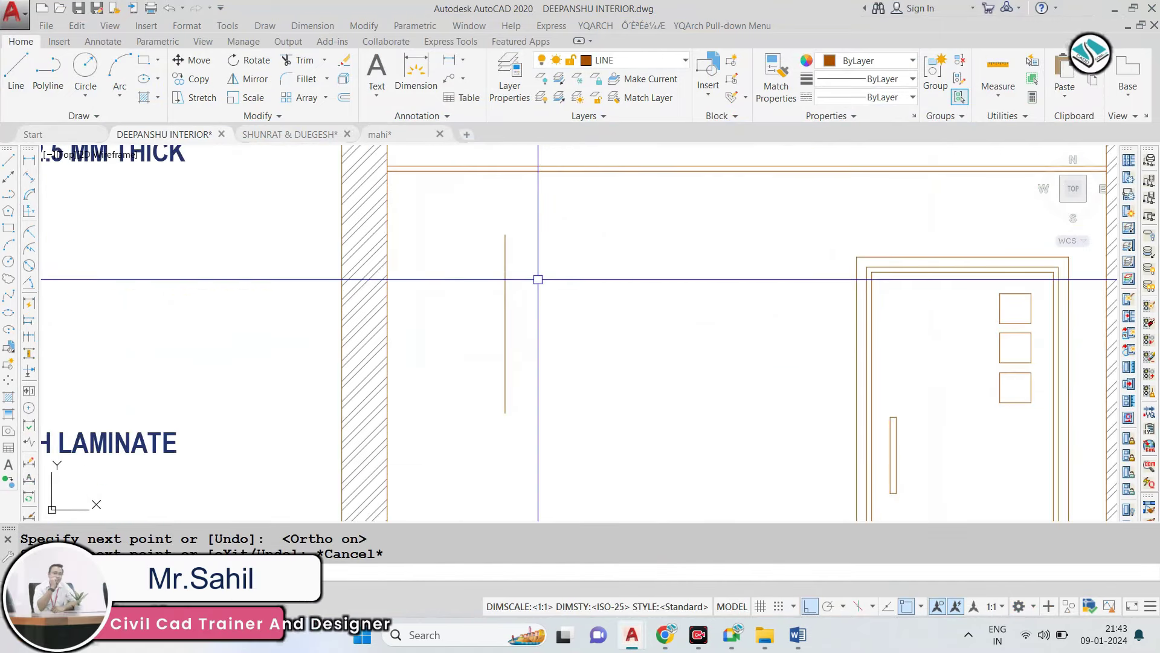
Offset the upright 1'6" to the right for the second upright.
text(o)
key(Return)
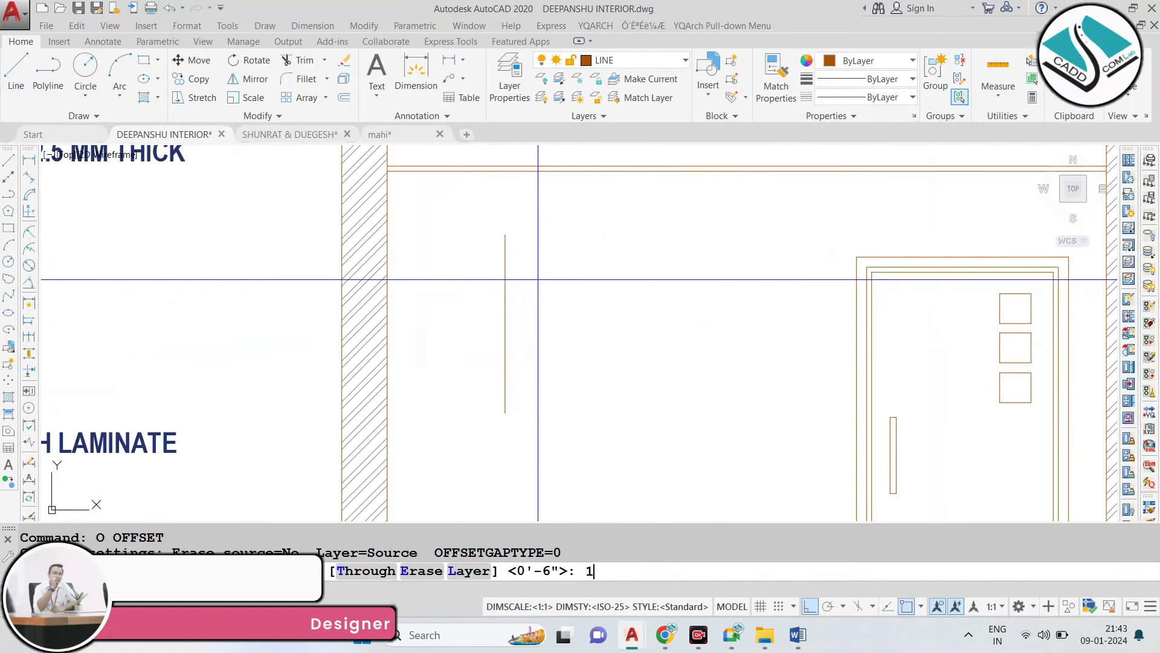
text('6")
key(Return)
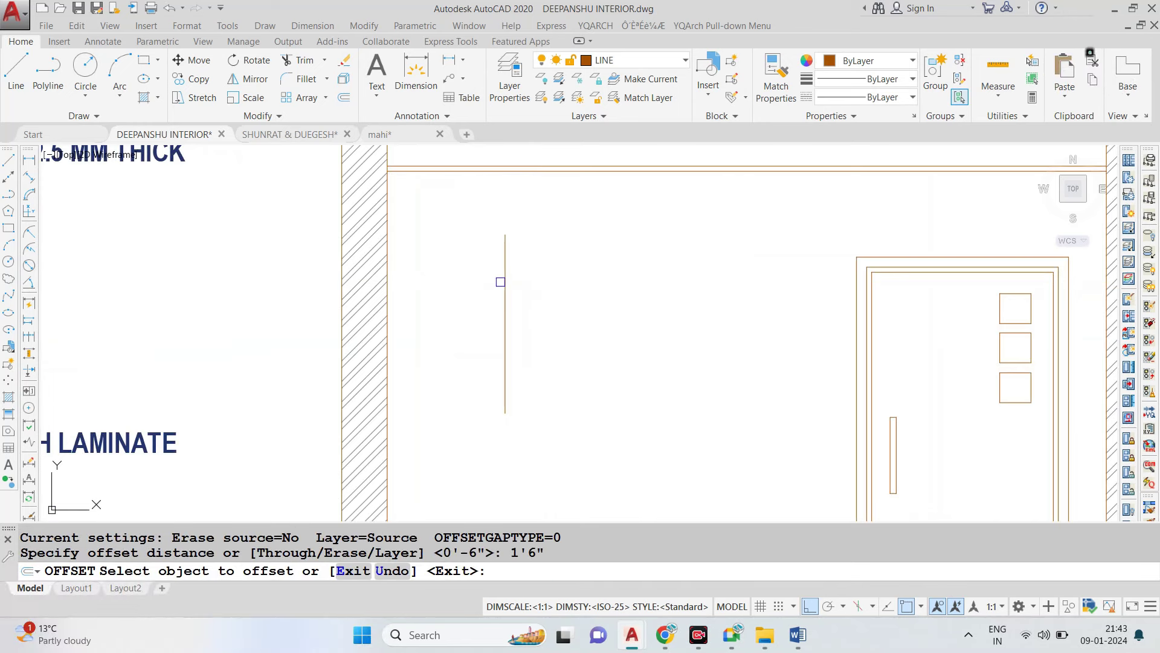
click(503, 282)
click(580, 304)
key(Escape)
key(BackSpace)
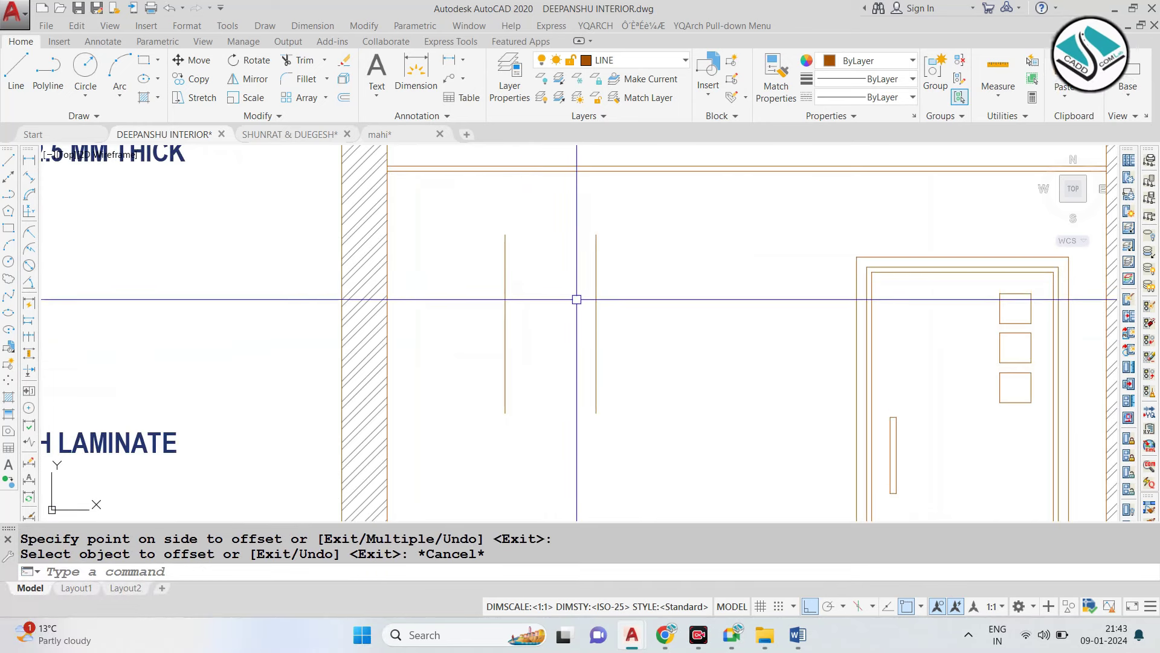
Draw a horizontal shelf line across both uprights.
text(l)
key(Return)
click(454, 284)
click(655, 284)
key(Escape)
key(Return)
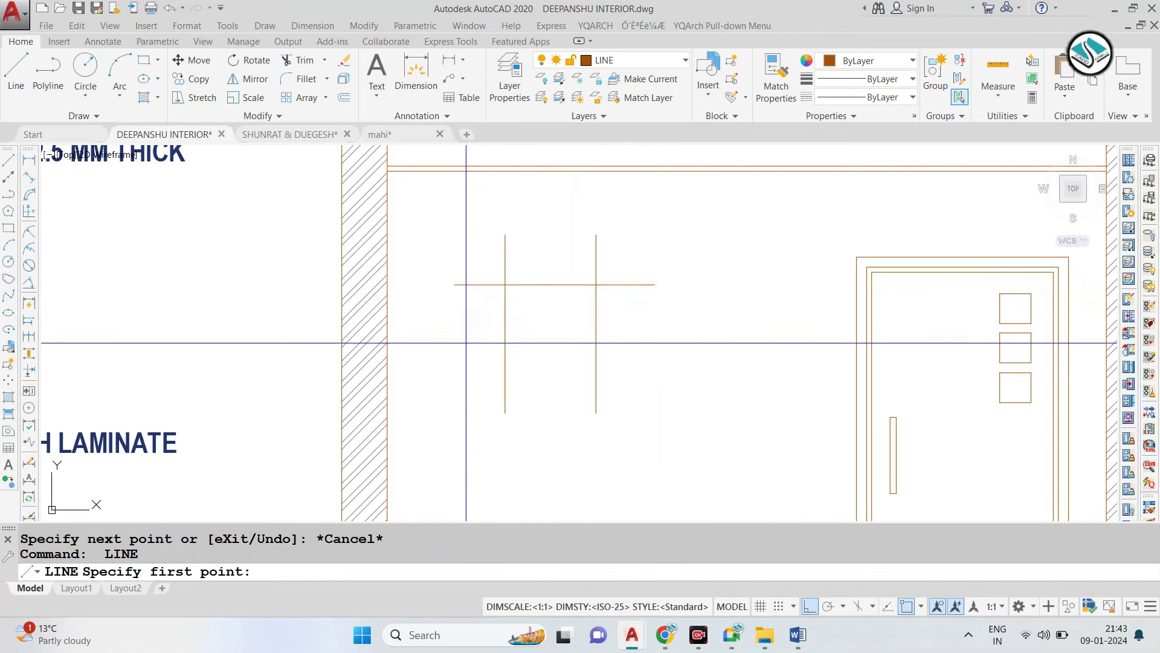
click(462, 348)
key(Escape)
Copy the shelf line lower to form the second shelf.
click(567, 249)
click(545, 336)
text(co)
key(Return)
click(545, 336)
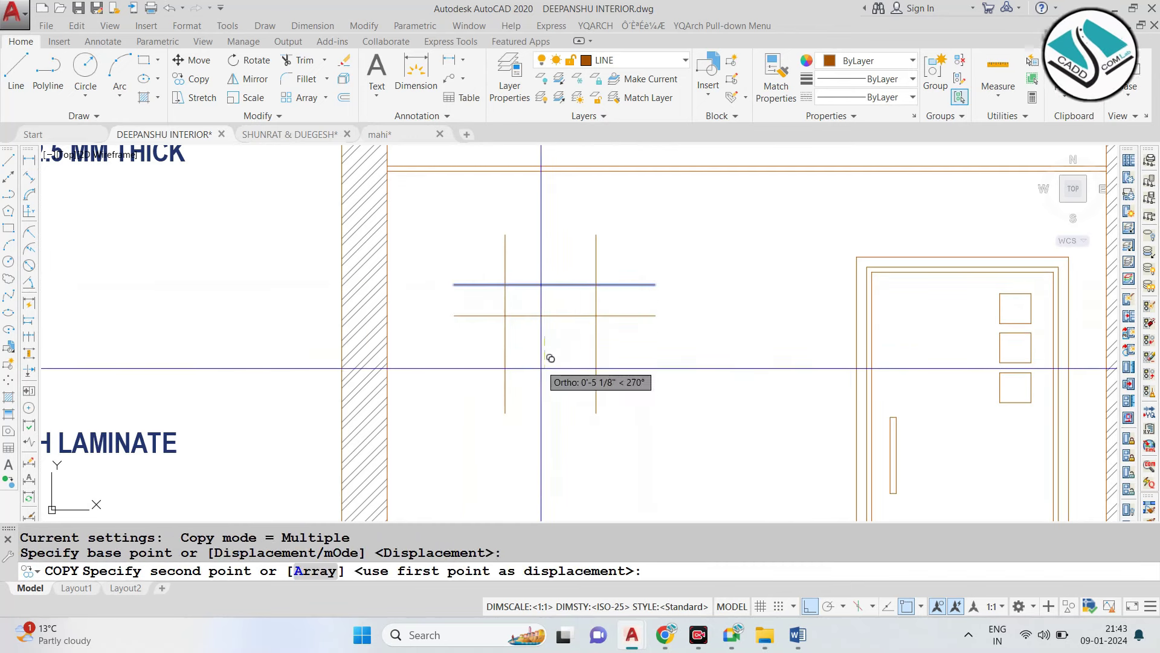
click(545, 417)
key(Escape)
Offset both shelves and both uprights by 1 for thickness.
text(o)
key(Return)
text(1)
key(Return)
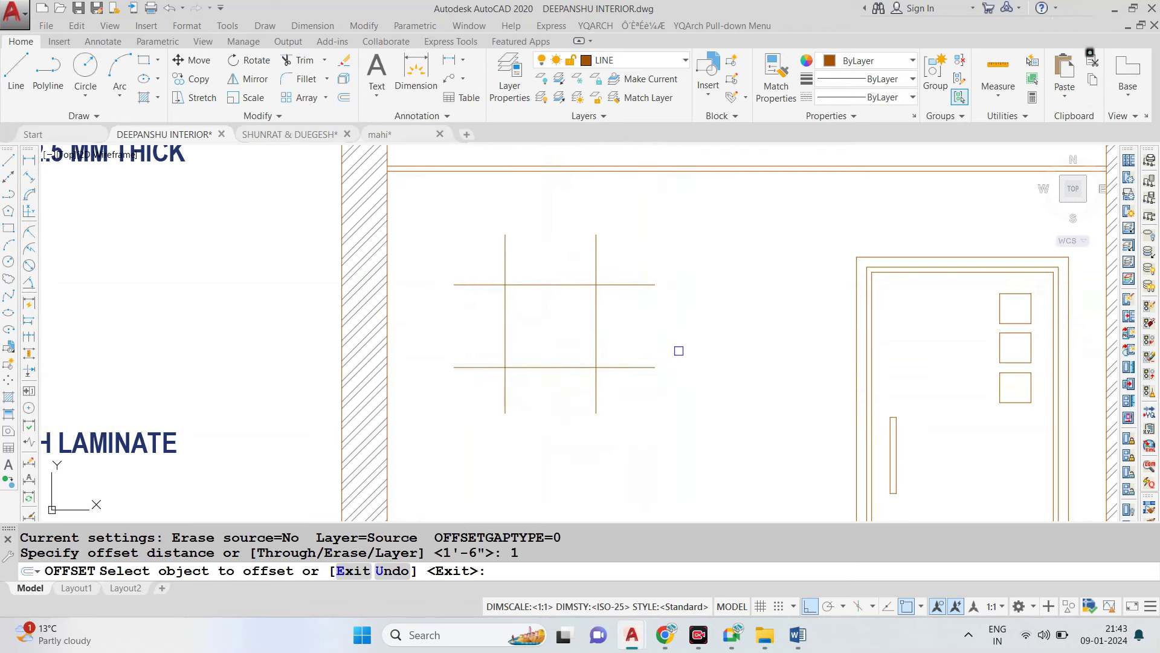
click(529, 285)
click(531, 268)
click(505, 332)
click(596, 331)
click(611, 332)
click(568, 367)
click(567, 406)
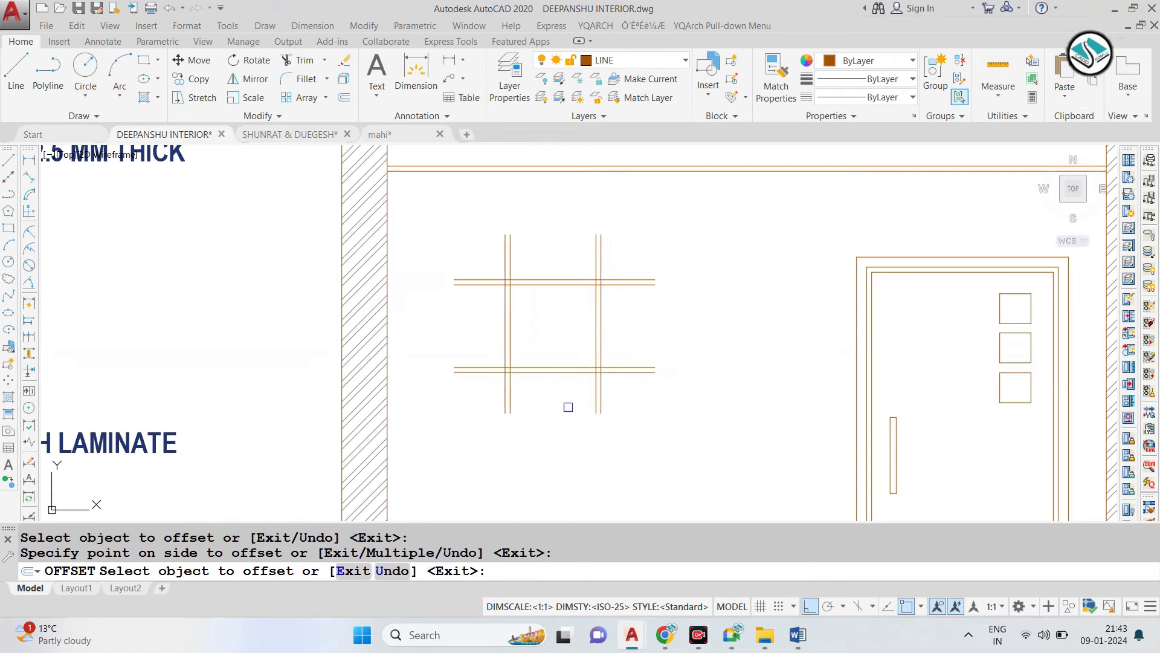
key(Escape)
Draw a closing line across the upper shelf's end.
text(l)
key(Return)
scroll(642, 278, up, 3)
click(671, 292)
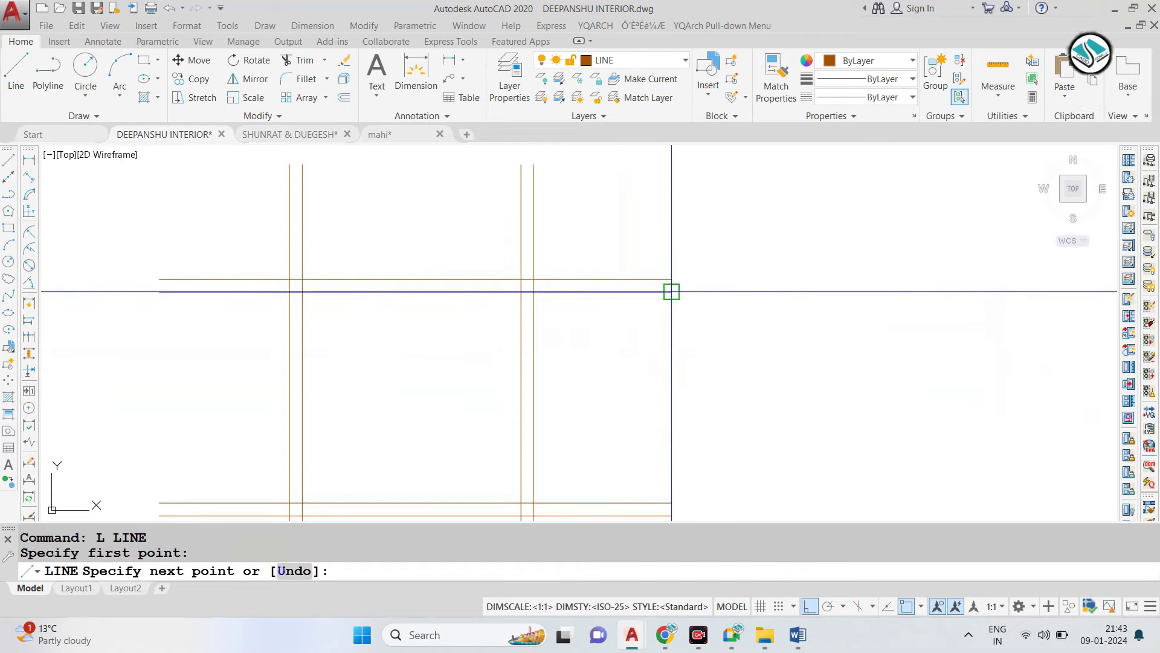
key(Escape)
scroll(269, 303, down, 3)
scroll(598, 287, up, 2)
scroll(608, 293, up, 2)
key(Return)
click(608, 273)
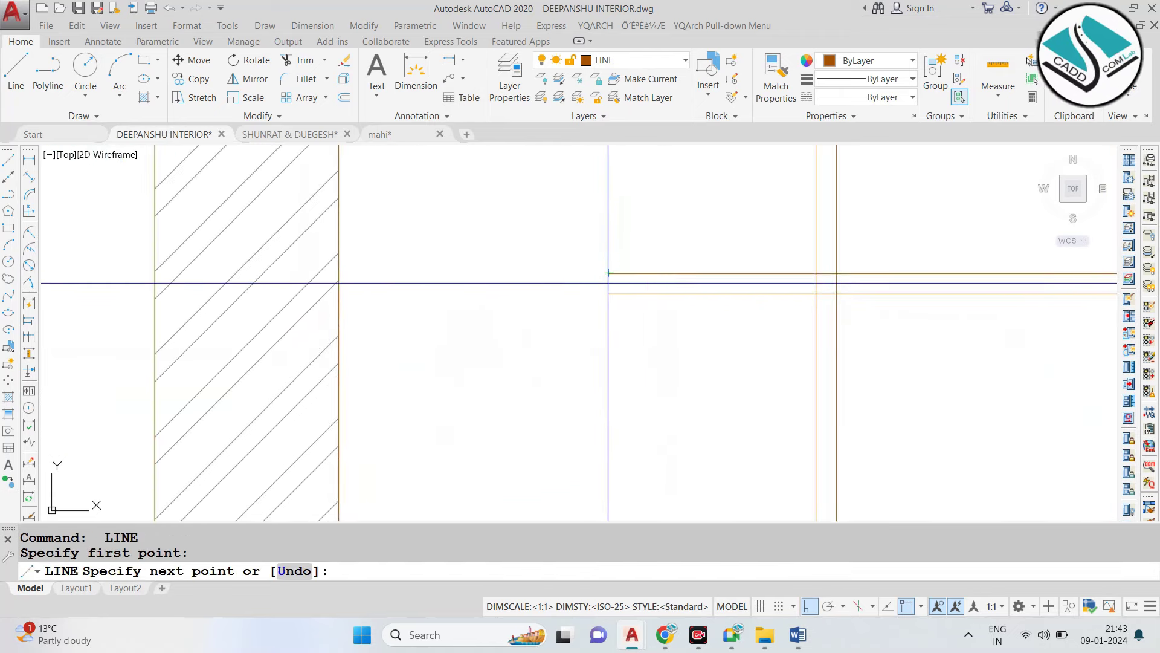
key(Escape)
scroll(608, 273, down, 2)
scroll(531, 261, up, 1)
key(Return)
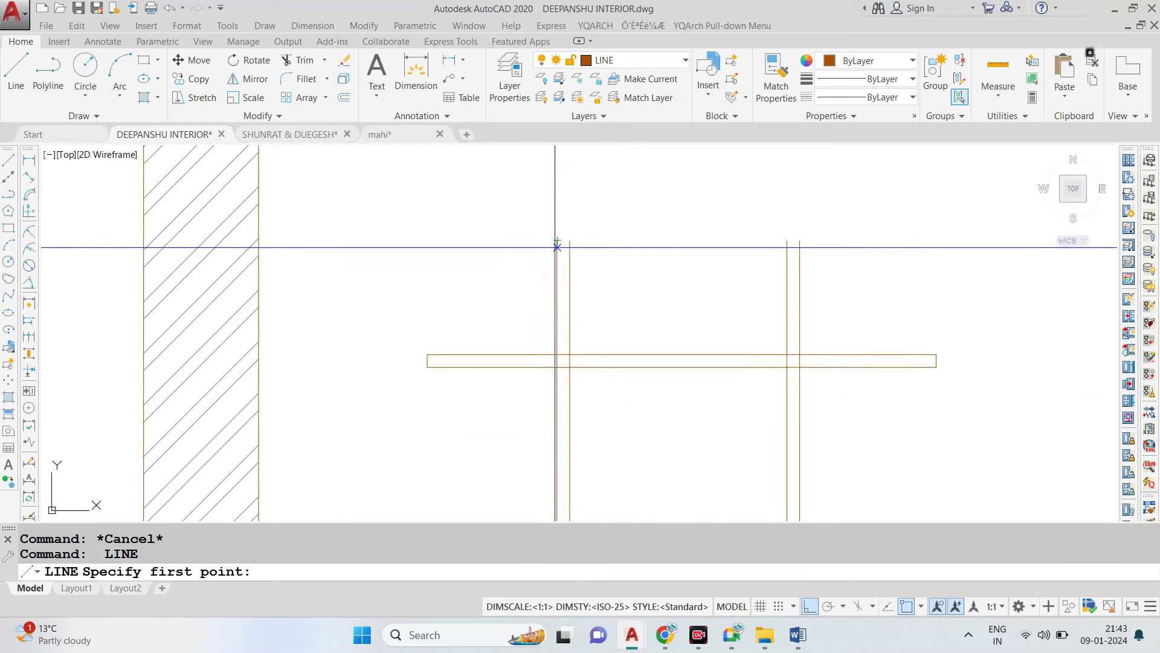
click(557, 240)
click(798, 238)
scroll(797, 238, down, 2)
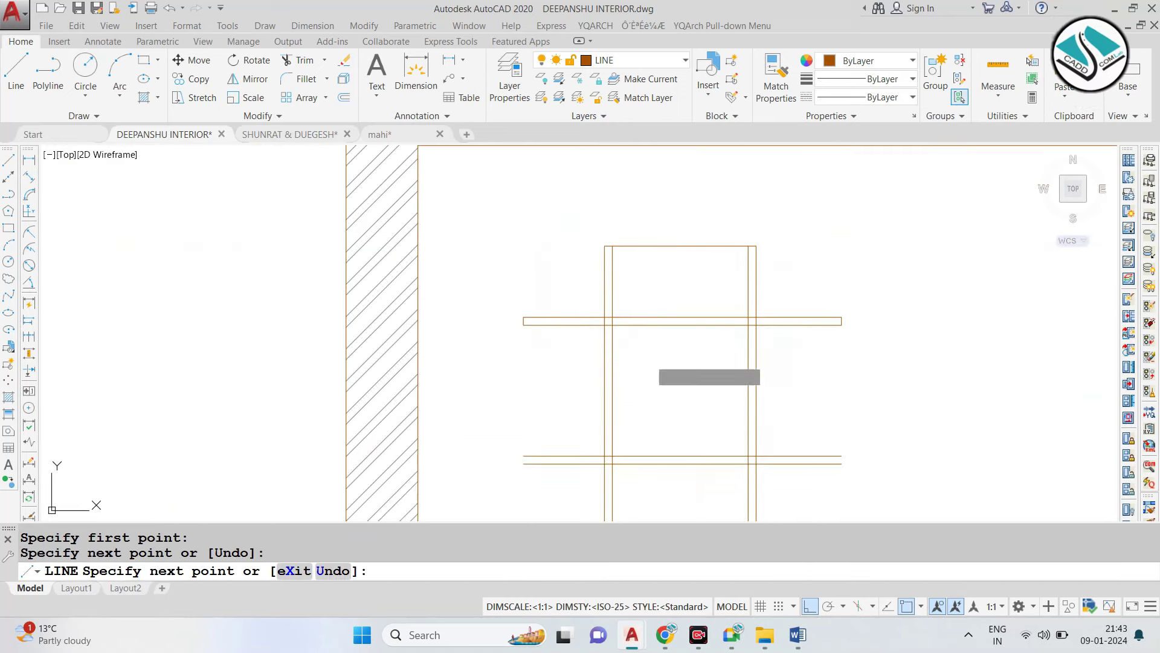
scroll(532, 338, up, 1)
key(Escape)
Close the uprights' bottom and the shelves' right and left ends with lines.
key(Return)
click(533, 373)
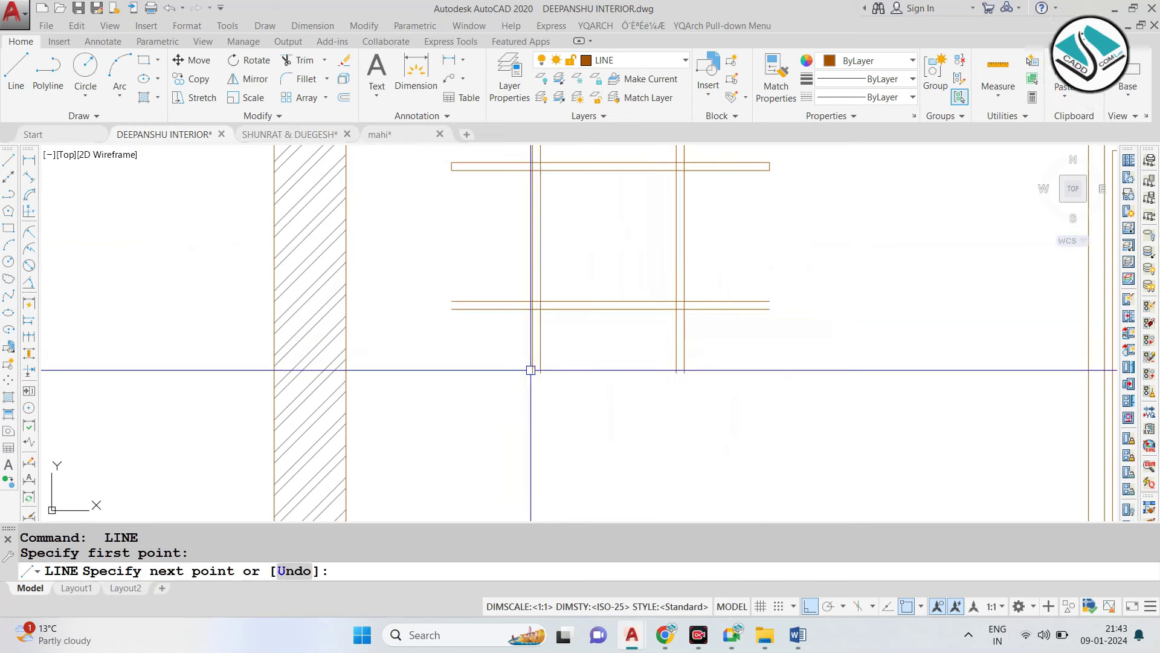
click(685, 373)
key(Escape)
scroll(738, 258, down, 1)
scroll(756, 196, up, 1)
key(Return)
click(756, 199)
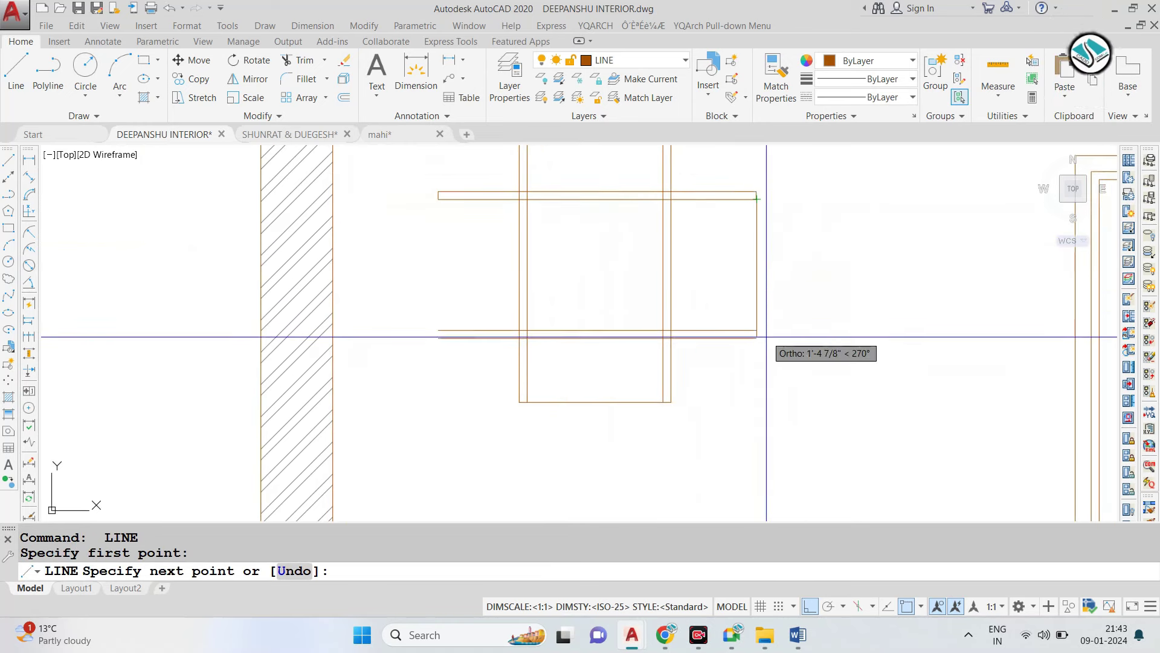
click(756, 338)
key(Escape)
key(Return)
click(438, 199)
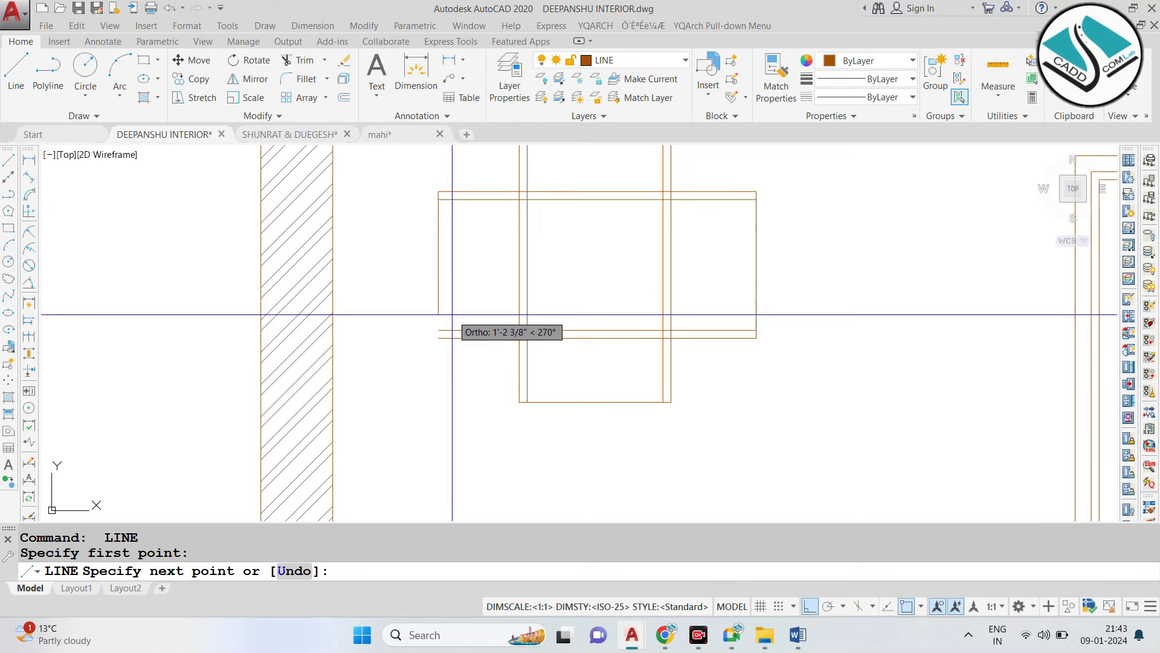
click(437, 336)
key(Escape)
text(tr)
key(Return)
key(Return)
drag(465, 233, 497, 350)
click(761, 290)
scroll(595, 175, up, 2)
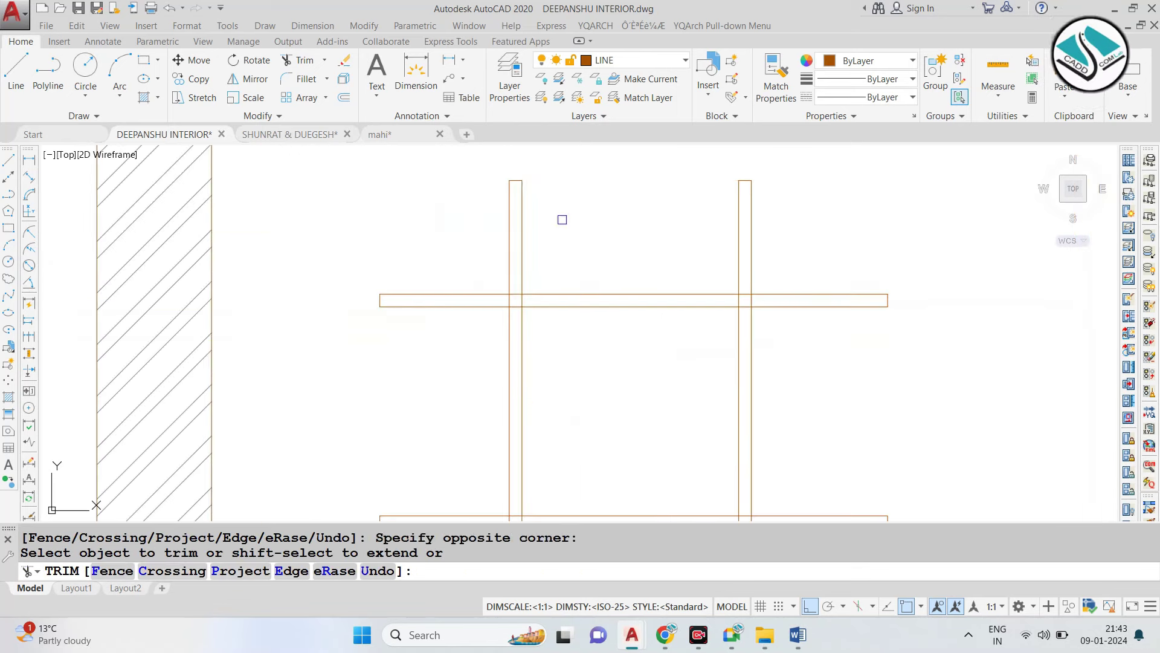
key(Escape)
scroll(528, 242, down, 6)
scroll(528, 243, up, 2)
text(r)
key(Return)
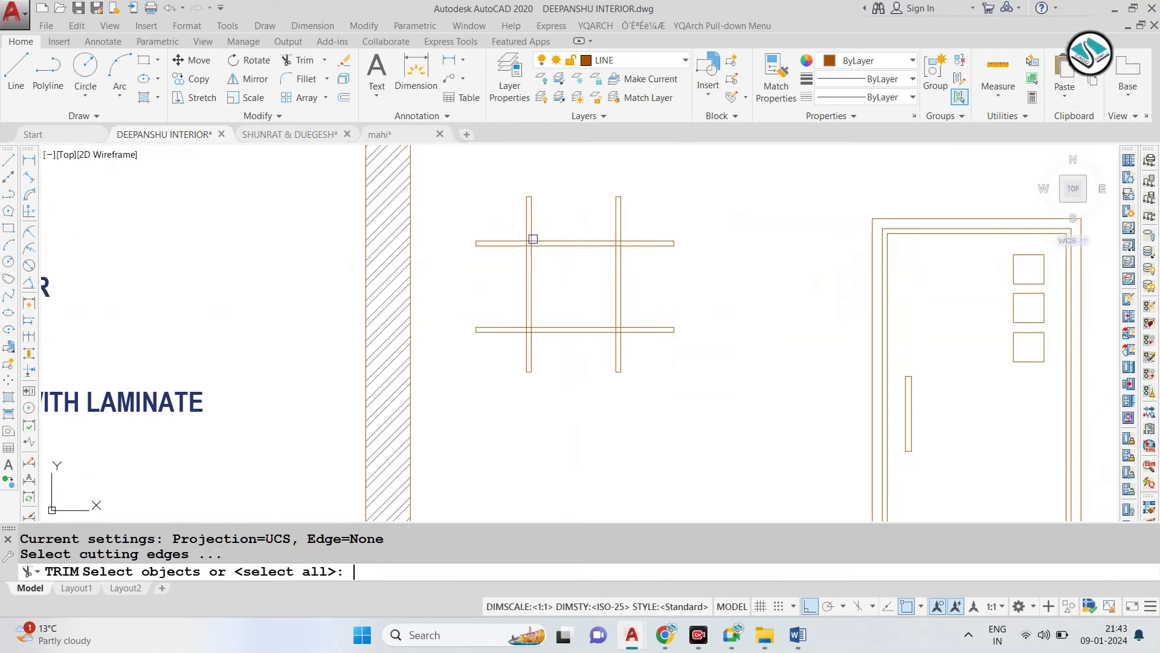
key(Return)
scroll(512, 215, up, 2)
drag(512, 215, 479, 296)
scroll(662, 278, up, 2)
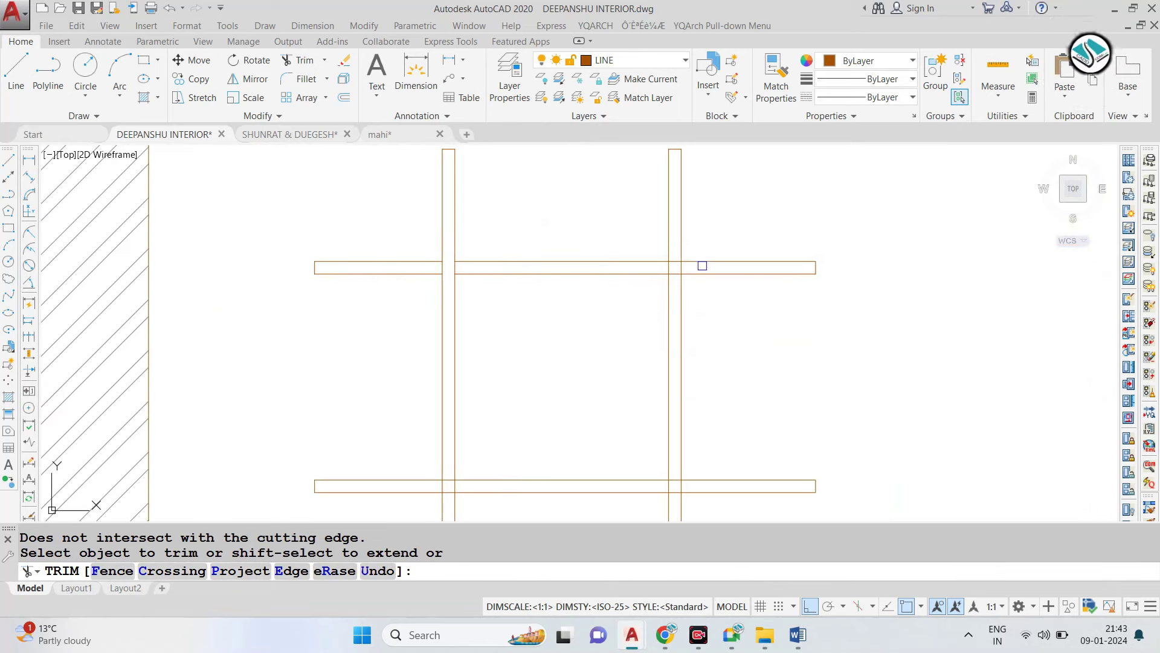
scroll(702, 266, up, 2)
drag(668, 250, 655, 324)
scroll(603, 280, down, 3)
scroll(629, 365, up, 3)
scroll(628, 365, up, 2)
scroll(652, 435, down, 4)
click(492, 383)
key(ctrl+z)
scroll(652, 467, up, 6)
scroll(554, 443, down, 5)
scroll(640, 396, up, 4)
scroll(640, 397, down, 3)
scroll(317, 333, down, 2)
key(Escape)
middle_drag(317, 333, 534, 325)
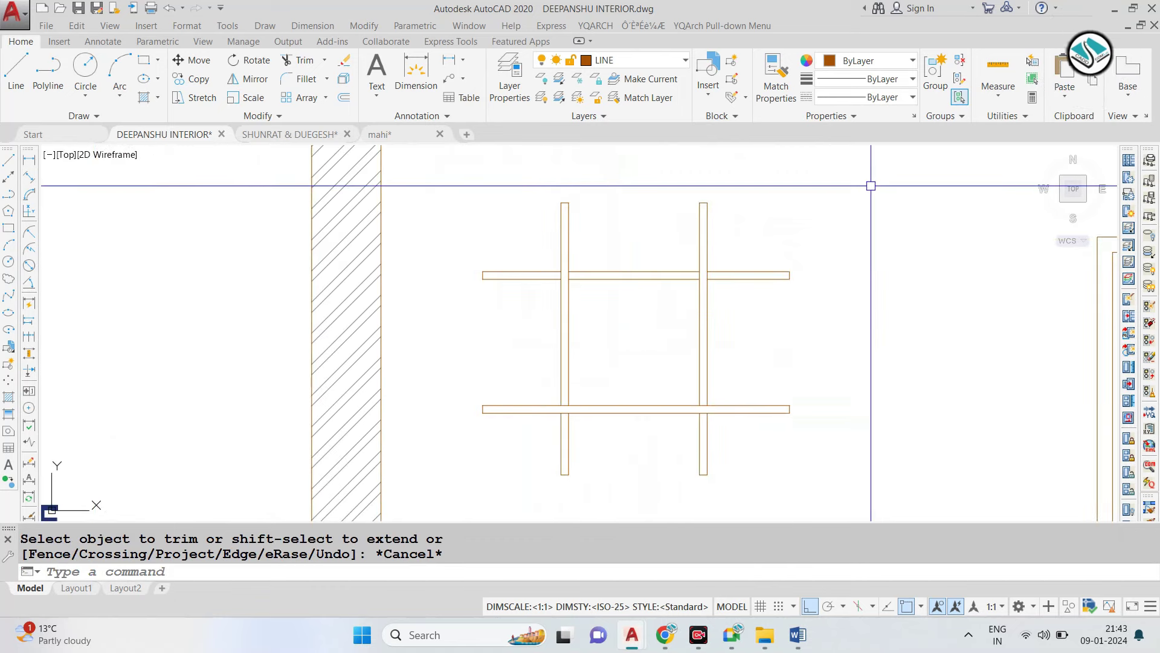
click(871, 183)
click(453, 474)
click(848, 67)
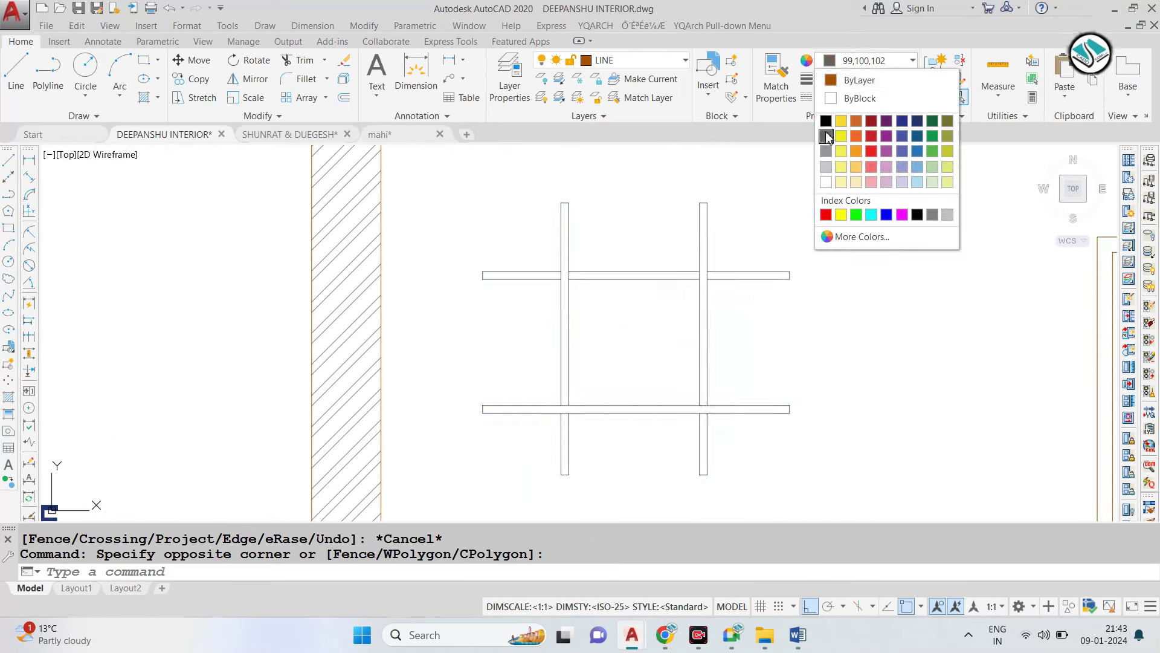
click(894, 215)
key(Escape)
scroll(598, 266, down, 3)
scroll(479, 273, up, 3)
click(564, 226)
click(447, 335)
text(m)
key(Return)
click(502, 366)
key(Escape)
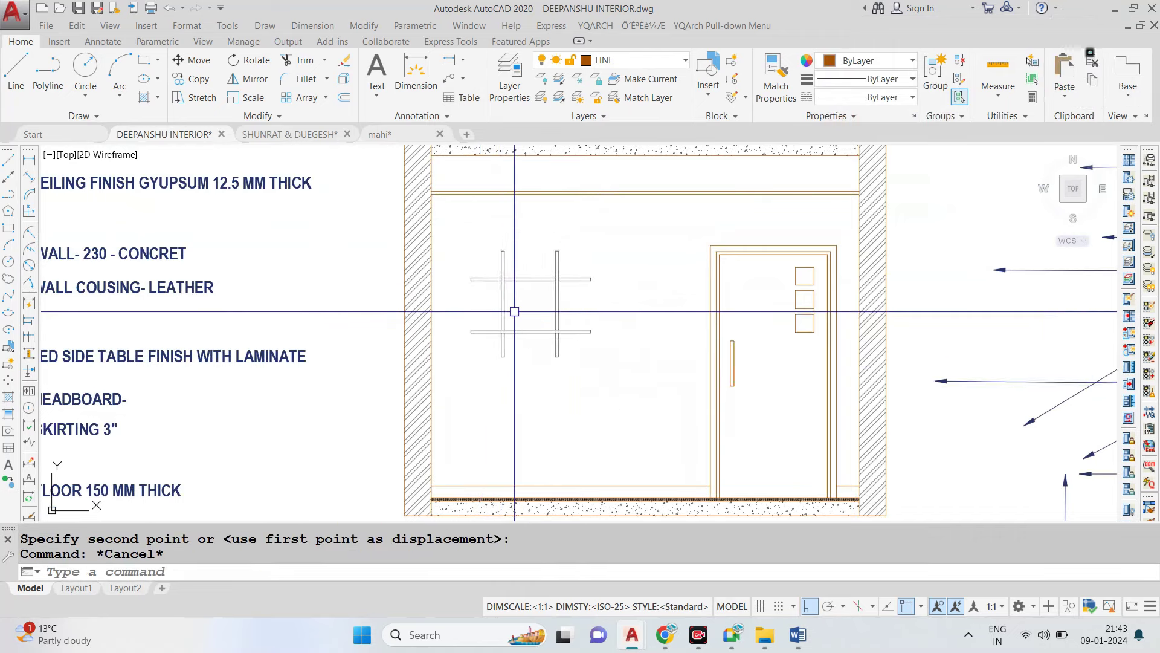
scroll(514, 310, up, 2)
scroll(580, 338, down, 3)
scroll(590, 339, down, 2)
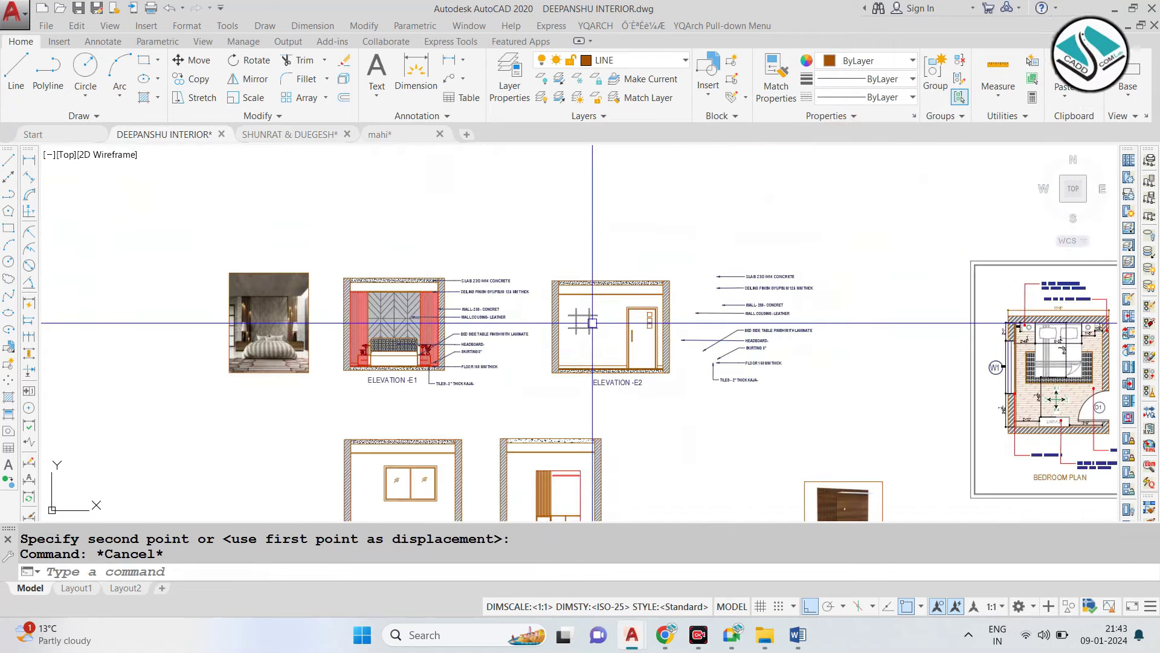
scroll(719, 317, up, 3)
scroll(719, 318, down, 4)
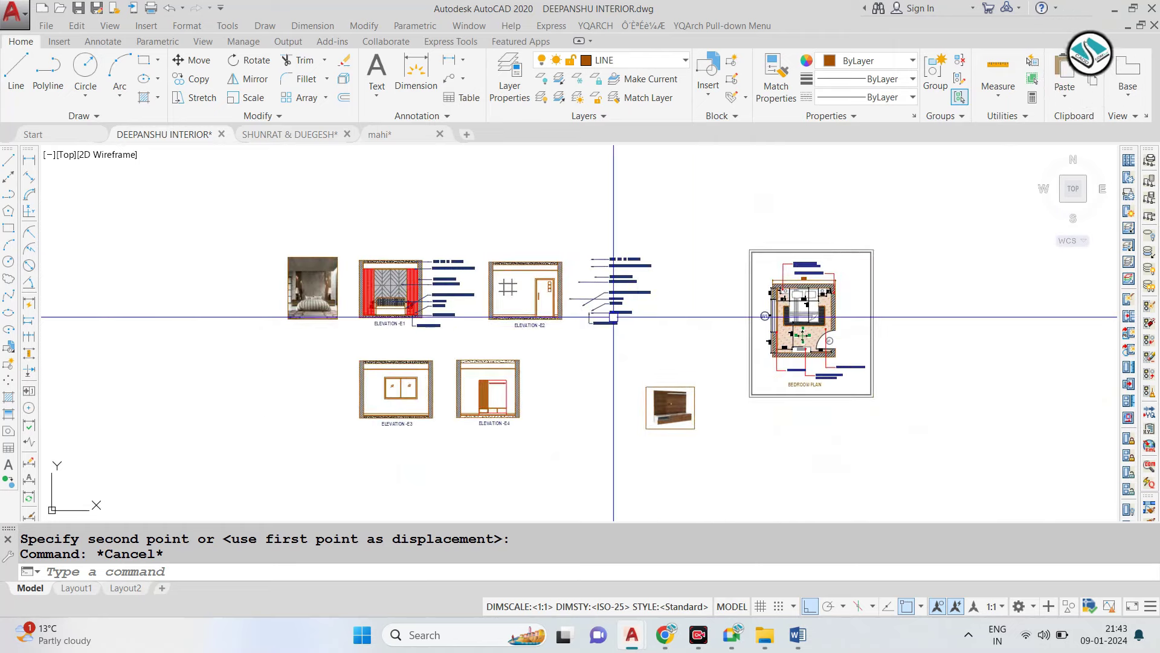
scroll(445, 328, down, 5)
scroll(749, 324, up, 2)
scroll(680, 324, down, 3)
scroll(663, 267, up, 2)
scroll(471, 362, up, 2)
scroll(339, 290, up, 1)
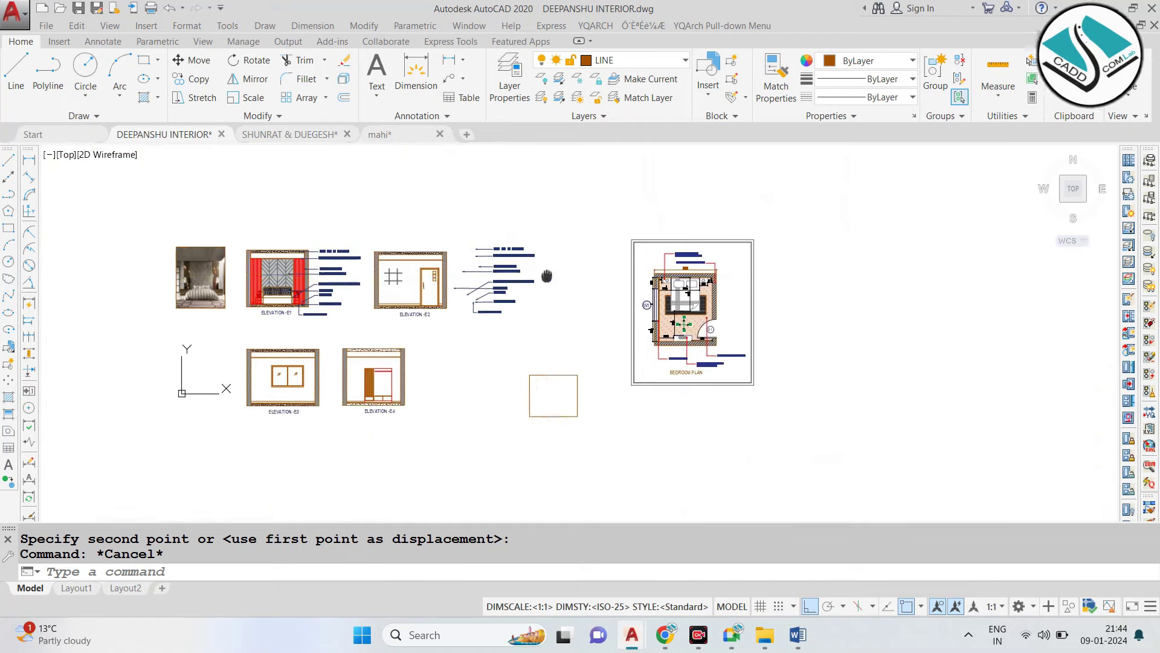
scroll(335, 278, up, 2)
scroll(265, 293, up, 3)
scroll(339, 281, up, 1)
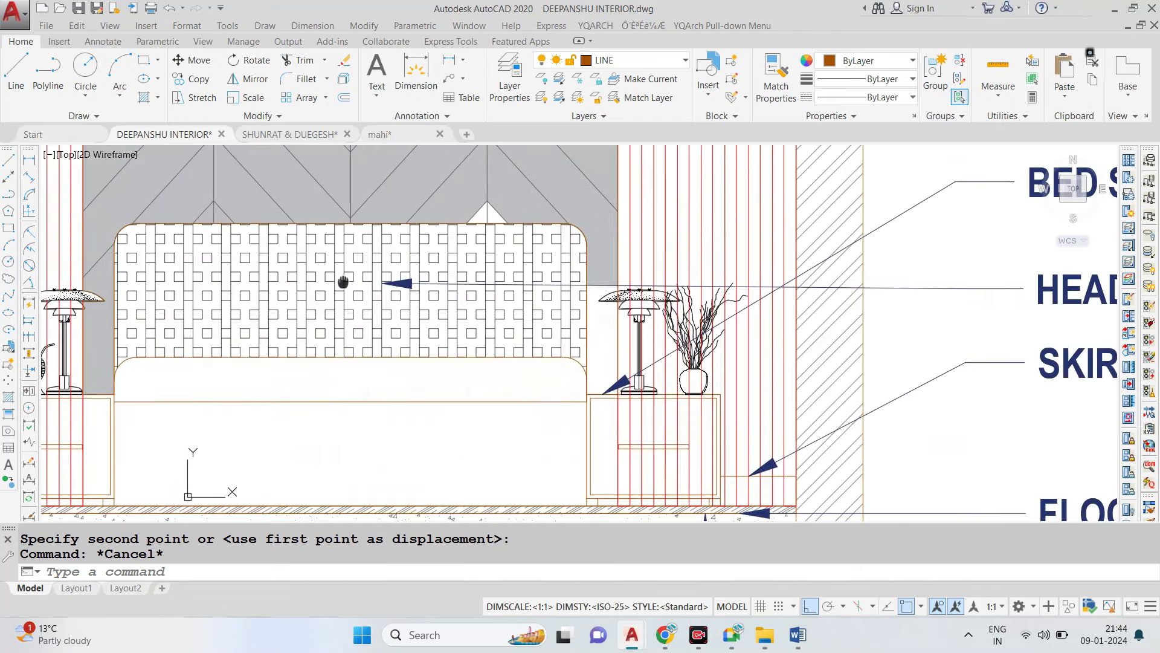
scroll(705, 347, up, 1)
Copy the plant vase from beside the lamp onto the E2 shelf.
click(679, 383)
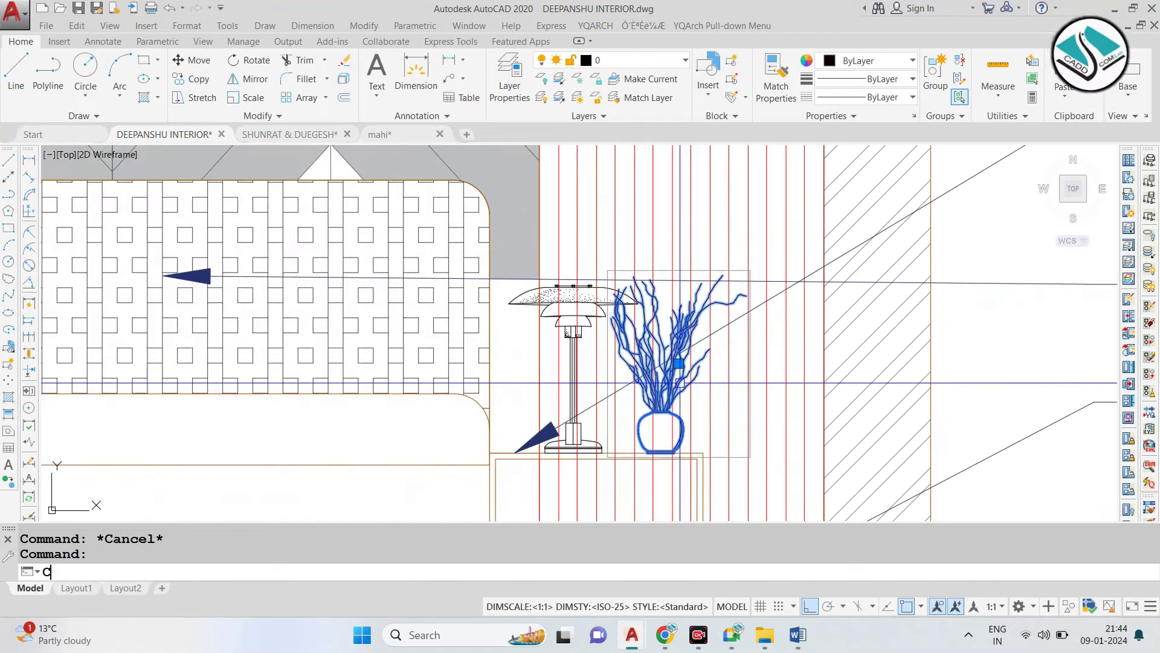
text(o)
key(Return)
click(679, 363)
scroll(619, 319, down, 5)
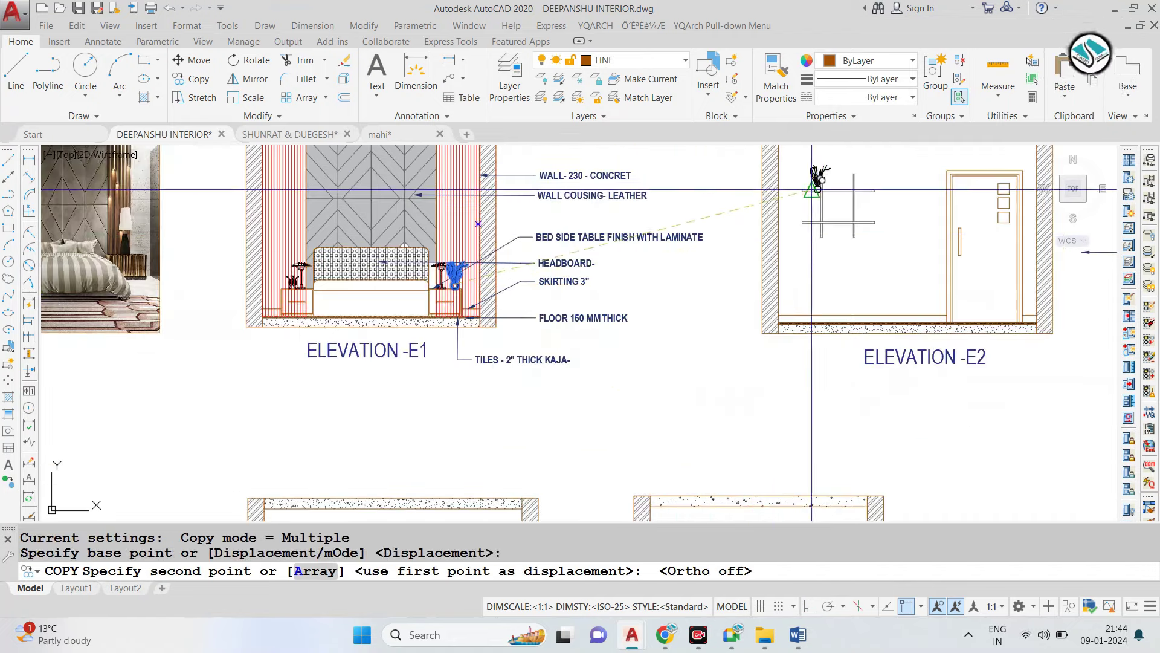
scroll(812, 189, up, 6)
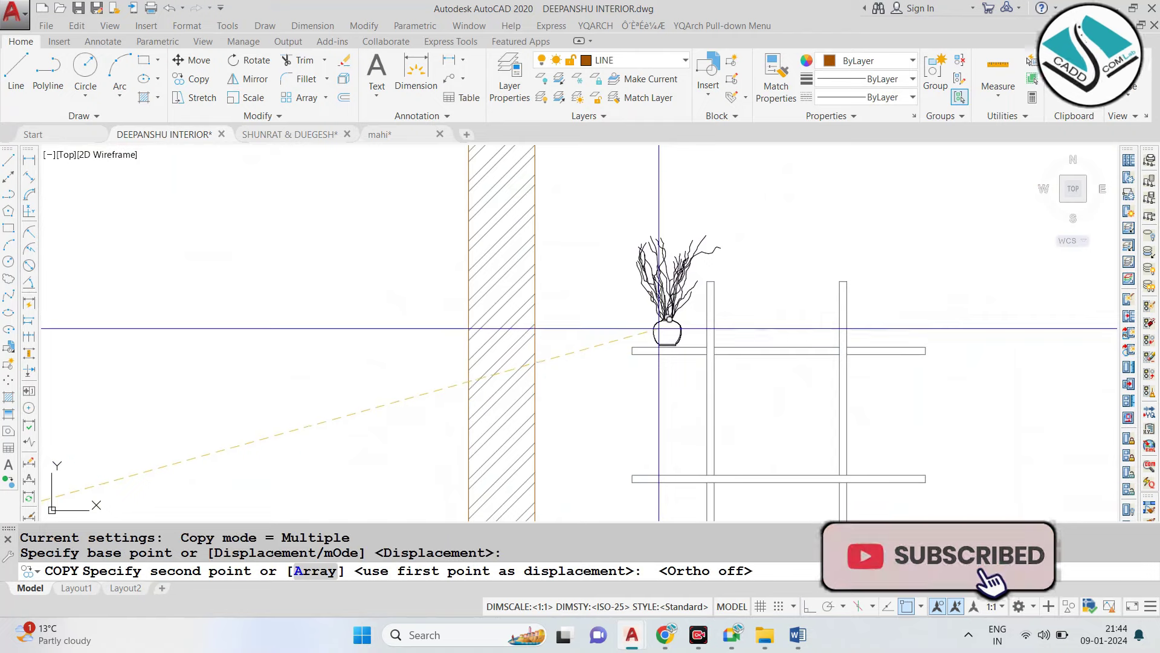
click(658, 328)
key(Escape)
Copy the footed pot from beside the lamp onto the upper E2 shelf.
scroll(659, 328, down, 5)
scroll(339, 374, up, 4)
scroll(327, 378, up, 3)
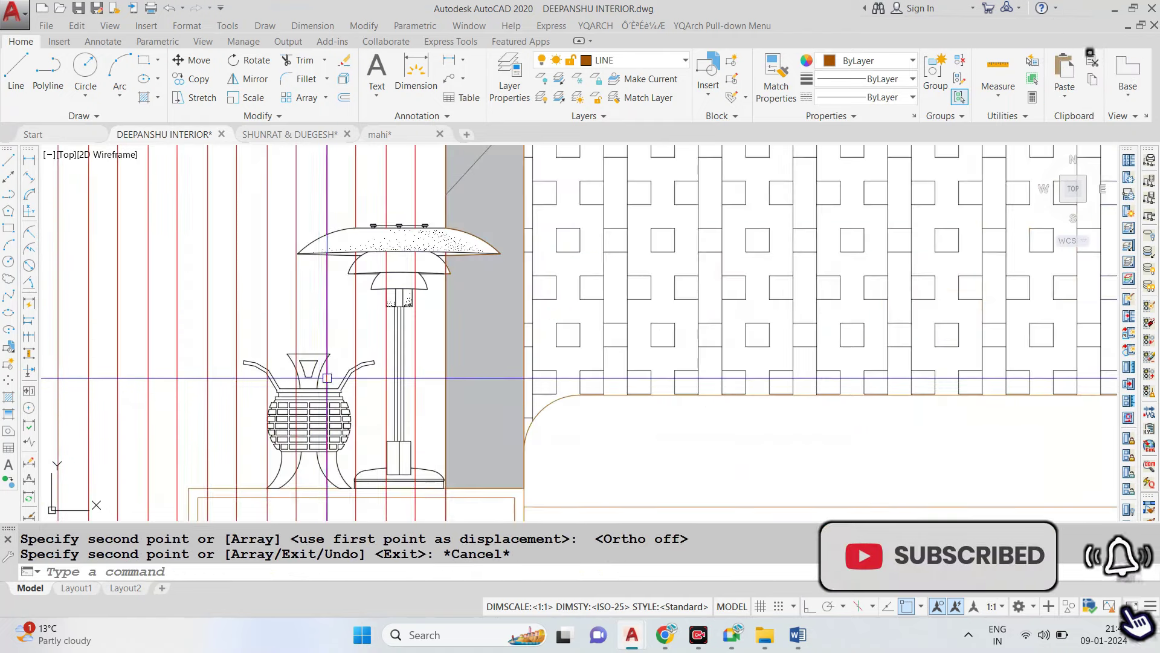
click(307, 411)
text(co)
key(Return)
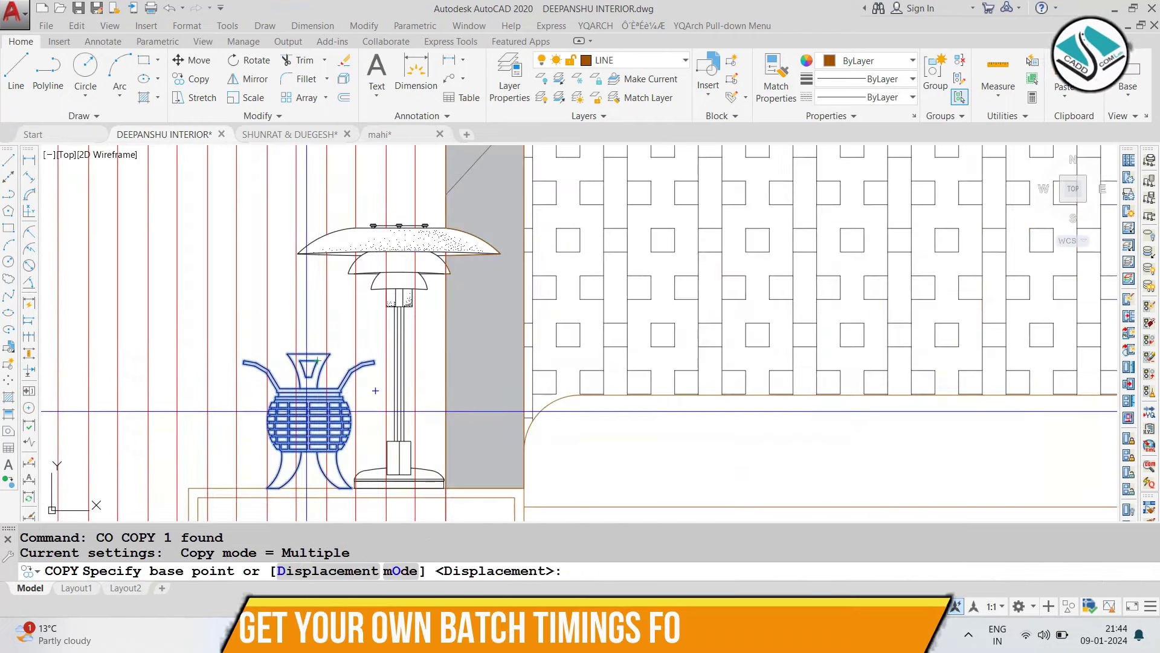
click(375, 390)
scroll(375, 391, down, 3)
scroll(604, 302, up, 3)
mouse_move(681, 266)
middle_down()
mouse_move(401, 415)
mouse_move(272, 435)
middle_up()
scroll(598, 302, up, 3)
click(765, 336)
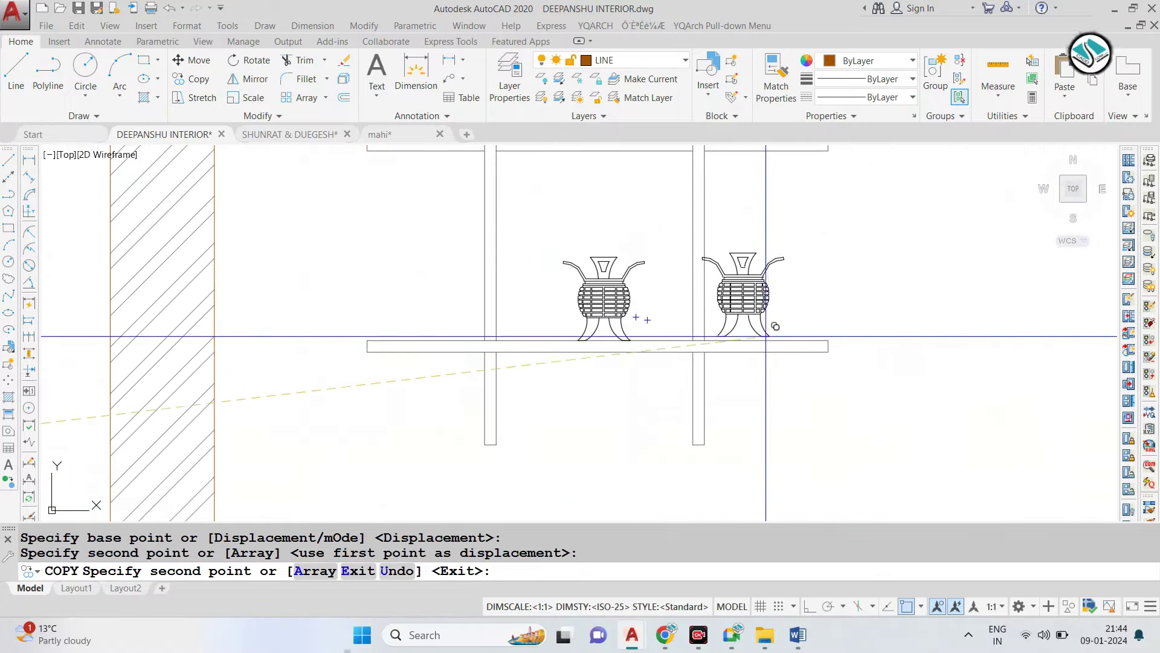
Place a second footed pot on the lower shelf and switch to the SHUNRAT & DUEGESH drawing.
middle_drag(735, 264, 689, 389)
click(745, 270)
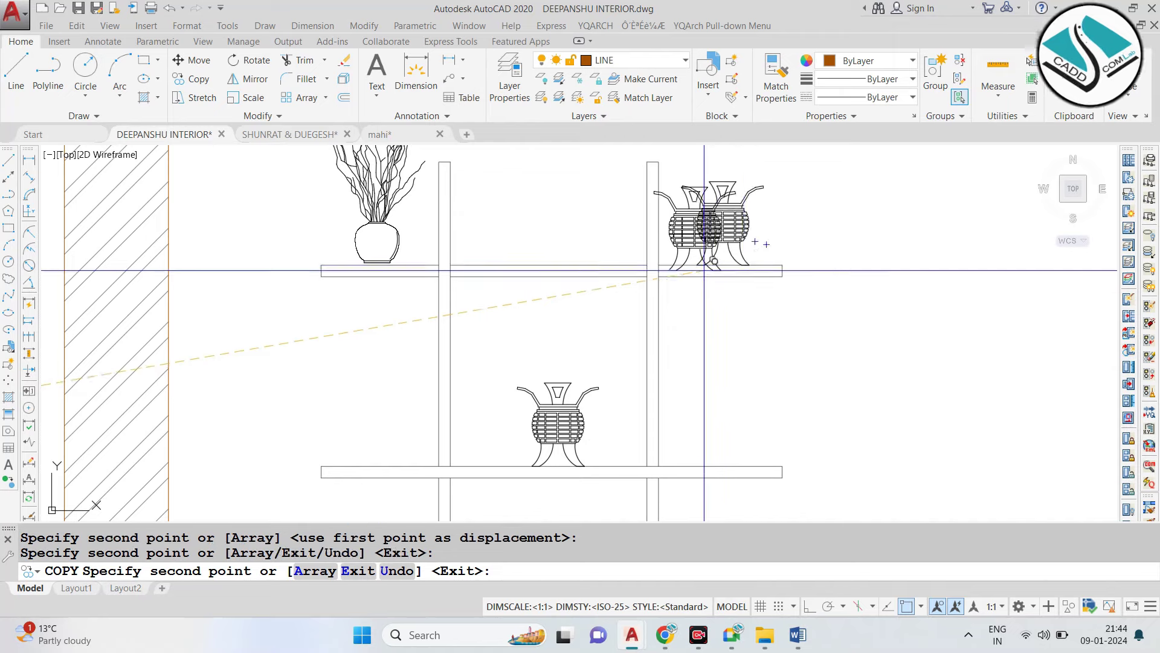
key(Escape)
key(Escape)
click(290, 134)
scroll(382, 316, down, 2)
Copy the wall painting and paste it into DEEPANSHU INTERIOR, then cancel the paste.
scroll(381, 316, up, 2)
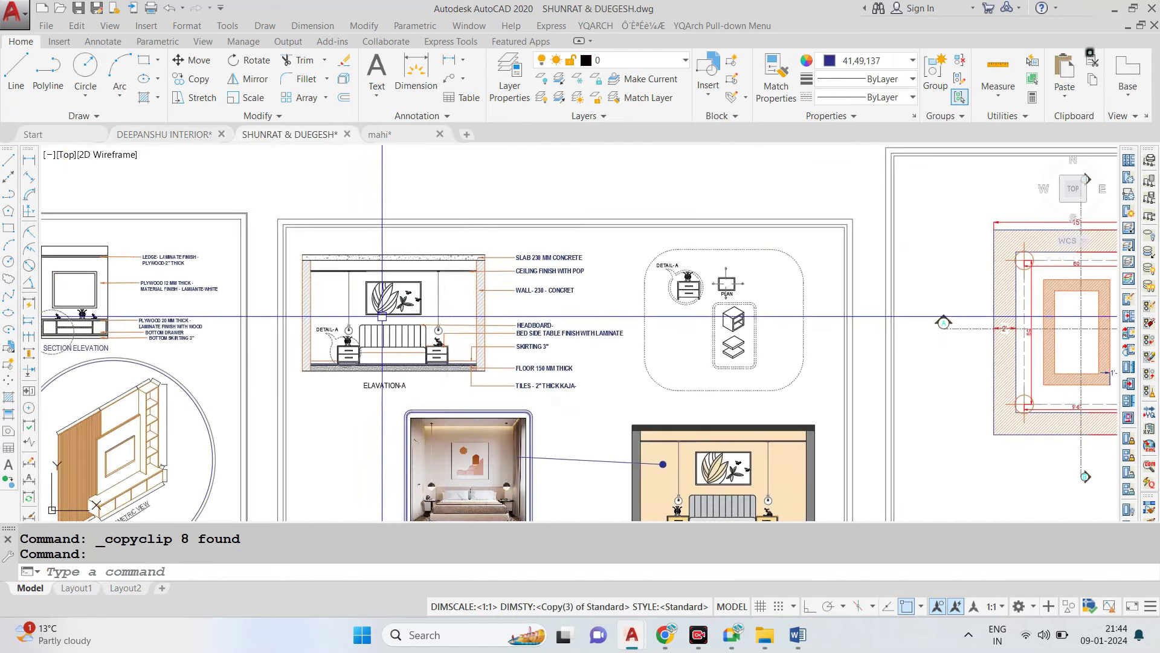
scroll(382, 316, up, 3)
scroll(439, 282, down, 5)
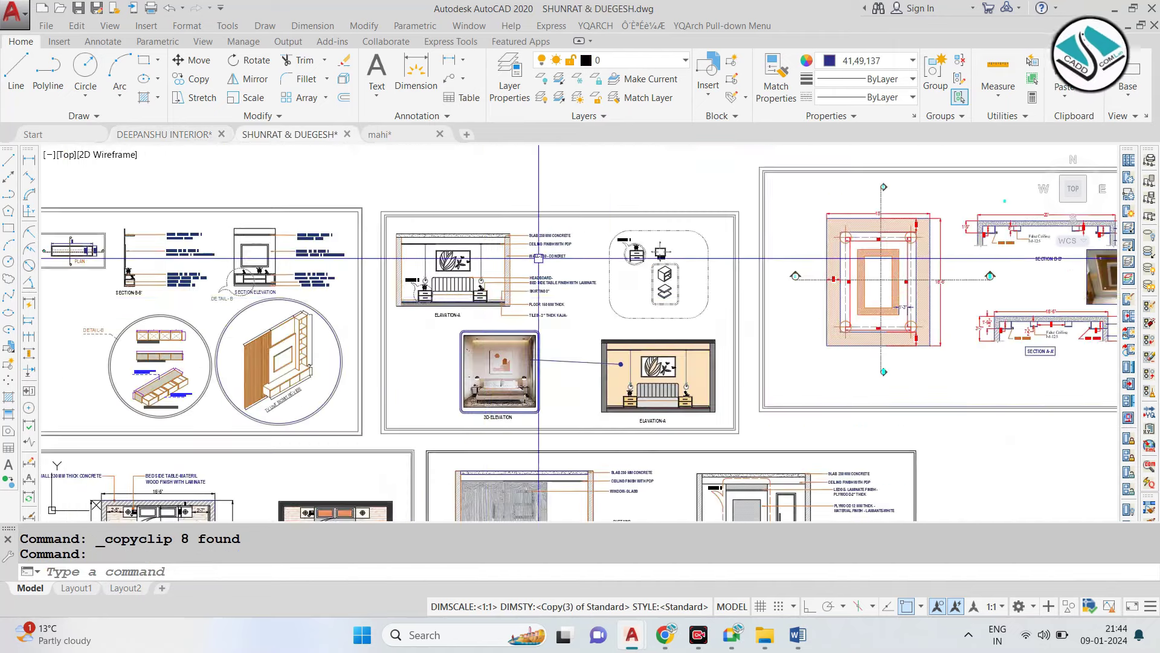
scroll(538, 258, up, 3)
scroll(539, 258, up, 2)
click(347, 187)
click(620, 379)
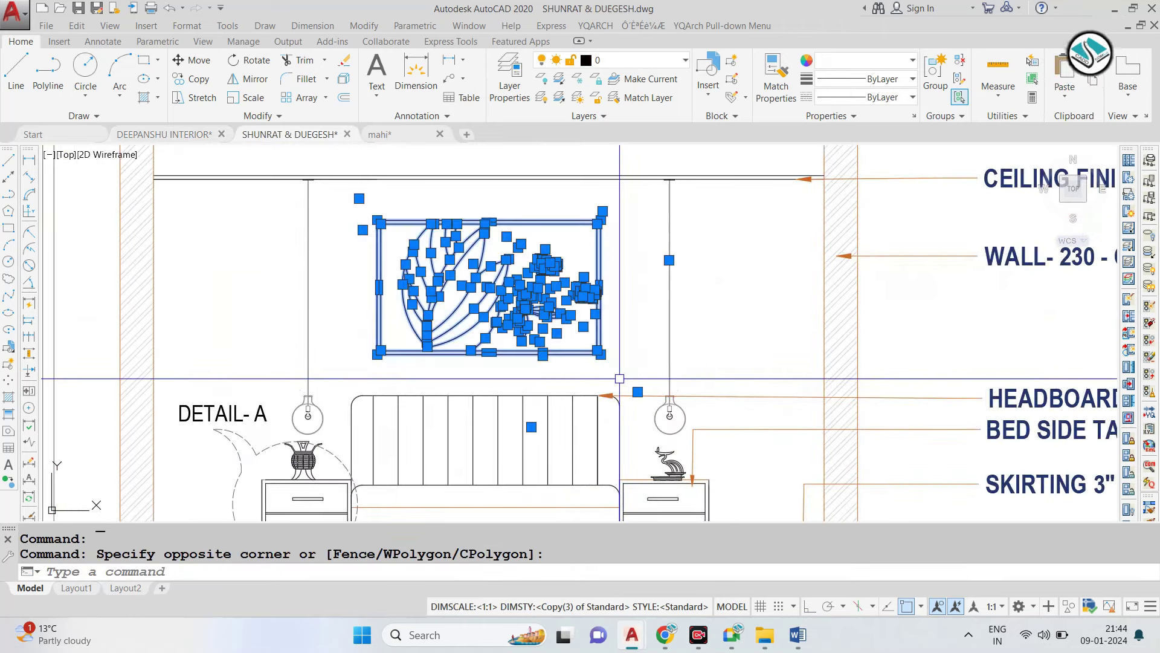
key(ctrl+c)
click(163, 134)
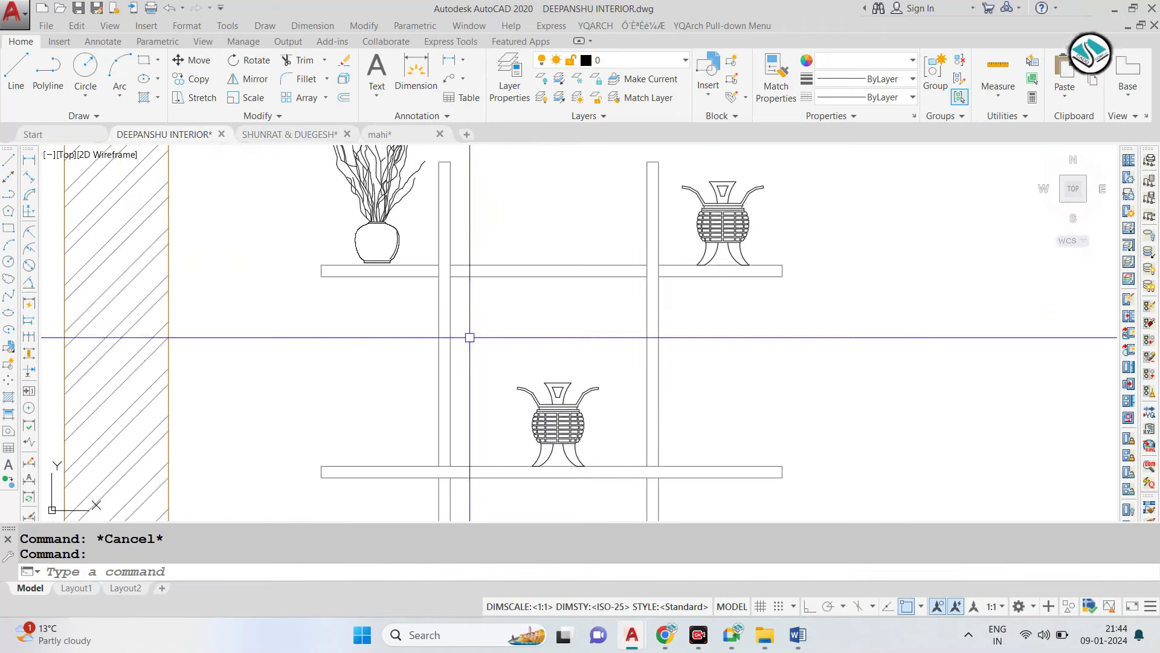
key(ctrl+v)
scroll(502, 381, down, 8)
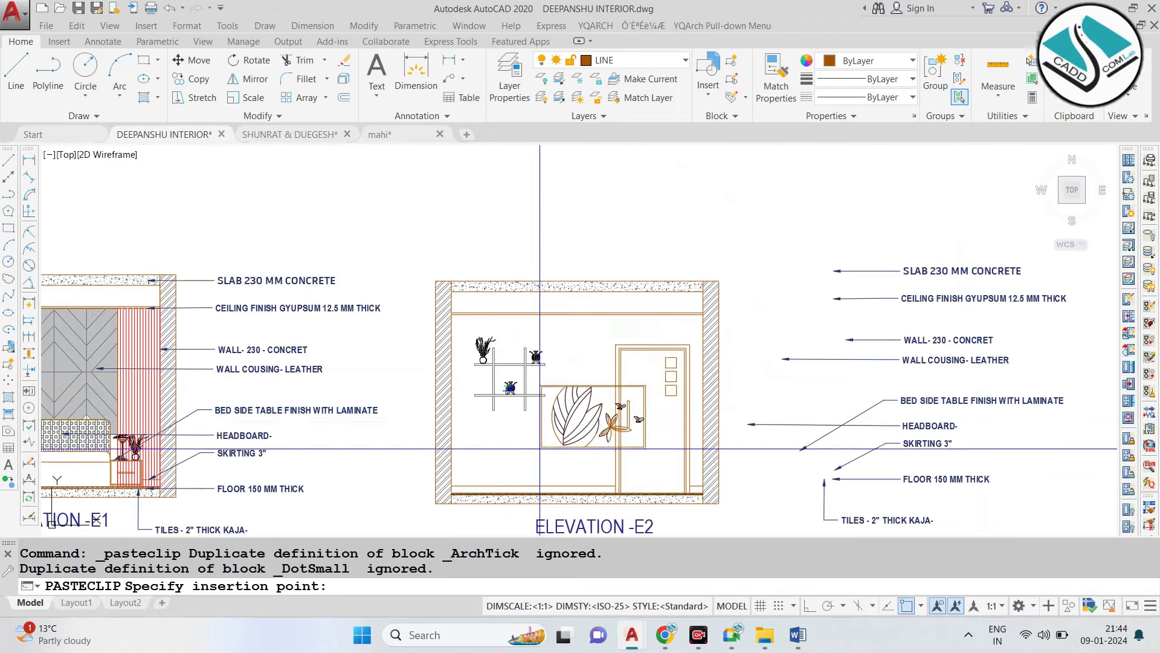
key(Escape)
scroll(492, 370, up, 4)
Copy the plant vase from the upper shelf onto the lower shelf.
click(460, 350)
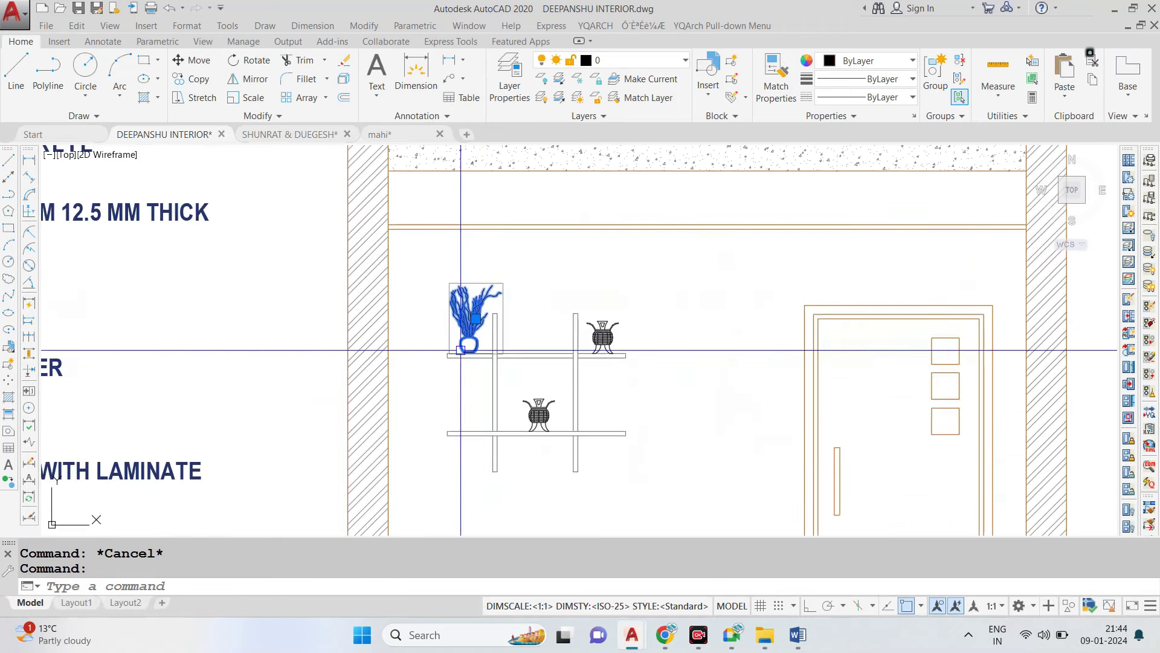
text(co)
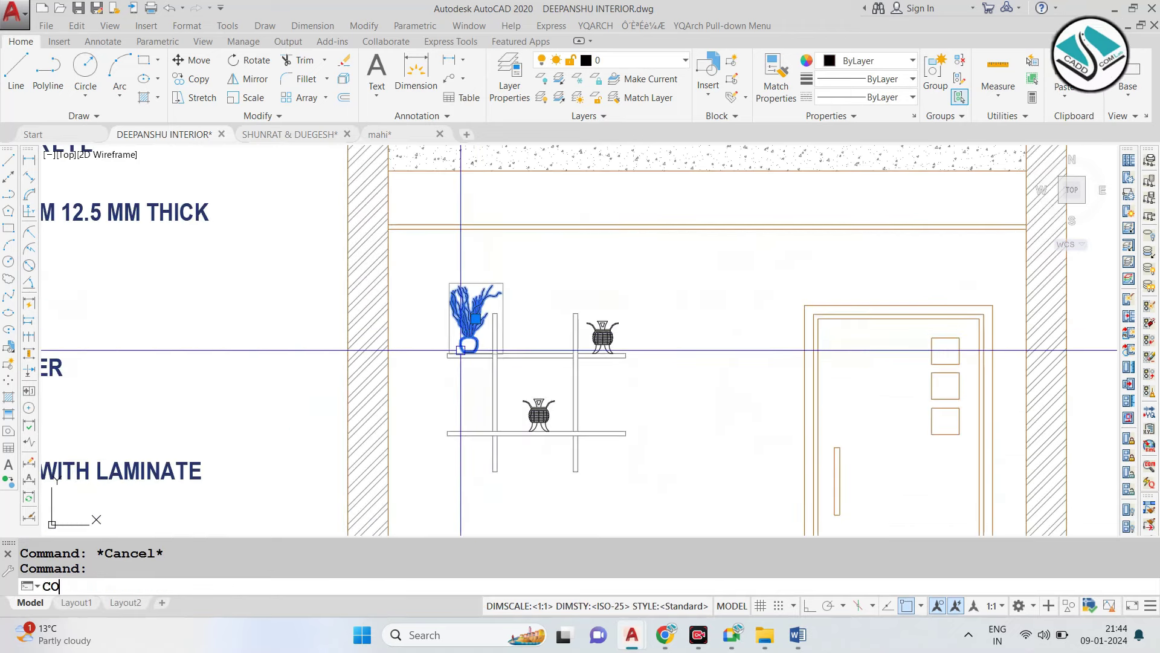
key(Return)
click(473, 339)
scroll(473, 339, up, 6)
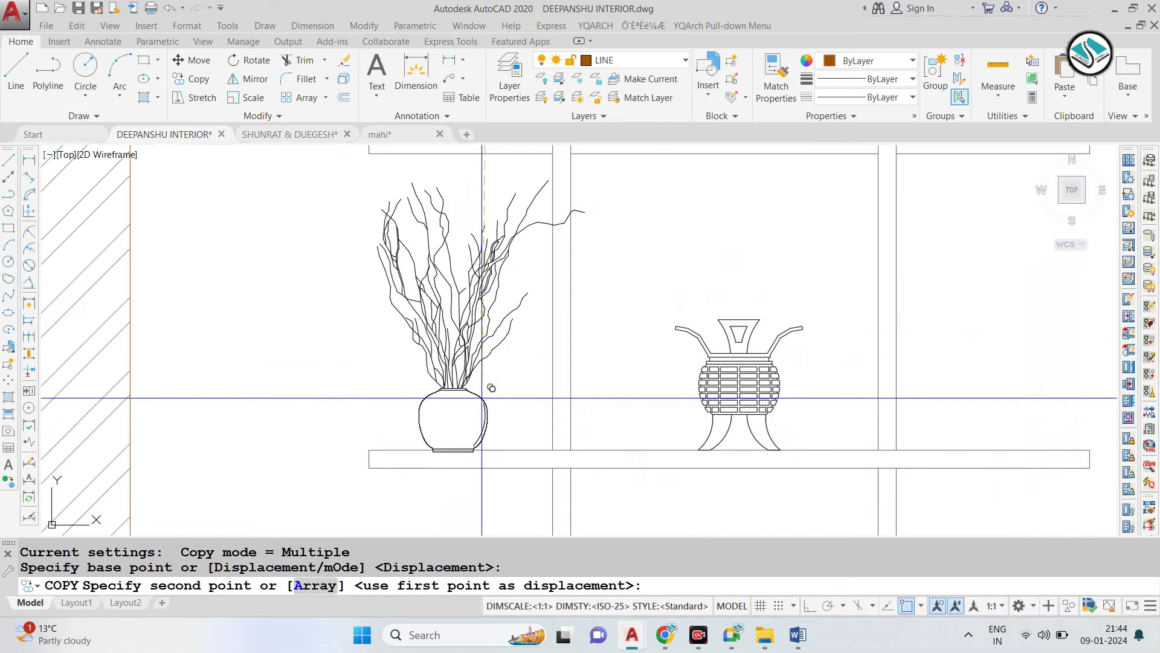
click(480, 395)
key(Escape)
Scale the new plant copy down from its foot.
drag(459, 362, 441, 384)
text(sc)
key(Return)
click(441, 383)
click(370, 389)
Select the smaller plant and begin moving it, then cancel the move.
click(548, 231)
click(390, 436)
text(nm)
key(BackSpace)
key(BackSpace)
text(m)
key(Return)
scroll(449, 367, up, 5)
click(449, 366)
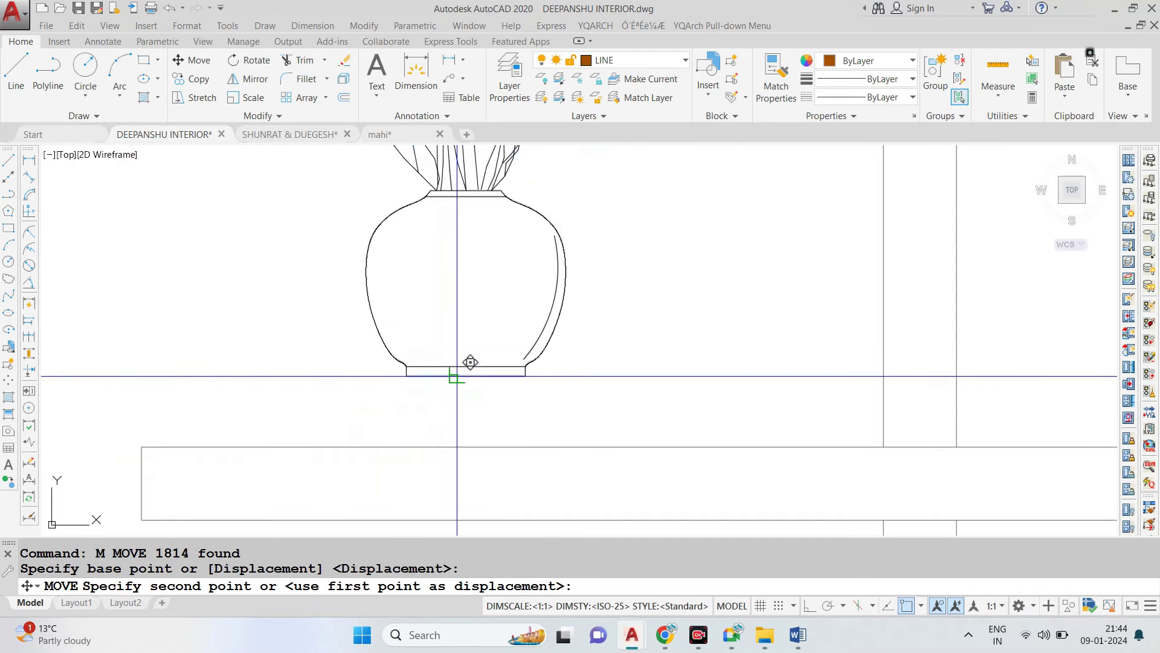
key(Escape)
Erase the pot on the upper shelf.
scroll(443, 325, down, 5)
scroll(442, 325, down, 3)
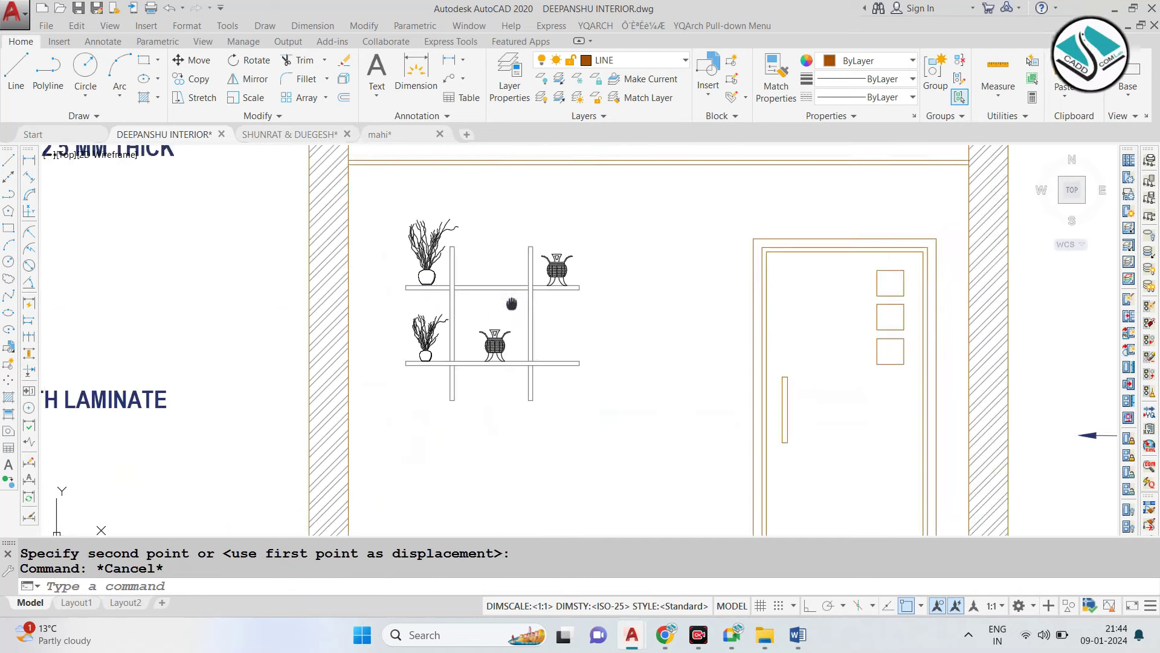
scroll(443, 324, up, 3)
click(587, 281)
text(e)
key(Return)
scroll(604, 284, down, 5)
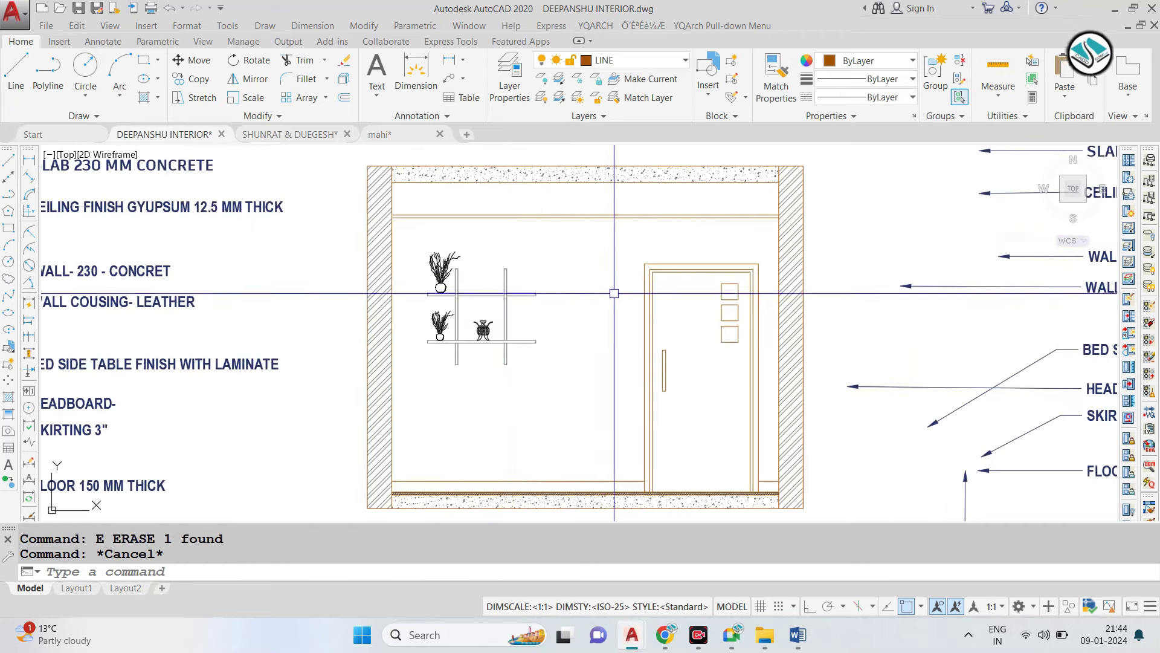
scroll(569, 310, up, 1)
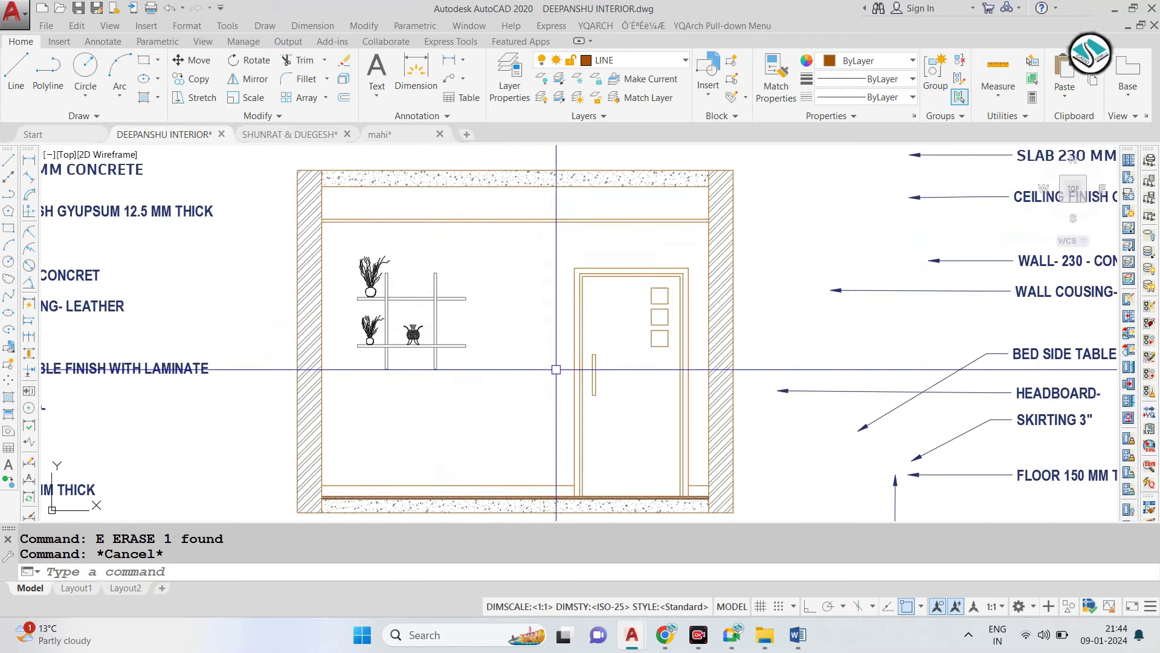
Select the shelf with its plants and begin moving it, then cancel.
click(483, 247)
click(344, 397)
text(m)
key(Return)
click(393, 393)
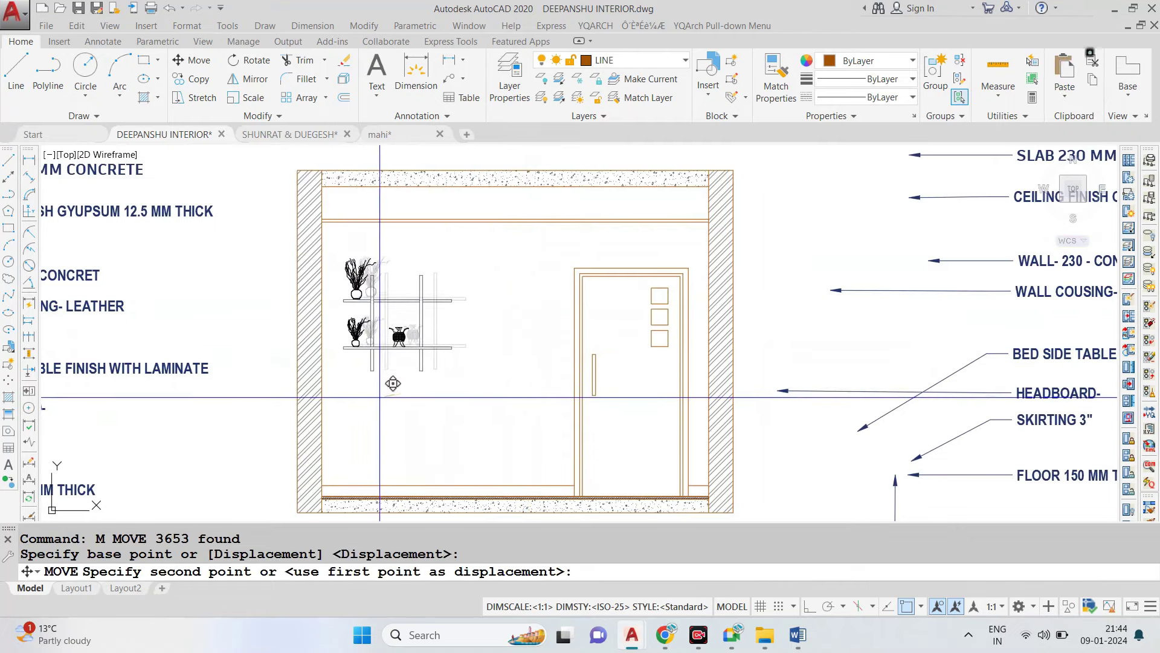
key(Escape)
scroll(622, 335, down, 4)
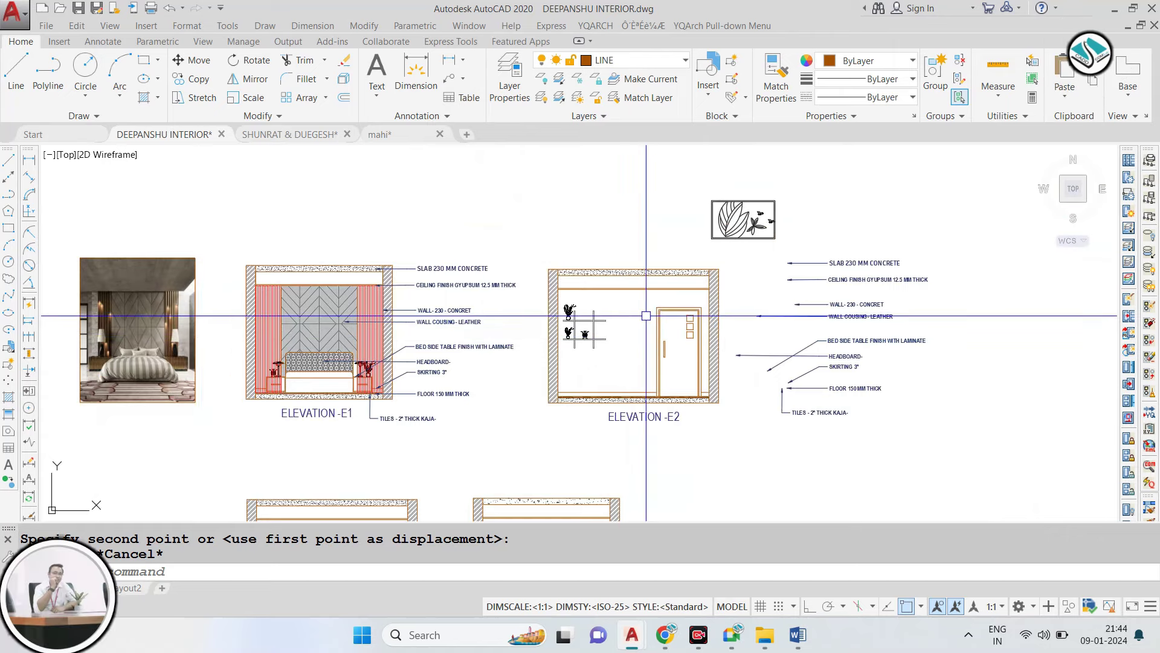
scroll(640, 316, up, 2)
scroll(641, 302, down, 2)
scroll(646, 254, up, 4)
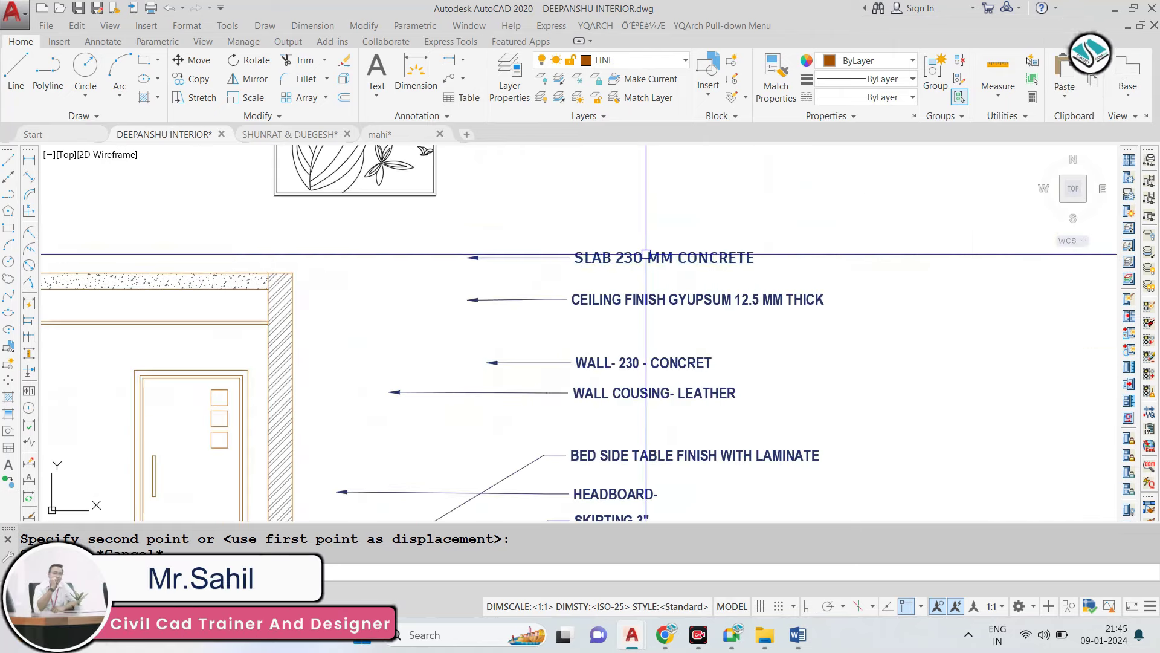
Move the slab concrete label to point at the E2 slab.
click(645, 255)
text(m)
key(Return)
click(467, 258)
middle_drag(293, 258, 431, 263)
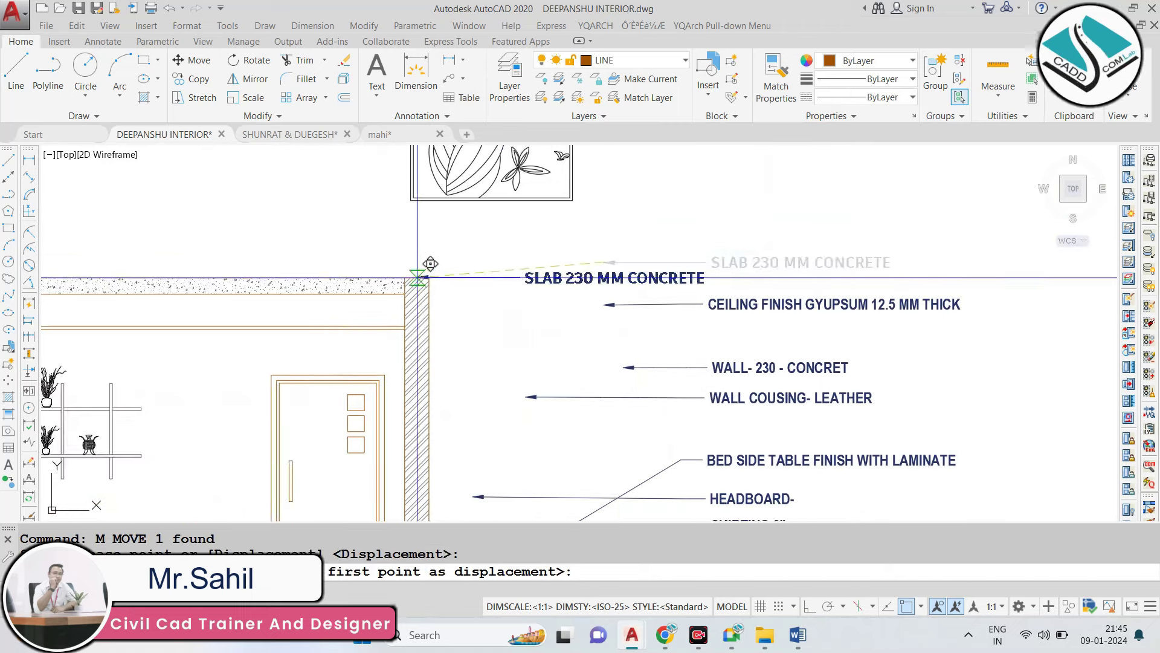
scroll(430, 263, up, 2)
click(383, 292)
scroll(383, 291, up, 1)
Move the ceiling finish label just under the slab label.
click(950, 248)
text(m)
key(Return)
click(685, 246)
click(334, 280)
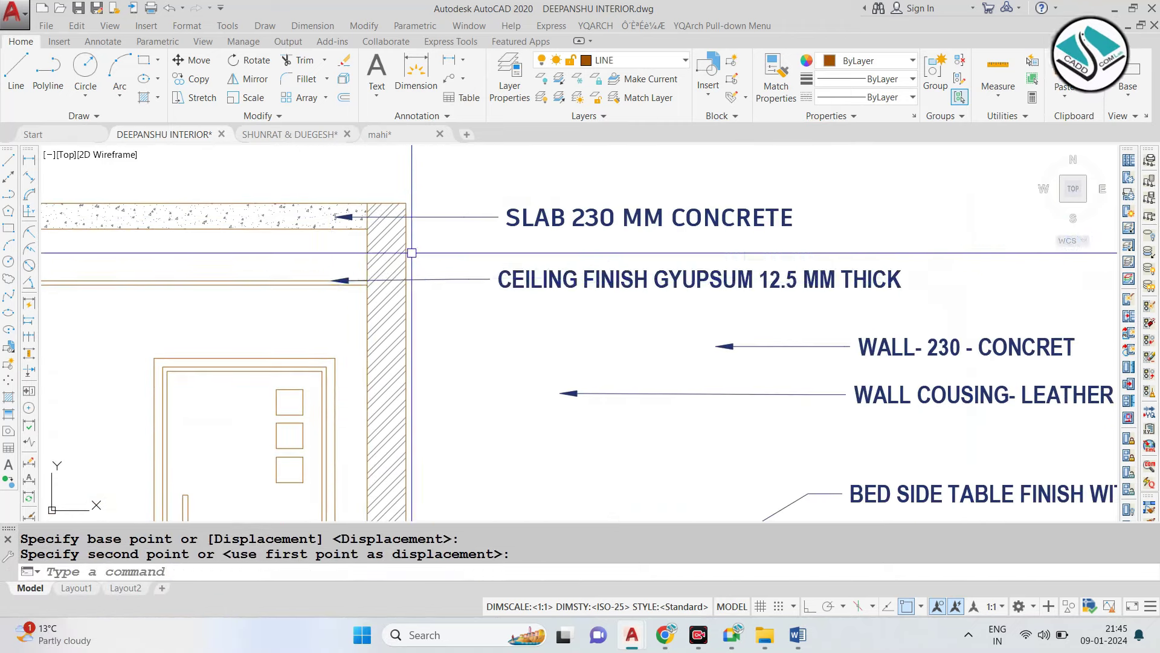
scroll(411, 253, down, 2)
scroll(556, 287, up, 2)
Move the wall concrete label closer to the wall.
click(580, 287)
text(m)
key(Return)
click(562, 292)
click(211, 292)
Delete the wall cousing leather and bedside table finish labels.
middle_drag(733, 336, 916, 242)
click(916, 242)
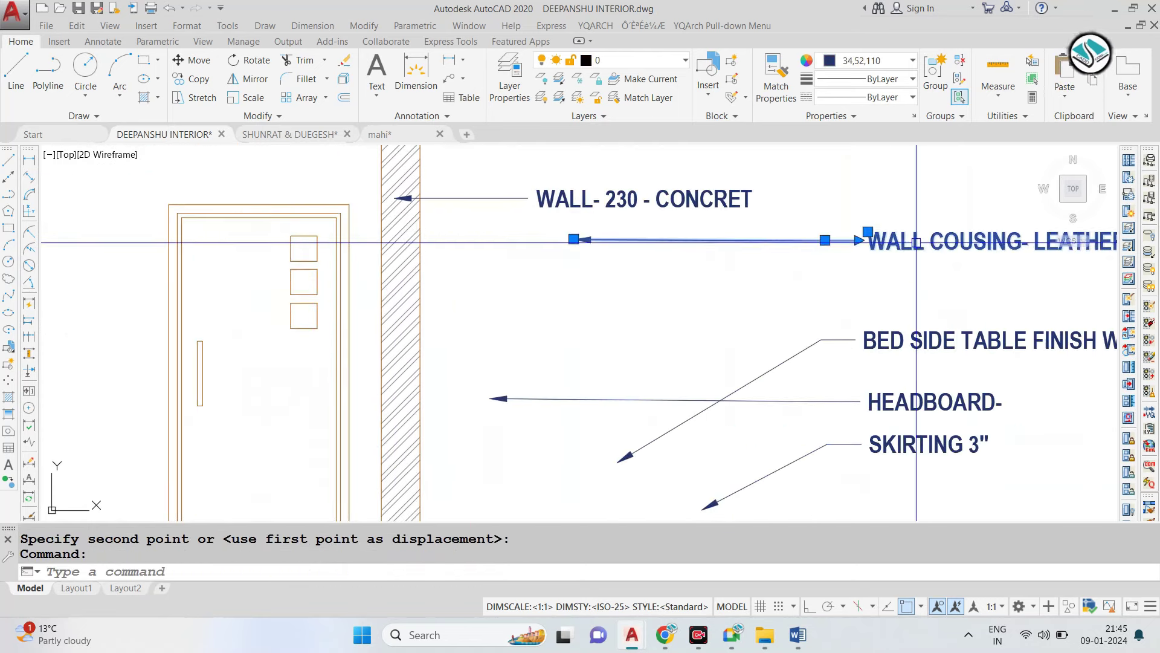
scroll(748, 257, down, 3)
text(e)
key(Return)
scroll(813, 288, up, 1)
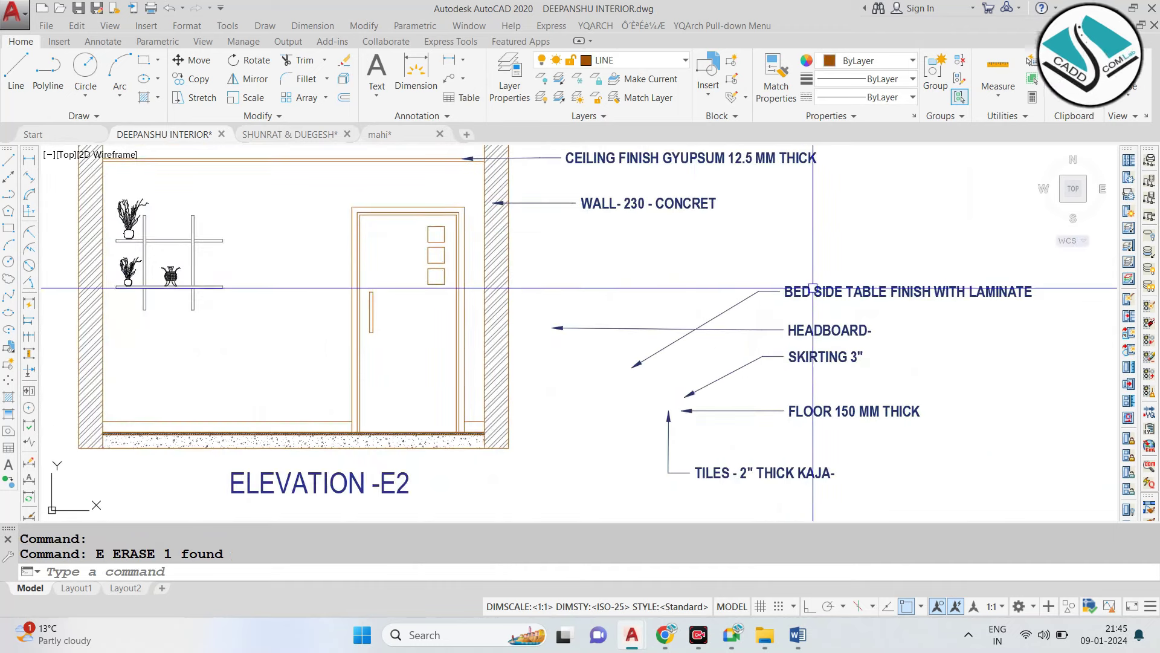
key(Return)
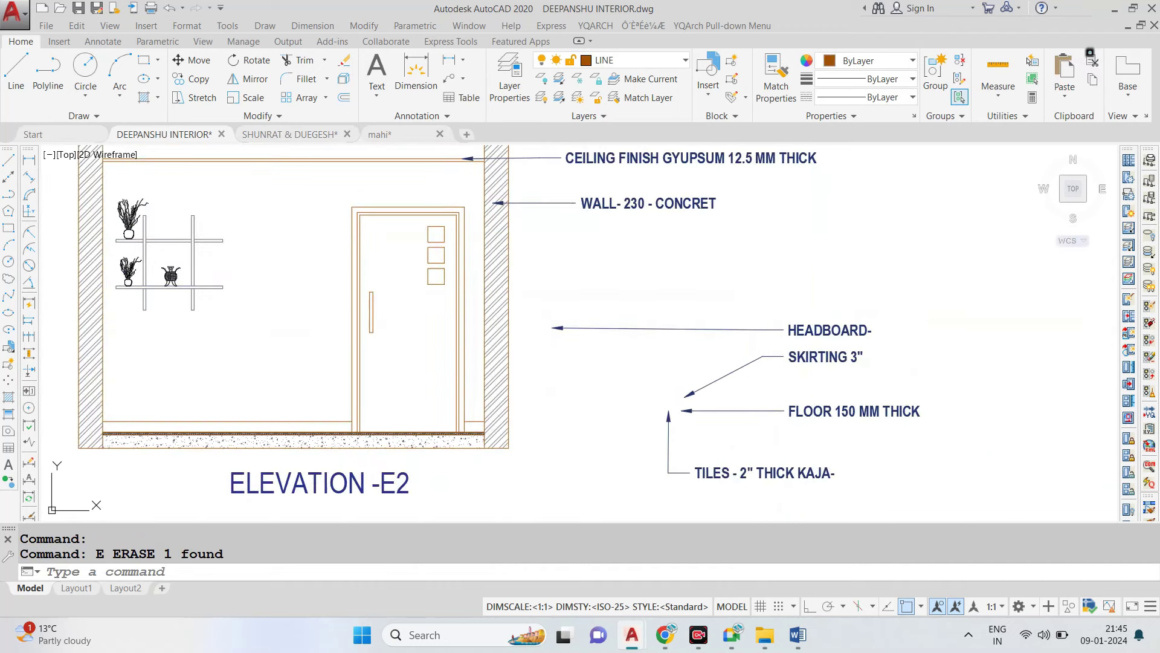
Move the SKIRTING leader to its new spot by the floor.
text(m)
key(Return)
click(685, 397)
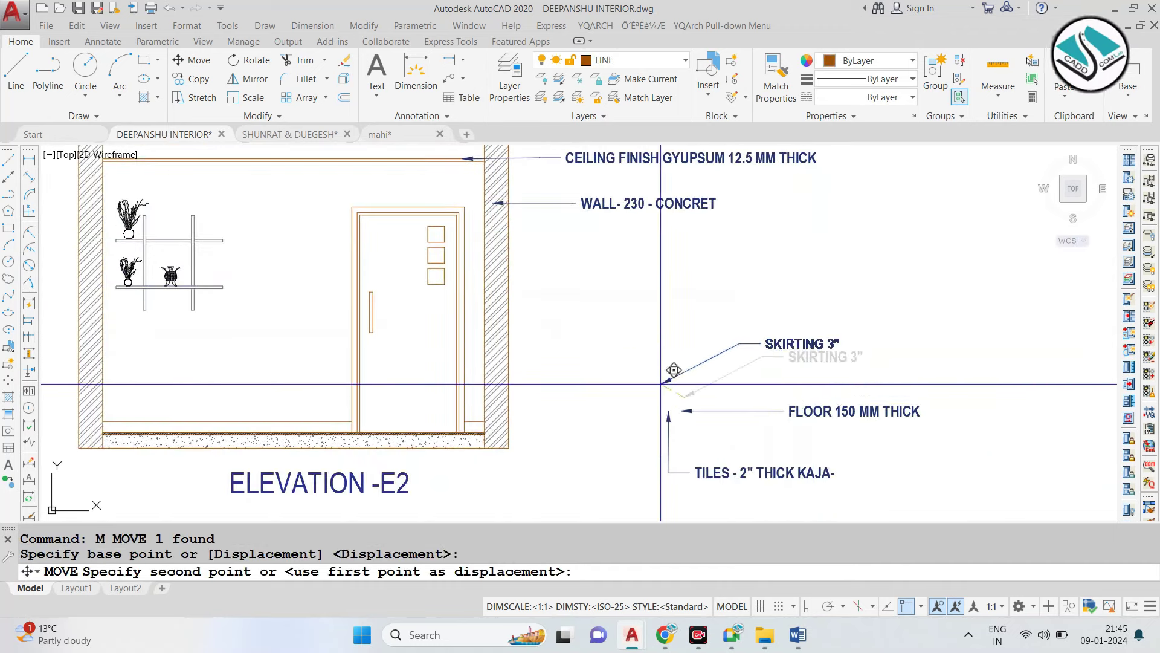
scroll(484, 423, up, 4)
scroll(488, 445, down, 3)
scroll(408, 322, up, 1)
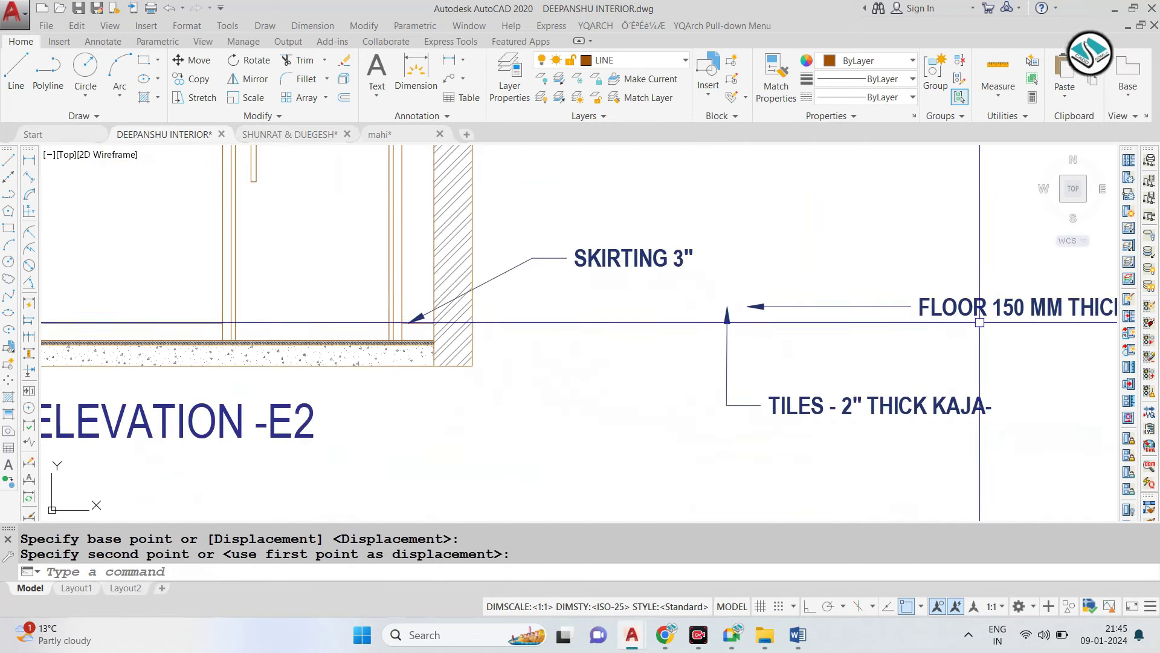
click(408, 322)
Move the FLOOR and TILES leaders beside the E2 floor slab.
click(846, 306)
text(m)
key(Return)
click(736, 301)
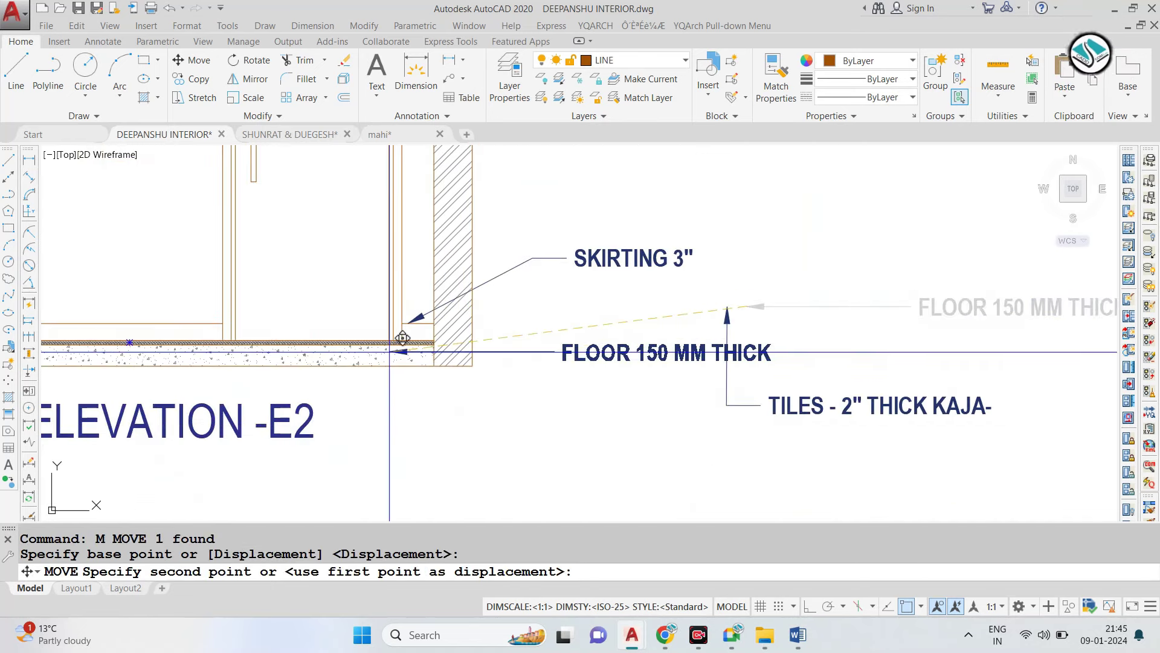
click(390, 352)
click(834, 401)
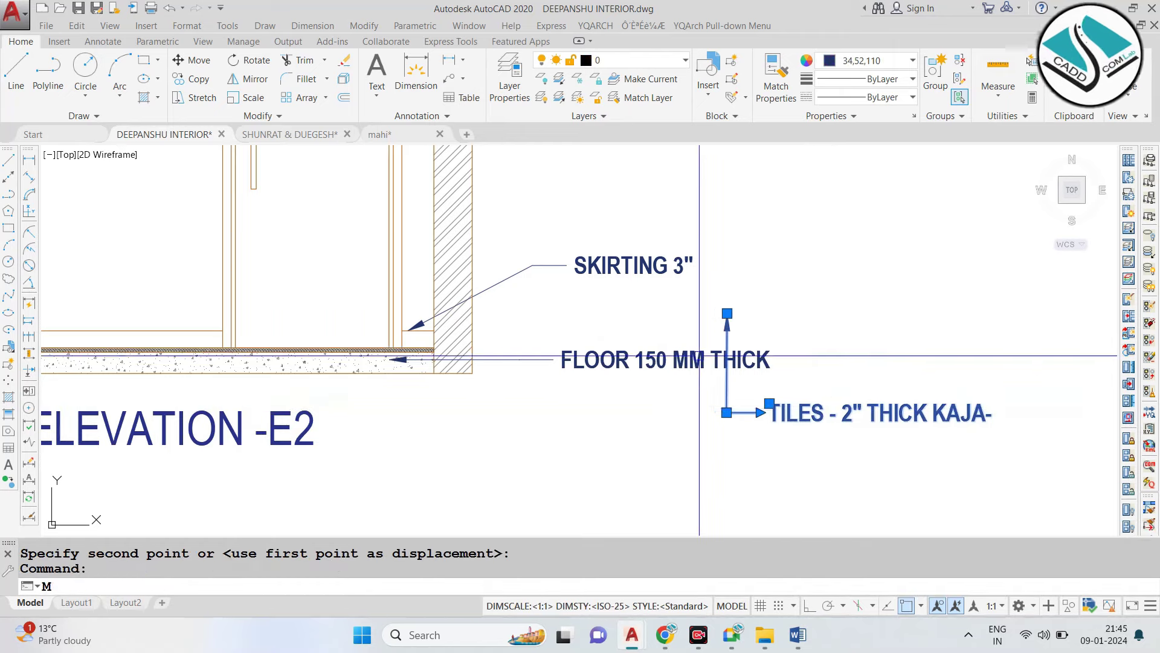
text(m)
key(Return)
click(727, 313)
click(379, 371)
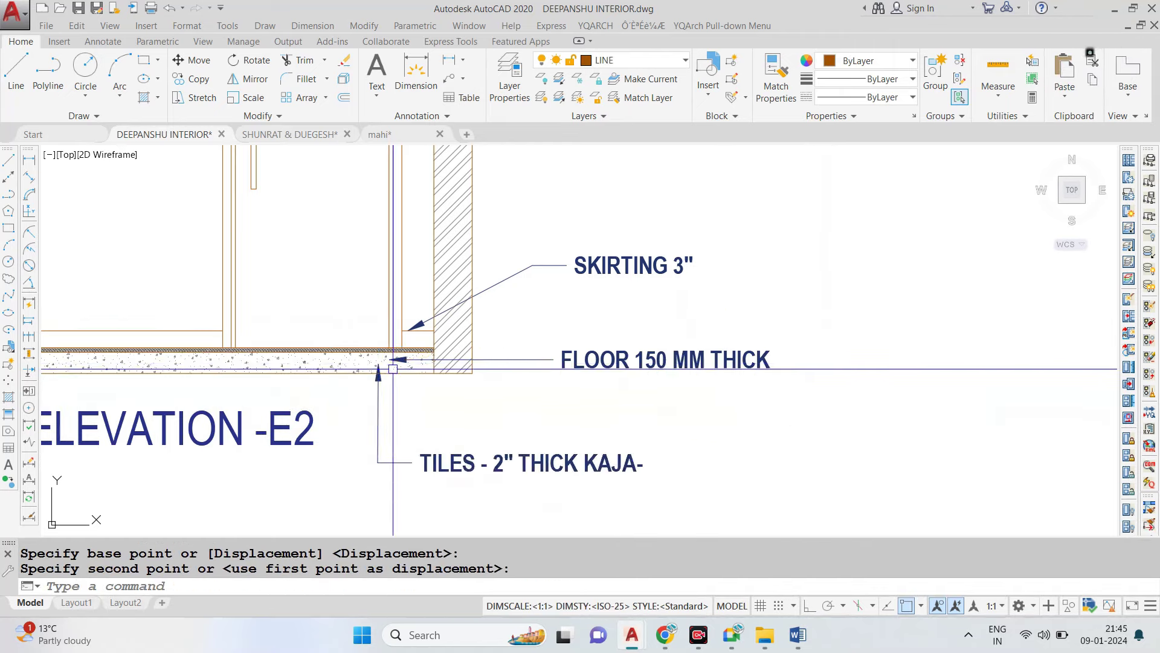
Select elevation E2 and try shifting it right, cancelling the move.
scroll(429, 431, down, 5)
scroll(511, 282, up, 2)
scroll(544, 284, down, 2)
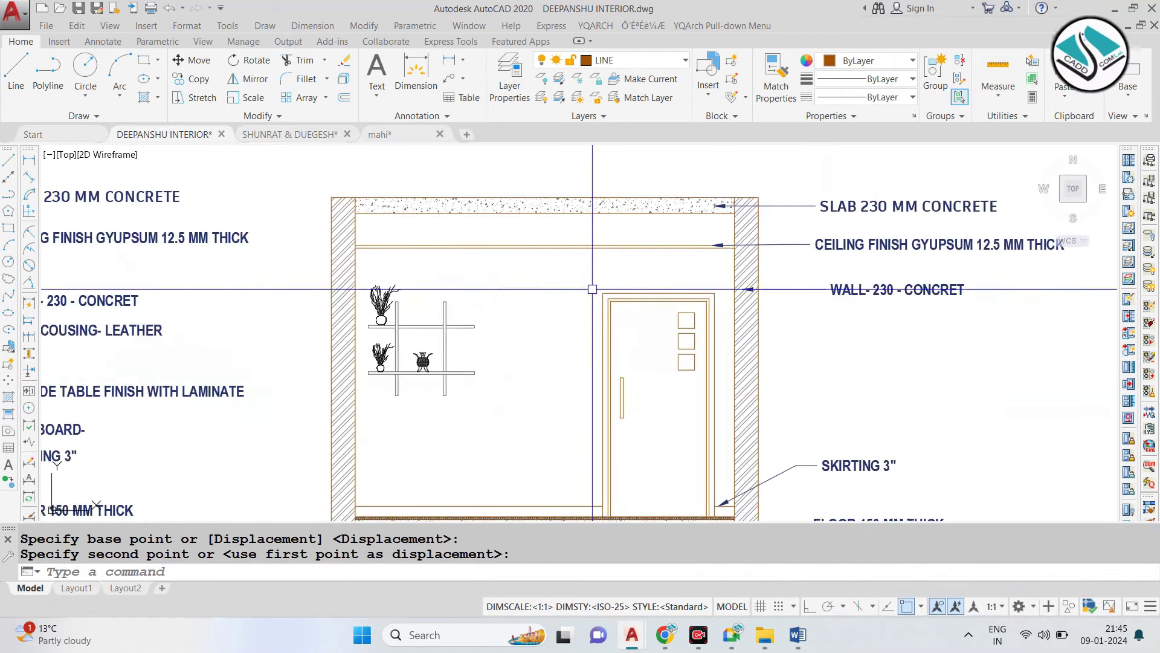
scroll(590, 285, down, 2)
click(920, 201)
click(326, 446)
middle_drag(326, 446, 163, 409)
text(m)
key(Return)
click(270, 398)
click(470, 398)
key(Escape)
click(828, 148)
Mirror the SLAB, CEILING and WALL leaders to the left side, keeping the originals.
click(793, 278)
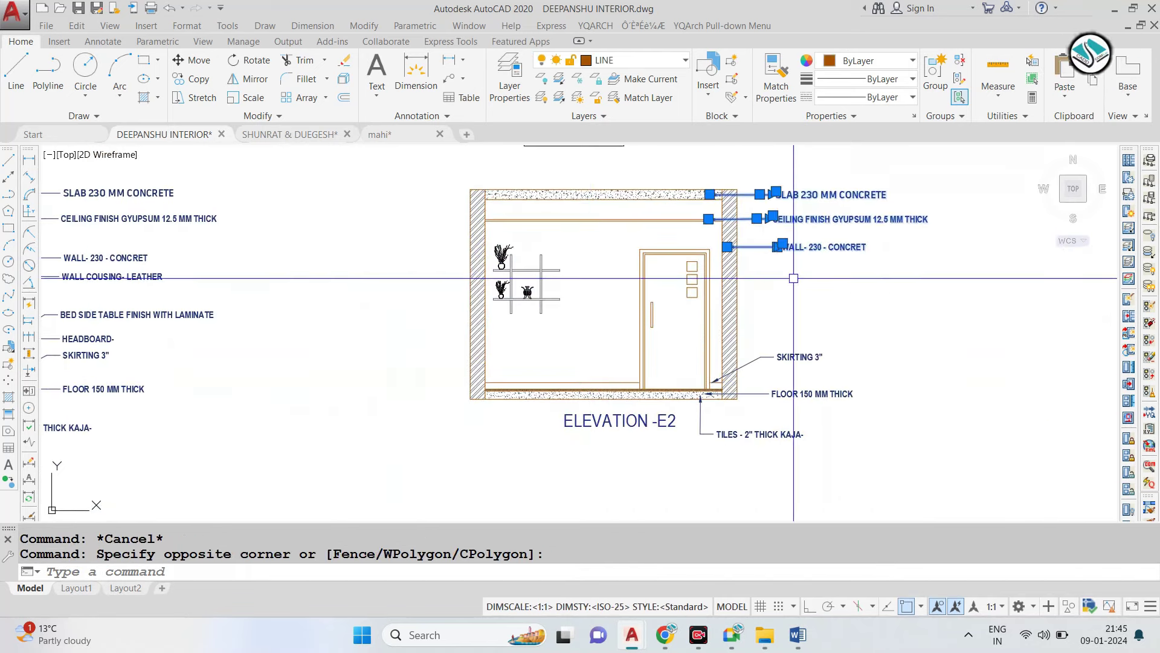
key(Return)
click(603, 219)
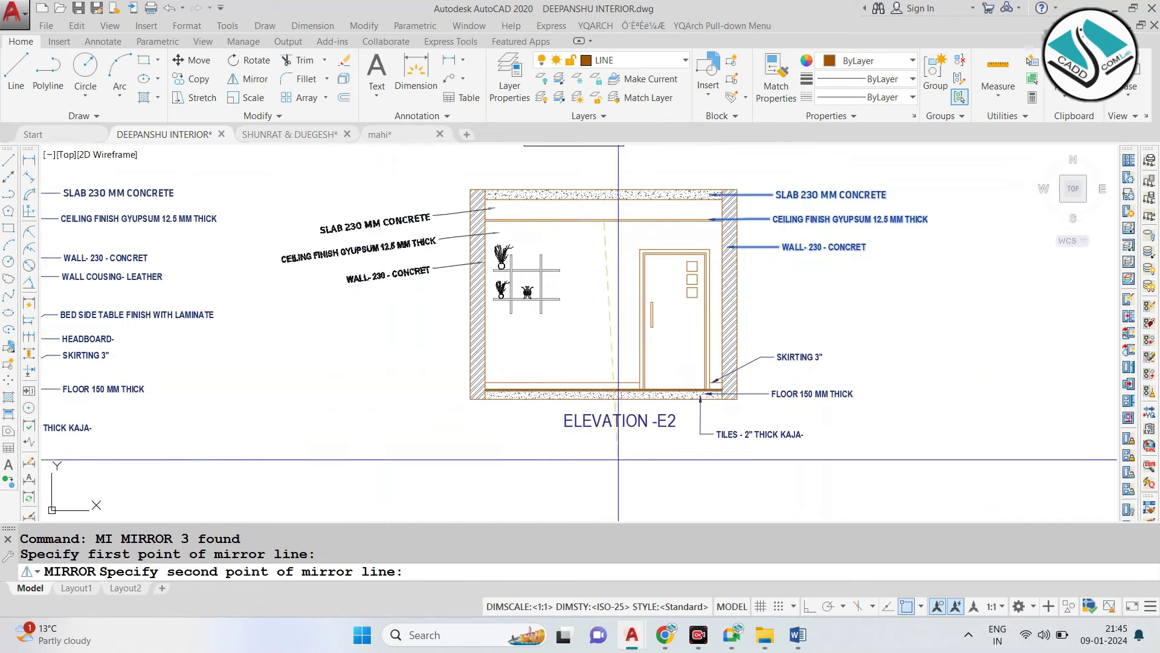
click(663, 503)
key(Return)
Erase the unneeded mirrored SLAB label.
scroll(415, 302, up, 5)
click(471, 161)
click(332, 306)
key(e)
key(Return)
Move the mirrored WALL leader so its arrow points at the shelf line.
scroll(449, 354, up, 3)
click(440, 251)
click(356, 389)
text(m)
key(Return)
click(616, 332)
click(743, 420)
click(510, 418)
text(m)
key(Return)
click(617, 414)
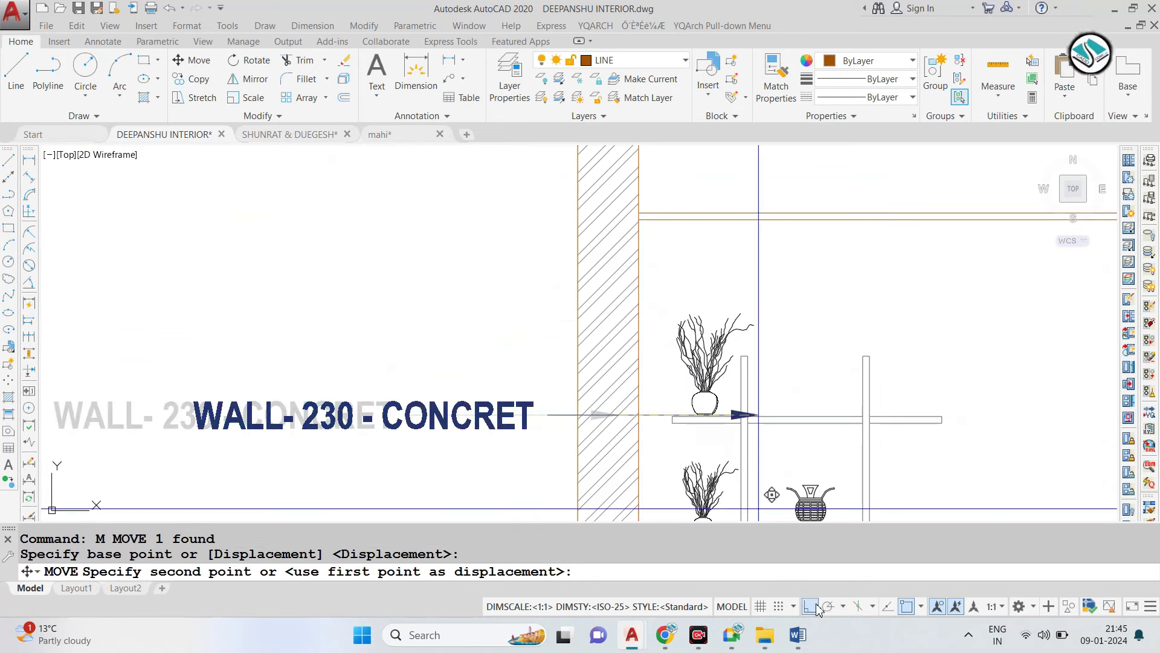
scroll(684, 423, down, 2)
key(Escape)
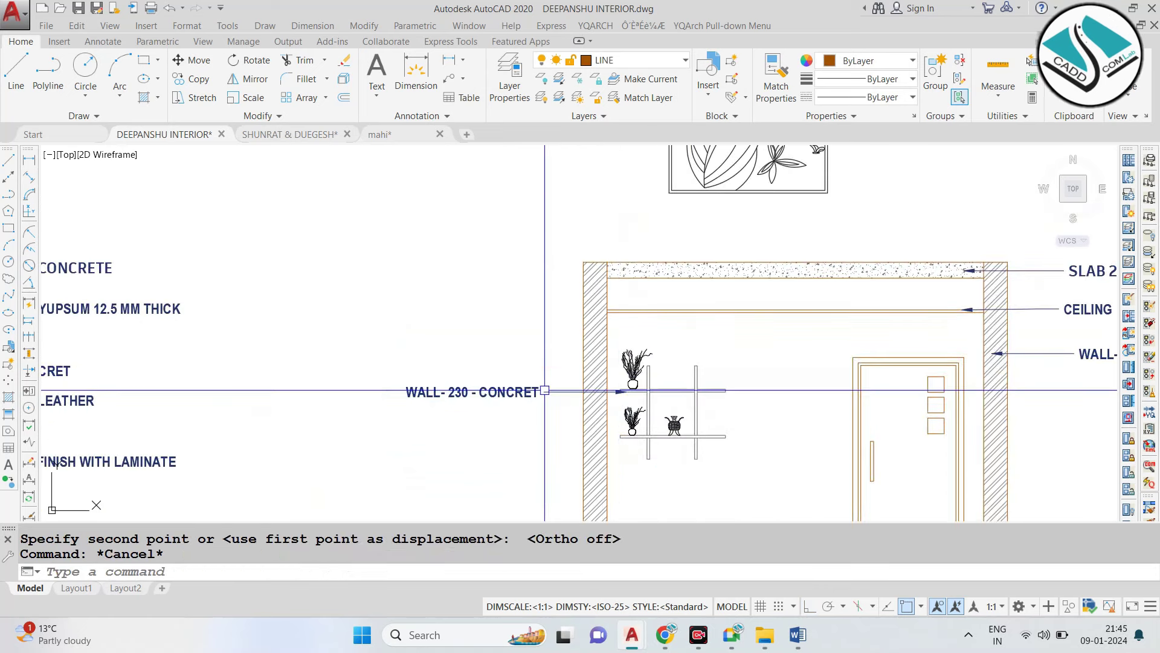
Start rewriting the shelf leader's text to read 'WOODEN -'.
scroll(481, 398, up, 1)
double_click(481, 398)
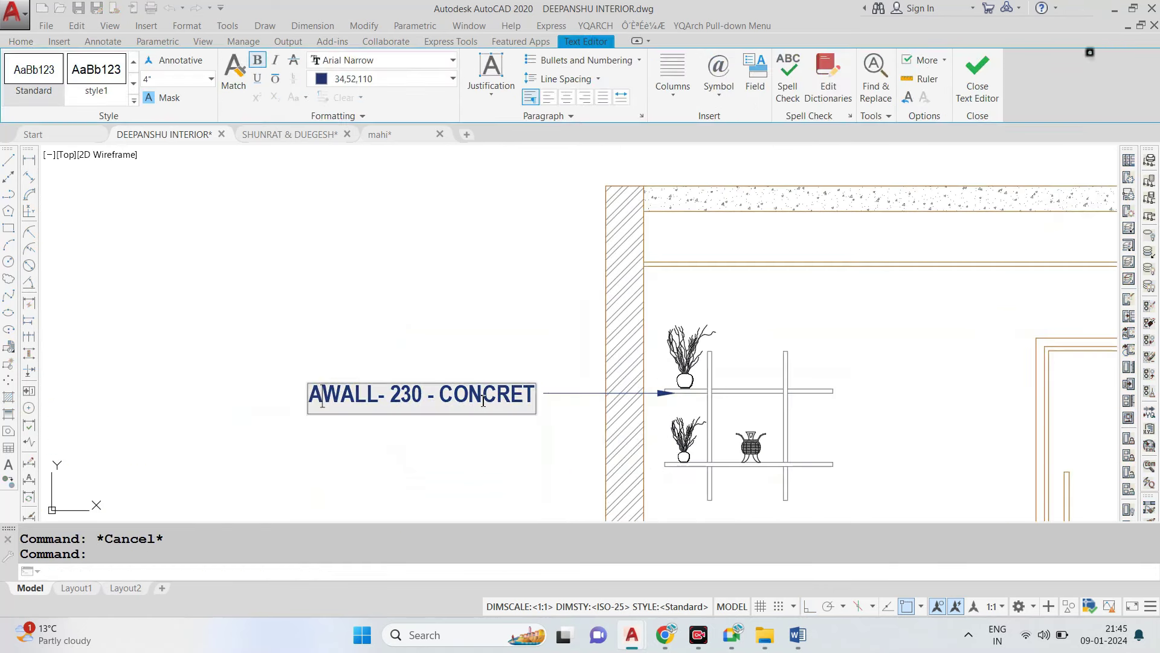
text(WOODEN -)
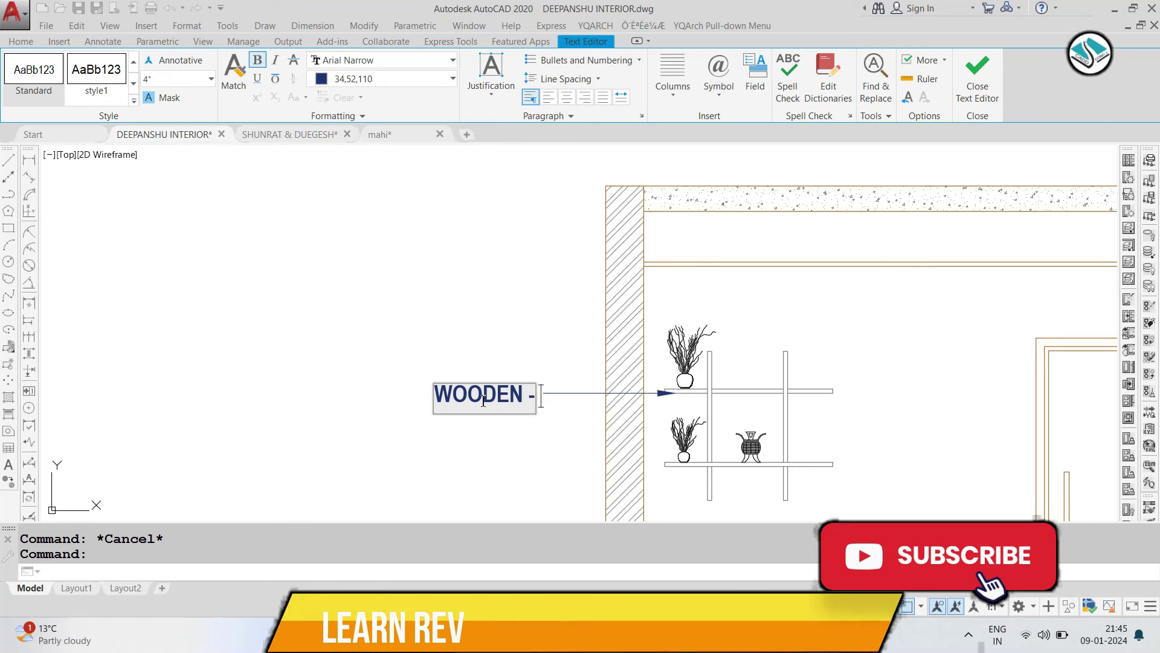
click(977, 88)
middle_drag(908, 429, 712, 440)
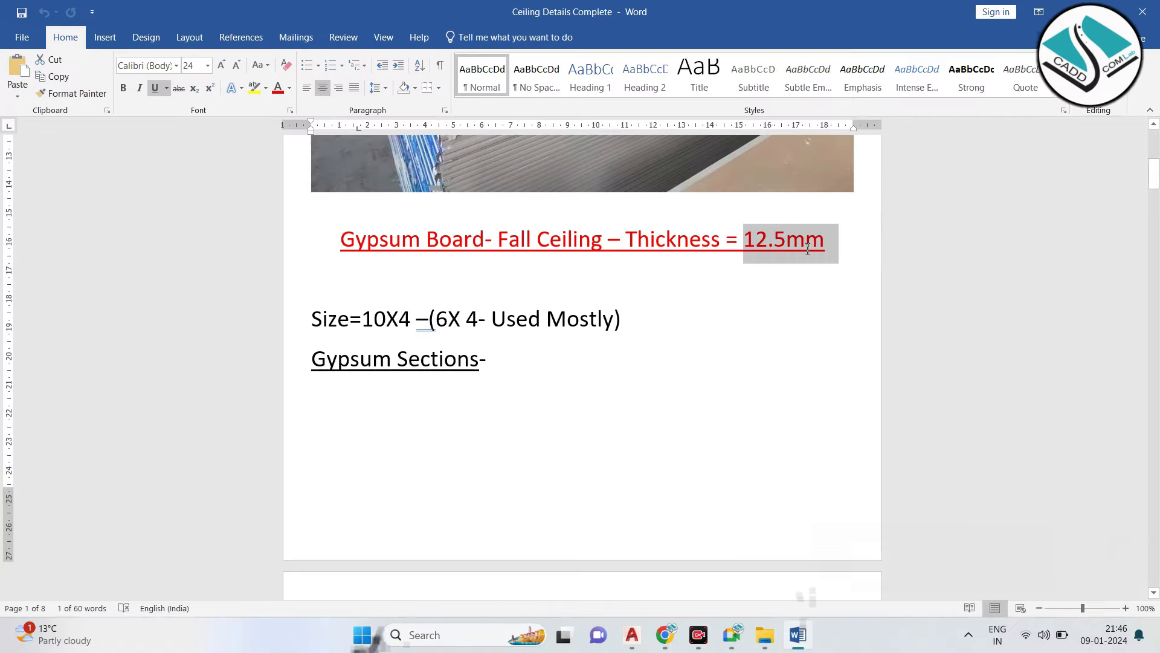
drag(831, 239, 180, 221)
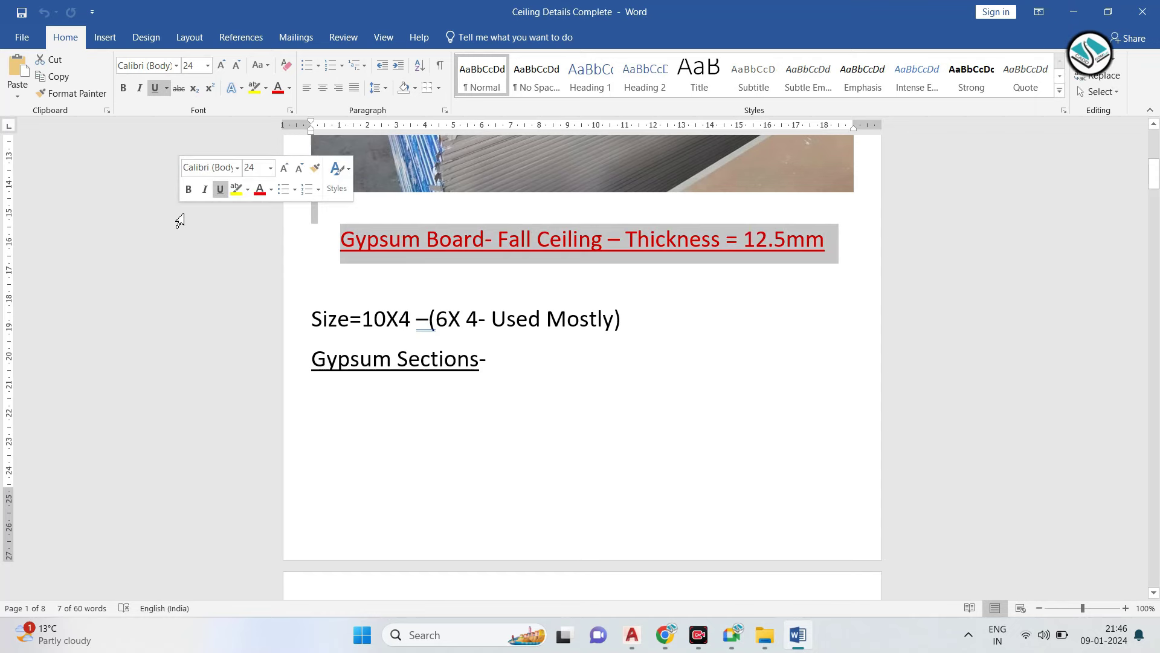
click(1086, 13)
scroll(510, 277, up, 3)
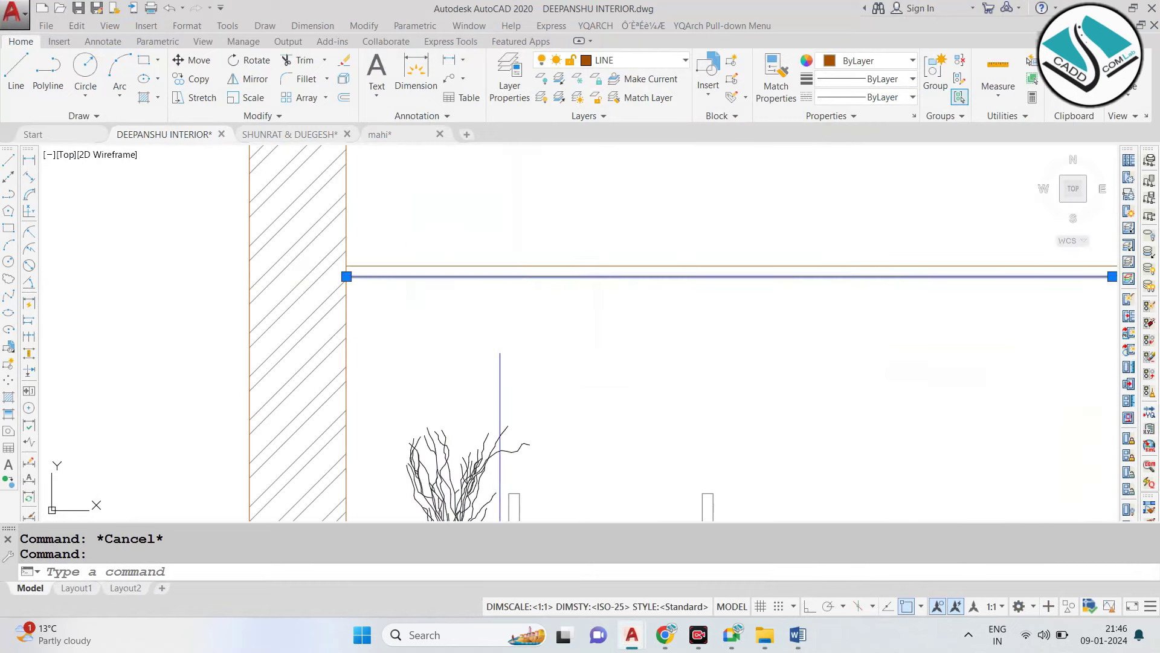
Erase the doubled horizontal ceiling line.
text(e)
key(Return)
scroll(539, 368, down, 4)
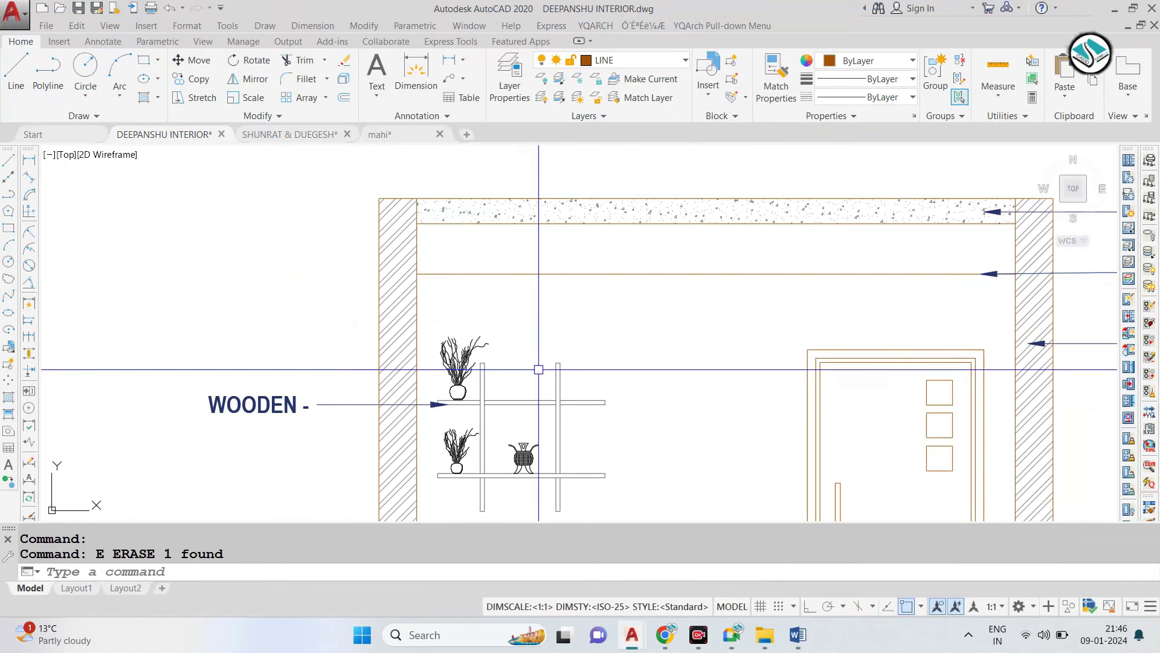
text(O)
Offset the ceiling line by .5 to place a new finish line just below it.
key(Return)
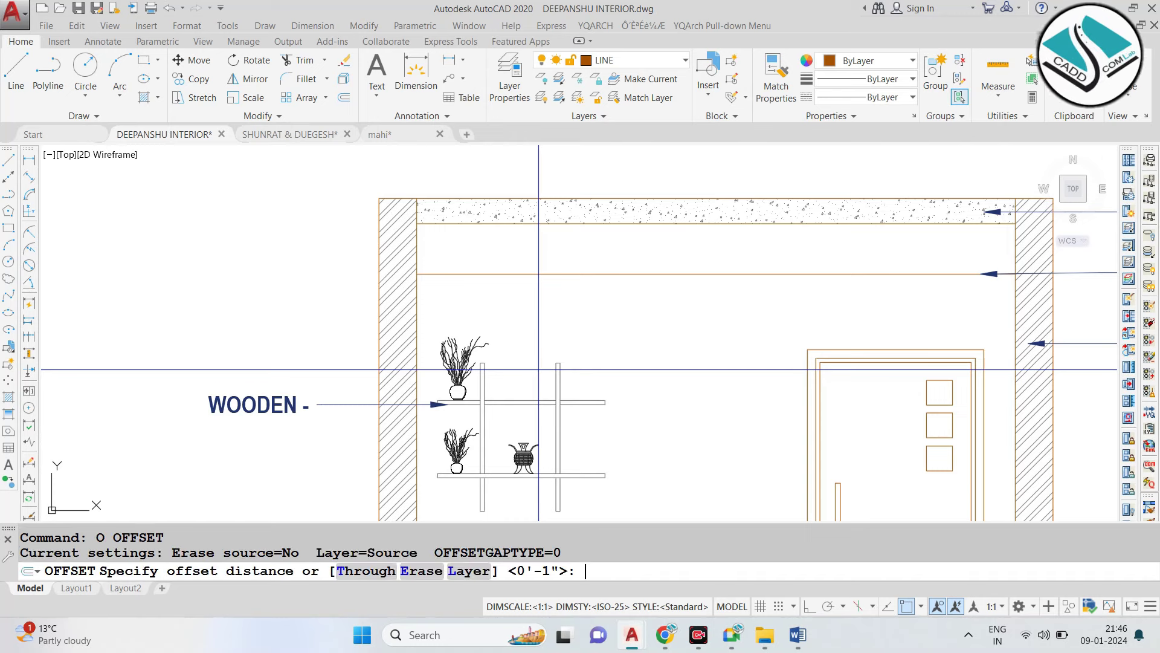
text(.5)
key(Return)
click(636, 271)
click(639, 321)
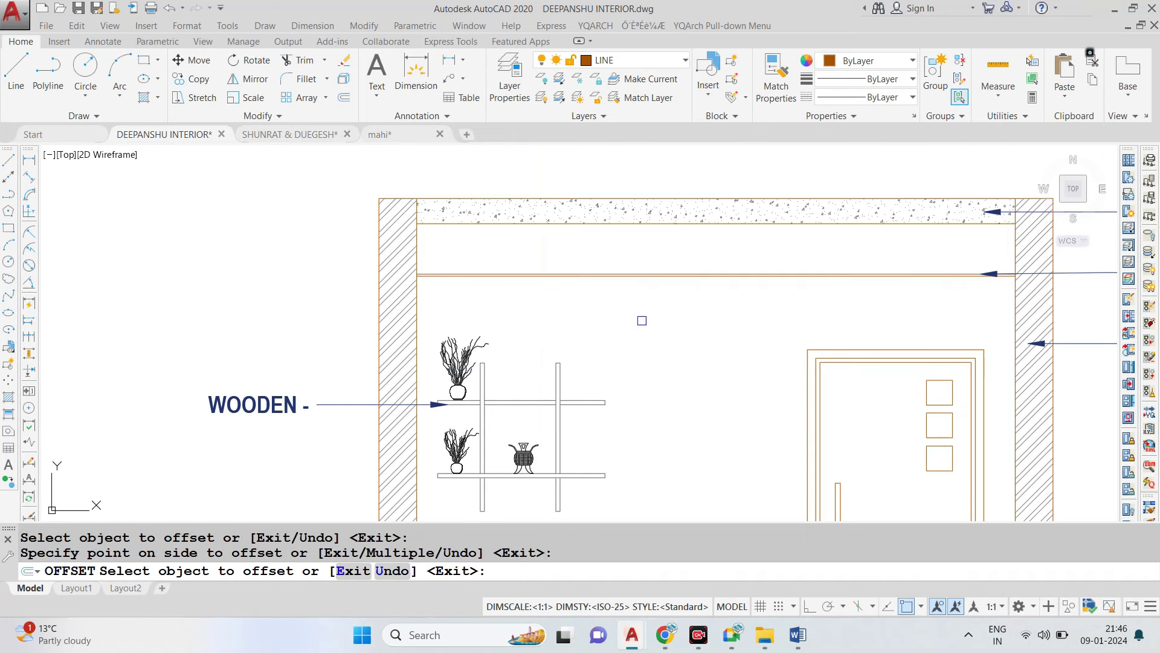
key(Escape)
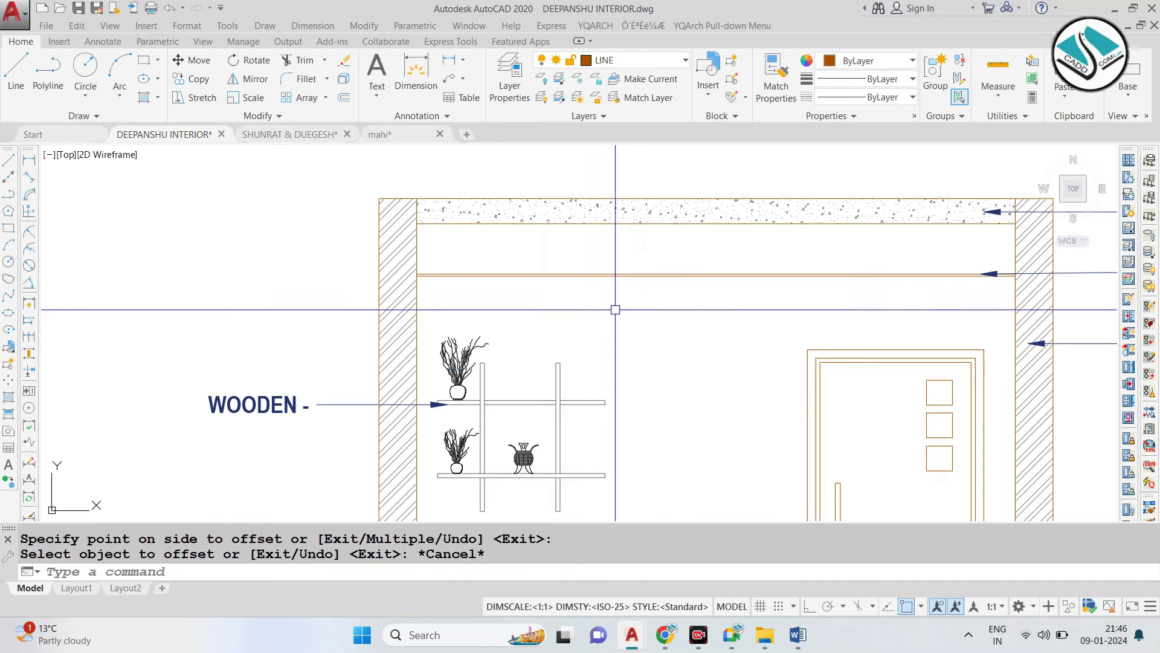
Complete the shelf label to read 'WOODEN - SHELF - WALL FINISH WITH DUCO PAINT-'.
scroll(574, 326, down, 2)
scroll(368, 381, up, 4)
scroll(461, 365, up, 2)
double_click(461, 364)
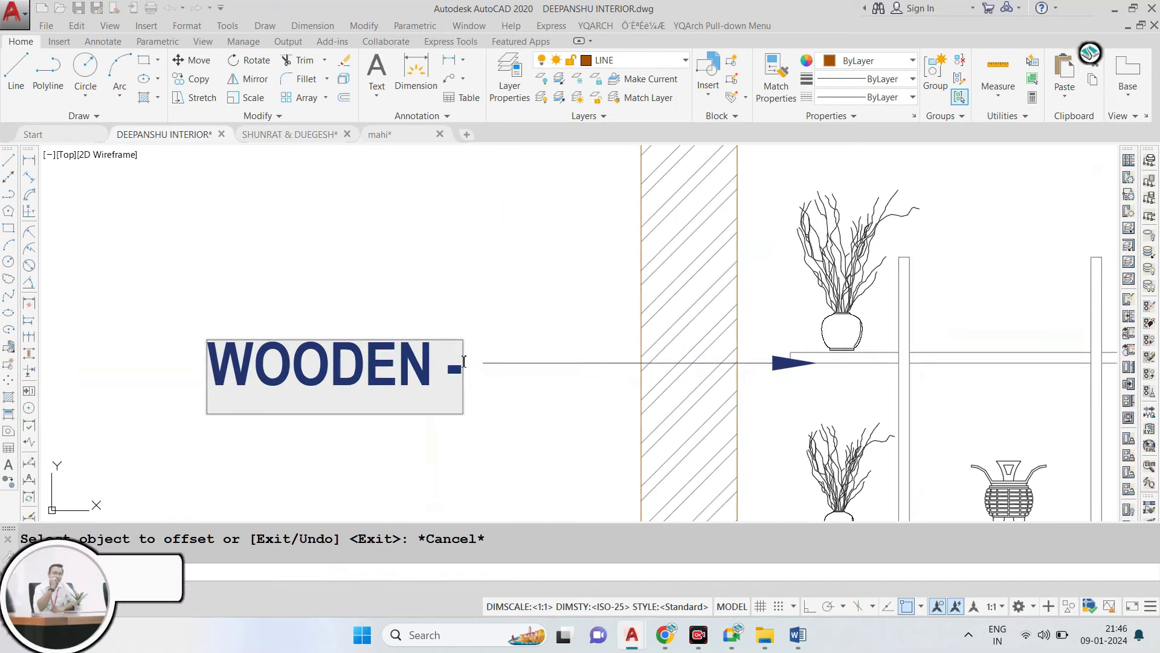
text( SHE)
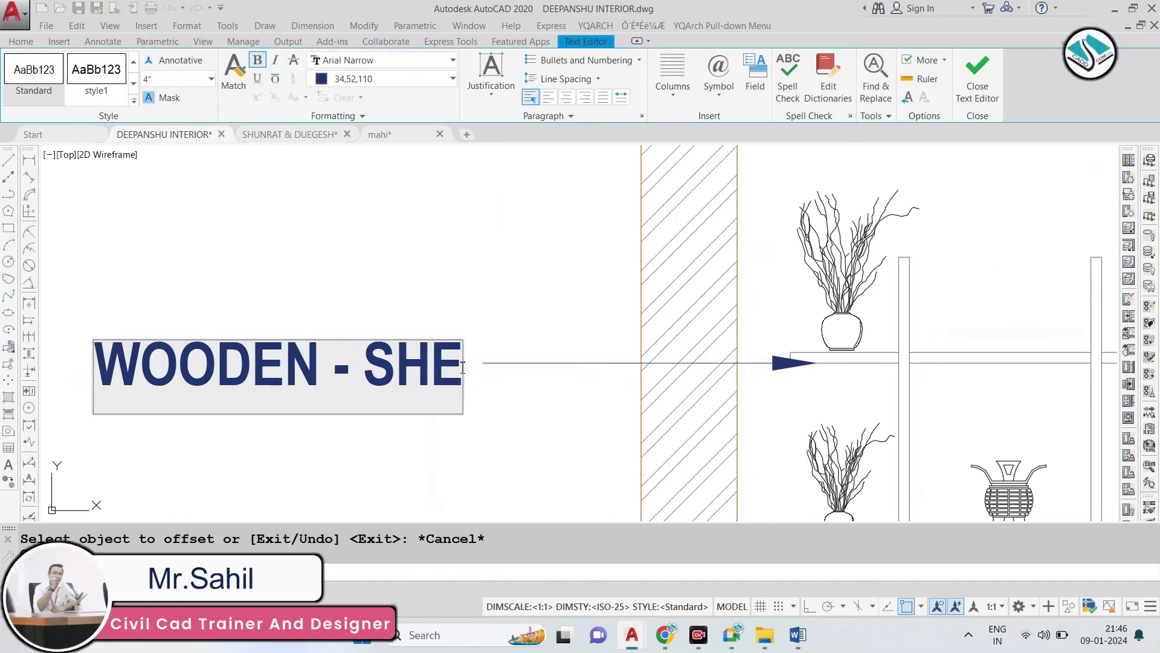
text(LF -)
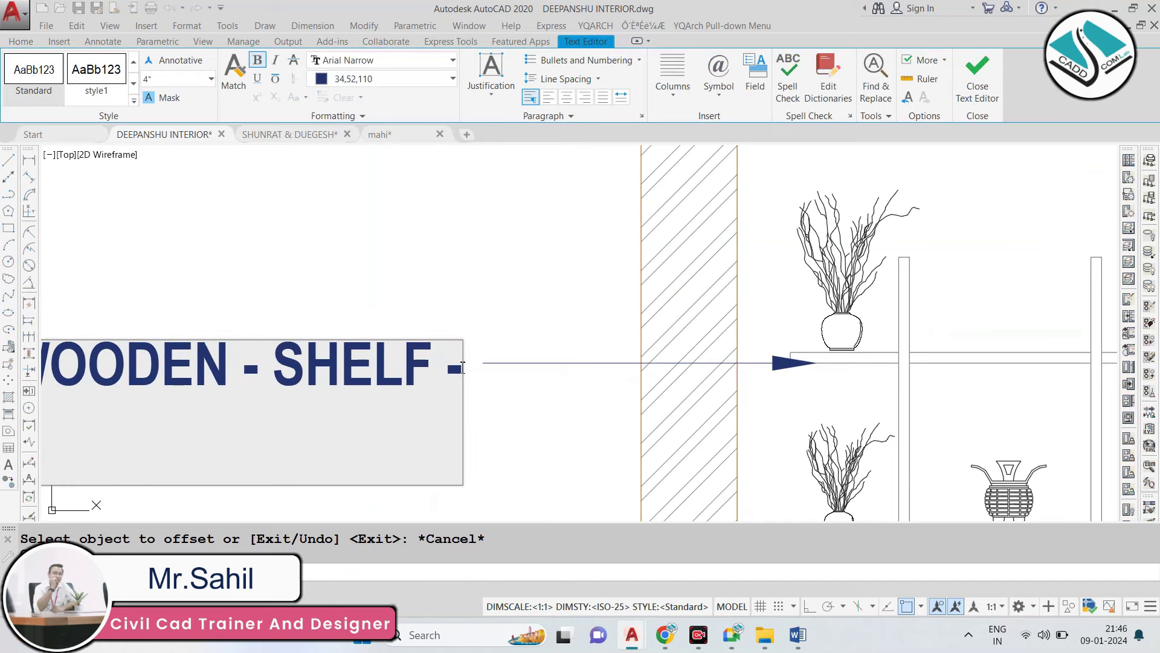
text( WALL)
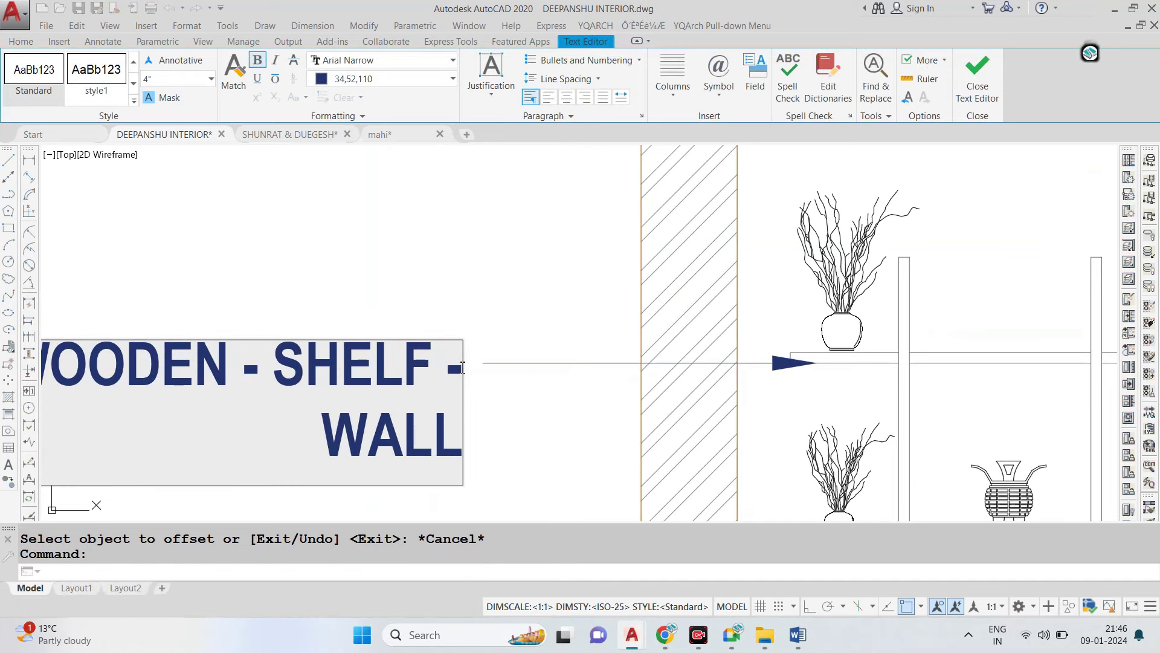
text( FIN)
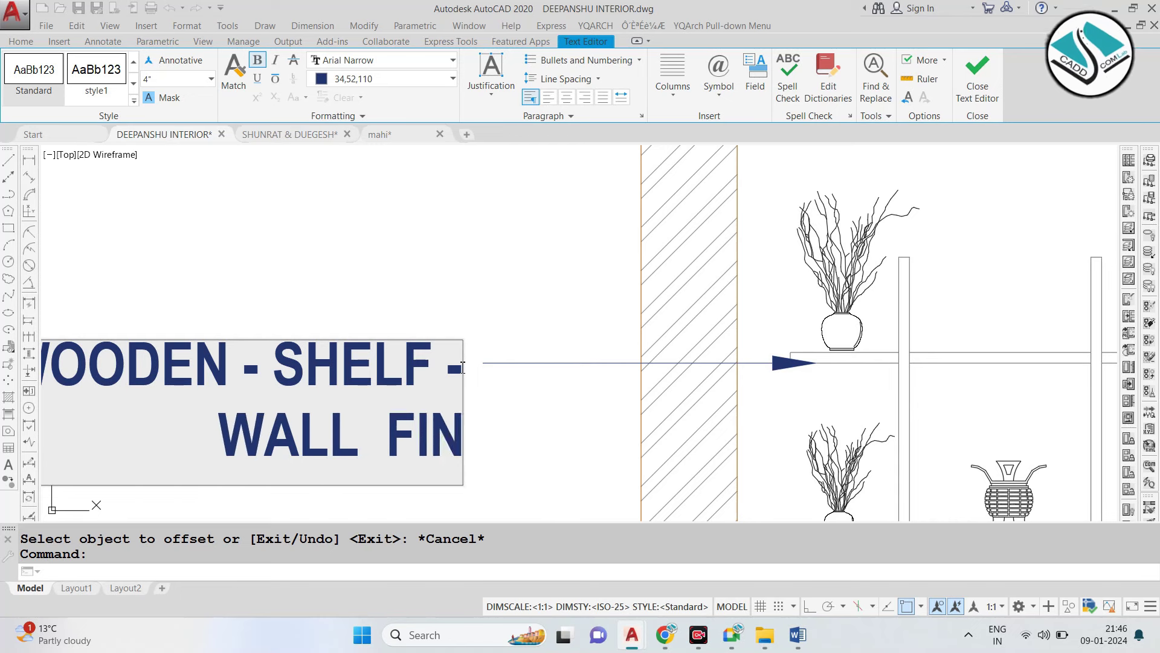
text(ISH WITH)
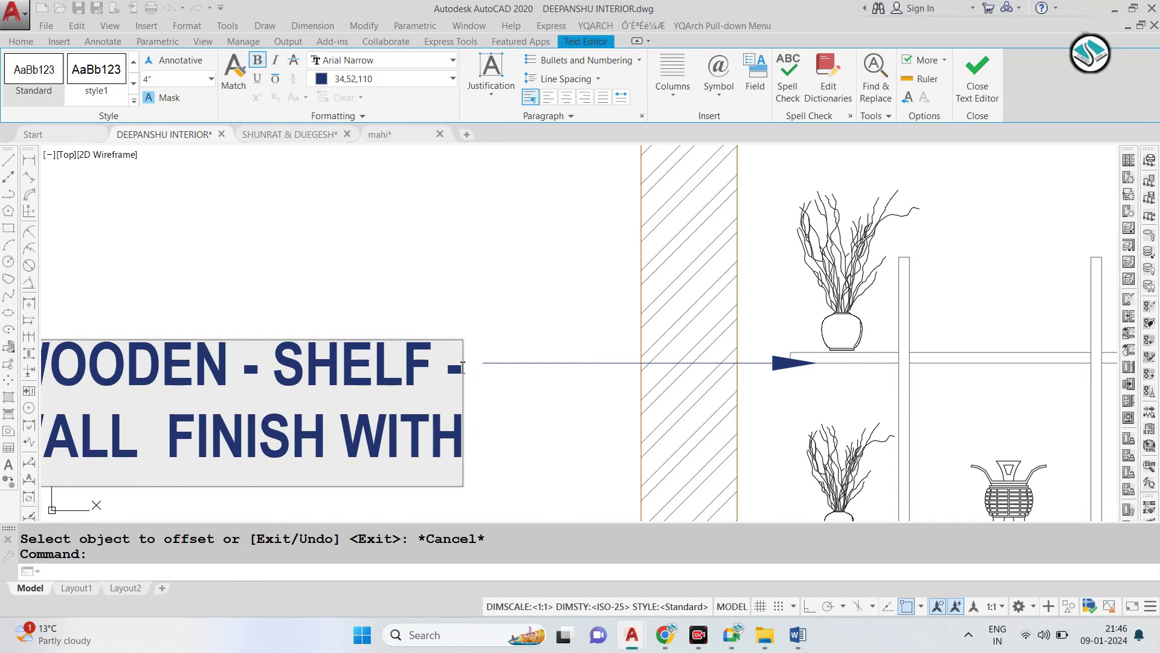
text(ITH  DUCO PAINT)
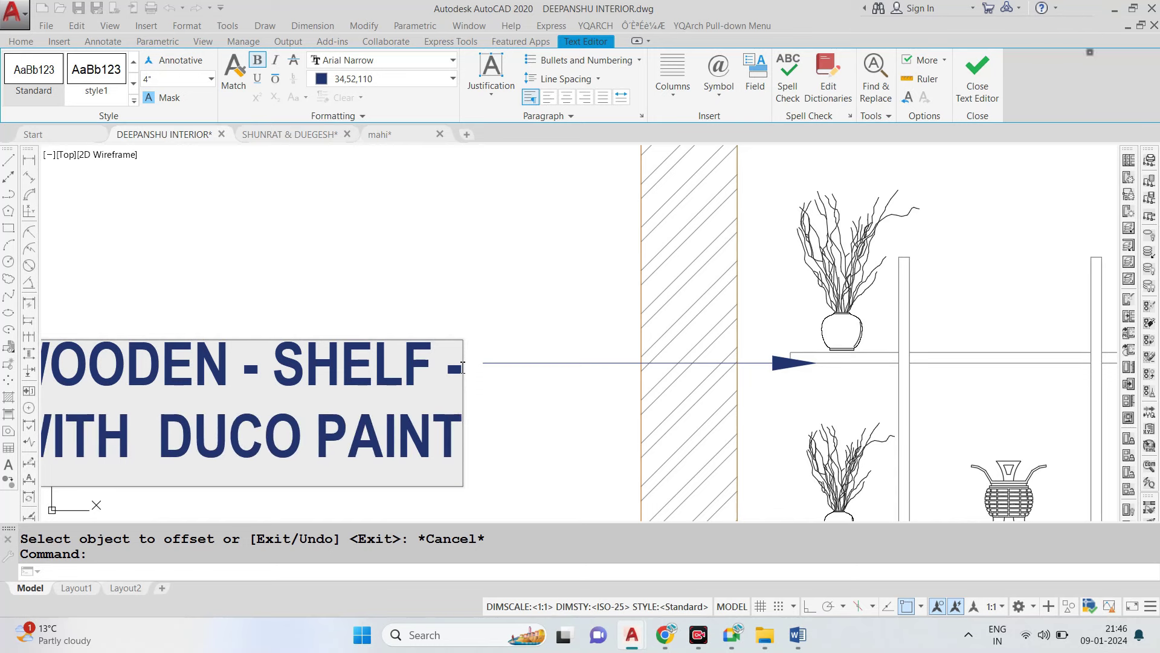
text(-)
key(Escape)
scroll(477, 442, down, 5)
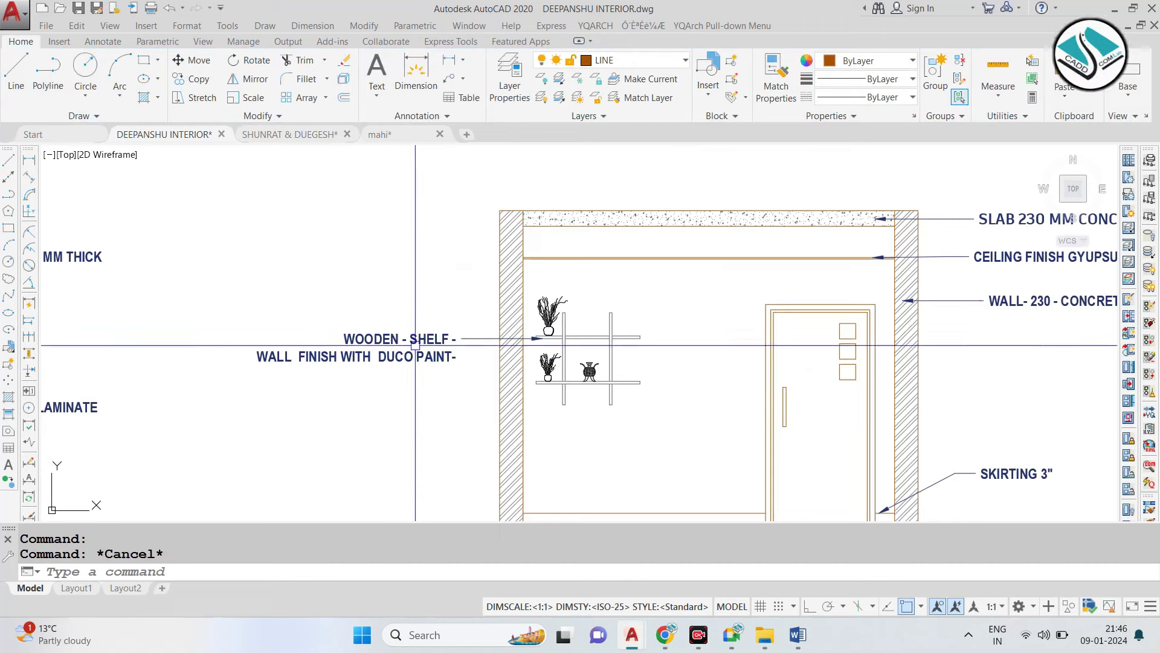
scroll(477, 392, down, 2)
middle_drag(589, 371, 616, 312)
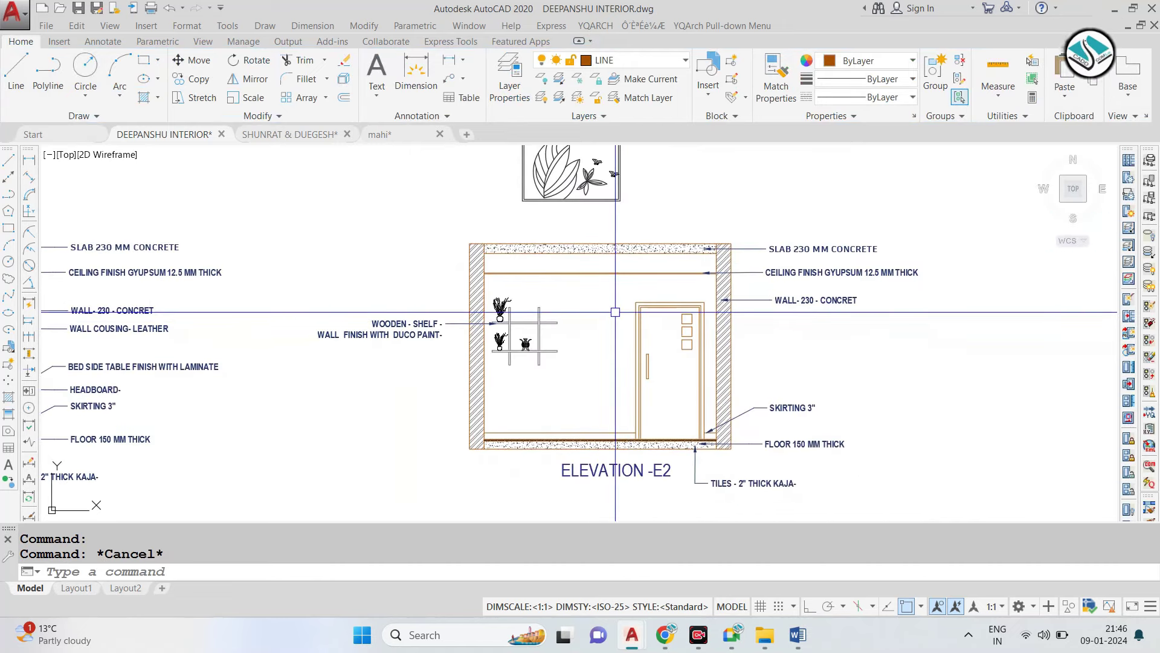
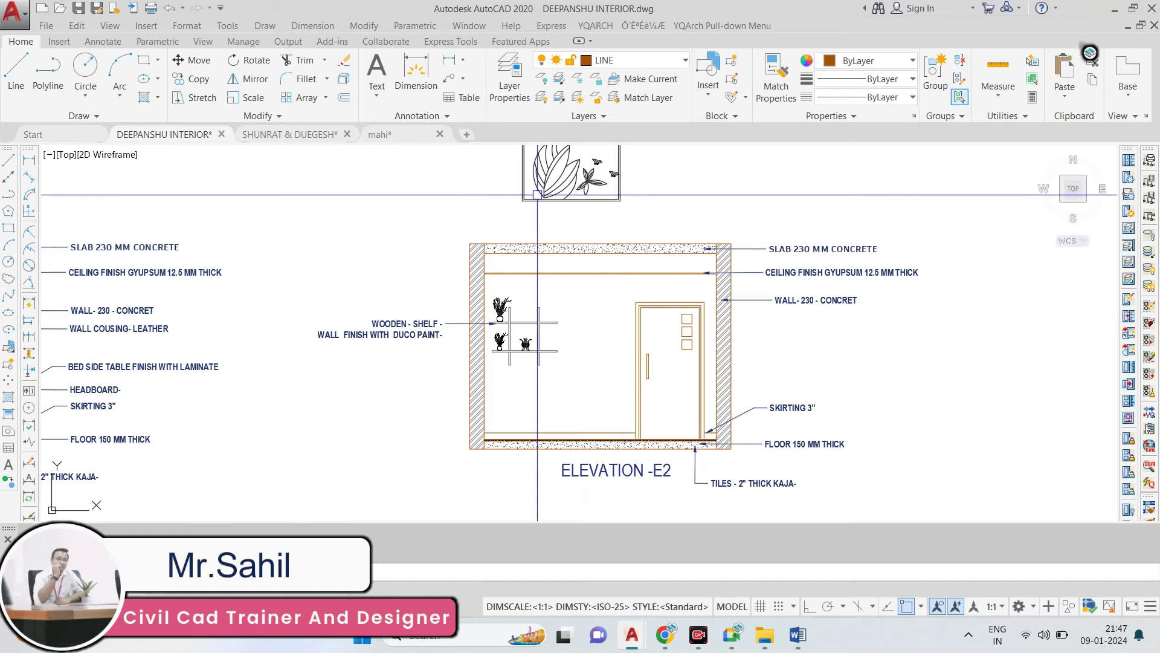
Copy the WALL leader on E2's right wall to a spot lower down.
scroll(470, 323, up, 5)
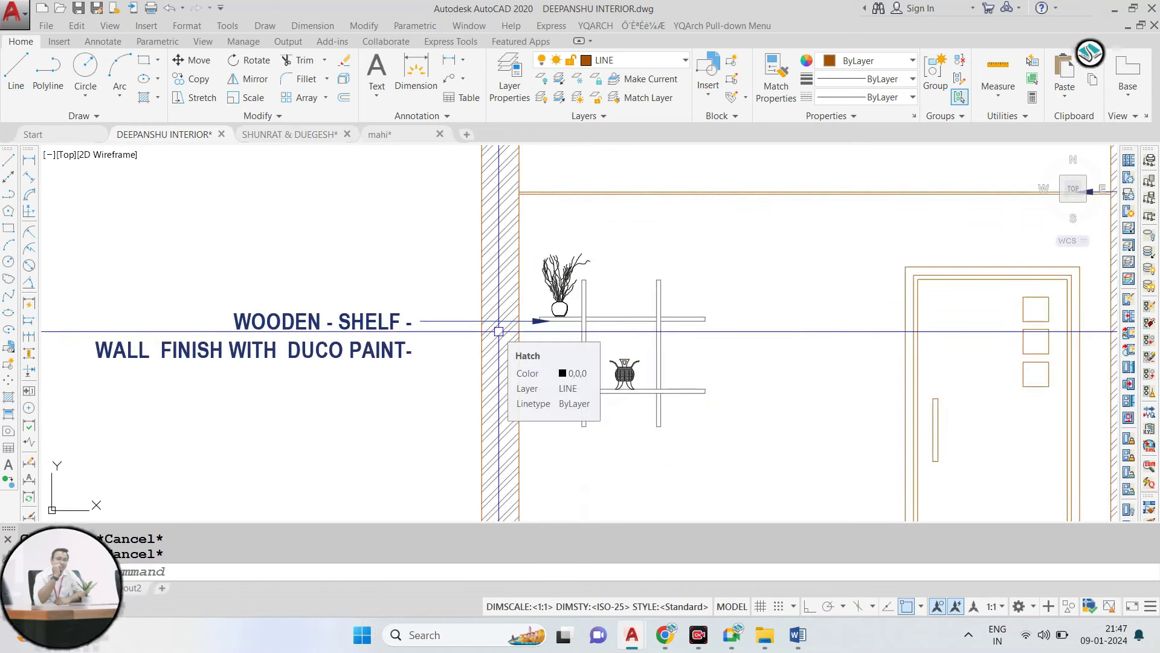
scroll(498, 331, down, 3)
scroll(586, 332, down, 2)
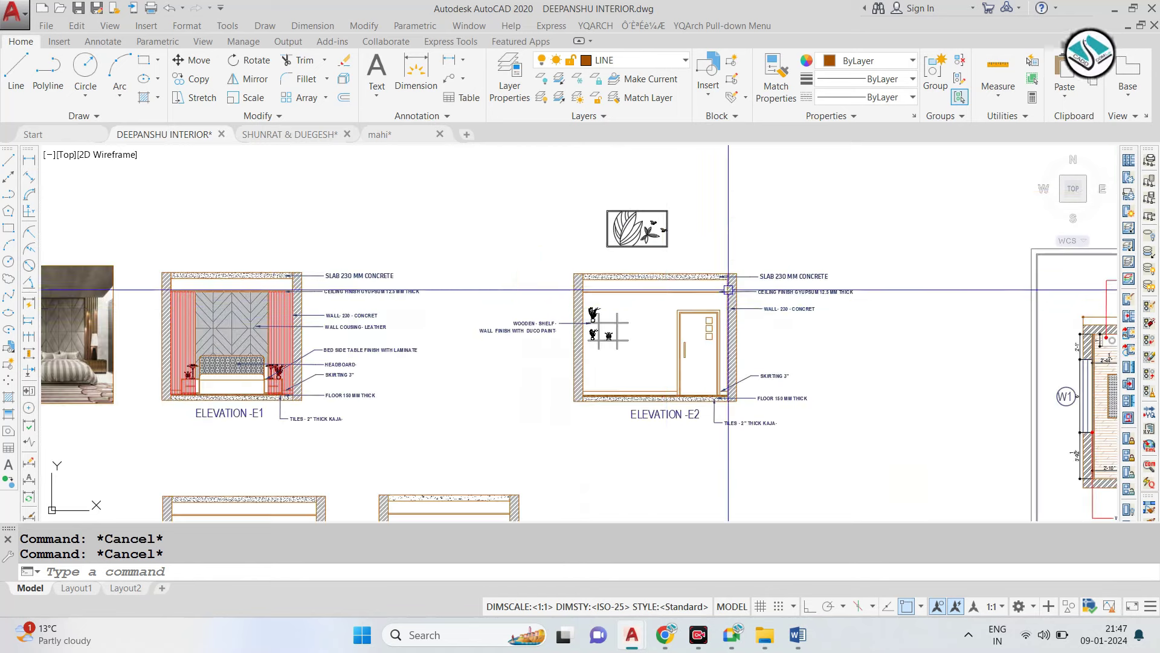
scroll(625, 362, up, 4)
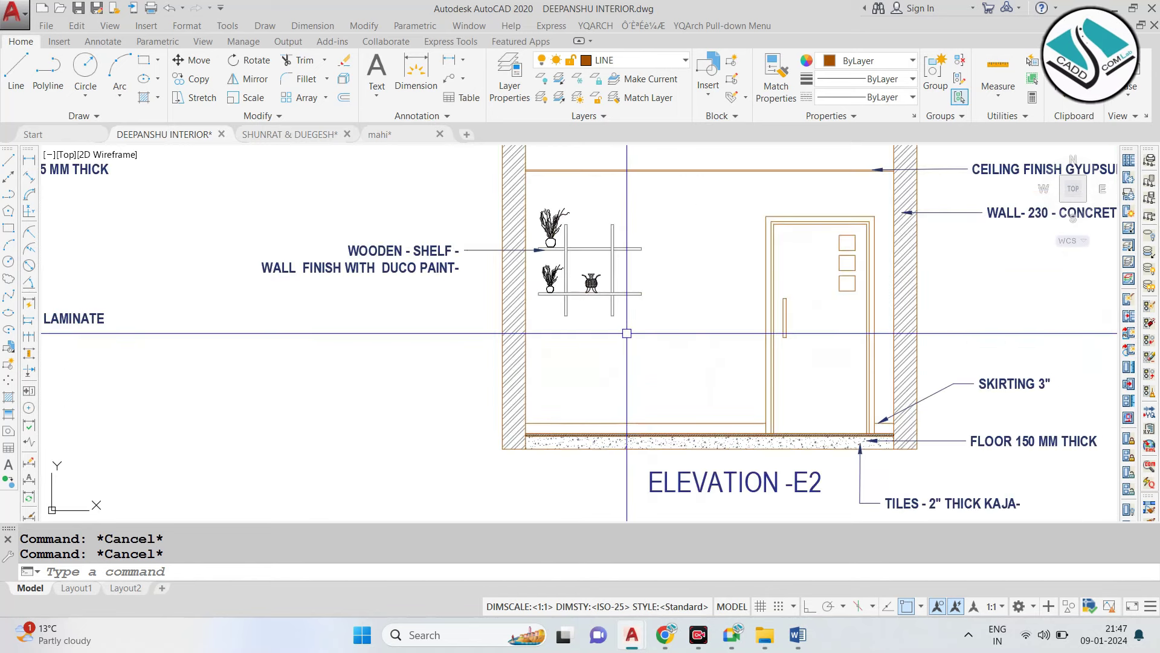
mouse_move(556, 261)
middle_down()
mouse_move(576, 327)
mouse_move(527, 335)
middle_up()
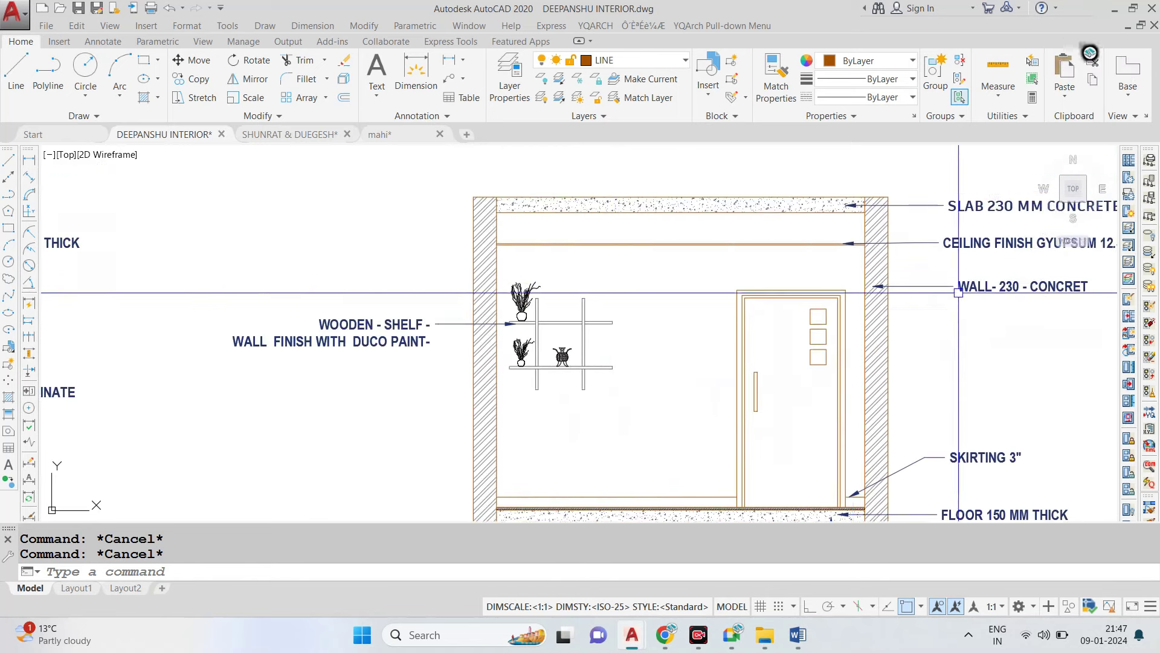
scroll(958, 293, up, 2)
click(832, 307)
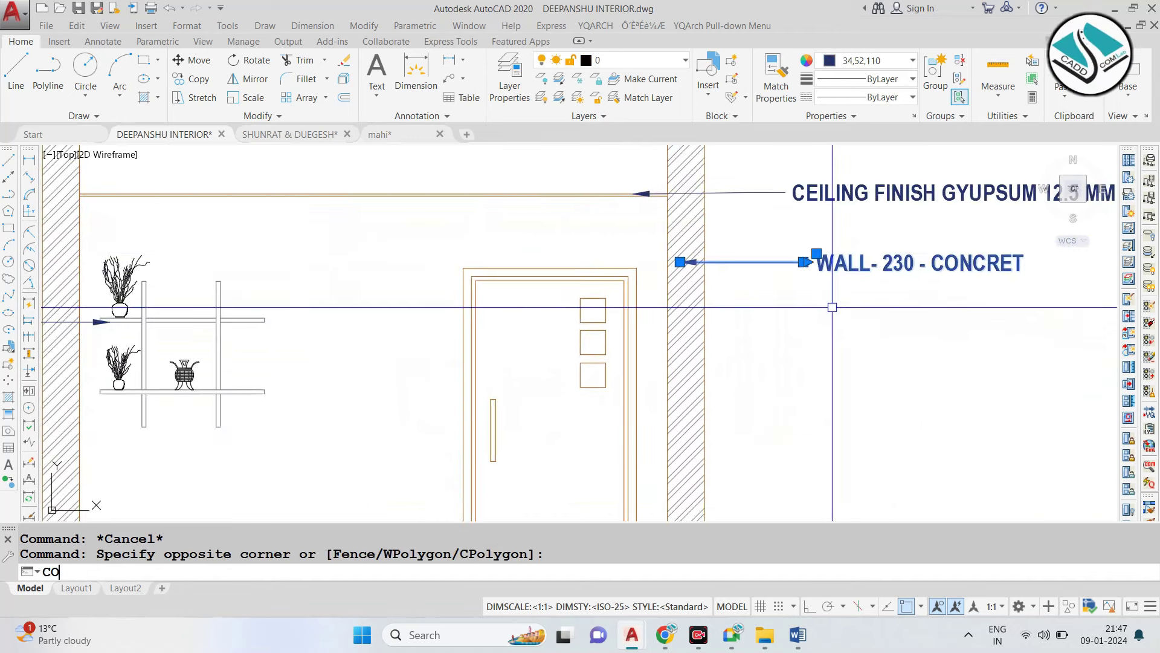
key(Return)
click(679, 261)
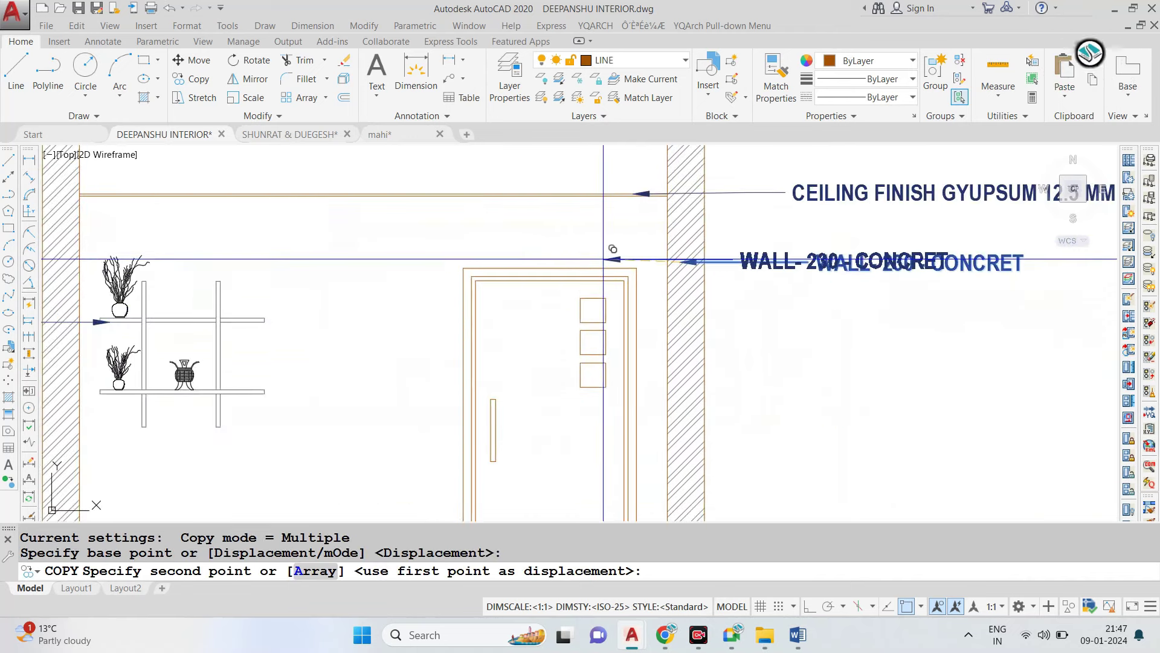
click(649, 410)
key(Escape)
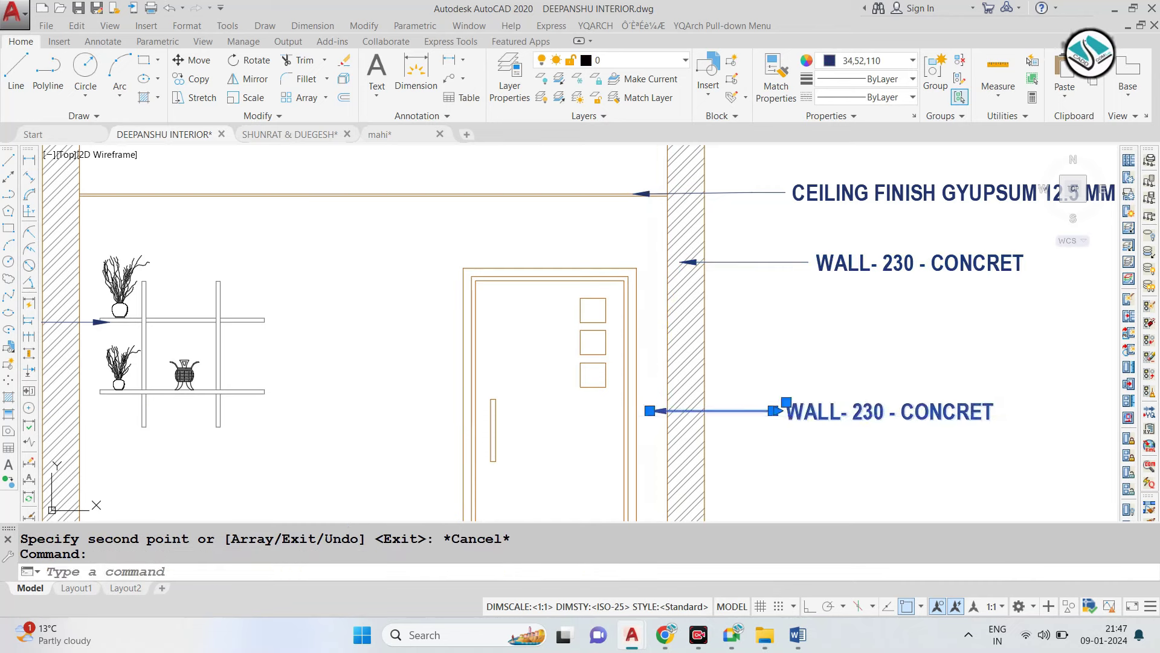
Change the copied leader's text to PAINT- 025GH.
double_click(824, 416)
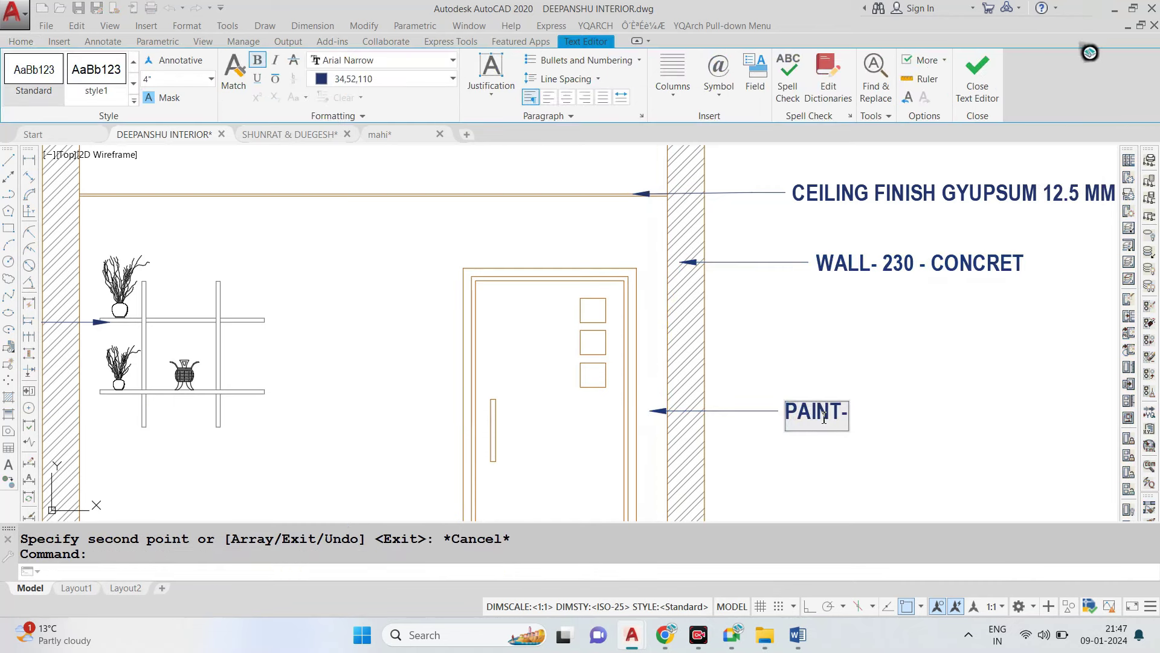
text(PAINT- 025GH)
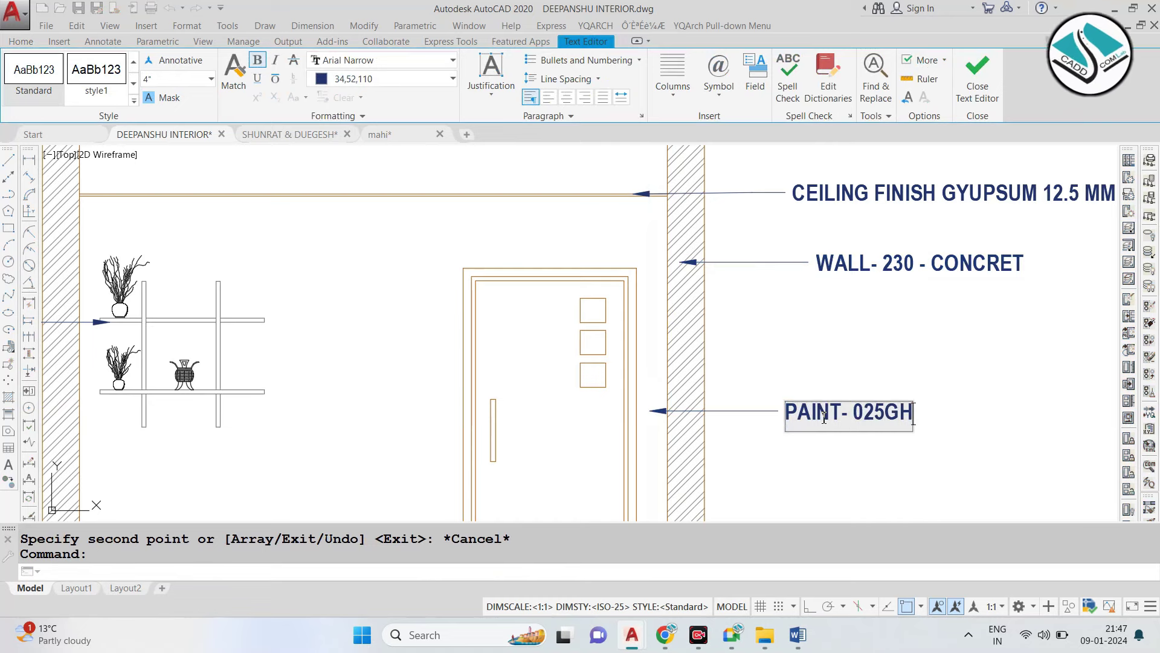
click(880, 362)
scroll(713, 358, down, 2)
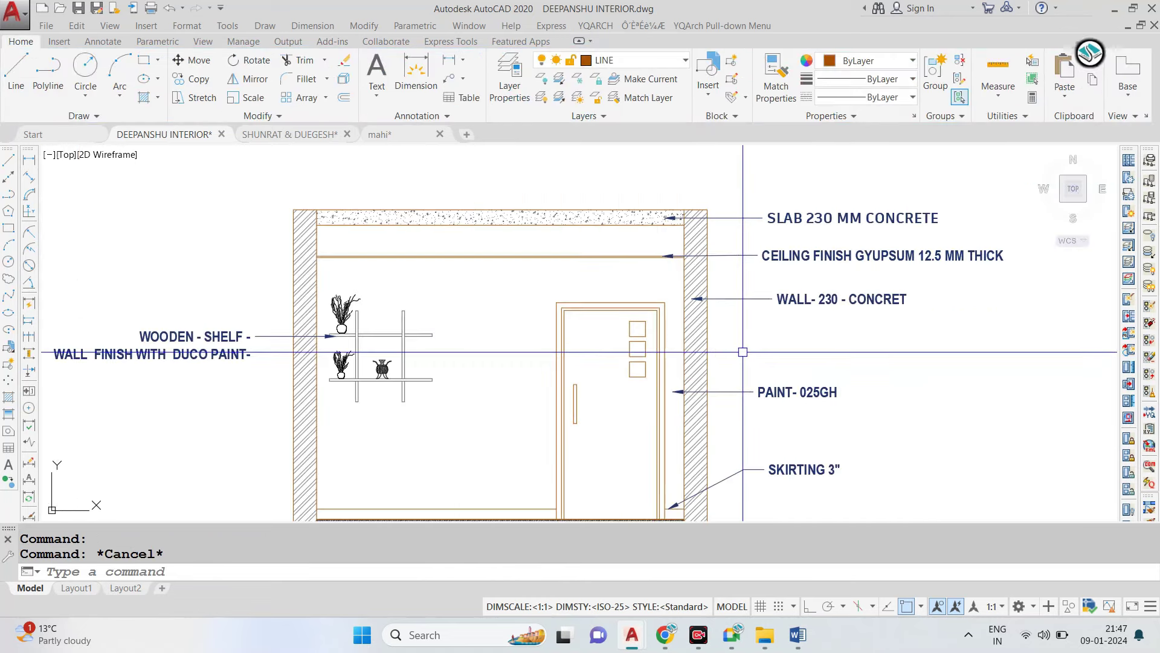
Window-select elevation E4 and move it further to the right.
scroll(618, 310, down, 3)
scroll(618, 310, down, 2)
middle_drag(617, 310, 528, 305)
scroll(529, 306, up, 3)
scroll(518, 360, up, 2)
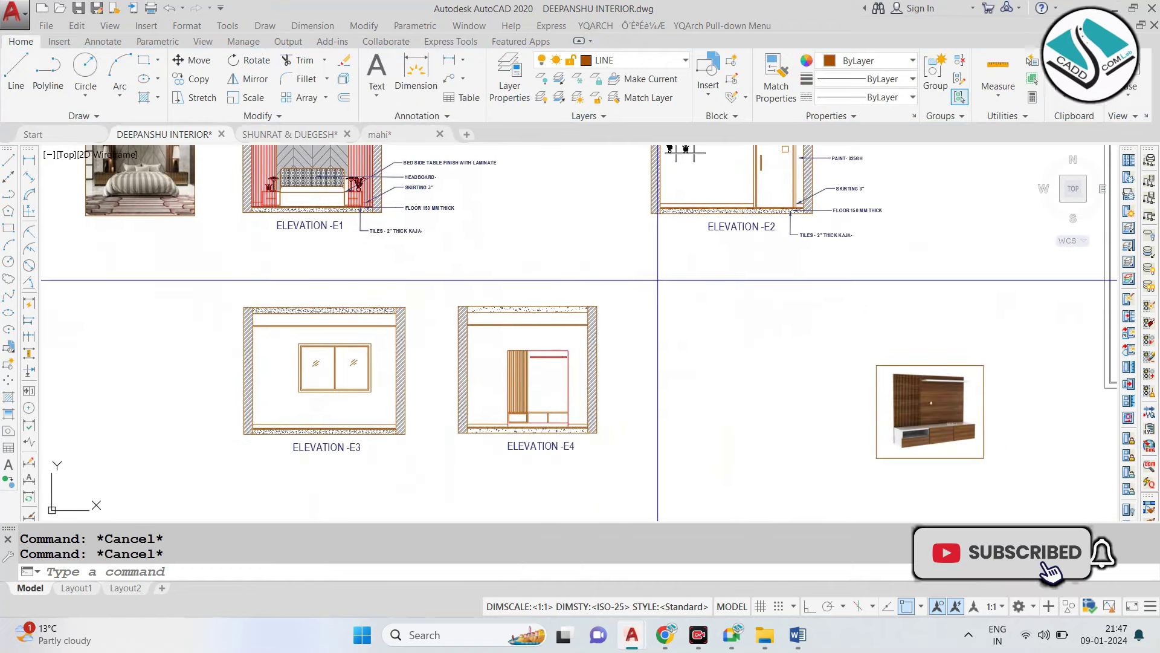
click(658, 280)
click(442, 487)
text(m)
key(Return)
click(529, 461)
click(668, 461)
mouse_move(450, 180)
middle_down()
mouse_move(505, 245)
mouse_move(504, 301)
middle_up()
Copy E1's leader-label set, from SLAB 230 MM CONCRETE down, beside elevation E3.
click(537, 181)
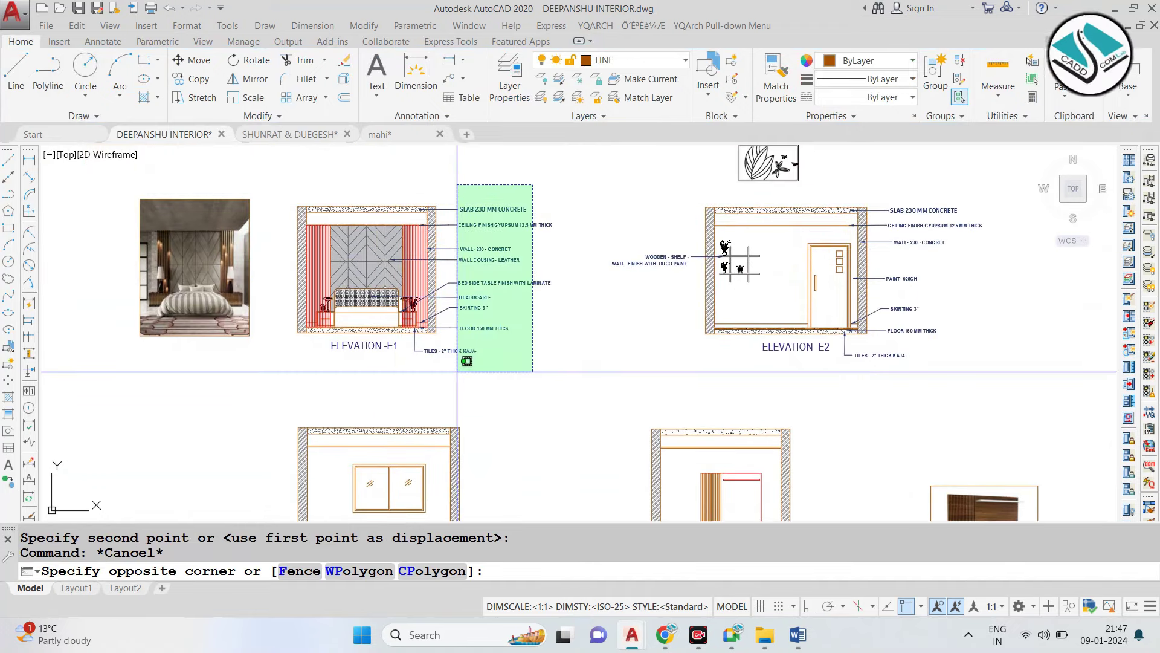
click(457, 372)
text(o)
key(Return)
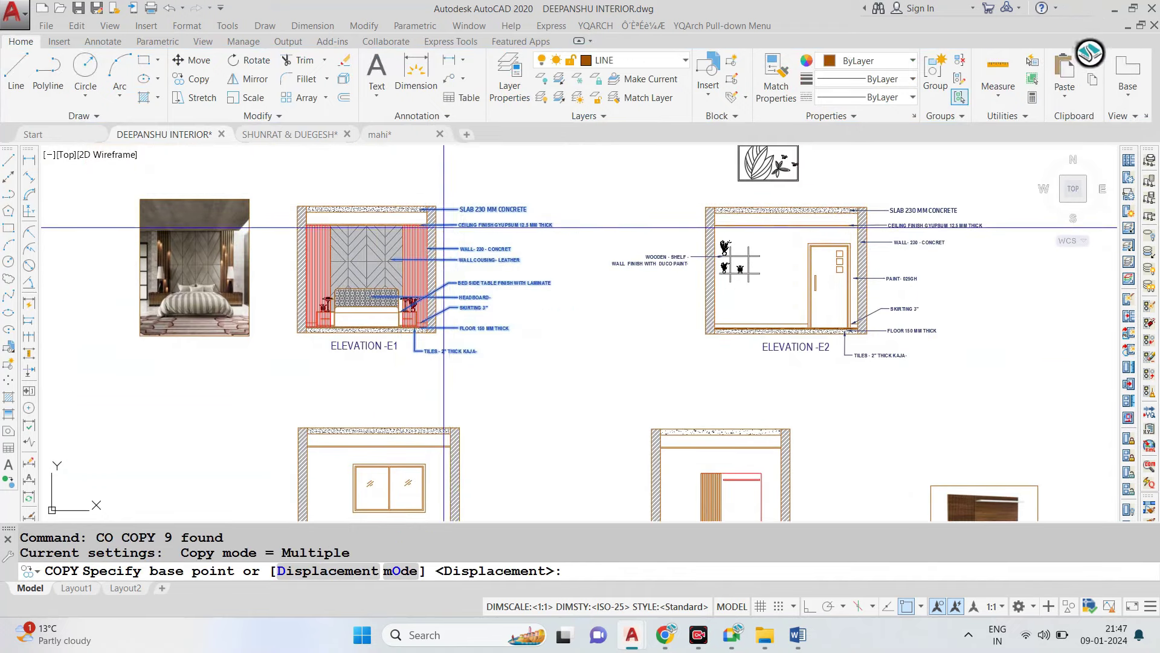
scroll(444, 227, up, 5)
click(426, 215)
scroll(427, 215, down, 3)
scroll(427, 214, down, 2)
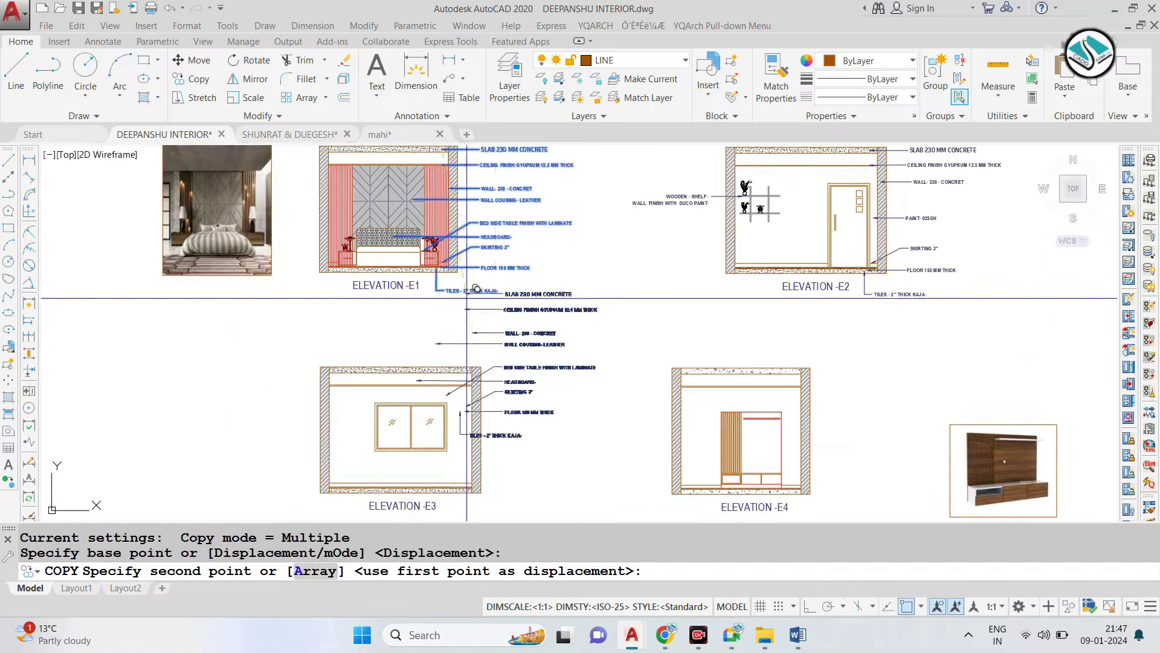
scroll(439, 319, up, 4)
click(439, 326)
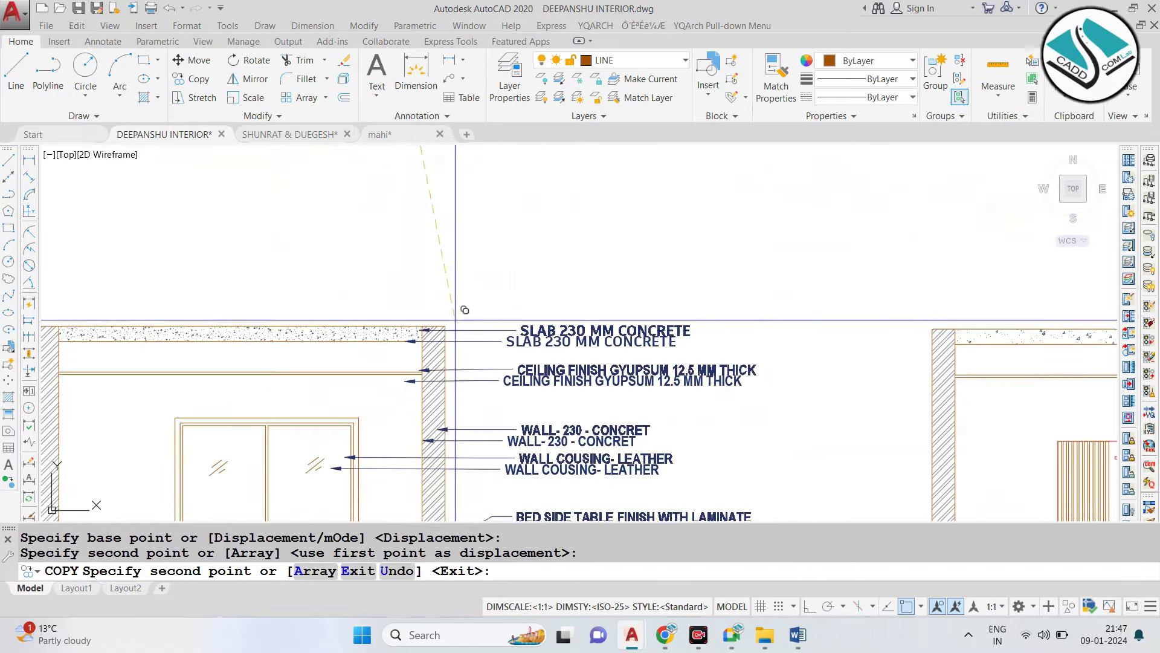
key(Escape)
middle_drag(489, 299, 501, 226)
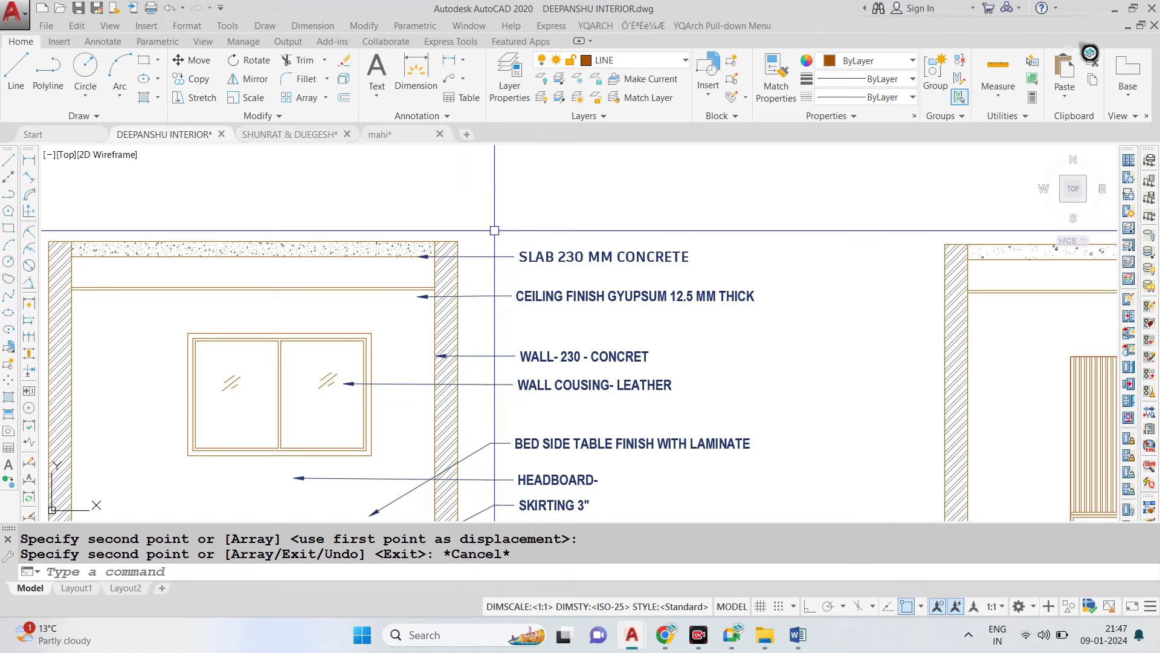
scroll(465, 280, up, 2)
click(471, 298)
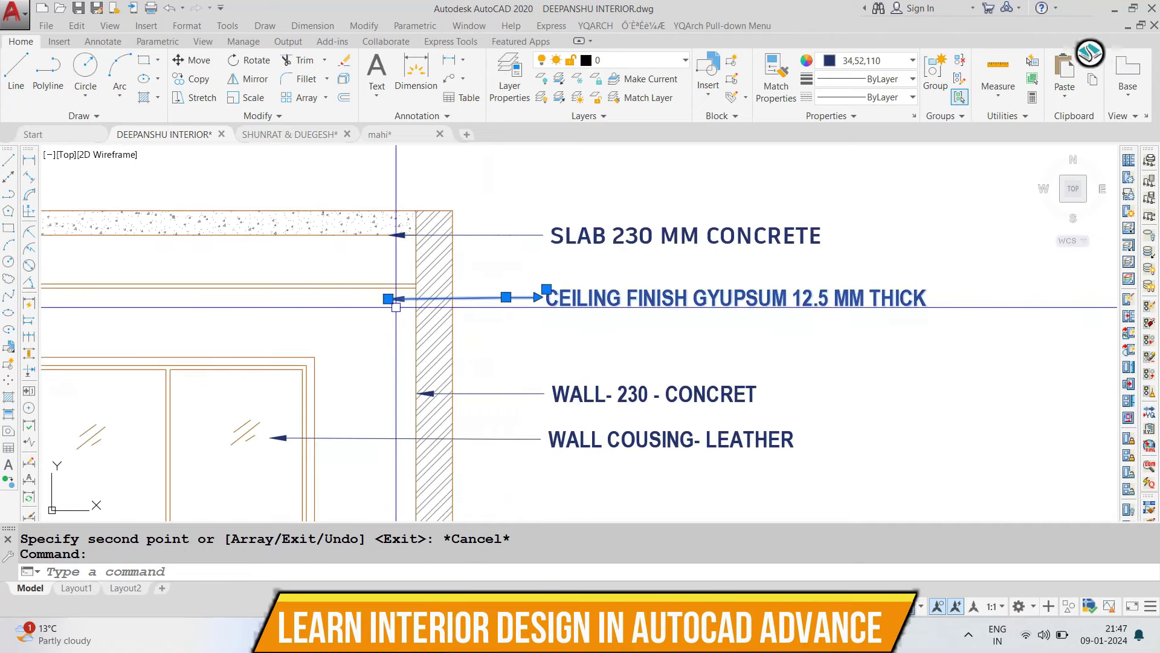
Move E3's ceiling finish leader up to the ceiling.
text(m)
key(Return)
click(396, 299)
click(399, 283)
middle_drag(522, 422, 519, 344)
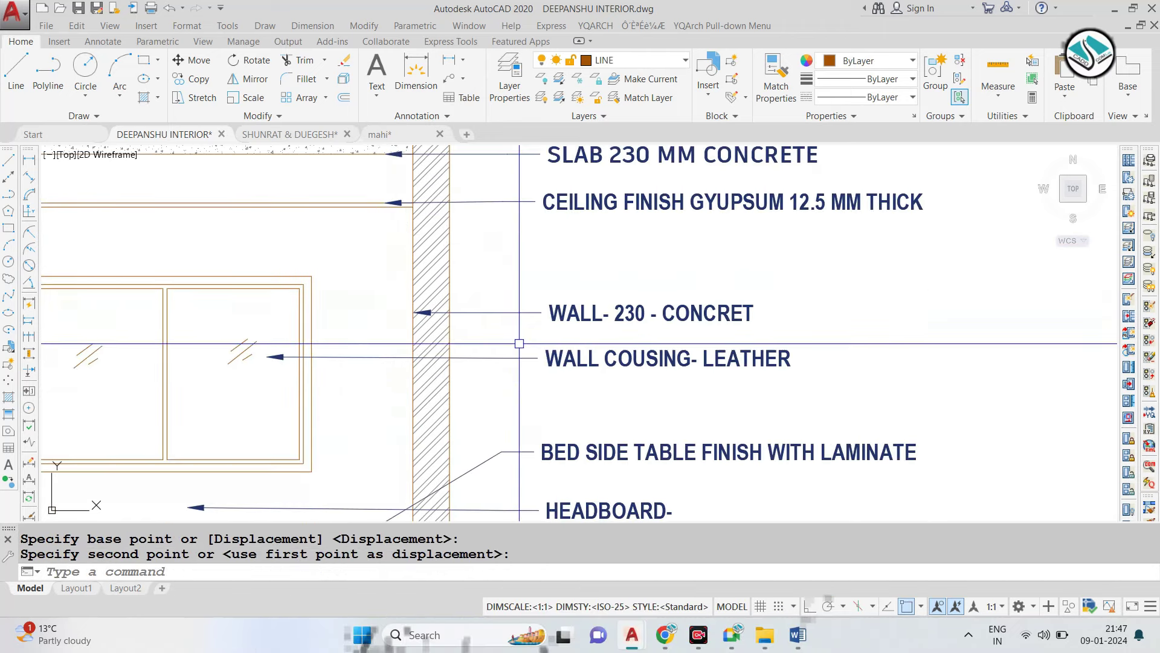
Rename E3's leather wall-covering label to window glass.
click(580, 356)
key(Escape)
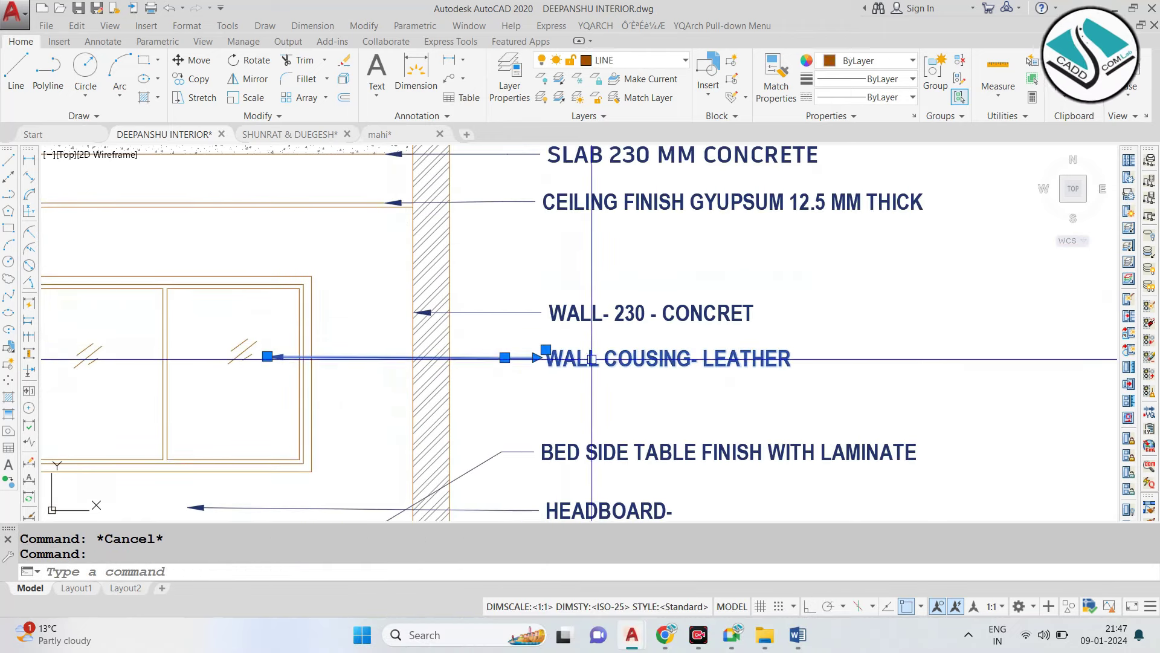
double_click(577, 359)
text(WIDNOW)
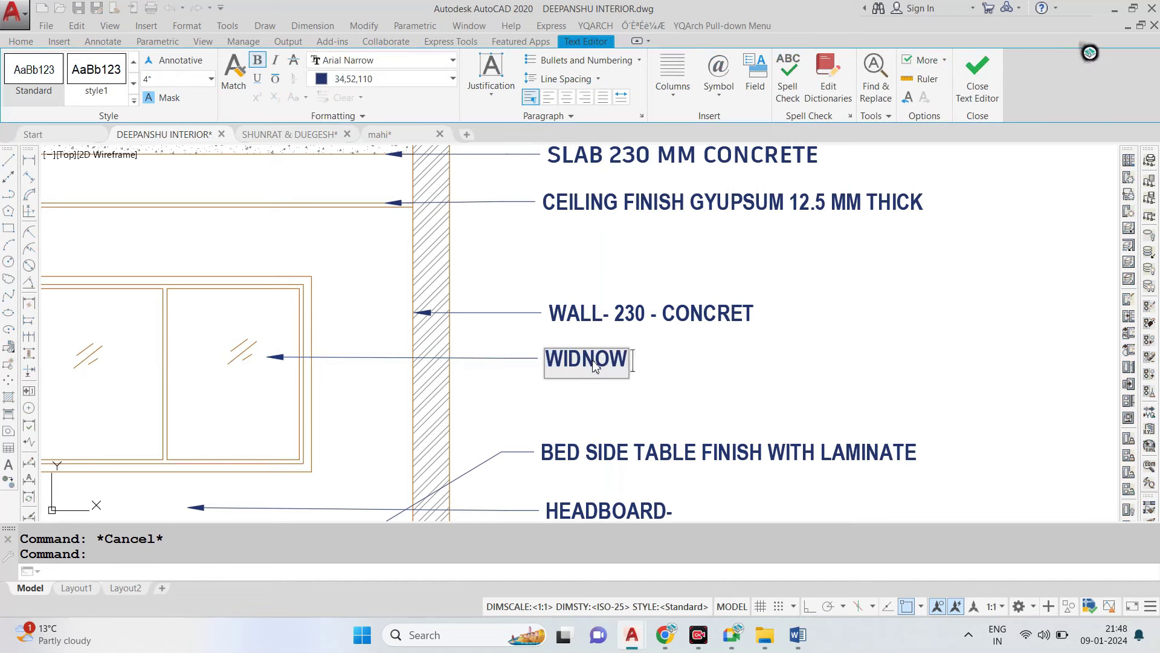
click(895, 365)
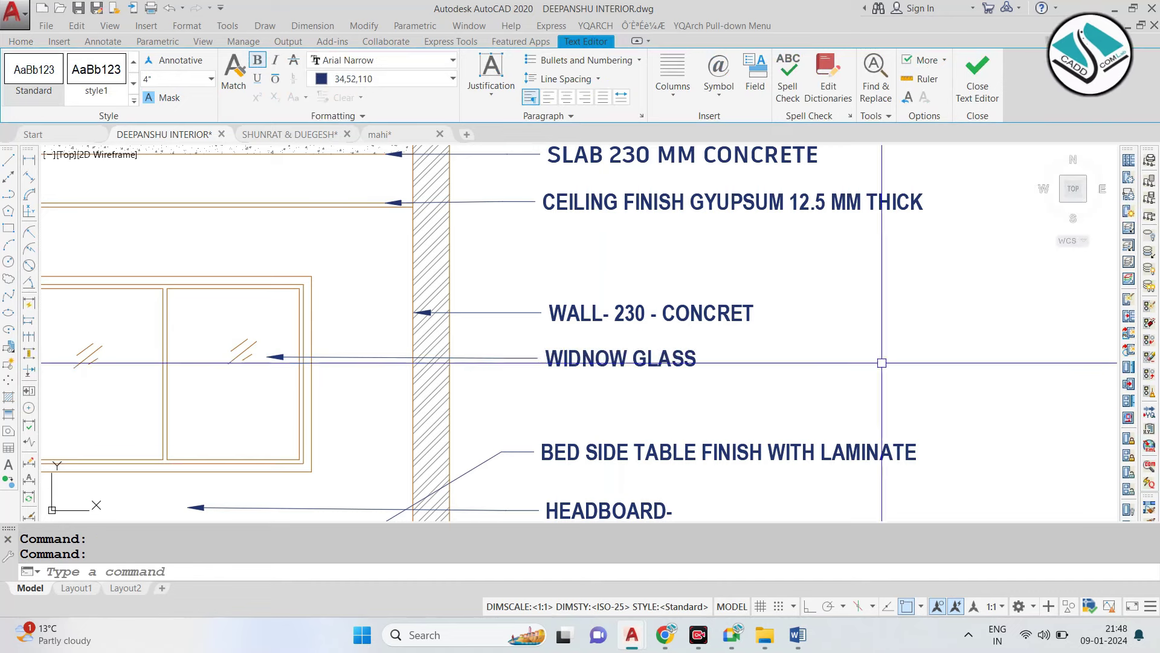
Erase the bed side table leader from E3.
scroll(564, 169, down, 3)
click(562, 347)
text(E)
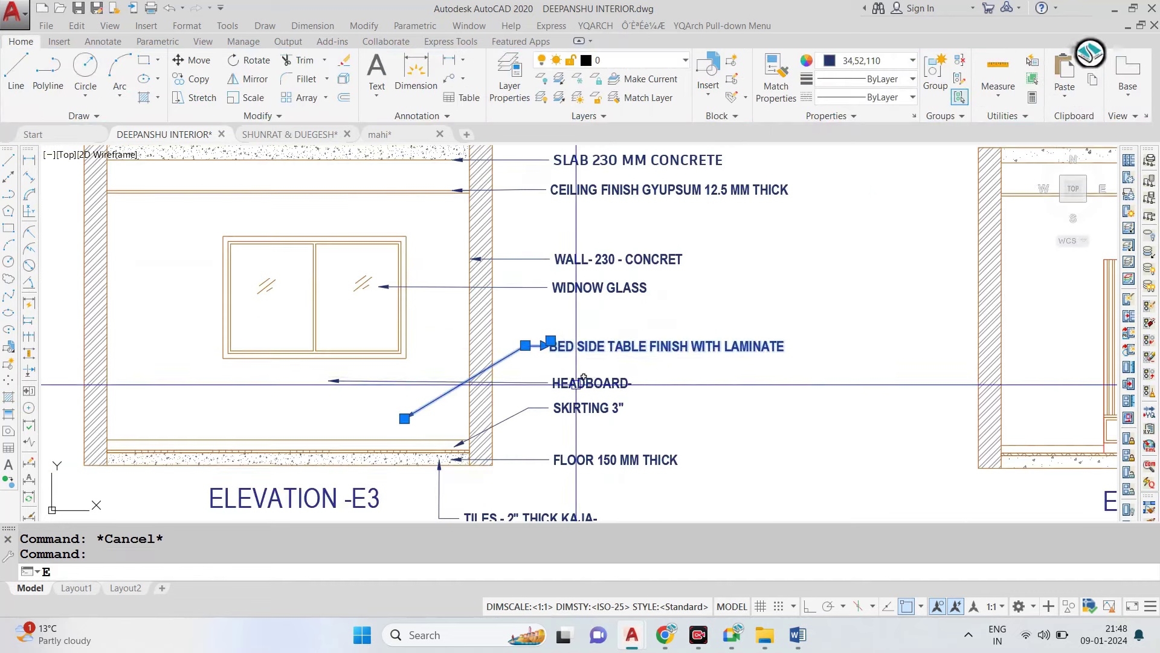
key(Return)
Correct the WIDNOW GLASS label's spelling to WINDOW GLASS.
scroll(588, 287, up, 2)
double_click(598, 288)
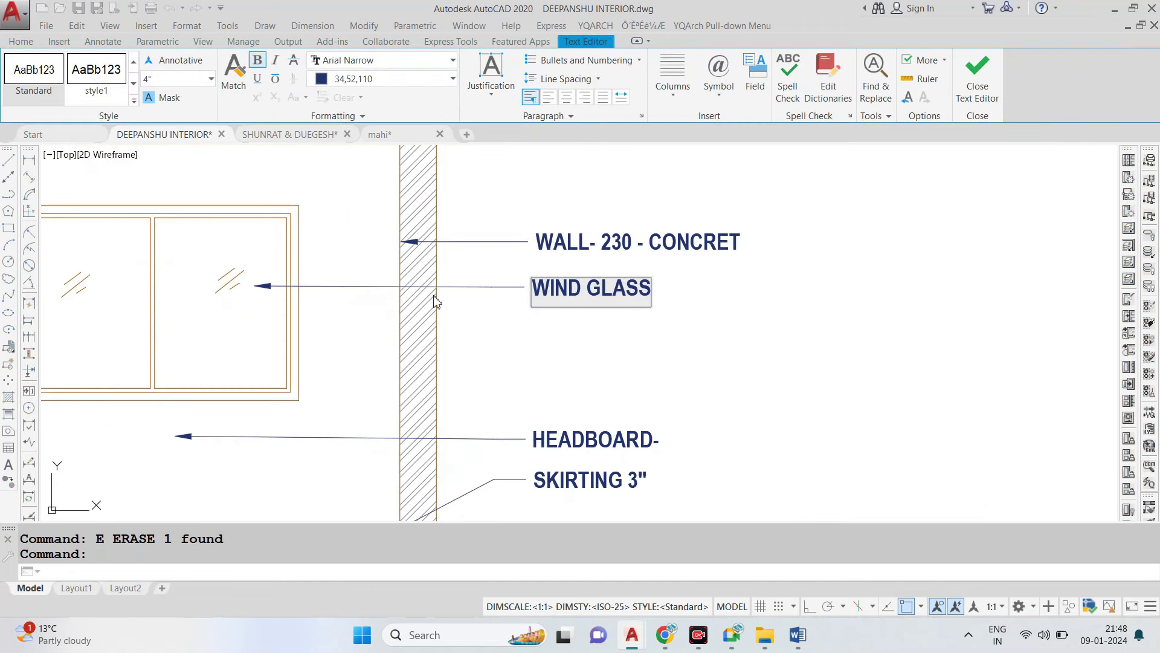
text(OW)
key(Escape)
key(Escape)
Rewrite the HEADBOARD label as WALL -PAINT - 256HTR, then frame E3 and E4.
middle_drag(574, 445, 588, 323)
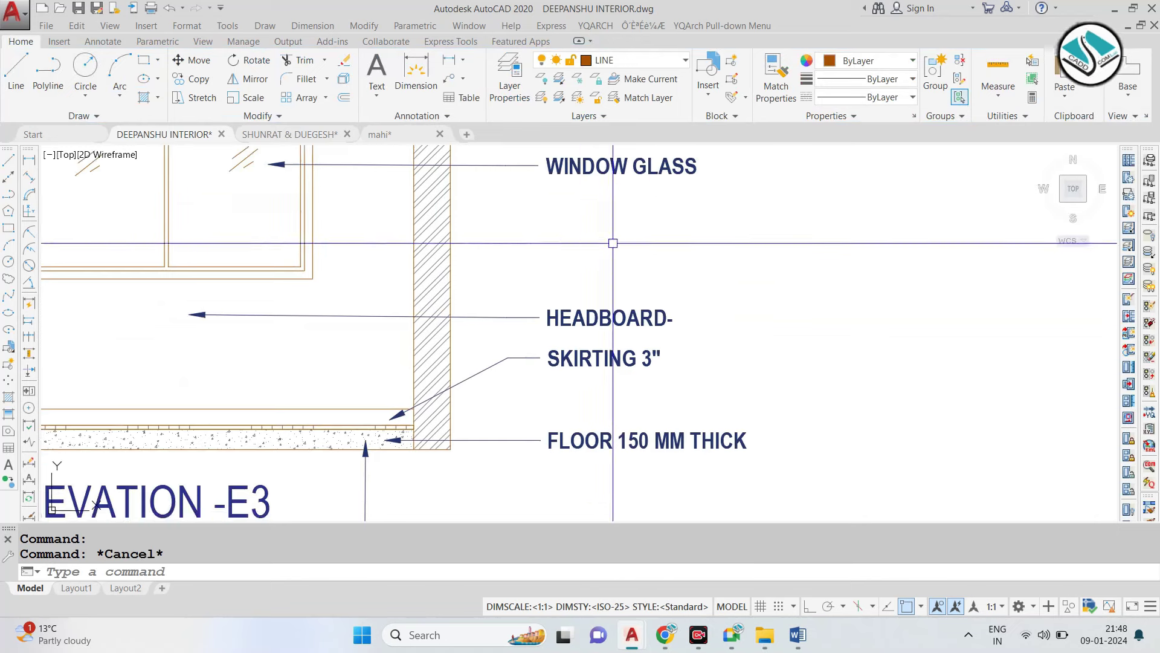
double_click(590, 320)
text(WALL -PAINT - 256HTR)
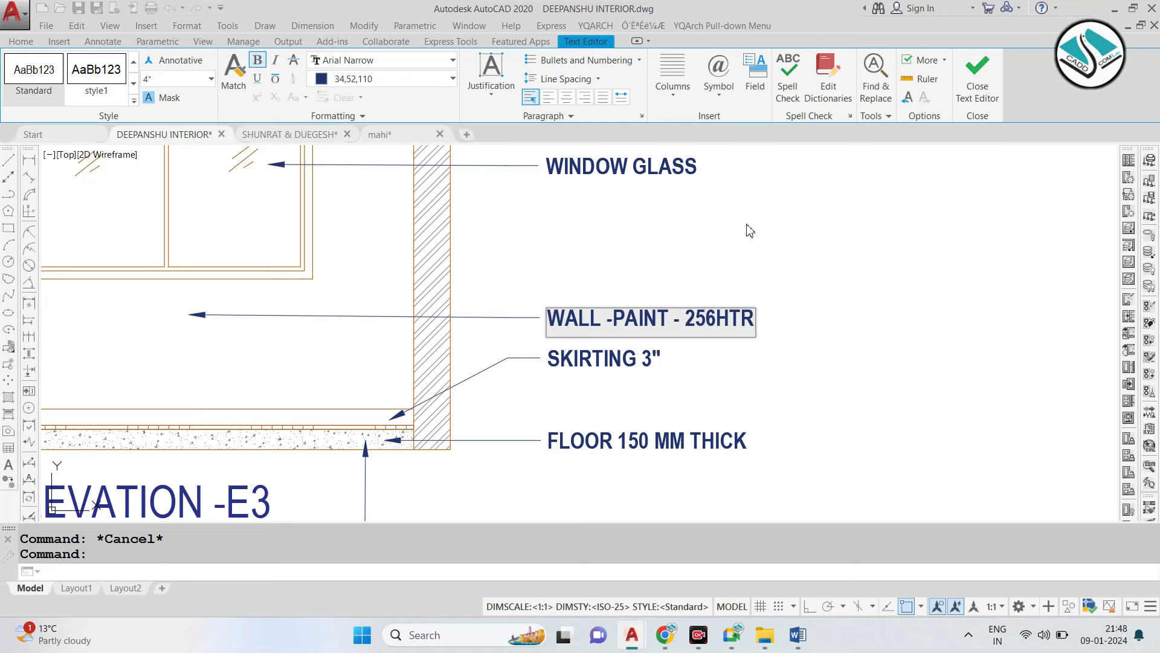
key(Escape)
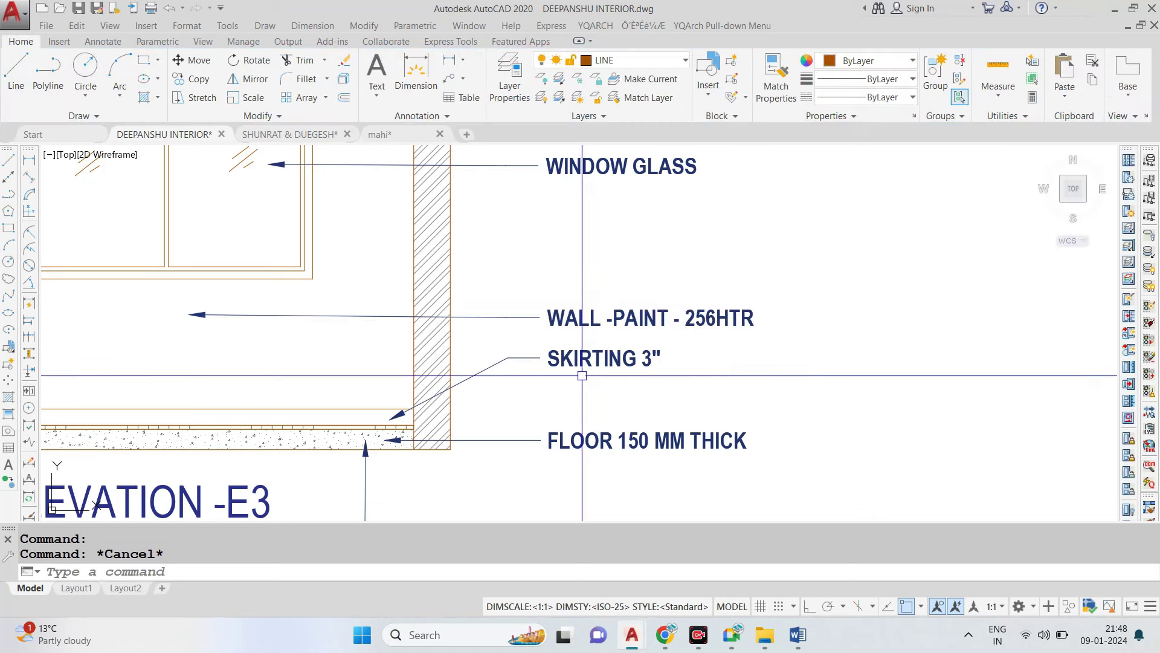
scroll(448, 440, down, 2)
scroll(402, 307, down, 2)
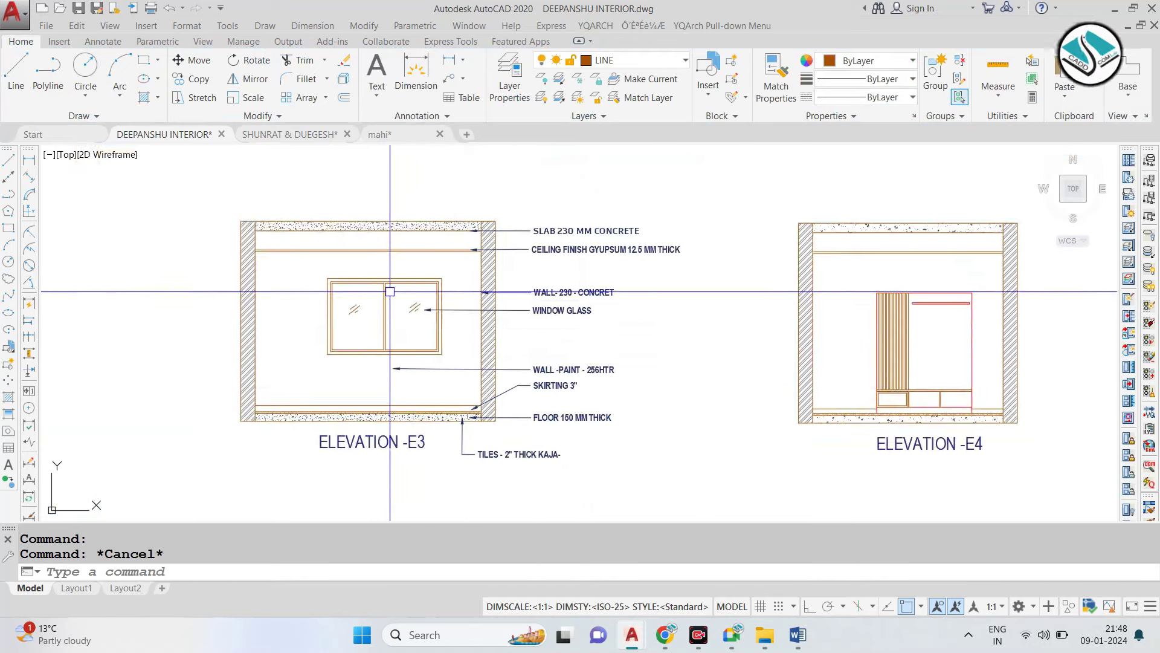
mouse_move(353, 319)
middle_down()
mouse_move(383, 323)
mouse_move(406, 307)
middle_up()
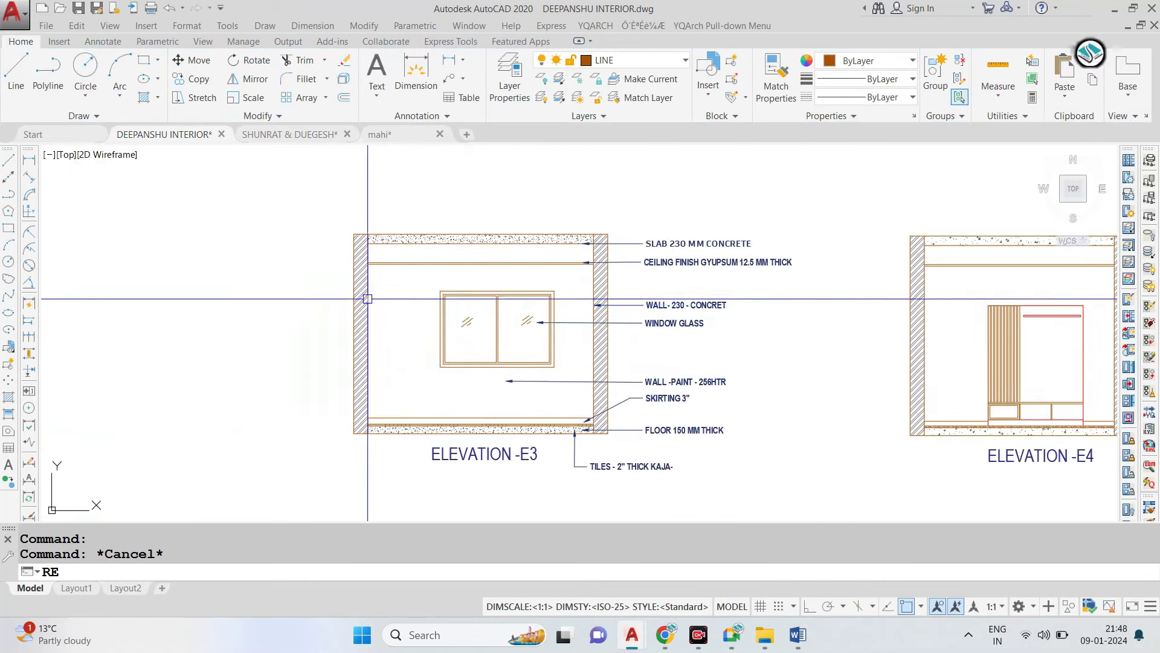
Start two shelf rectangles on E3 and cancel both as misplaced.
text(C)
key(Return)
scroll(370, 302, up, 4)
click(382, 296)
key(Escape)
key(Return)
click(375, 356)
key(Escape)
Erase the stray small rectangle near E3's lower labels.
scroll(580, 363, down, 3)
scroll(581, 383, up, 3)
scroll(580, 358, up, 2)
middle_drag(581, 358, 552, 264)
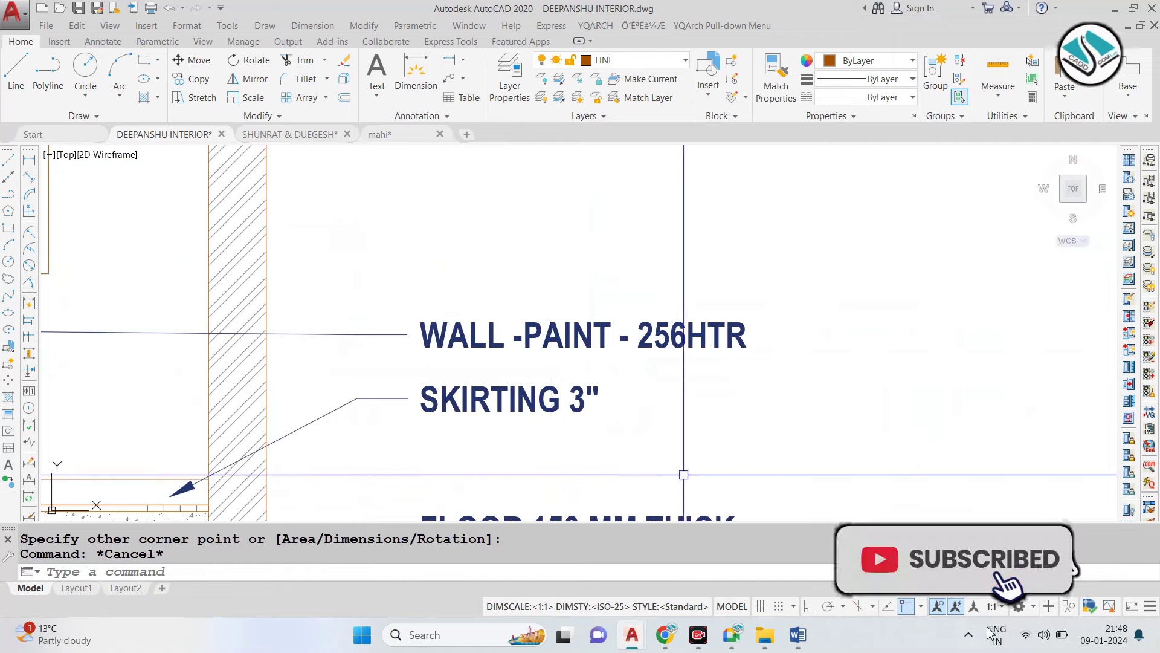
scroll(808, 350, down, 3)
scroll(809, 336, down, 2)
scroll(493, 312, up, 4)
scroll(665, 330, up, 3)
click(684, 297)
click(646, 361)
key(e)
key(Return)
Draw a thin rectangular shelf beside the wall left of the window.
text(rec)
key(Return)
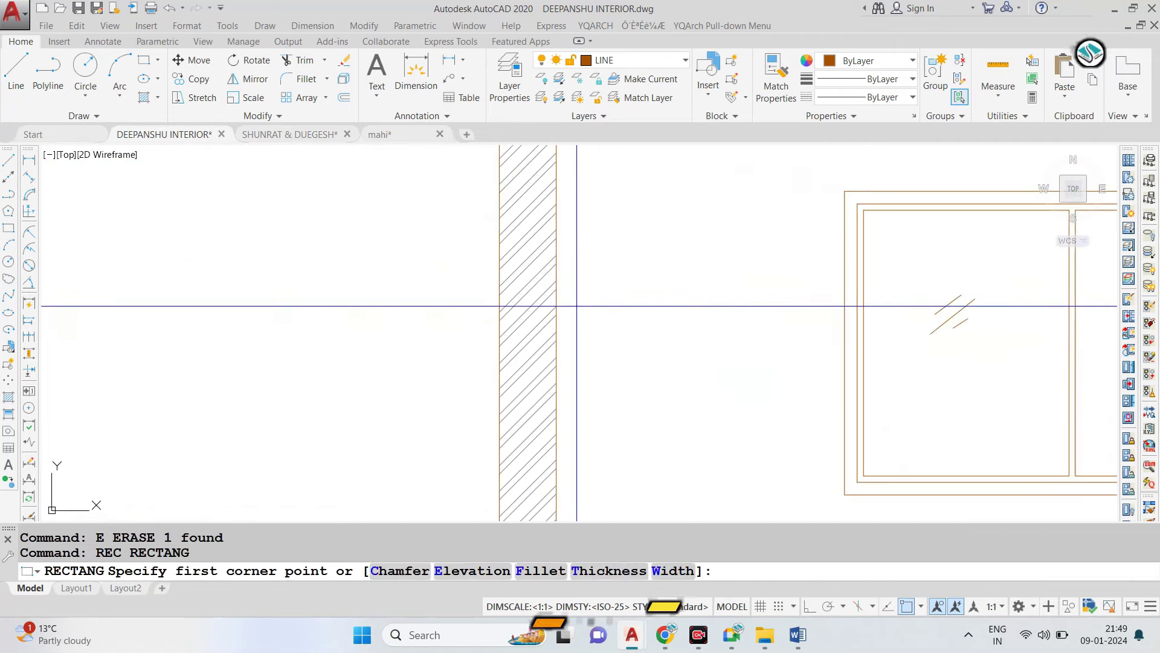
scroll(705, 310, up, 2)
click(503, 302)
click(699, 310)
scroll(522, 330, down, 6)
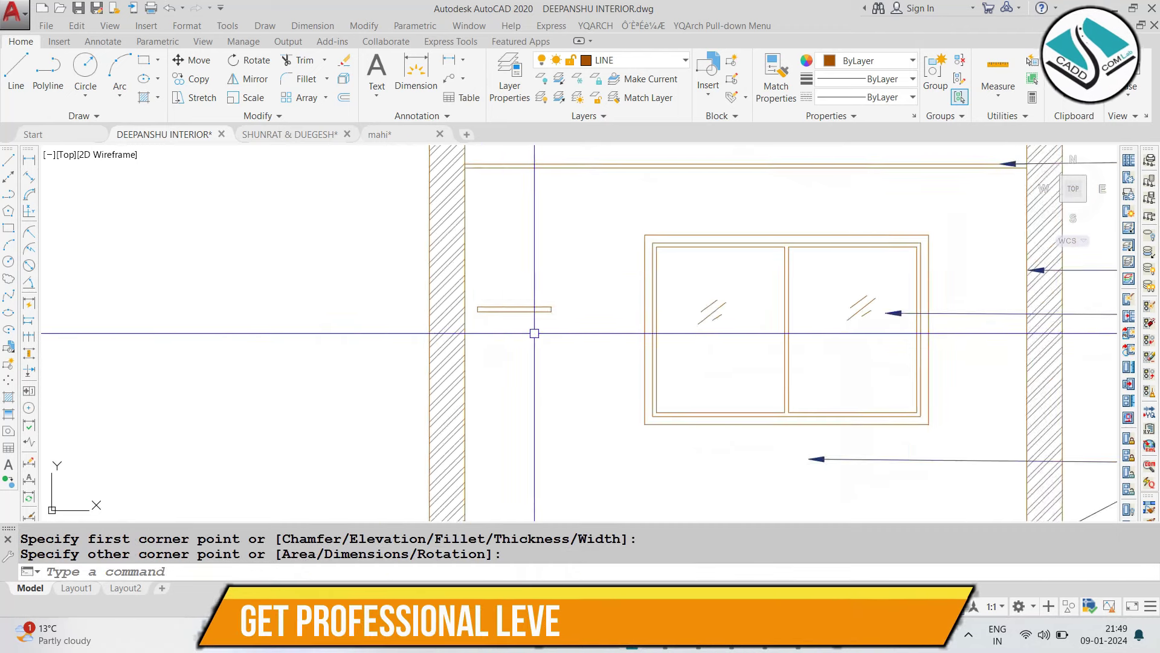
scroll(545, 339, up, 5)
Copy the shelf twice below it to make three staggered shelves.
click(604, 261)
click(507, 357)
text(co)
key(Return)
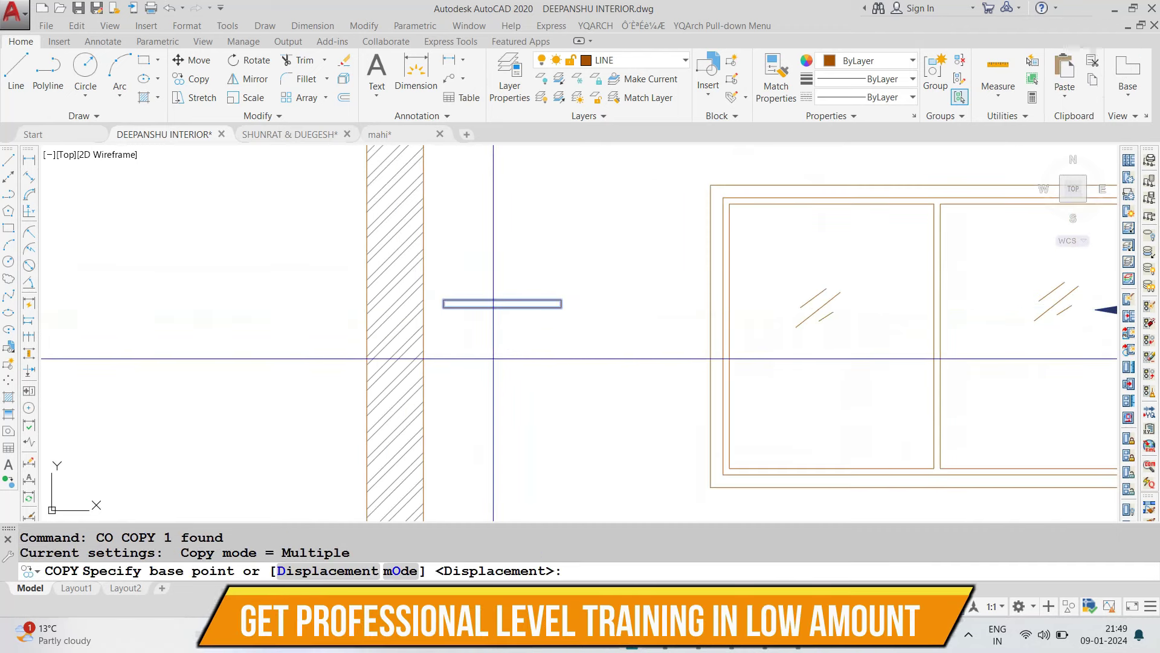
click(493, 358)
click(557, 422)
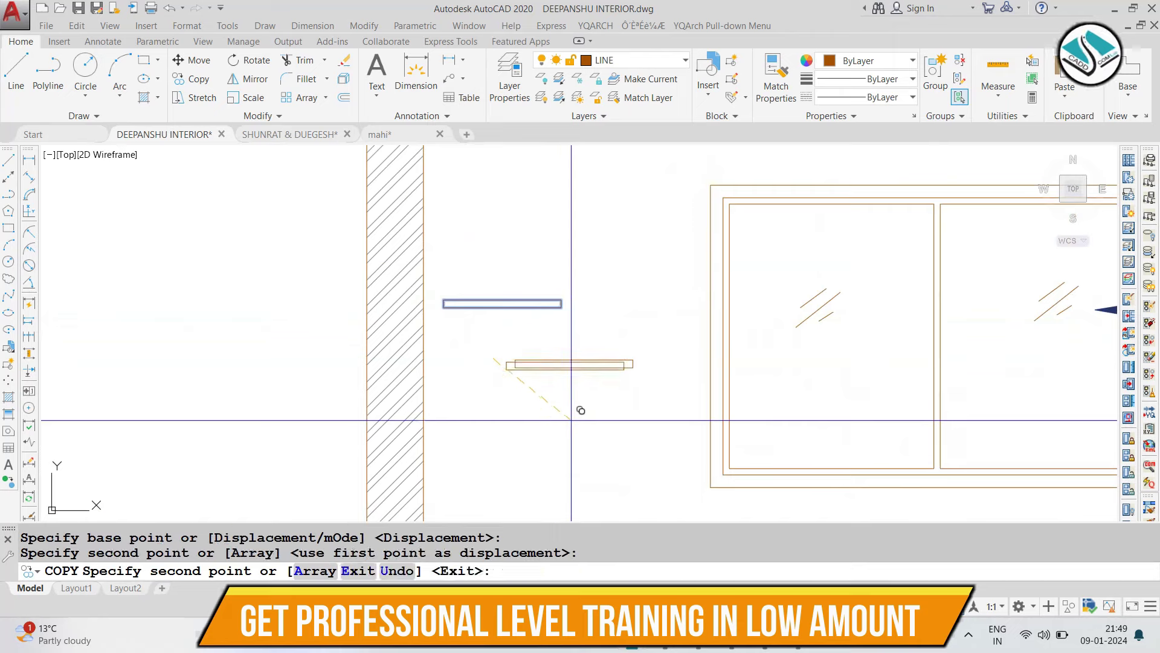
click(492, 494)
key(Escape)
Select the three shelves and begin a move, cancelling it before relocating them.
click(543, 267)
middle_drag(453, 461, 451, 402)
click(451, 402)
text(m)
key(Return)
click(450, 402)
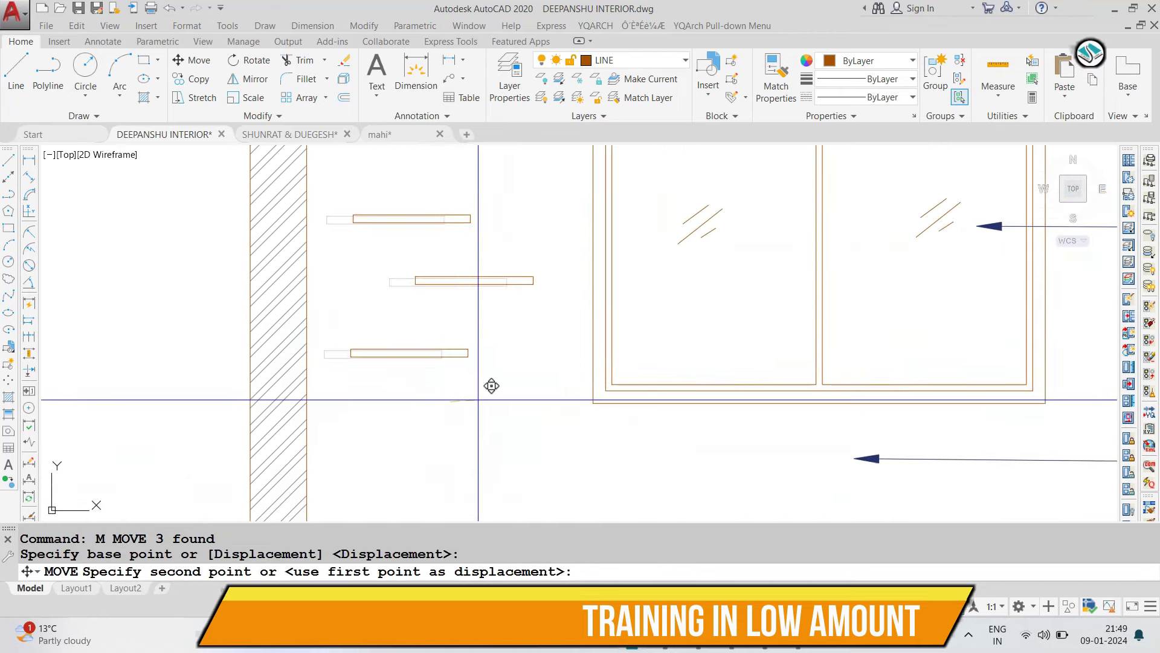
key(Escape)
scroll(402, 341, down, 3)
Mirror the WALL-230 and WINDOW GLASS leaders across E3's vertical centre, keeping the originals.
click(894, 260)
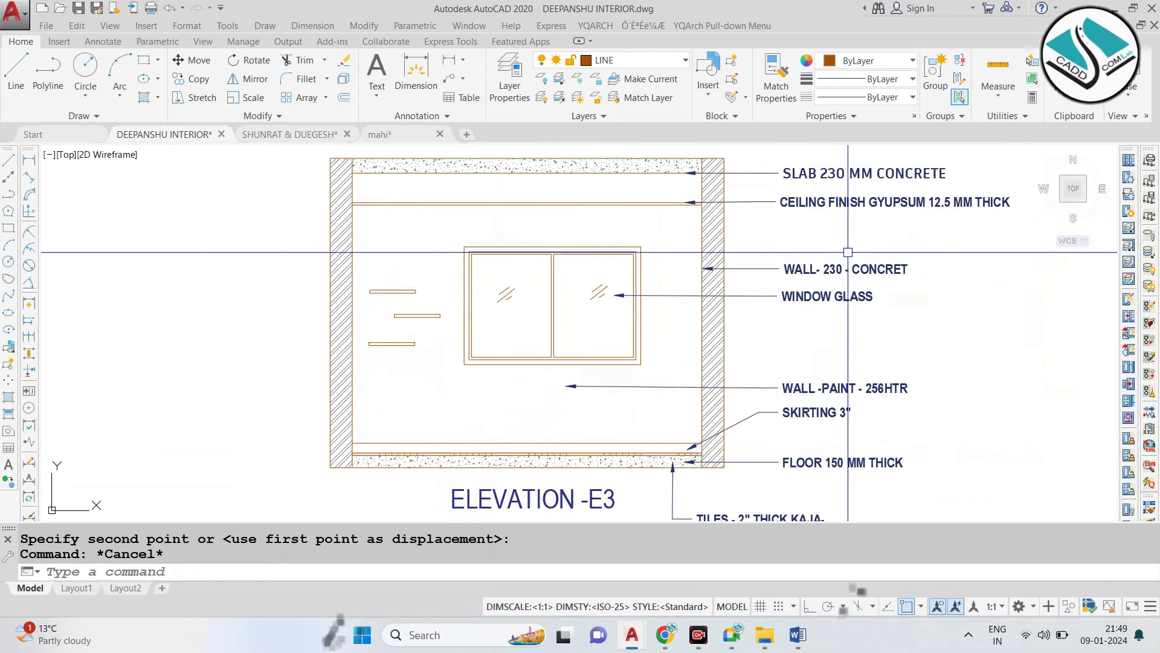
click(834, 327)
text(MI)
key(Return)
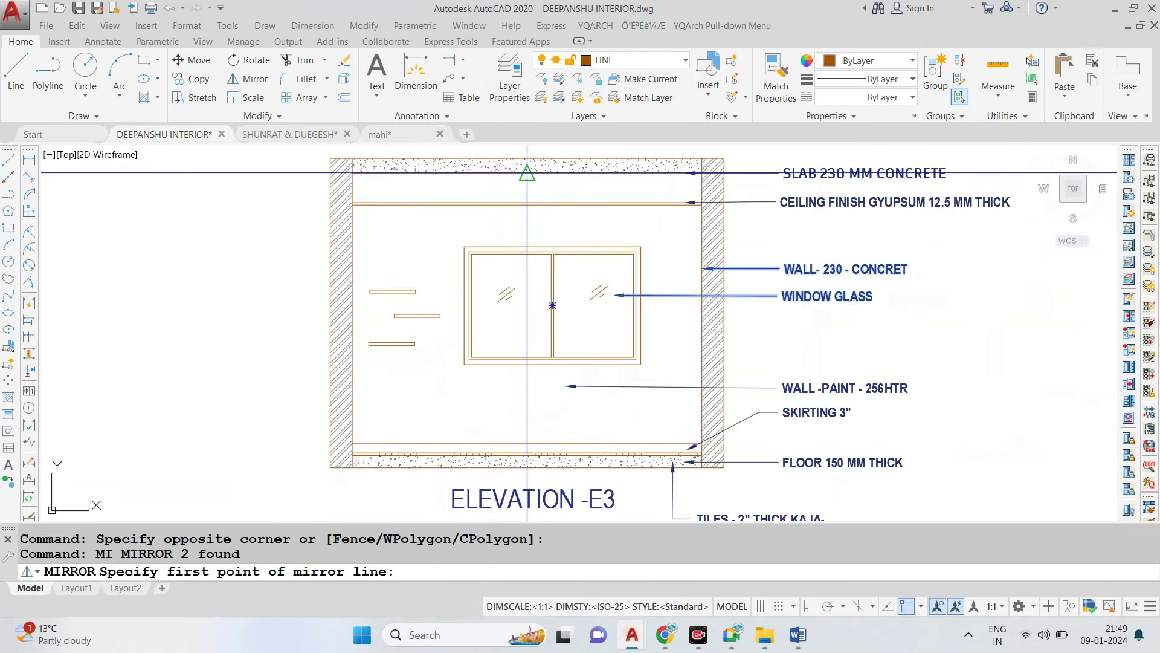
click(528, 173)
click(527, 456)
key(Return)
Erase the mirrored glass leader and move the mirrored wall leader's arrow onto the top shelf.
scroll(282, 272, up, 2)
click(237, 315)
key(e)
key(Return)
click(260, 266)
key(m)
key(Return)
click(391, 265)
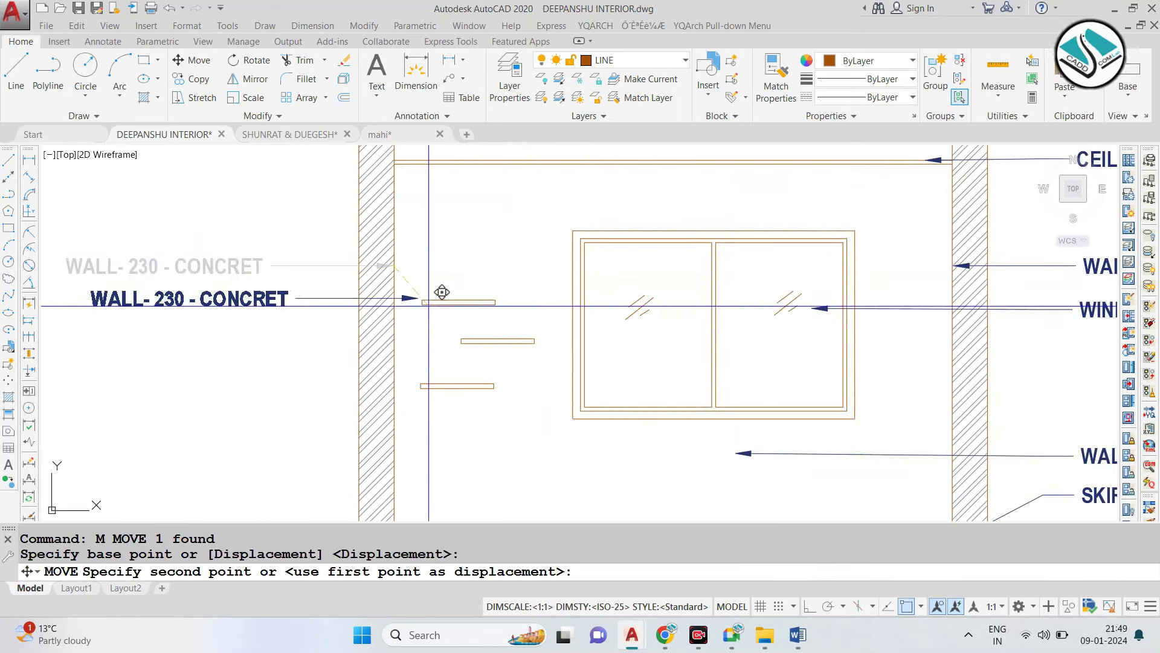
click(481, 296)
scroll(70, 292, up, 2)
Rewrite the shelf label as WALL FIX GLASS with SHELF on a second line.
double_click(316, 305)
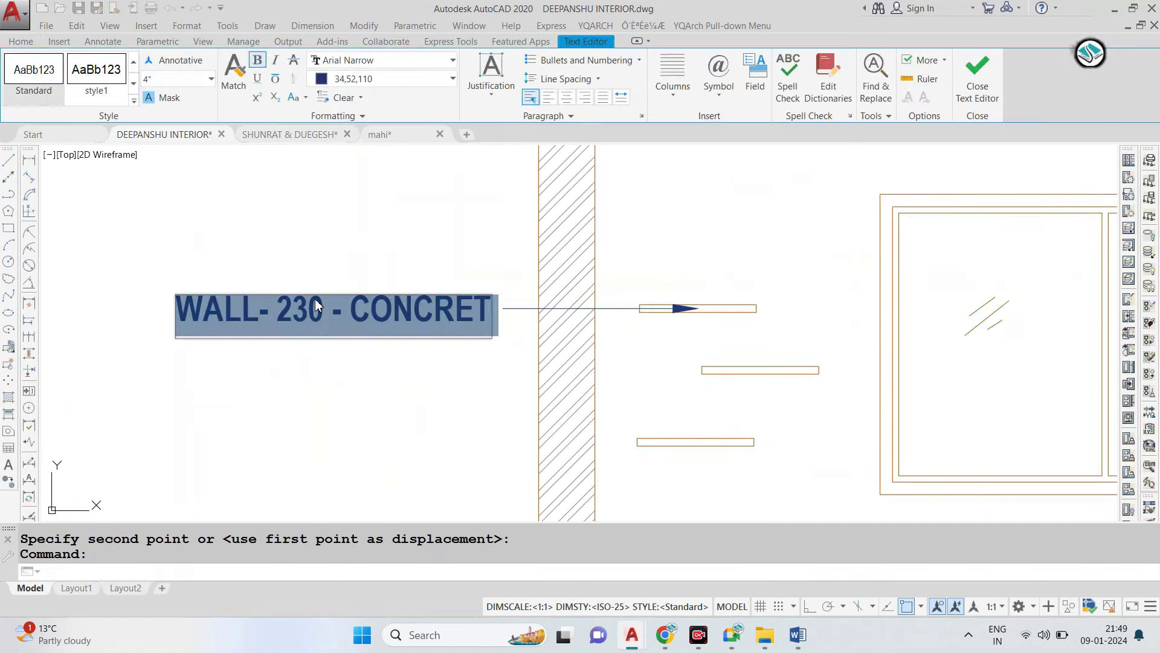
text(WALL FIX GLASS)
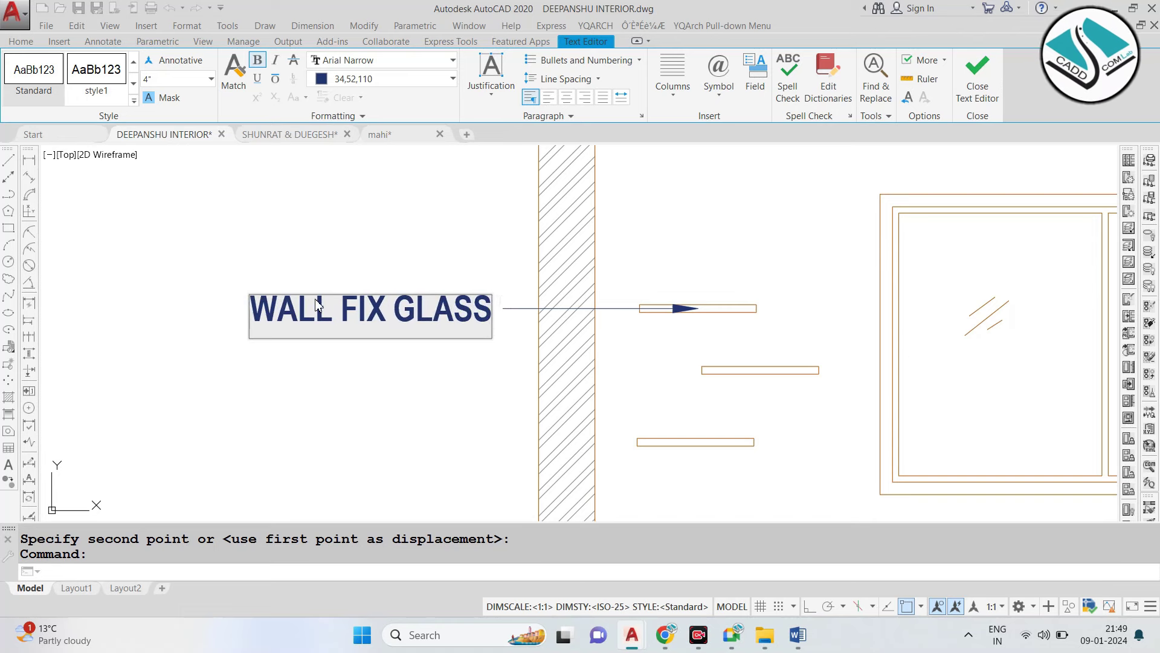
key(Return)
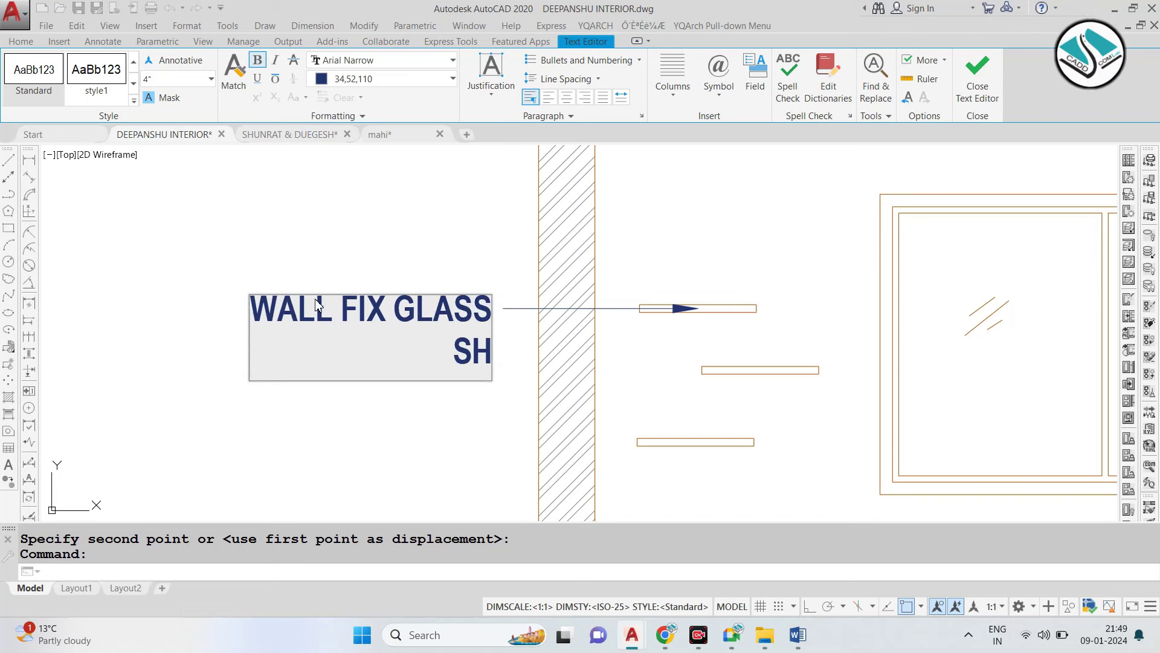
click(359, 274)
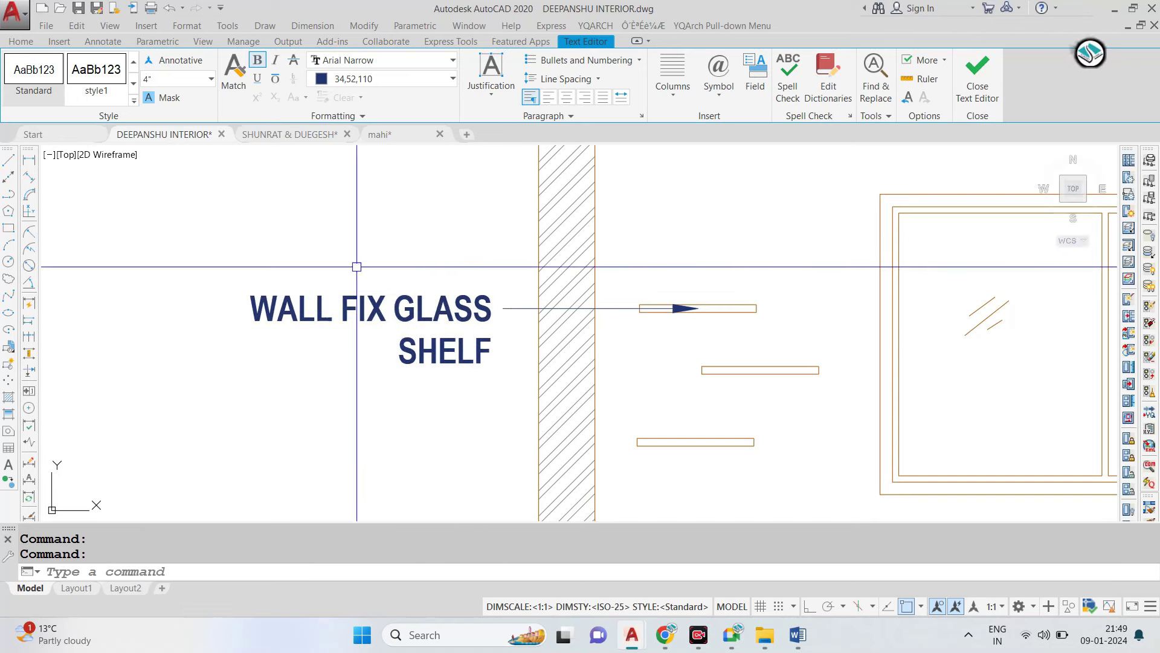
key(Escape)
scroll(359, 274, down, 5)
Move the TV reference image lower and further right, out of the way.
scroll(494, 358, down, 3)
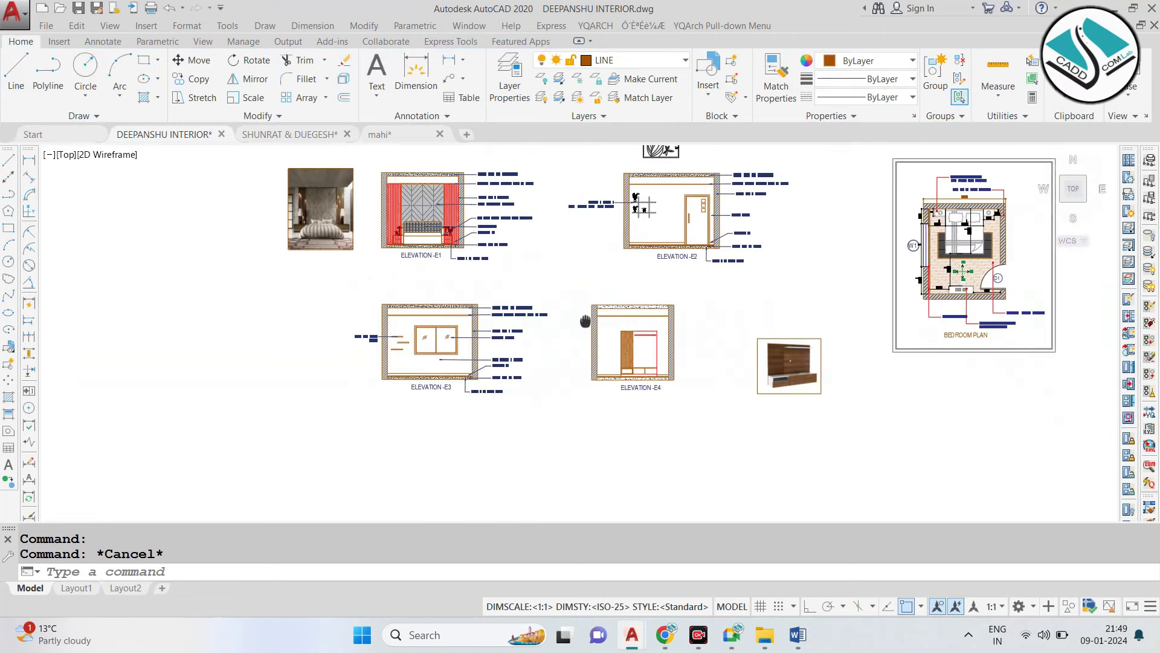
scroll(738, 356, up, 2)
click(921, 305)
click(846, 427)
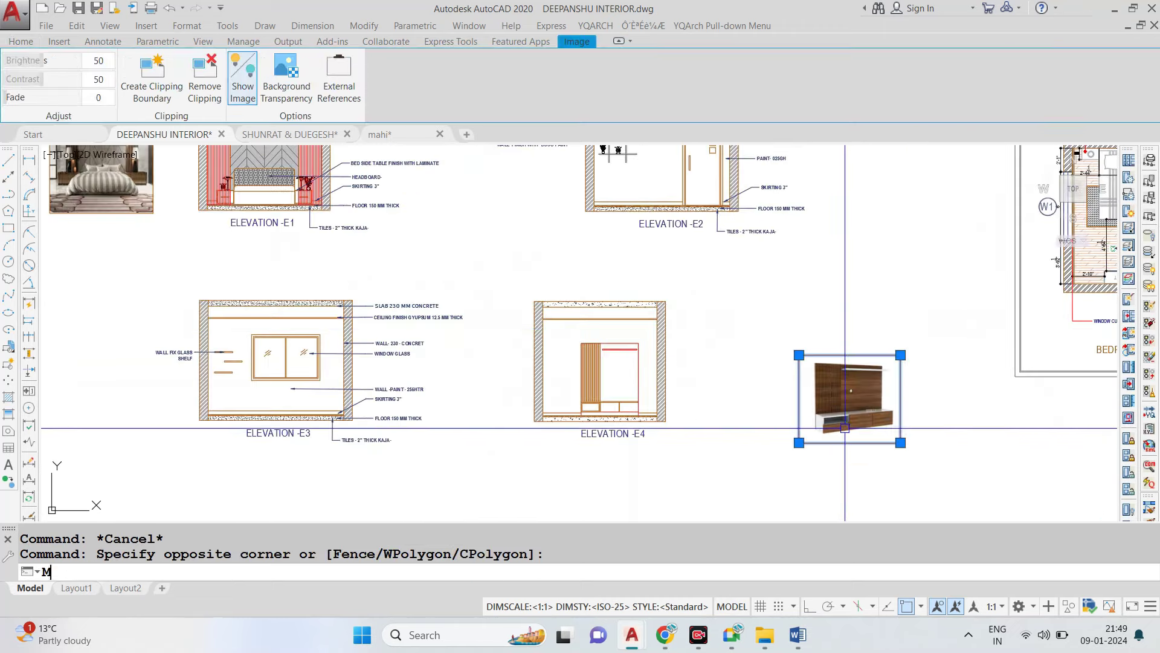
text(m)
key(Return)
click(961, 468)
click(361, 478)
Select Elevation E3's labels and begin a copy, then cancel it.
click(407, 385)
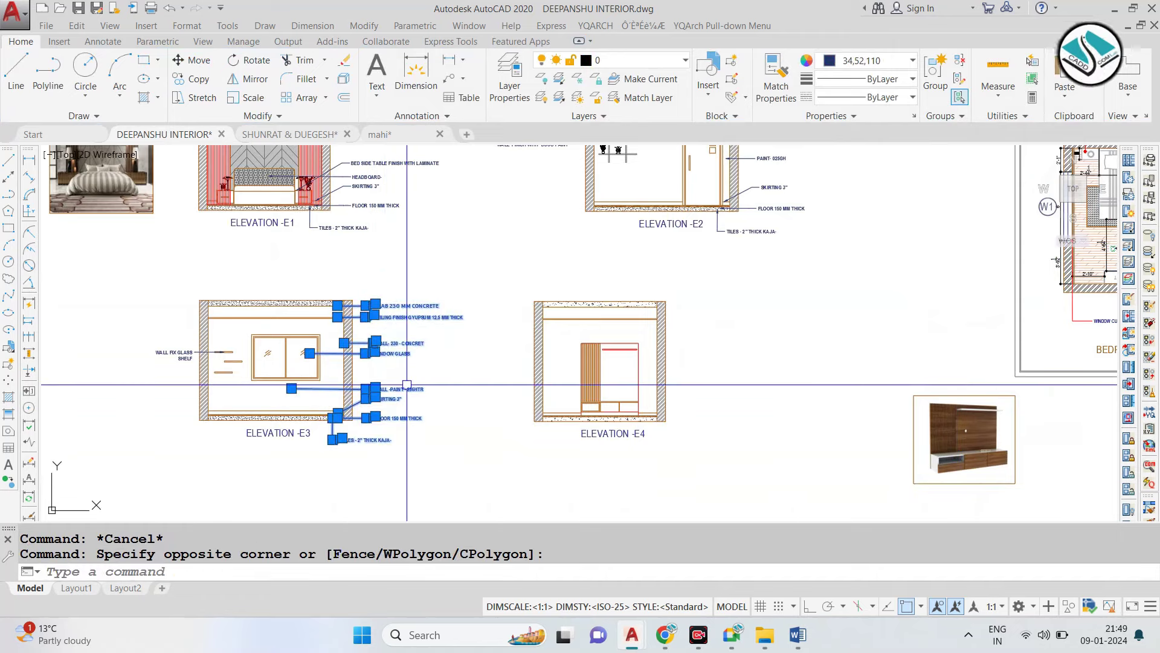
text(o)
key(Return)
key(Escape)
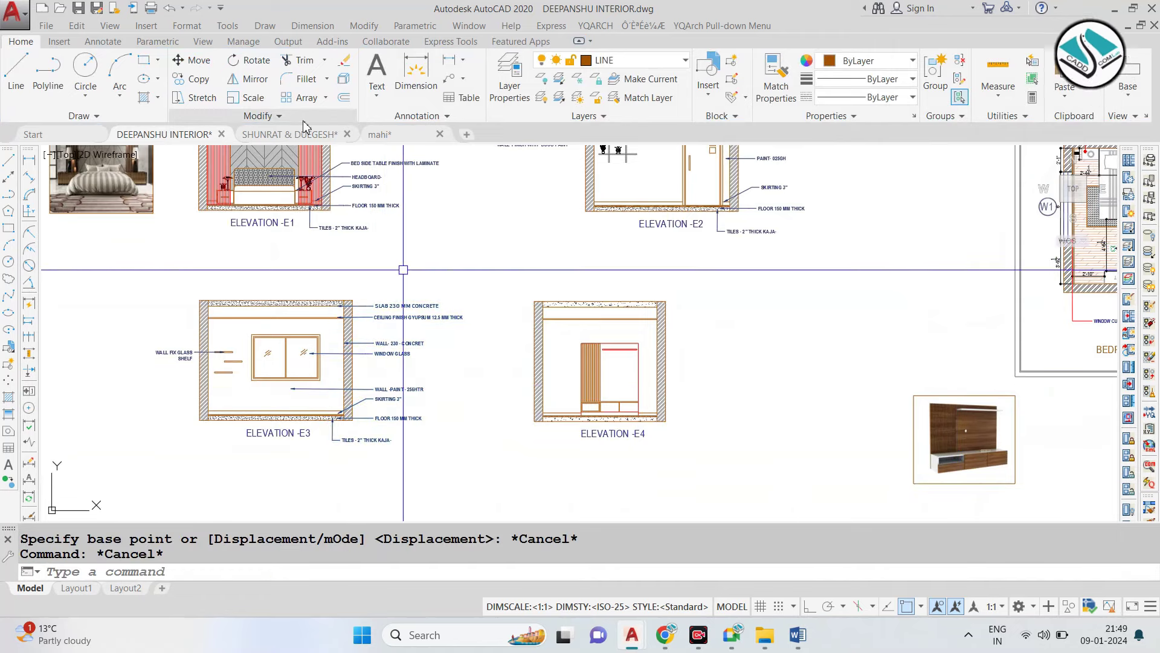
Copy Elevation C's material labels from the SHUNRAT & DUEGESH drawing to the clipboard.
key(ctrl+Tab)
scroll(617, 399, up, 1)
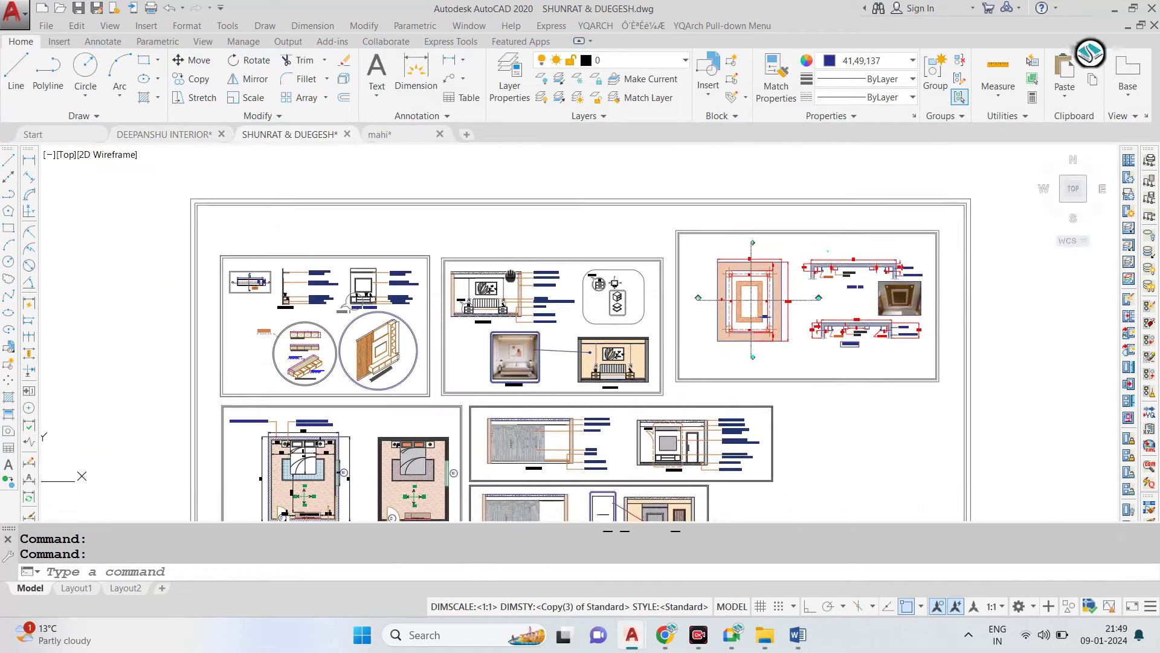
scroll(604, 375, up, 3)
scroll(752, 306, up, 2)
scroll(752, 306, down, 1)
click(695, 211)
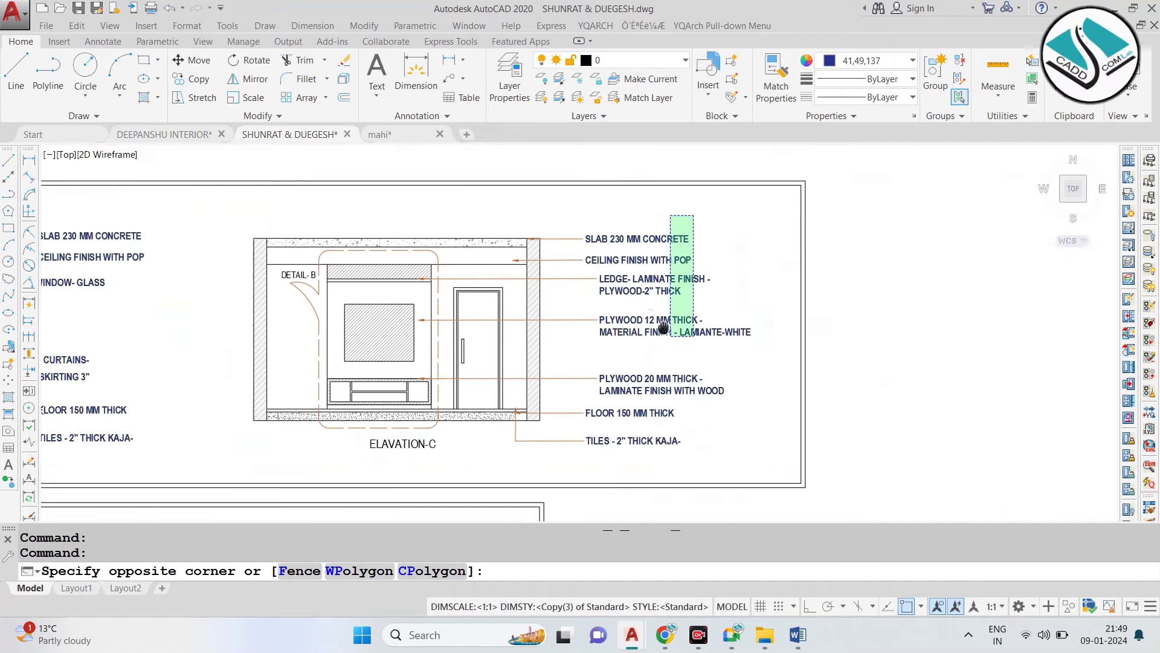
click(562, 403)
key(ctrl+c)
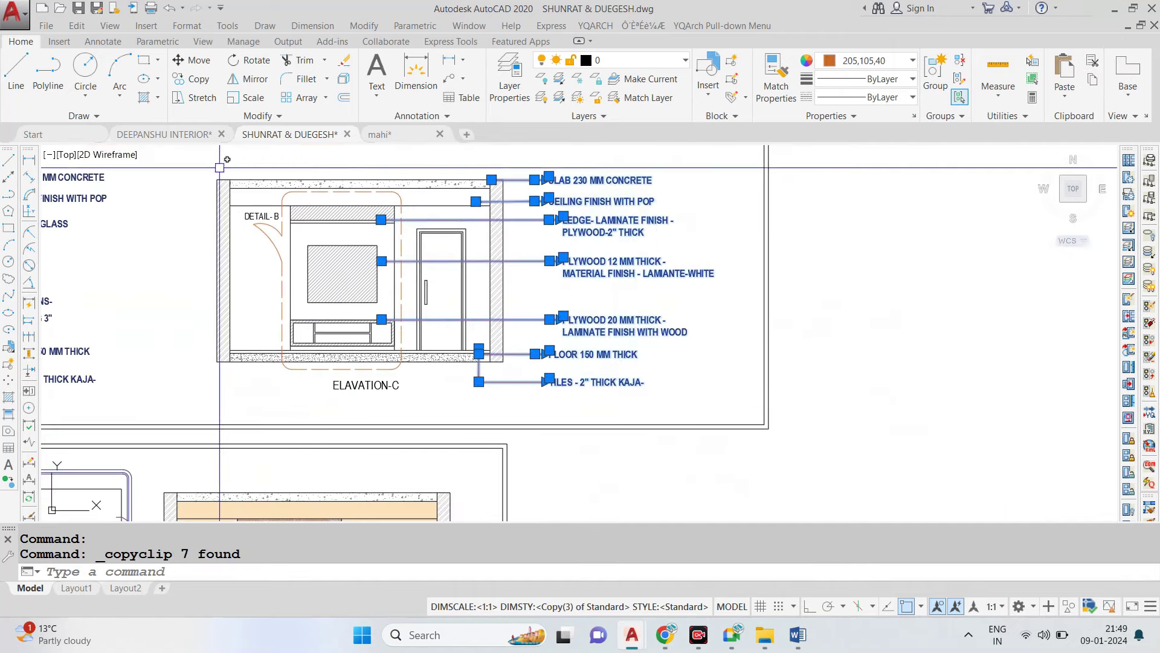
Paste the copied labels to the right of E4 in DEEPANSHU INTERIOR.
click(185, 139)
key(ctrl+v)
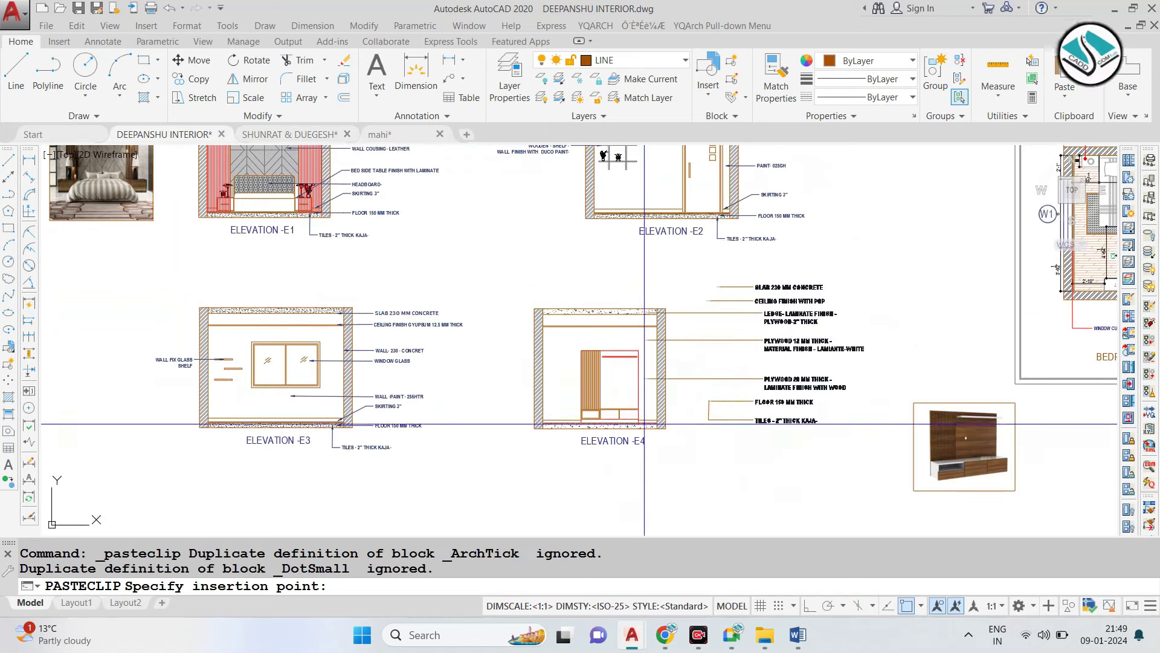
click(695, 421)
scroll(816, 280, up, 4)
Move the pasted SLAB label so its arrow points at the slab top.
click(800, 292)
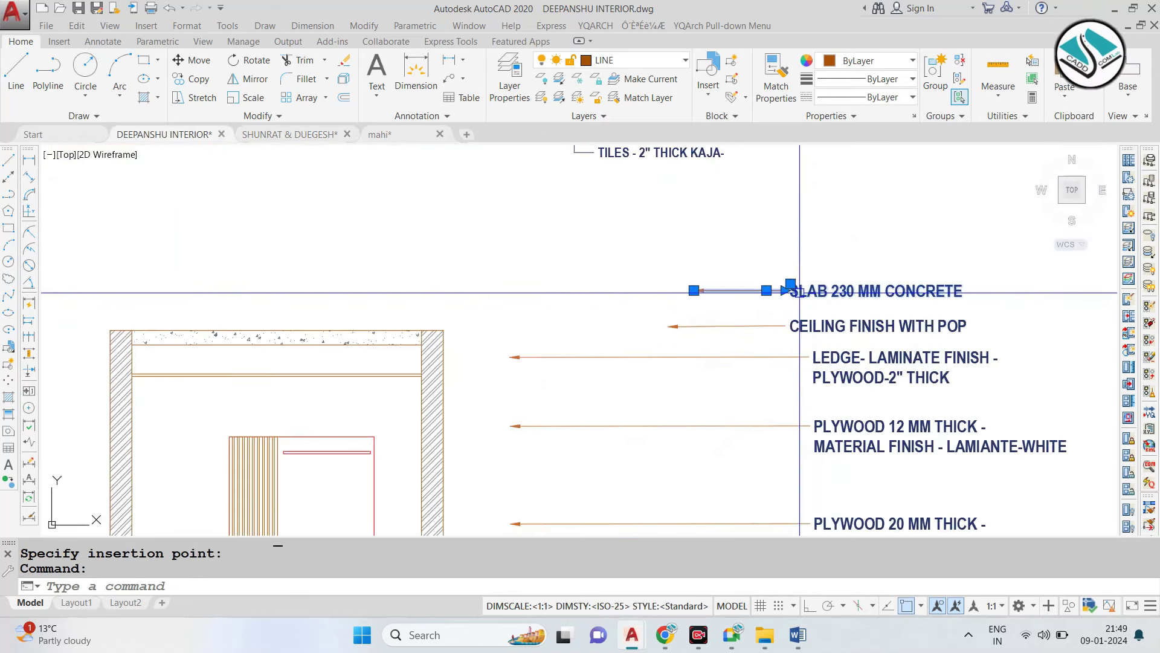
text(m)
key(Return)
click(694, 290)
click(413, 329)
middle_drag(566, 308, 563, 234)
Move the CEILING FINISH label so its arrow lands on the ceiling line.
click(798, 278)
key(Escape)
click(747, 250)
text(m)
key(Return)
click(665, 250)
scroll(397, 293, up, 2)
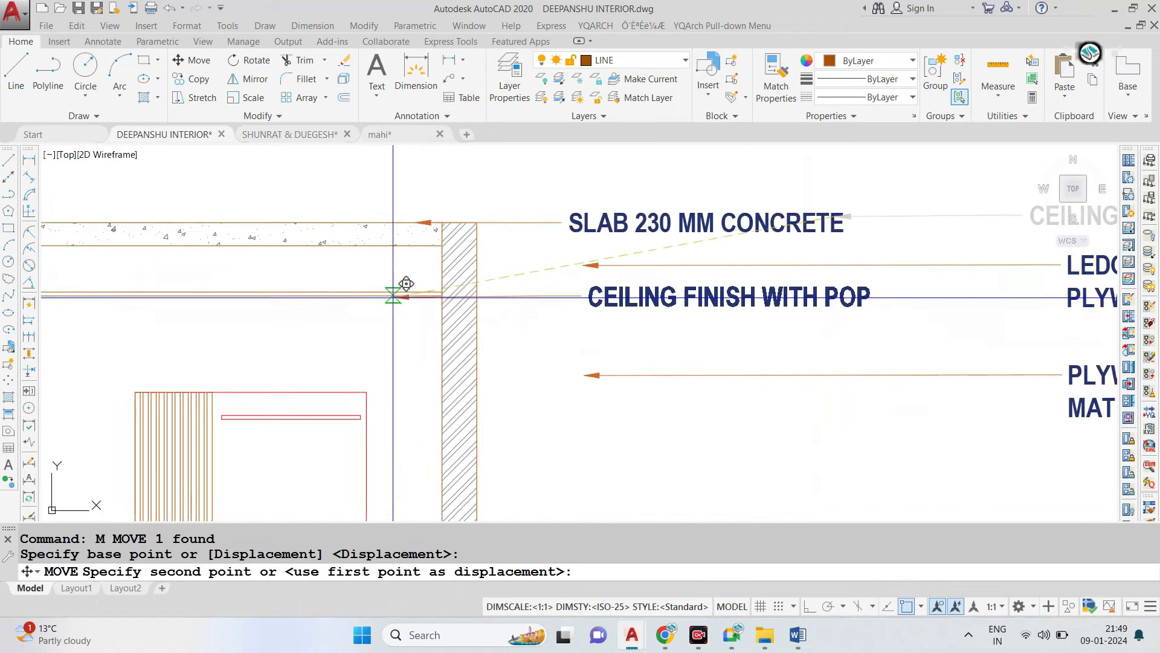
click(396, 285)
Start another move of the SLAB label, cancel it, and frame all of E4.
click(444, 237)
text(m)
key(Return)
click(414, 234)
key(Escape)
scroll(492, 251, down, 2)
mouse_move(493, 251)
middle_down()
mouse_move(592, 270)
mouse_move(581, 266)
middle_up()
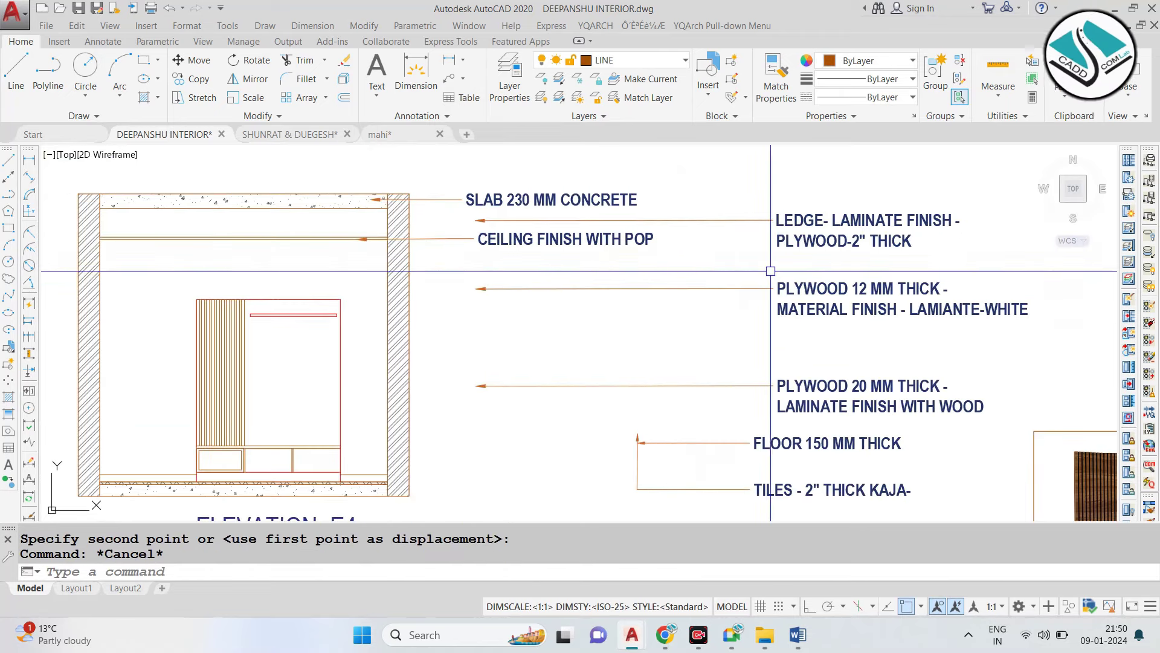
Move the PLYWOOD 12 MM THICK label closer to elevation E4.
click(826, 289)
text(m)
key(Return)
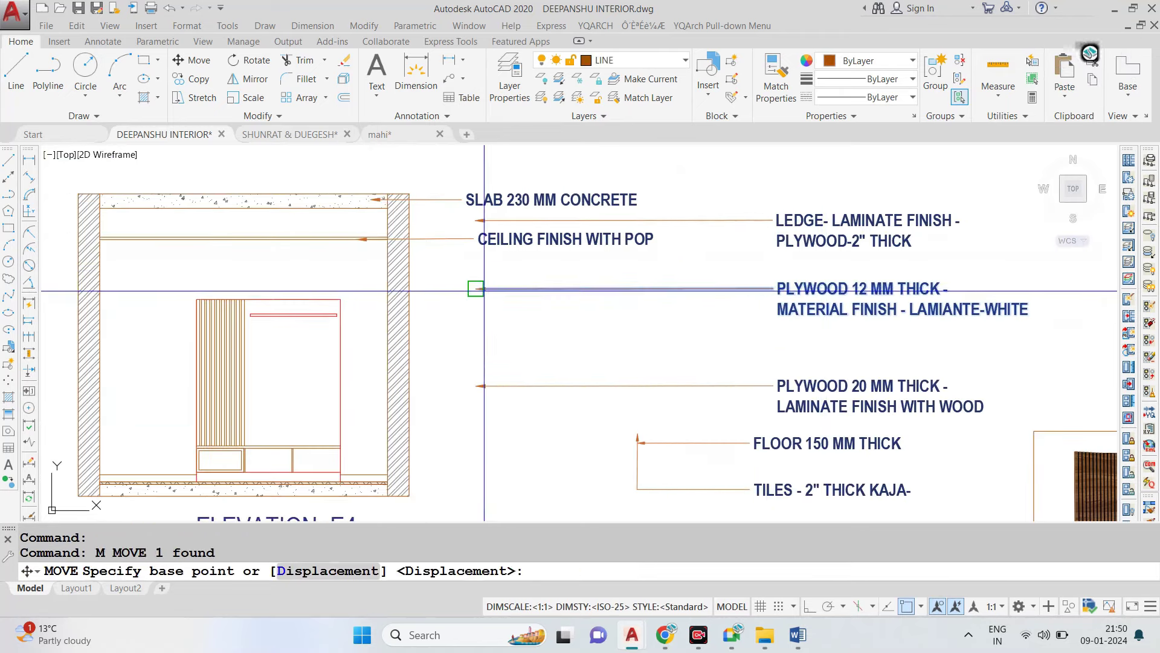
click(483, 288)
click(296, 299)
middle_drag(837, 378, 823, 357)
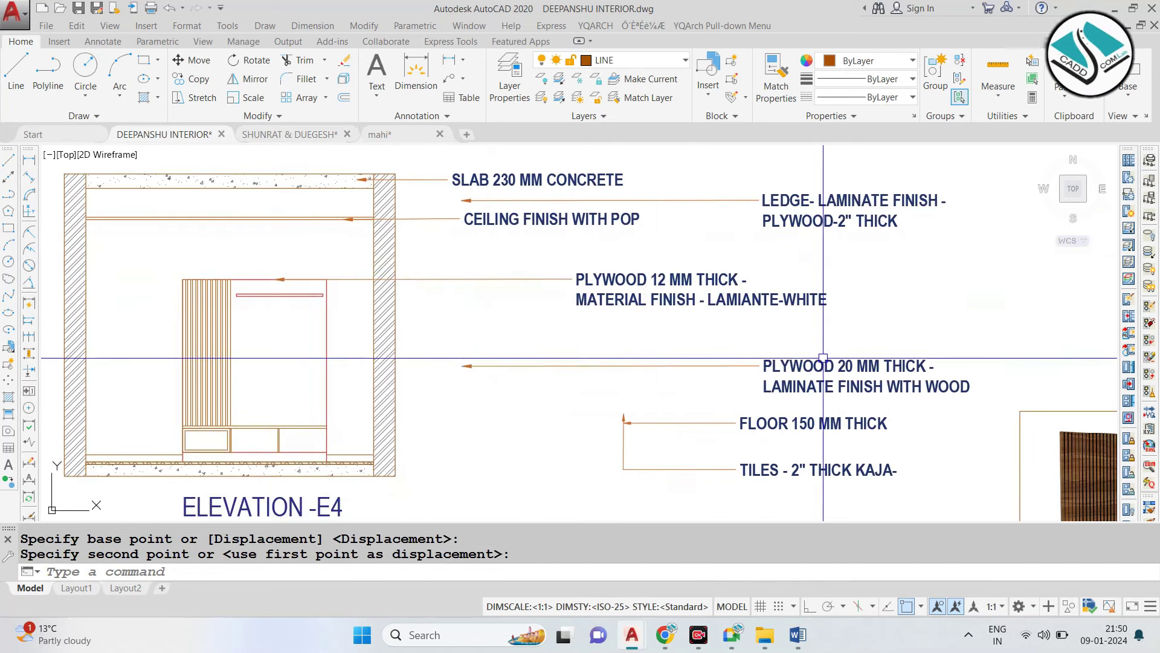
click(773, 365)
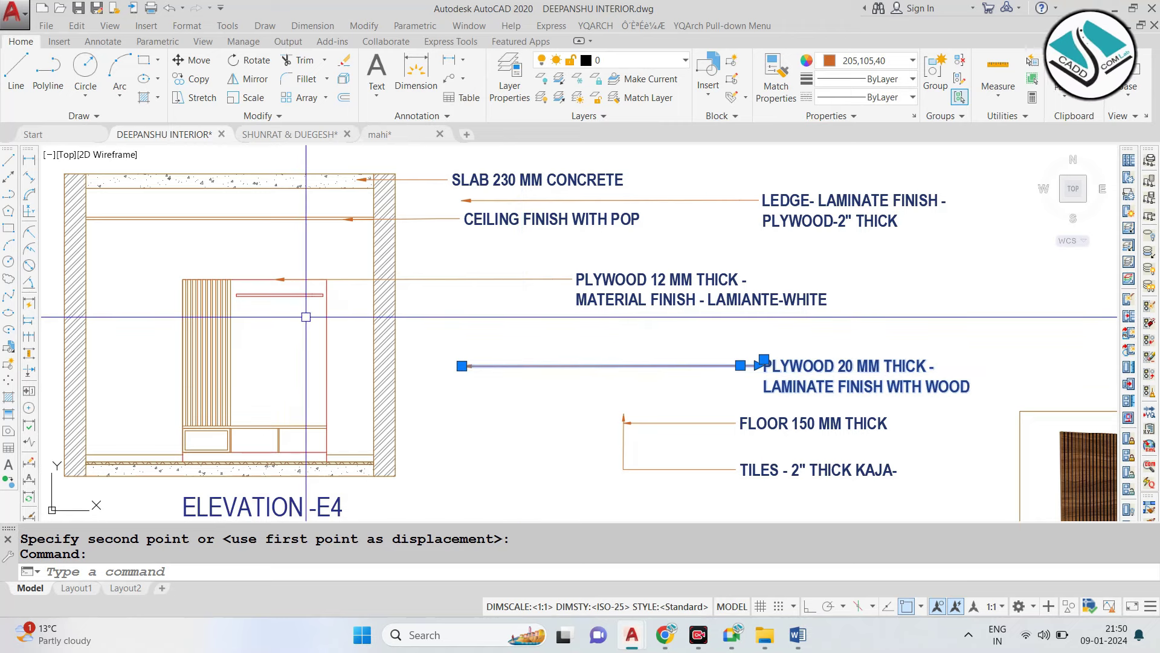
Review Elevation-C for reference, then erase the PLYWOOD 12 MM THICK label on E4.
click(280, 134)
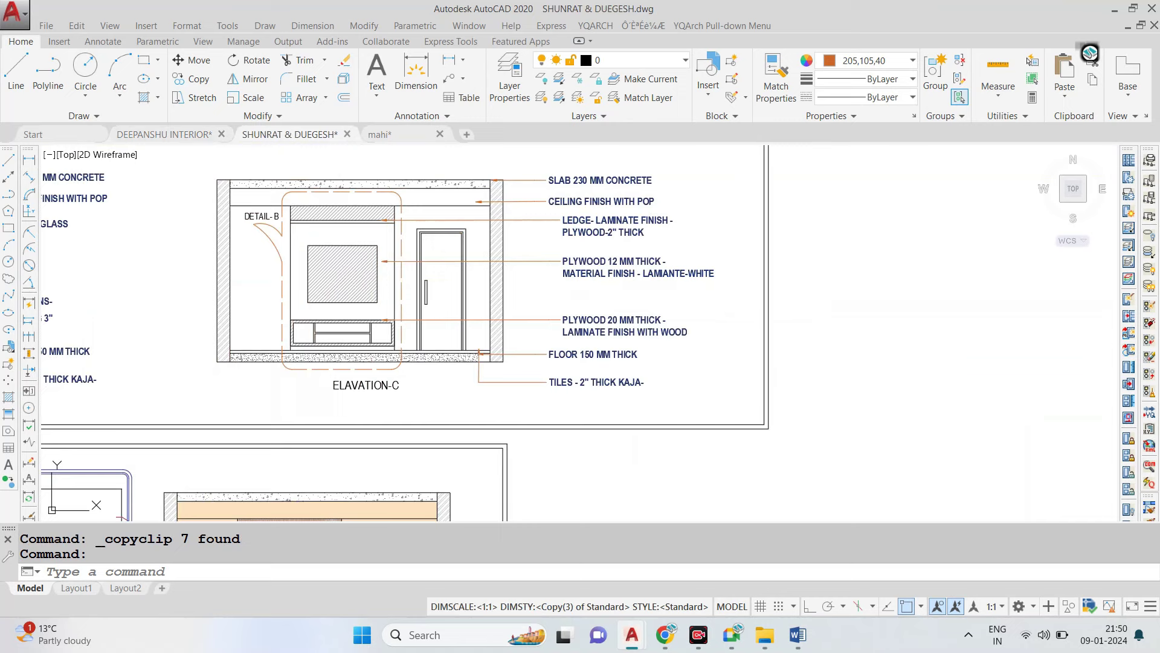
scroll(449, 246, up, 2)
middle_drag(447, 251, 446, 283)
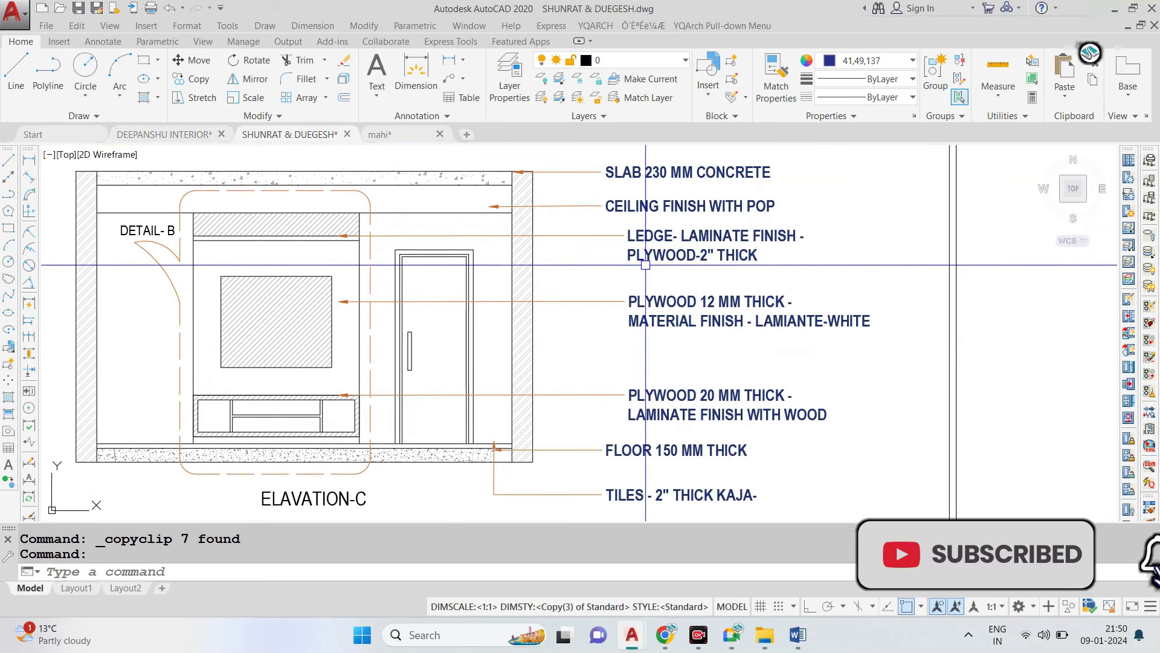
key(ctrl+Tab)
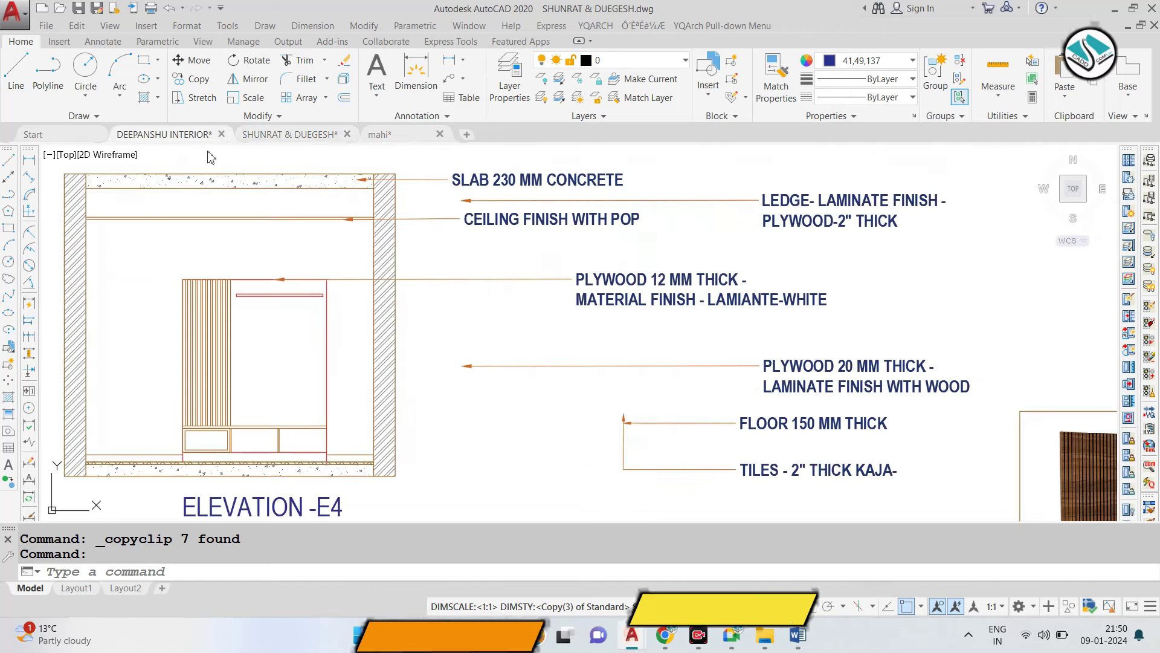
click(620, 289)
text(e)
key(Return)
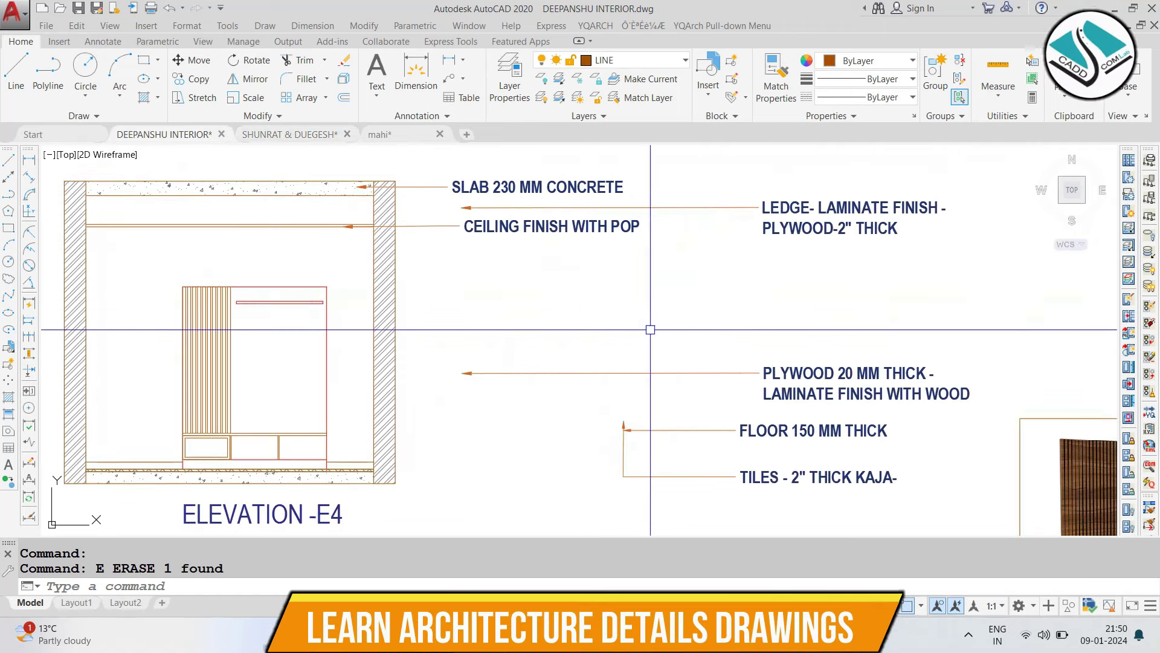
Move the LEDGE label beside the ledge and PLYWOOD 20 MM THICK label below it.
click(807, 207)
text(m)
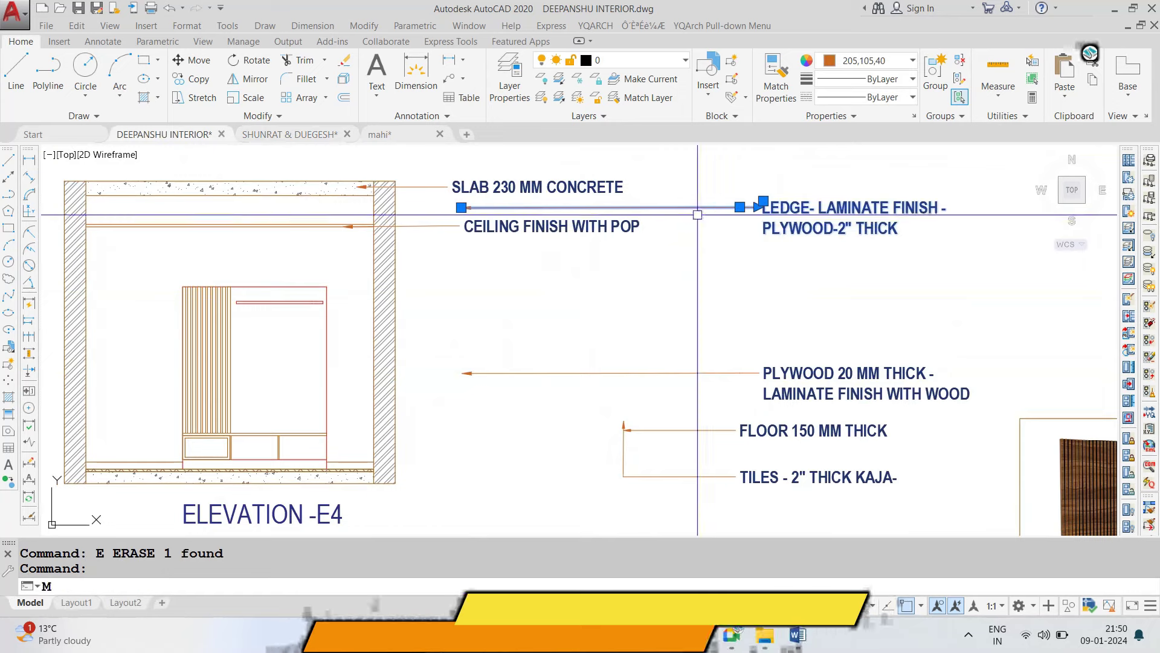
key(Return)
click(461, 207)
click(266, 303)
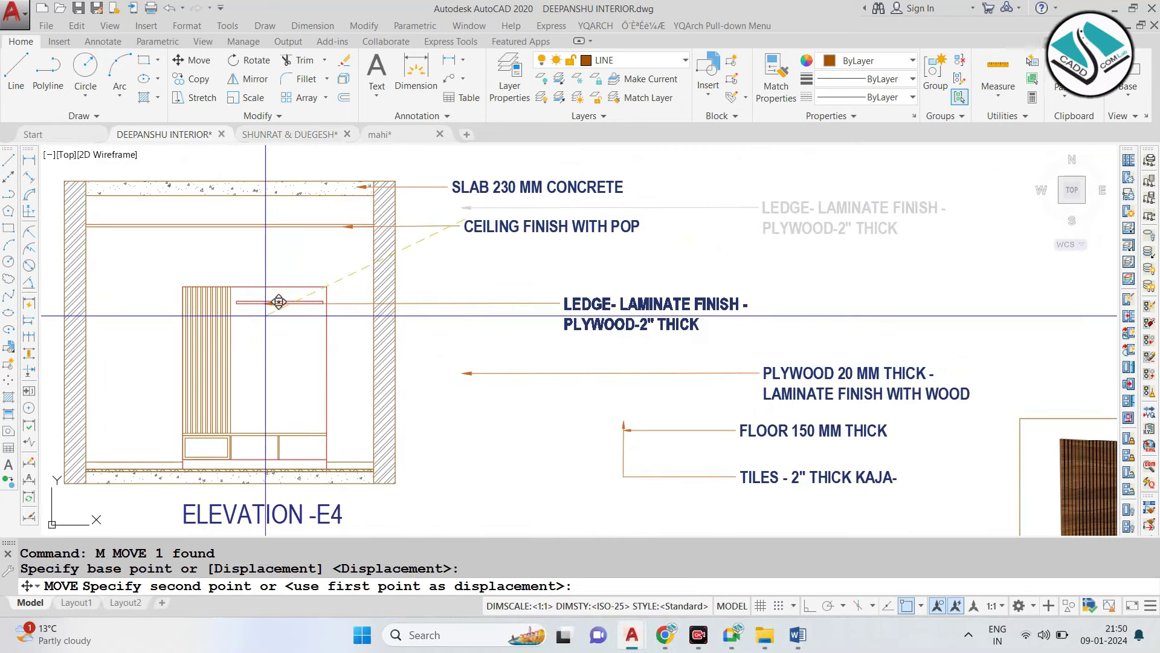
click(749, 373)
text(m)
key(Return)
click(466, 373)
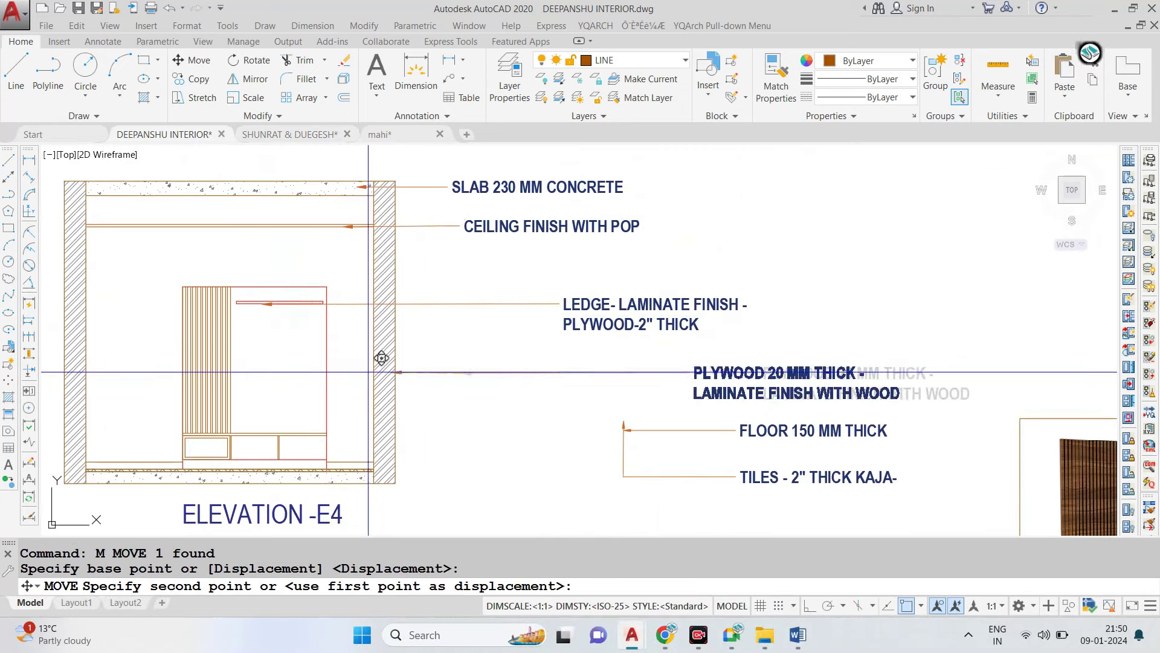
click(268, 368)
Move the FLOOR 150 MM THICK and TILES labels beside the floor slab, fine-tuning FLOOR.
middle_drag(874, 421, 901, 356)
click(756, 365)
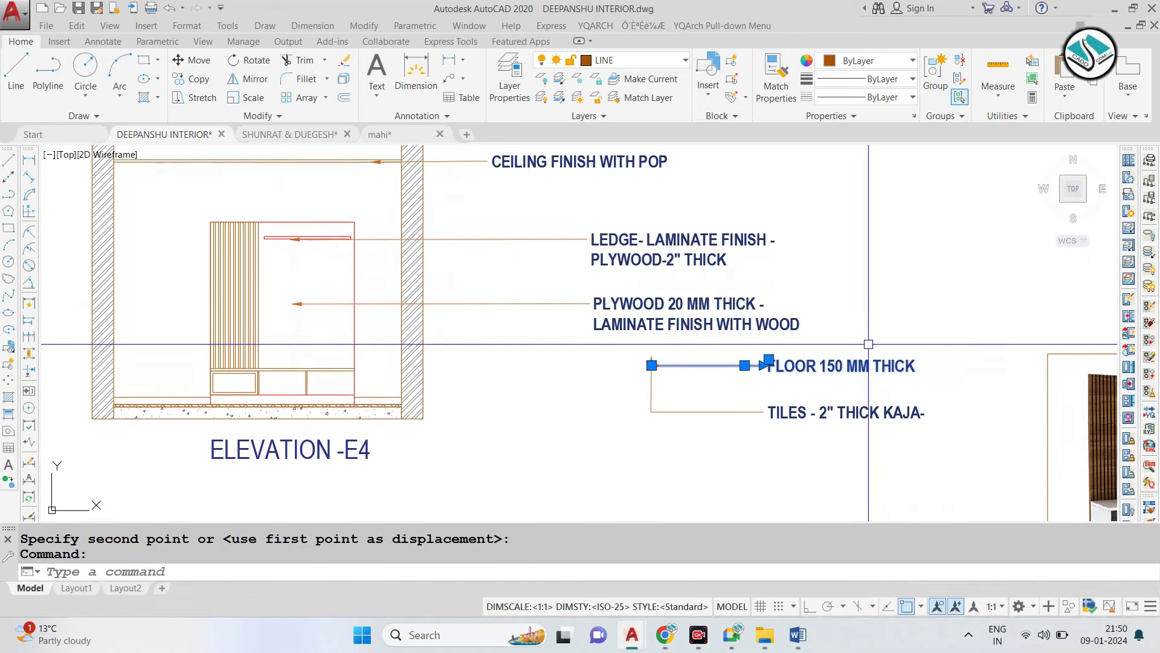
text(m)
key(Return)
click(650, 360)
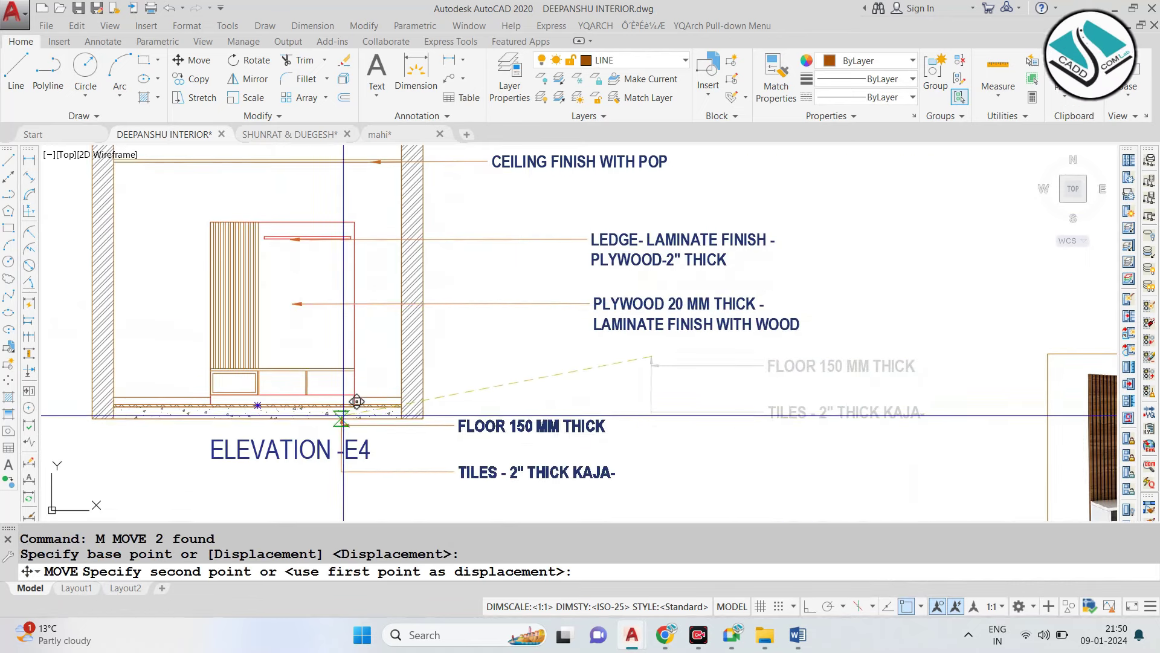
scroll(392, 393, up, 2)
scroll(402, 388, up, 1)
scroll(405, 384, up, 2)
scroll(415, 381, down, 2)
scroll(412, 372, down, 3)
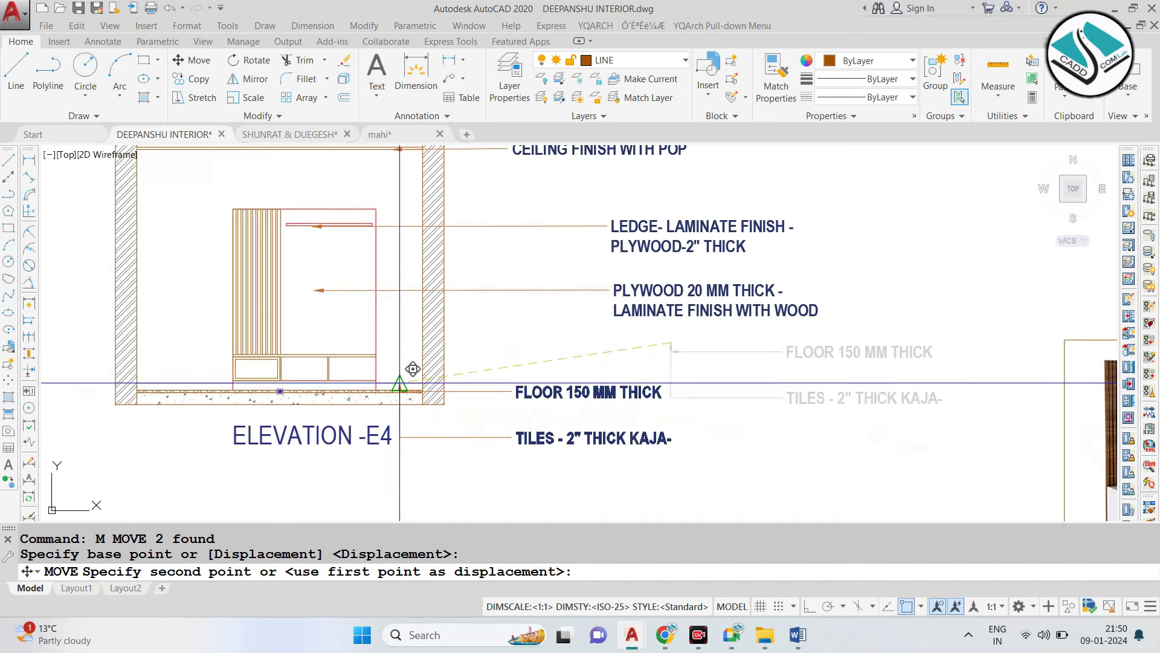
scroll(399, 382, up, 5)
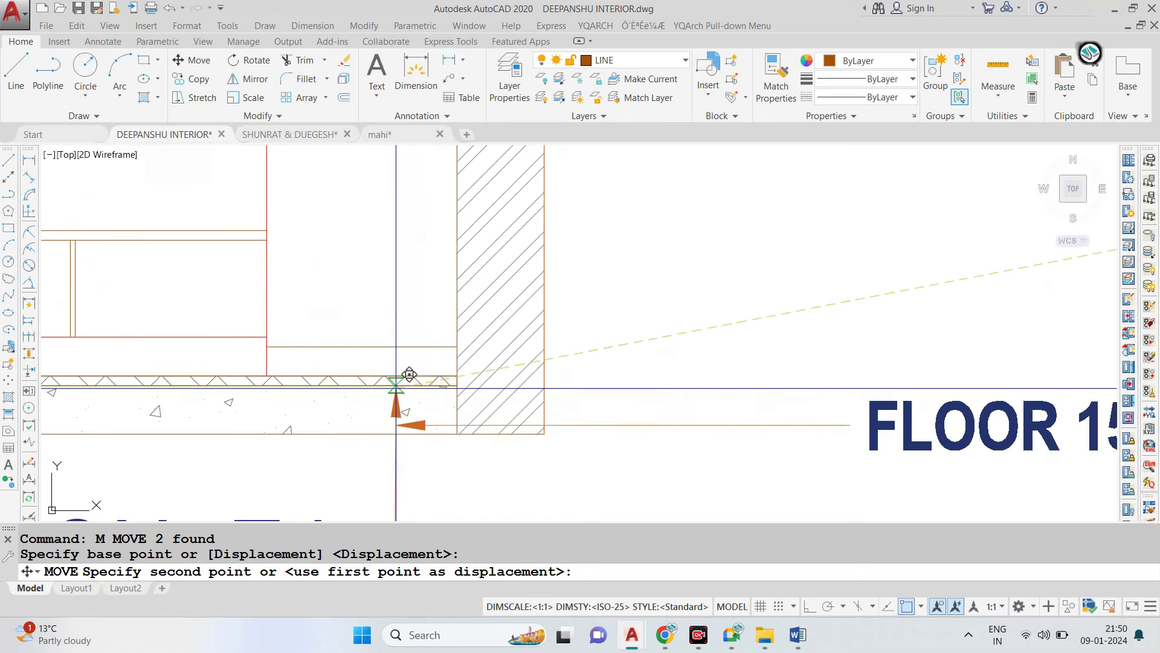
click(398, 382)
scroll(398, 382, down, 2)
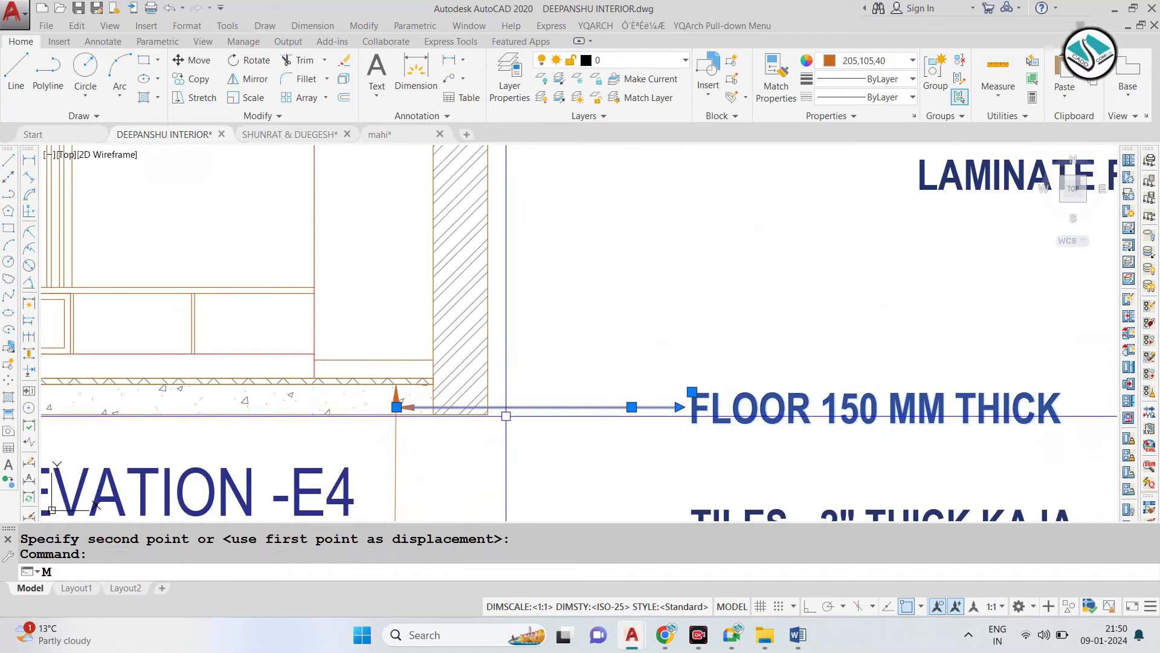
key(Return)
click(400, 403)
scroll(445, 389, up, 2)
click(445, 388)
scroll(518, 398, down, 5)
key(Escape)
Compare Elevation-C's labels in SHUNRAT & DUEGESH against E4 in DEEPANSHU INTERIOR.
key(ctrl+Tab)
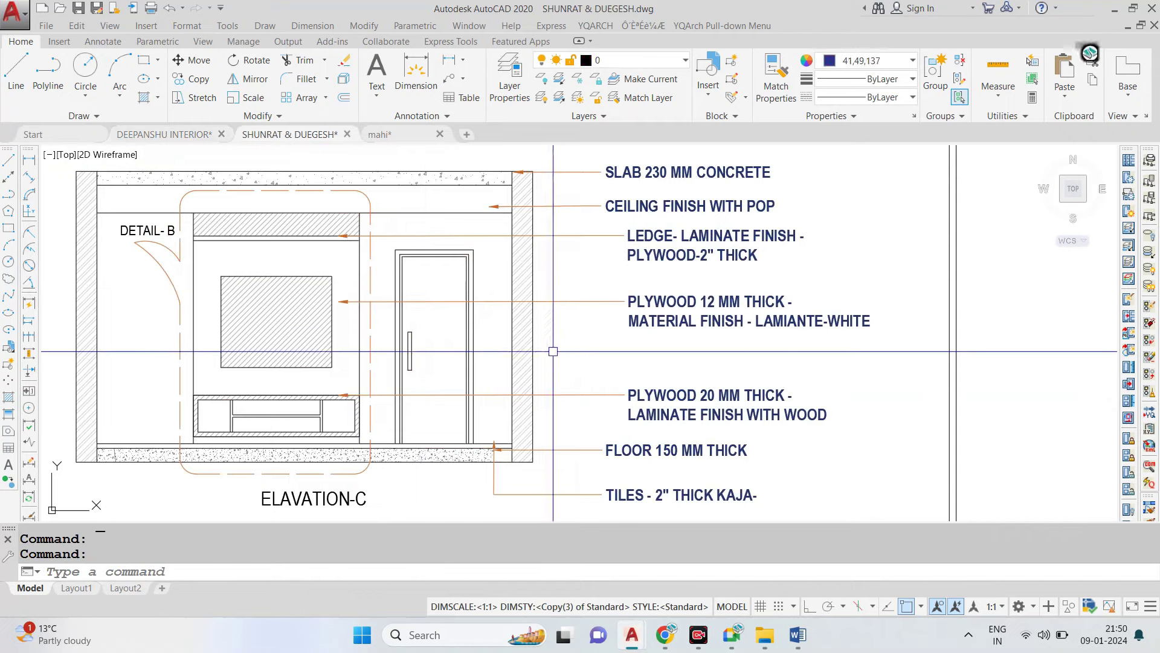
middle_drag(555, 359, 553, 335)
scroll(754, 389, up, 2)
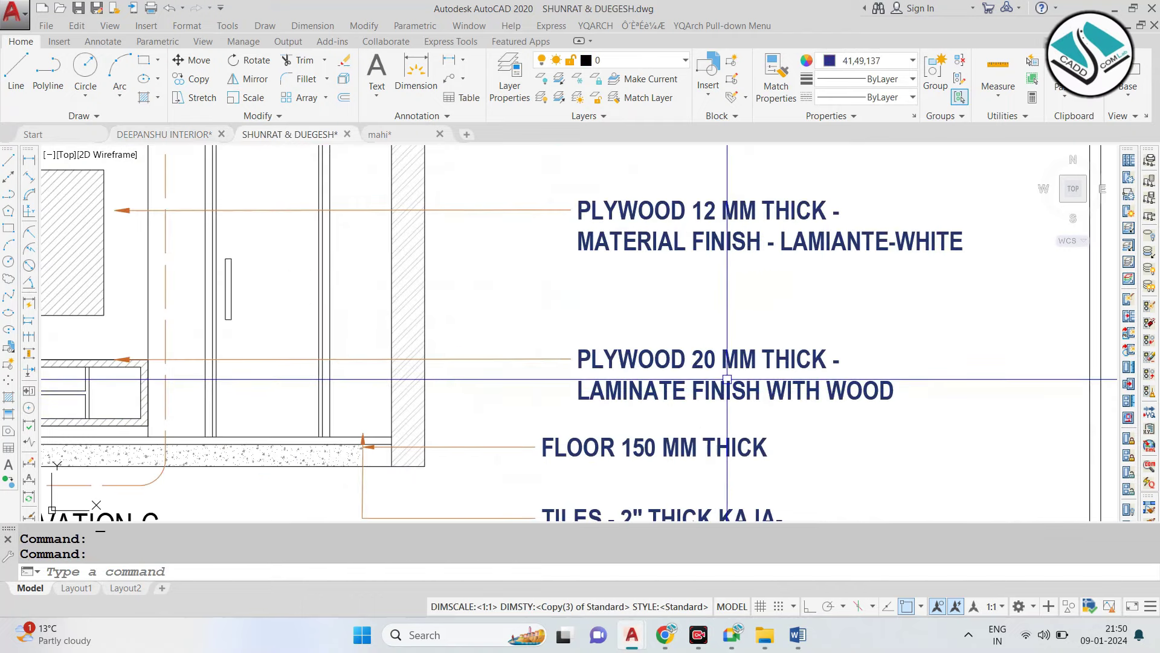
scroll(703, 378, down, 2)
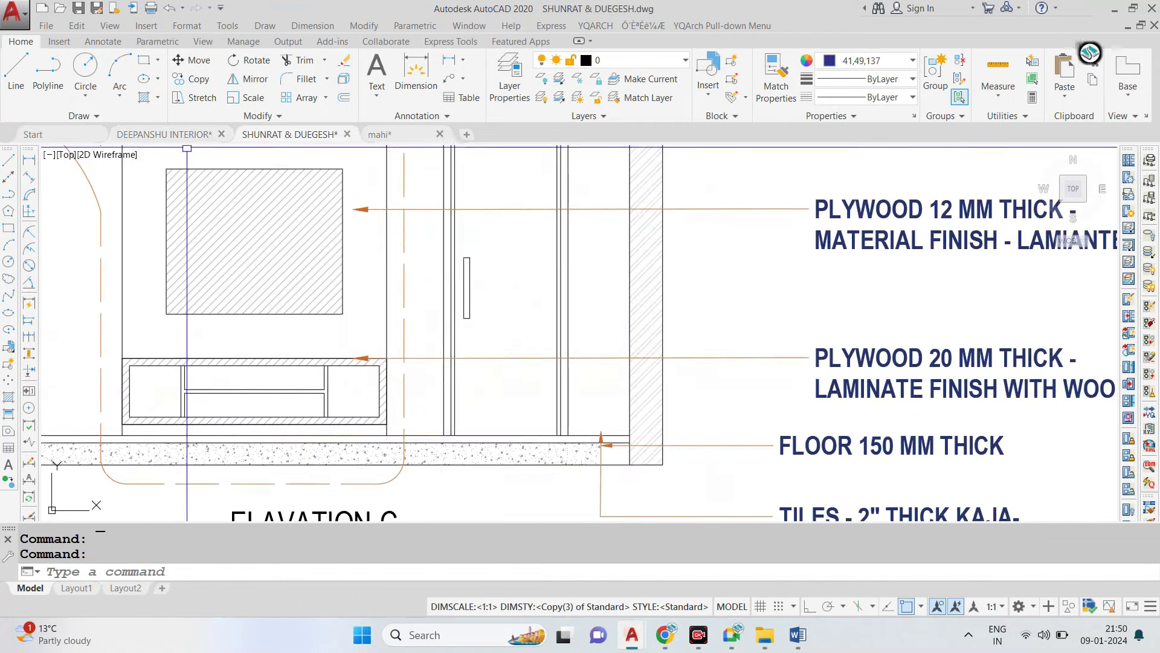
key(ctrl+Tab)
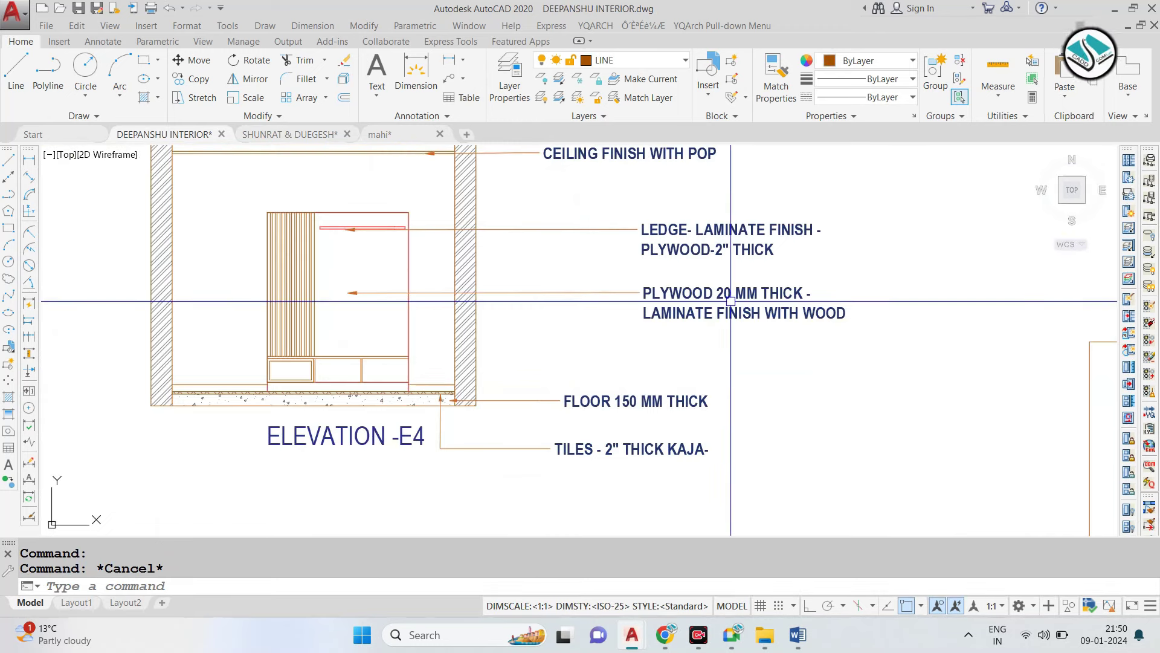
key(Escape)
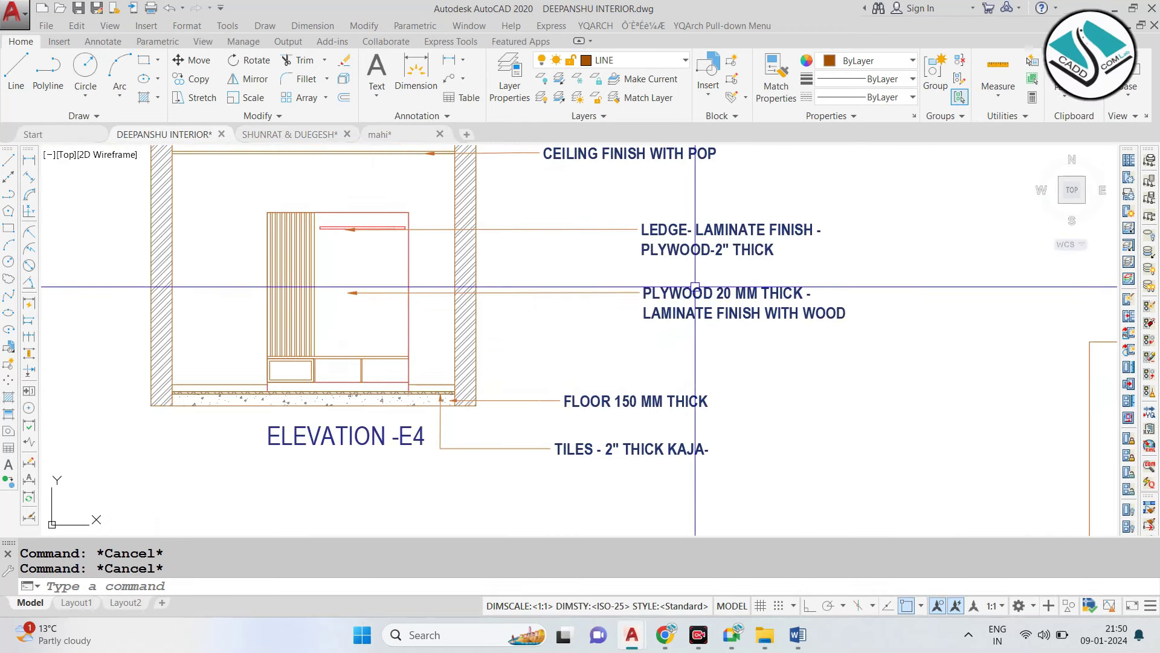
click(290, 134)
scroll(486, 320, down, 3)
scroll(393, 253, down, 2)
scroll(367, 241, up, 2)
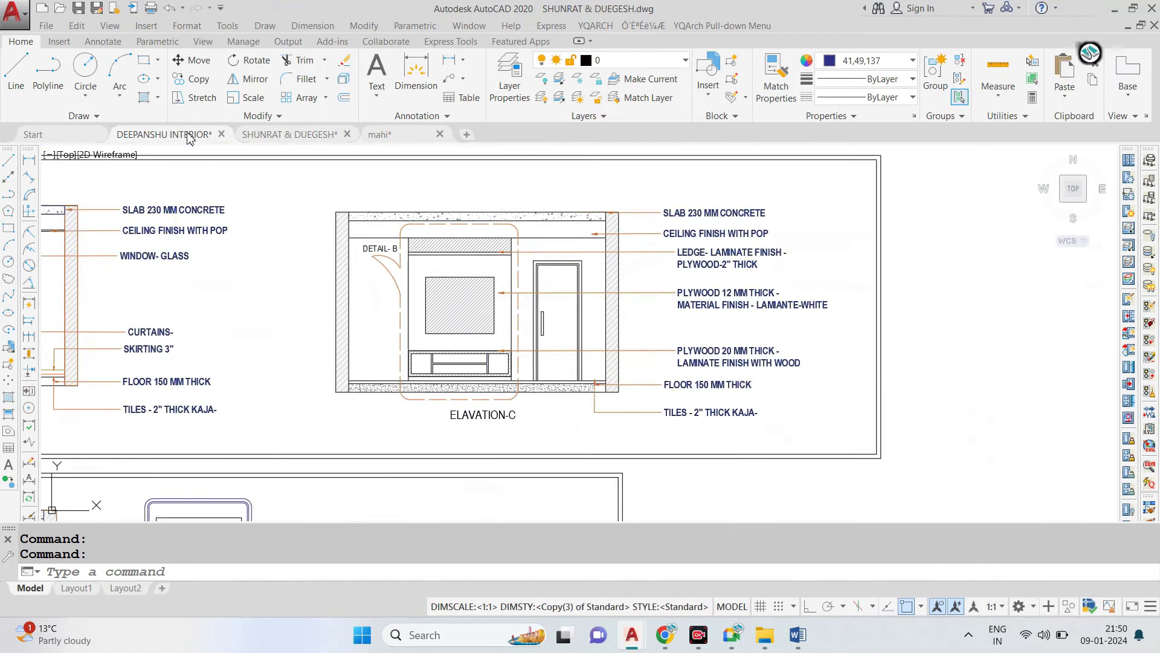
click(189, 135)
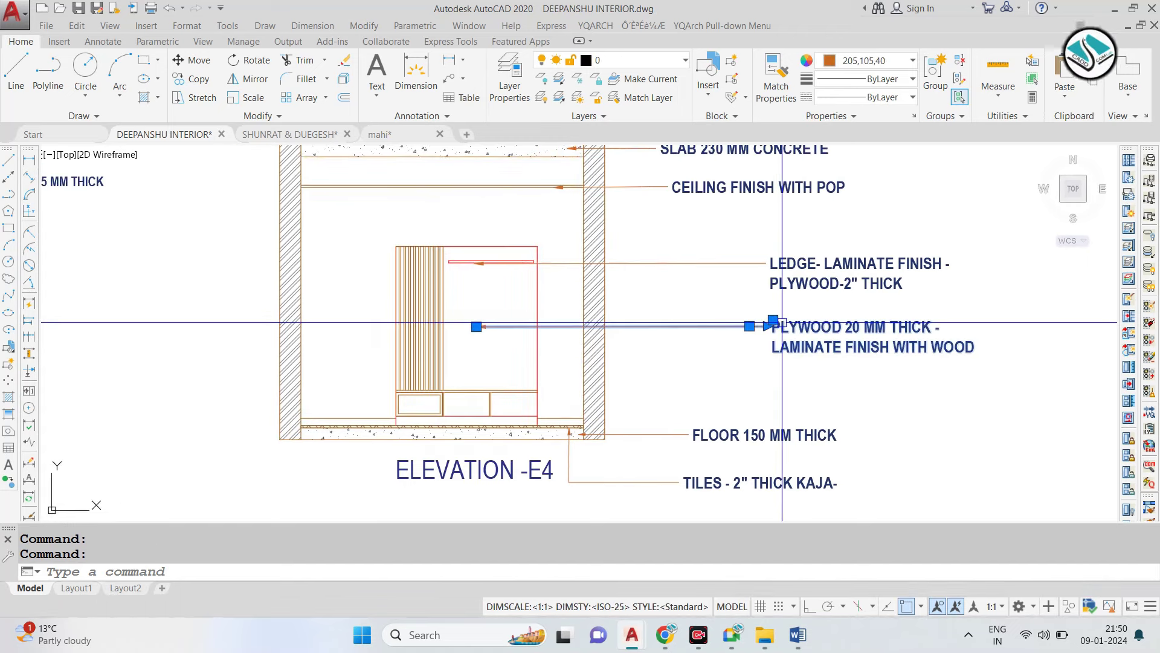
text(MI)
Mirror a copy of the PLYWOOD 20 MM label and move it to point at the louvers.
key(Return)
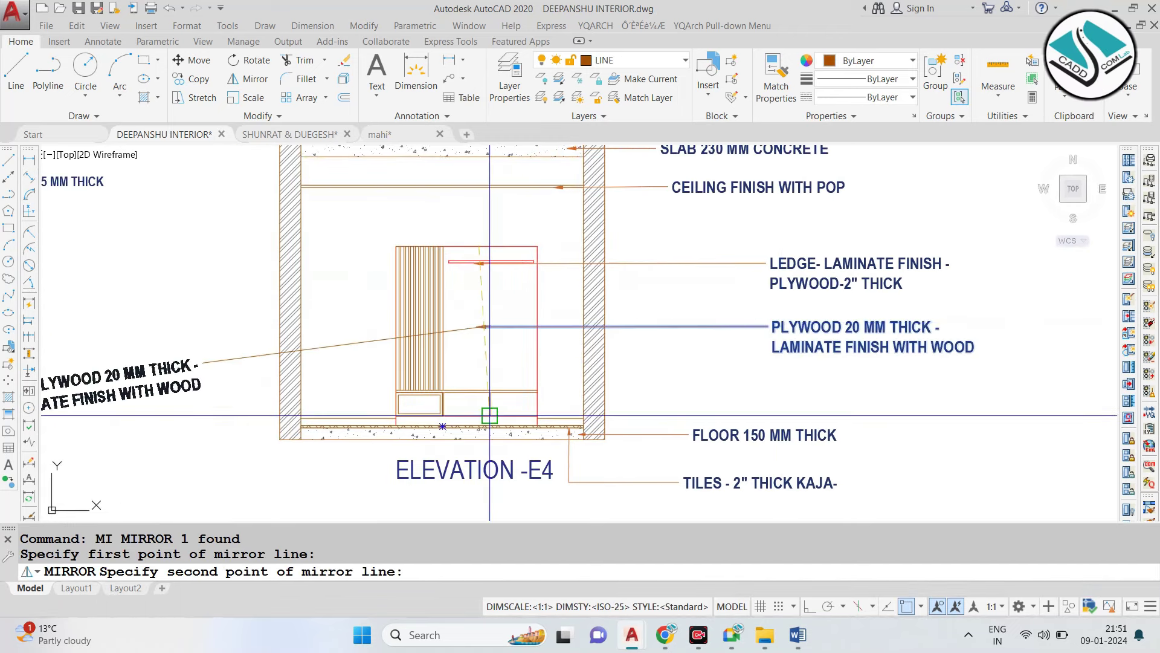
click(479, 414)
key(Return)
middle_drag(379, 305, 471, 319)
drag(470, 319, 451, 363)
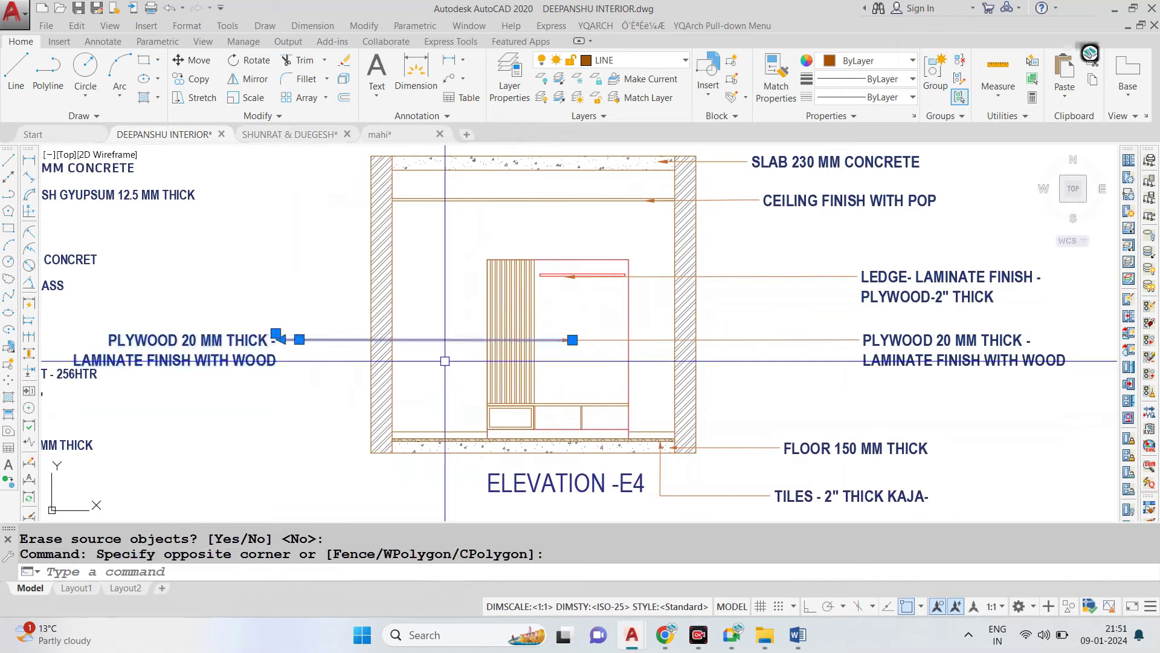
key(Escape)
click(277, 337)
text(m)
key(Return)
click(572, 343)
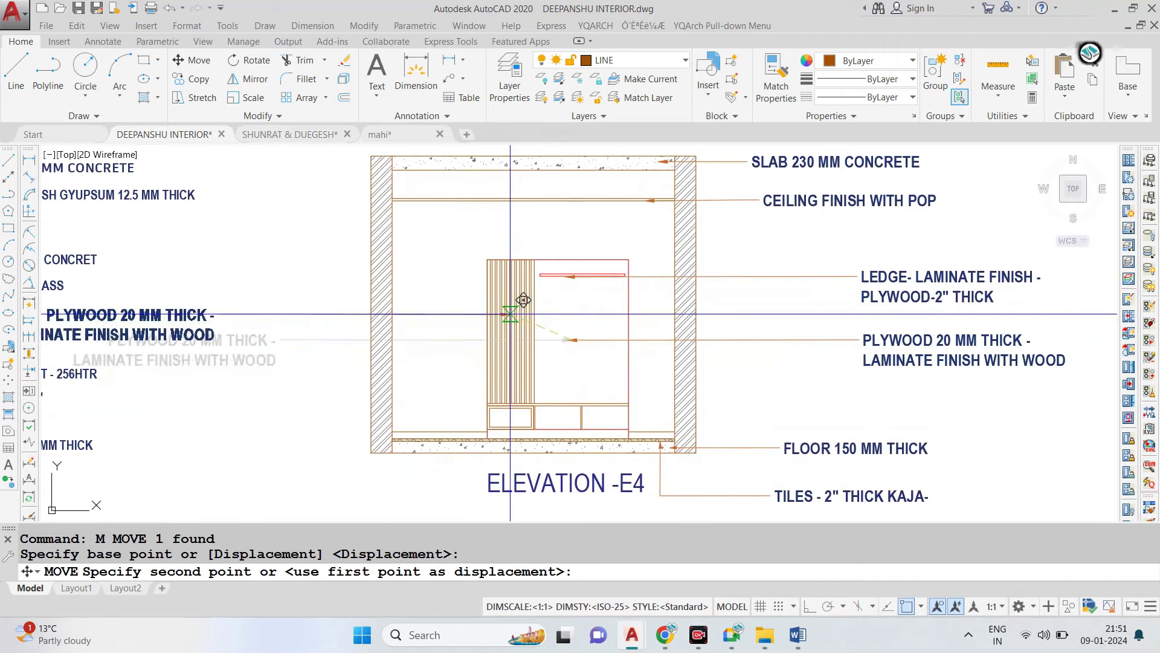
click(510, 311)
Move the whole of Elevation E4 further to the right.
scroll(511, 311, down, 3)
click(668, 228)
click(415, 425)
text(m)
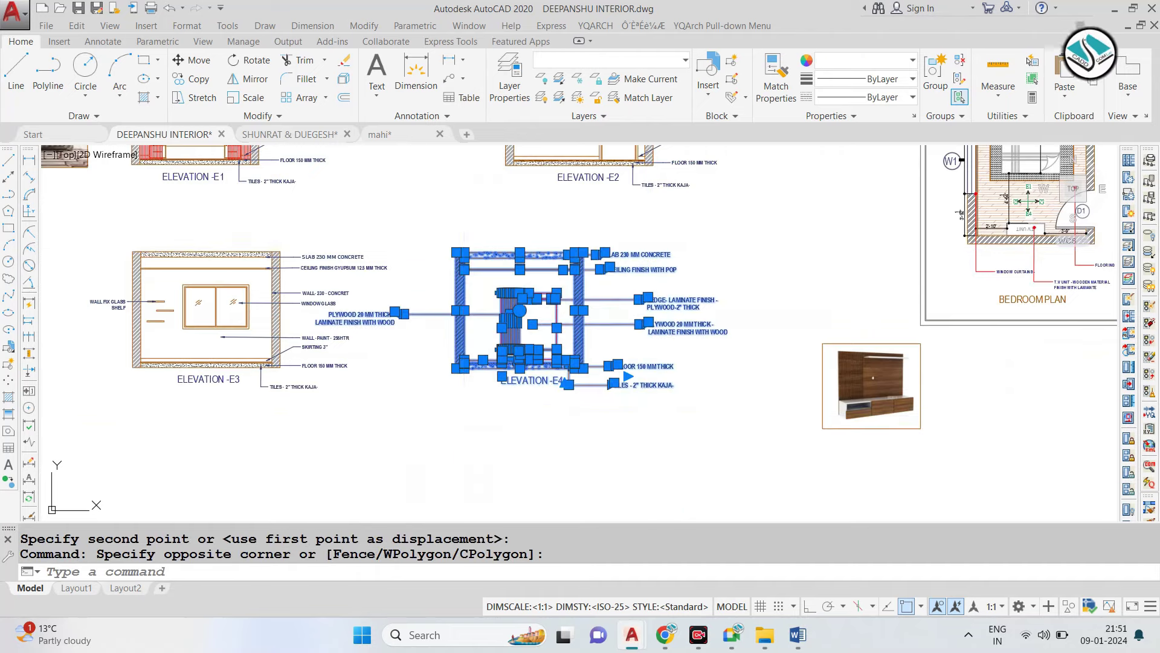
key(Return)
click(416, 425)
click(497, 426)
key(Escape)
Move the TV unit picture beside Elevation E4.
click(901, 451)
text(m)
key(Return)
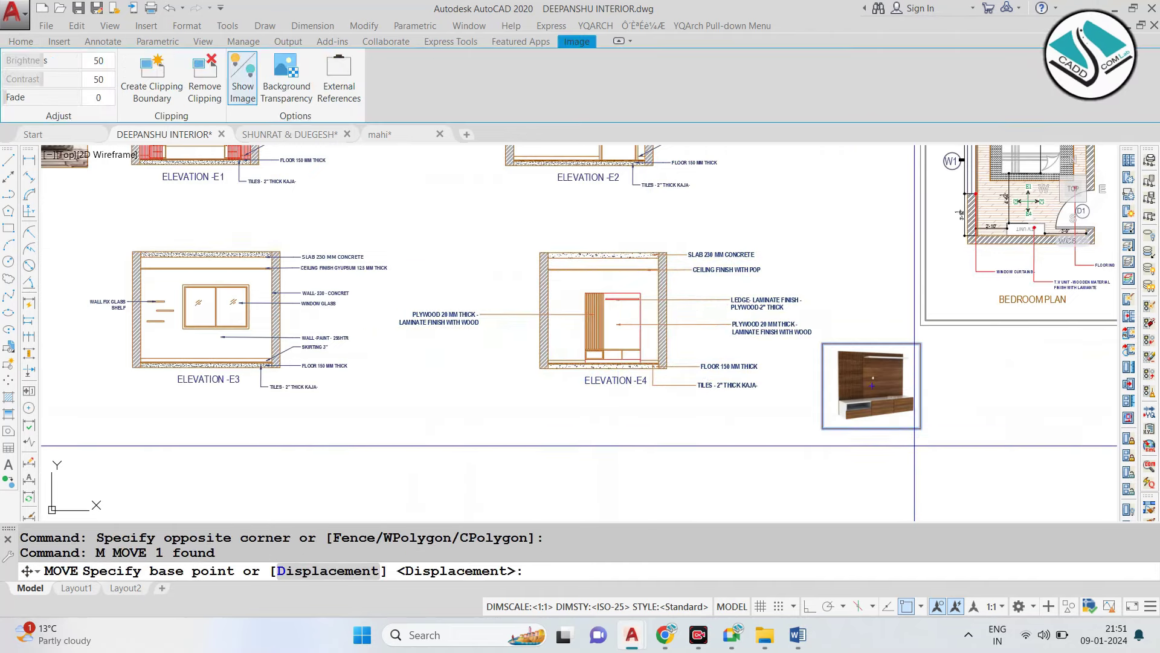
click(900, 450)
click(991, 513)
key(Escape)
scroll(466, 306, up, 4)
Slide the PLYWOOD leader text closer to the louvers, using ortho with object snap off.
click(459, 330)
key(Escape)
click(495, 323)
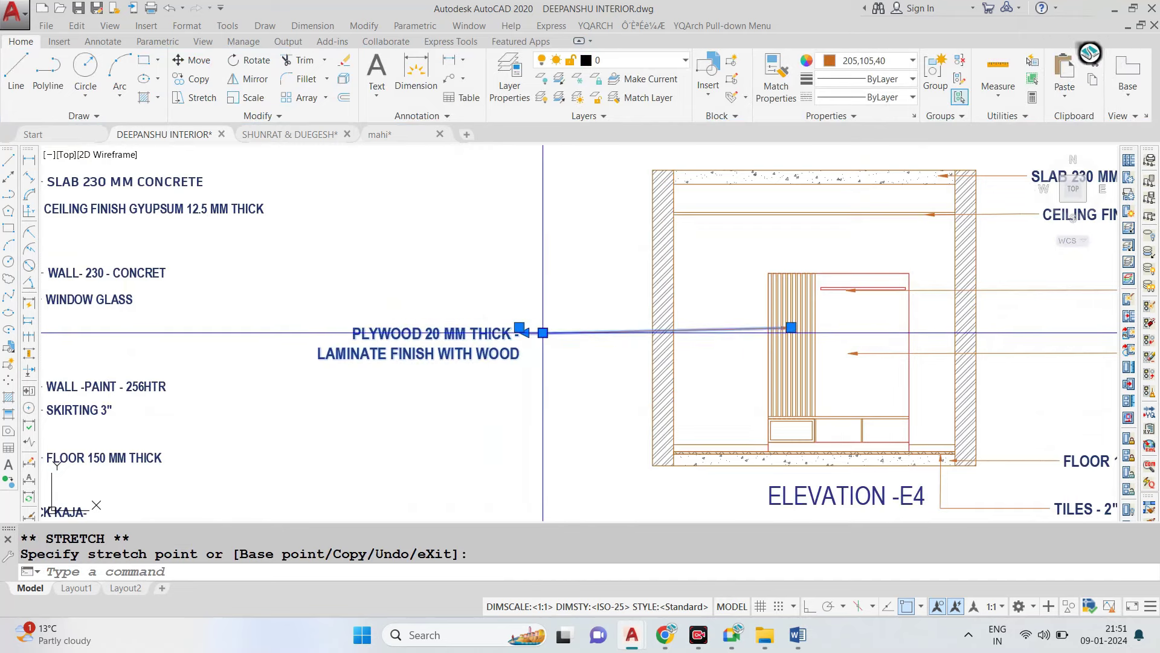
double_click(542, 332)
key(Escape)
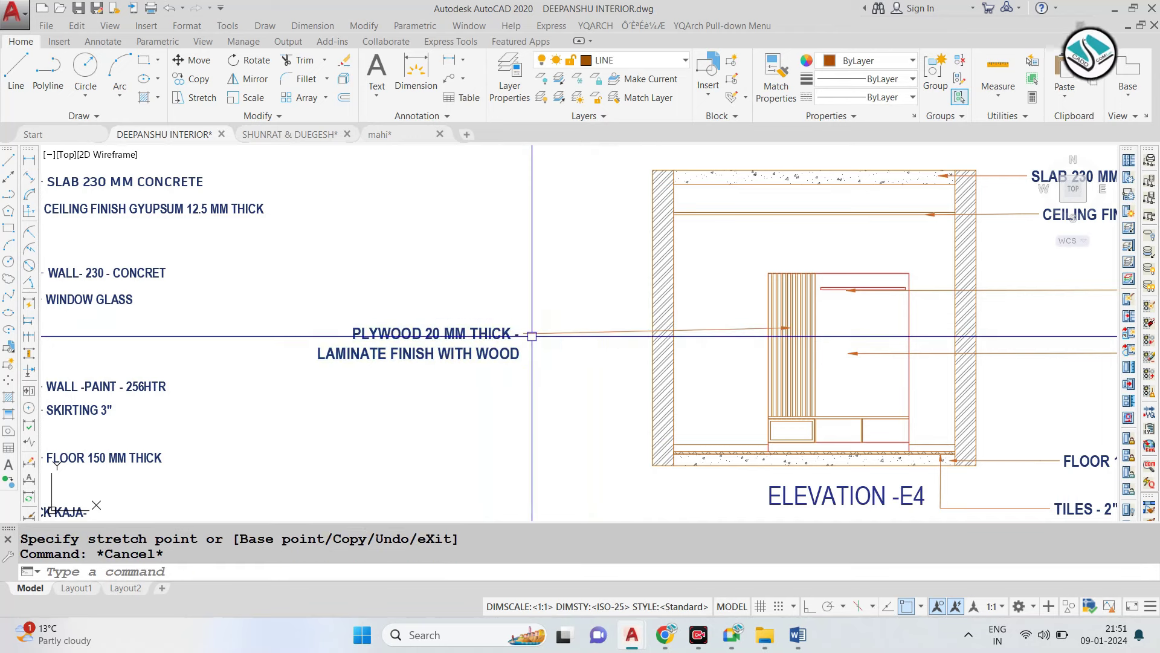
key(ctrl+z)
key(ctrl+z)
click(540, 334)
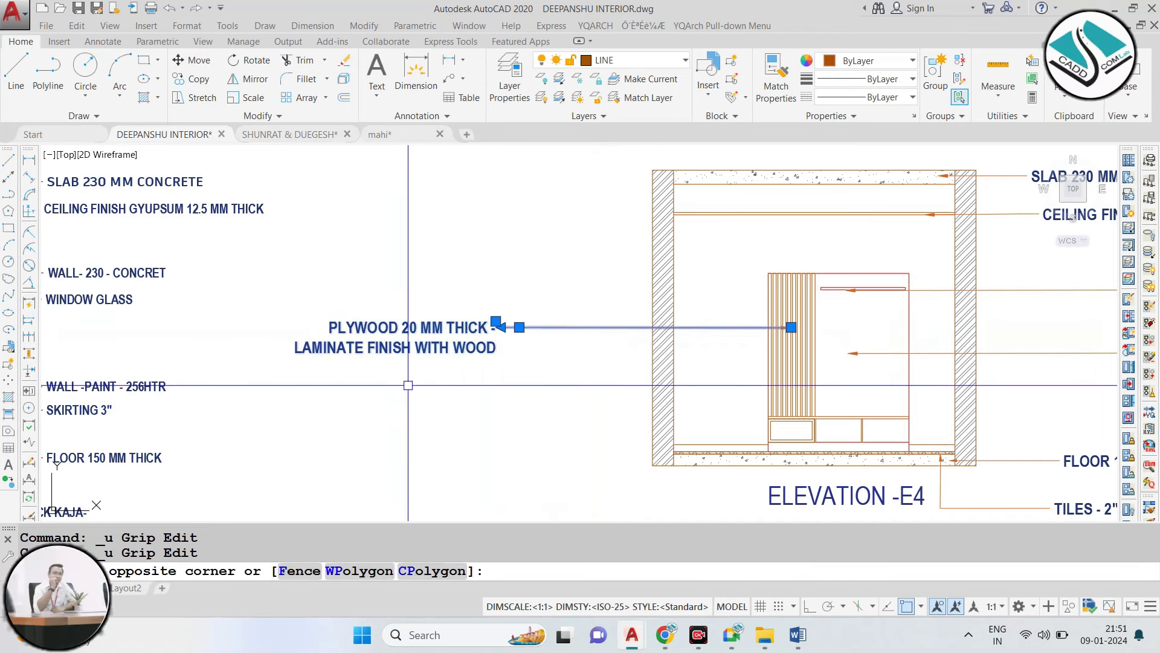
key(F3)
key(F8)
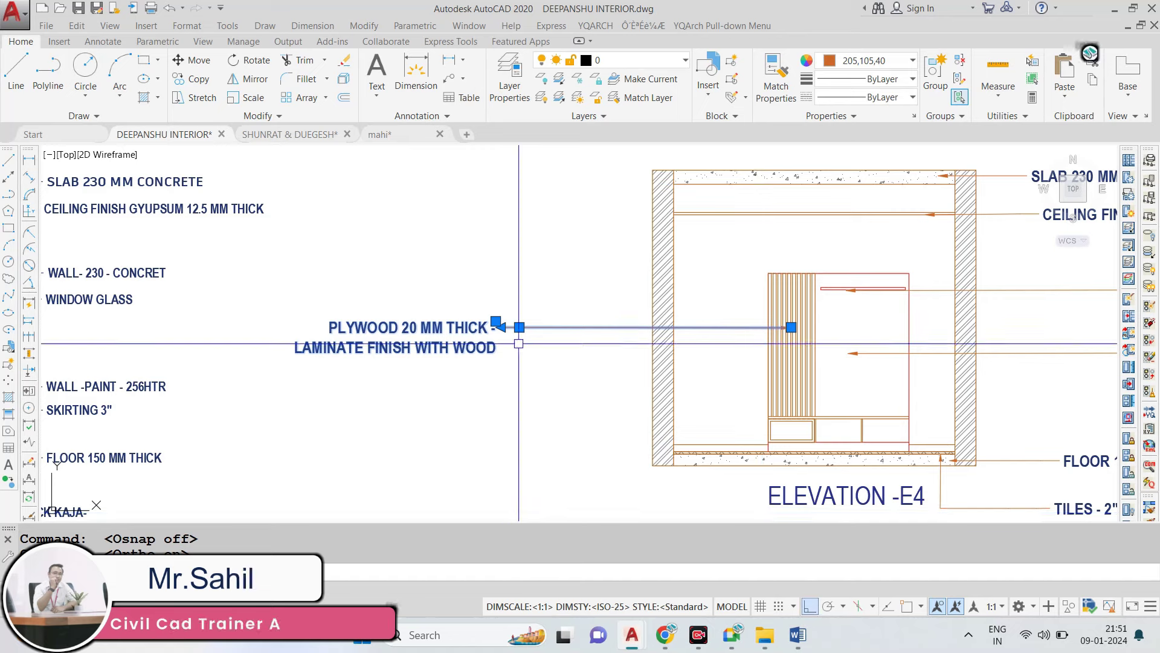
click(519, 327)
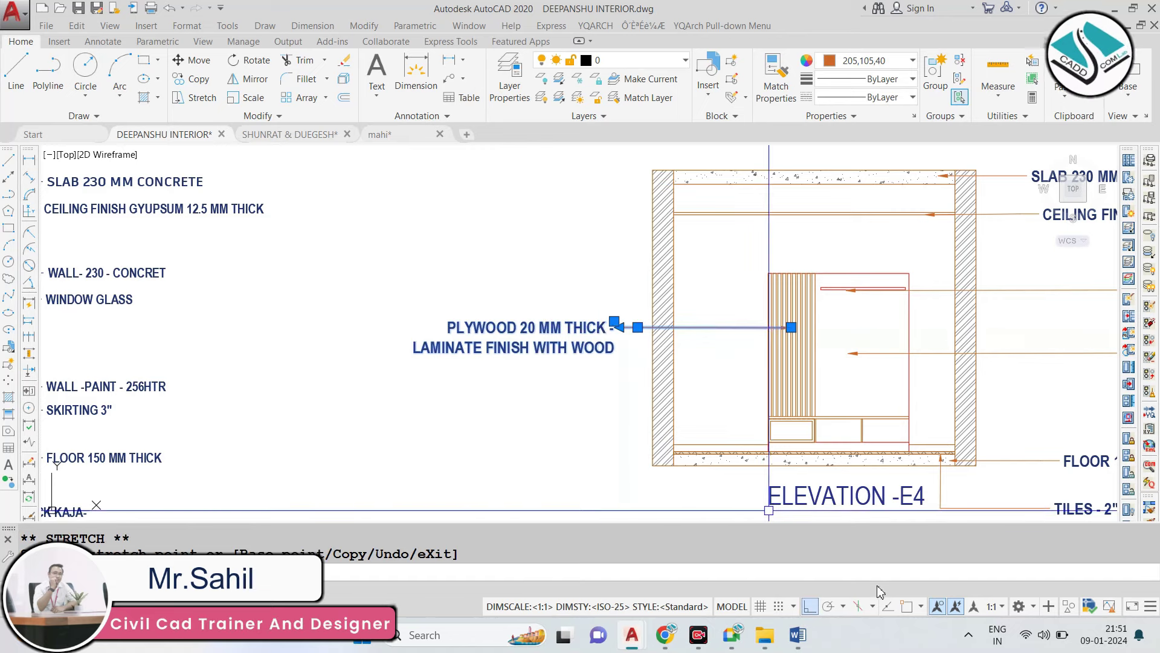
key(Escape)
key(Escape)
key(F3)
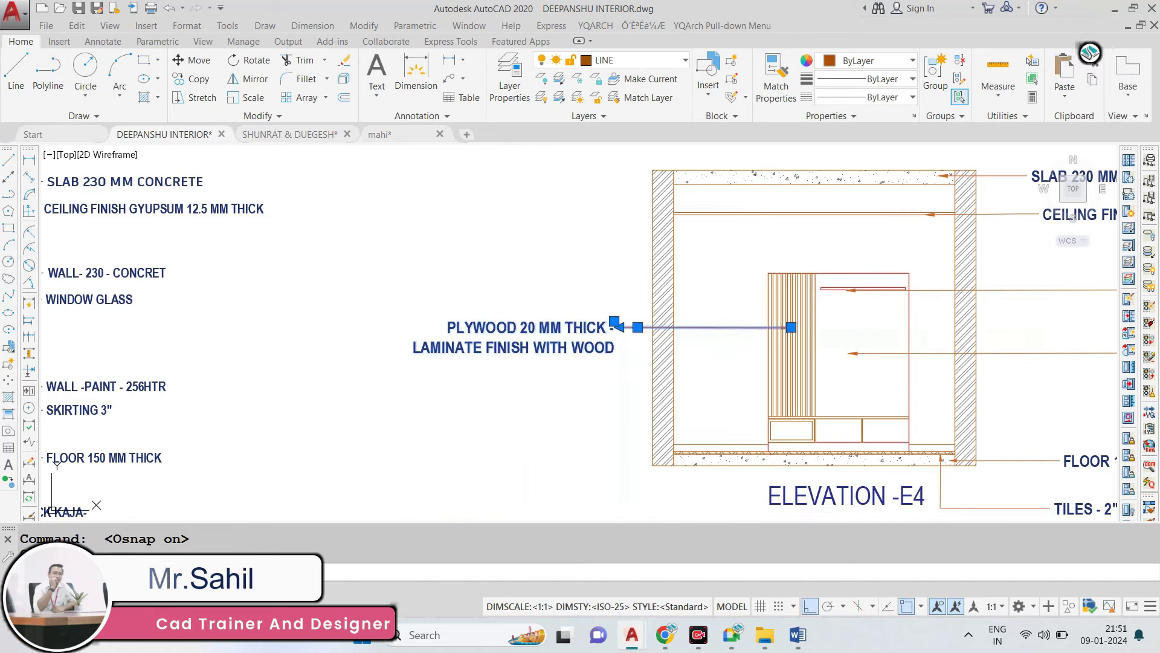
Change the leader text to WOODEN LOUVERS.
double_click(499, 327)
text(WOODEN)
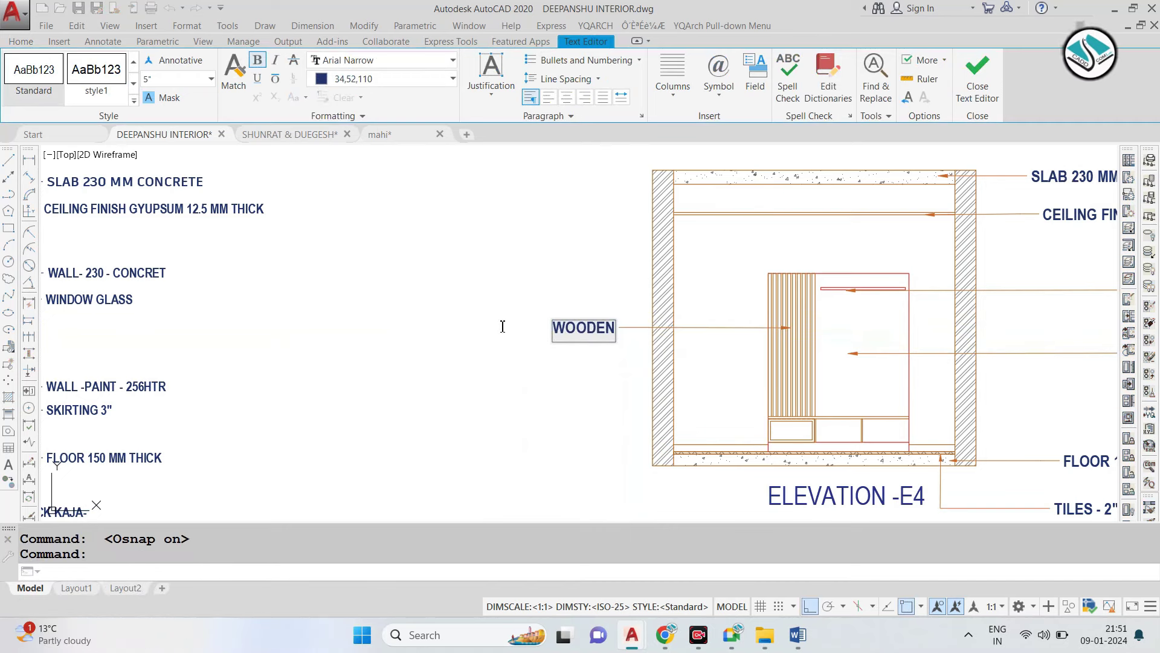
text( LO)
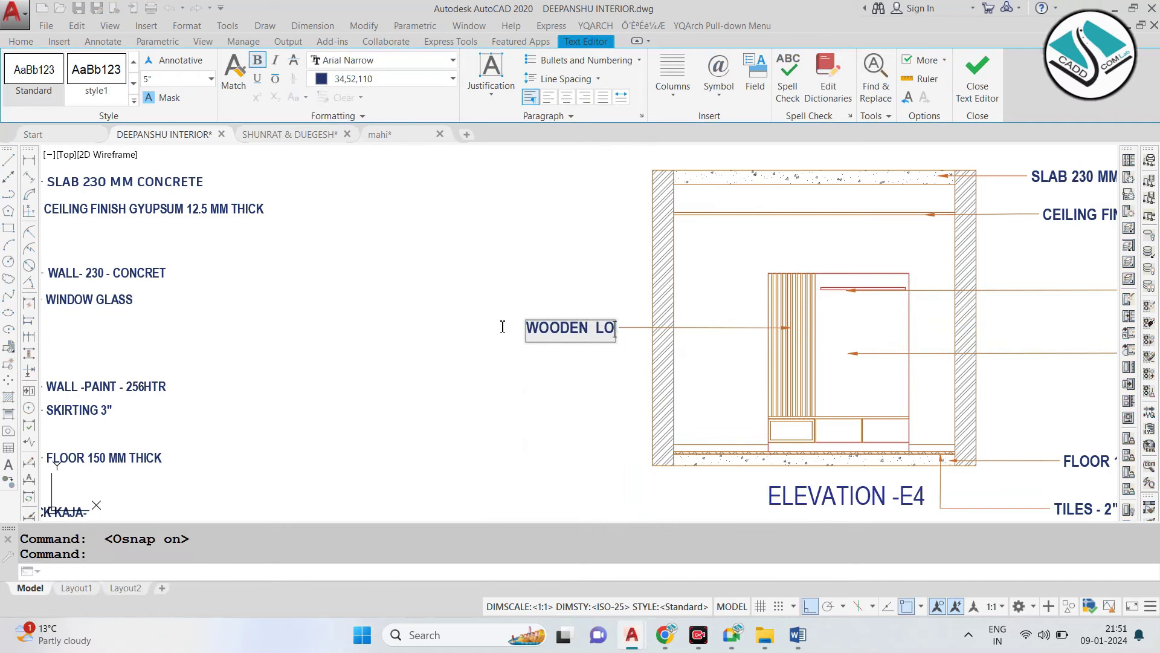
text(UVERS)
key(Escape)
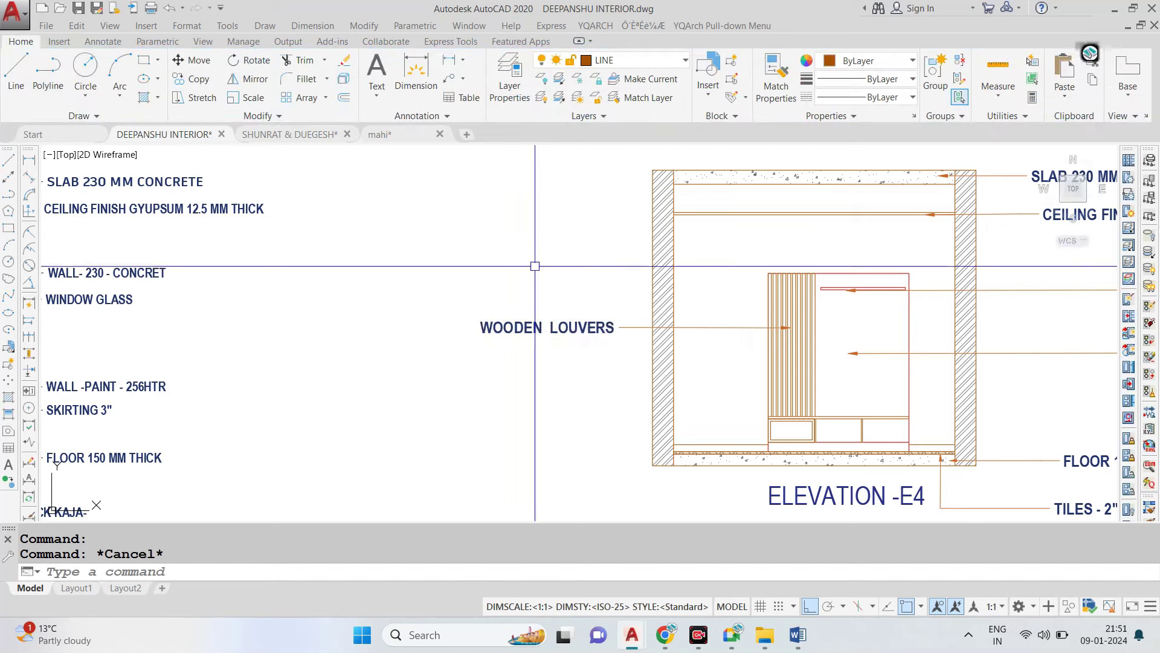
scroll(533, 262, down, 4)
Copy the LEDGE leader and place the copy higher, above the ledge.
key(Escape)
scroll(761, 306, up, 2)
click(1112, 151)
click(857, 357)
text(CO)
key(Return)
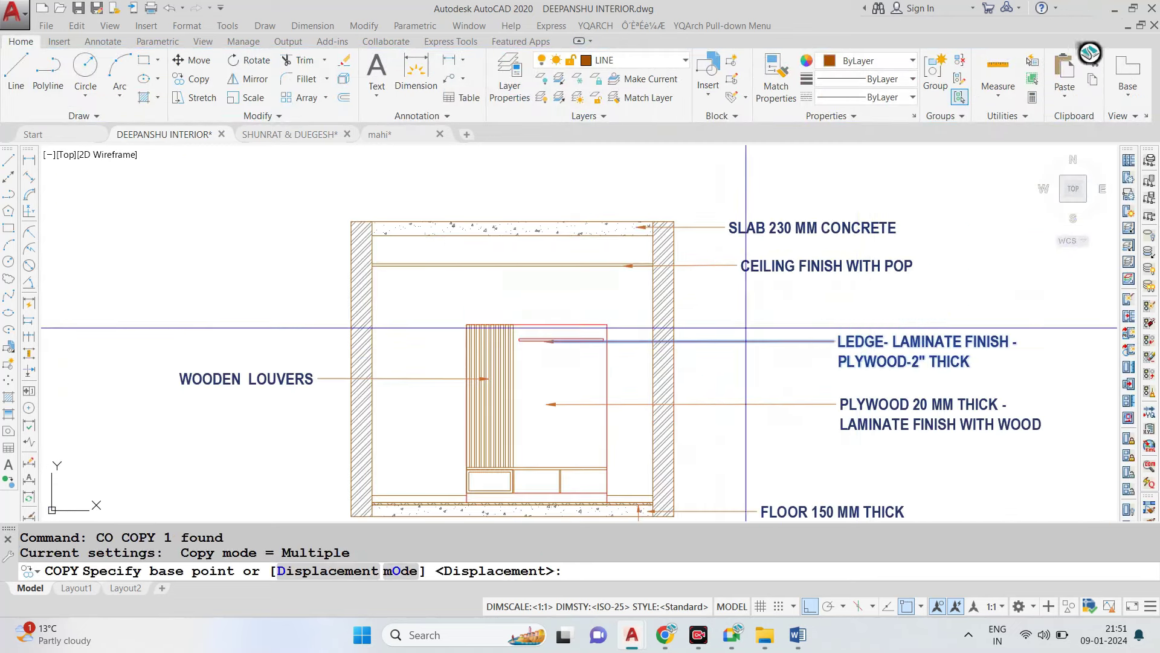
click(553, 339)
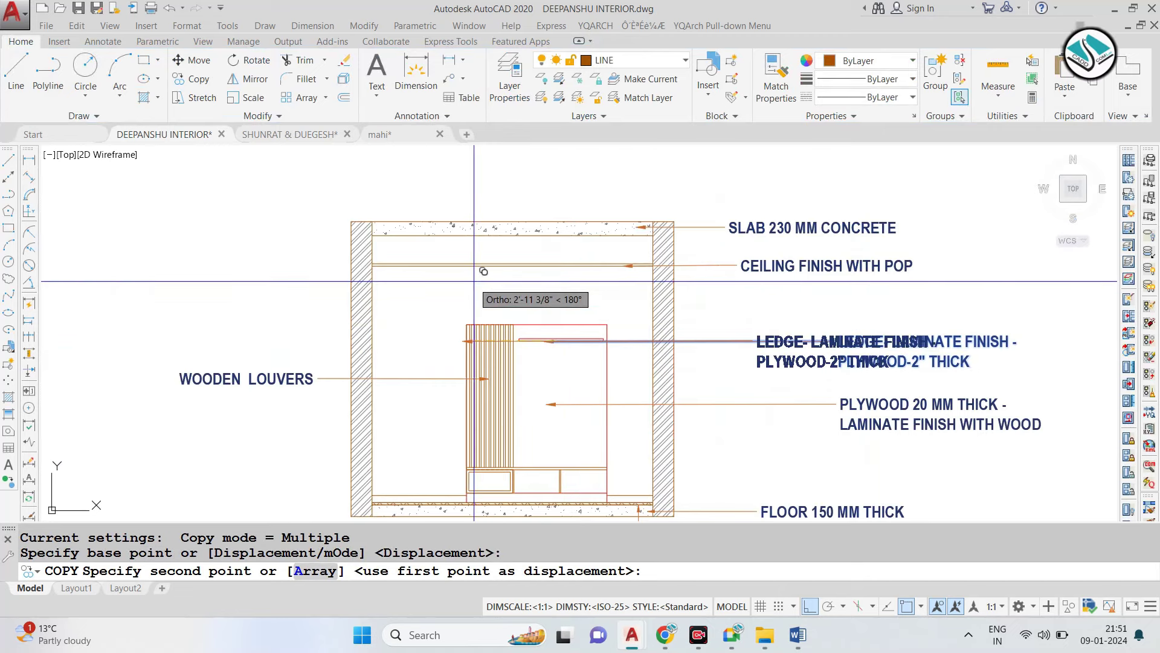
key(F8)
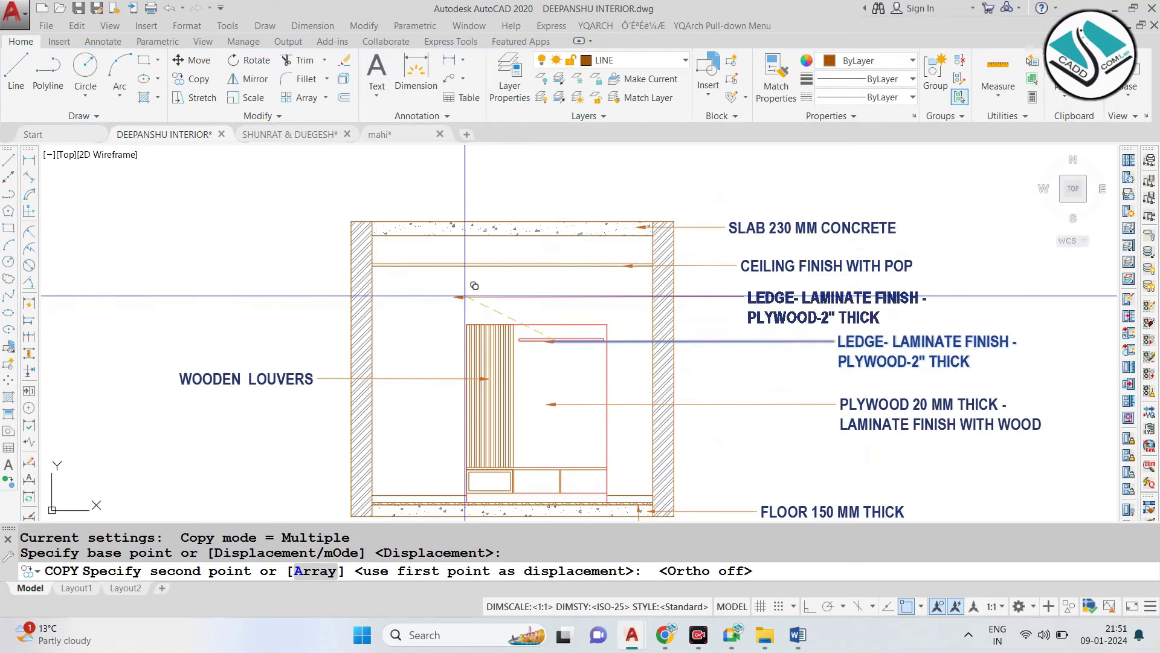
click(462, 294)
key(Escape)
Retype the copied label as WALL PAINT- RGB 563.
text(WALL PAINT)
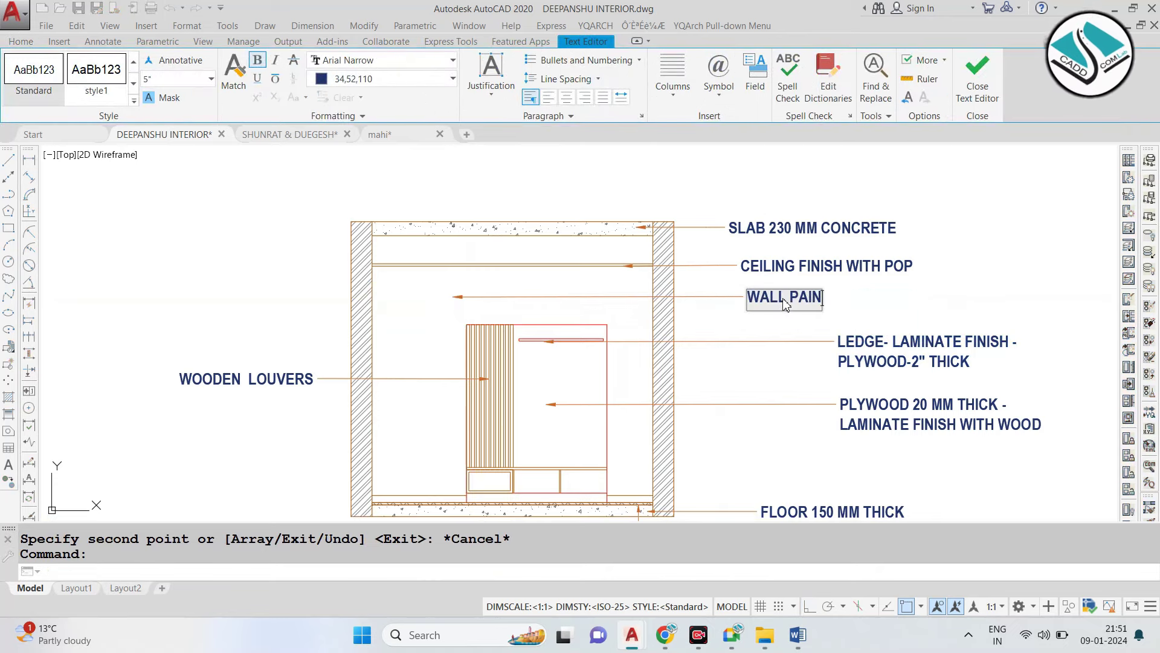
text(-)
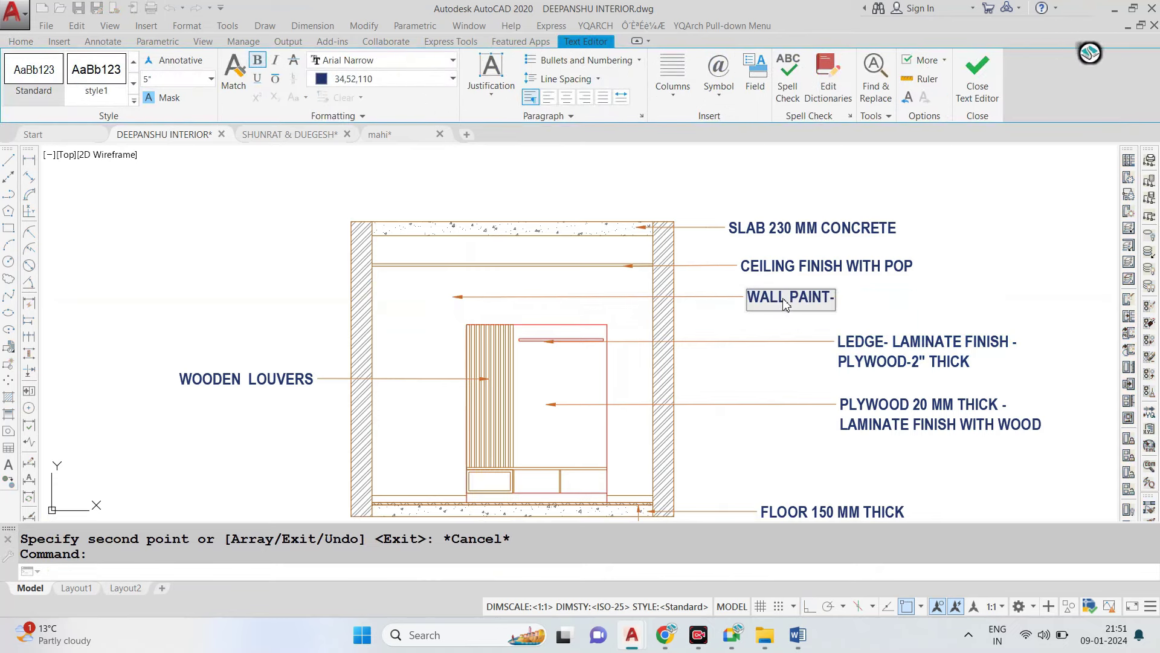
text( RGB)
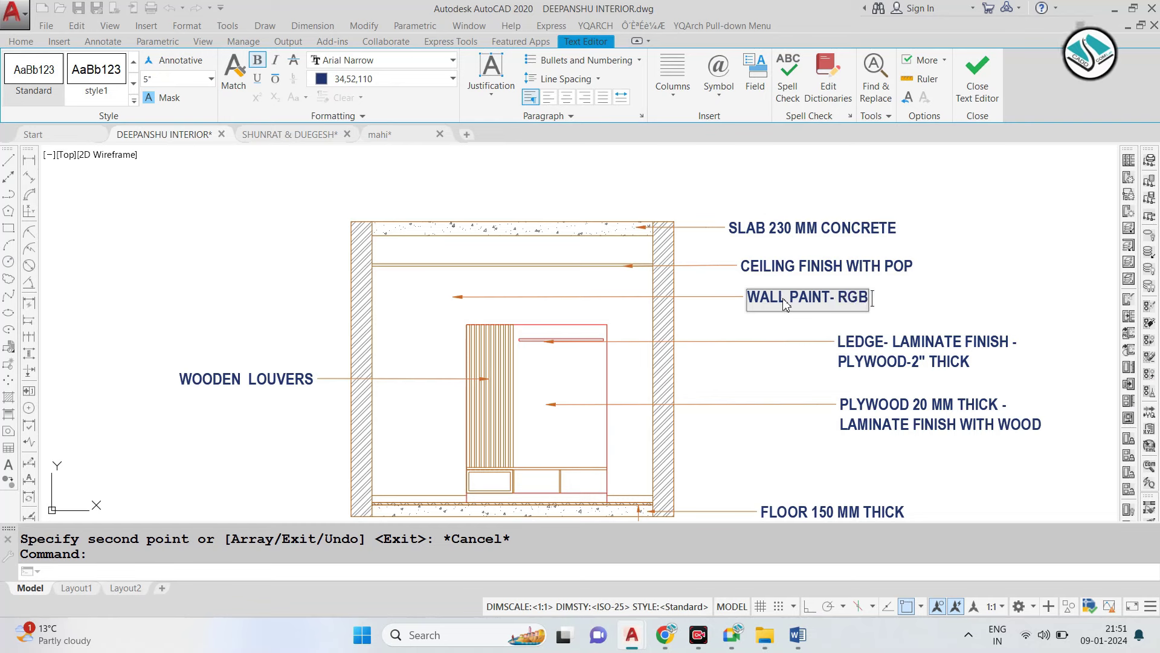
text( 563)
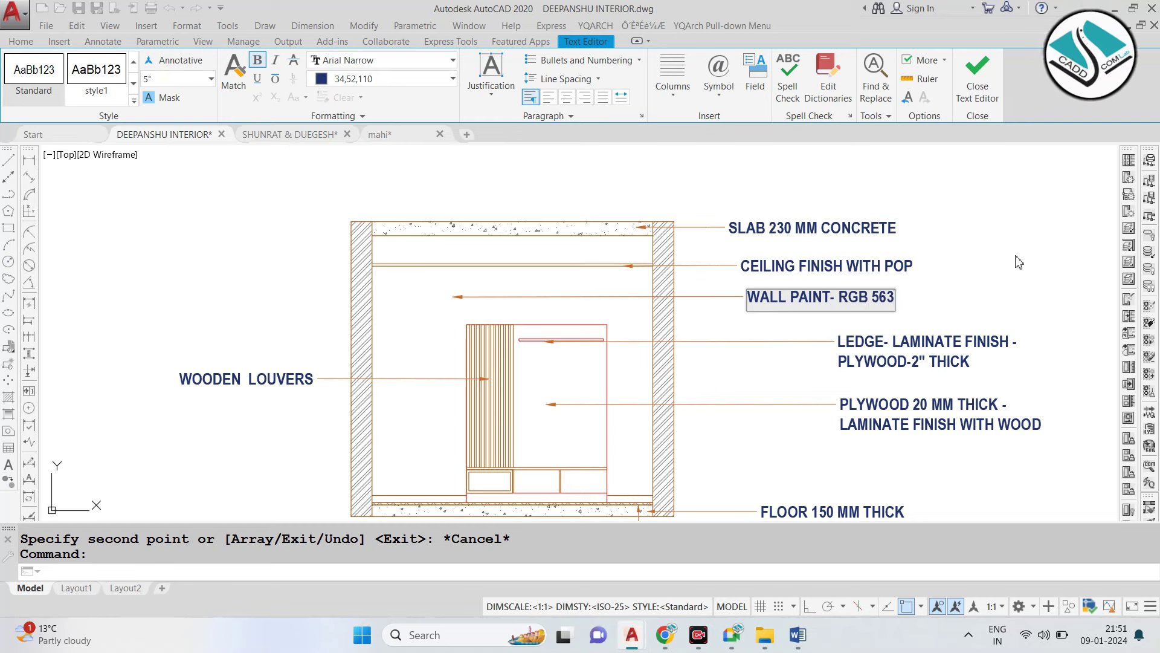
key(Escape)
key(Escape)
scroll(670, 314, down, 3)
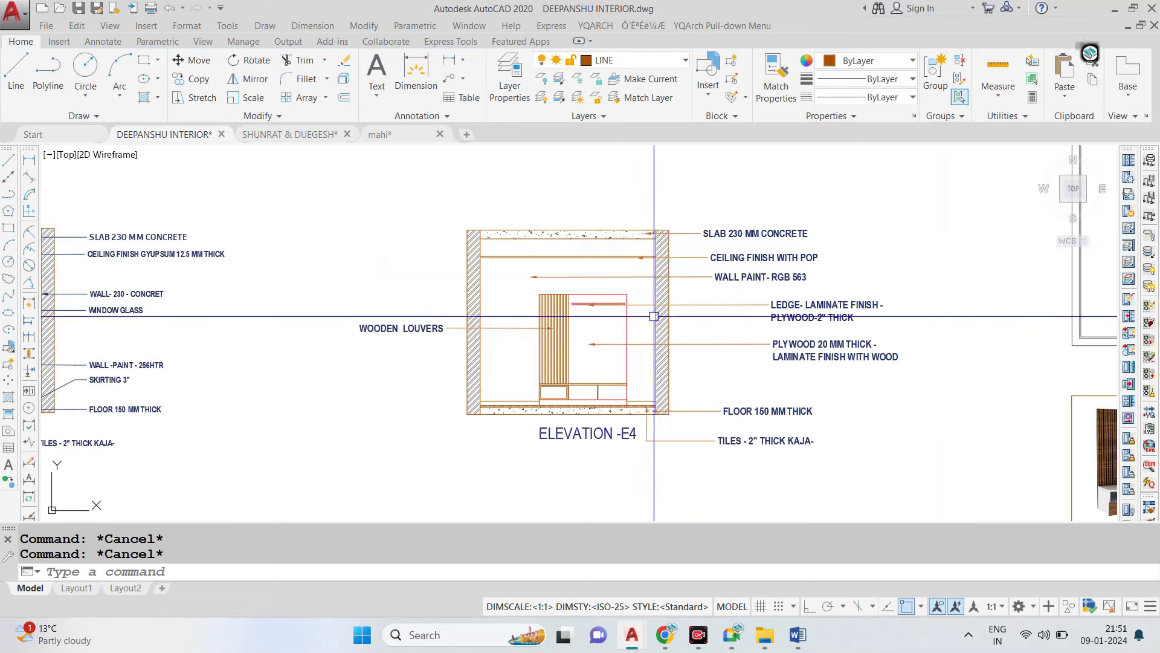
Pan to Elevation E2 and erase the leaf picture above it.
scroll(675, 321, down, 2)
scroll(471, 317, up, 2)
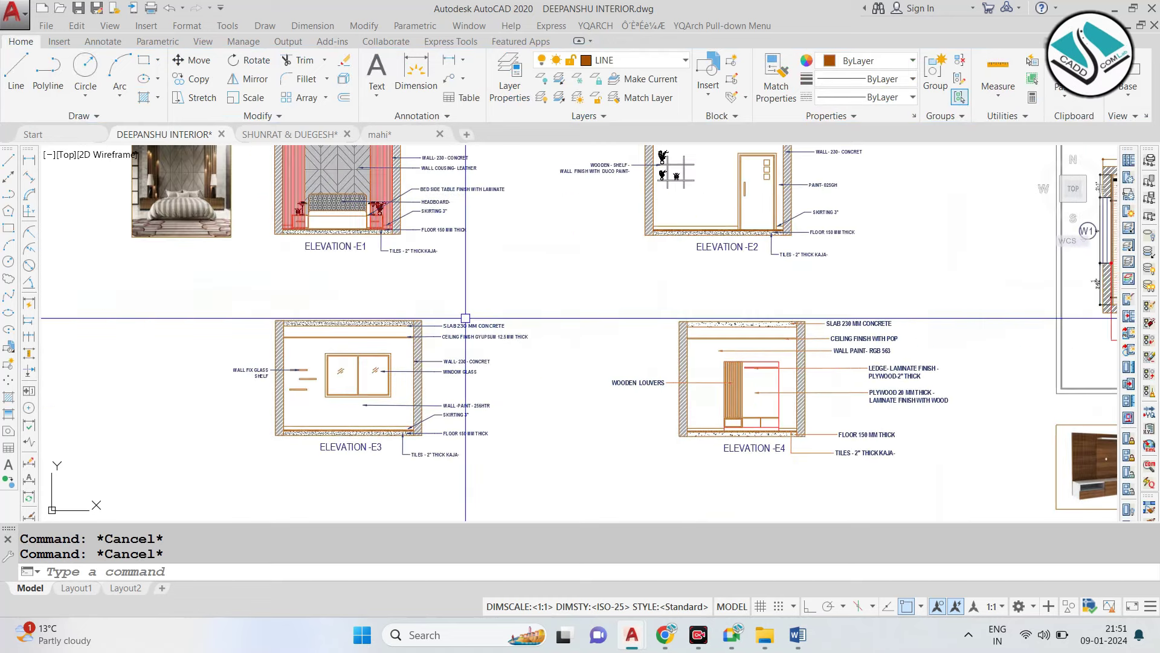
middle_drag(733, 205, 642, 305)
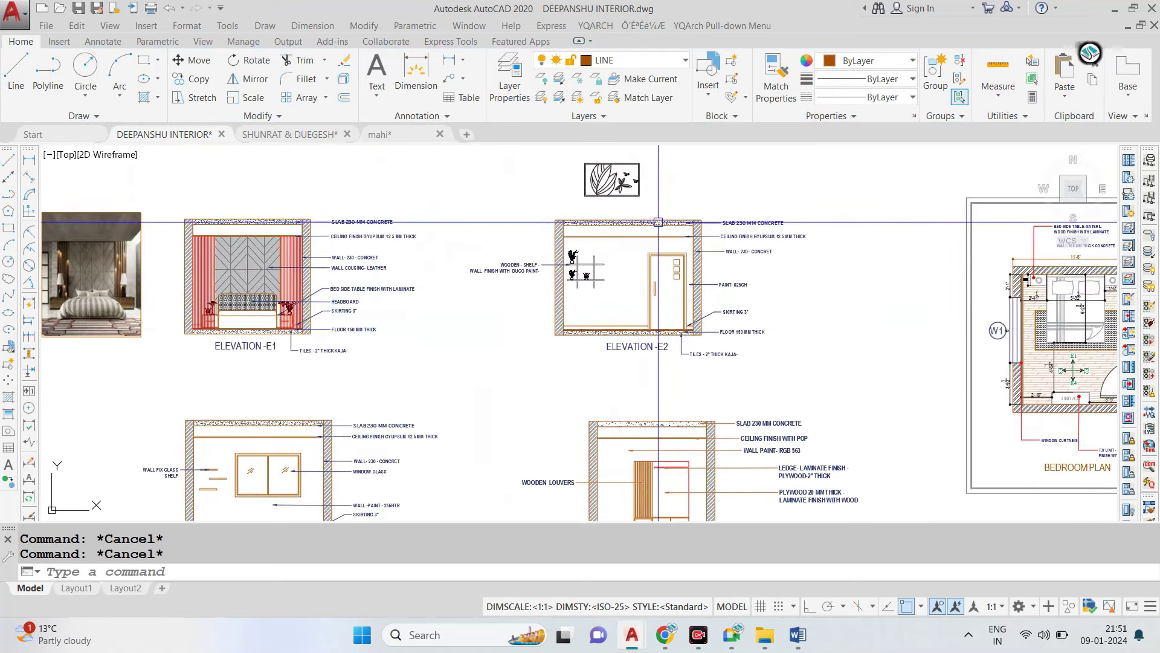
click(668, 207)
click(574, 147)
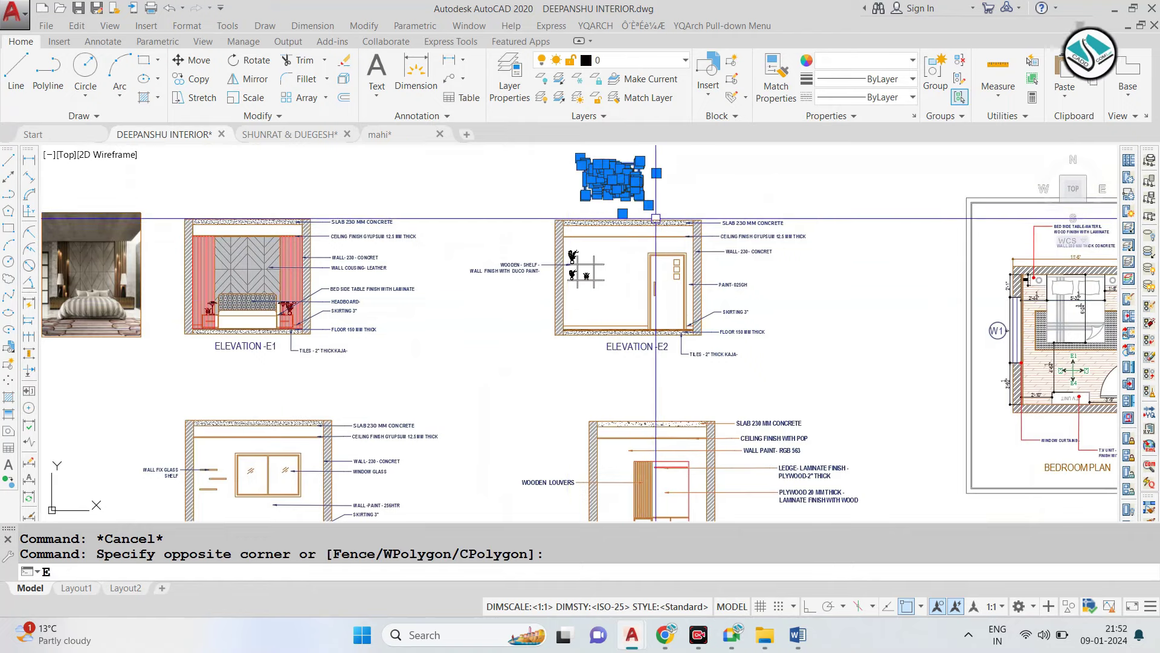
text(e)
key(Return)
middle_drag(803, 382, 737, 245)
Select Elevation E4 for a move, cancel it, and recentre the view on the elevations.
click(750, 234)
click(428, 460)
text(m)
key(Return)
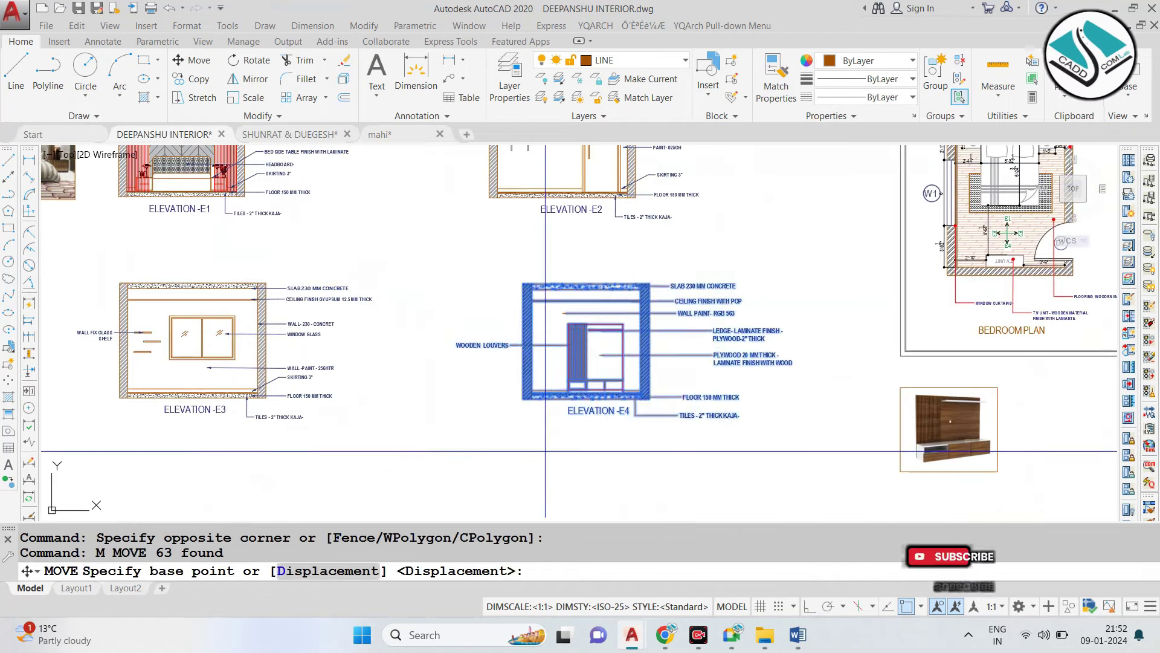
click(545, 451)
key(Escape)
middle_drag(421, 321, 515, 398)
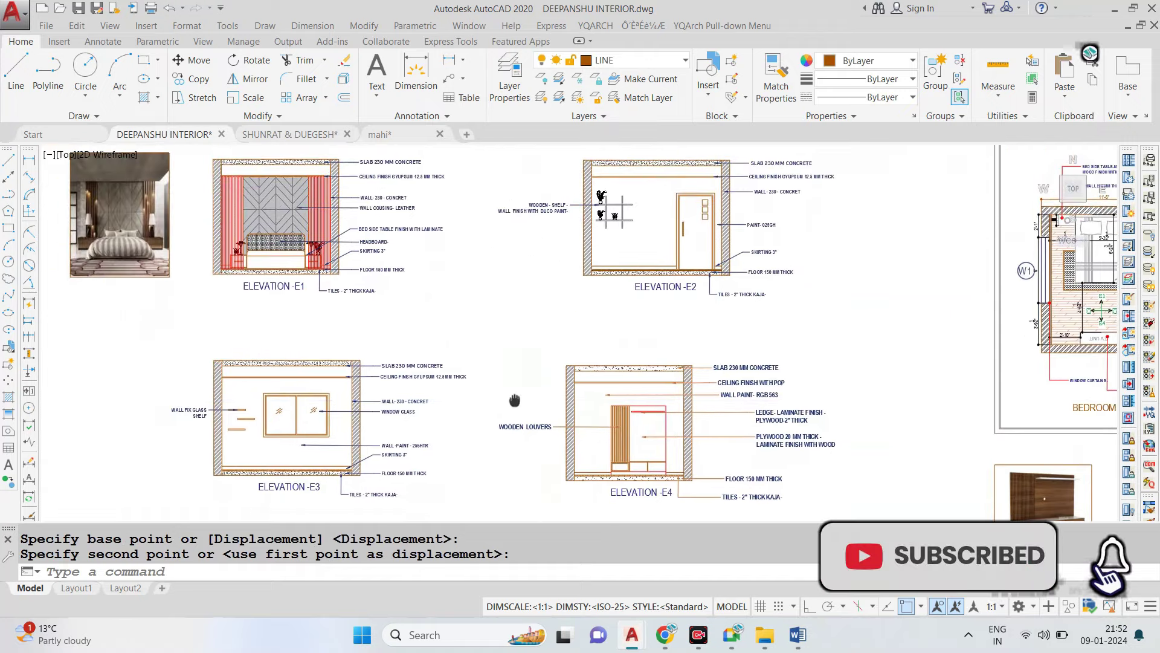